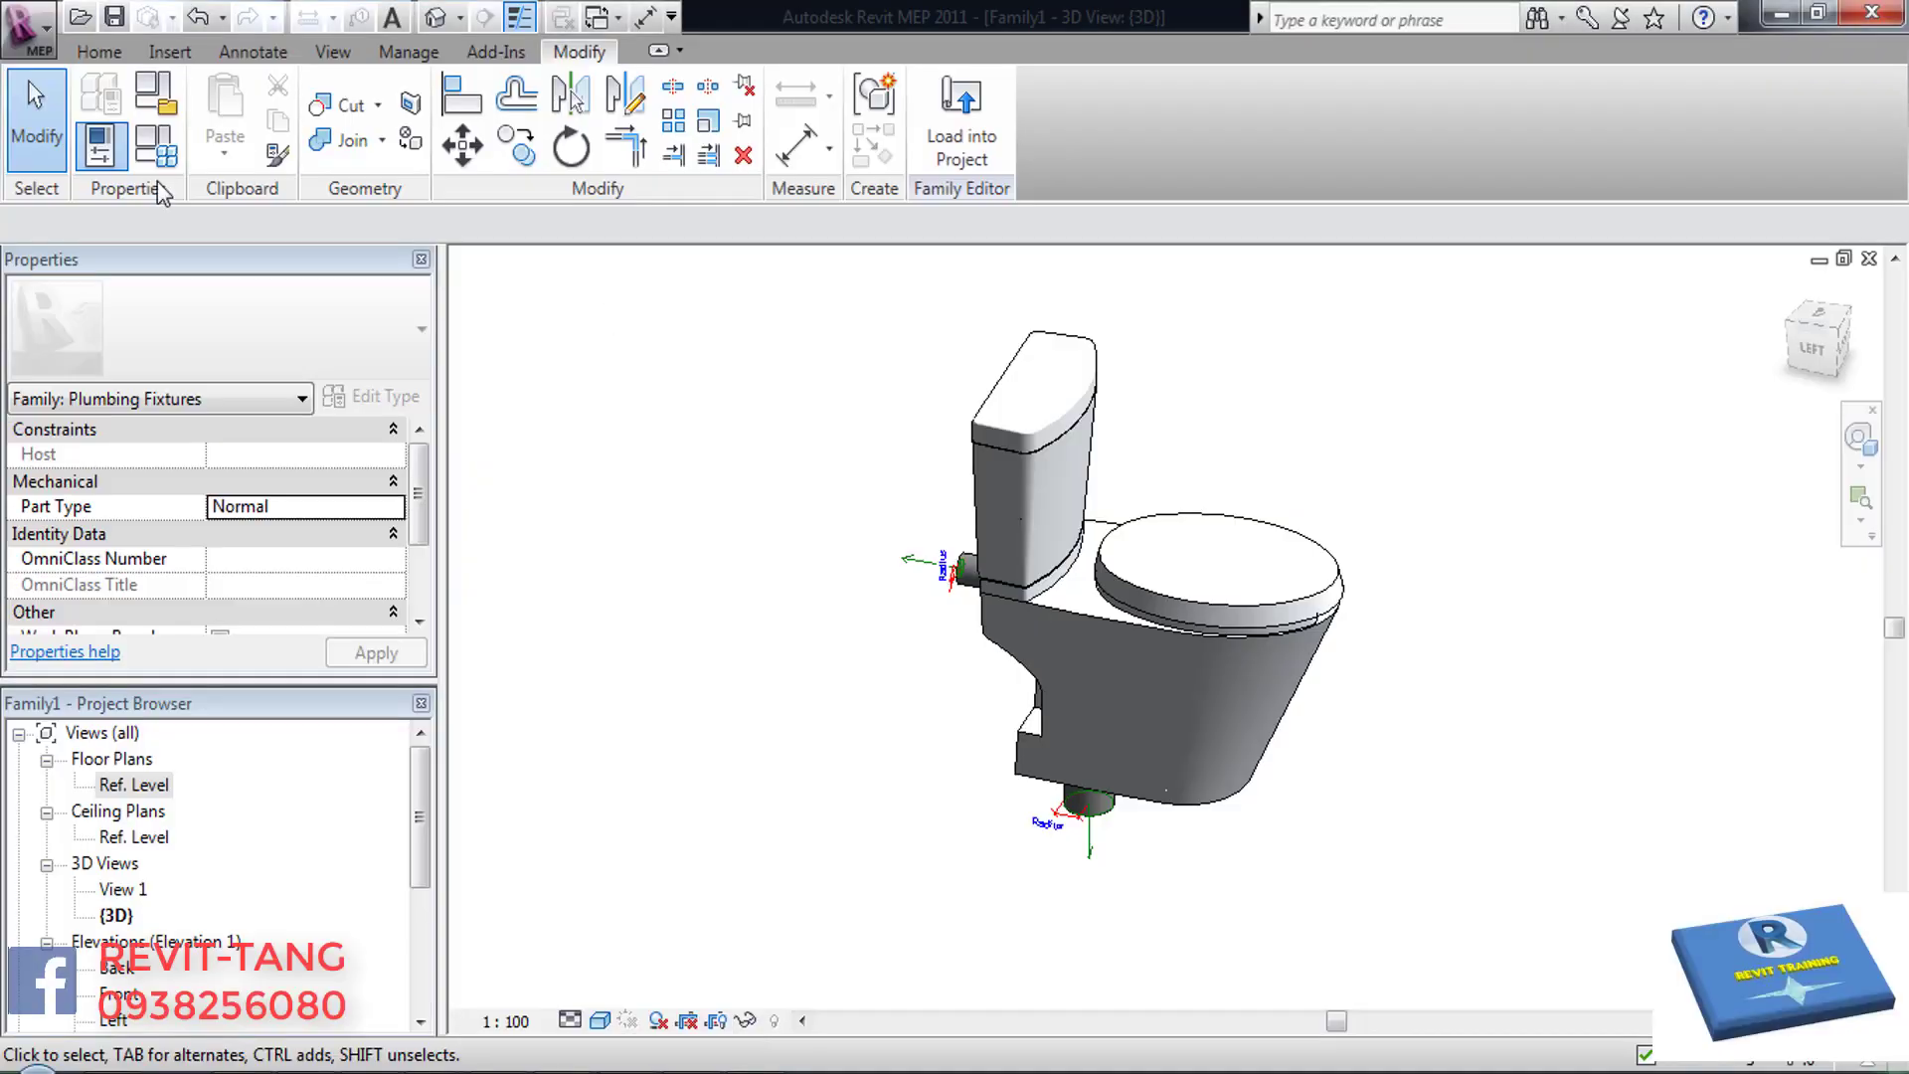
- Browse the Metric Library in the Open Family dialog to Duct > Fittings > Rectangular
left_click(28, 28)
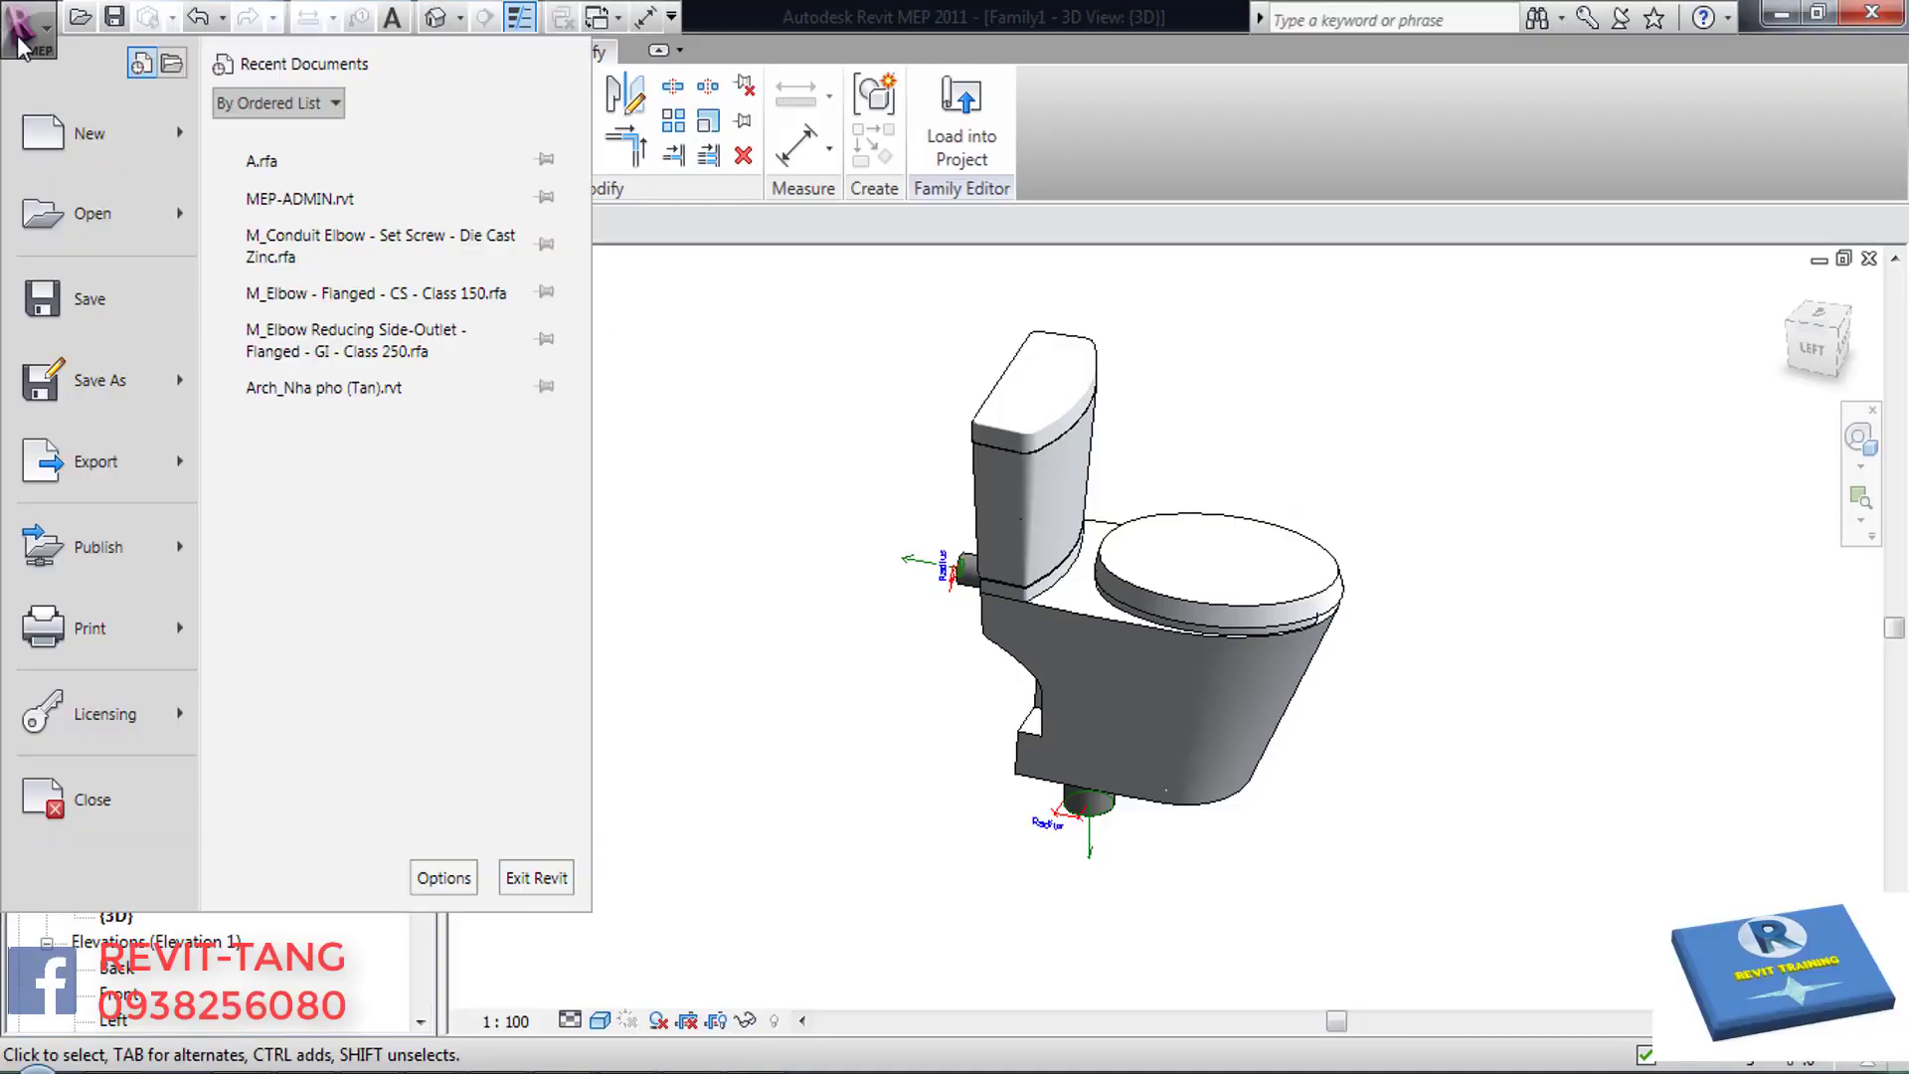
mouse_move(92, 213)
left_click(284, 248)
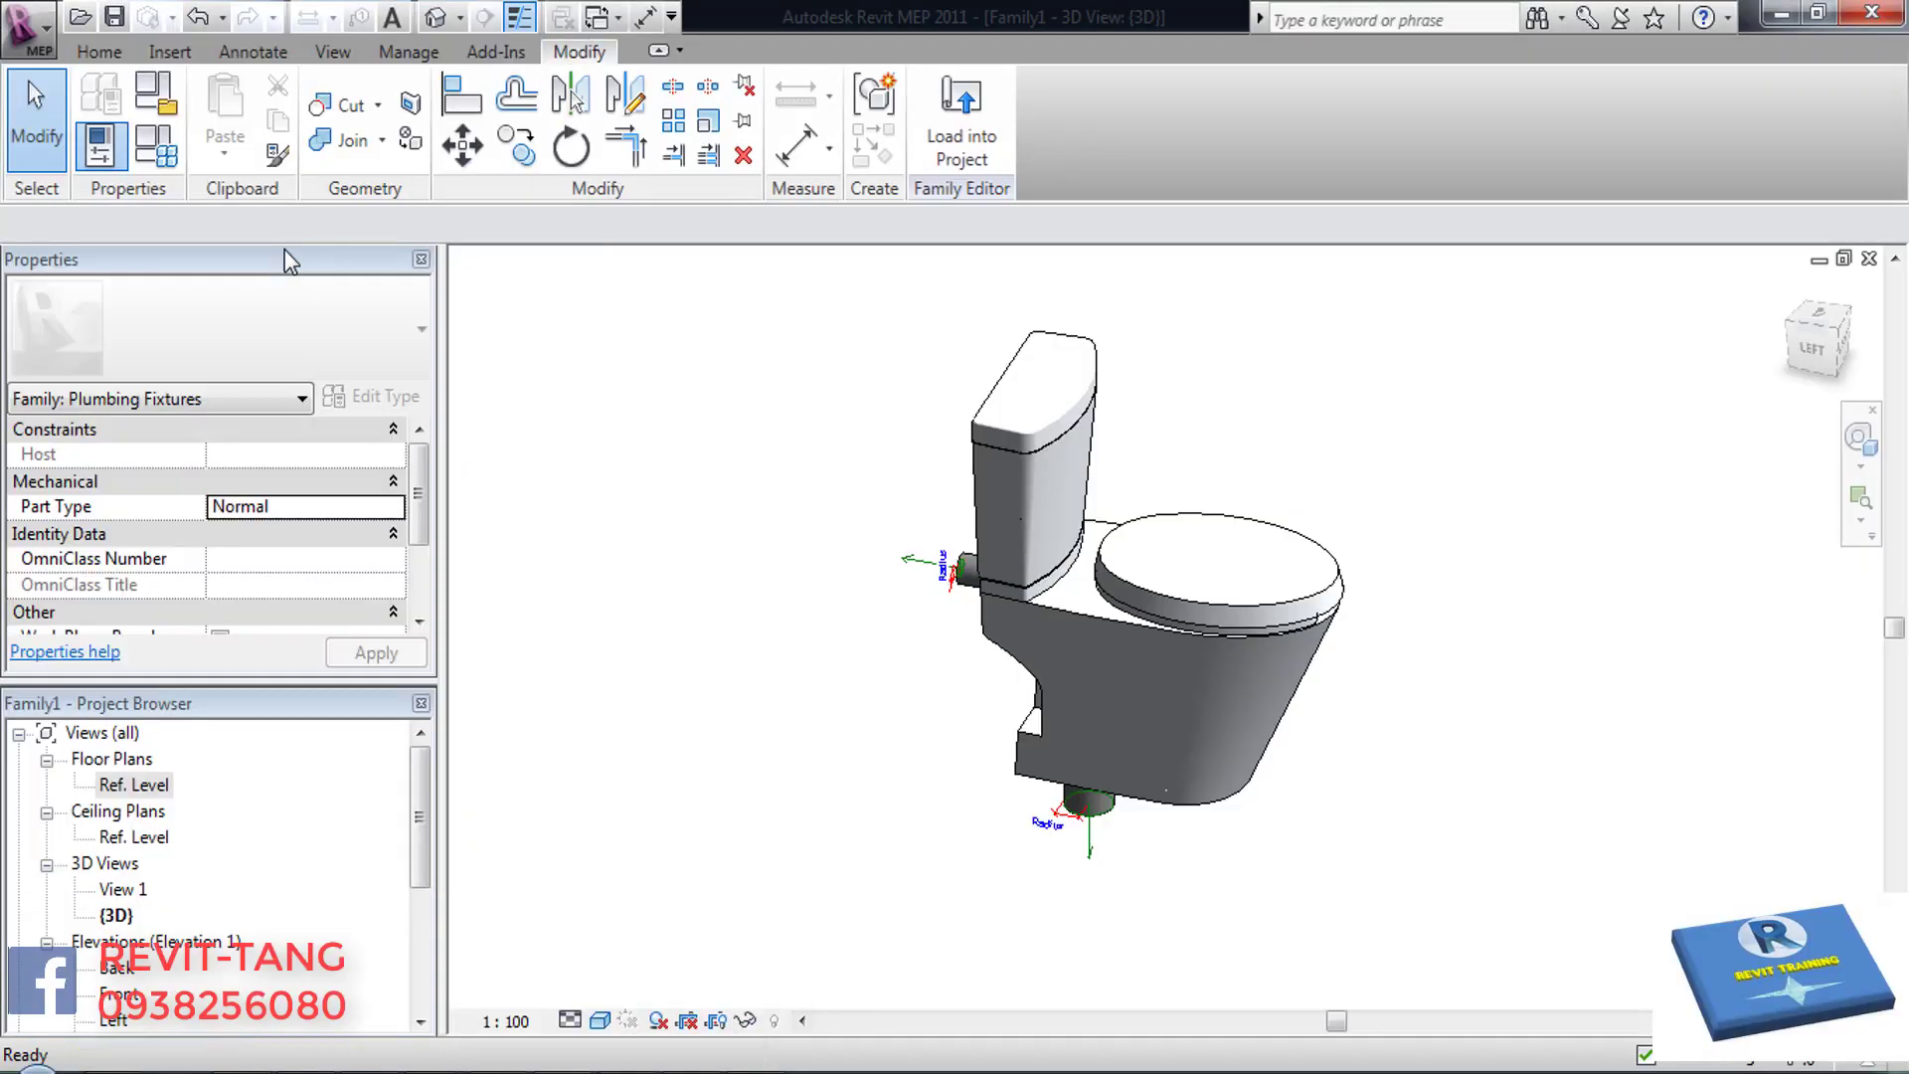
left_click(414, 360)
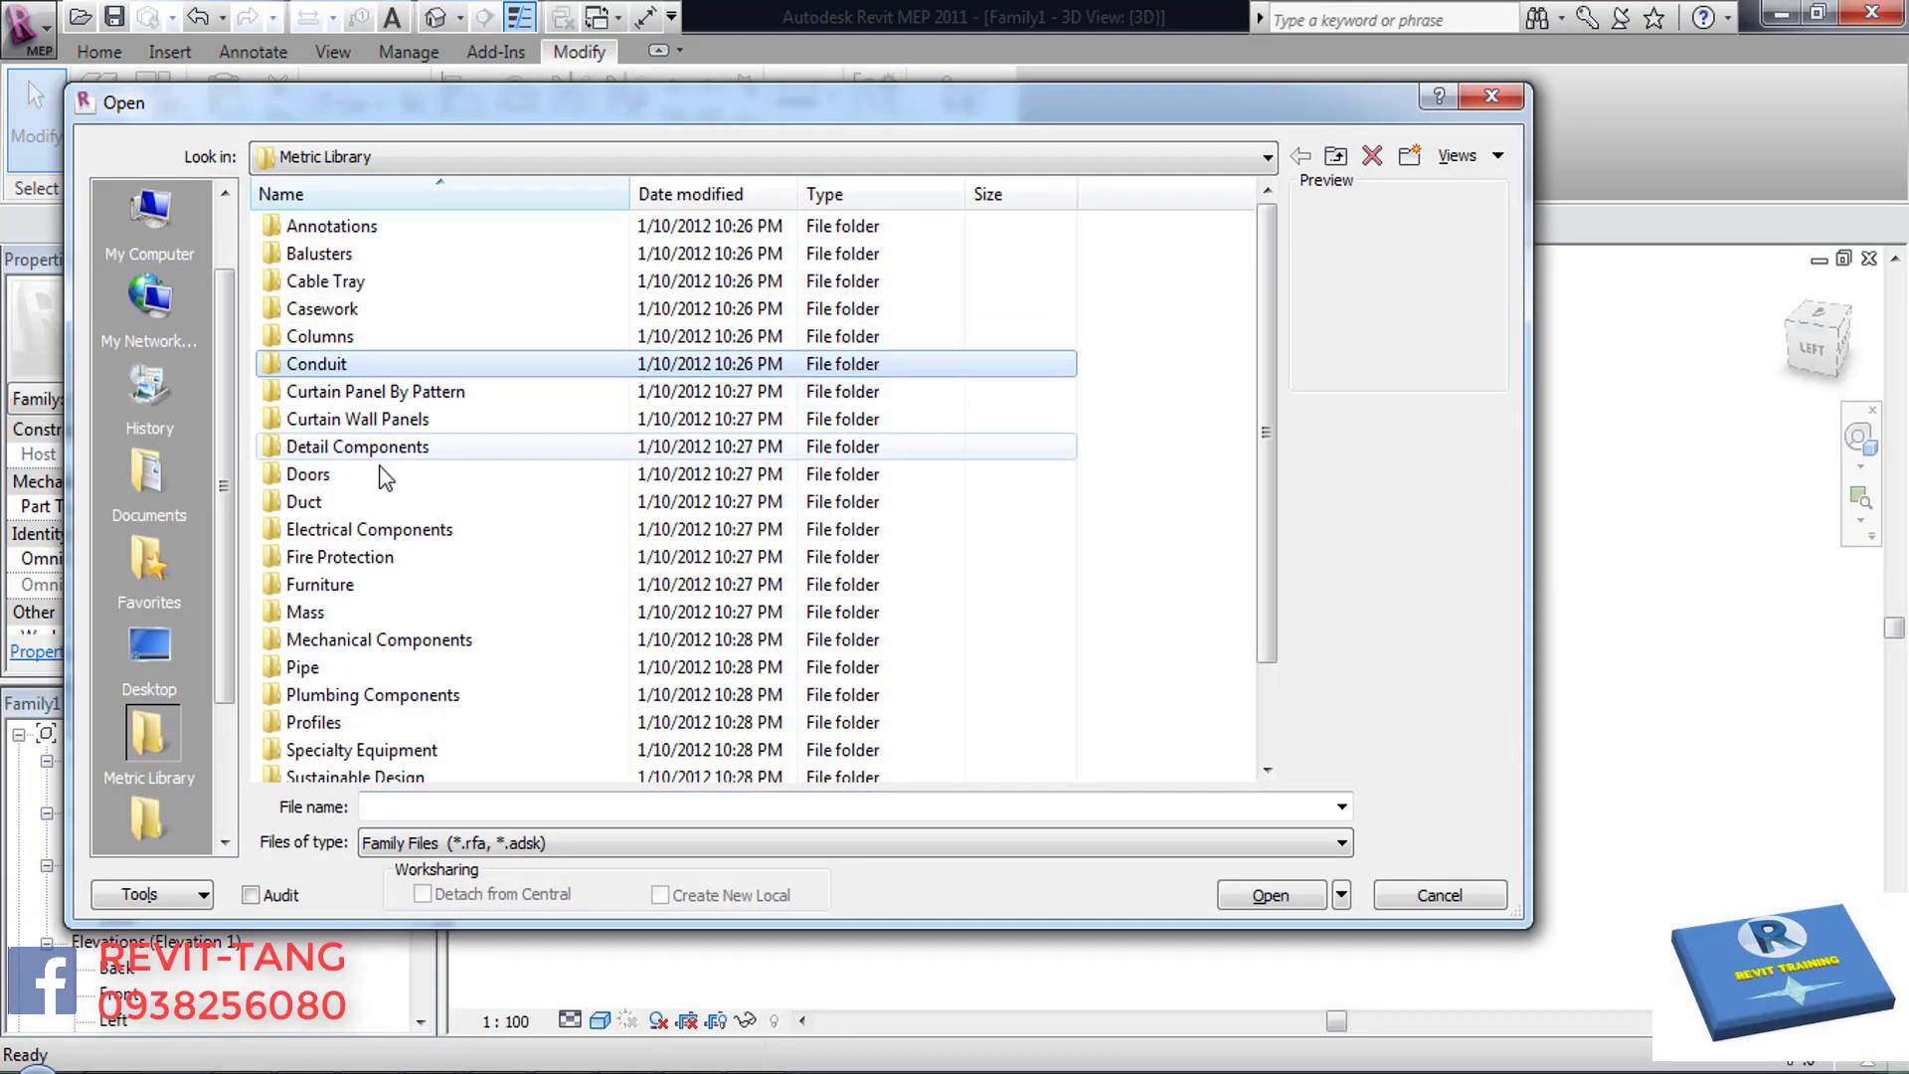
double_click(343, 502)
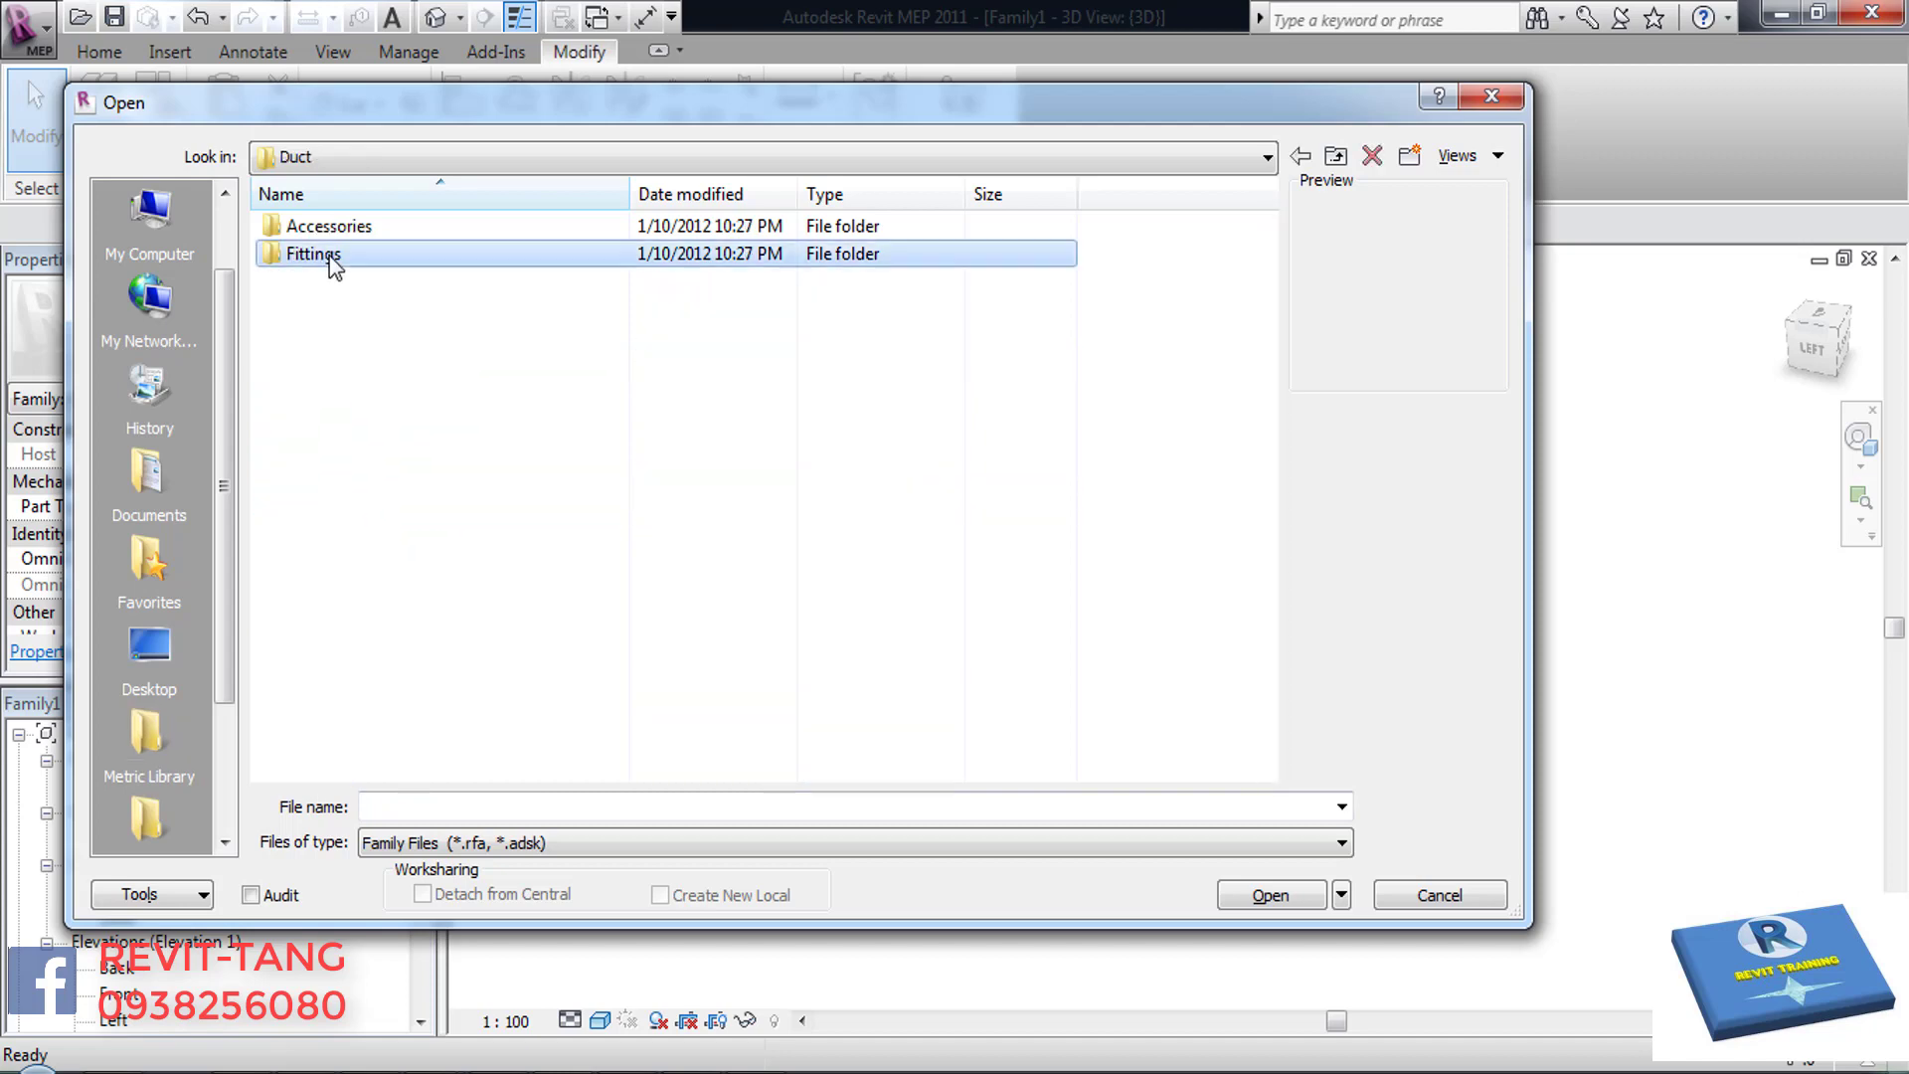
double_click(330, 255)
double_click(320, 310)
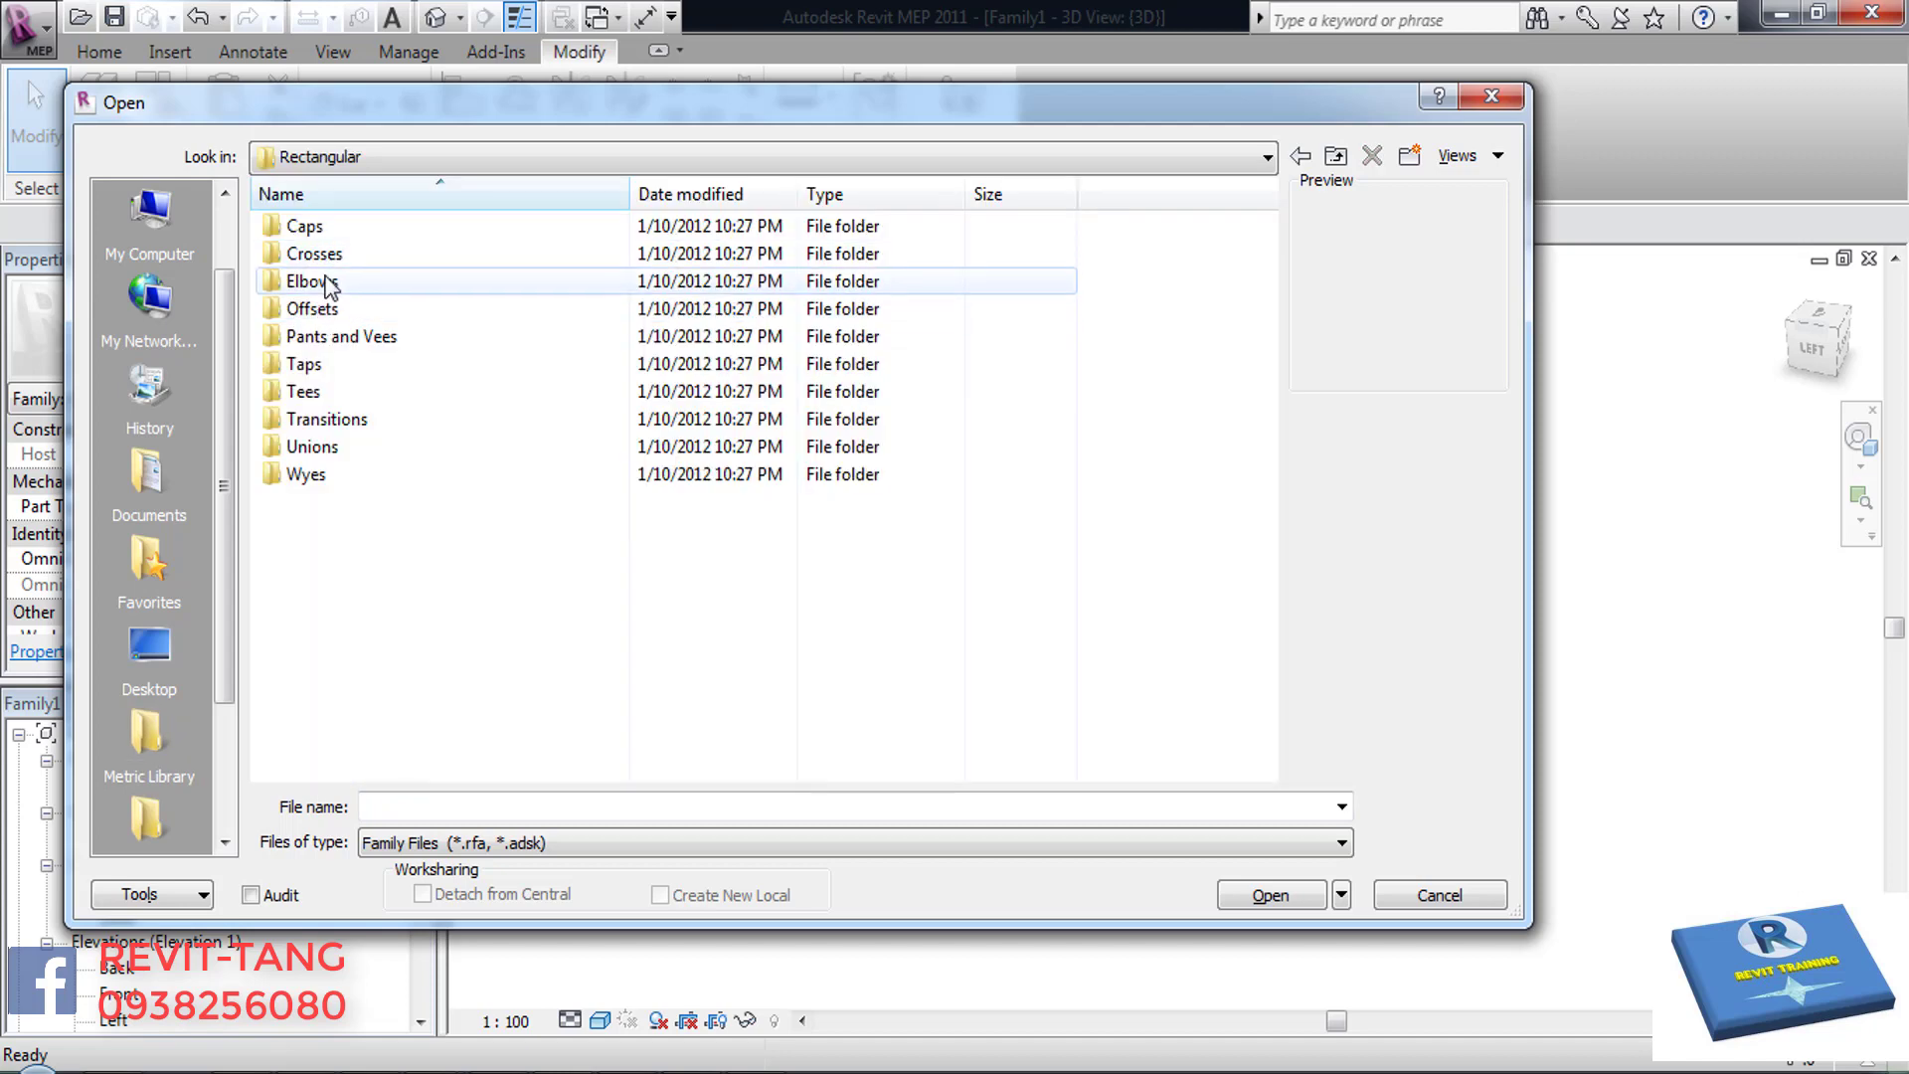
- Preview the rectangular tee families, then return to the Rectangular folder
double_click(330, 394)
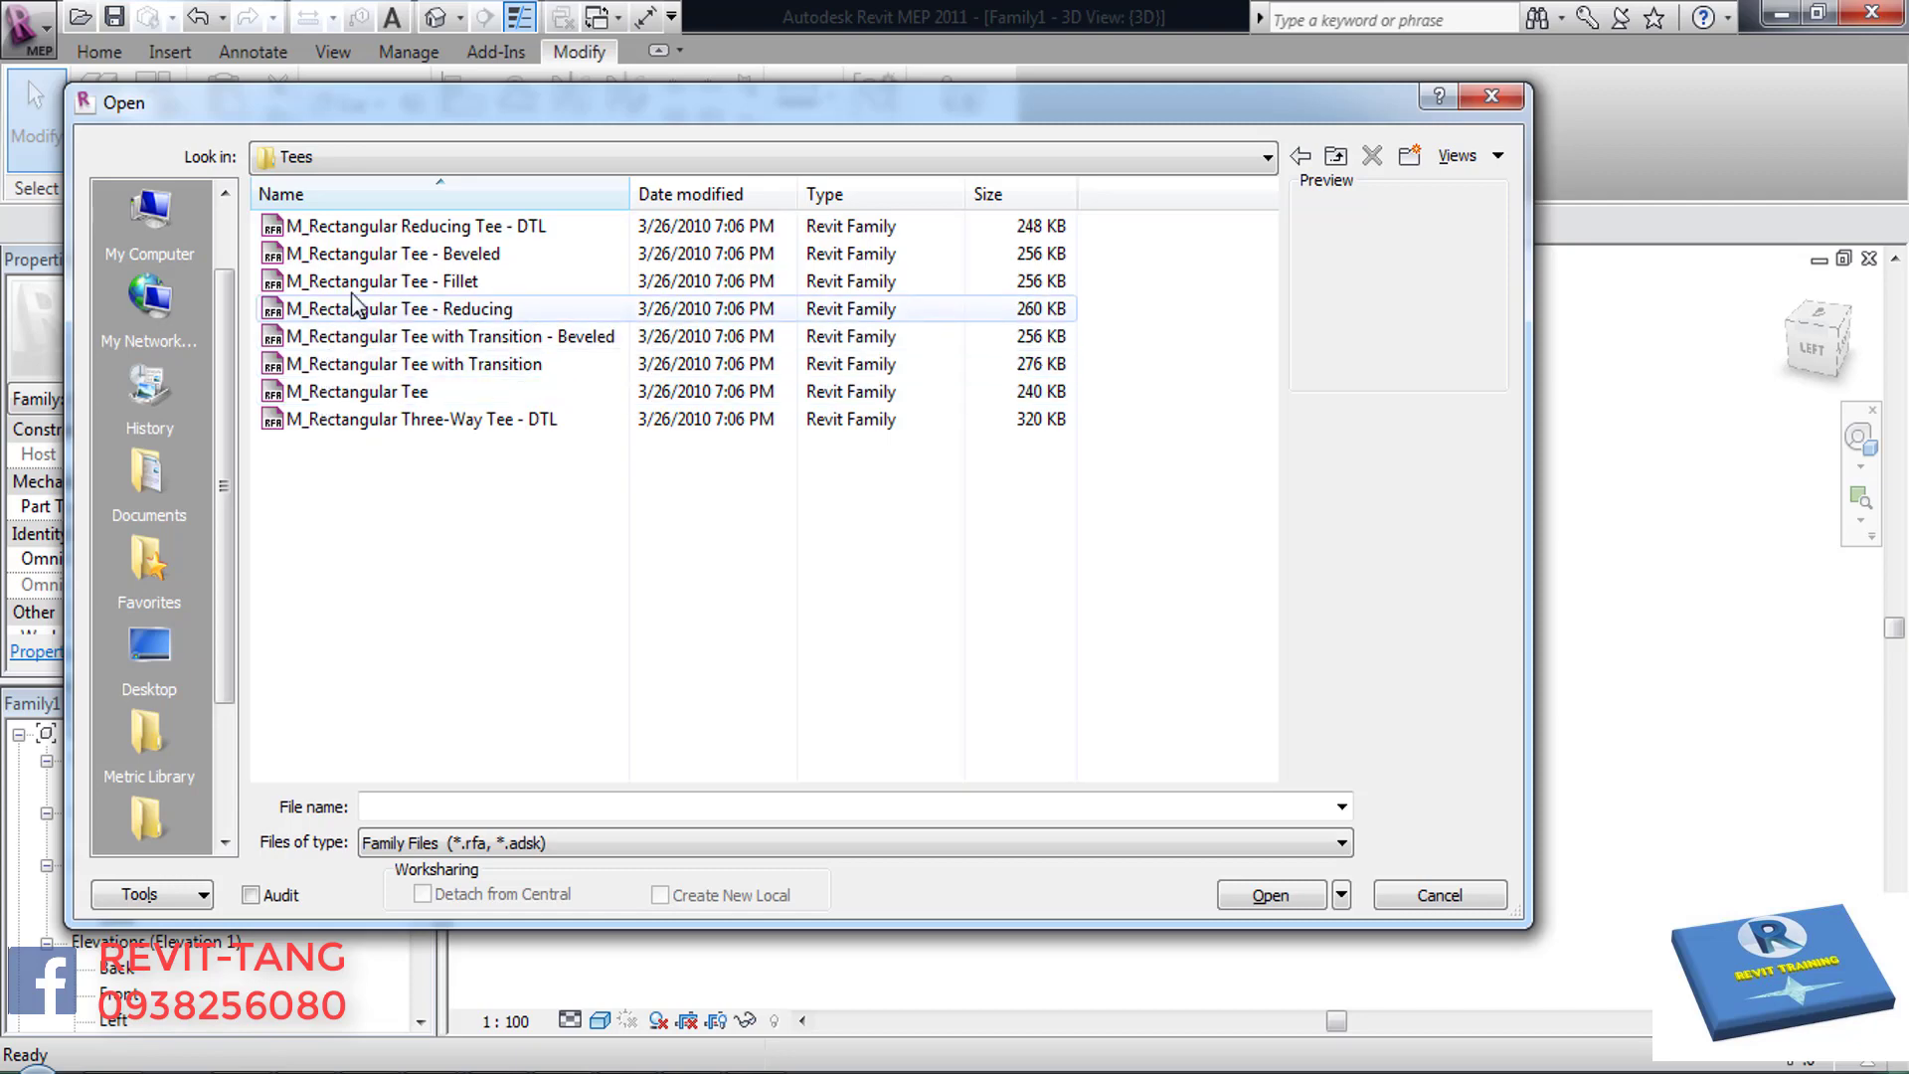
left_click(389, 229)
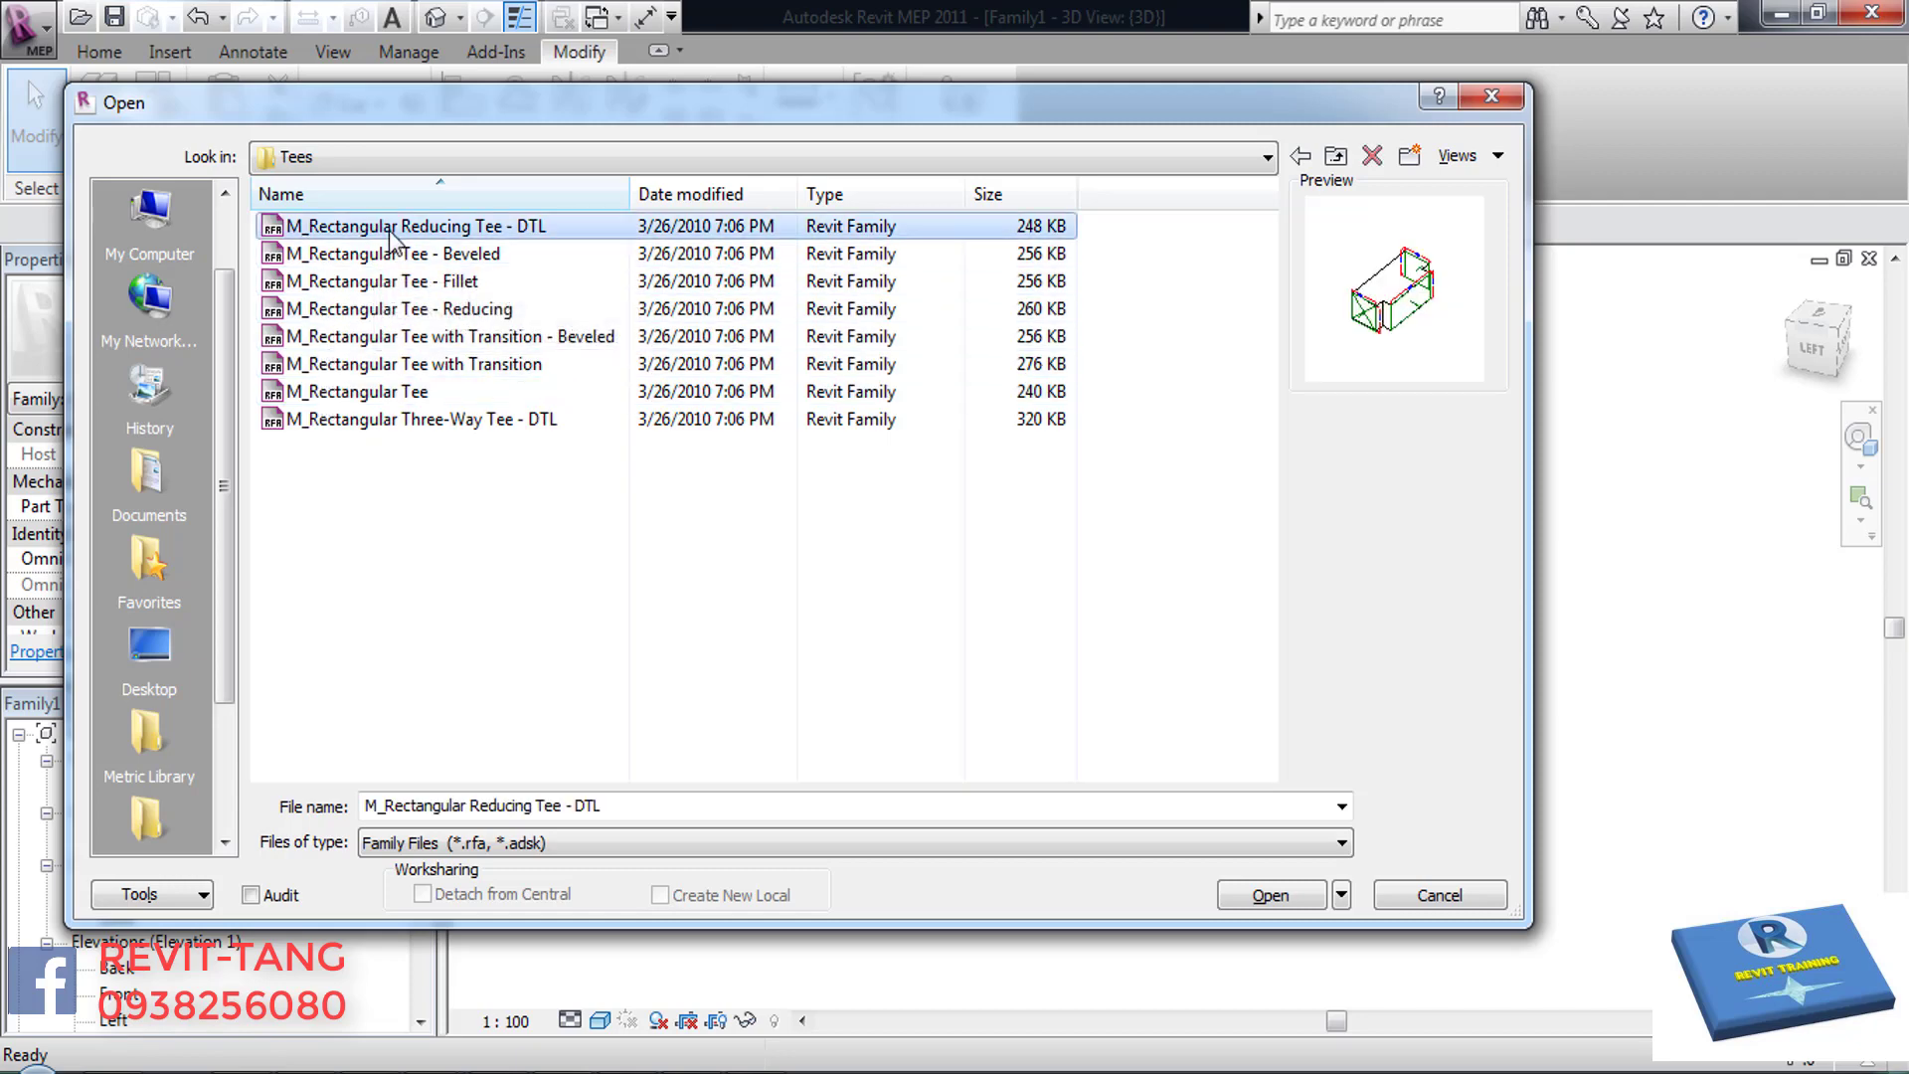
key("Down")
key("Down")
key("Down")
key("Down")
key("Down")
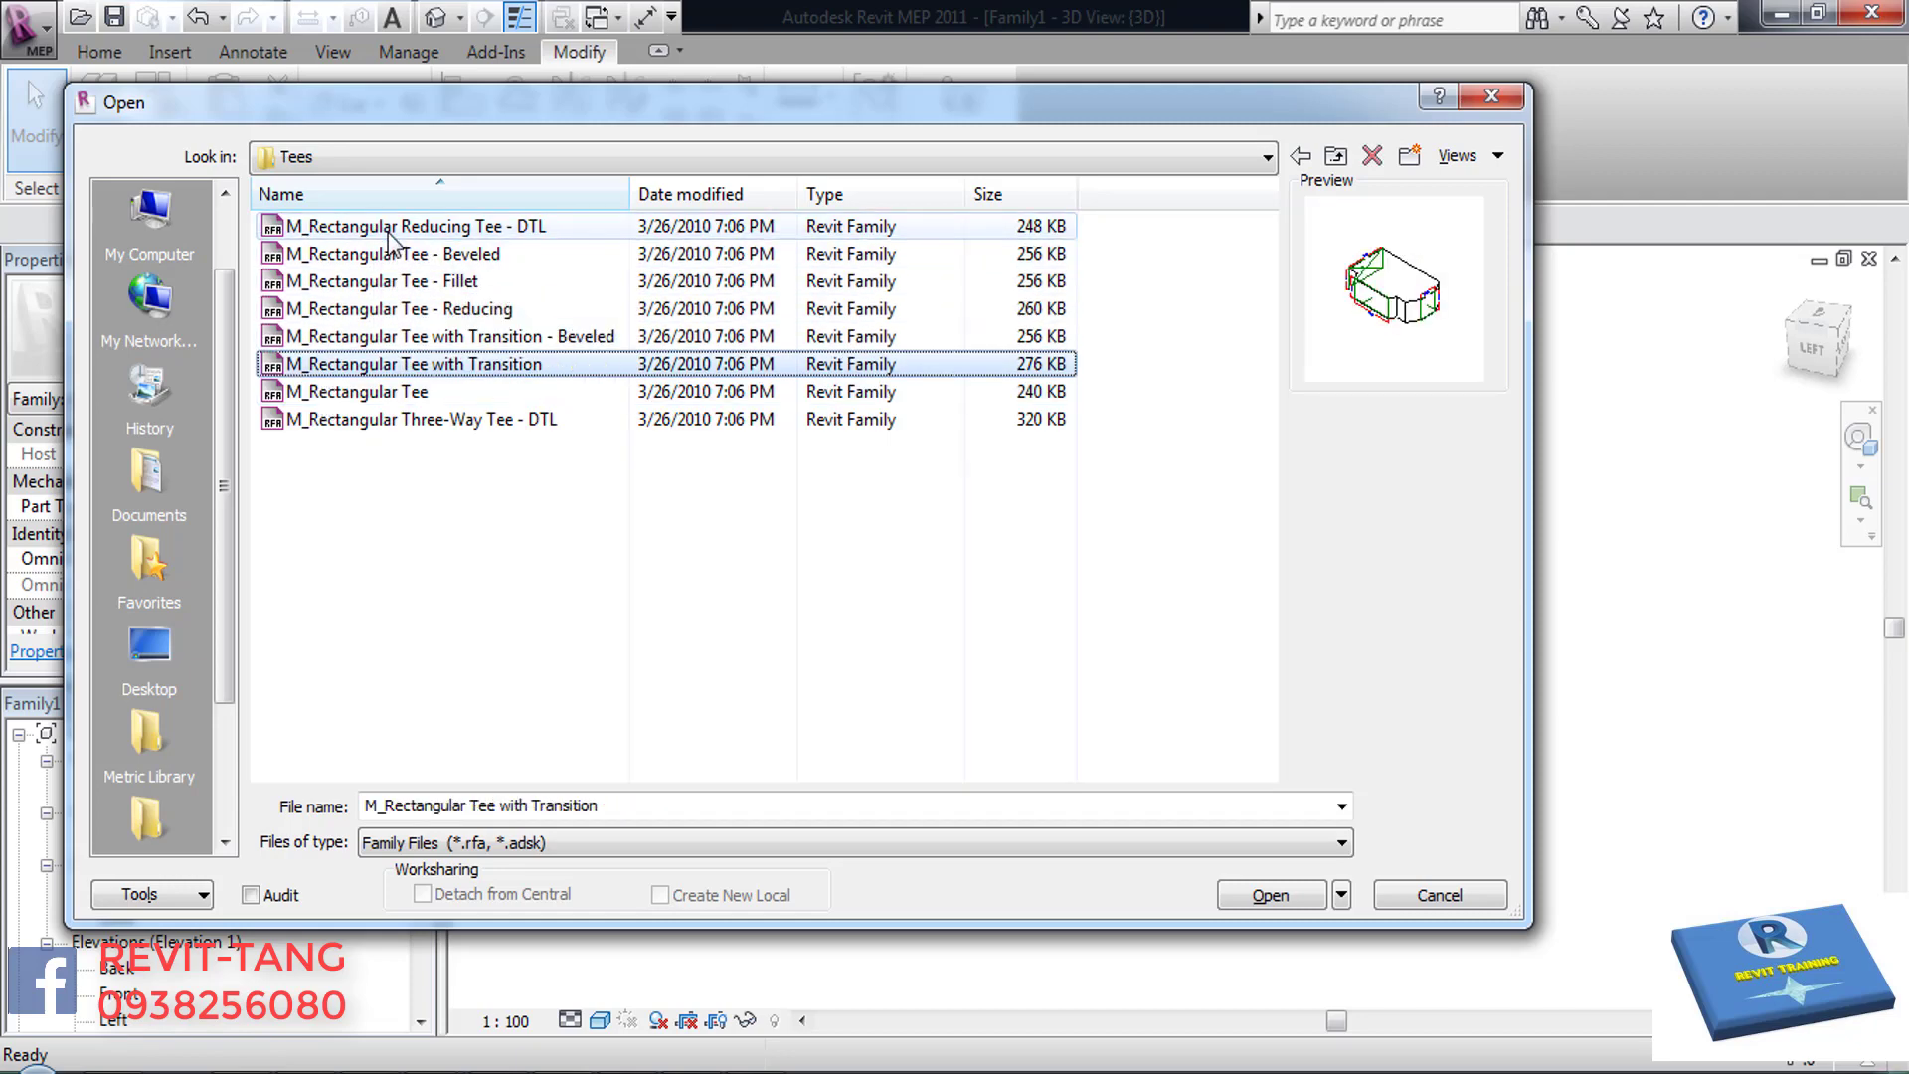
key("Down")
key("Down")
key("BackSpace")
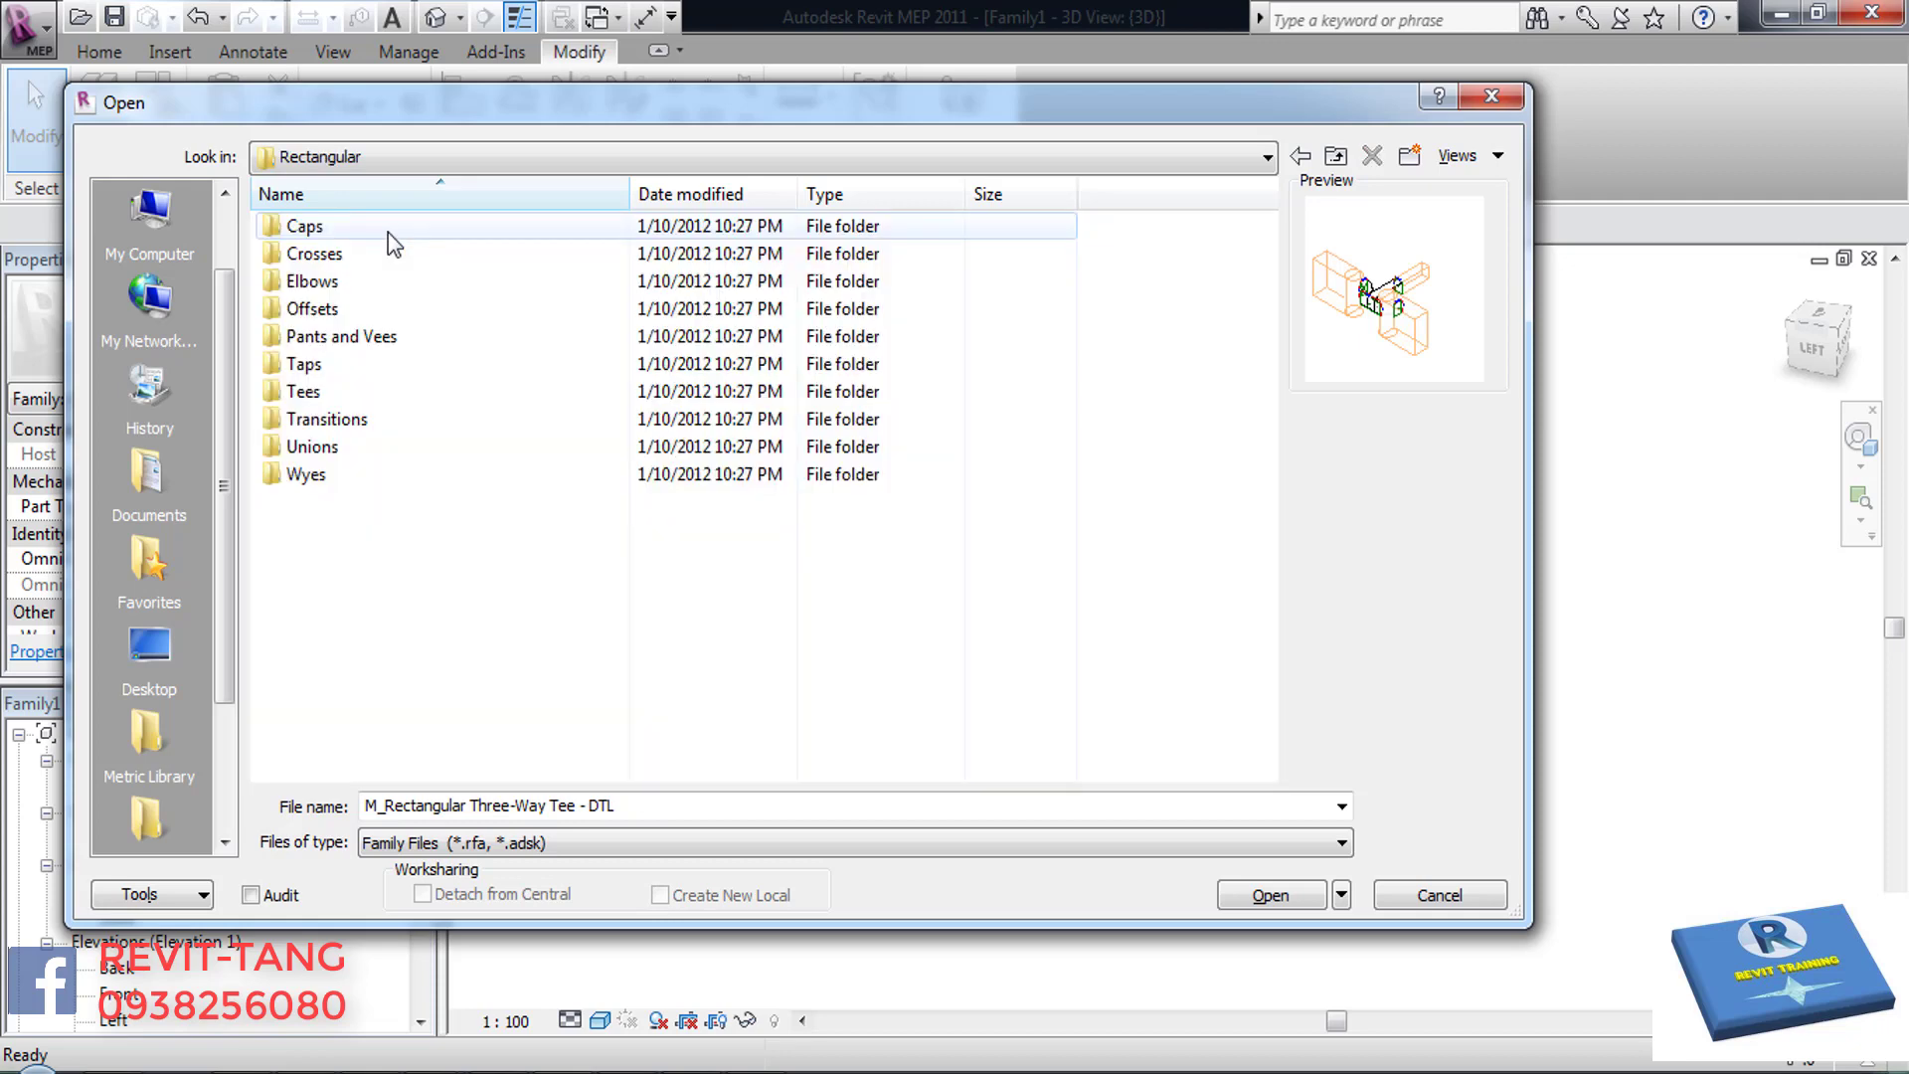
- Select M_Rectangular Wye - Curved in the Wyes folder after previewing the wyes
double_click(318, 475)
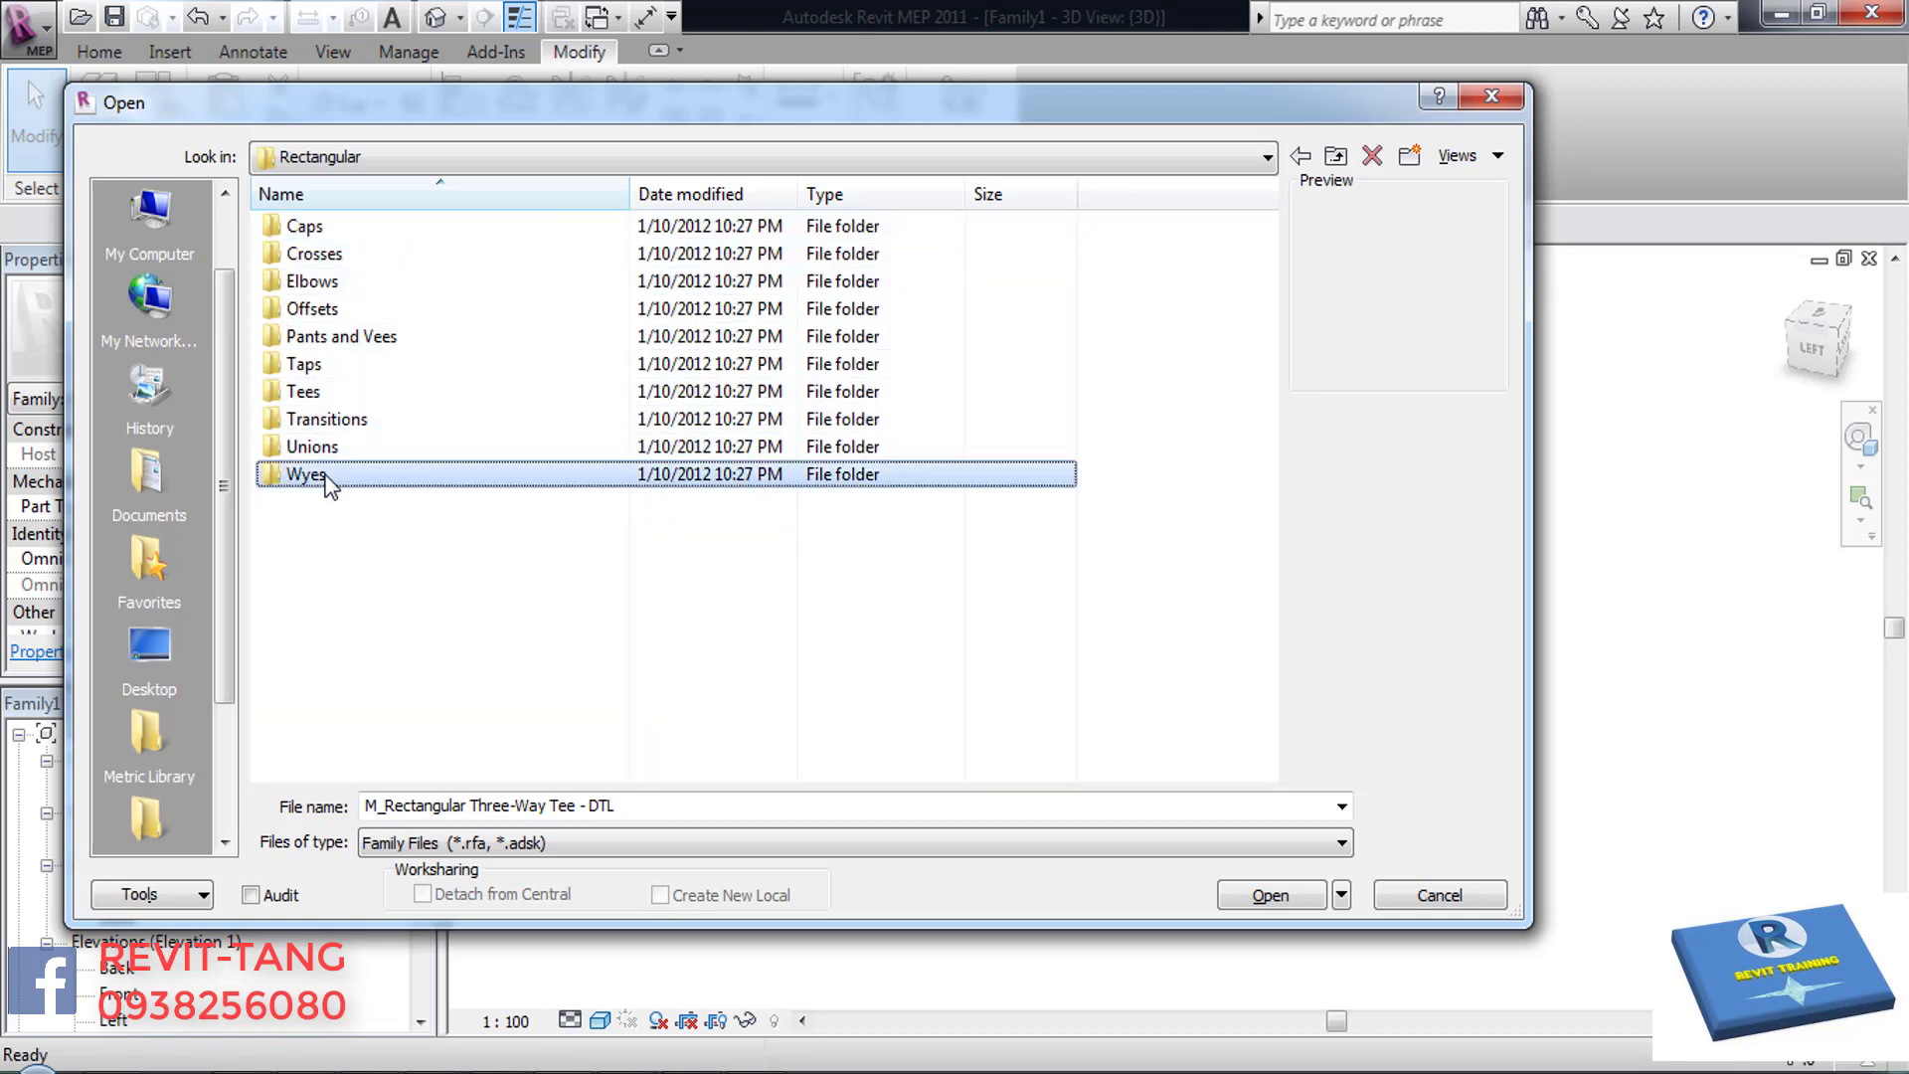
left_click(388, 227)
key("Down")
key("Down")
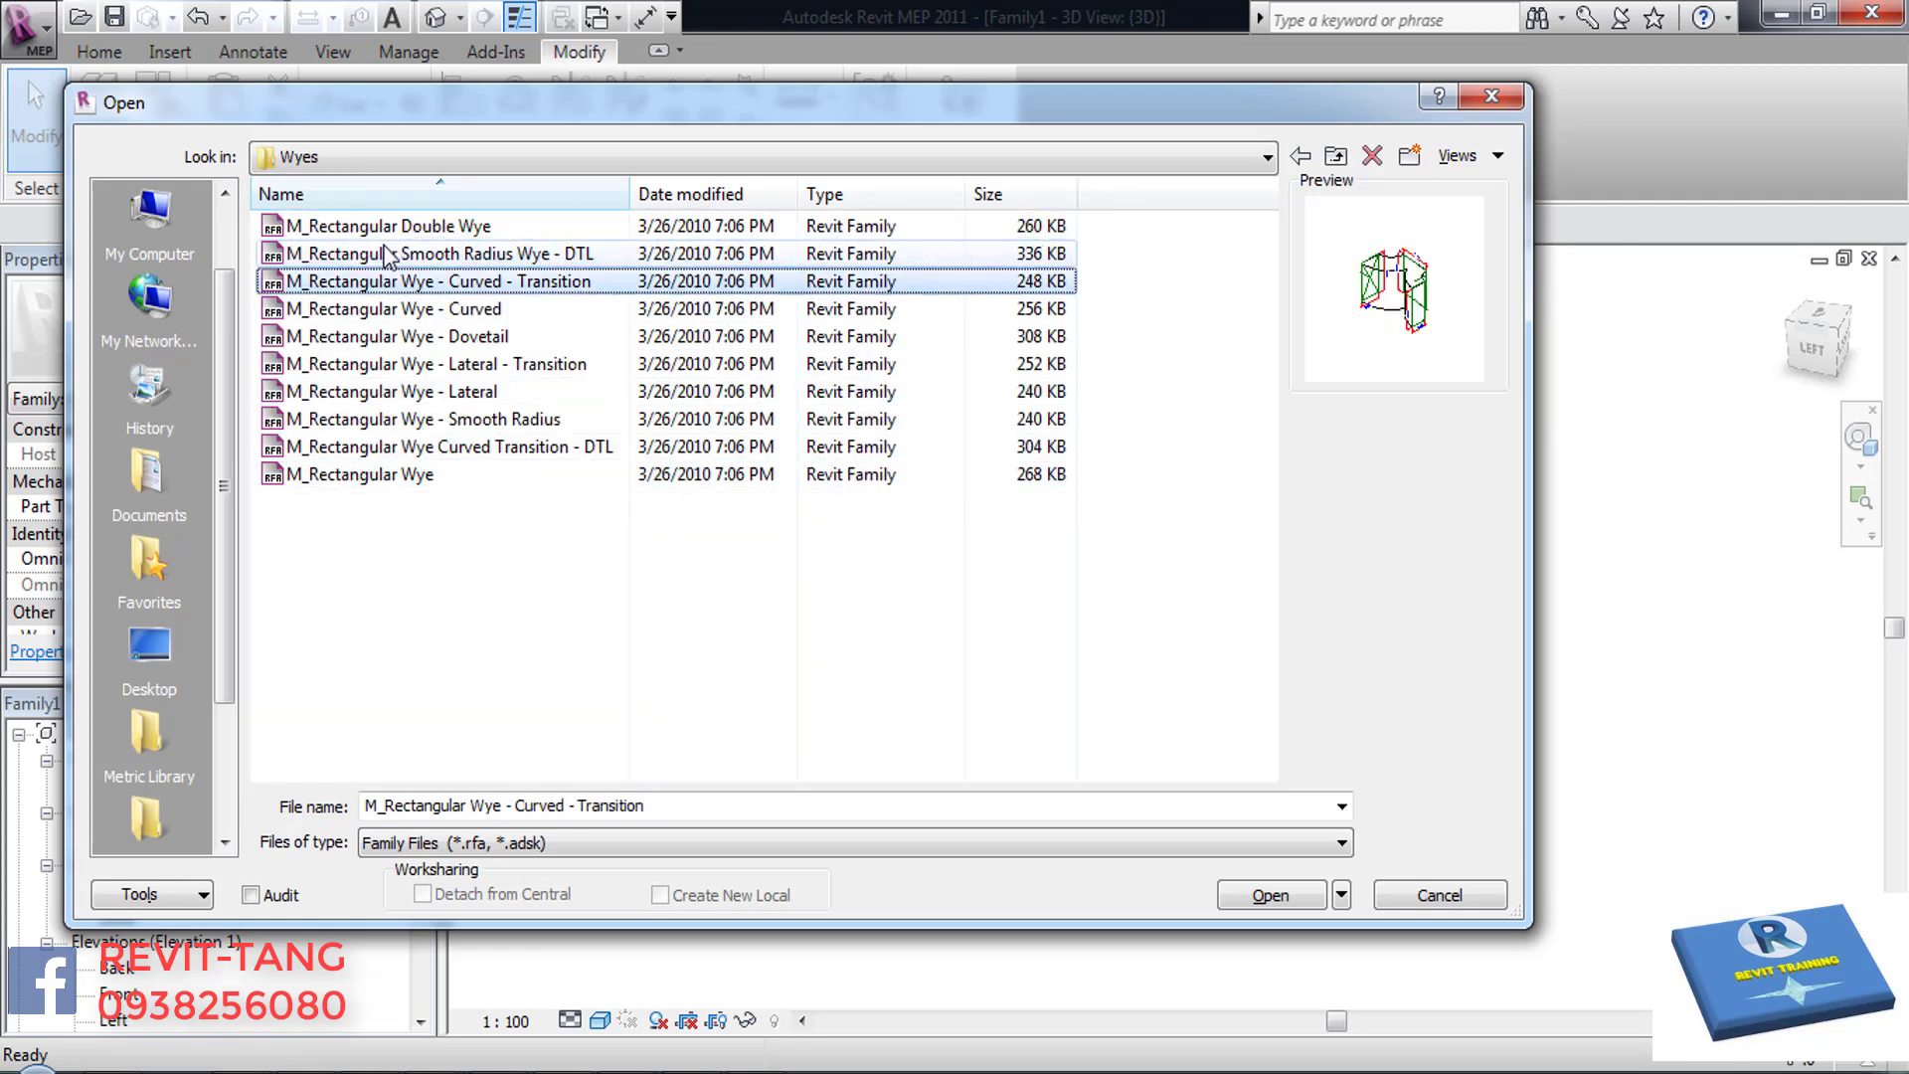
key("Down")
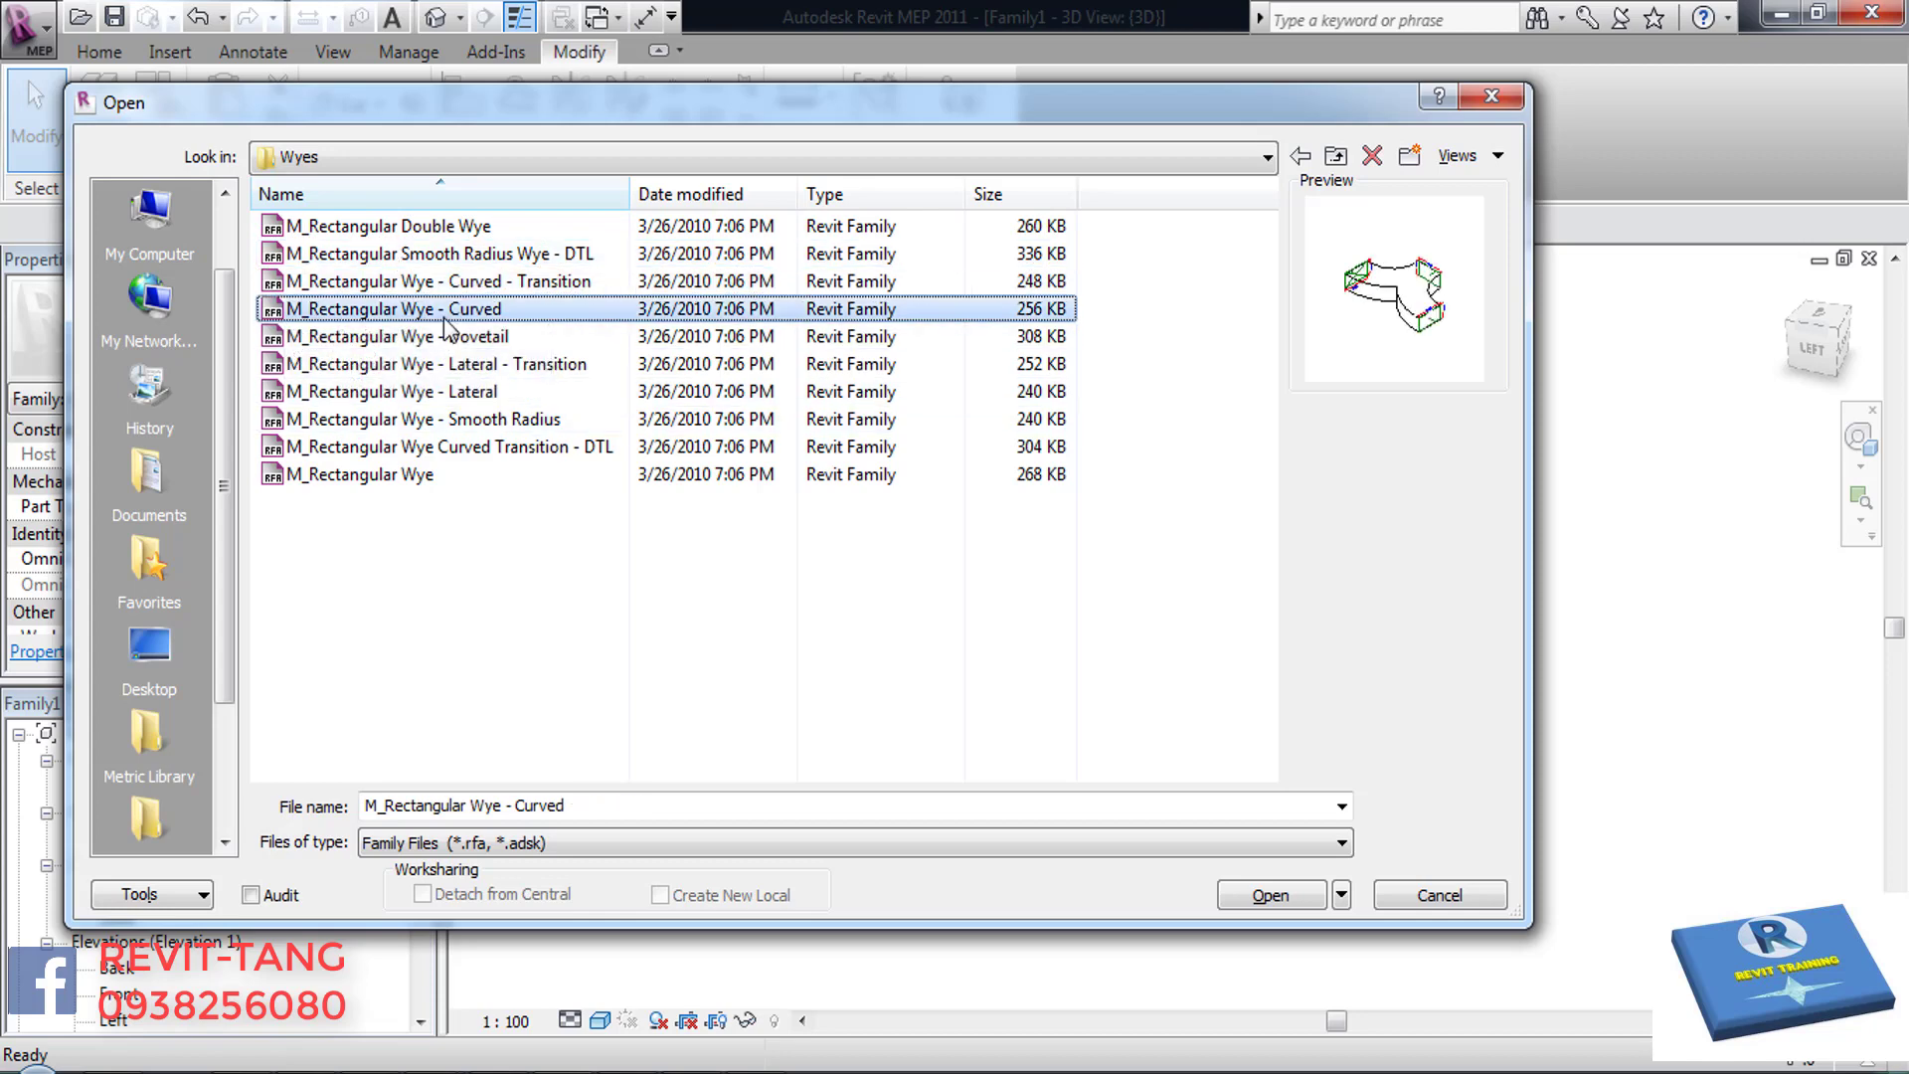
key("Down")
key("Up")
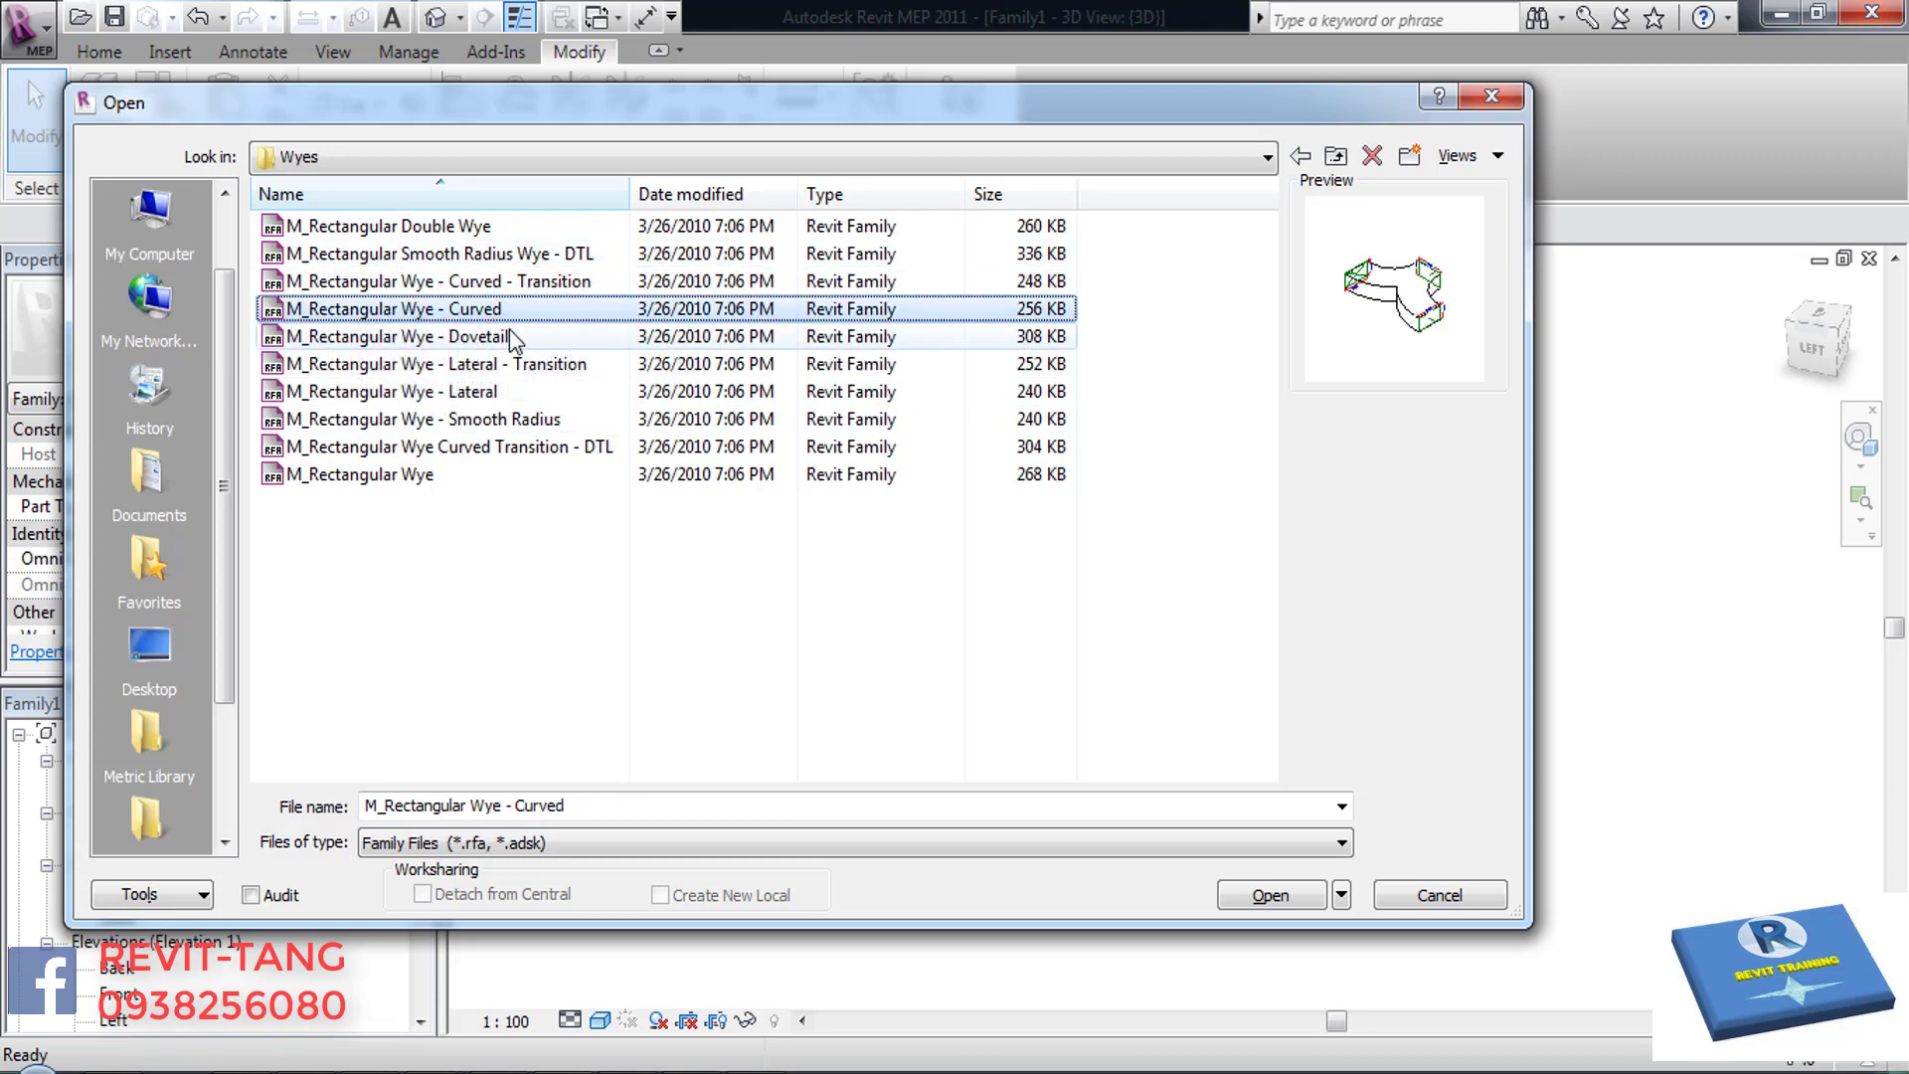
- Open the curved wye family and view it Shaded with Edges from another side
left_click(1269, 894)
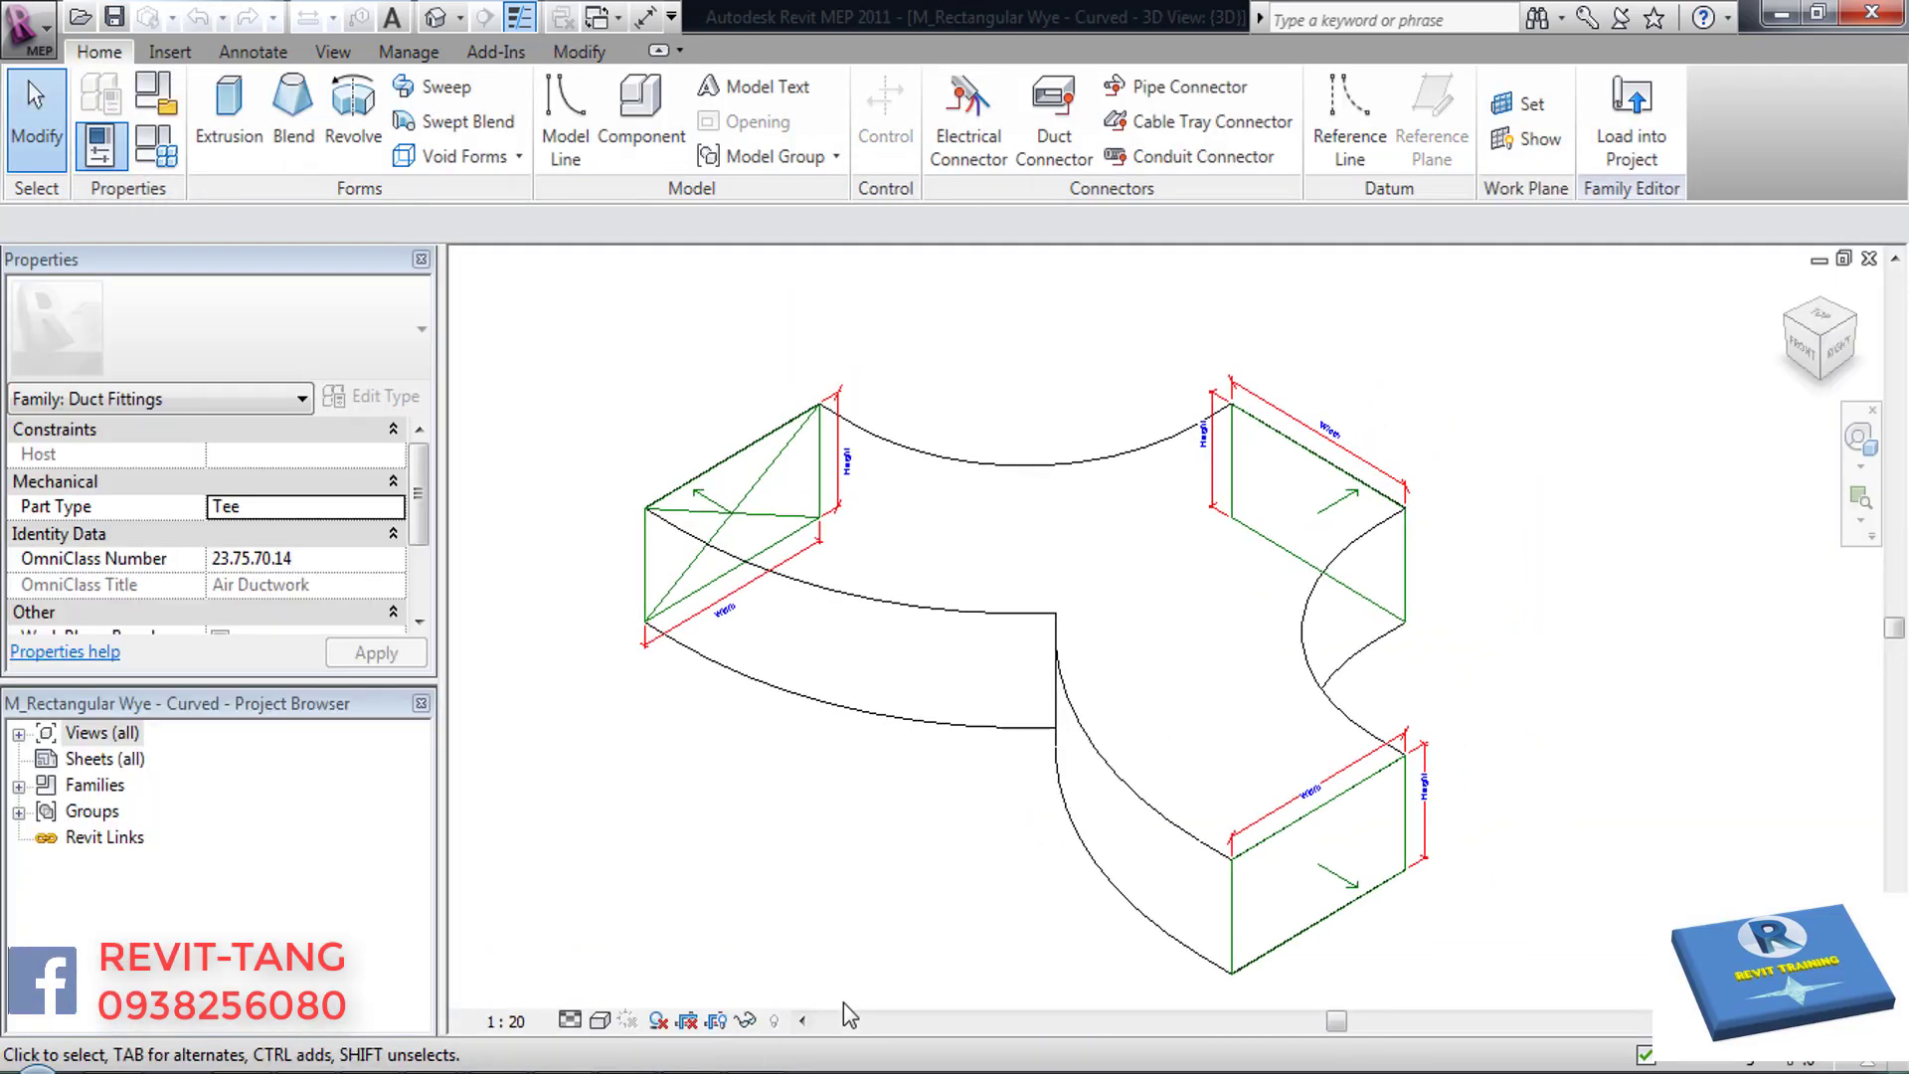
left_click(569, 1014)
left_click(696, 917)
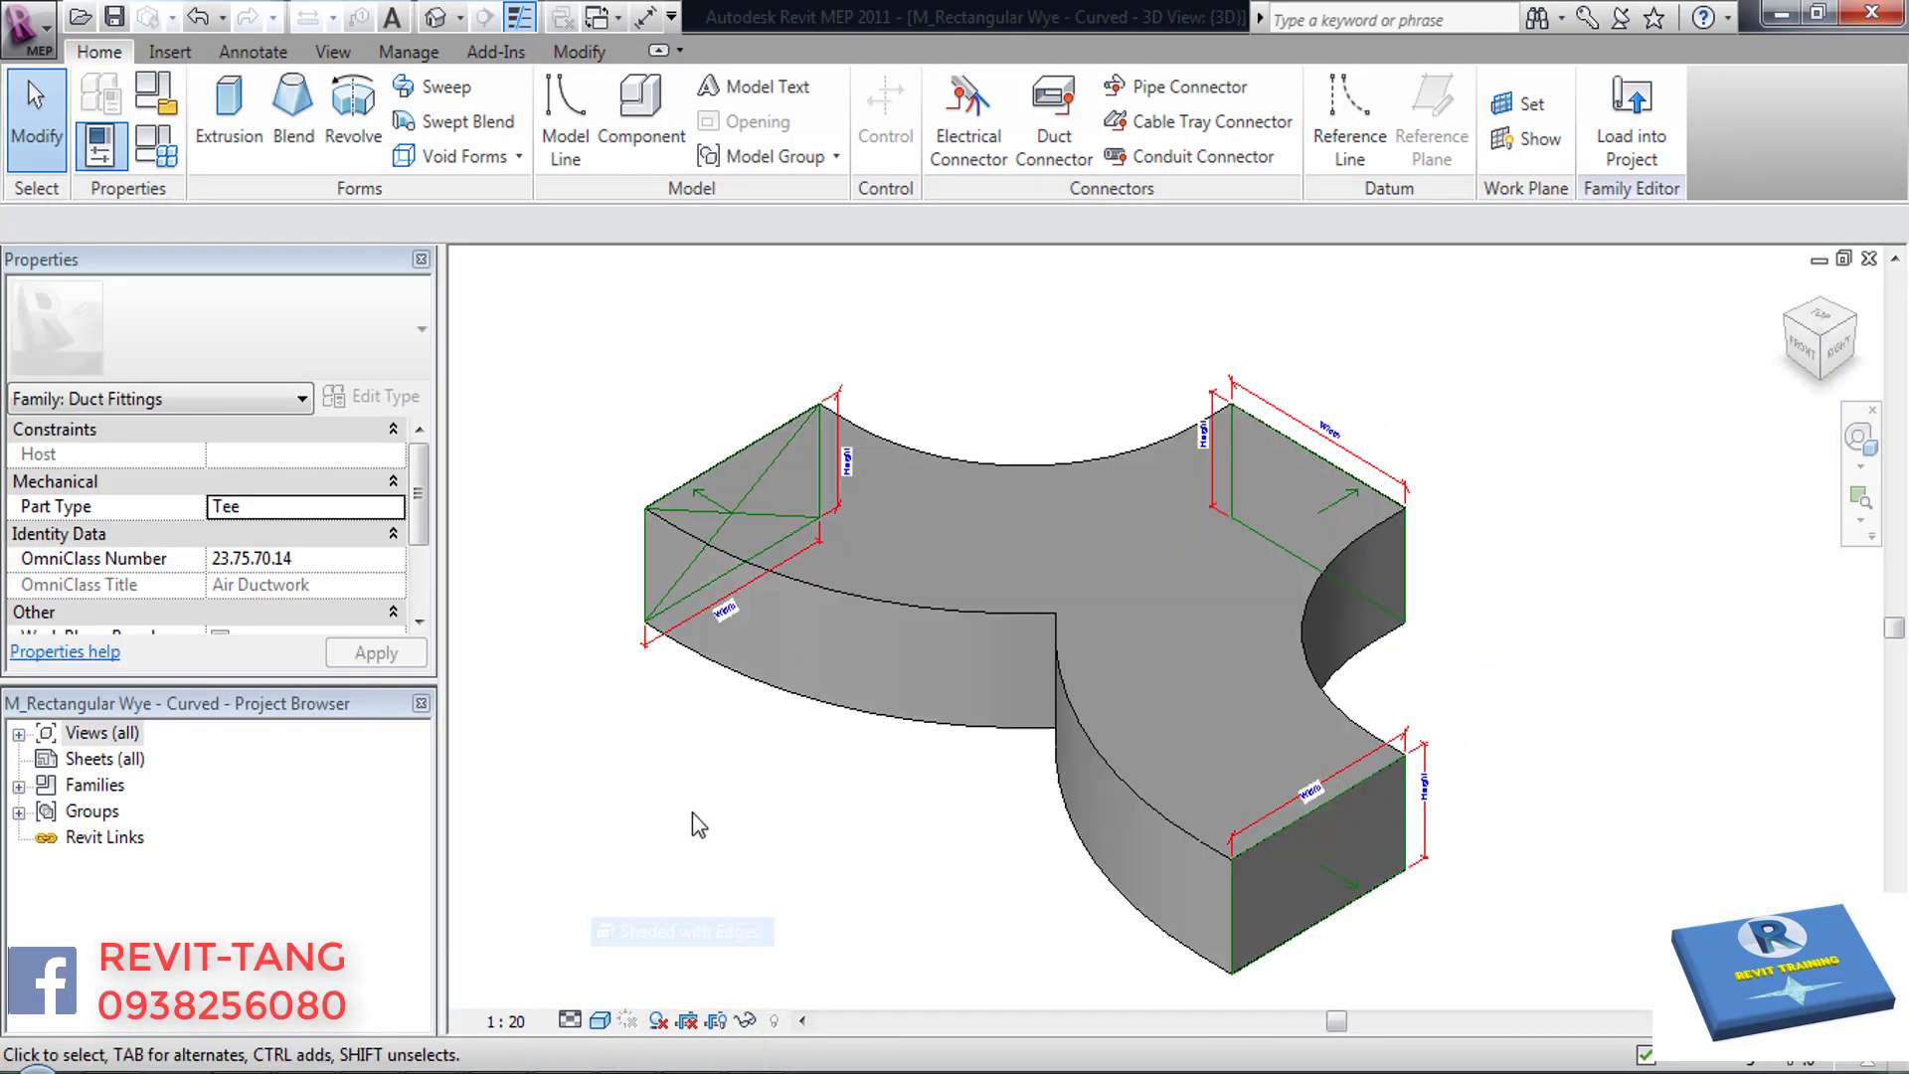
mouse_move(693, 813)
middle_mouse_down("shift")
mouse_move(803, 772)
mouse_move(1180, 732)
mouse_move(1223, 793)
mouse_move(1191, 649)
mouse_move(1334, 690)
mouse_move(1364, 676)
middle_mouse_up("shift")
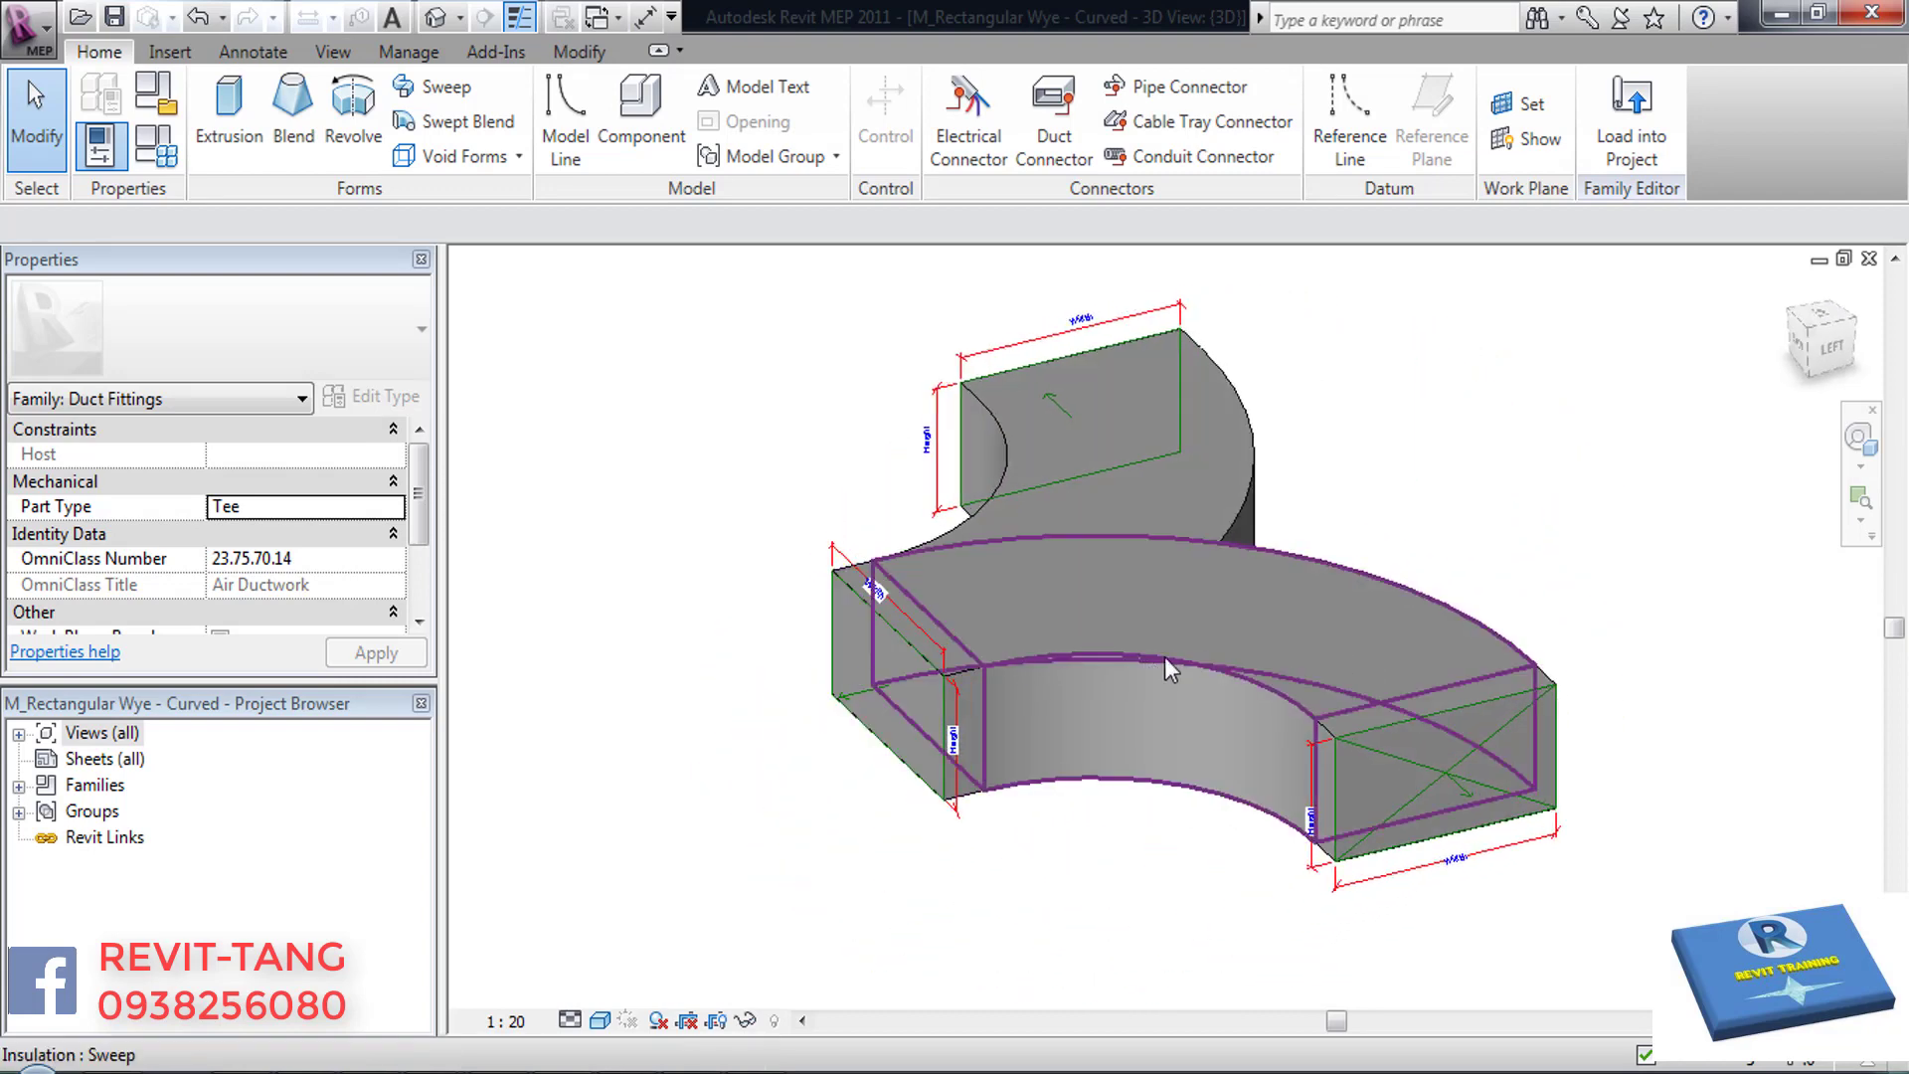
- Delete the wye's insulation sweep and select its lining sweep
left_click(1218, 667)
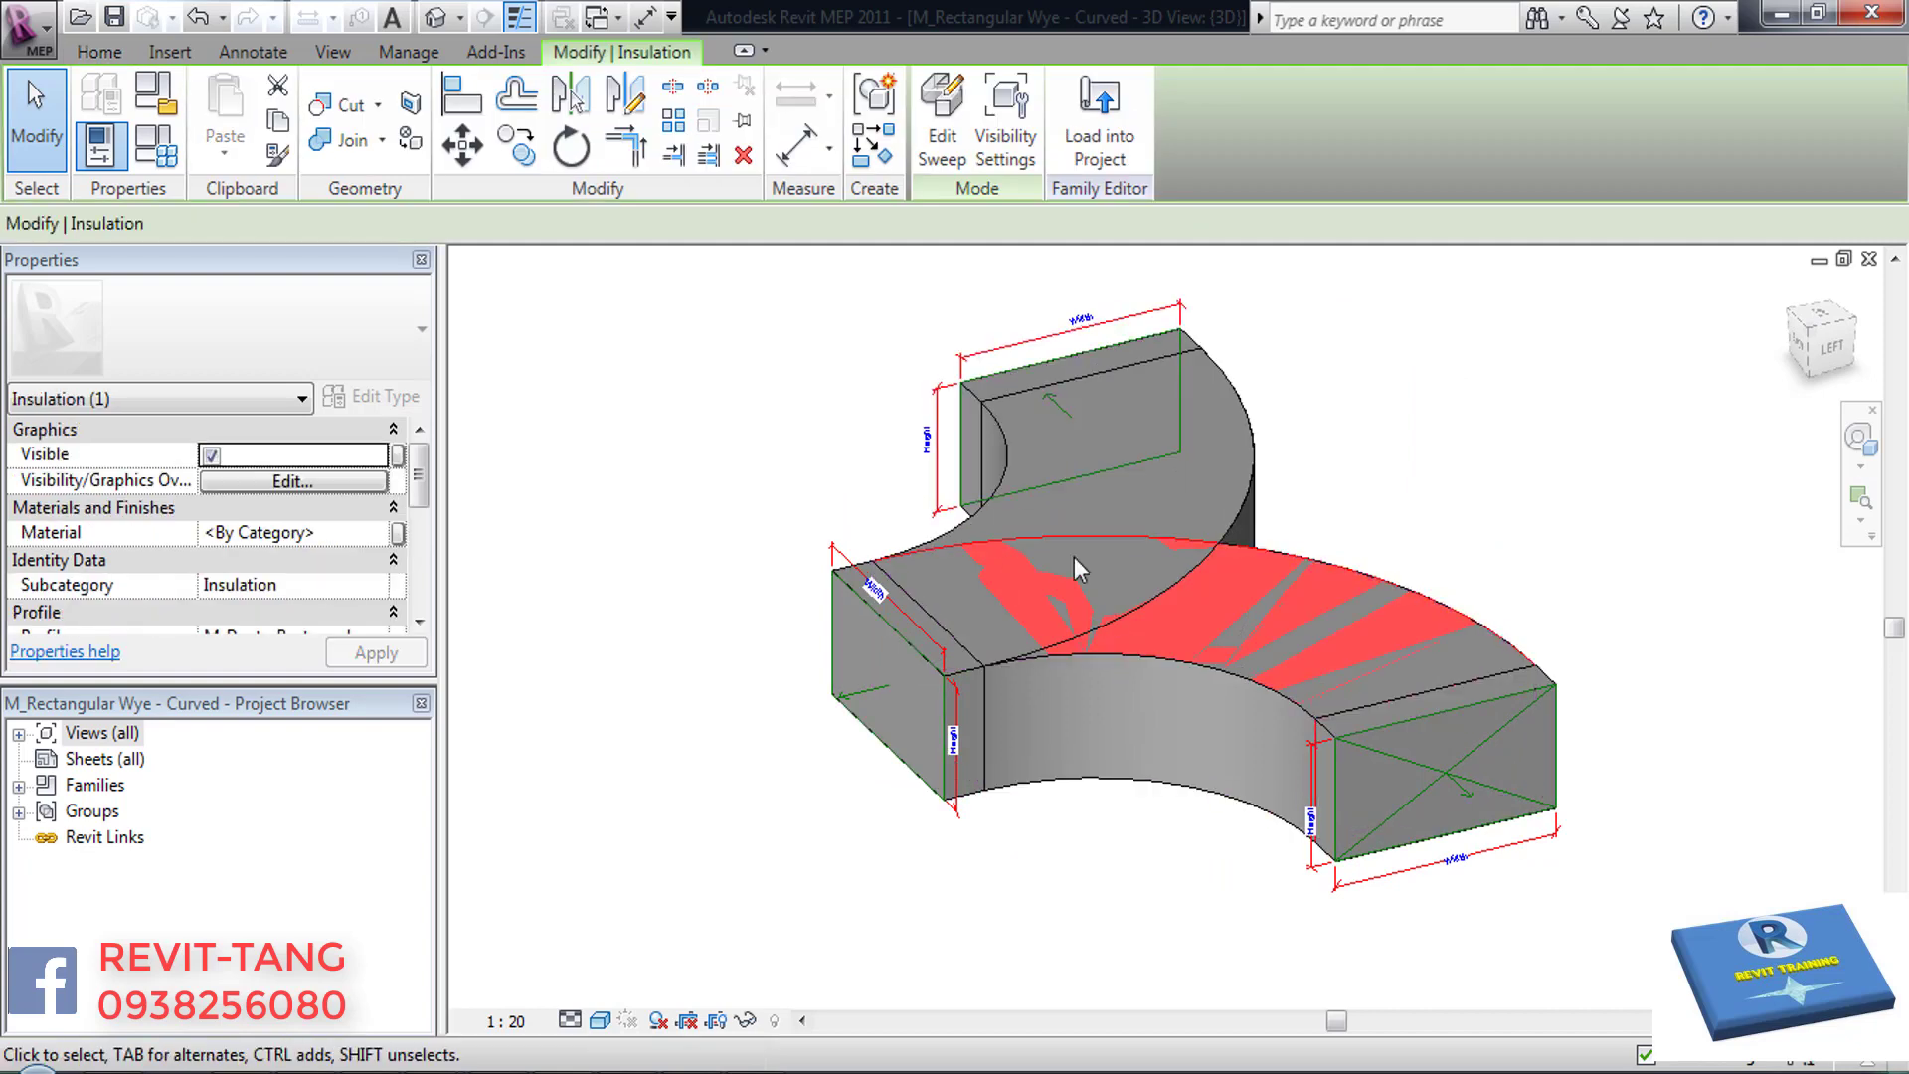
left_click(1468, 520)
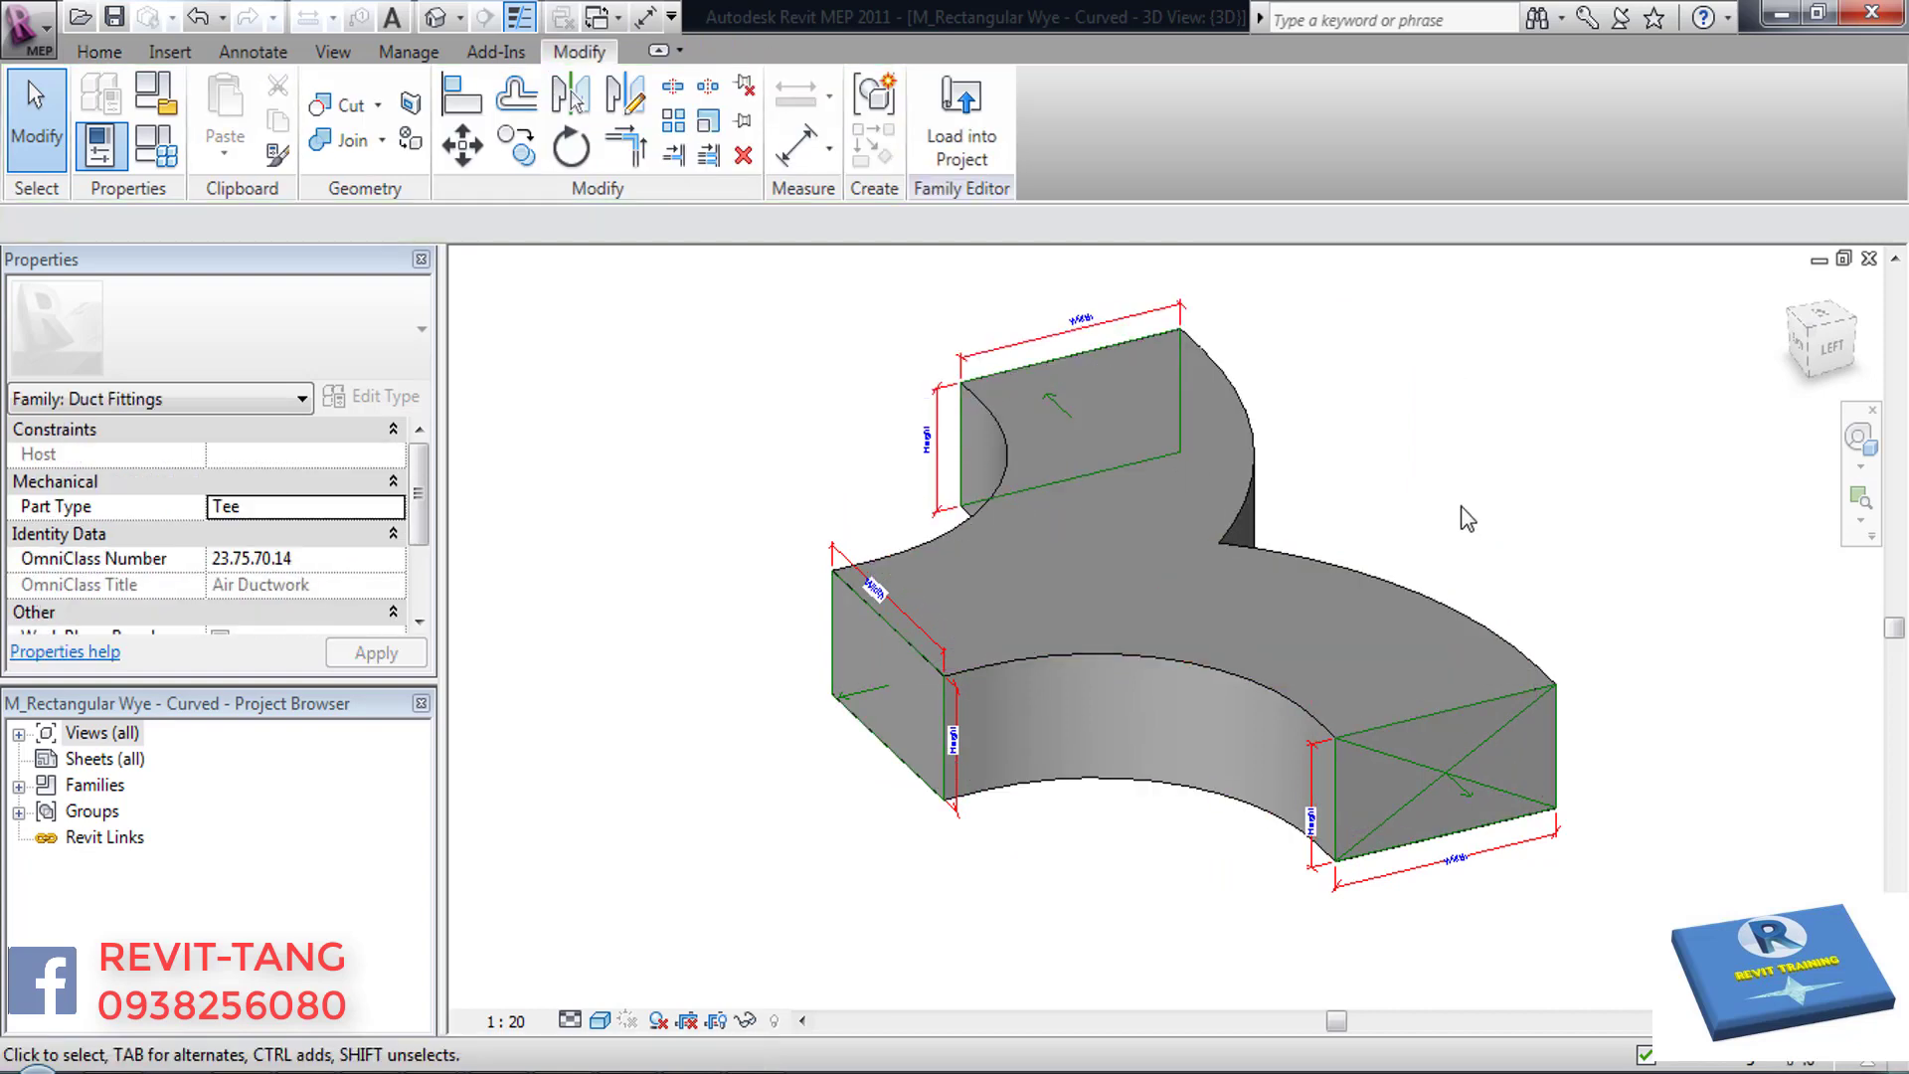
left_click(1450, 601)
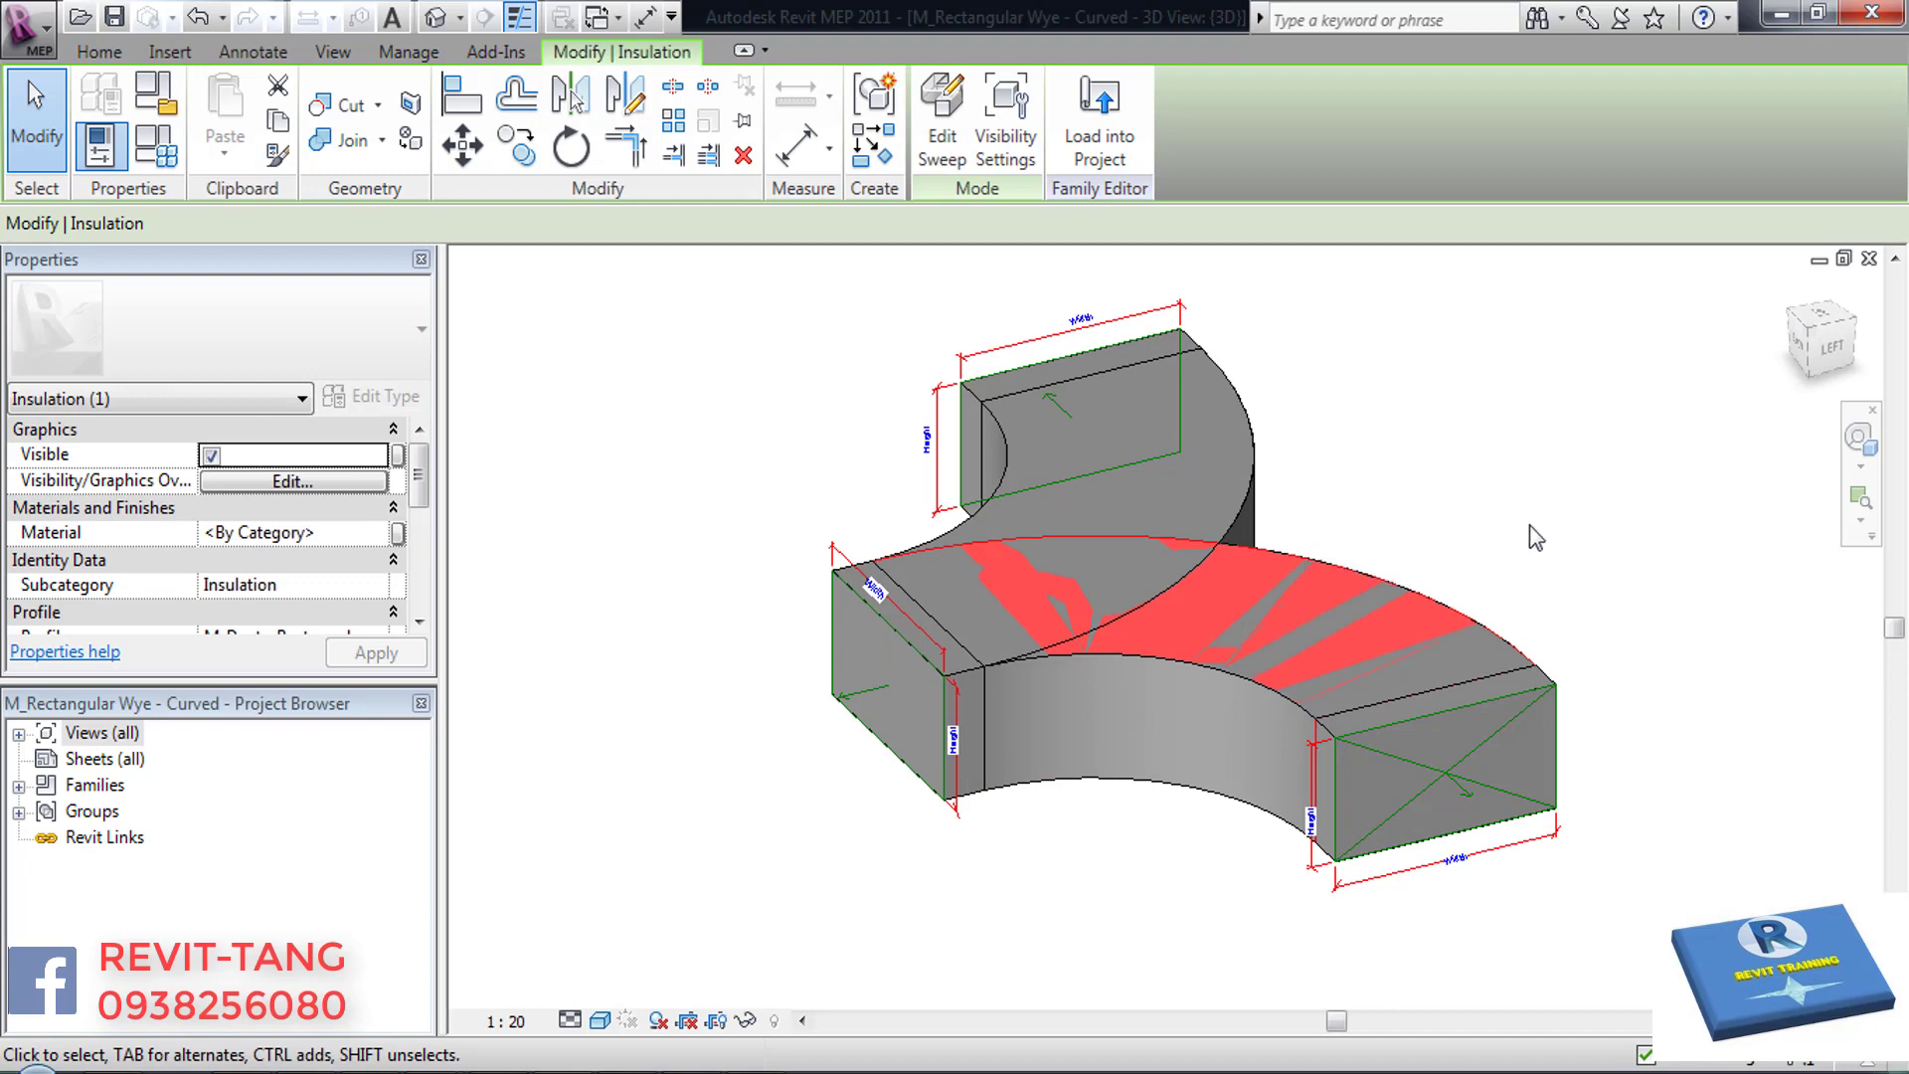
key("Delete")
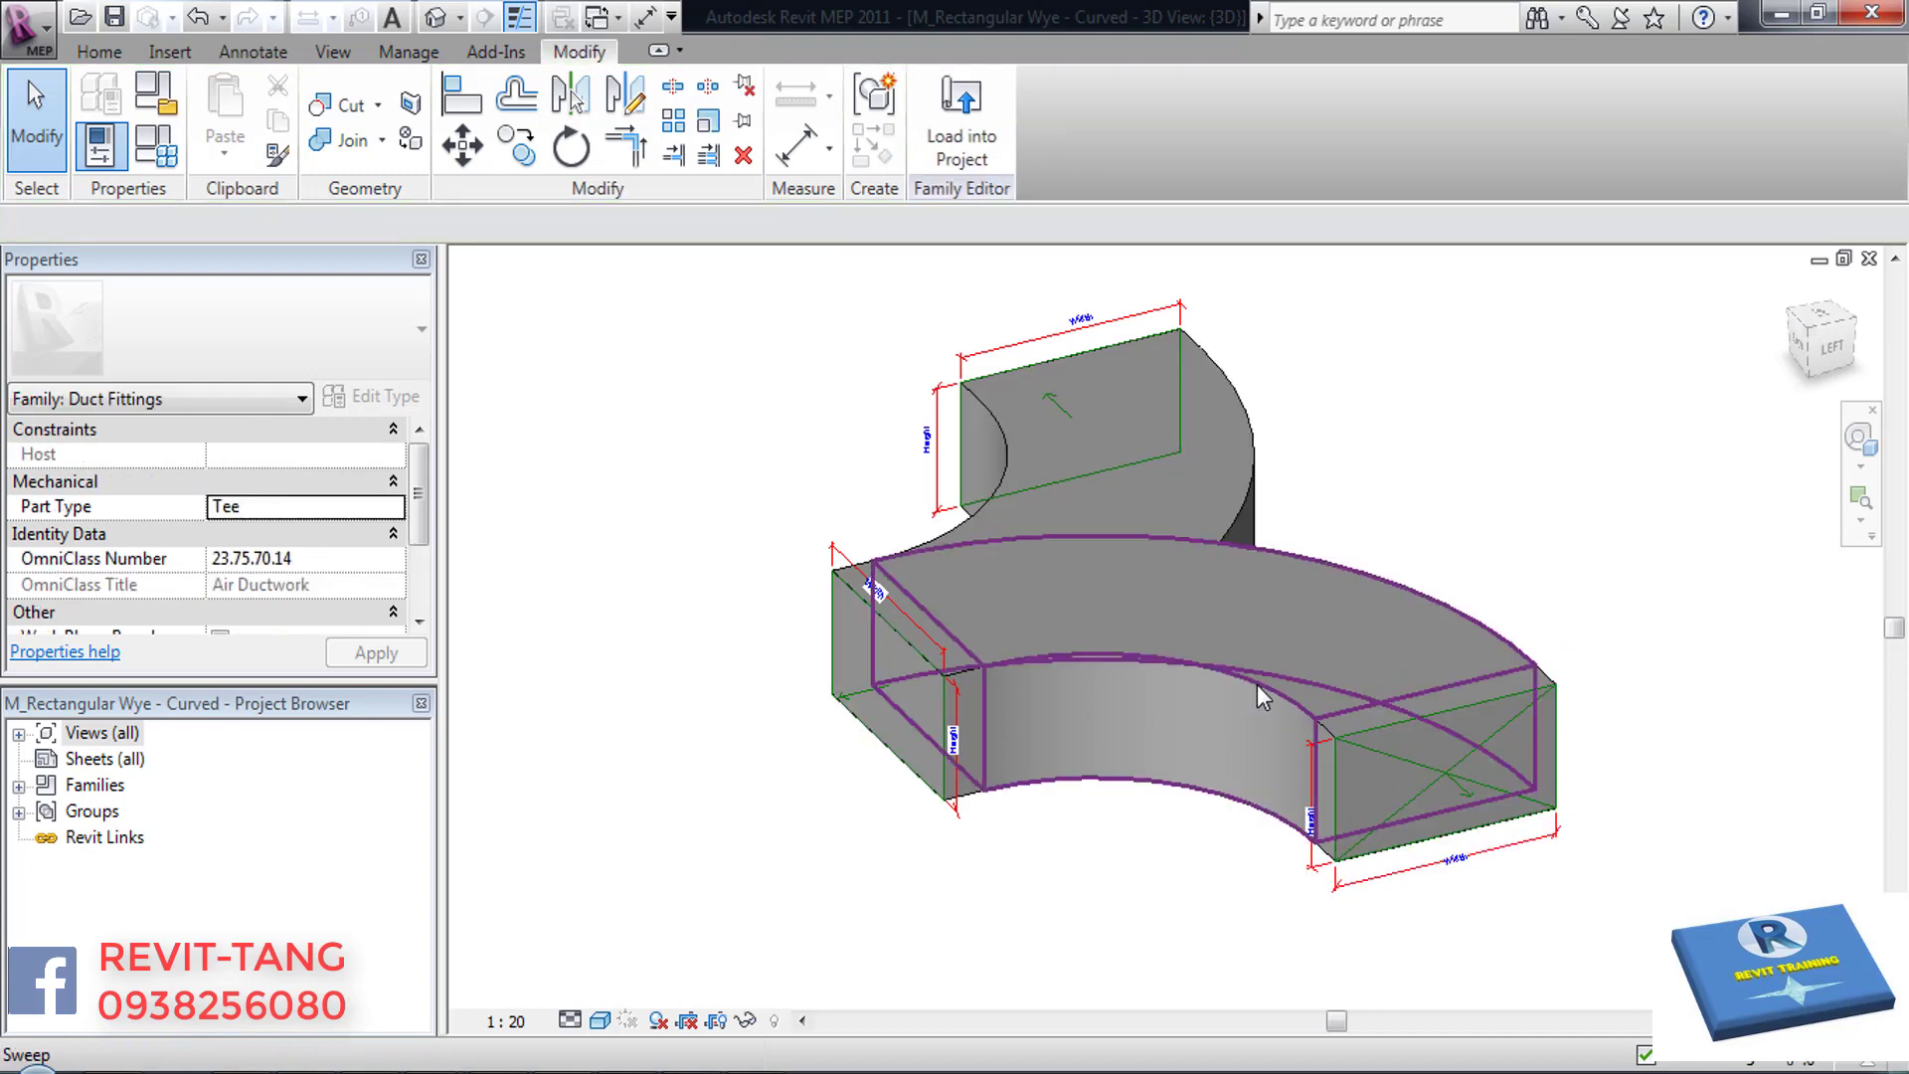
left_click(1257, 685)
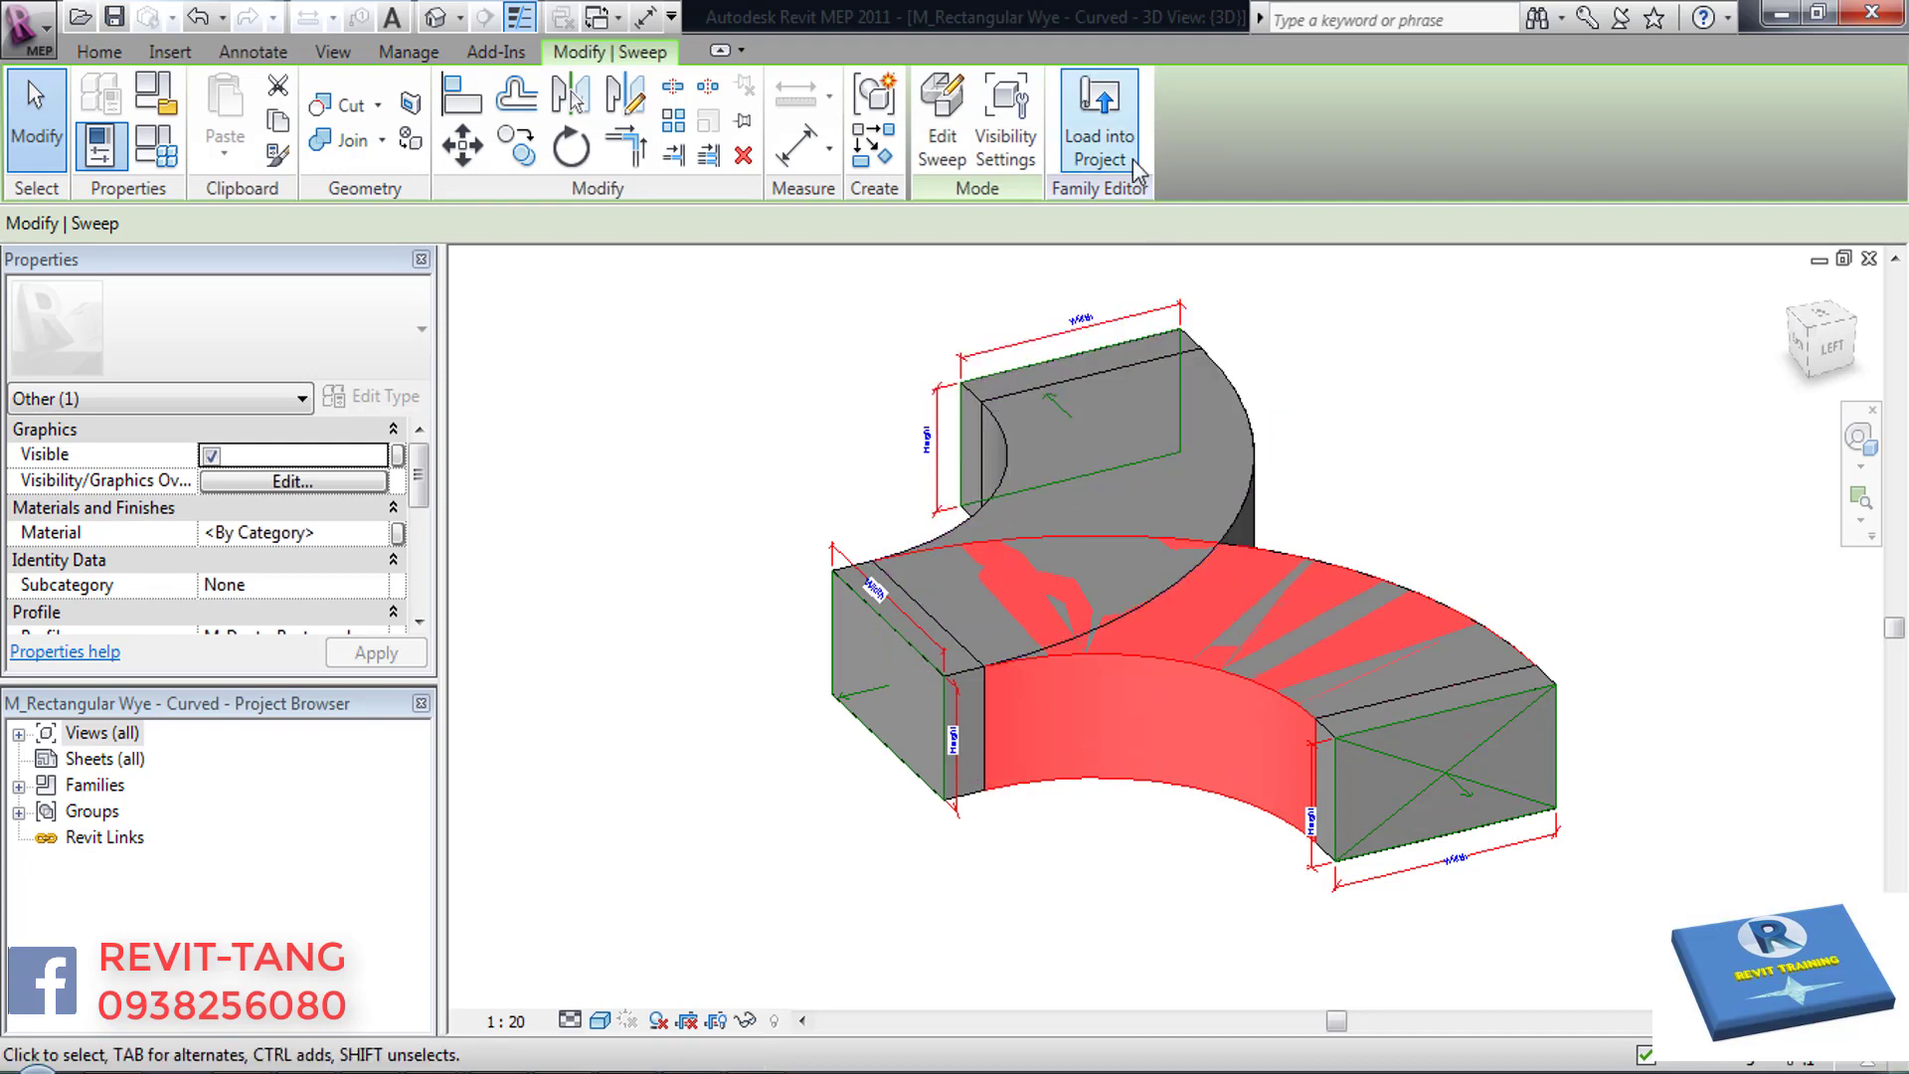
left_click(1098, 109)
- Load the wye family into Project1 and cancel placing it
left_click(772, 439)
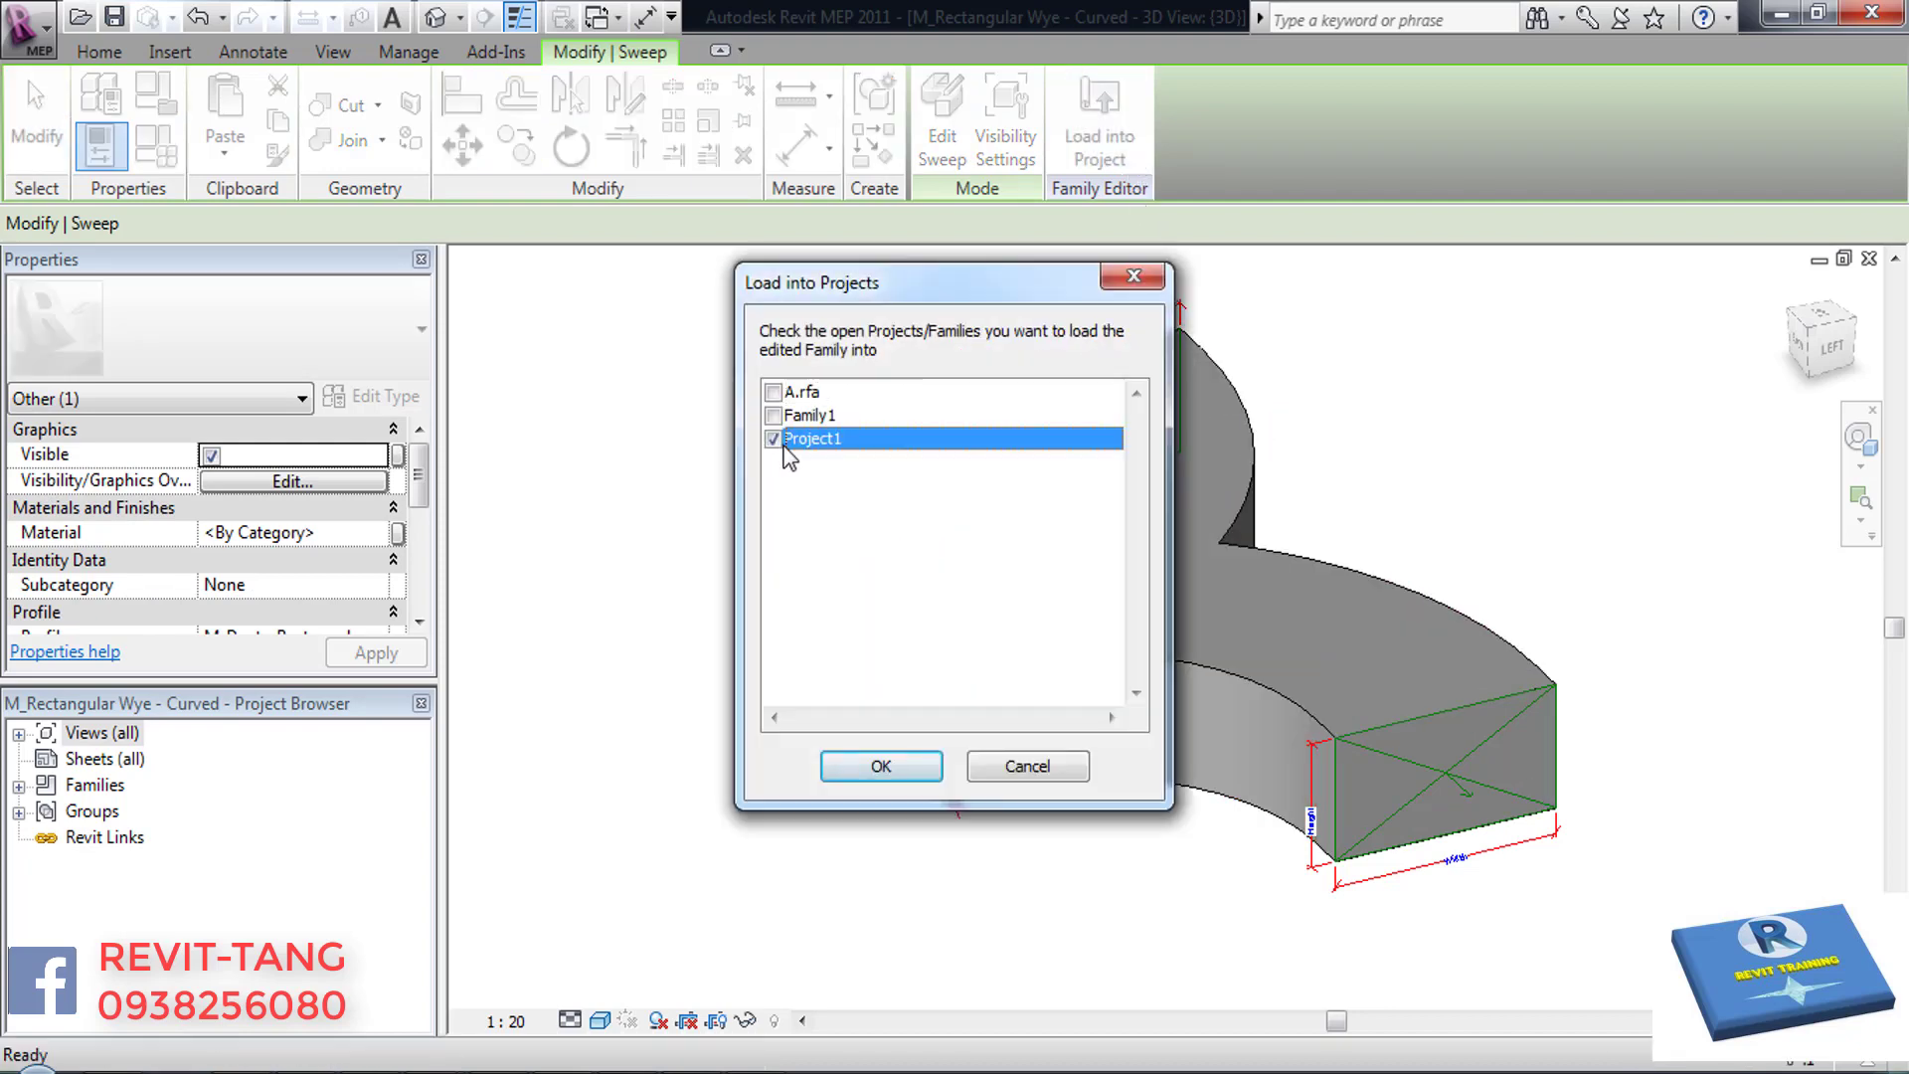
left_click(911, 759)
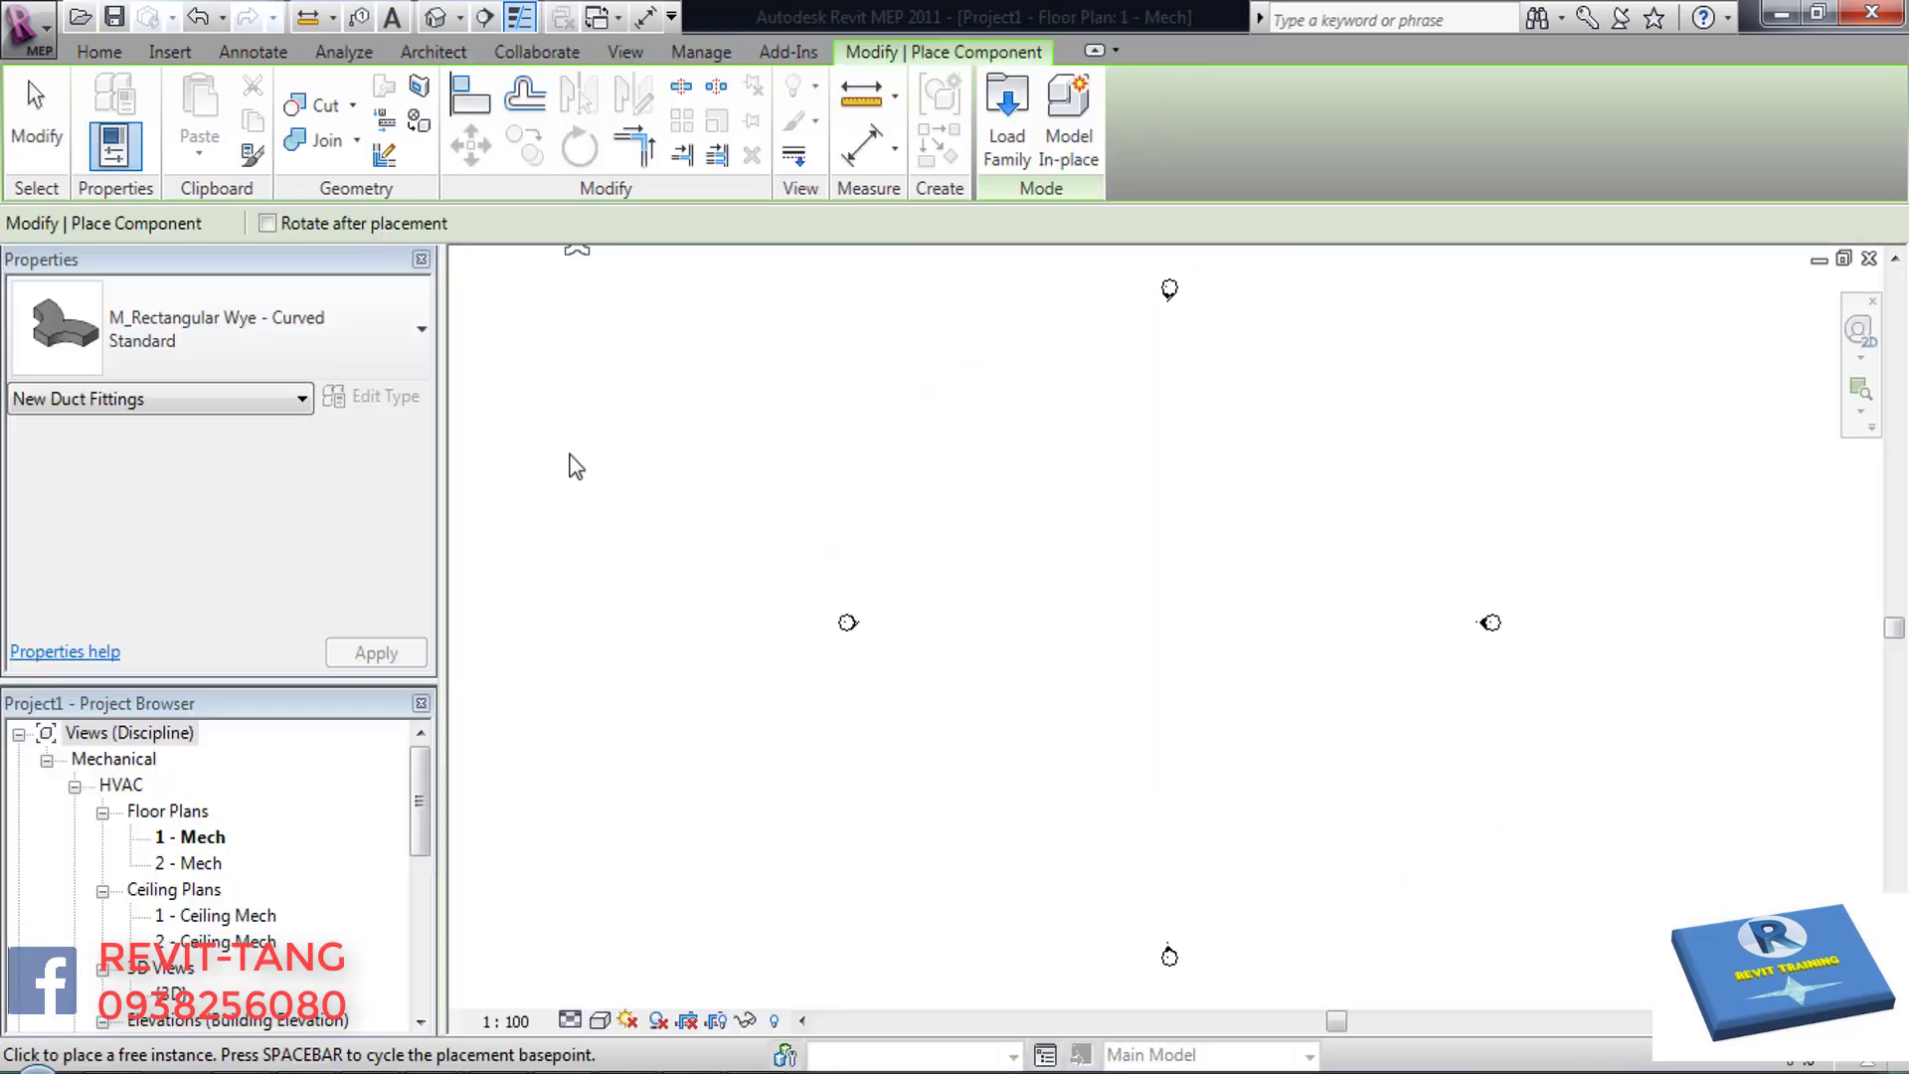
right_click(651, 428)
left_click(716, 441)
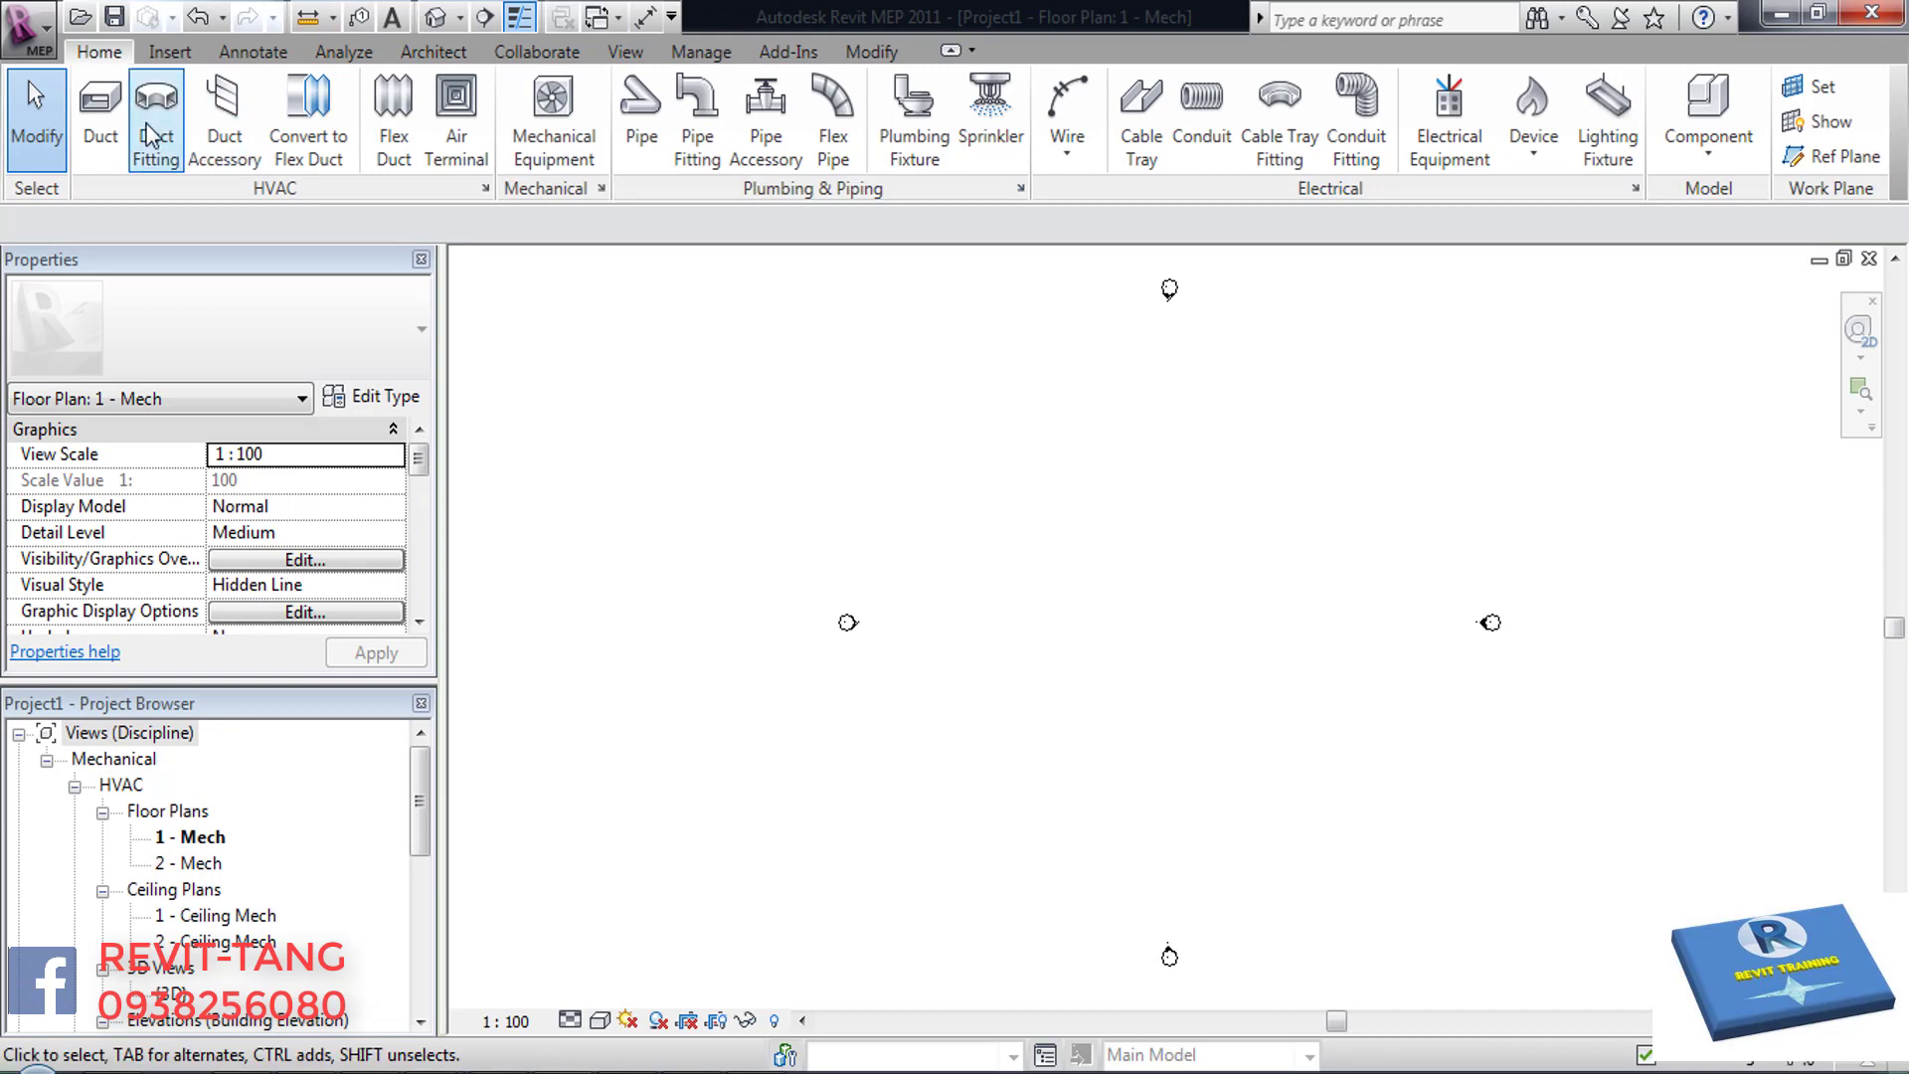
- Draw the first L-shaped 500-wide duct run with a downward leg and elbow
left_click(100, 109)
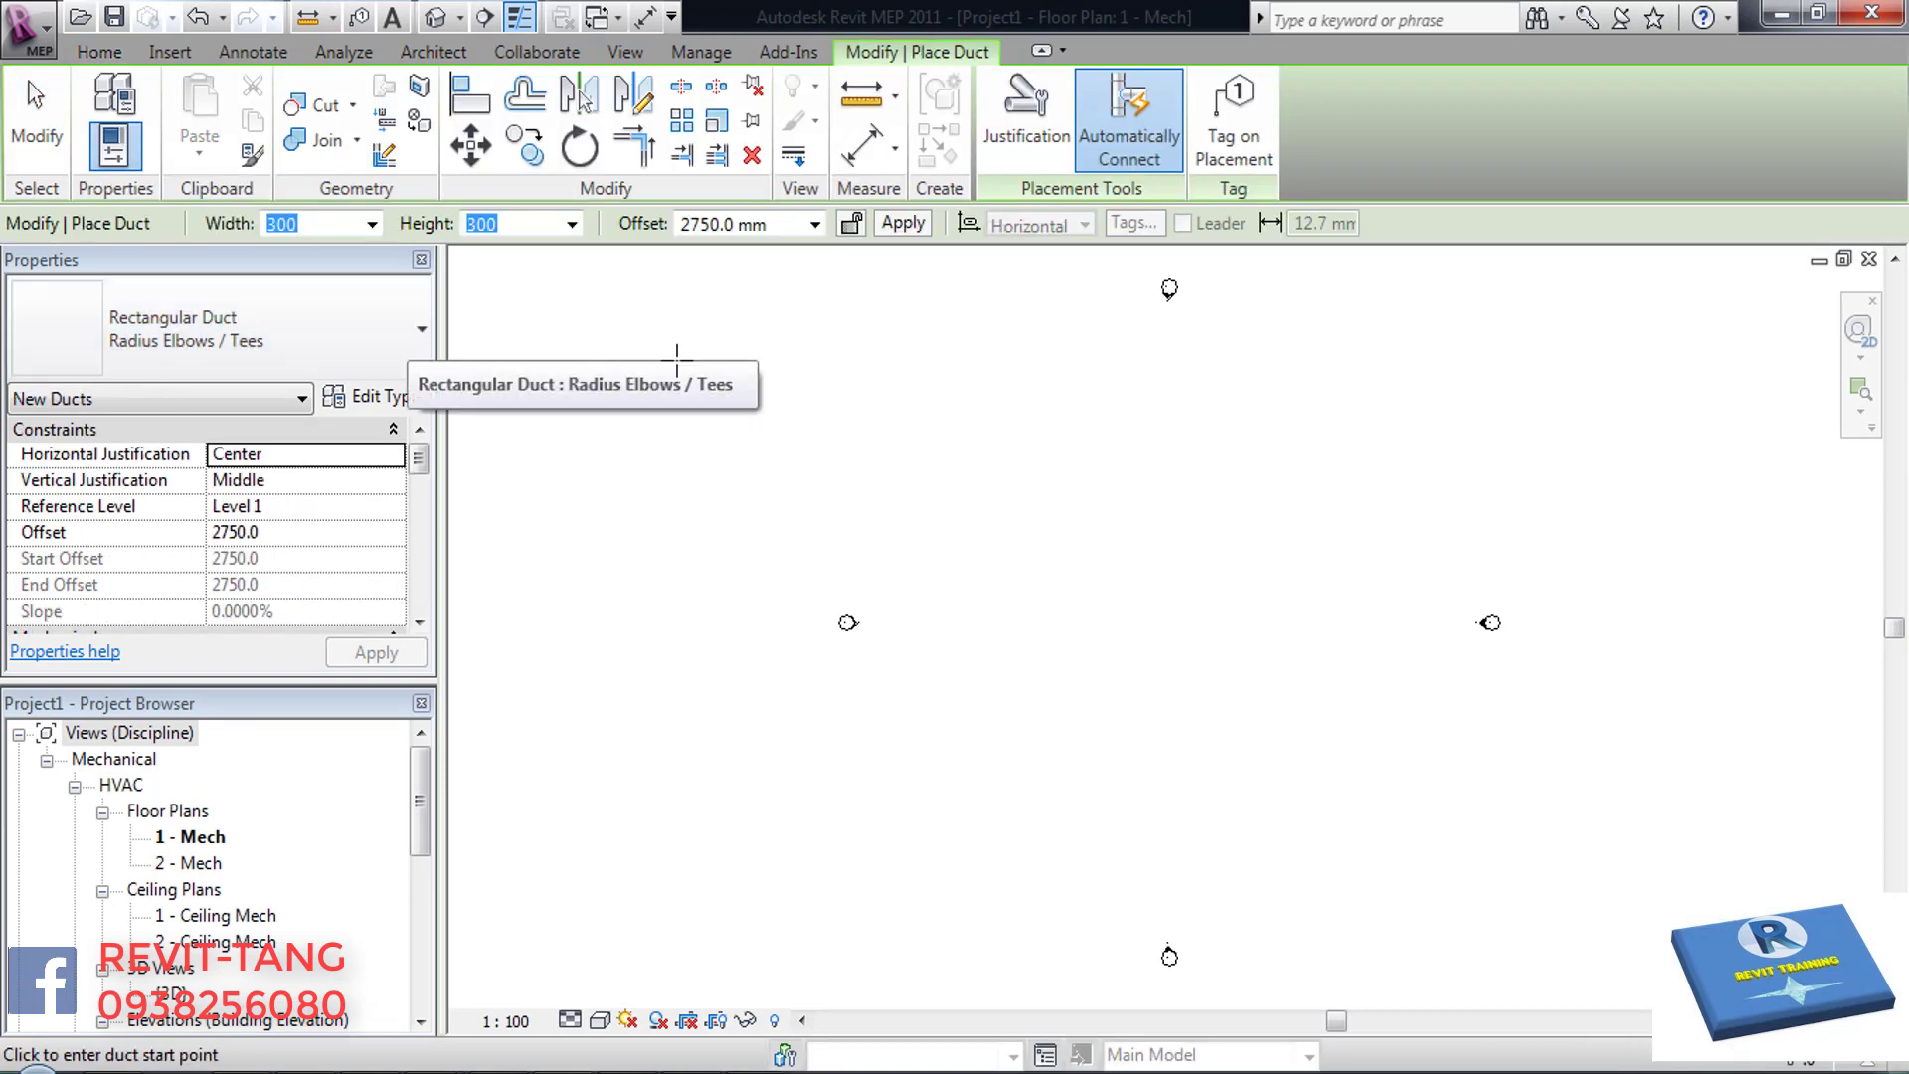
left_click(373, 223)
scroll(308, 398, "up", 3)
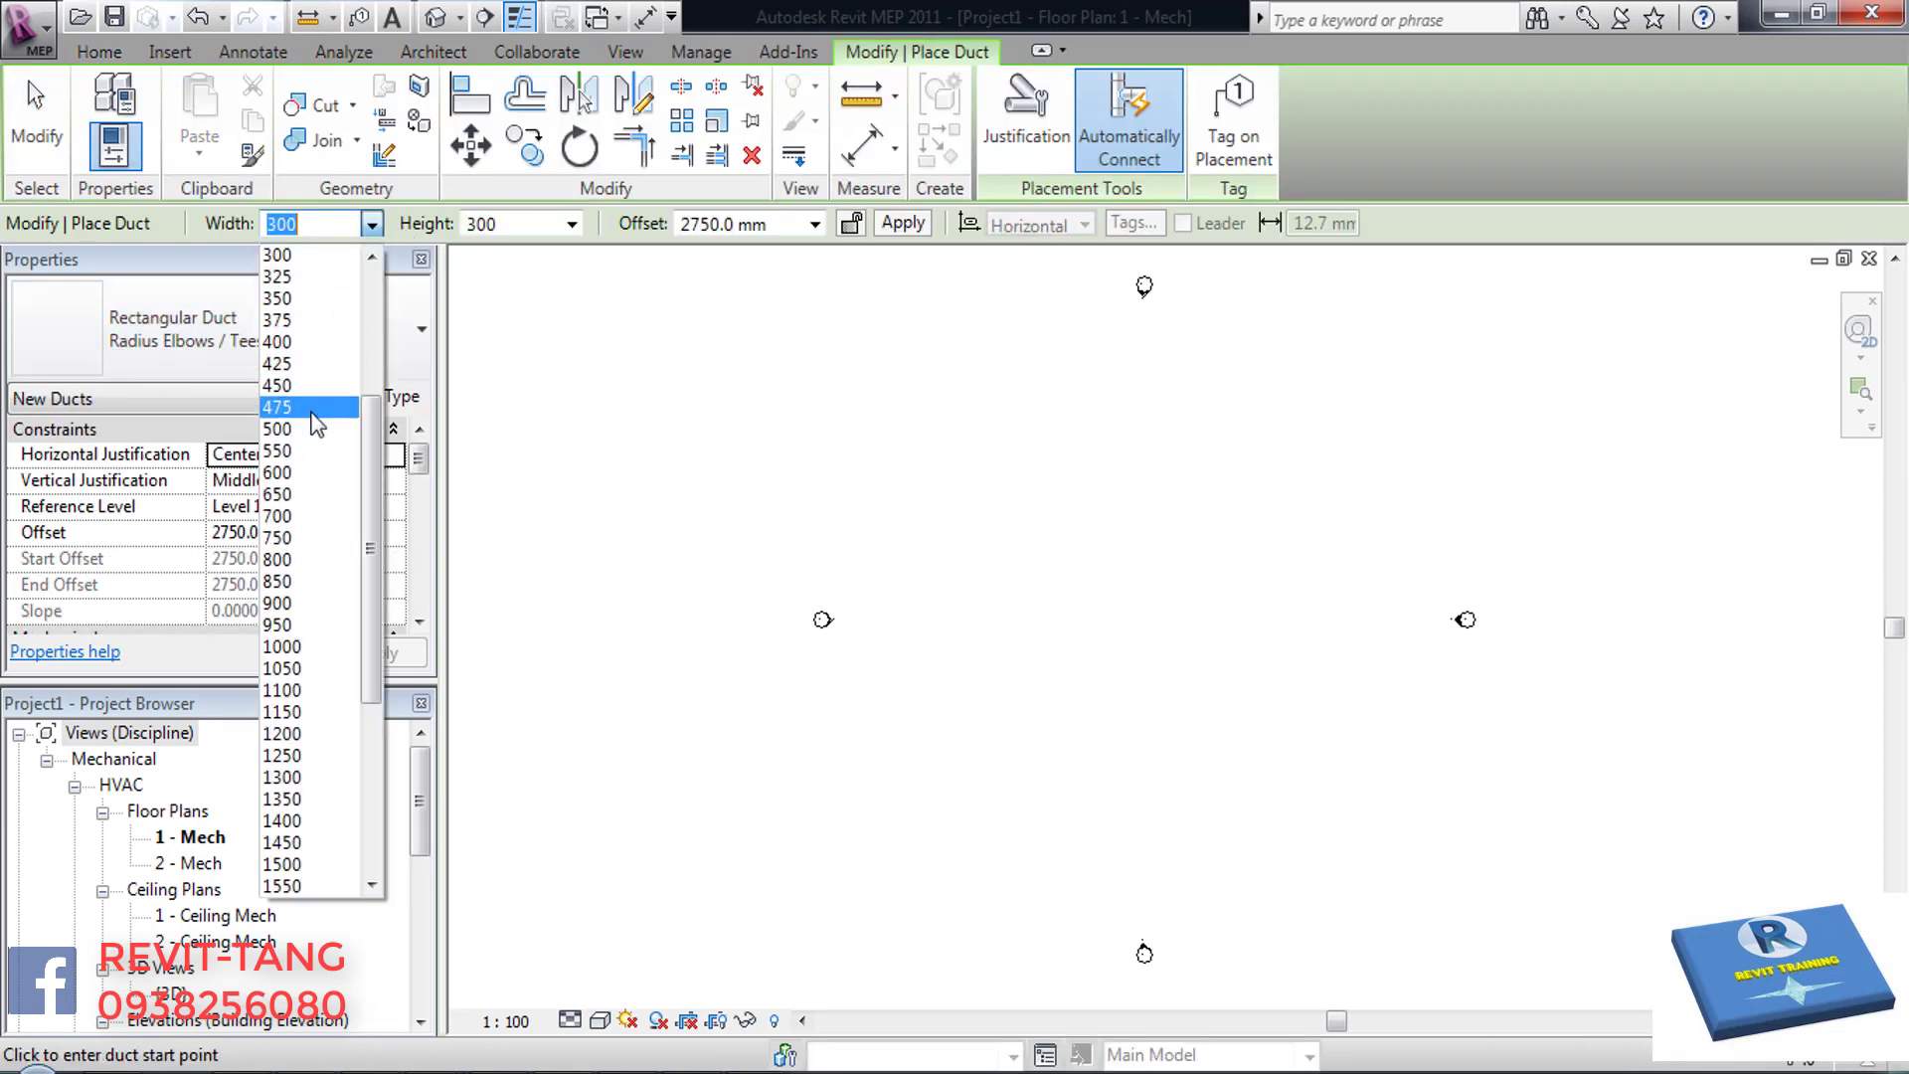
left_click(303, 427)
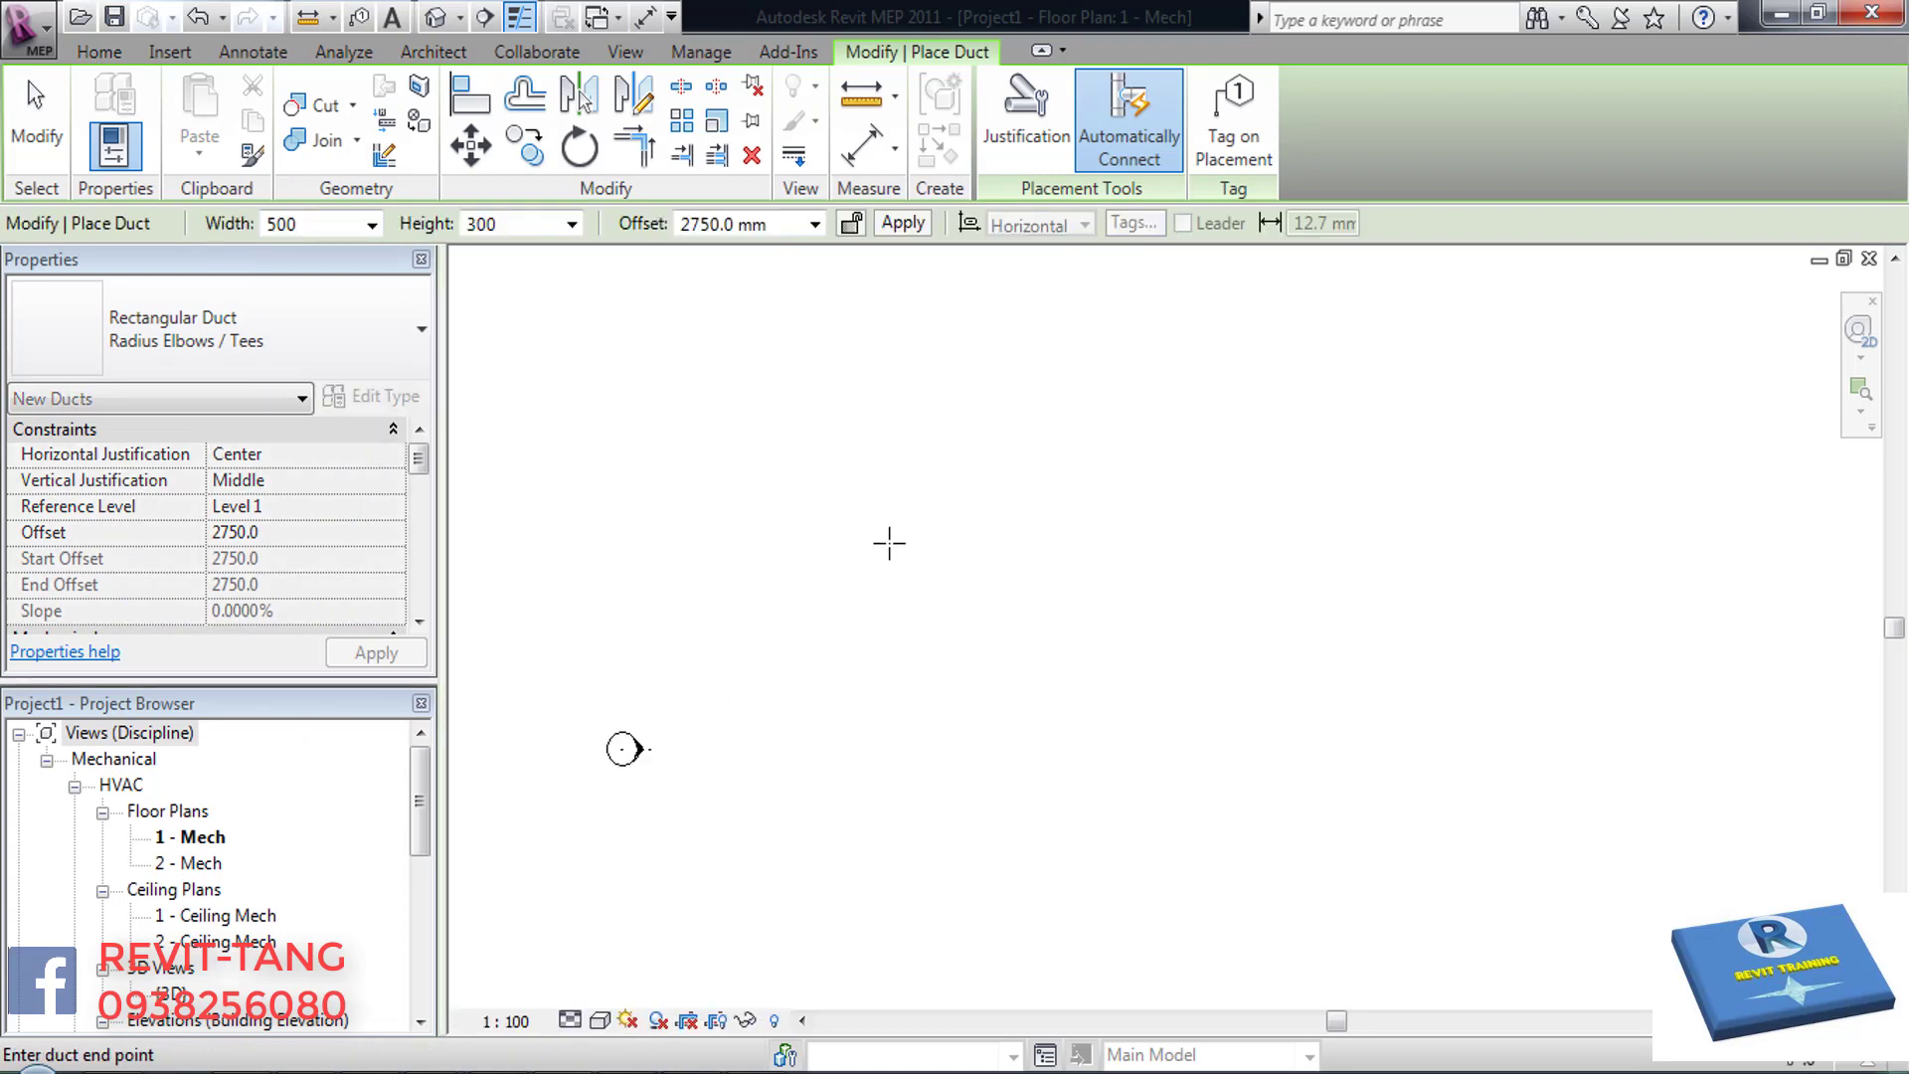
left_click(1036, 543)
left_click(1037, 543)
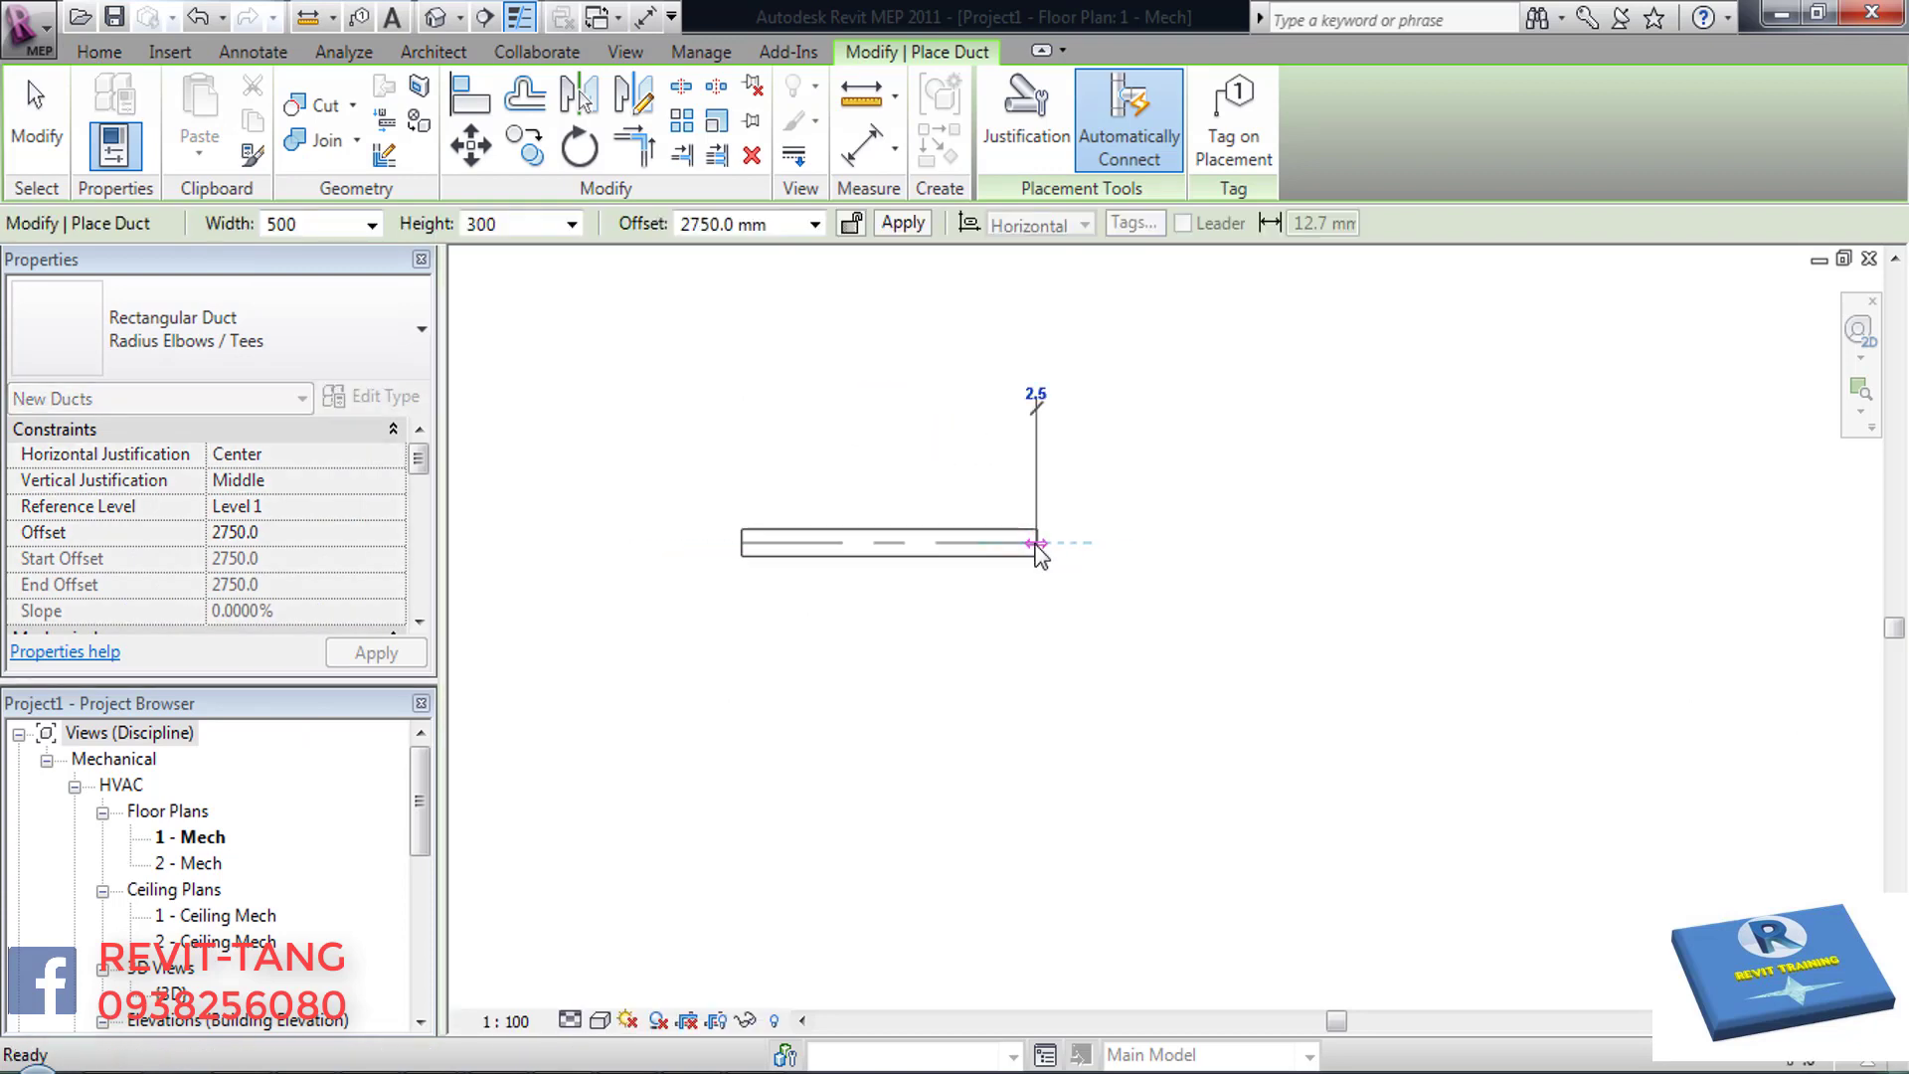
key("Escape")
left_click(1036, 543)
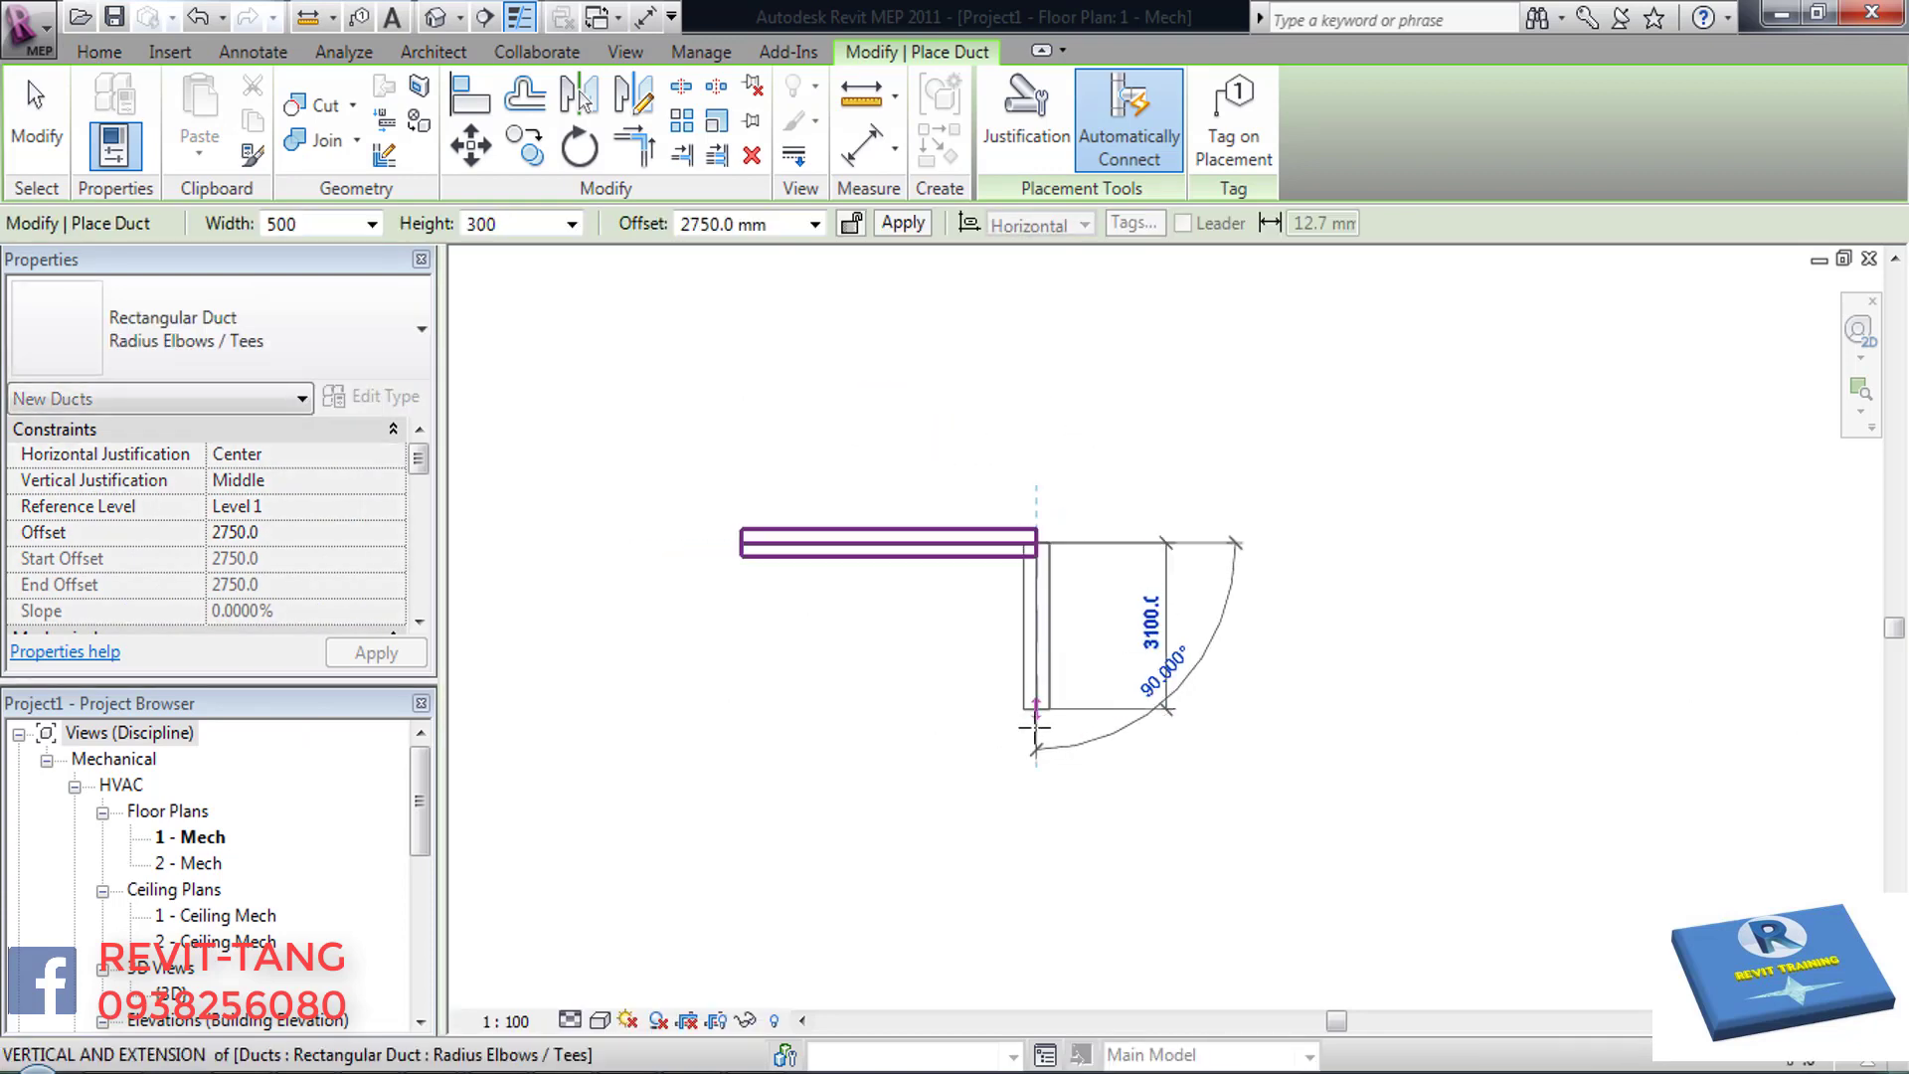
left_click(1044, 732)
right_click(1027, 487)
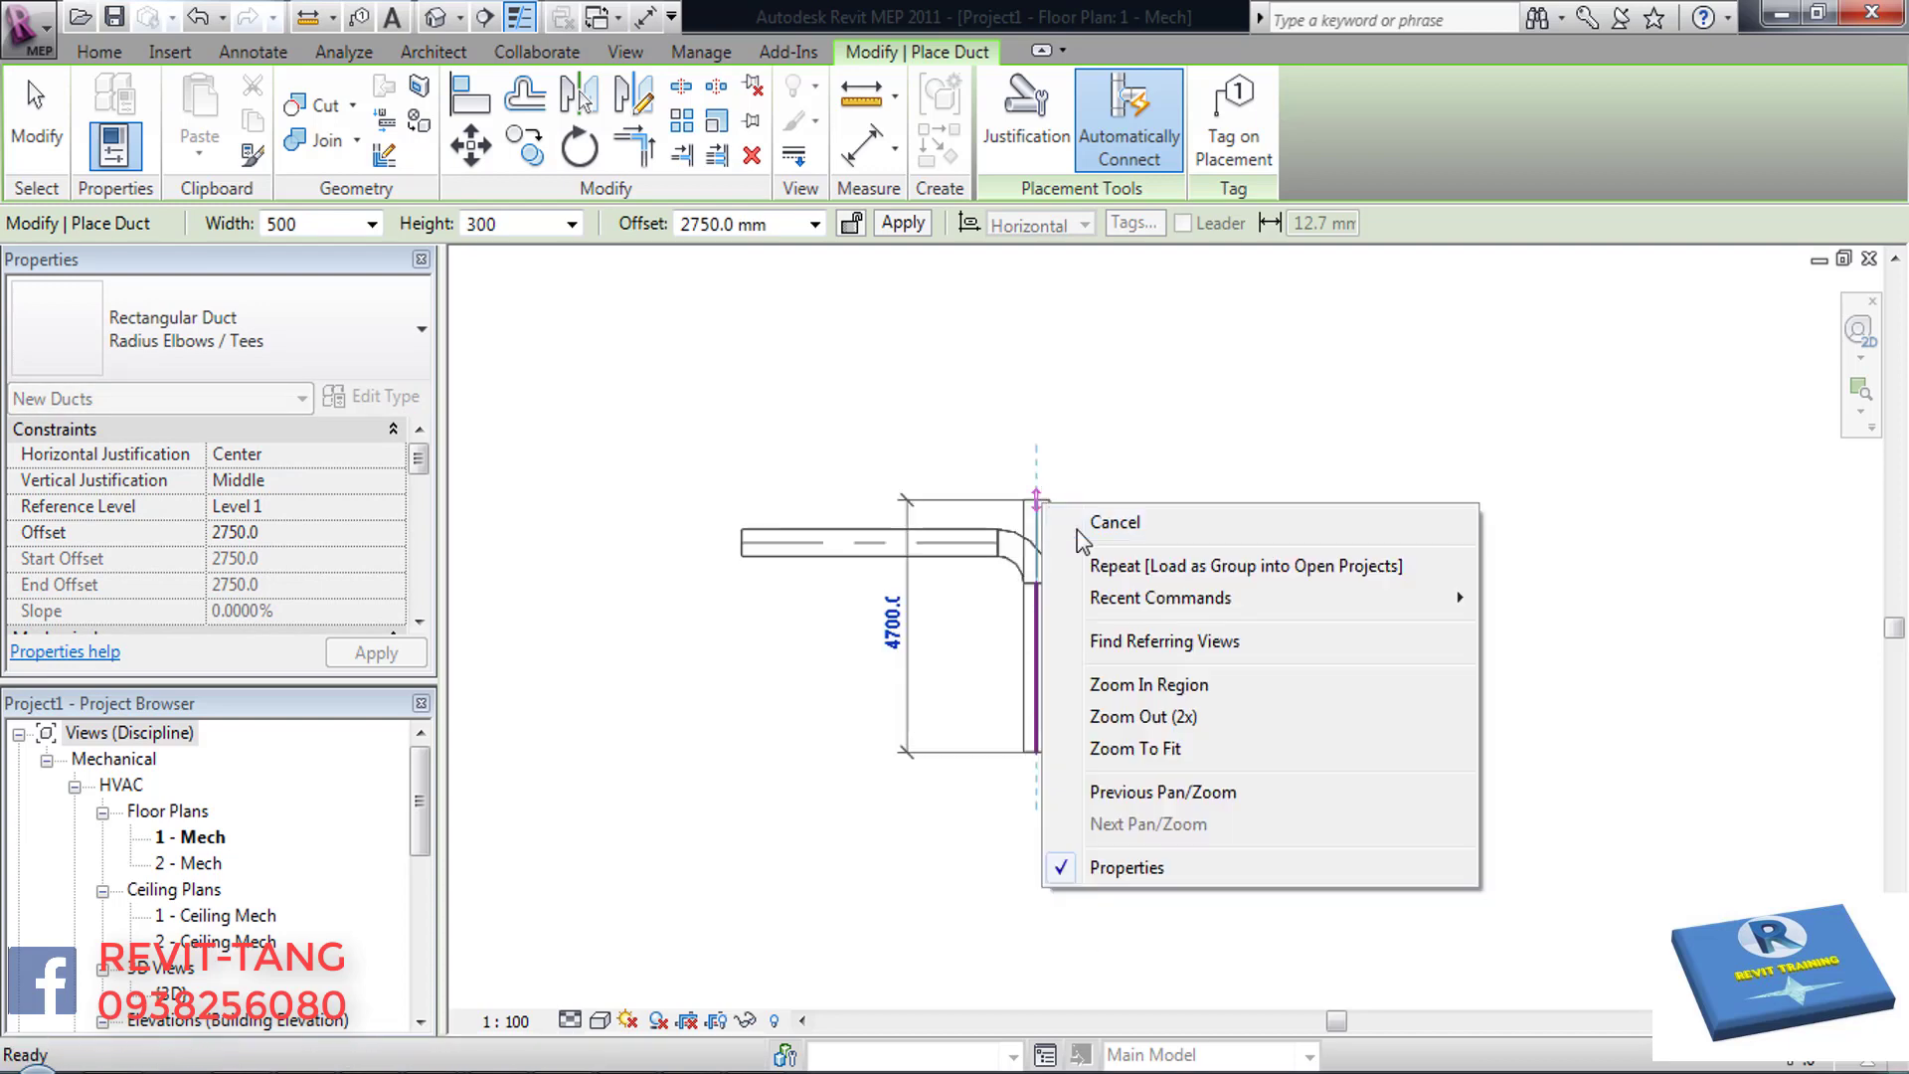
left_click(1094, 519)
- Draw a second L-shaped duct run above the first, then stop drawing ducts
left_click(738, 430)
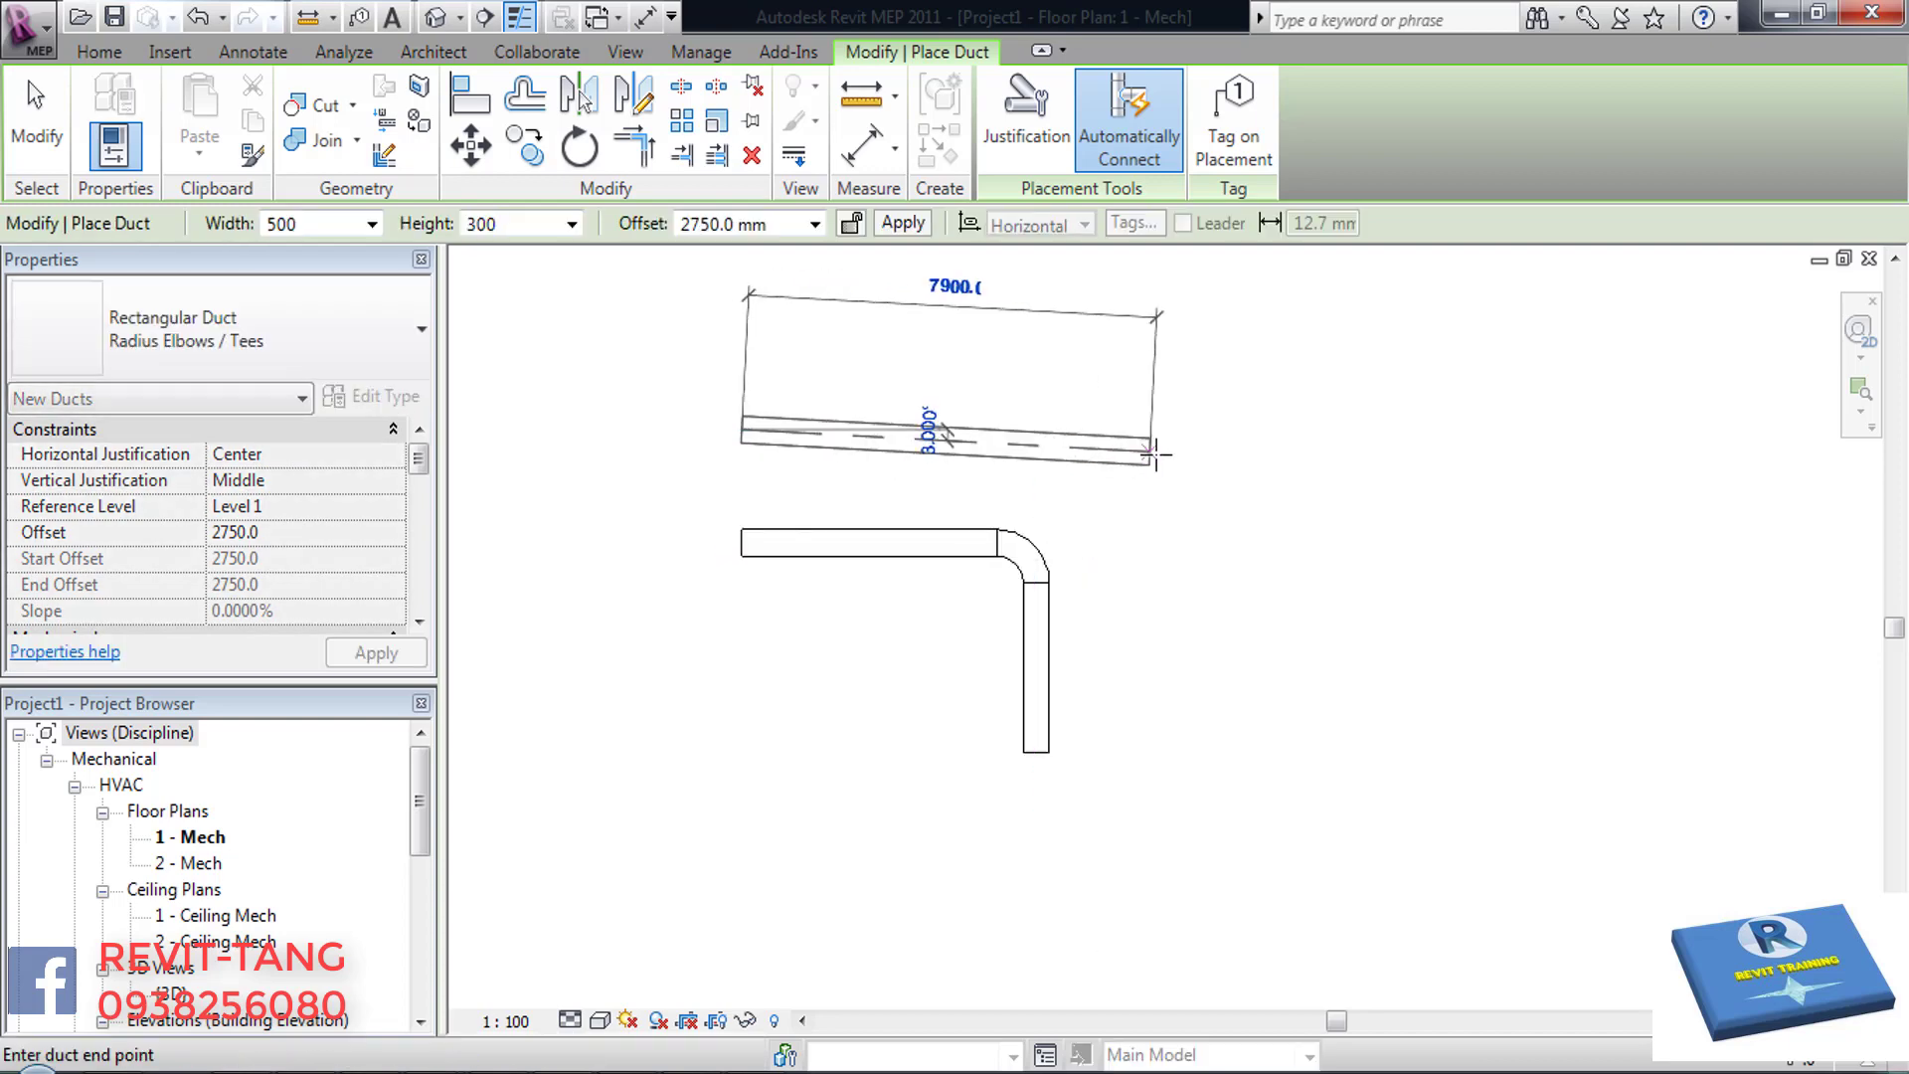
left_click(1179, 430)
right_click(1162, 378)
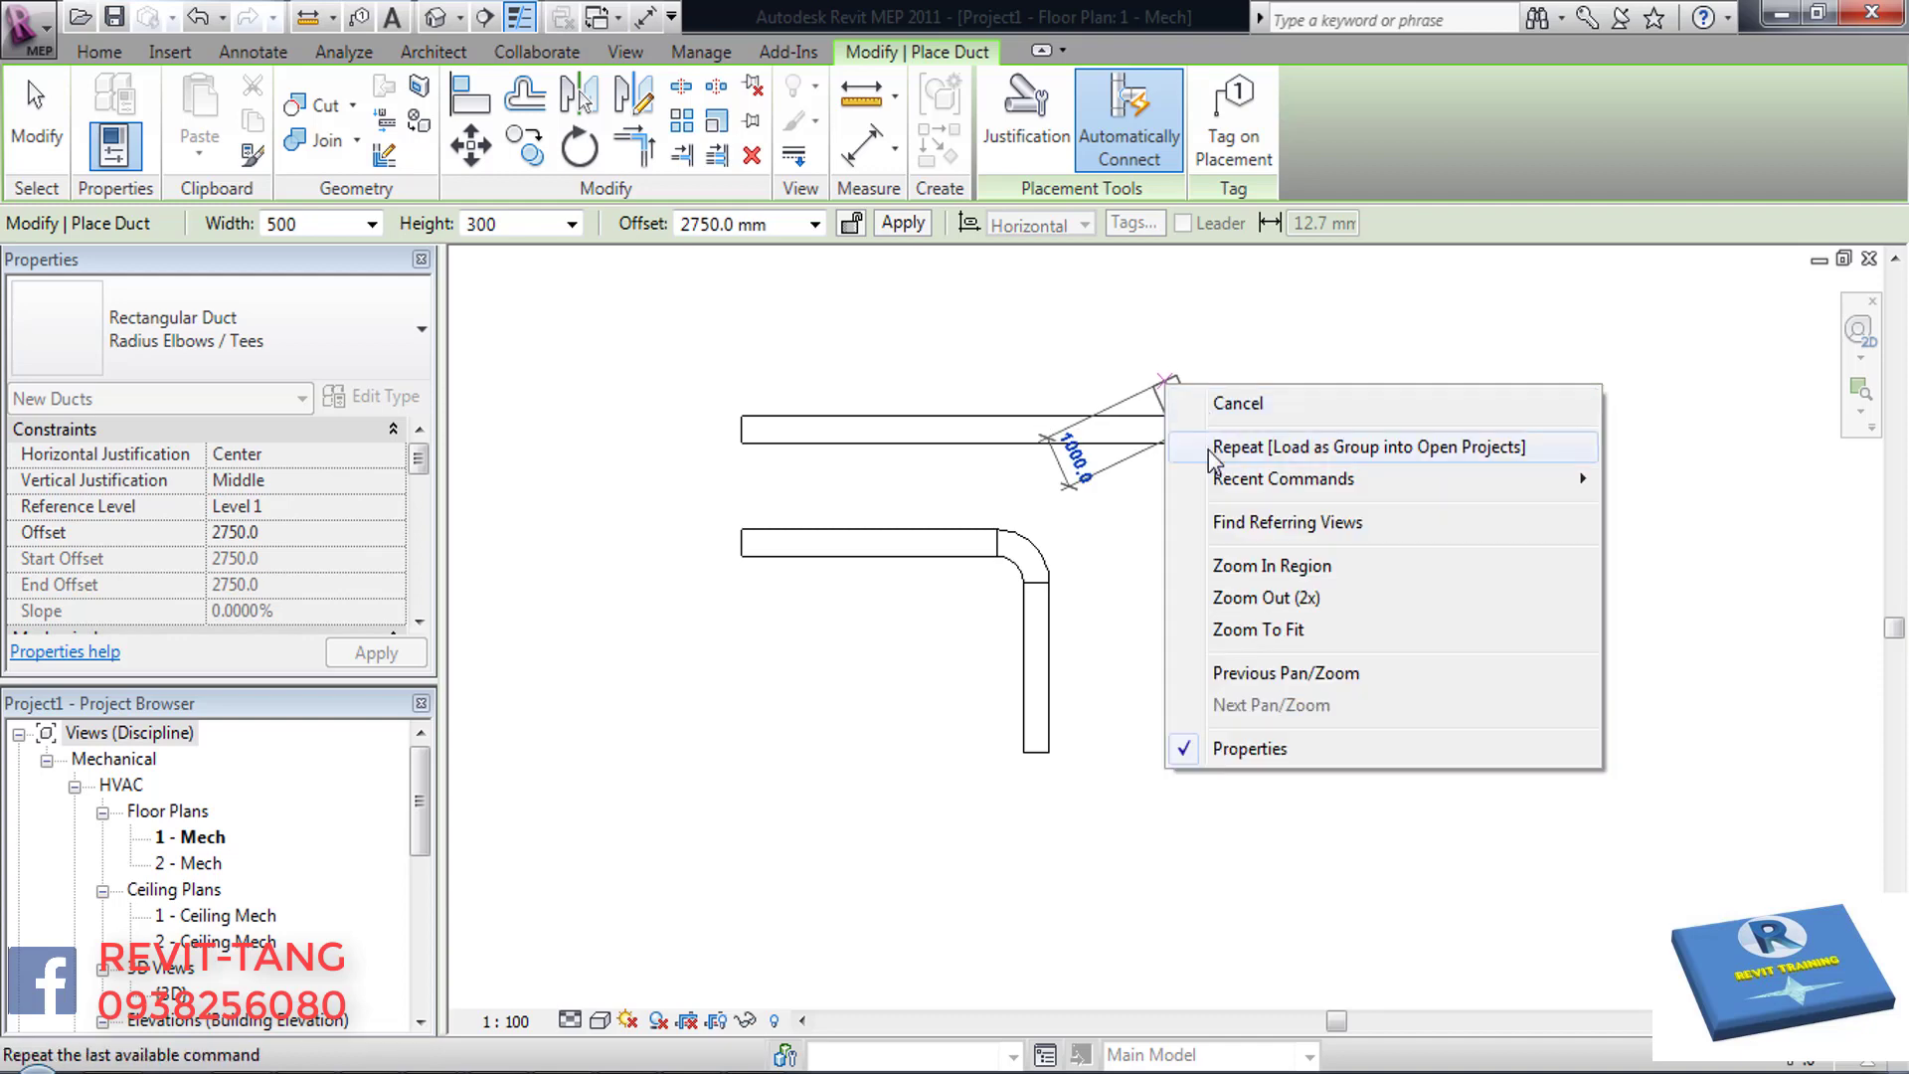
left_click(1233, 404)
left_click(1187, 431)
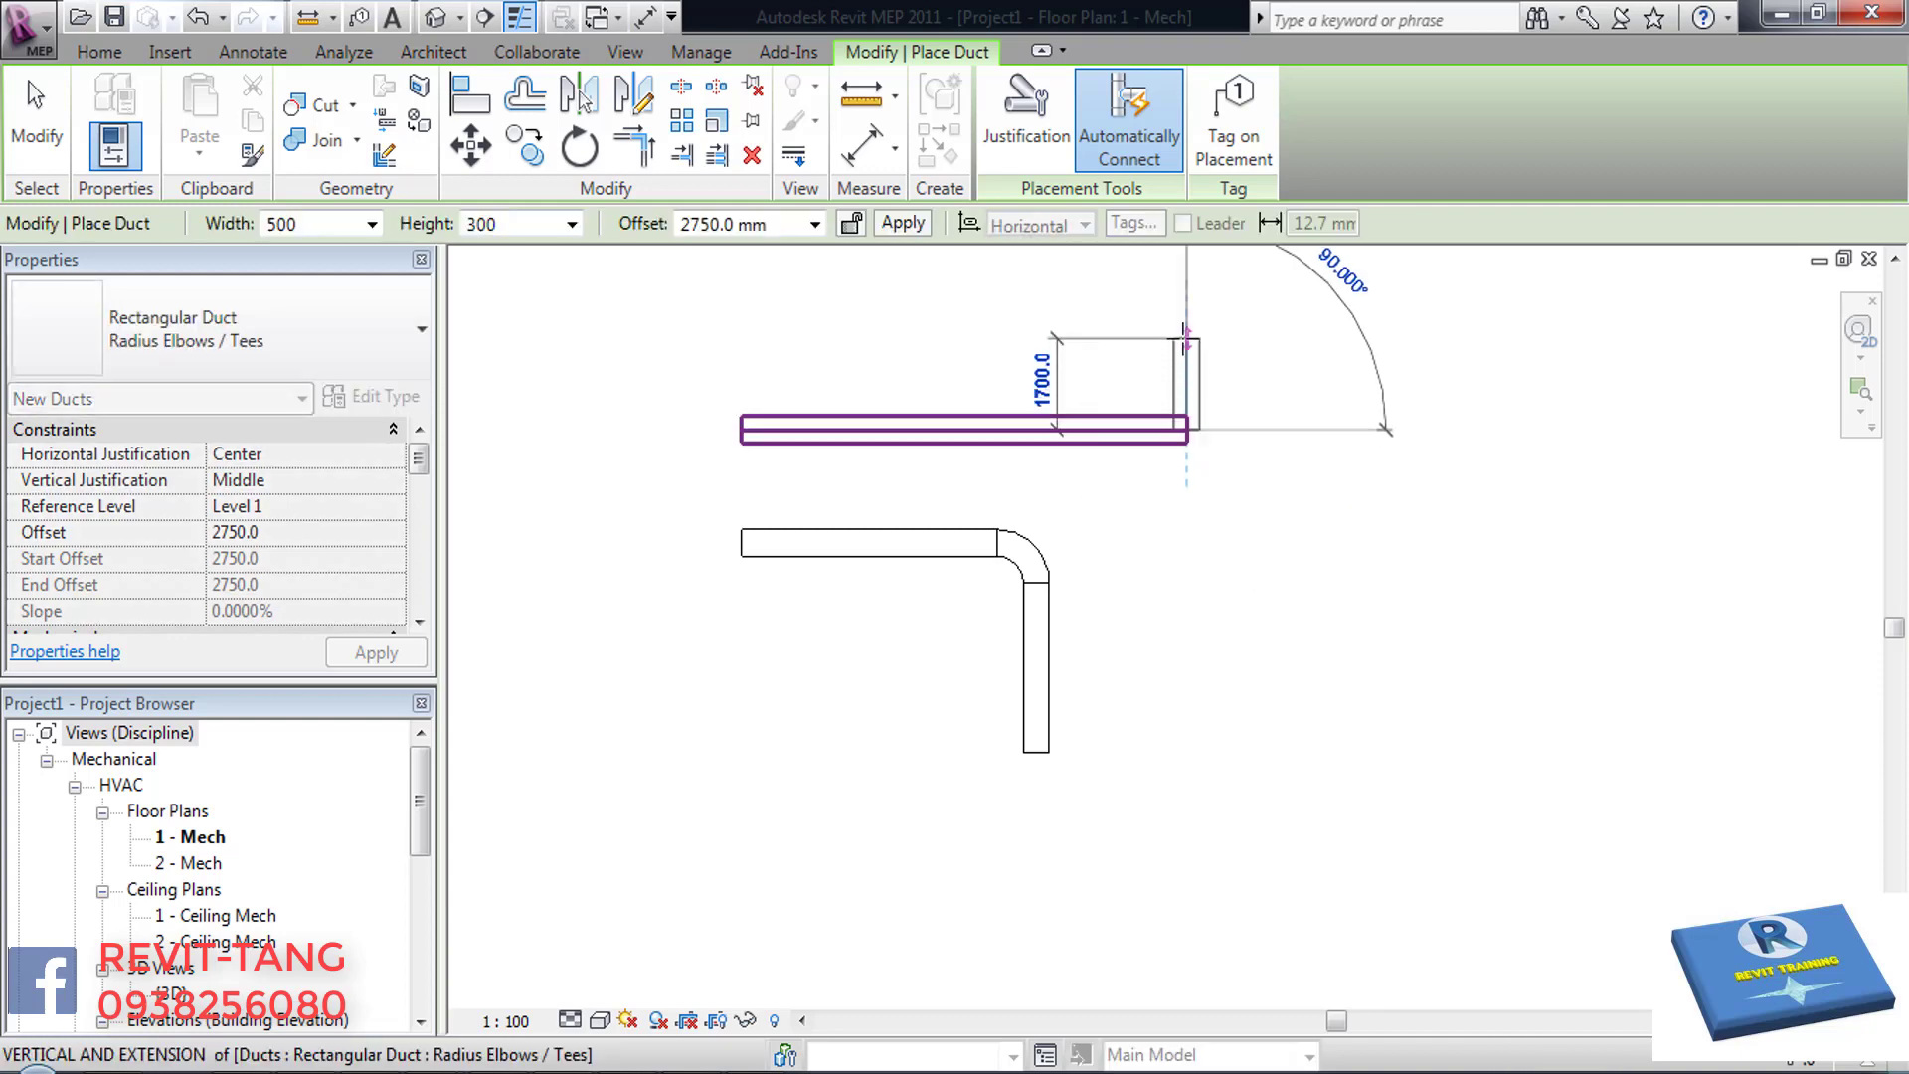
left_click(1196, 381)
right_click(1173, 360)
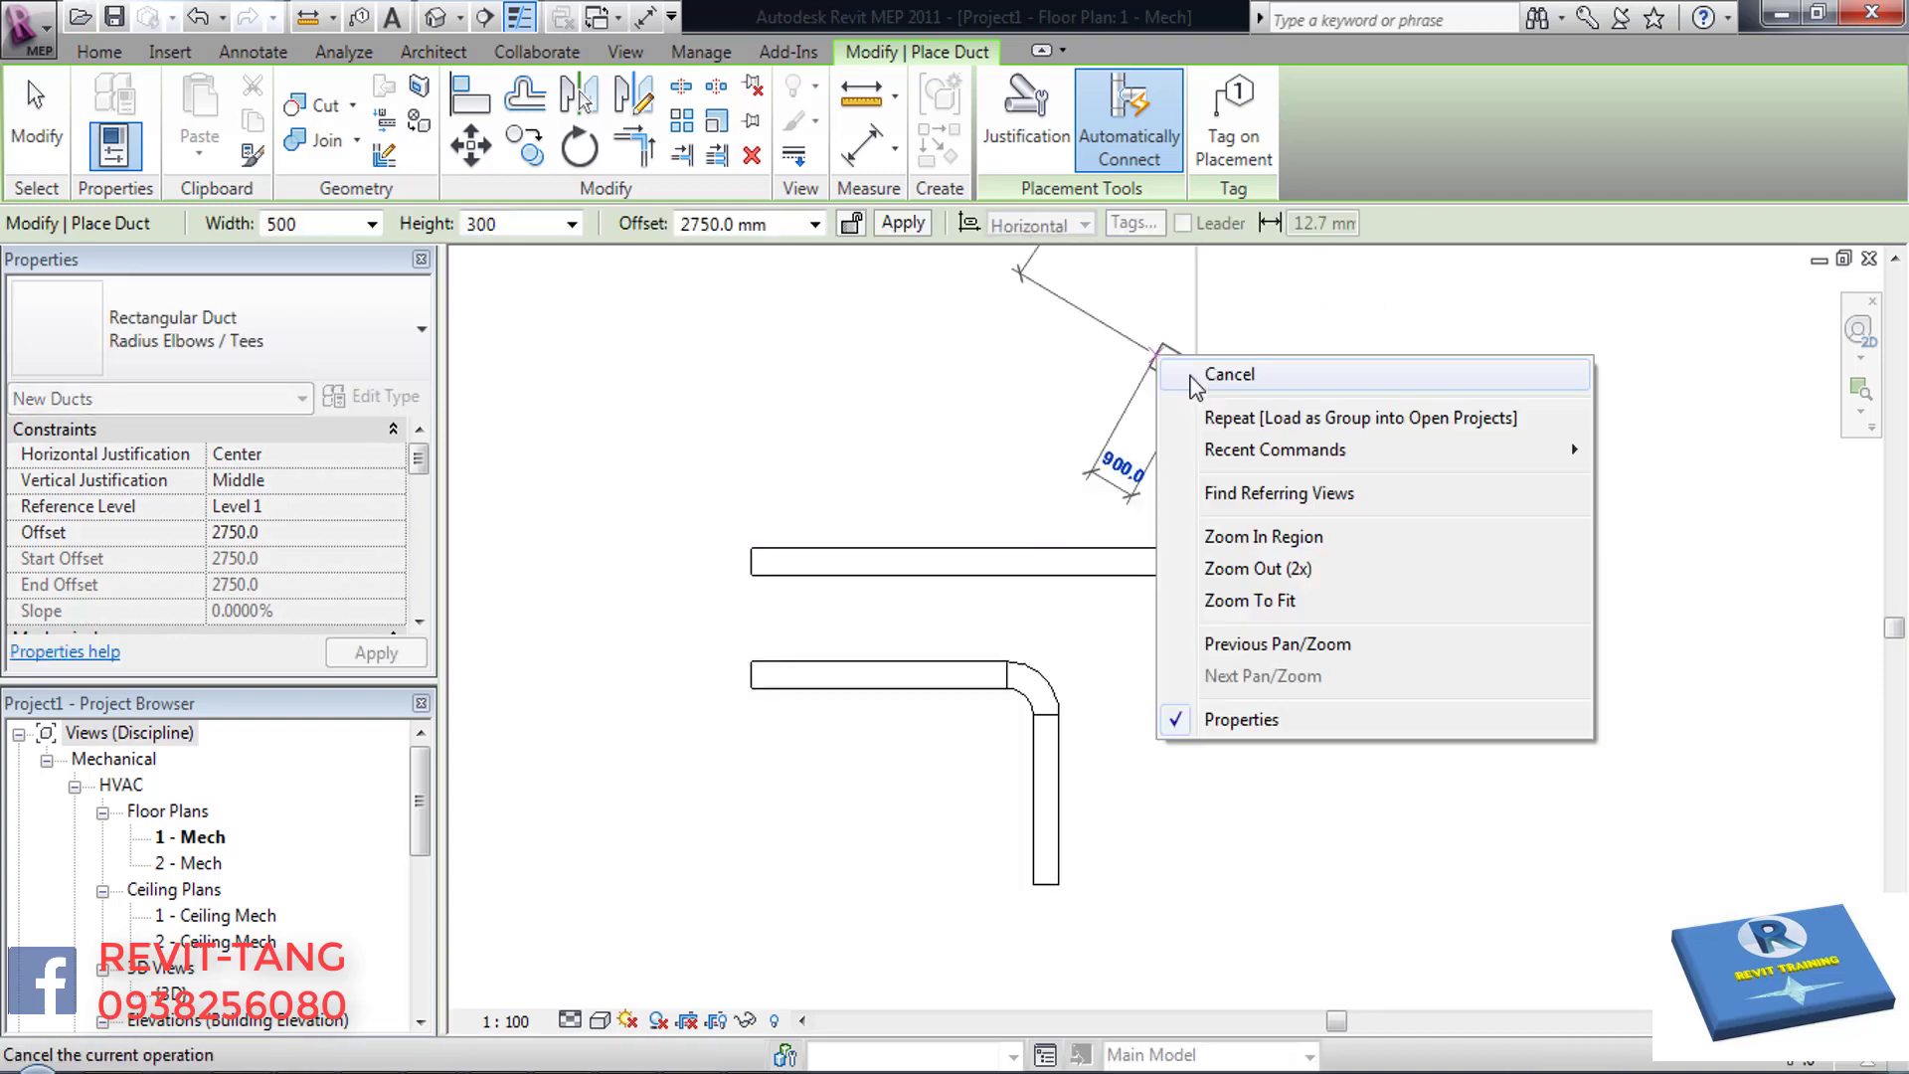
left_click(1222, 375)
right_click(1076, 348)
left_click(1144, 368)
- Show the duct runs in the 3D view, Shaded with Edges, zoomed in
left_click(435, 17)
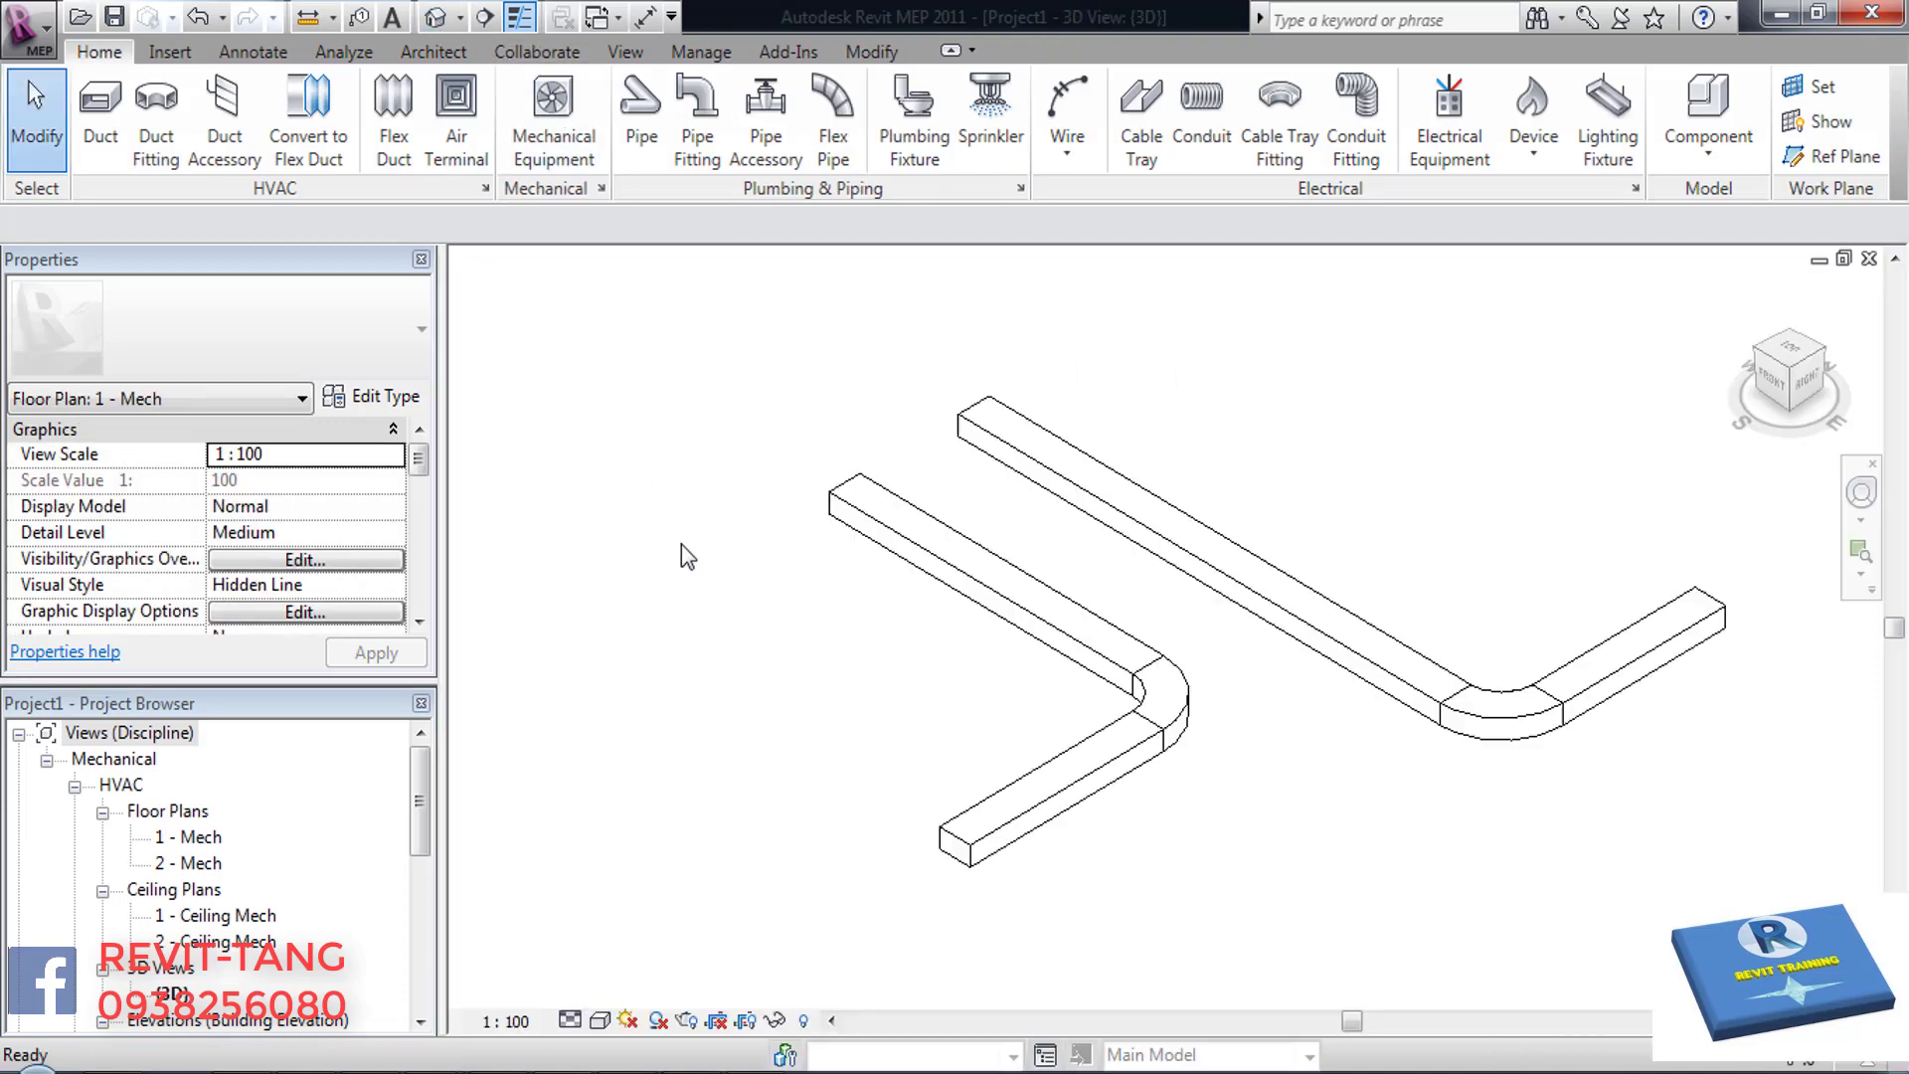
left_click(602, 1021)
left_click(677, 929)
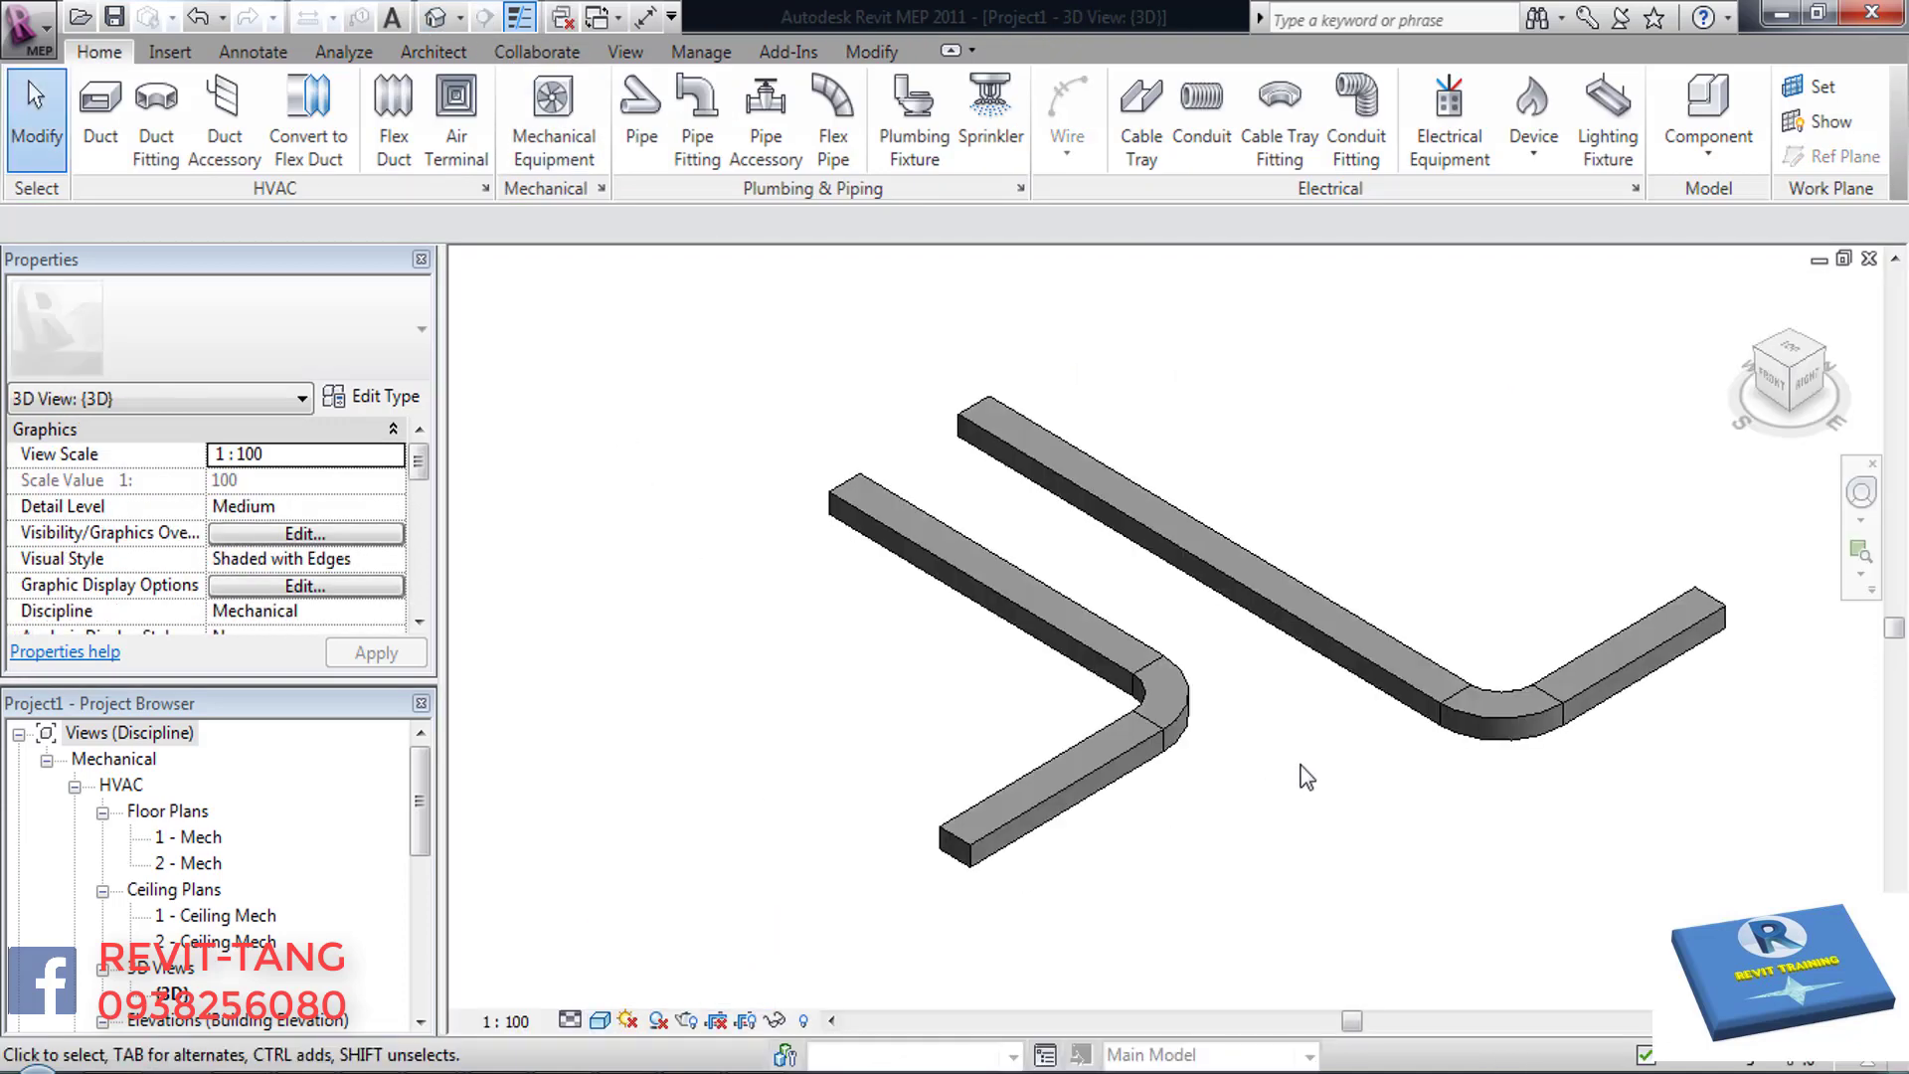
scroll(1297, 771, "up", 3)
scroll(1273, 696, "up", 2)
- Review the duct type's Tee setting, keeping the standard rectangular tee
left_click(1296, 610)
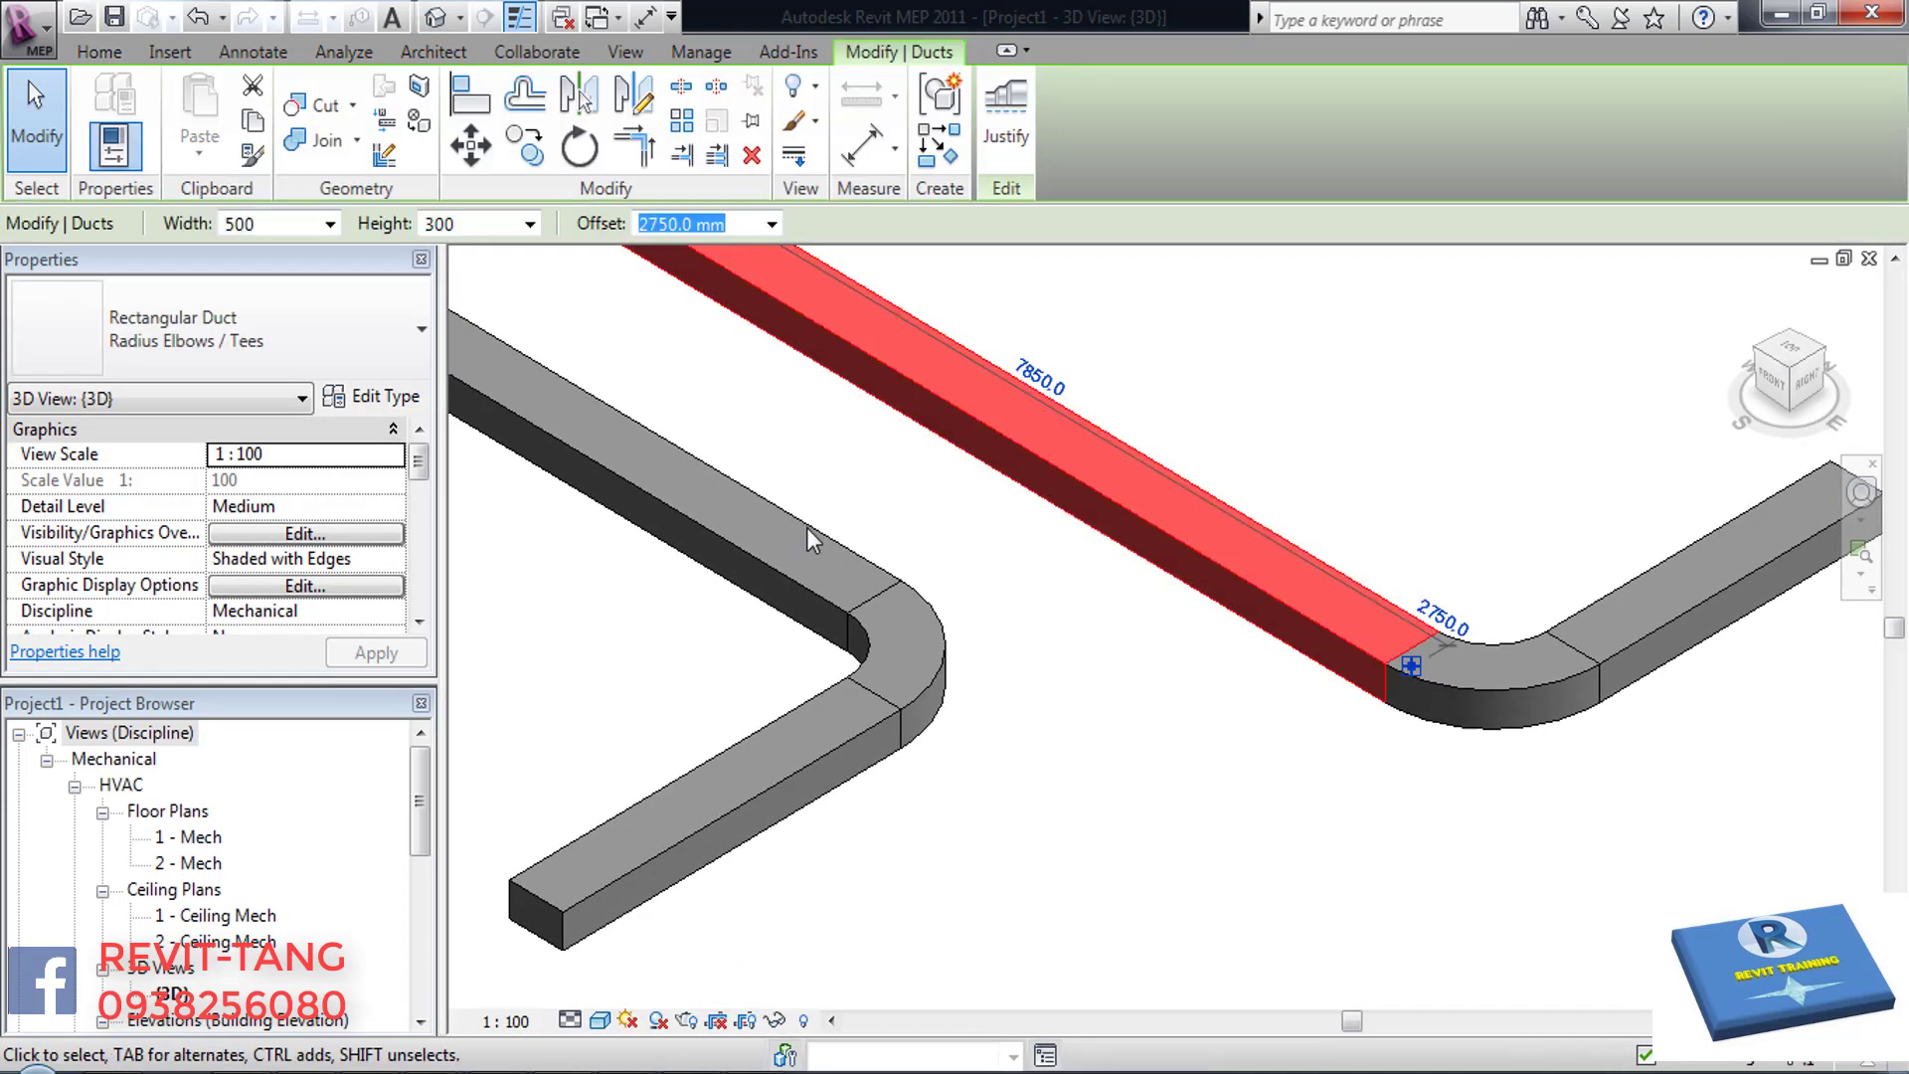
left_click(409, 403)
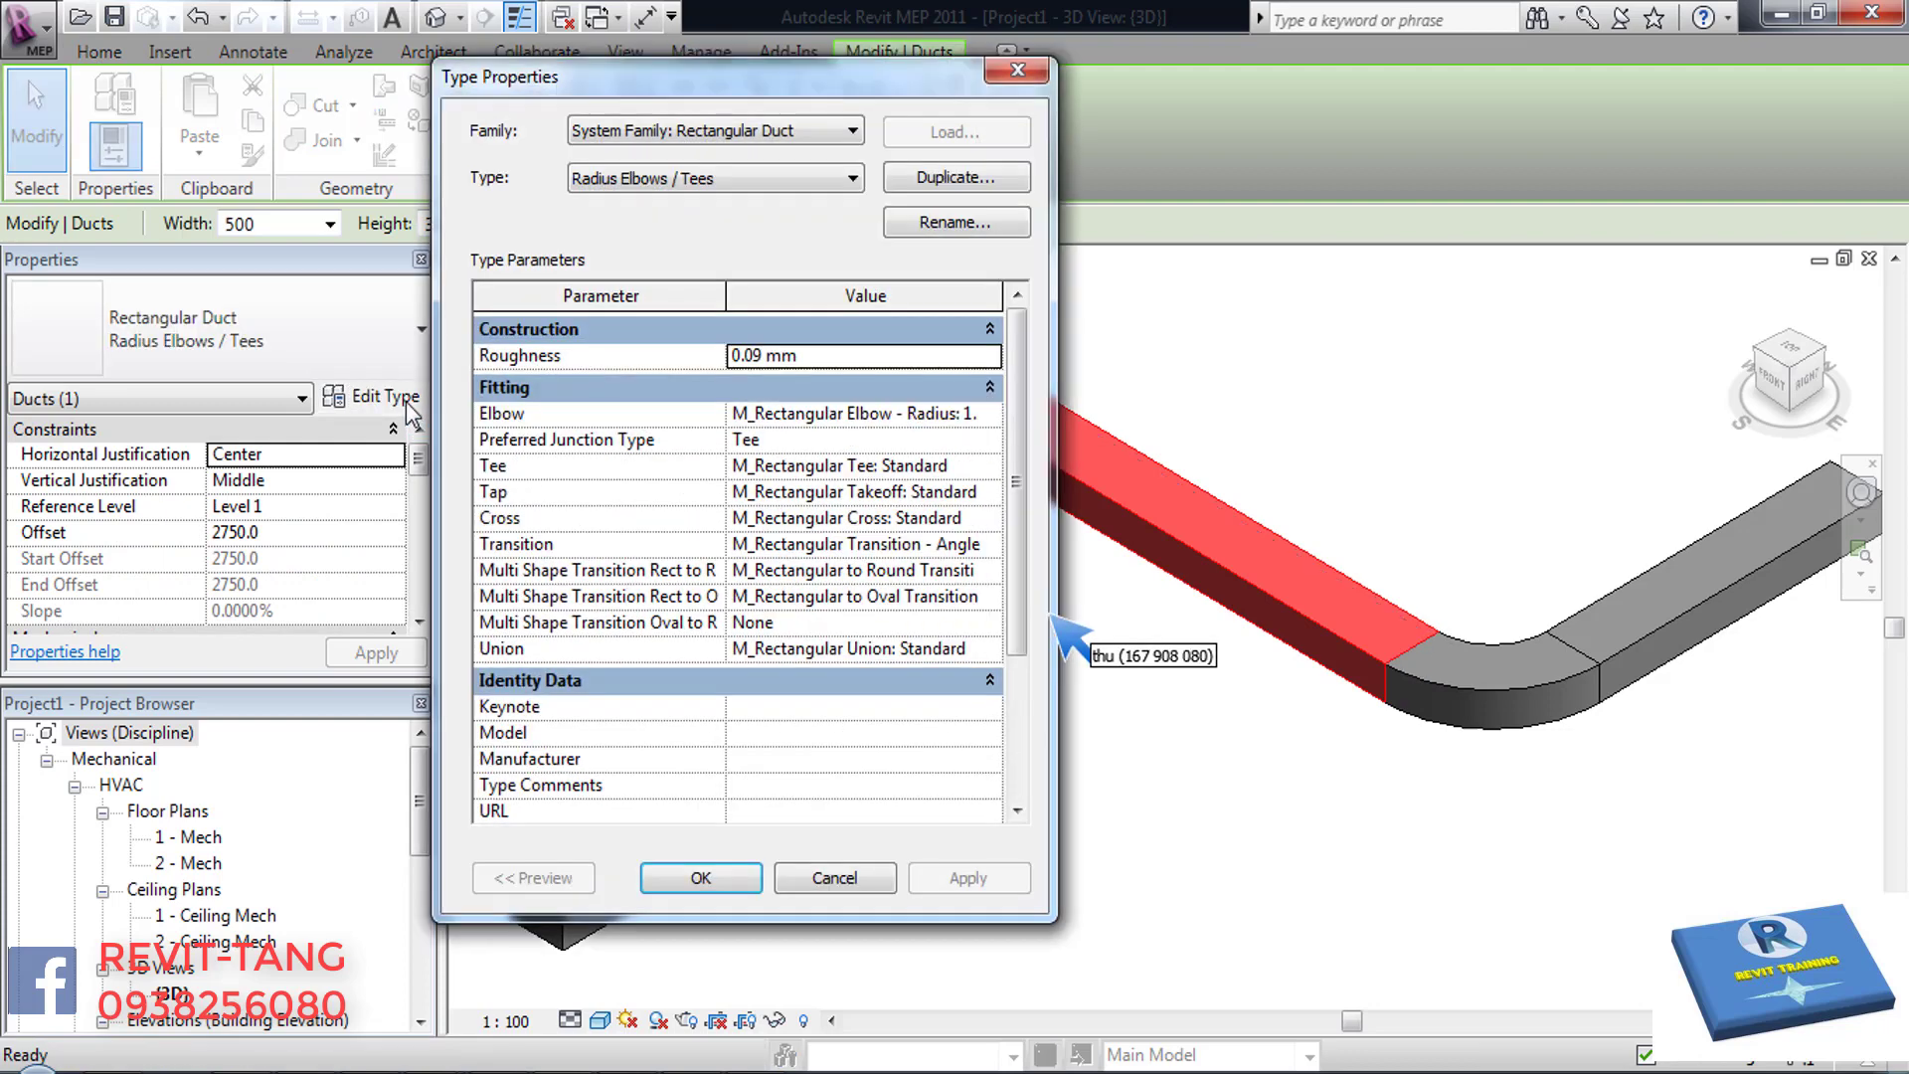
left_click(748, 438)
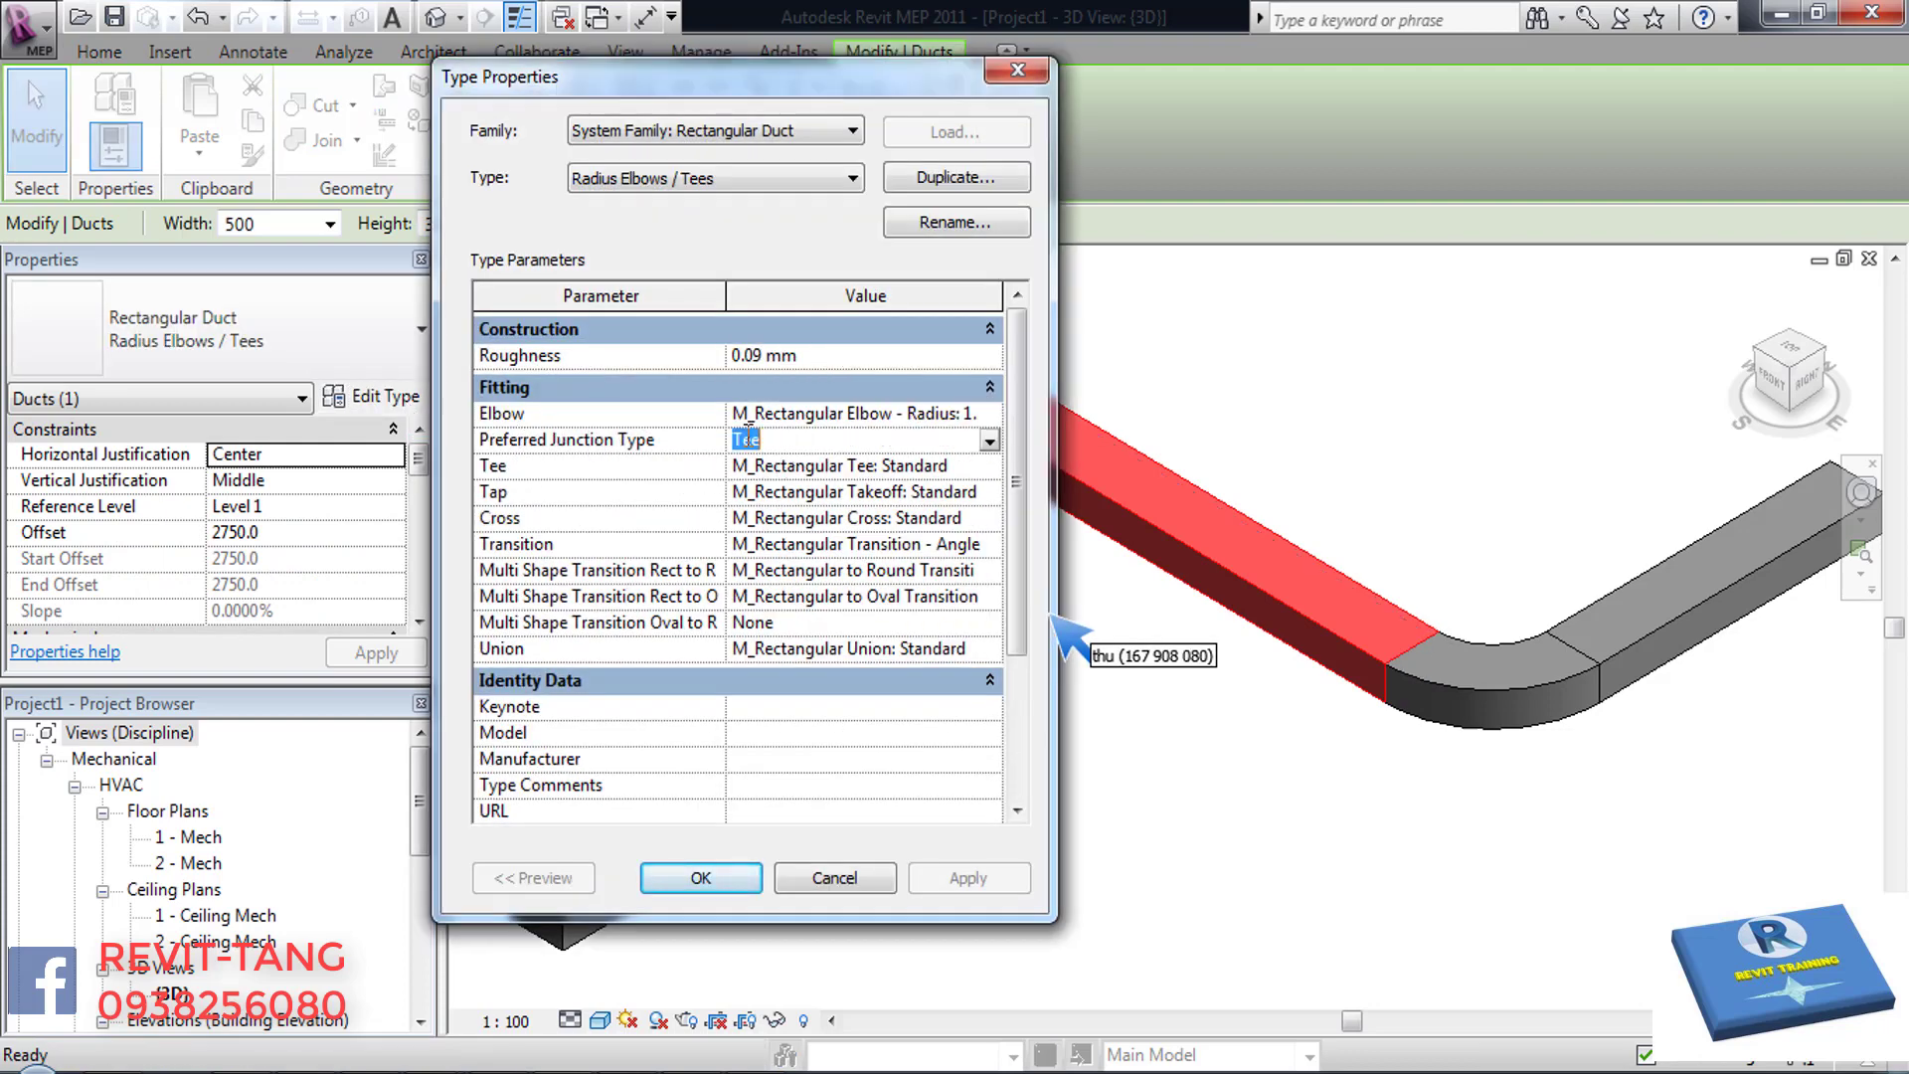
left_click(865, 465)
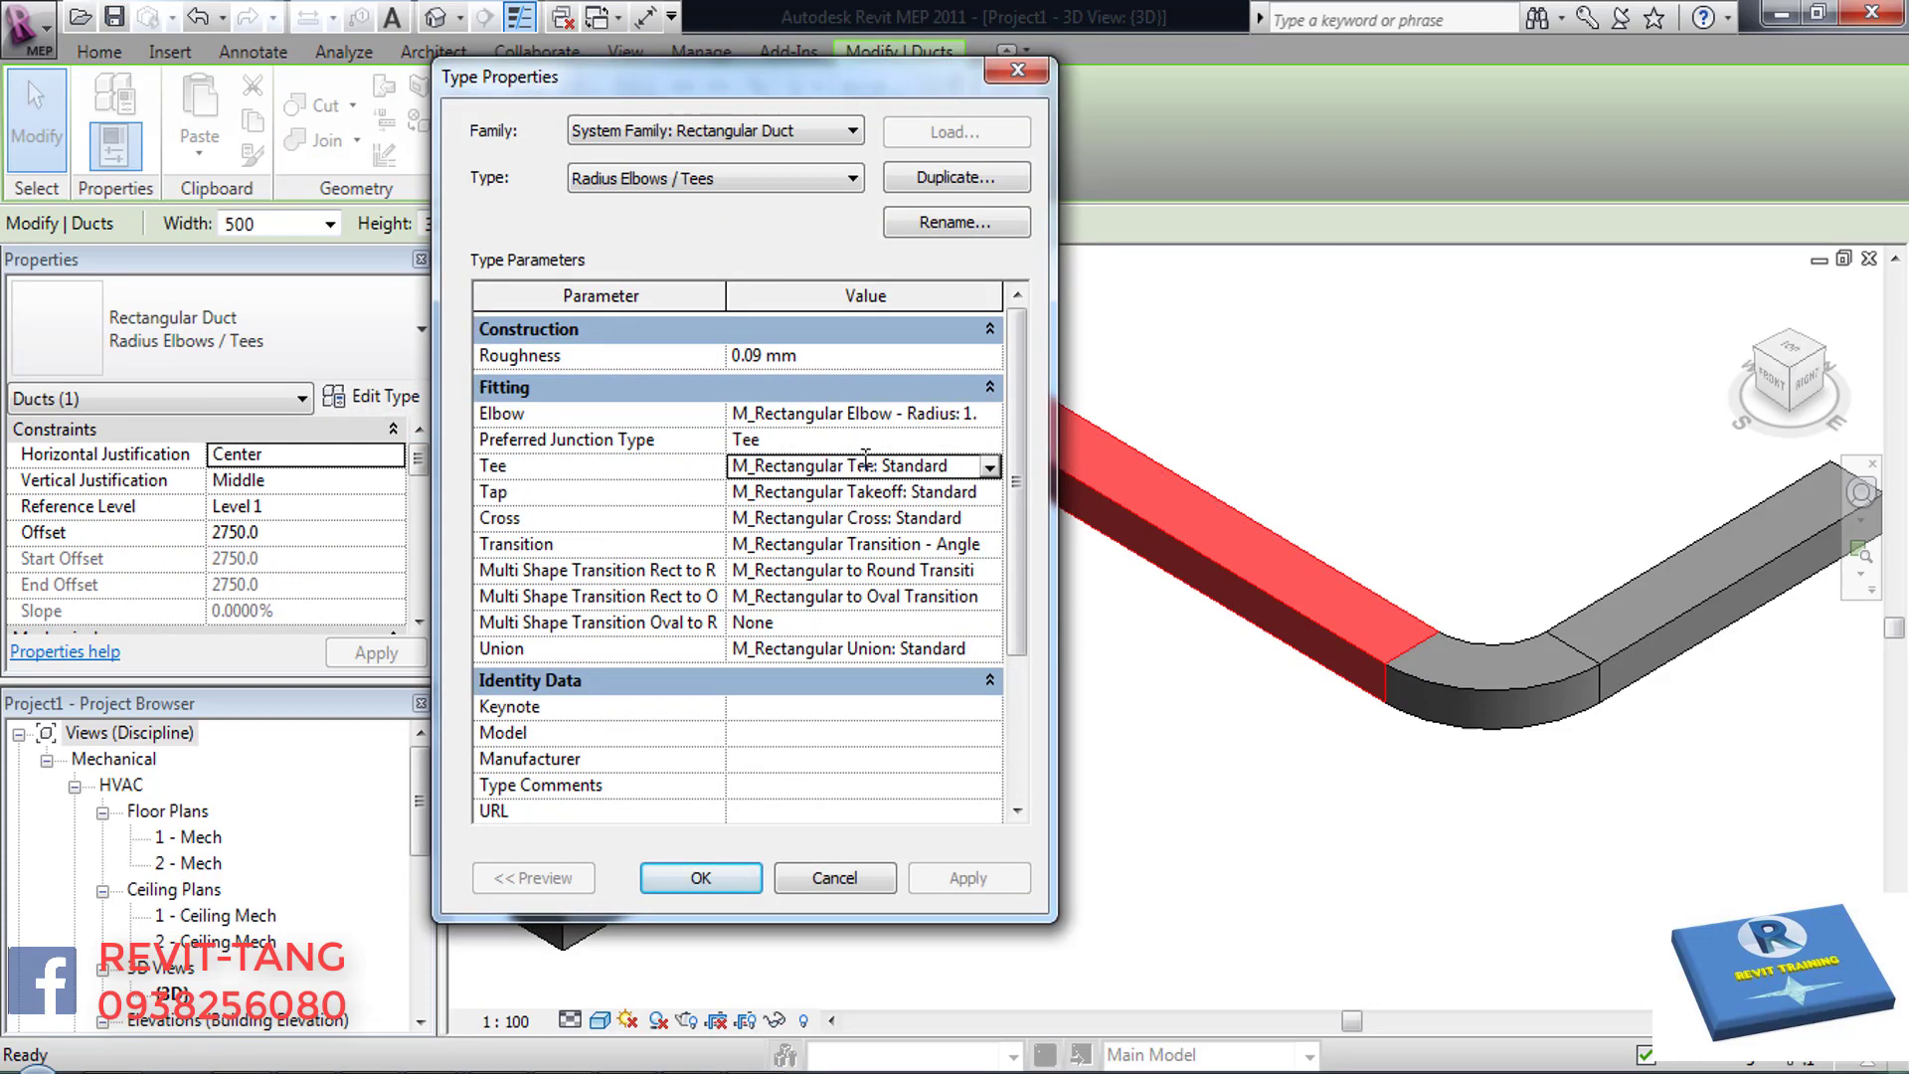
left_click(990, 466)
left_click(924, 514)
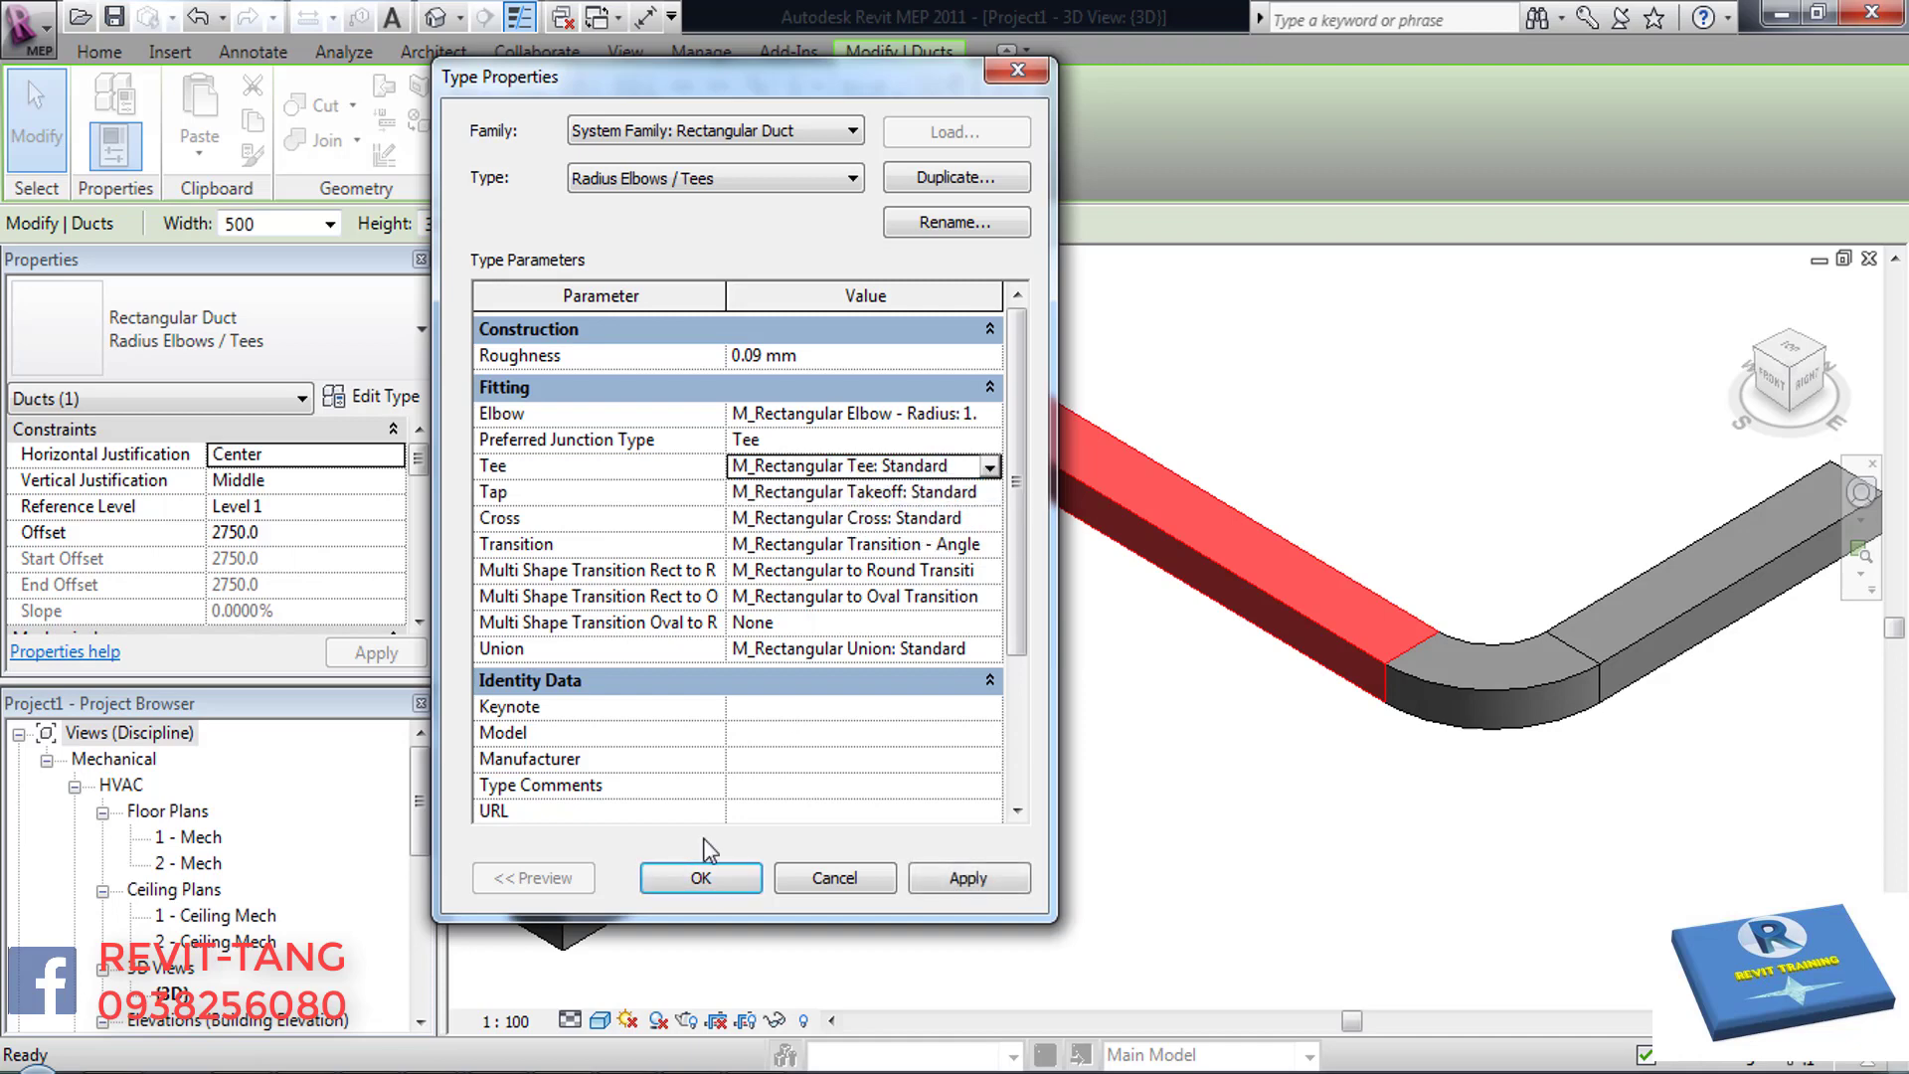
left_click(720, 875)
- Try converting the corner elbow into a tee, then revert it to a curved elbow
left_click(1184, 827)
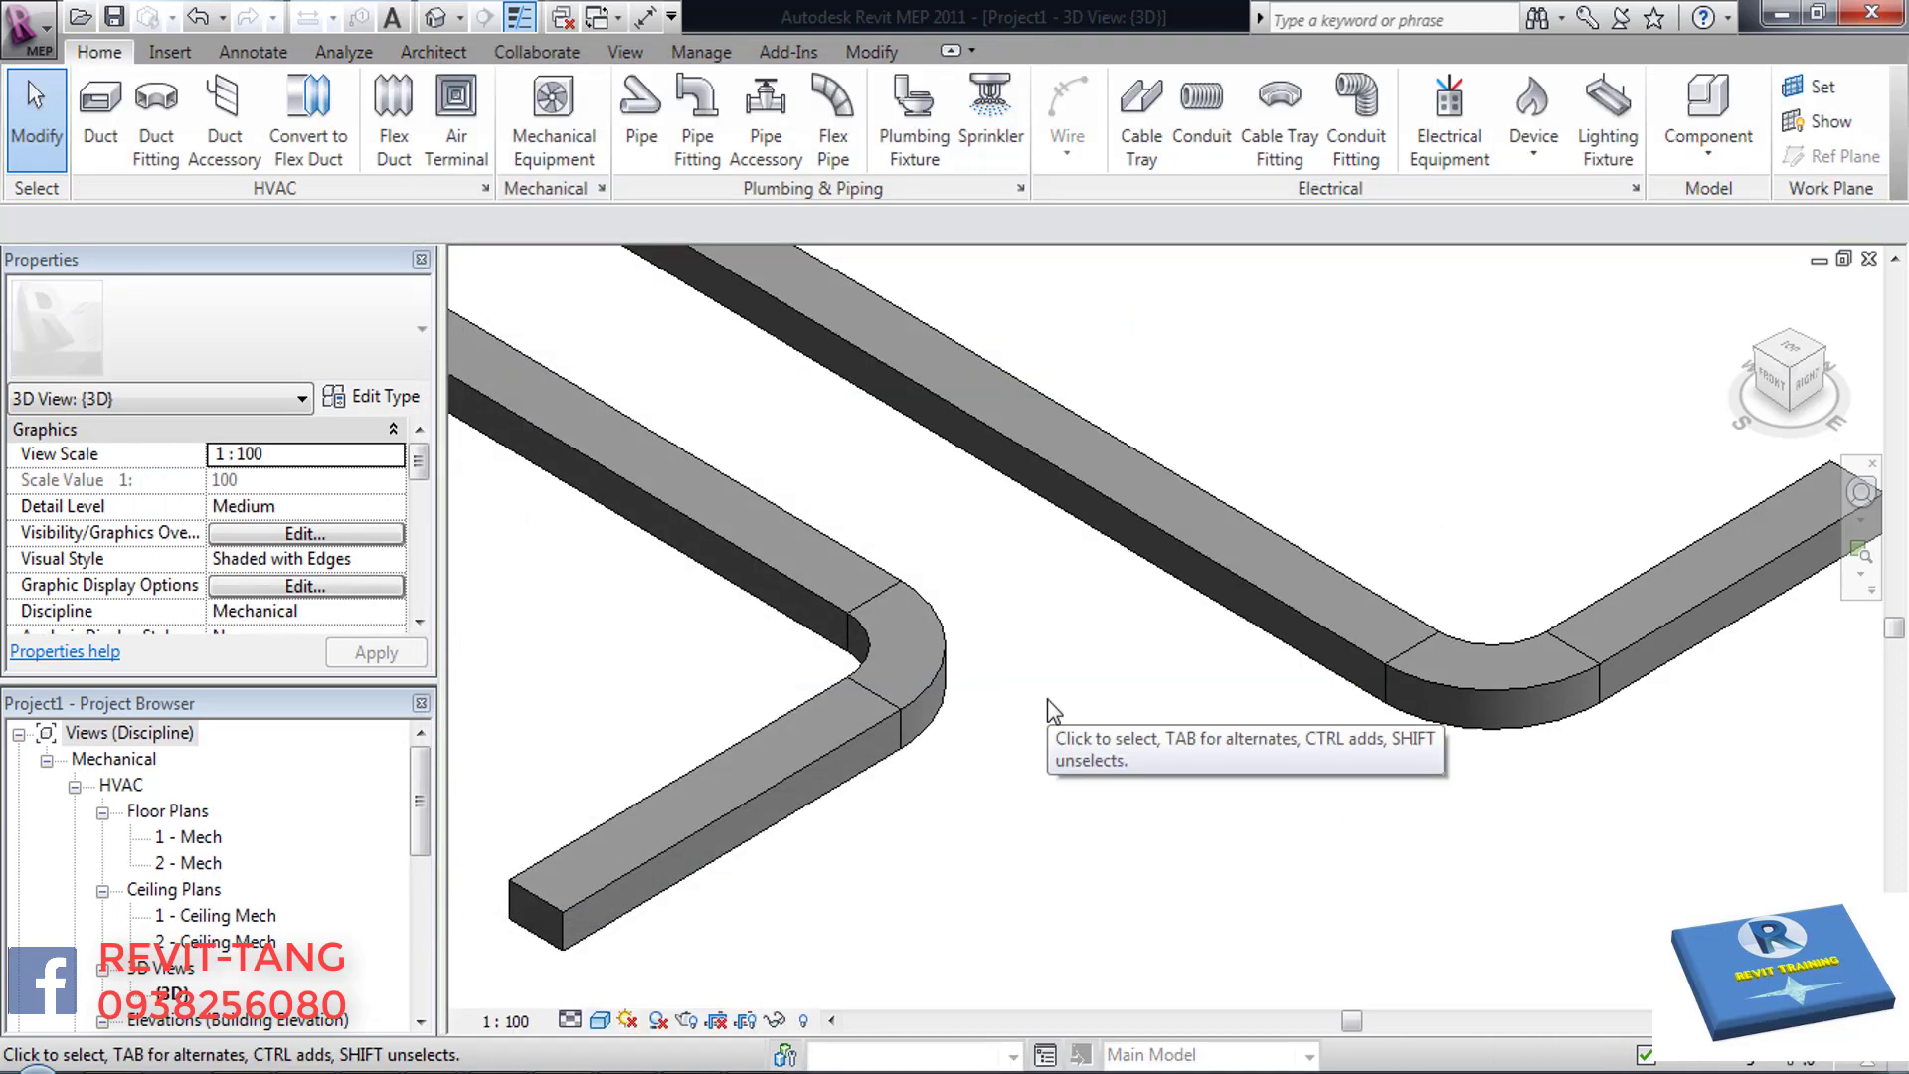
left_click(1452, 690)
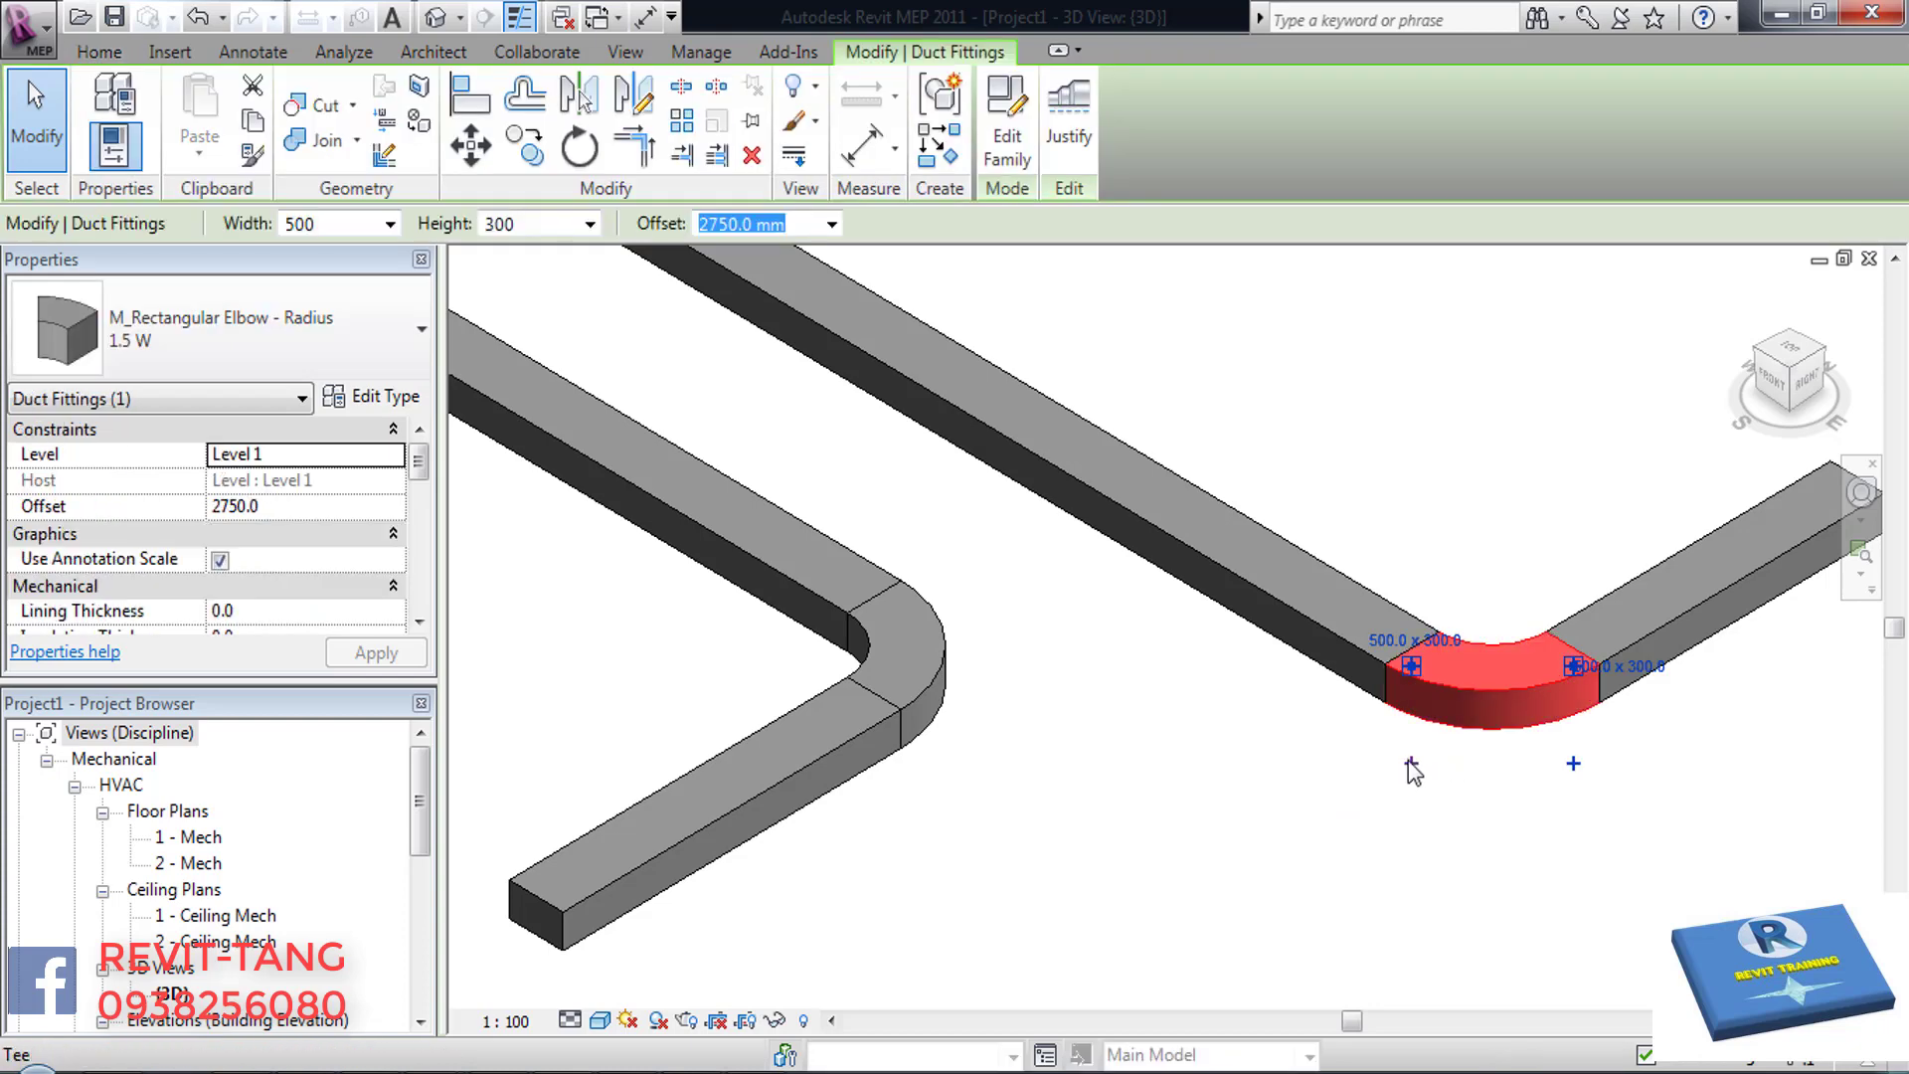
left_click(1416, 768)
scroll(1484, 713, "up", 3)
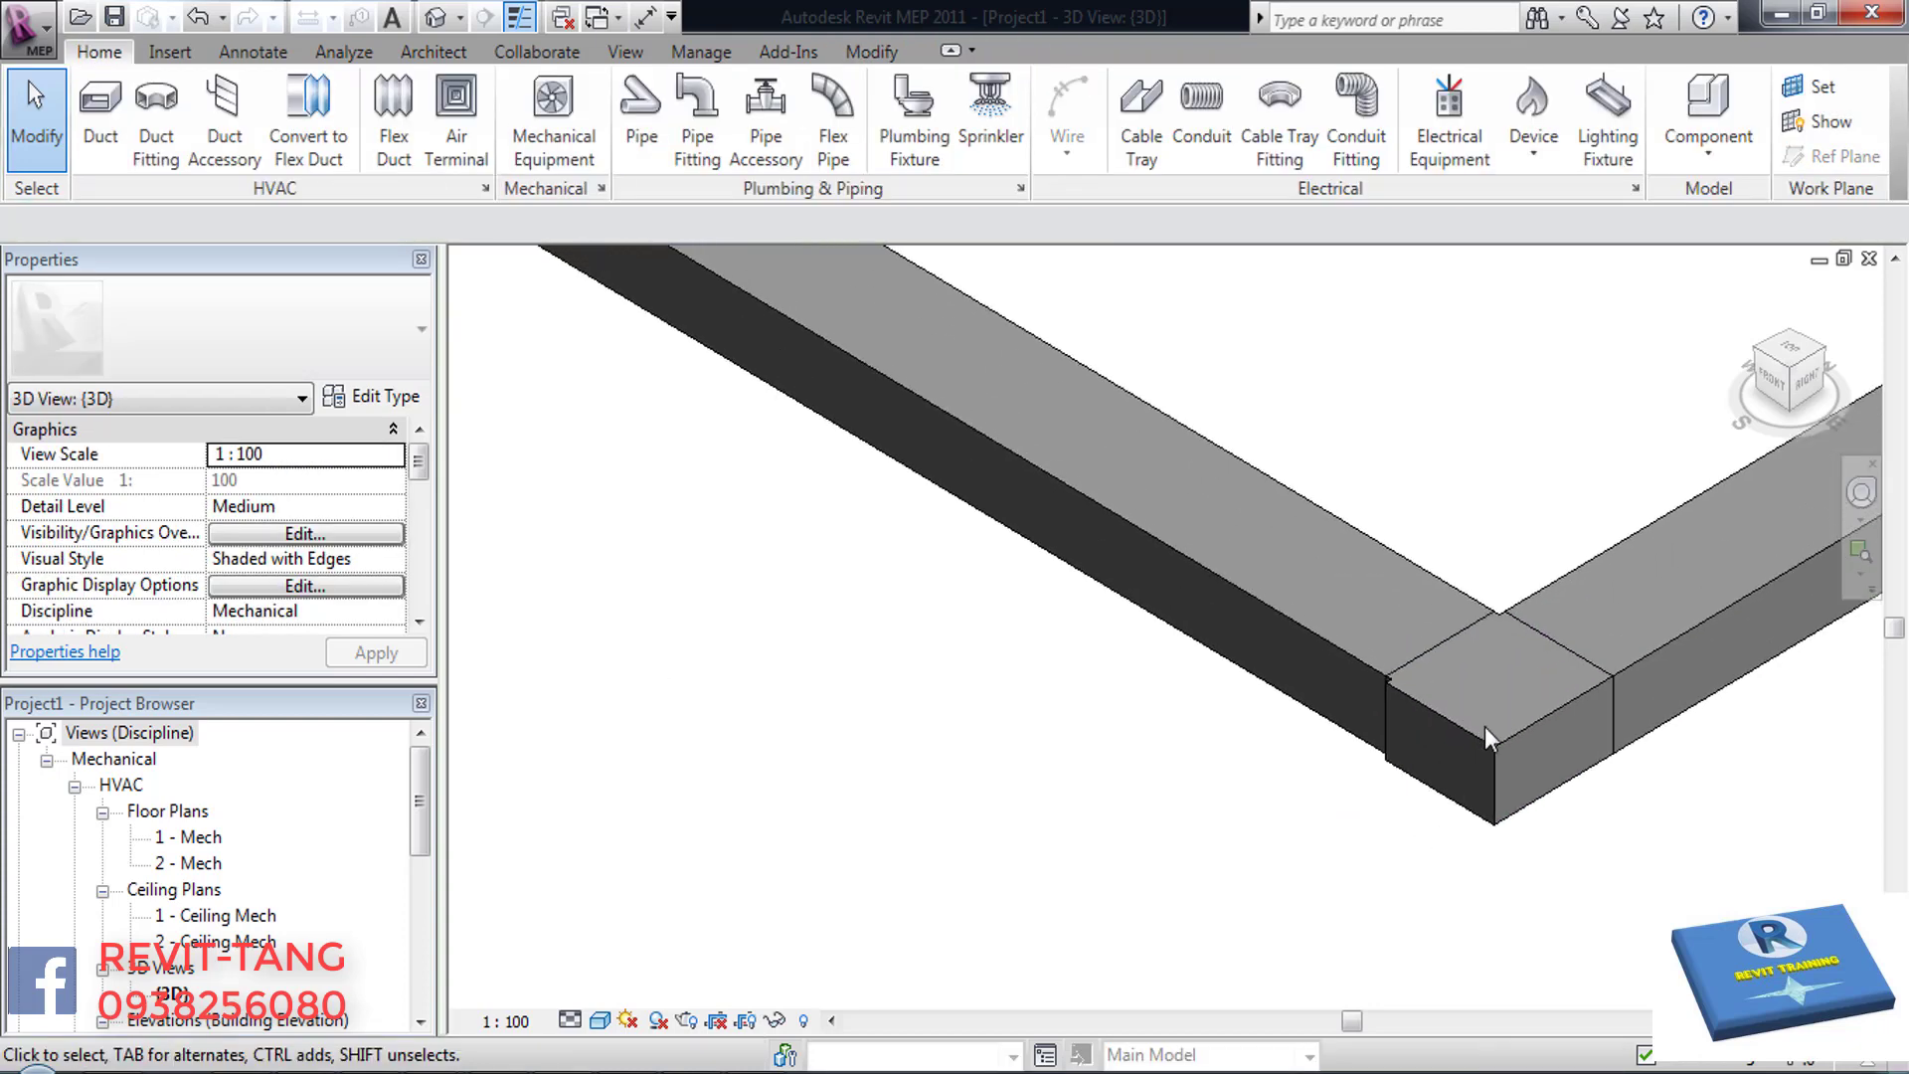
scroll(994, 696, "down", 2)
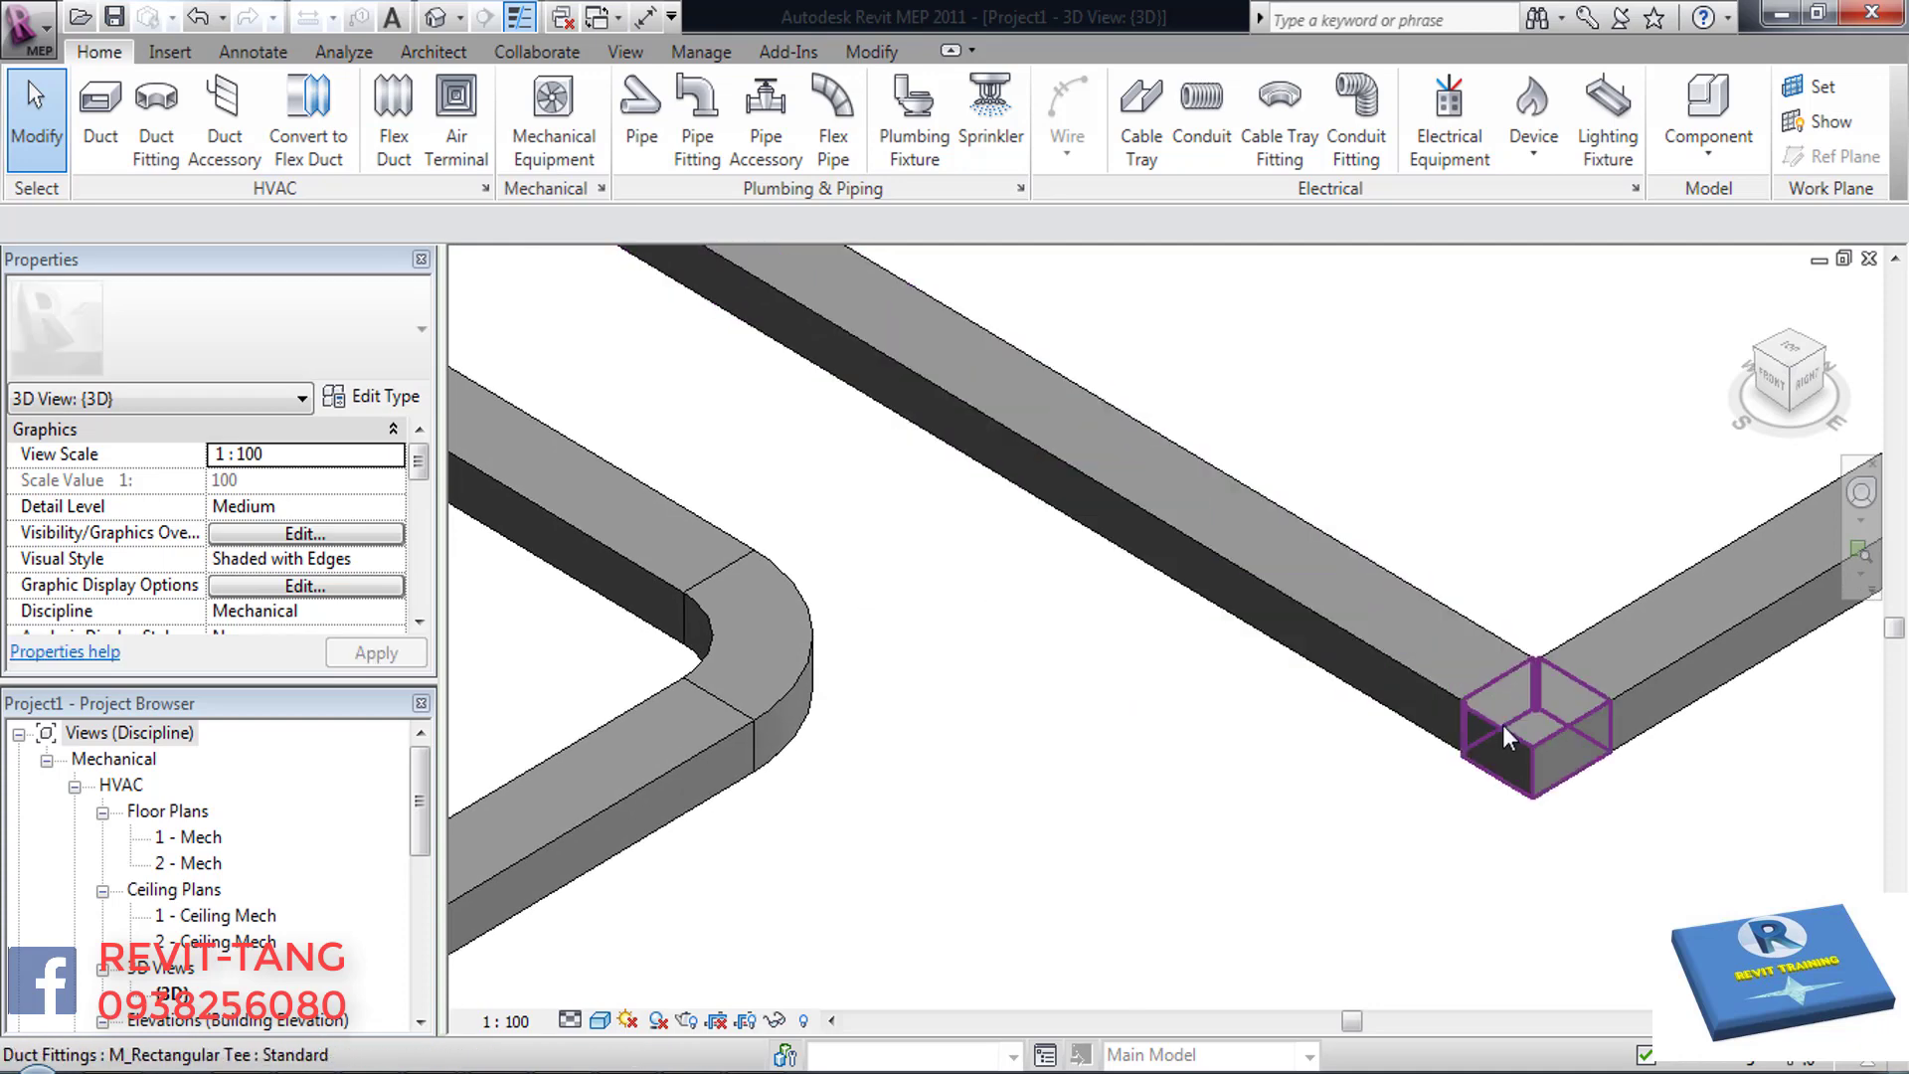
left_click(1522, 791)
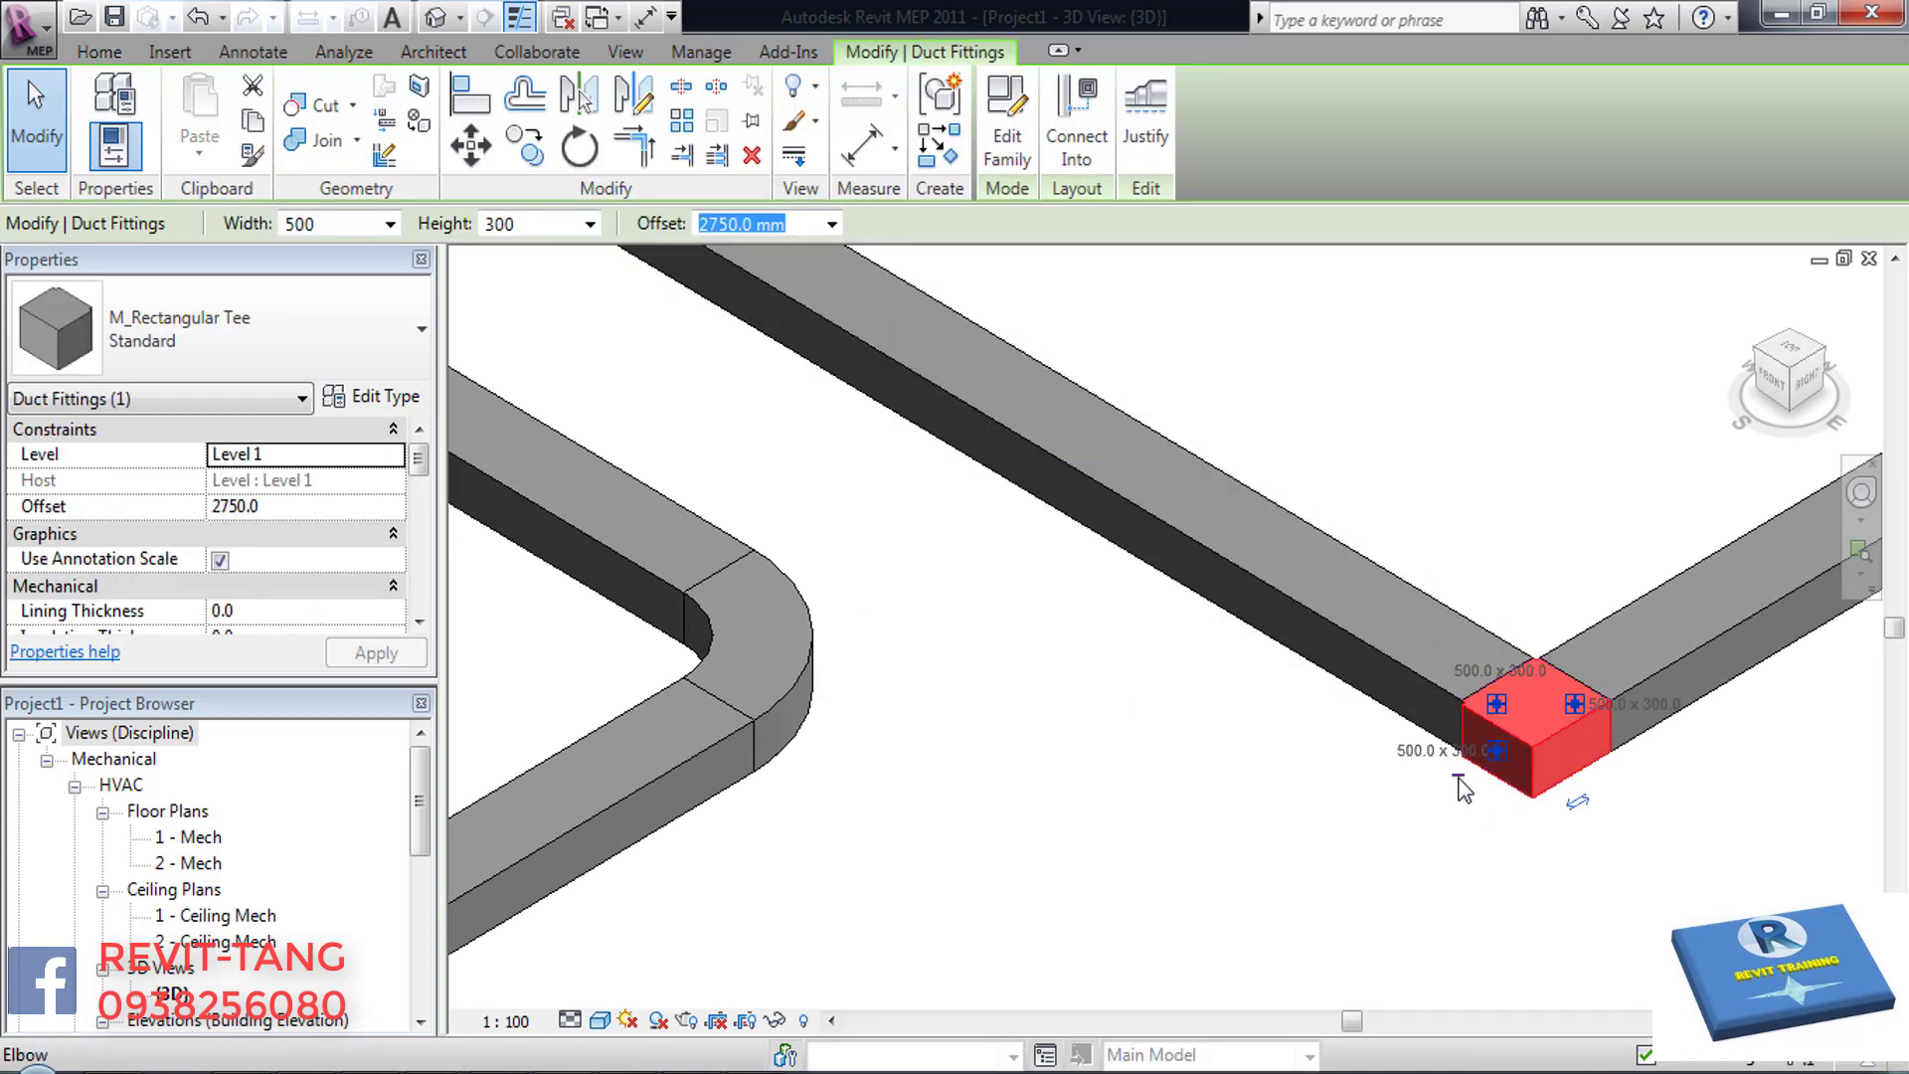
left_click(1459, 777)
- Set the duct type's Tee fitting to M_Rectangular Wye - Curved: Standard
left_click(1316, 616)
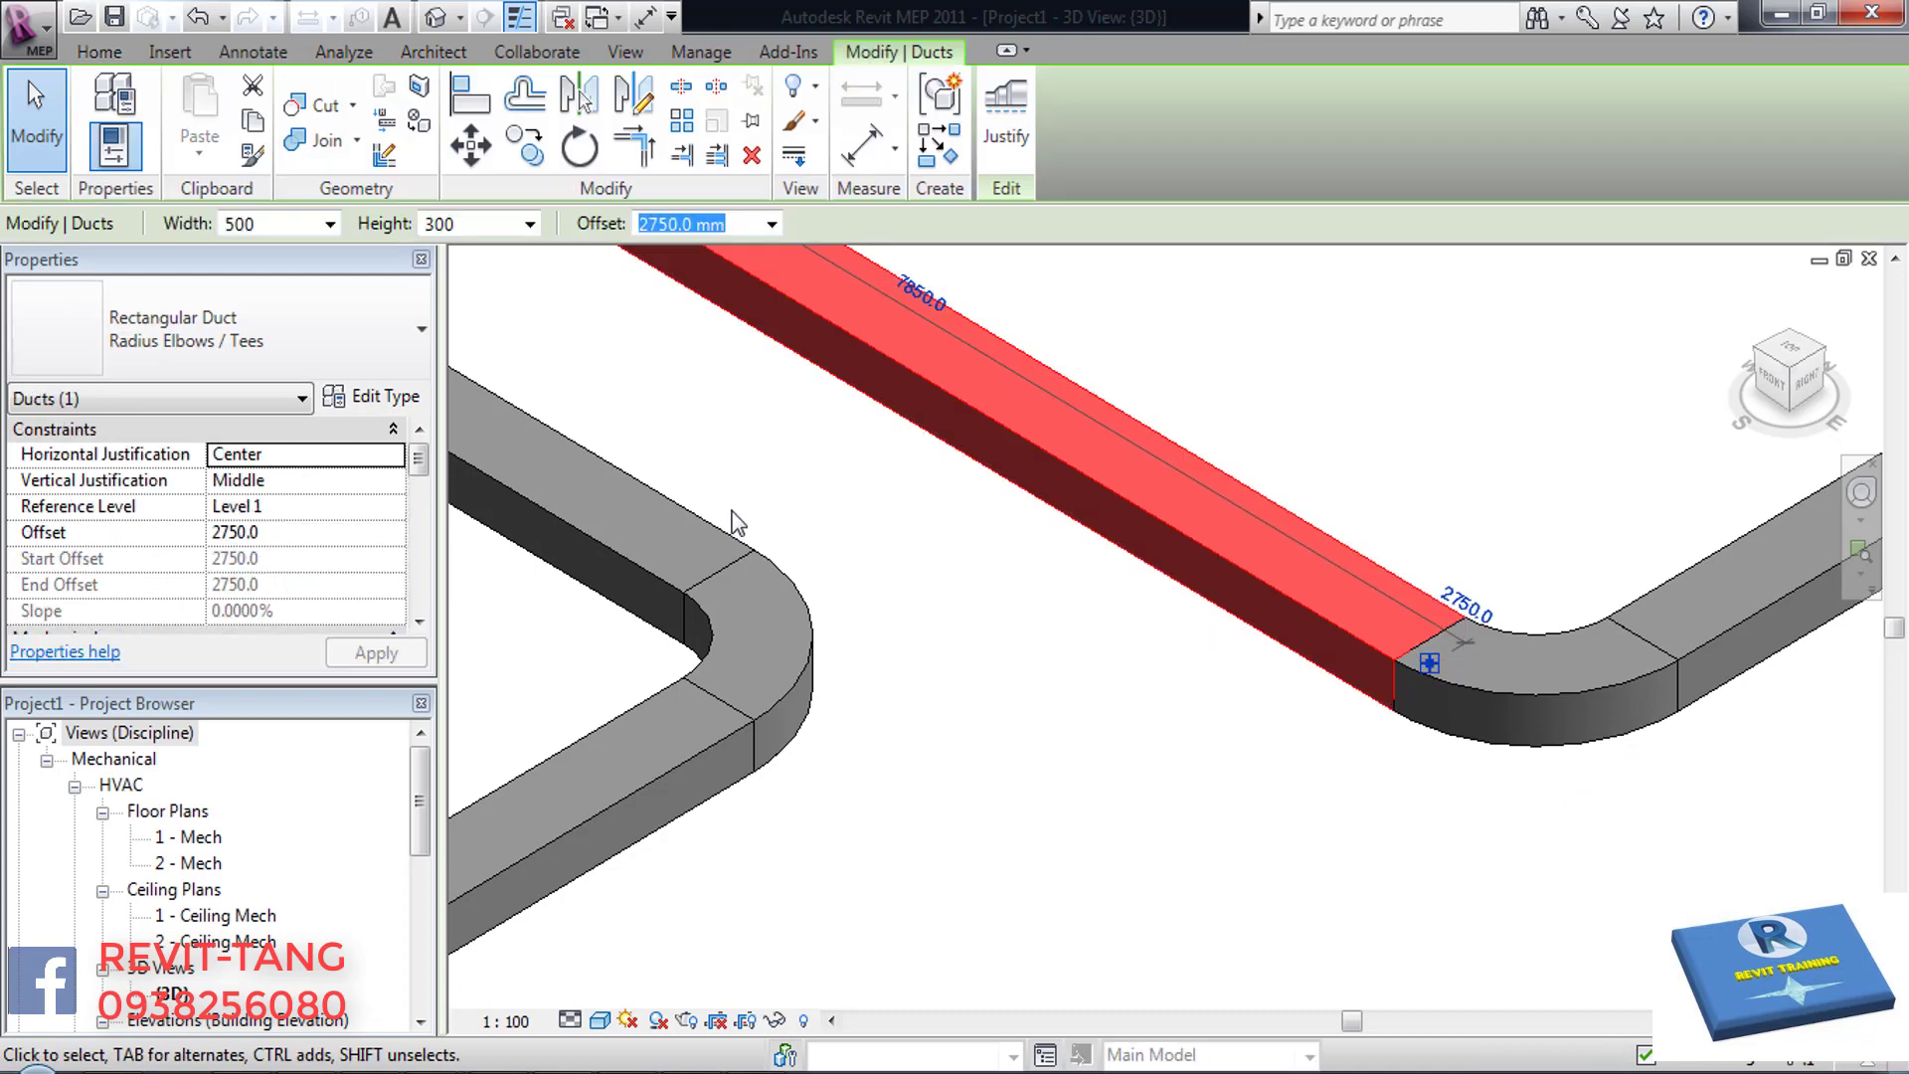
left_click(372, 395)
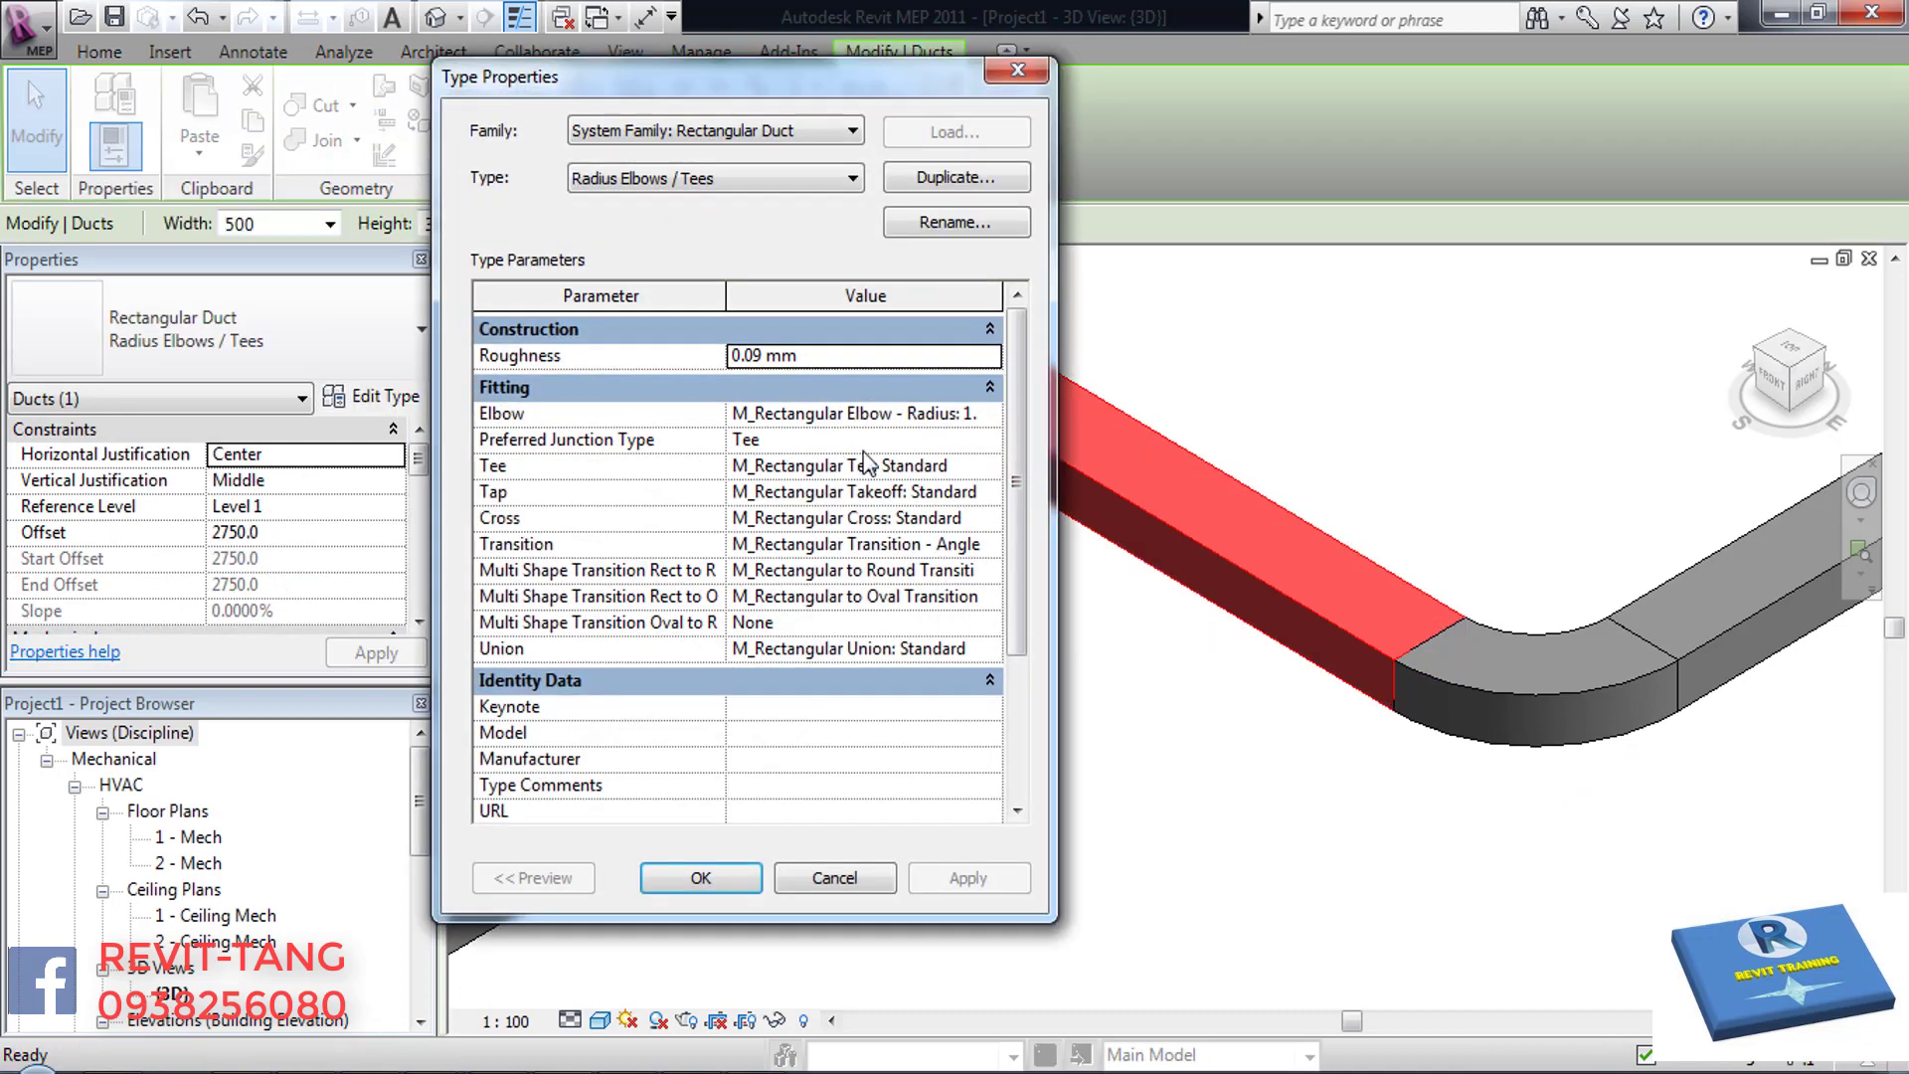
left_click(990, 466)
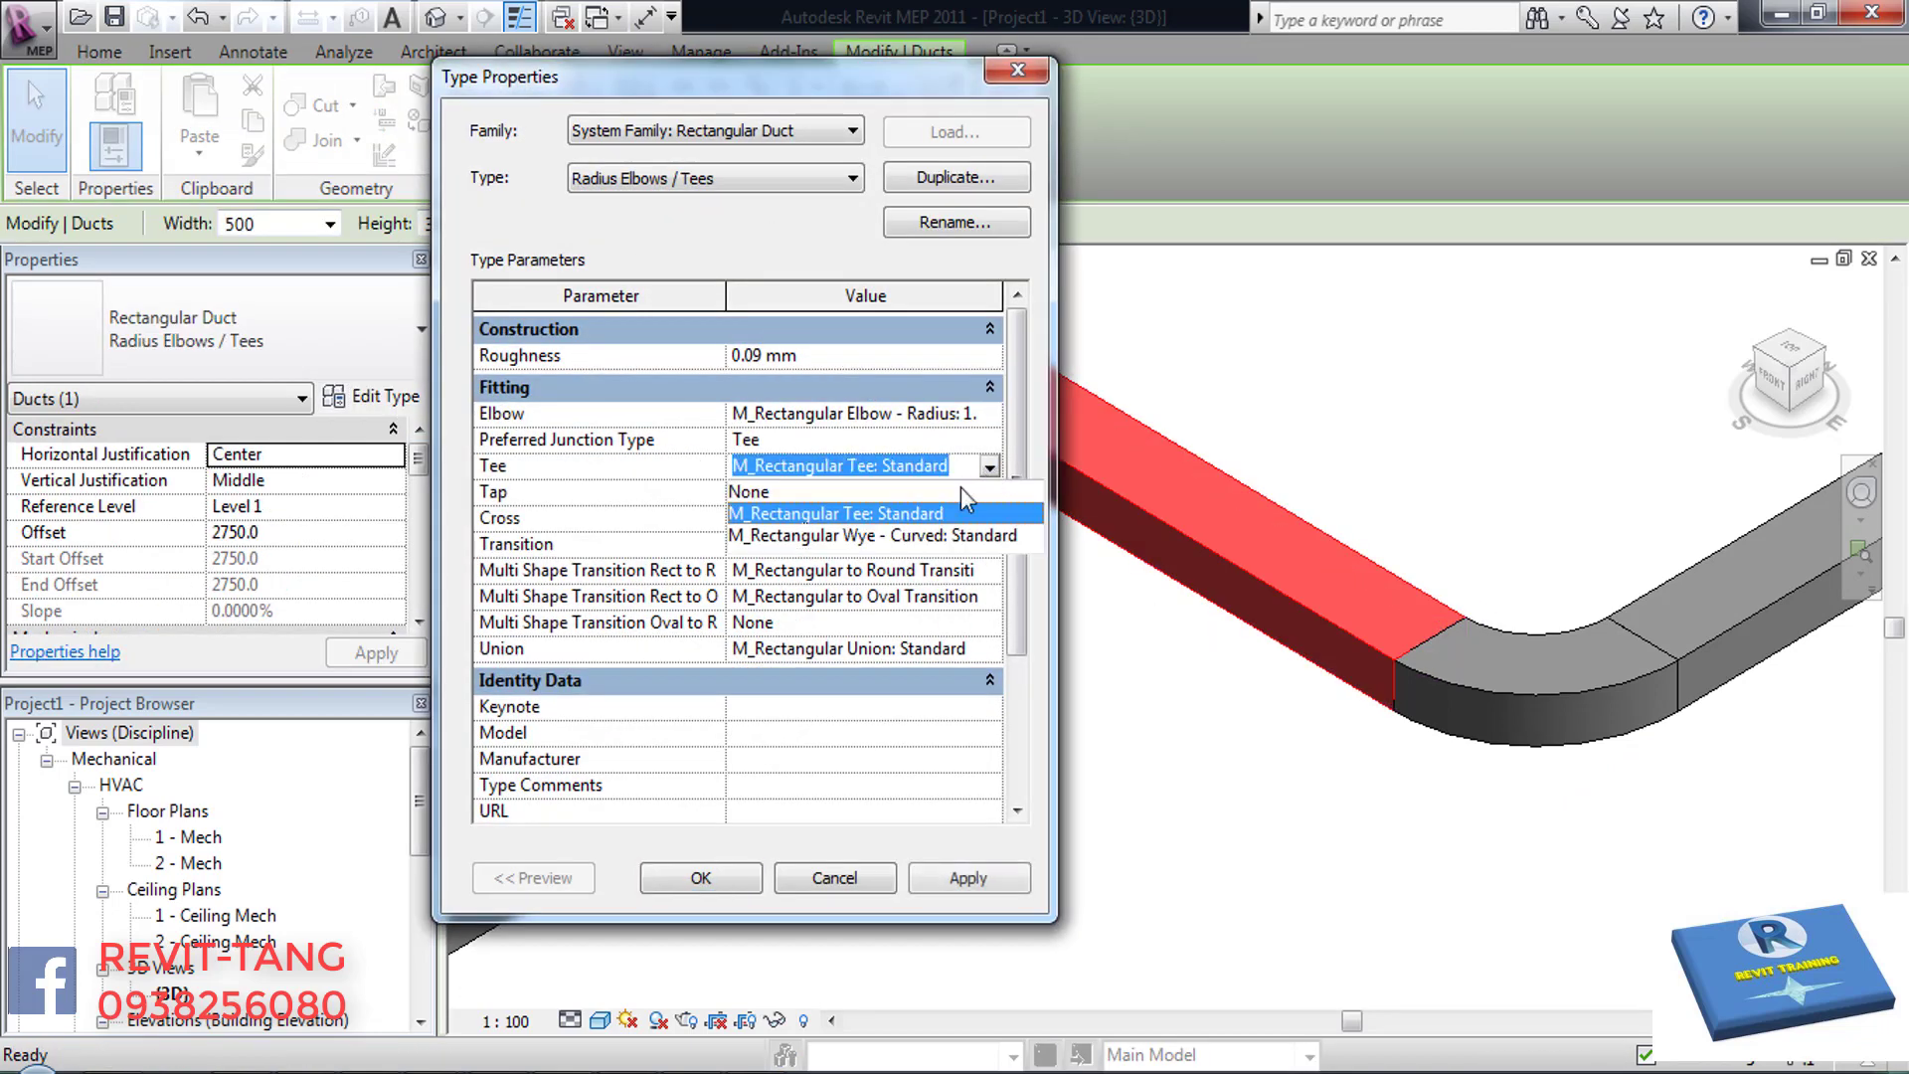
left_click(864, 541)
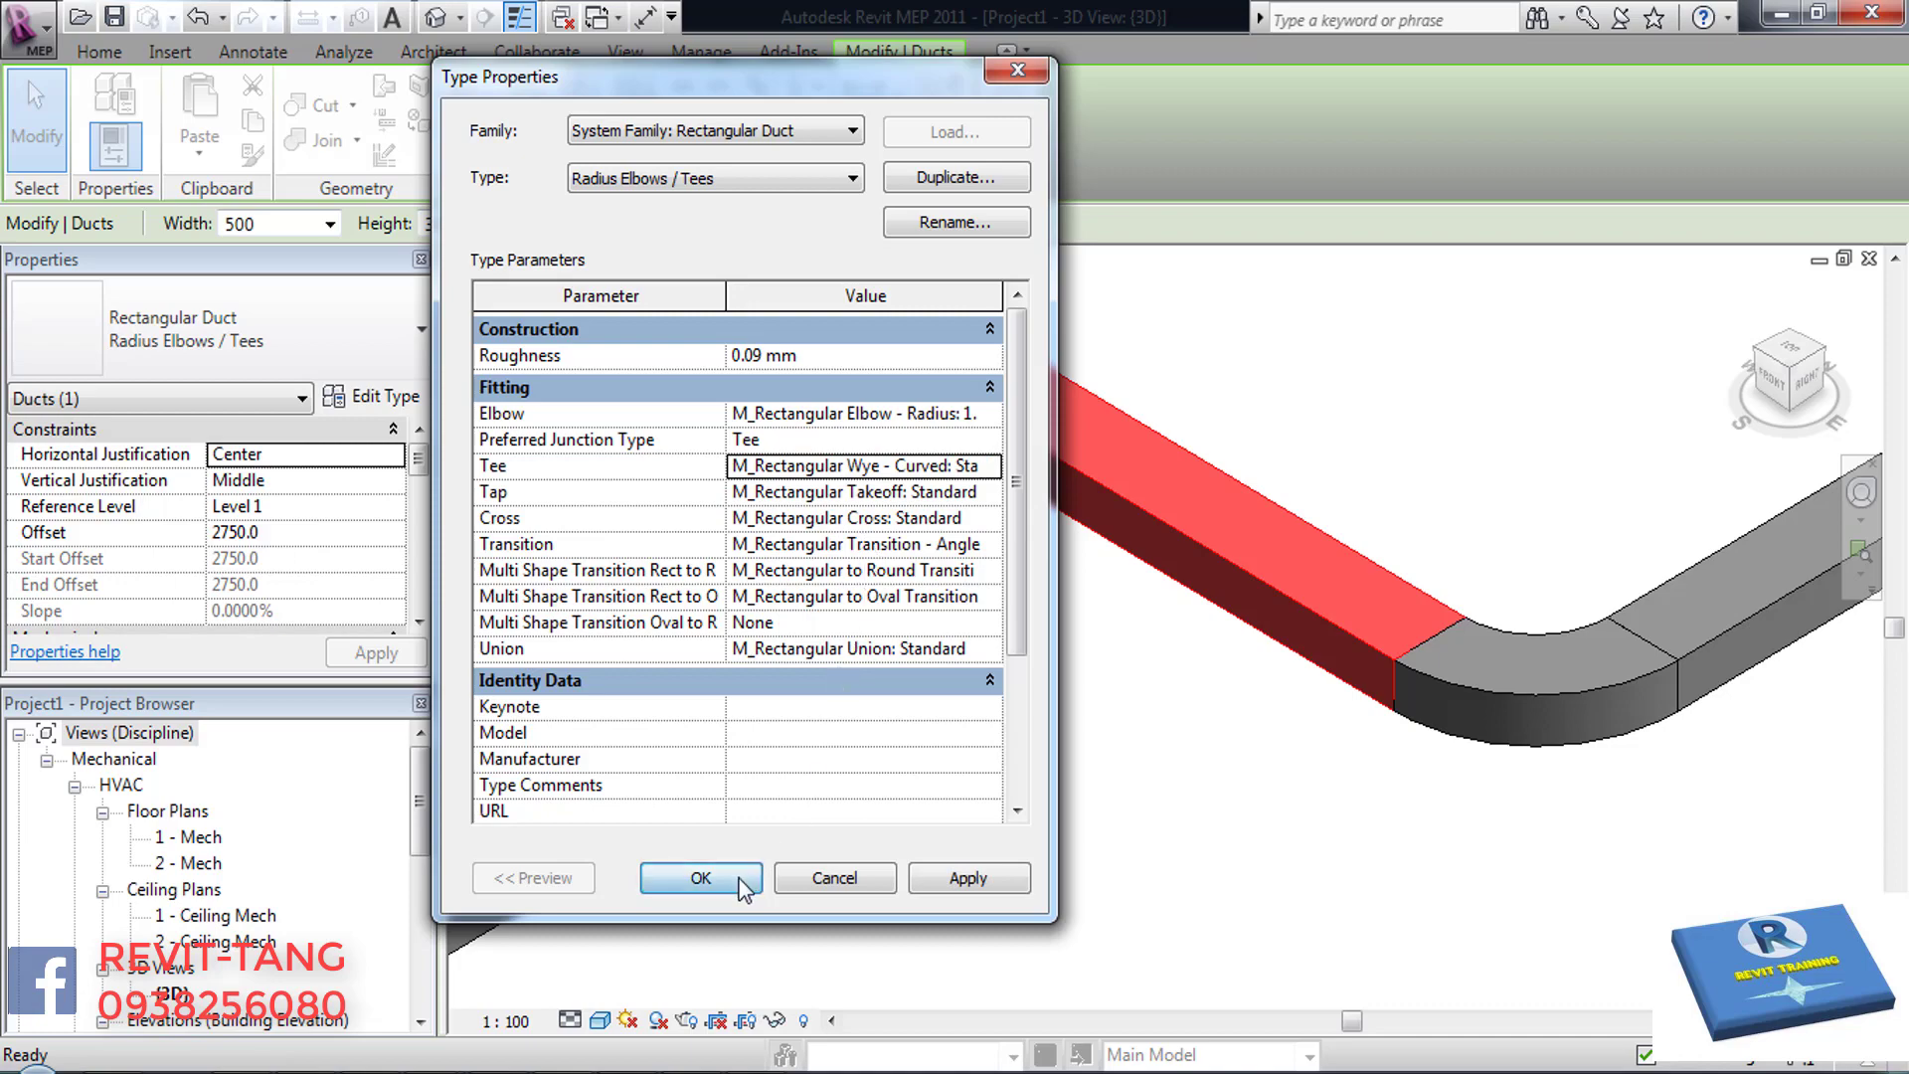
left_click(701, 878)
left_click(988, 796)
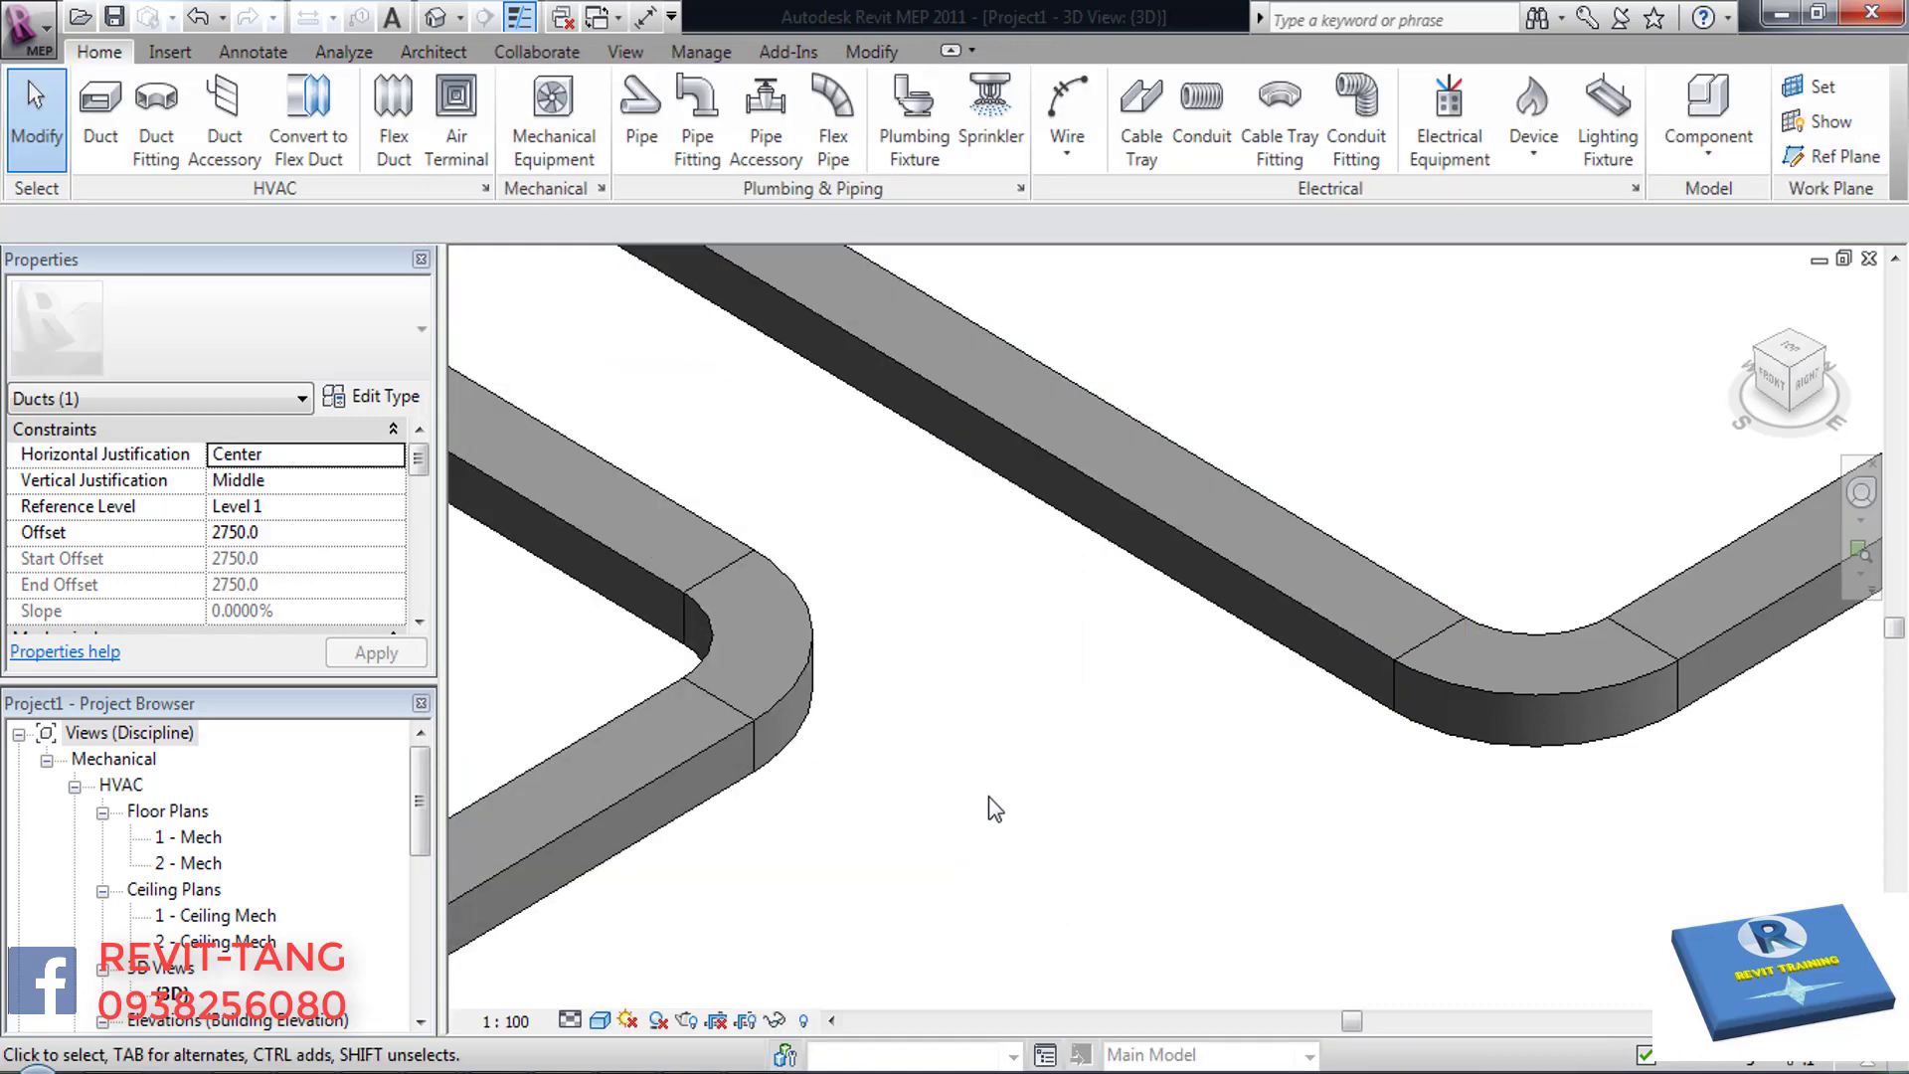
- Convert the right and left run elbows into curved wye fittings
left_click(1474, 688)
left_click(1429, 792)
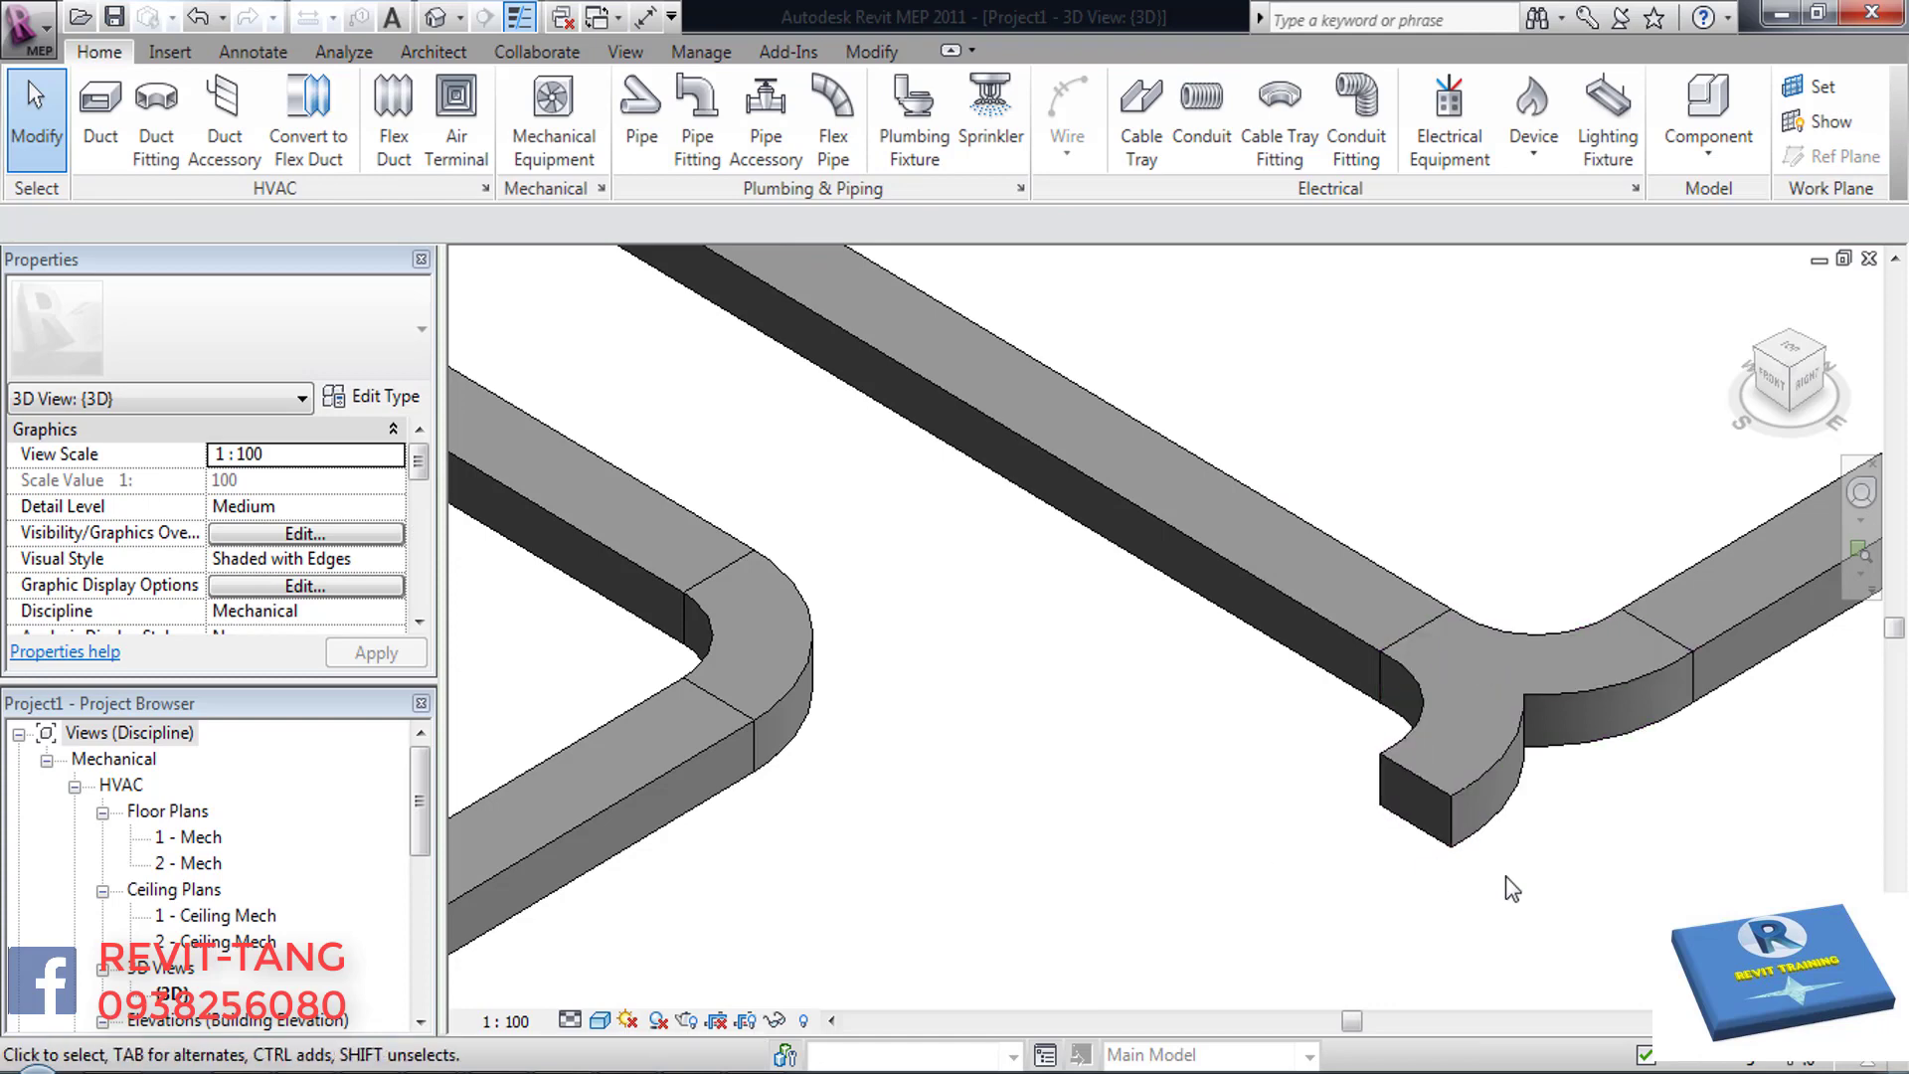
middle_click_drag(1512, 888, 1236, 870)
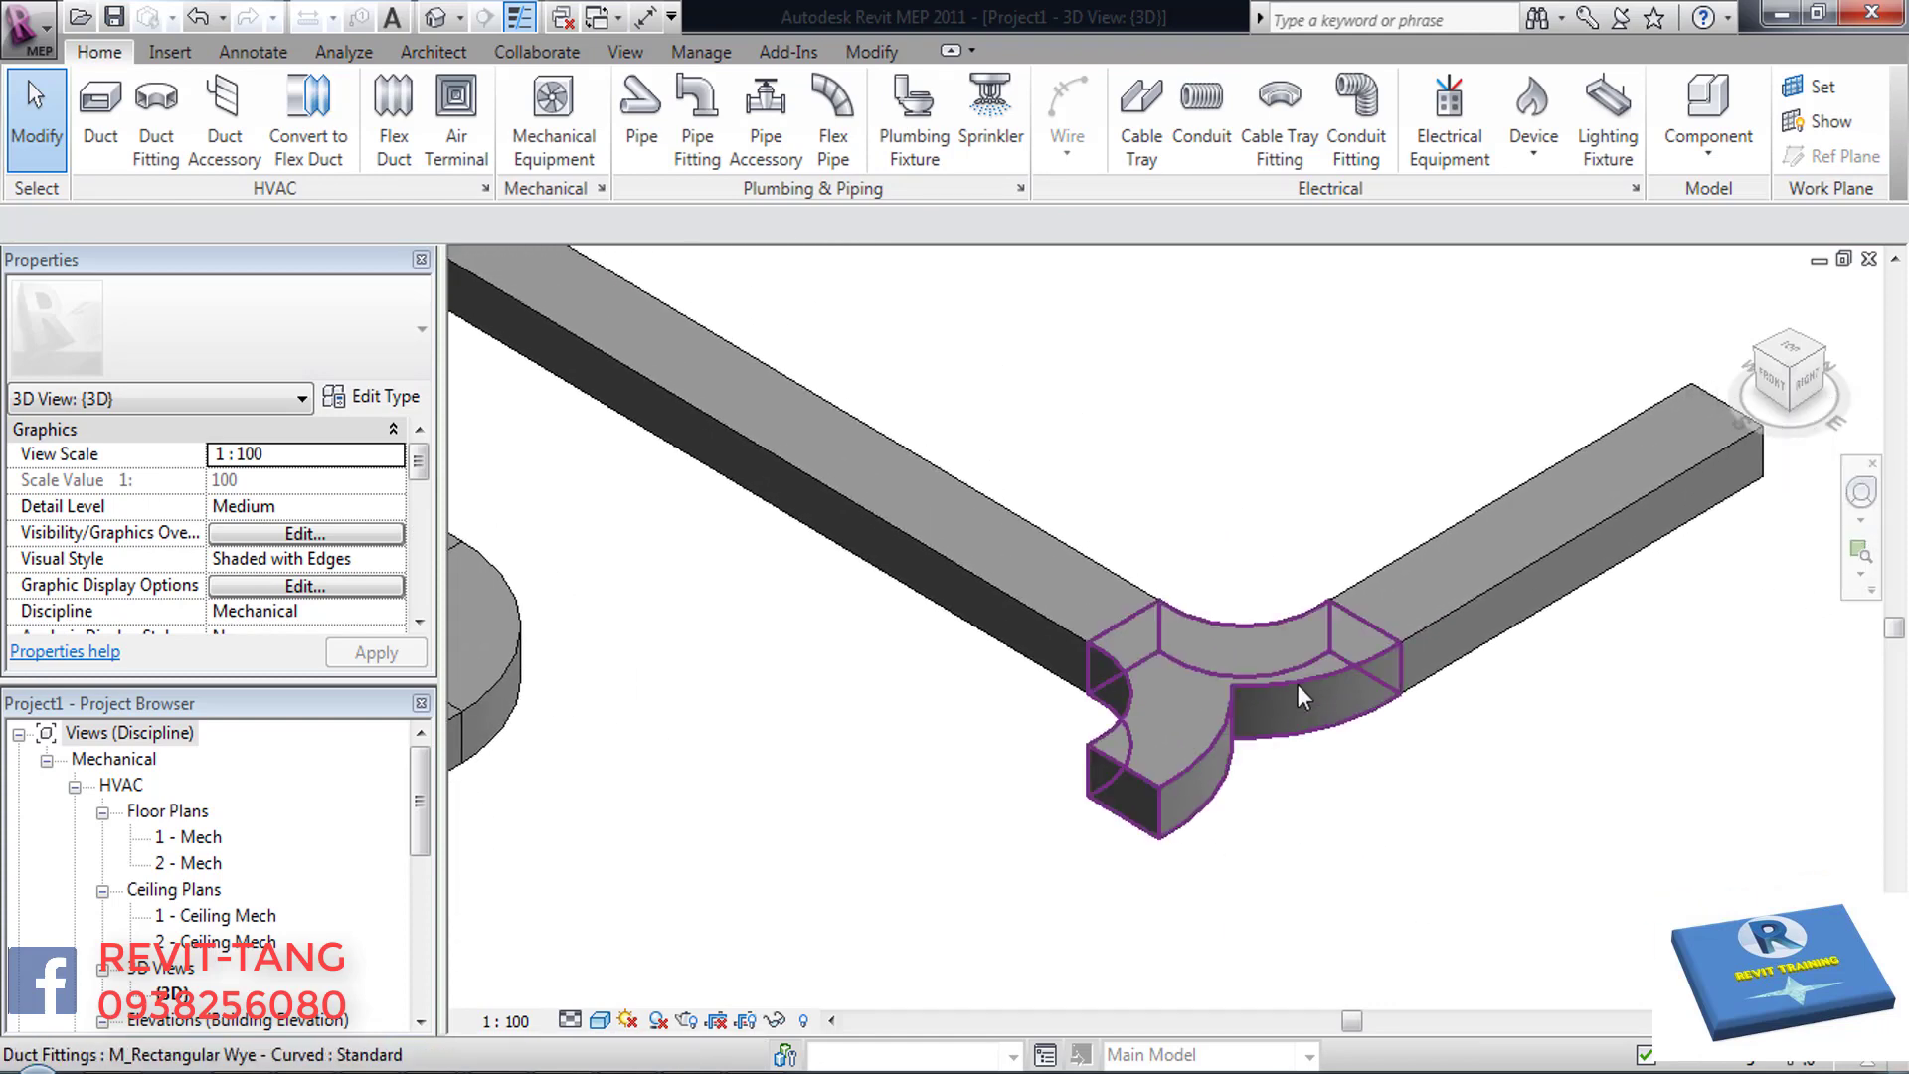
left_click(1298, 684)
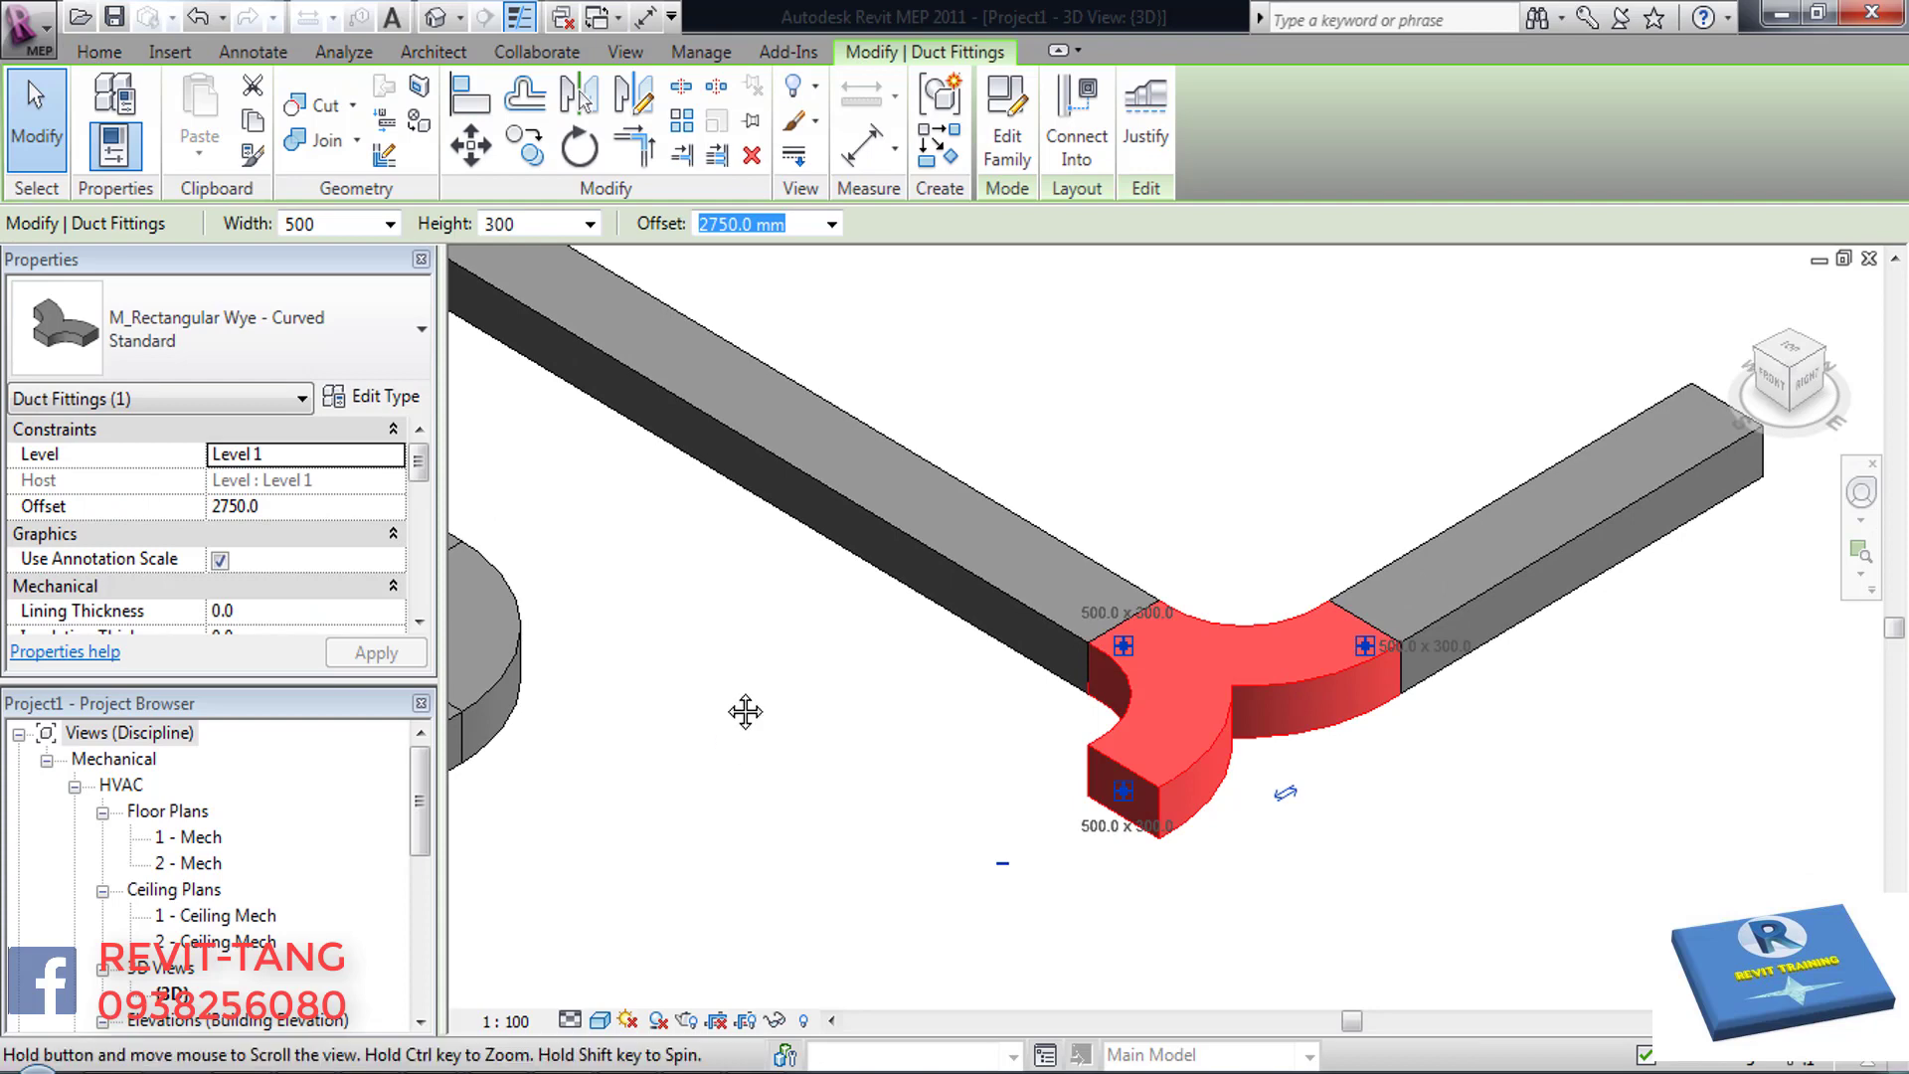
middle_click_drag(744, 712, 1089, 731)
left_click(925, 703)
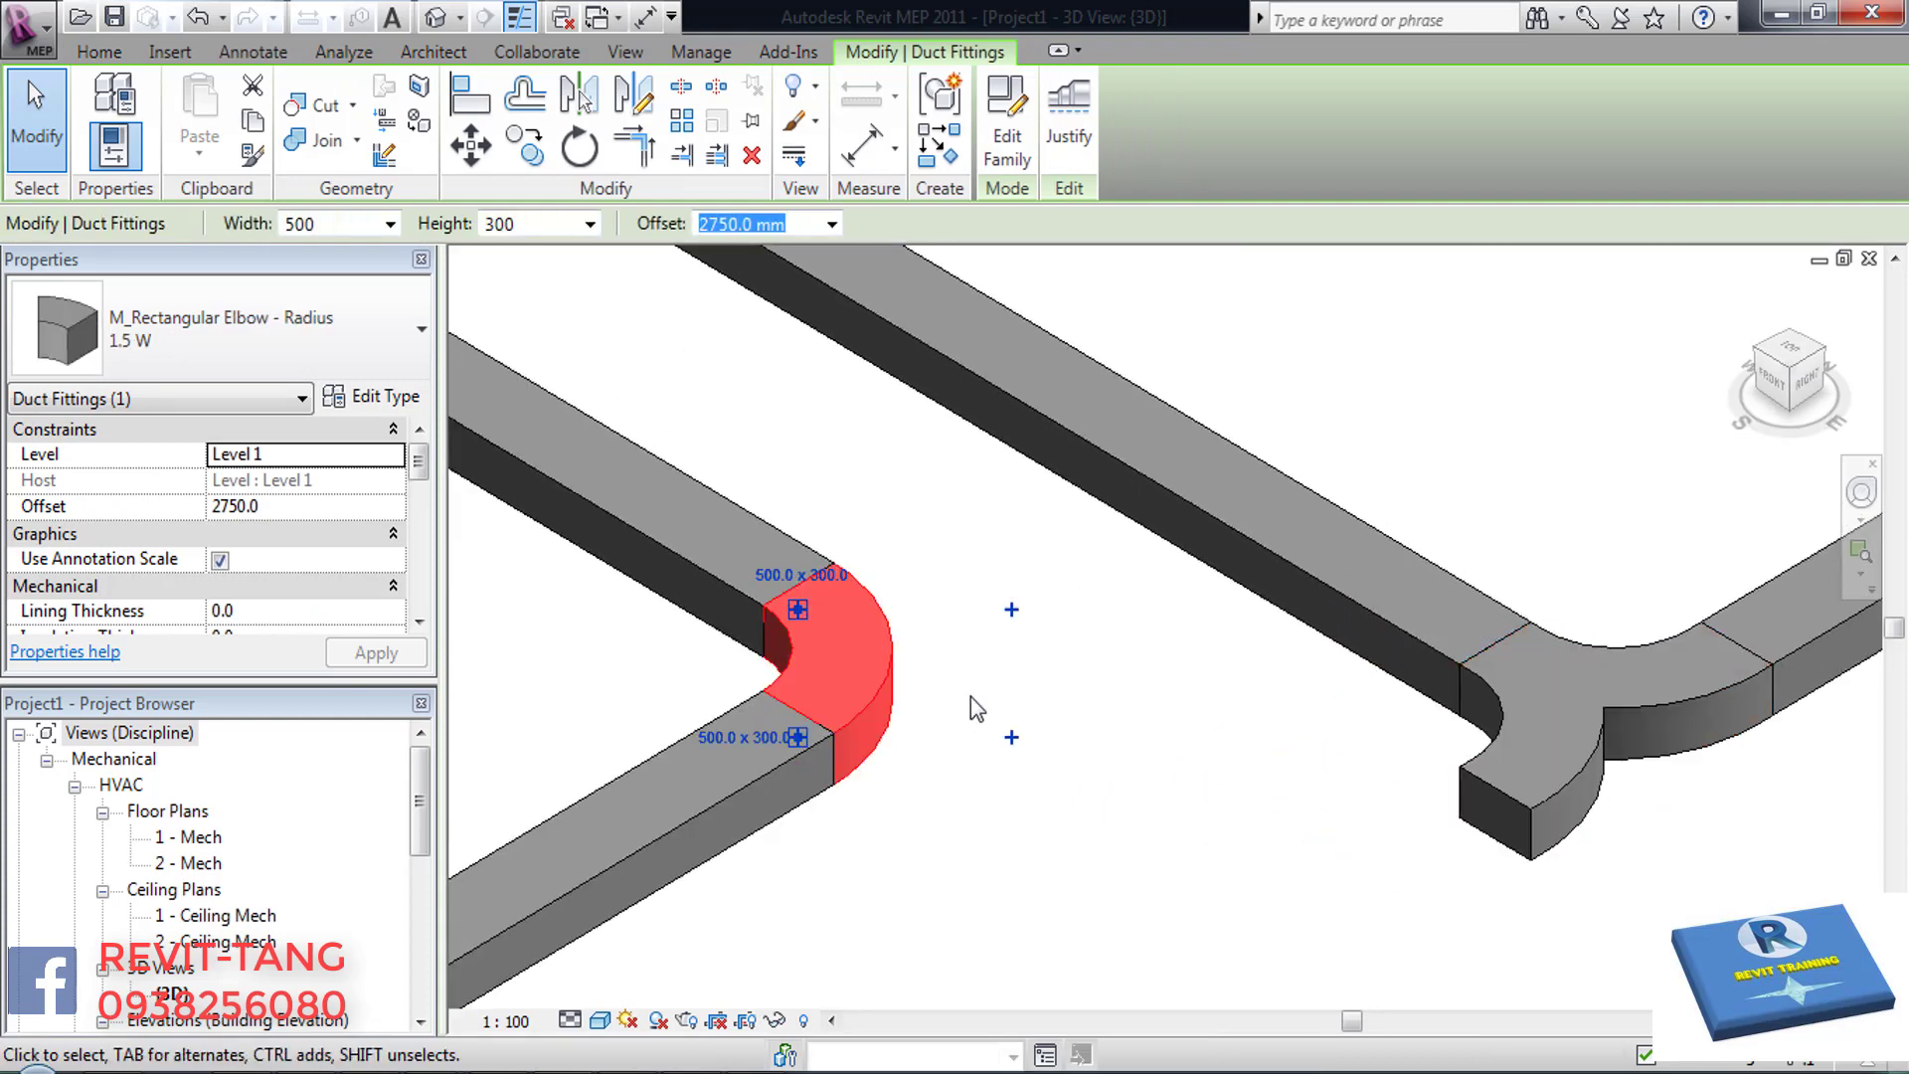
left_click(1009, 739)
- Zoom and pan to show both wyes, then pick the 1 - Mech floor plan
scroll(1029, 740, "up", 2)
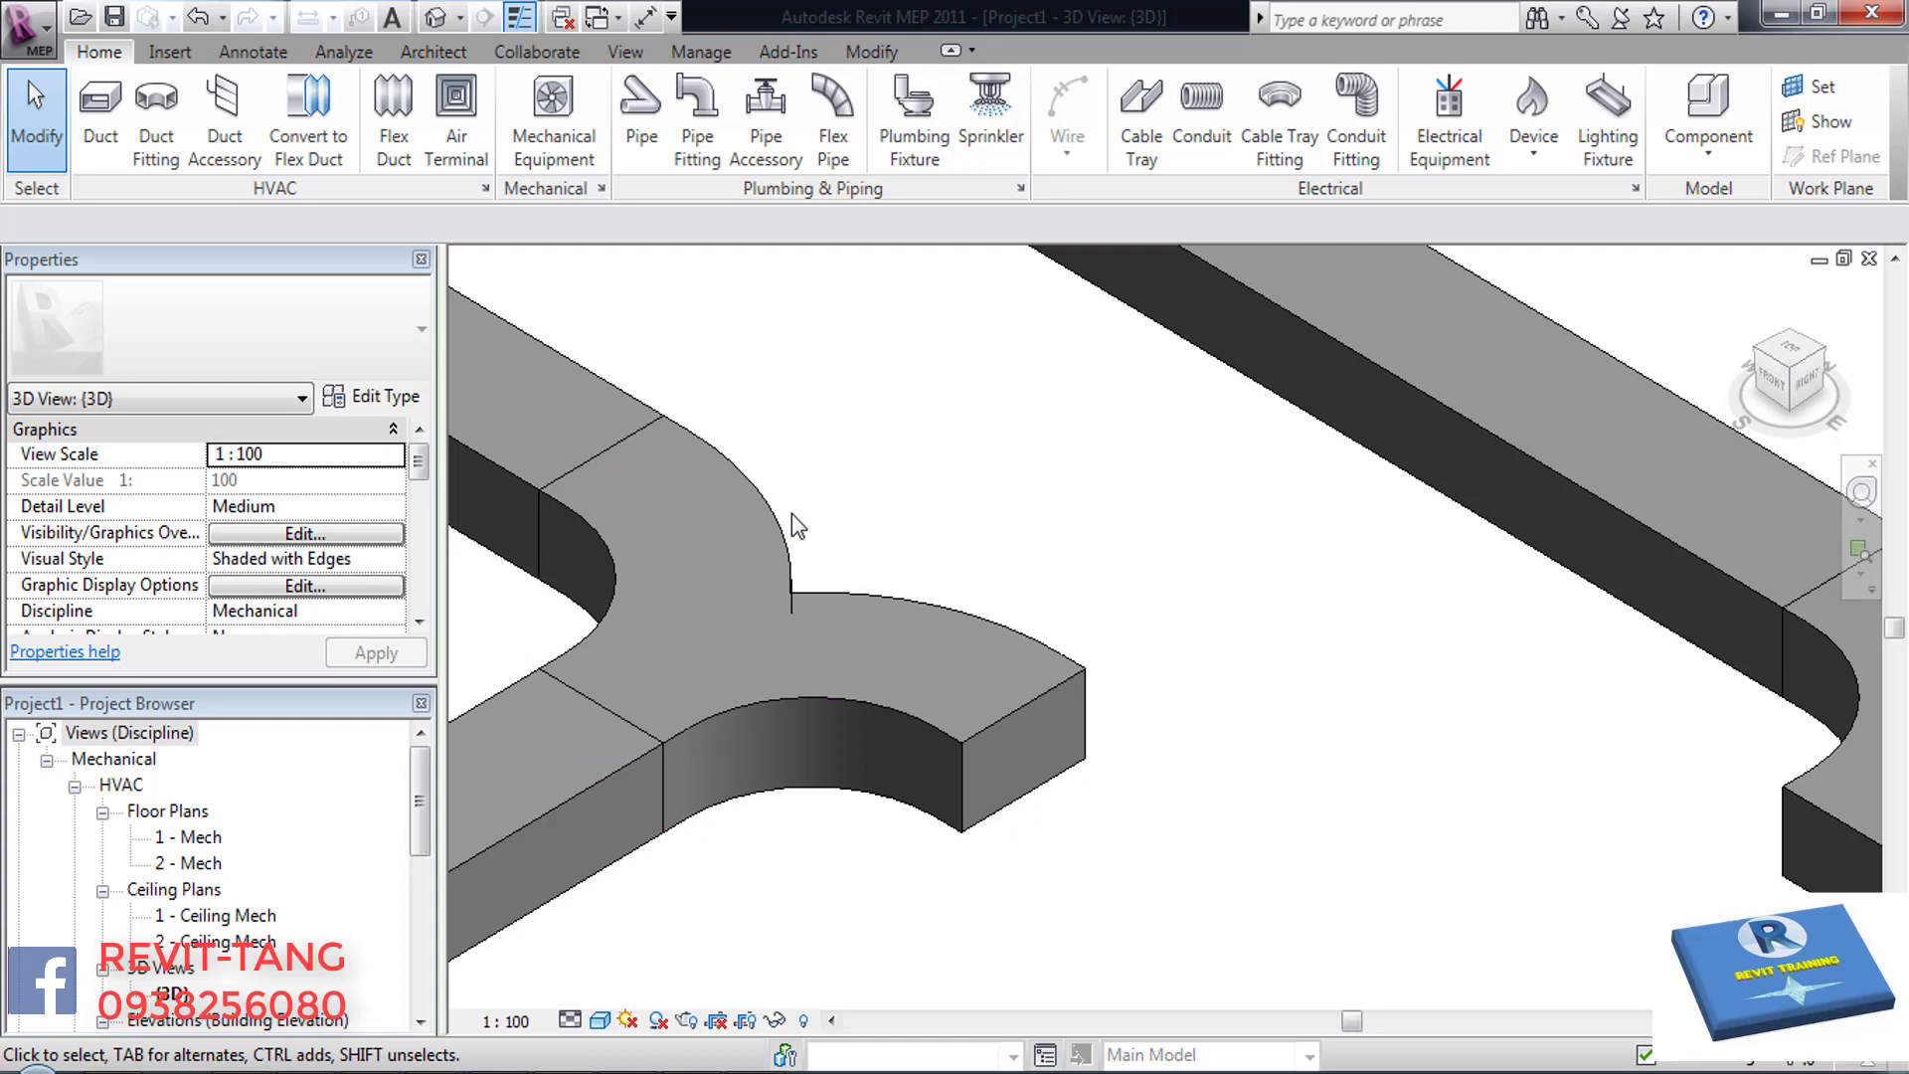
scroll(792, 513, "down", 2)
middle_click_drag(791, 513, 863, 551)
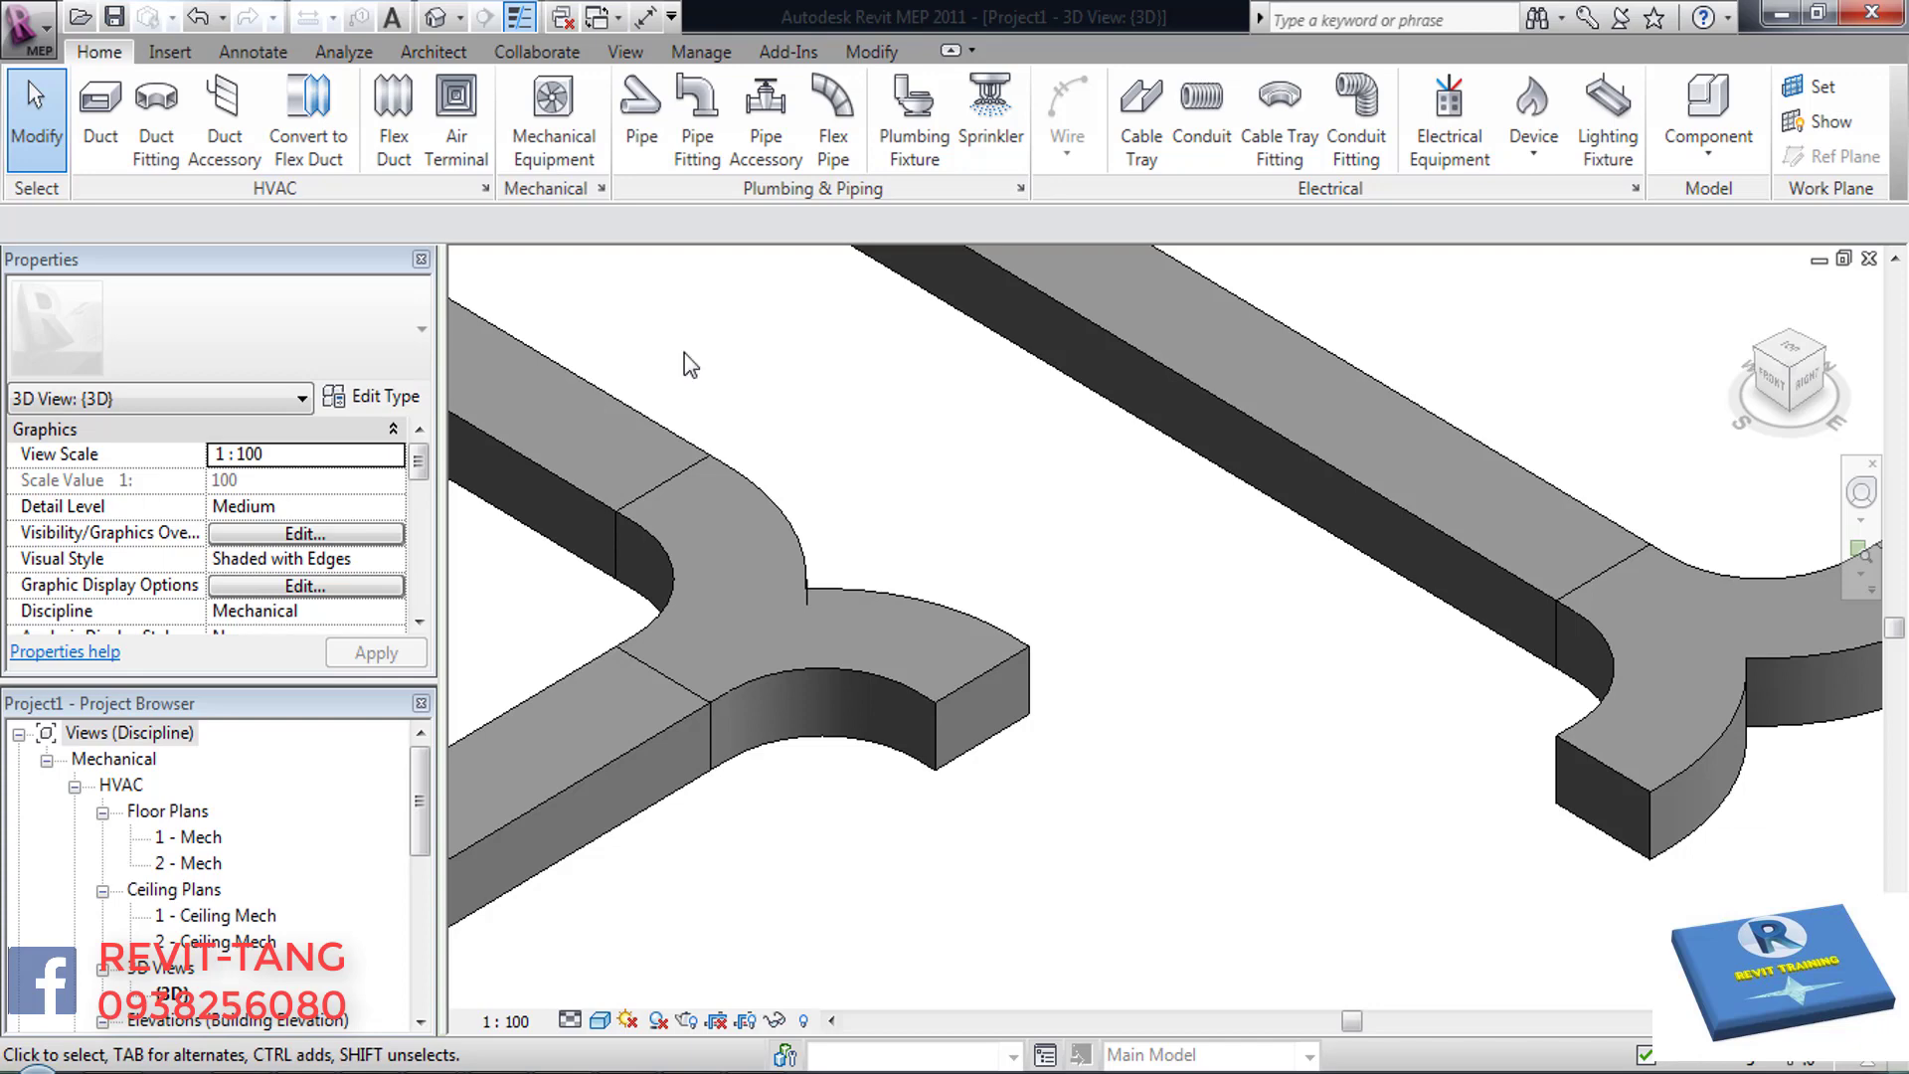
scroll(905, 600, "down", 2)
left_click(199, 837)
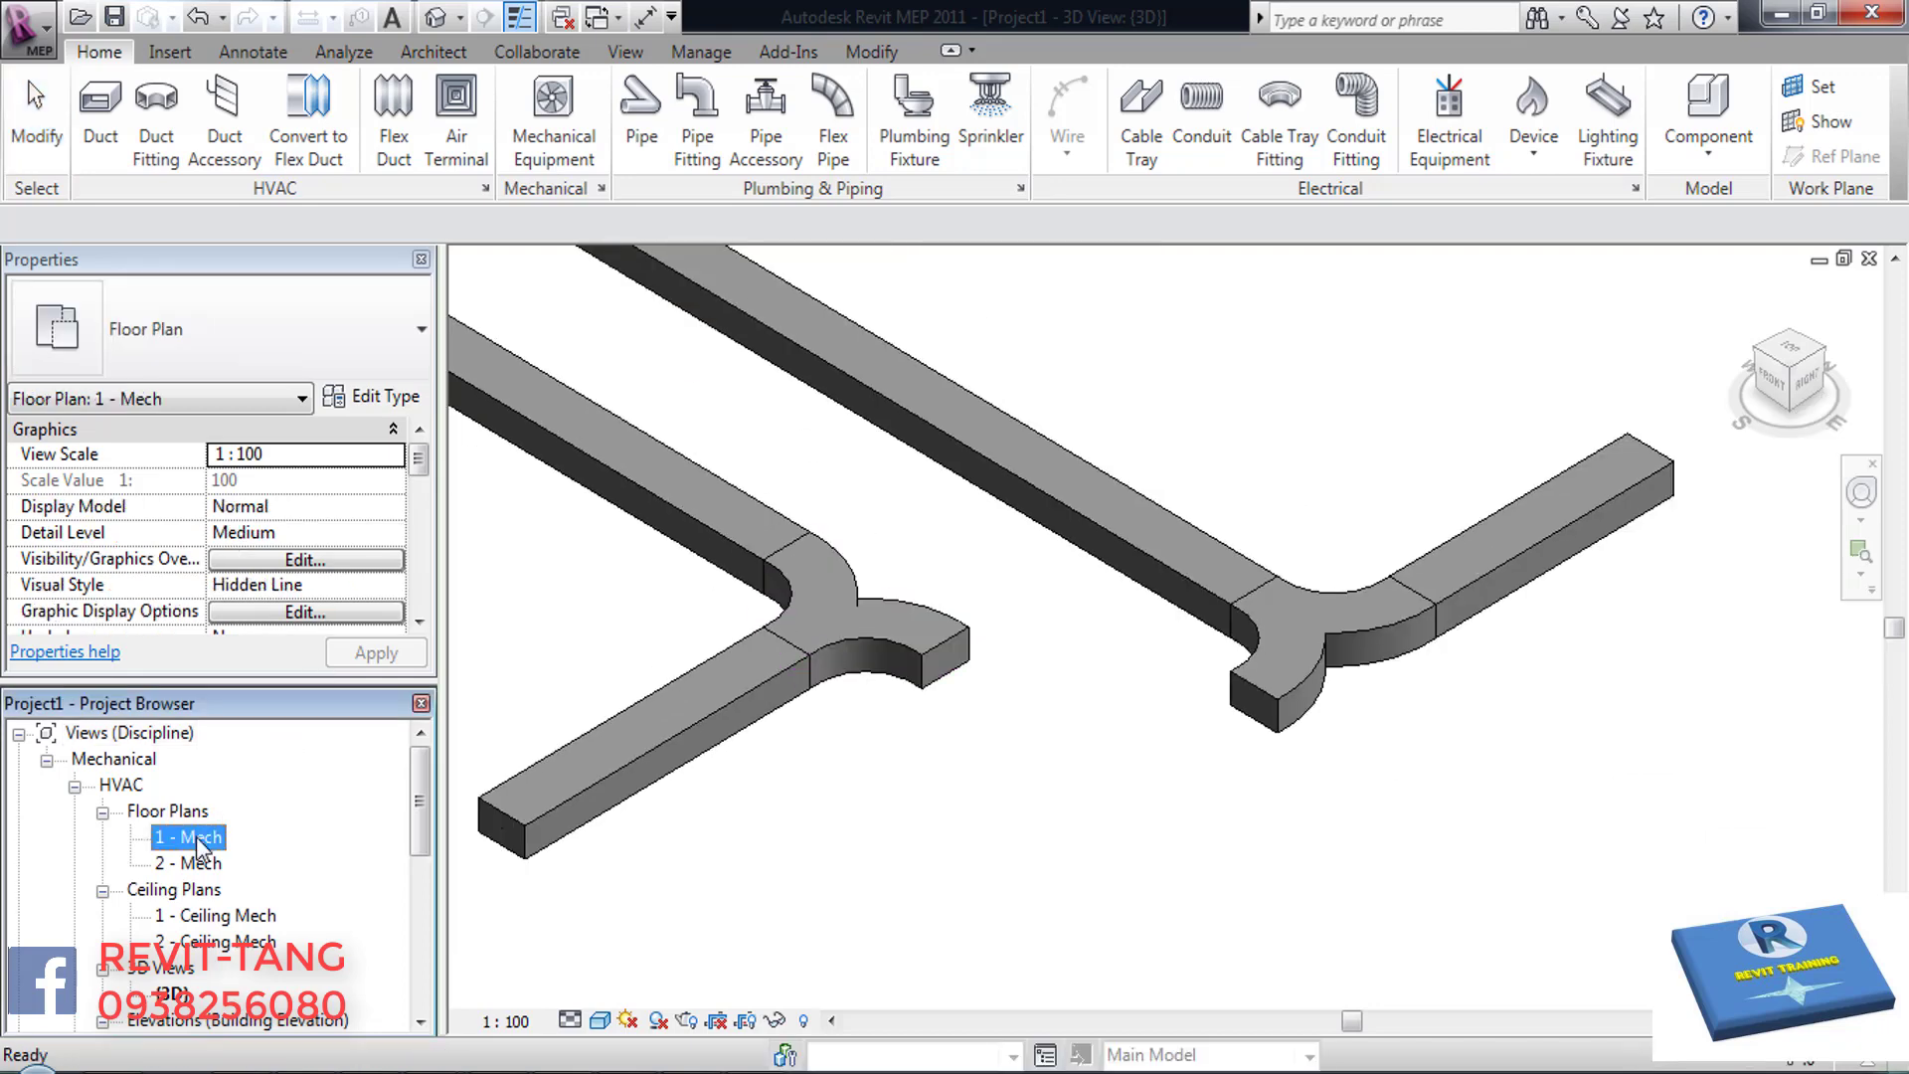
left_click(1029, 636)
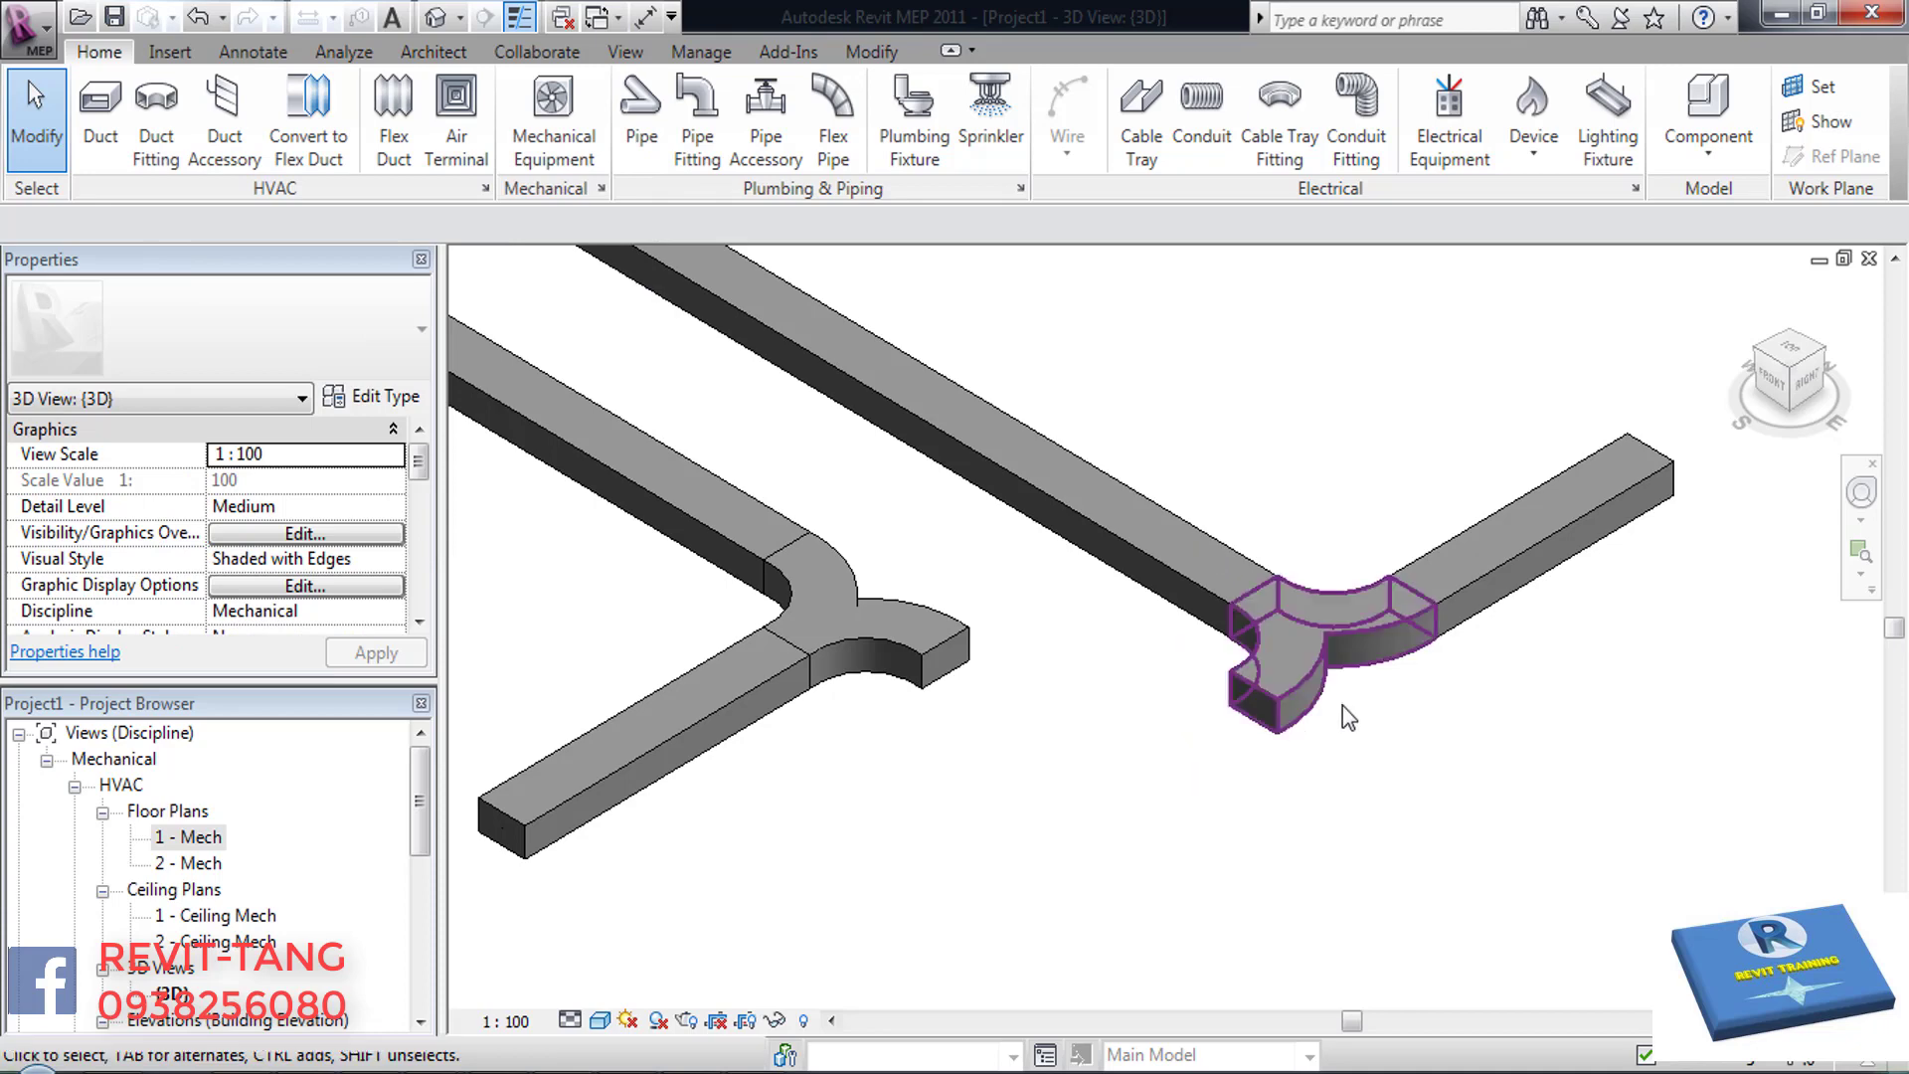
scroll(1342, 706, "up", 3)
left_click(1343, 585)
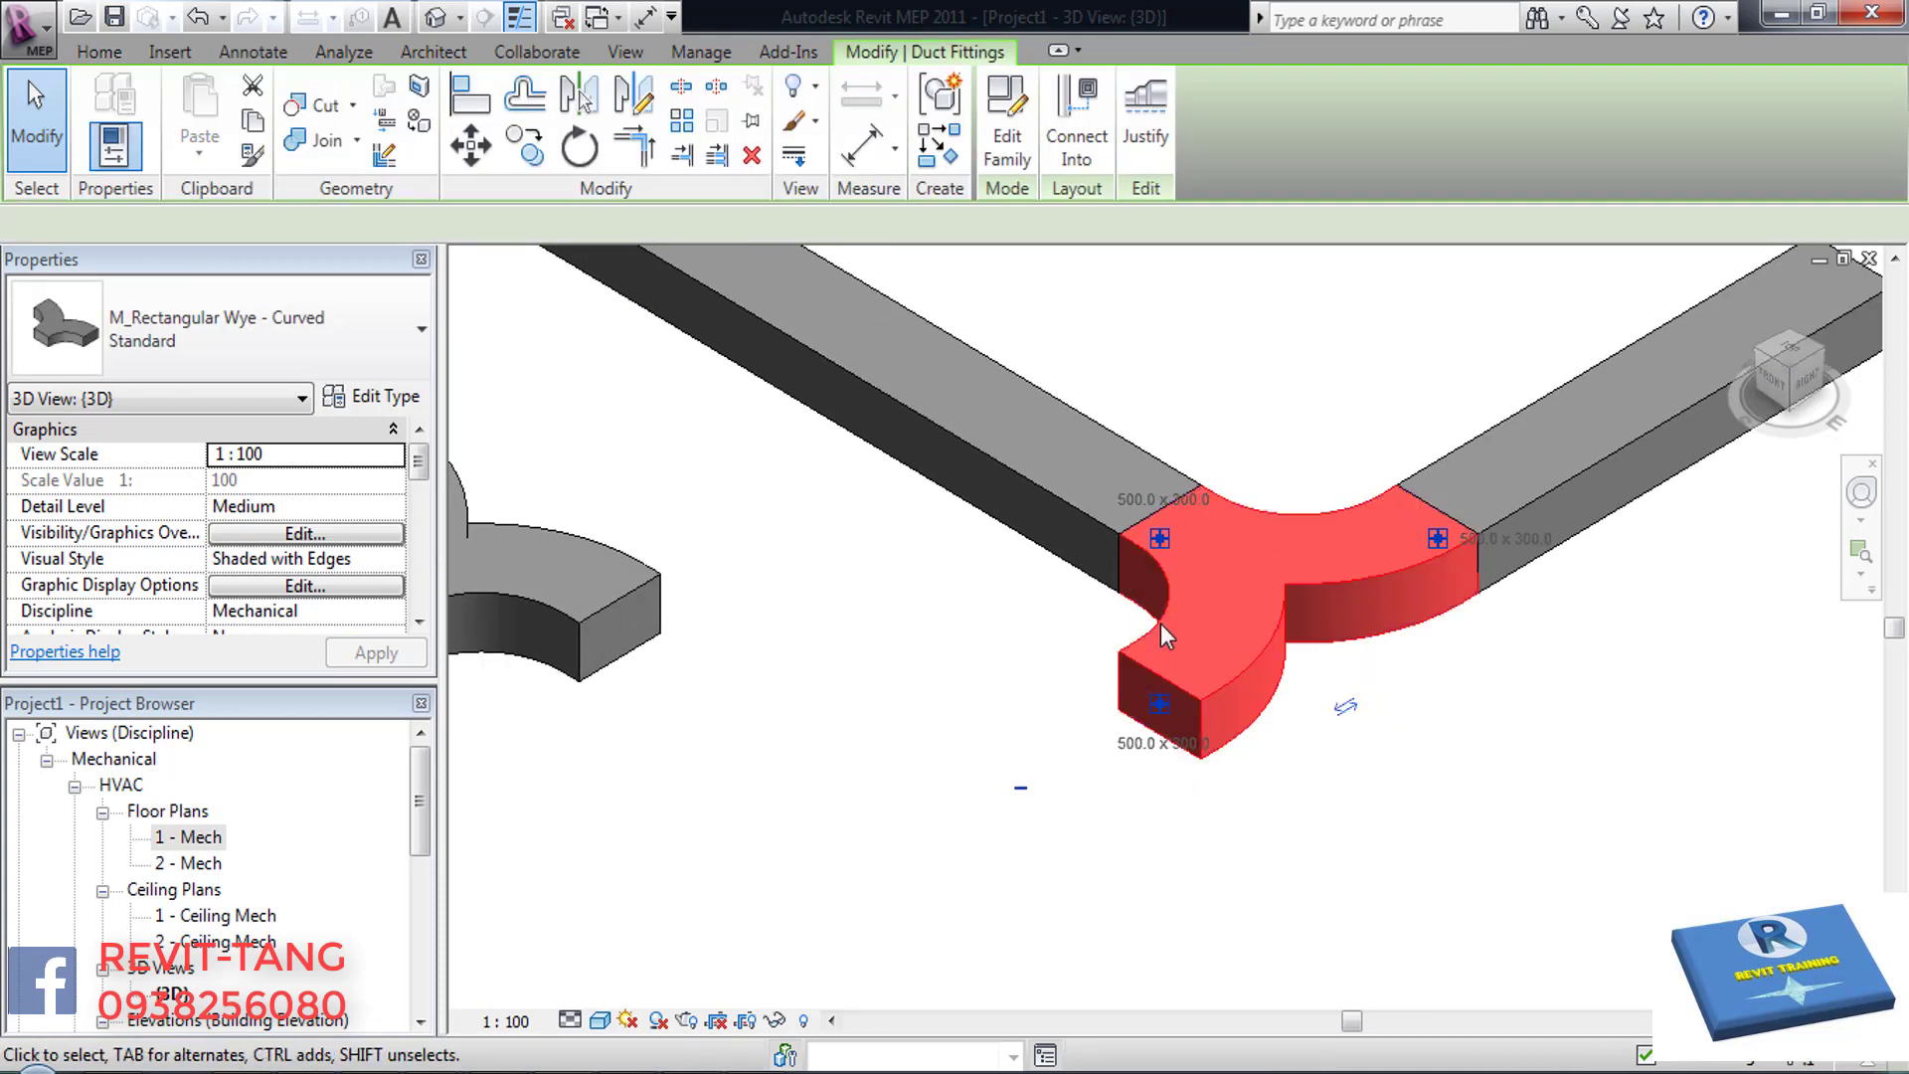
left_click_drag(379, 684, 363, 858)
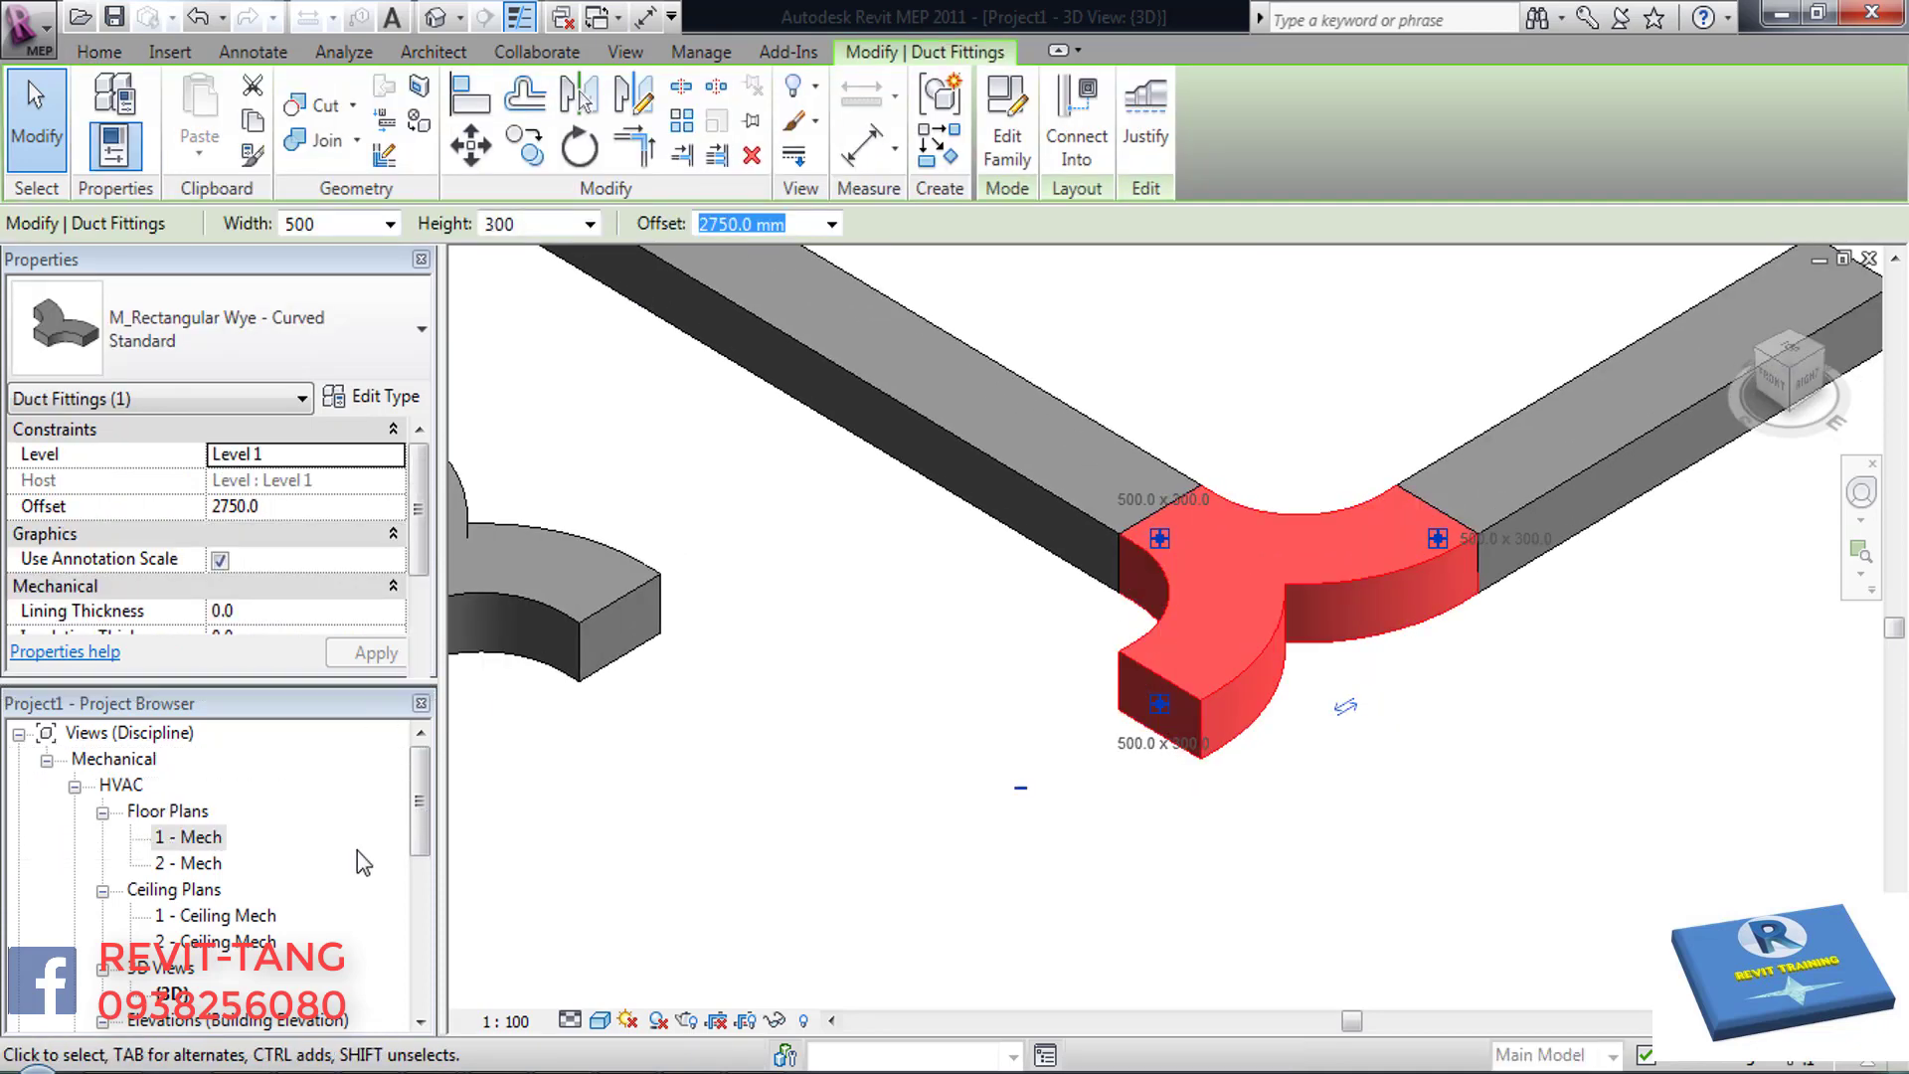
left_click_drag(419, 545, 404, 702)
scroll(402, 708, "down", 1)
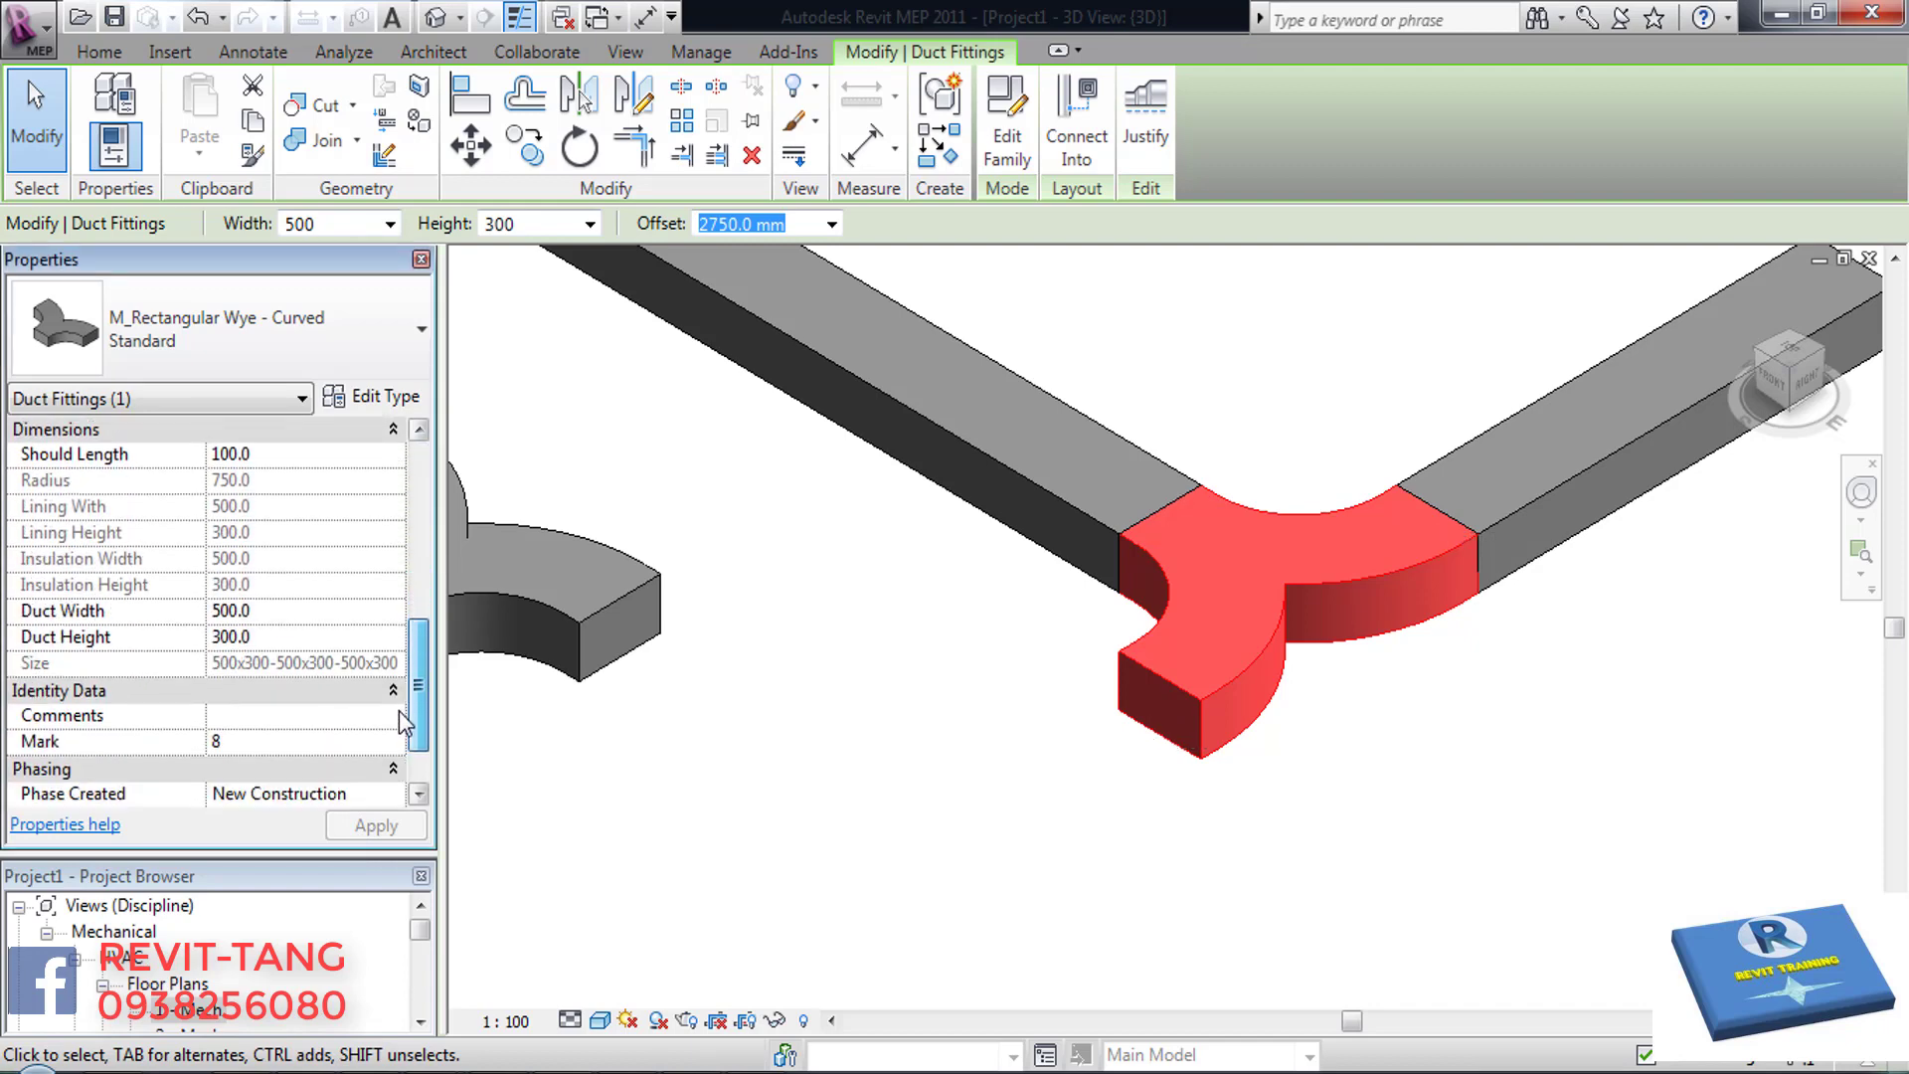
scroll(402, 708, "down", 1)
scroll(397, 736, "down", 1)
left_click(353, 690)
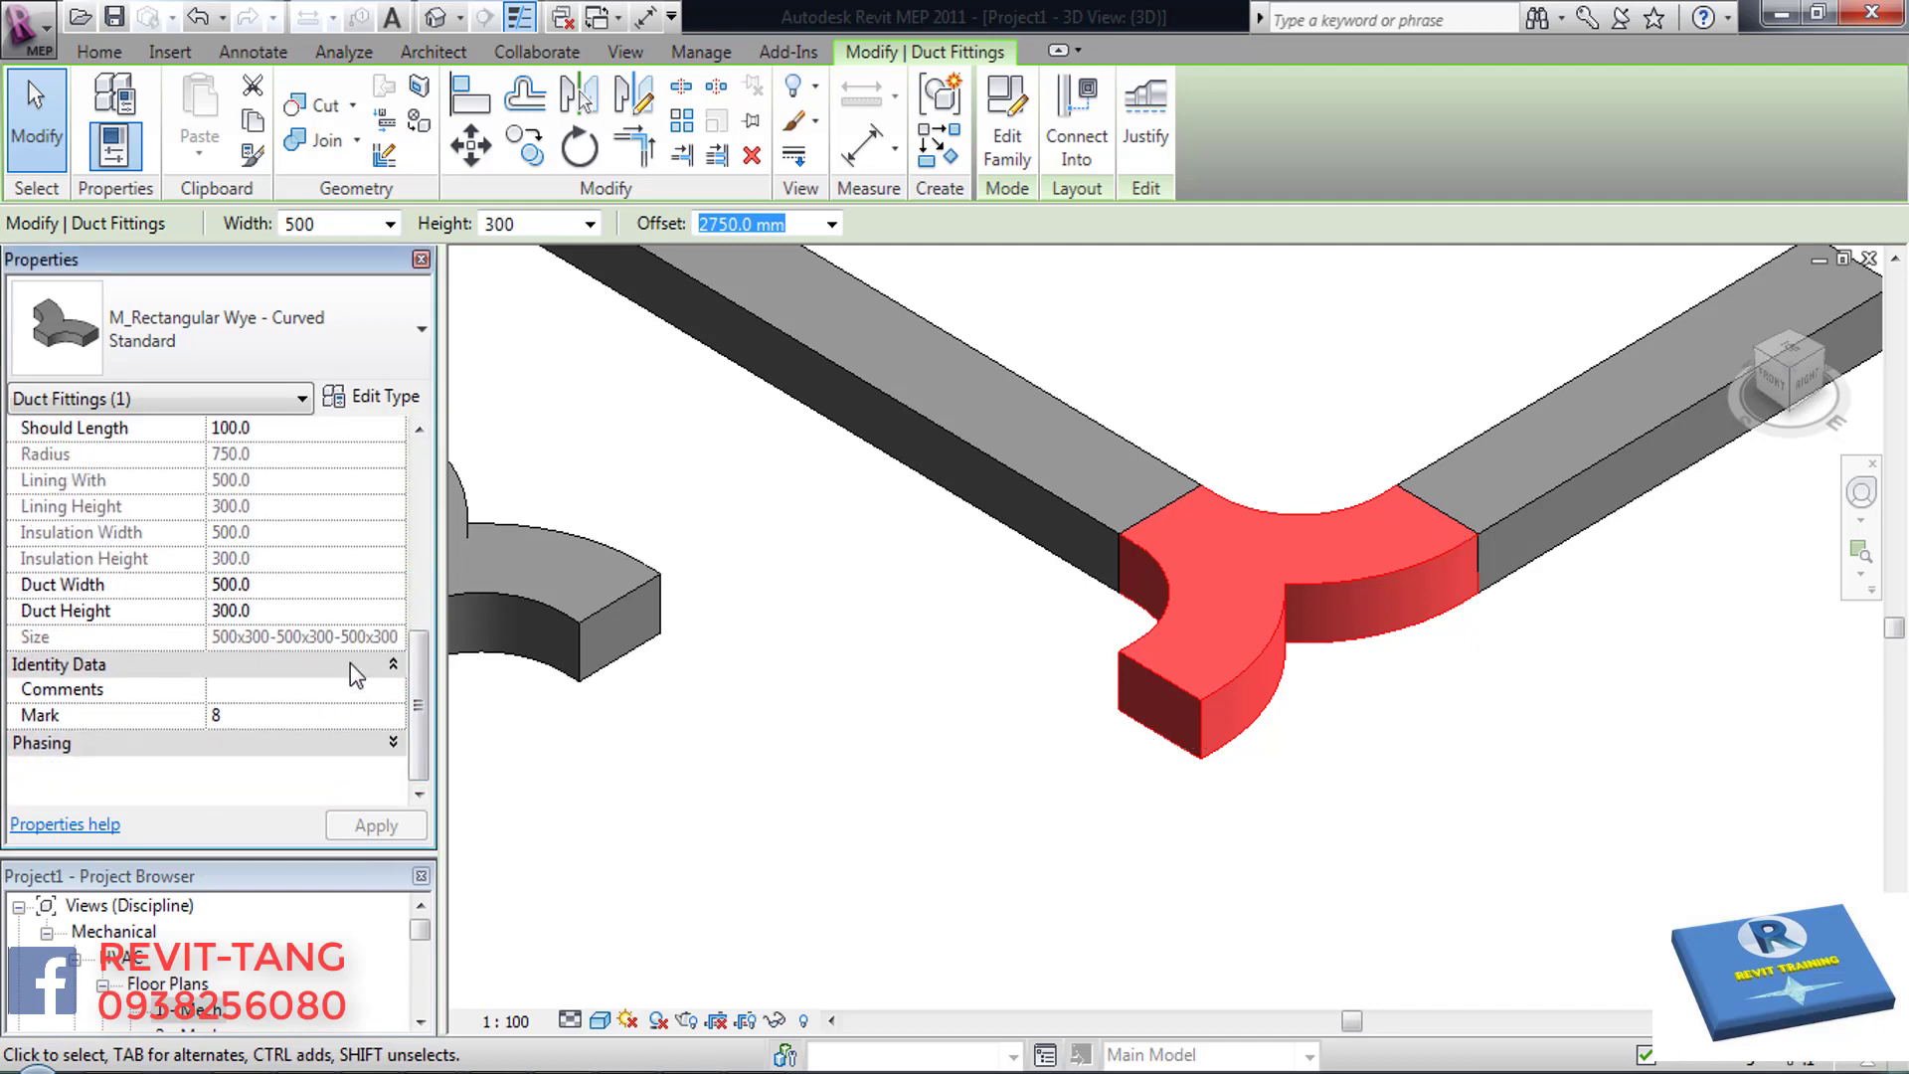
left_click(267, 637)
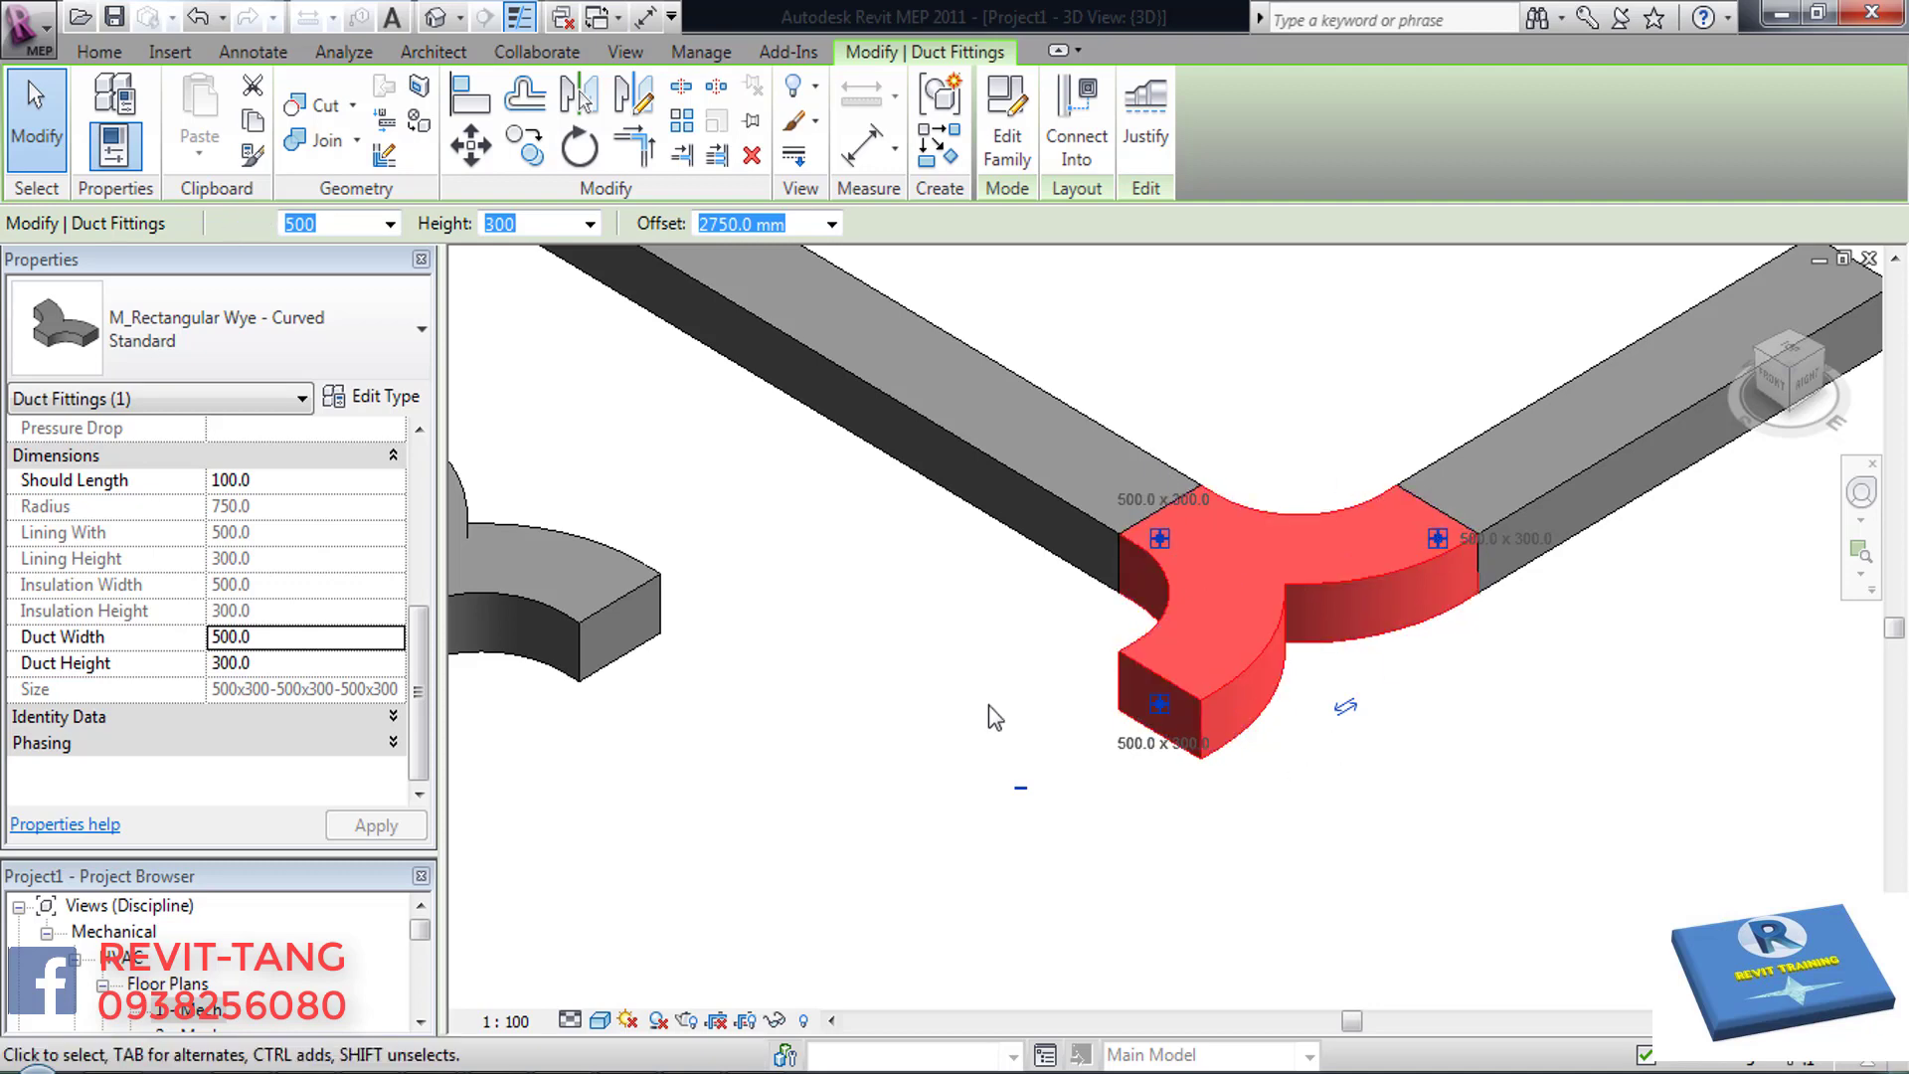
left_click(958, 604)
middle_click_drag(1416, 786, 1326, 754)
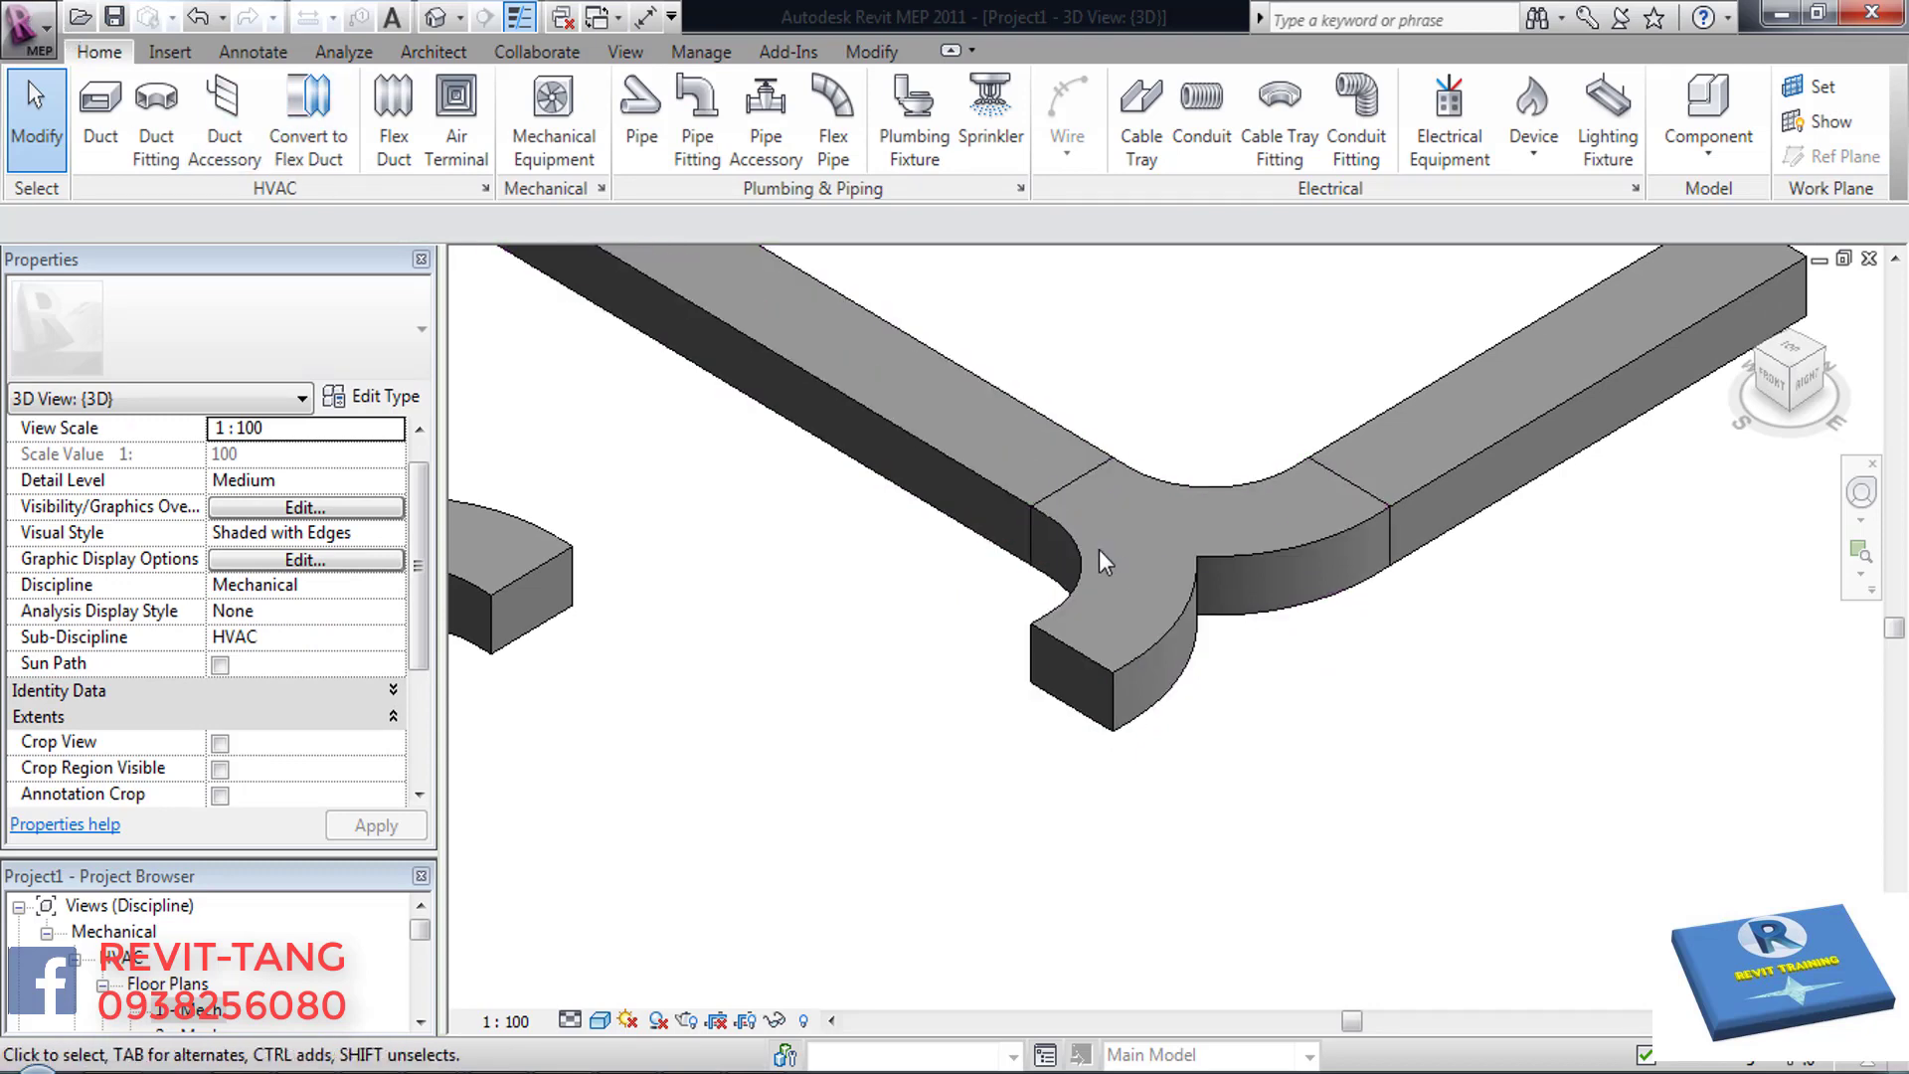
left_click(1113, 504)
- Edit the wye's family, orbit its 3D view, and expand the family's Views list
left_click(1069, 114)
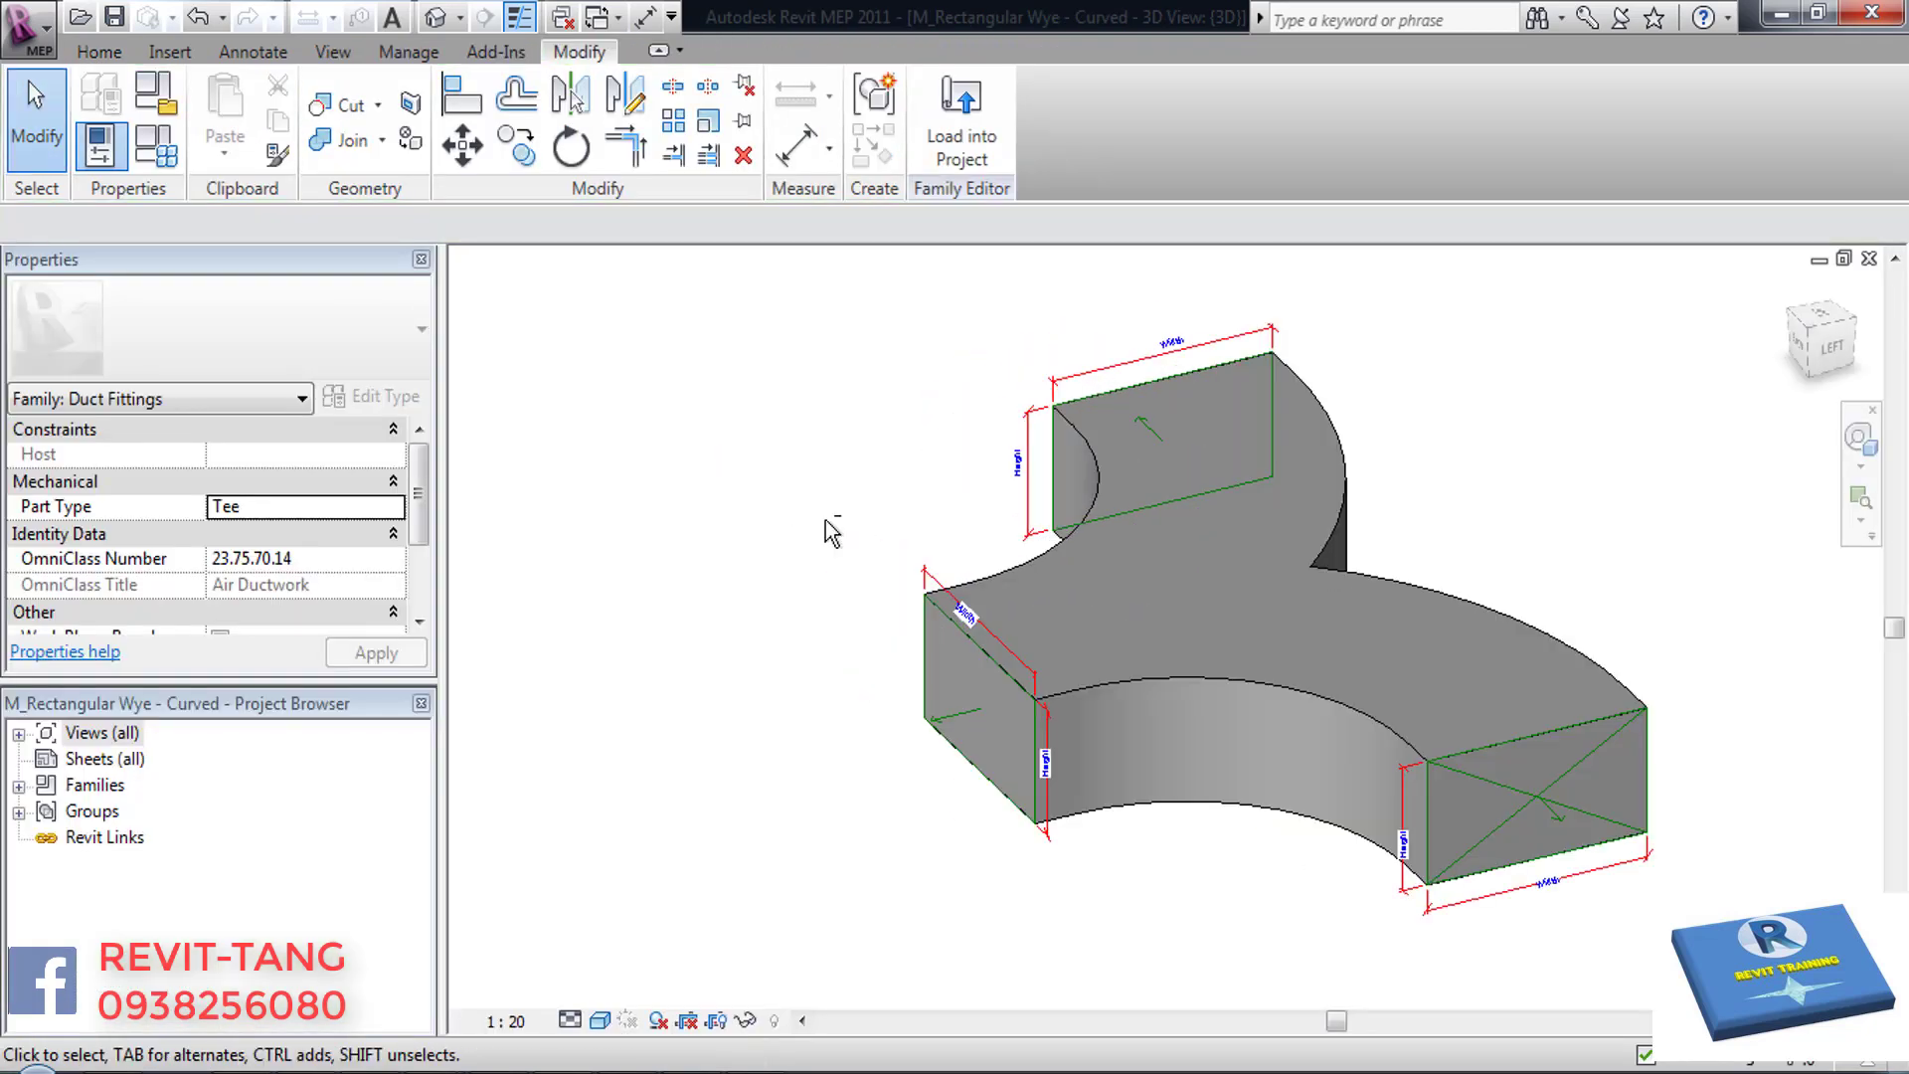
mouse_move(831, 533)
middle_mouse_down("shift")
mouse_move(1083, 543)
mouse_move(931, 599)
middle_mouse_up("shift")
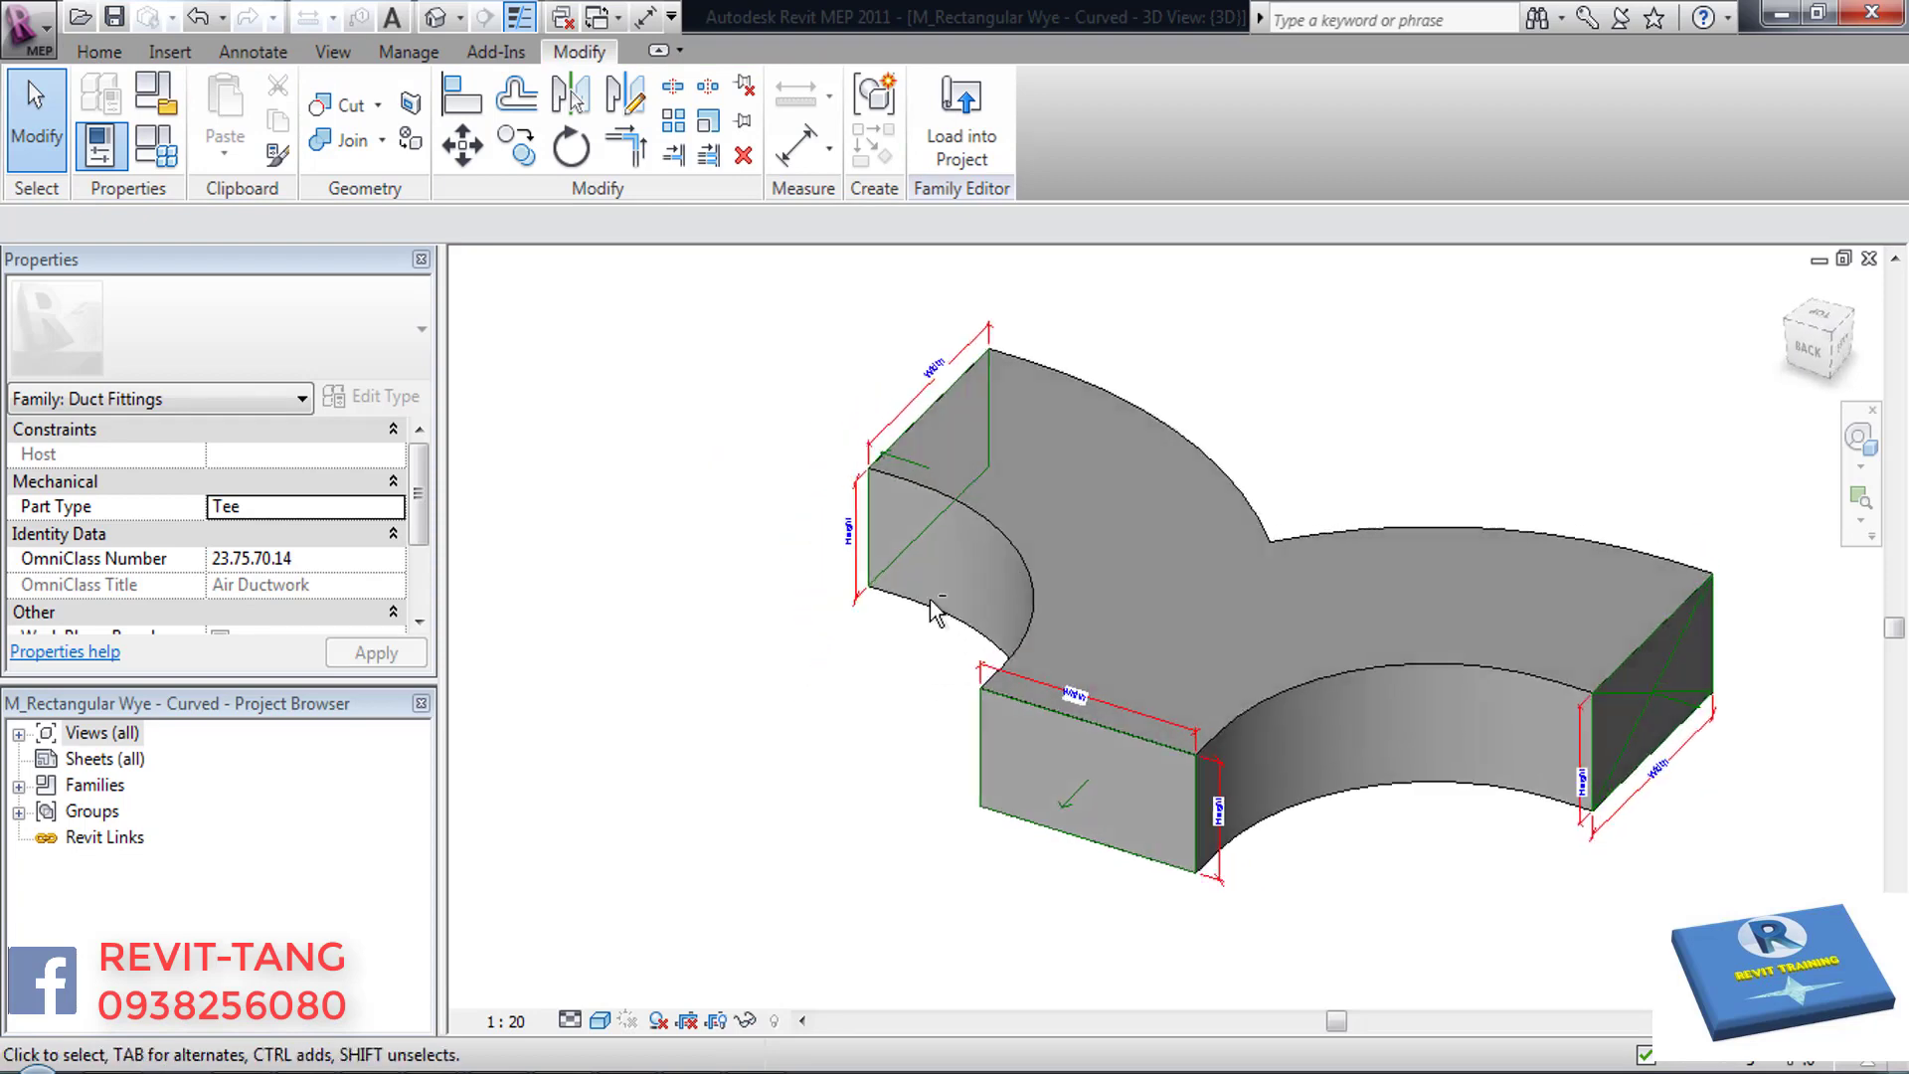
double_click(100, 733)
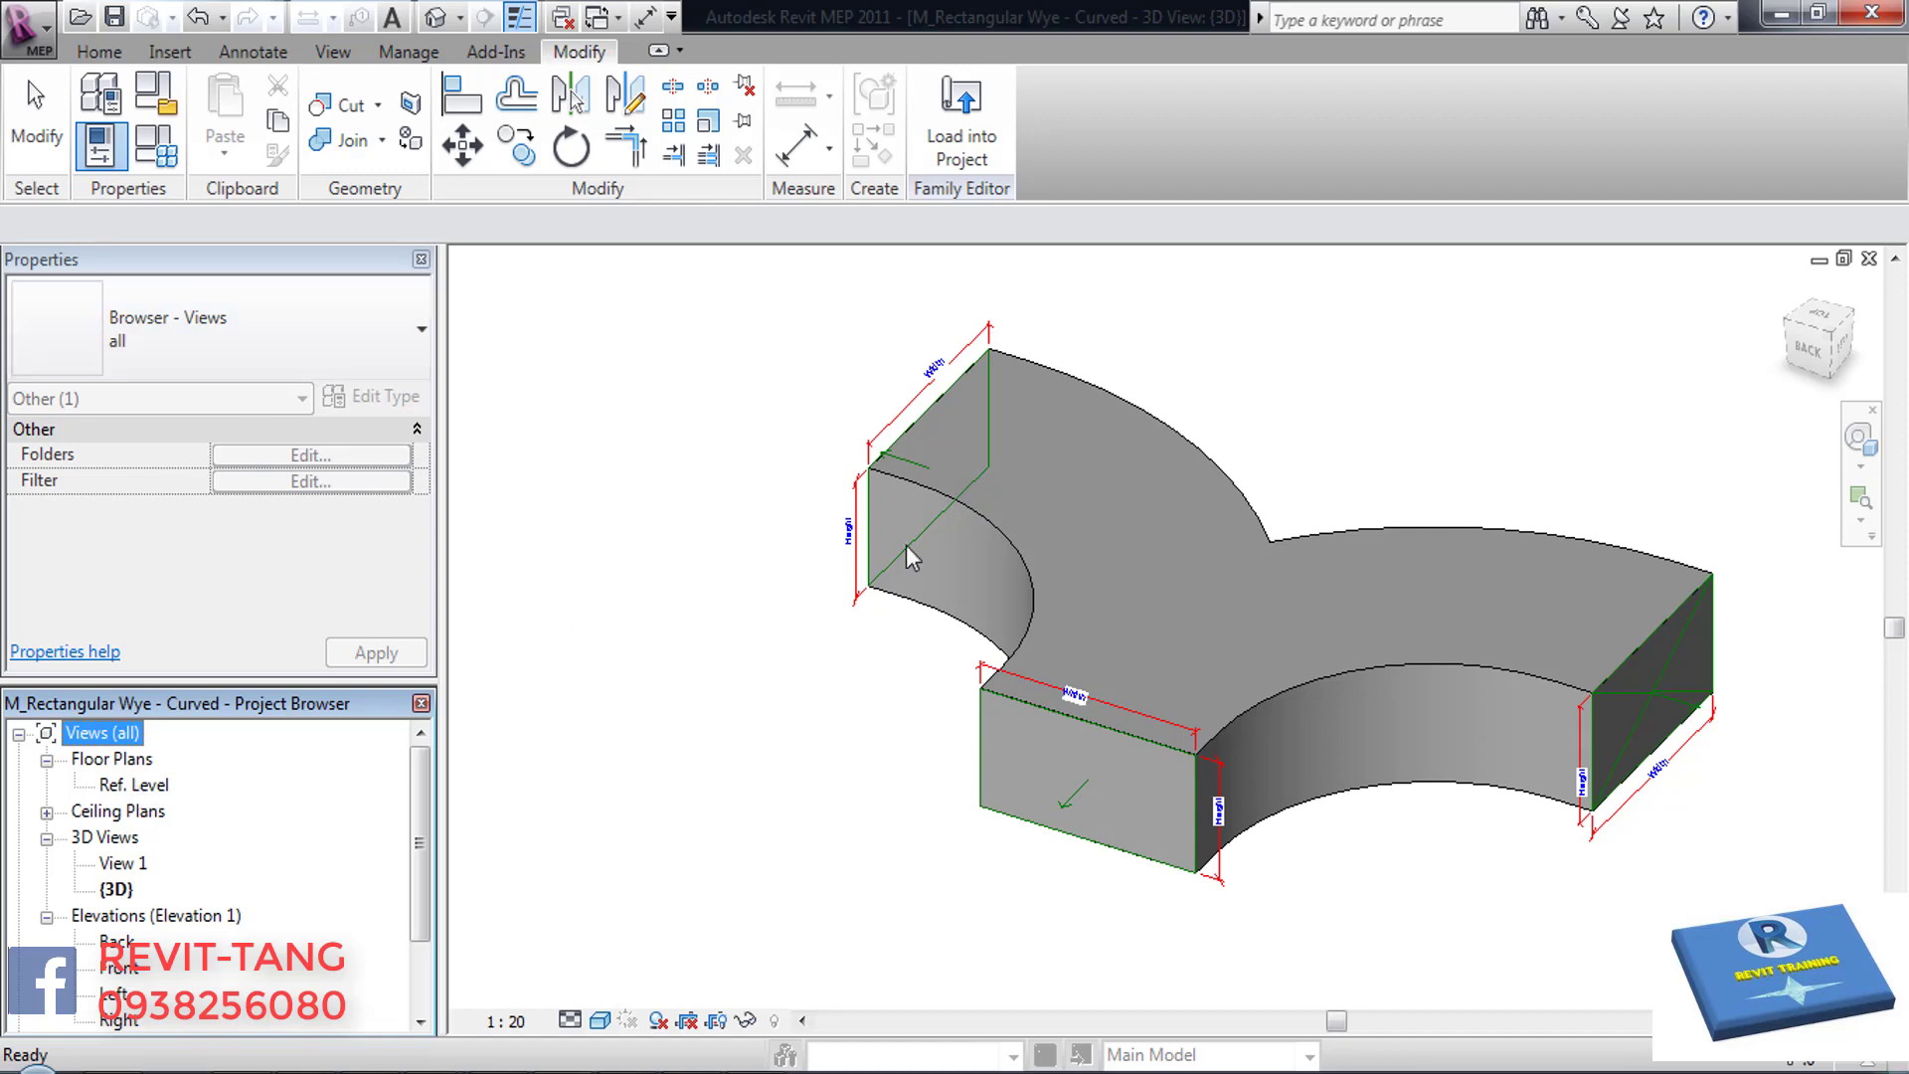
left_click(1101, 587)
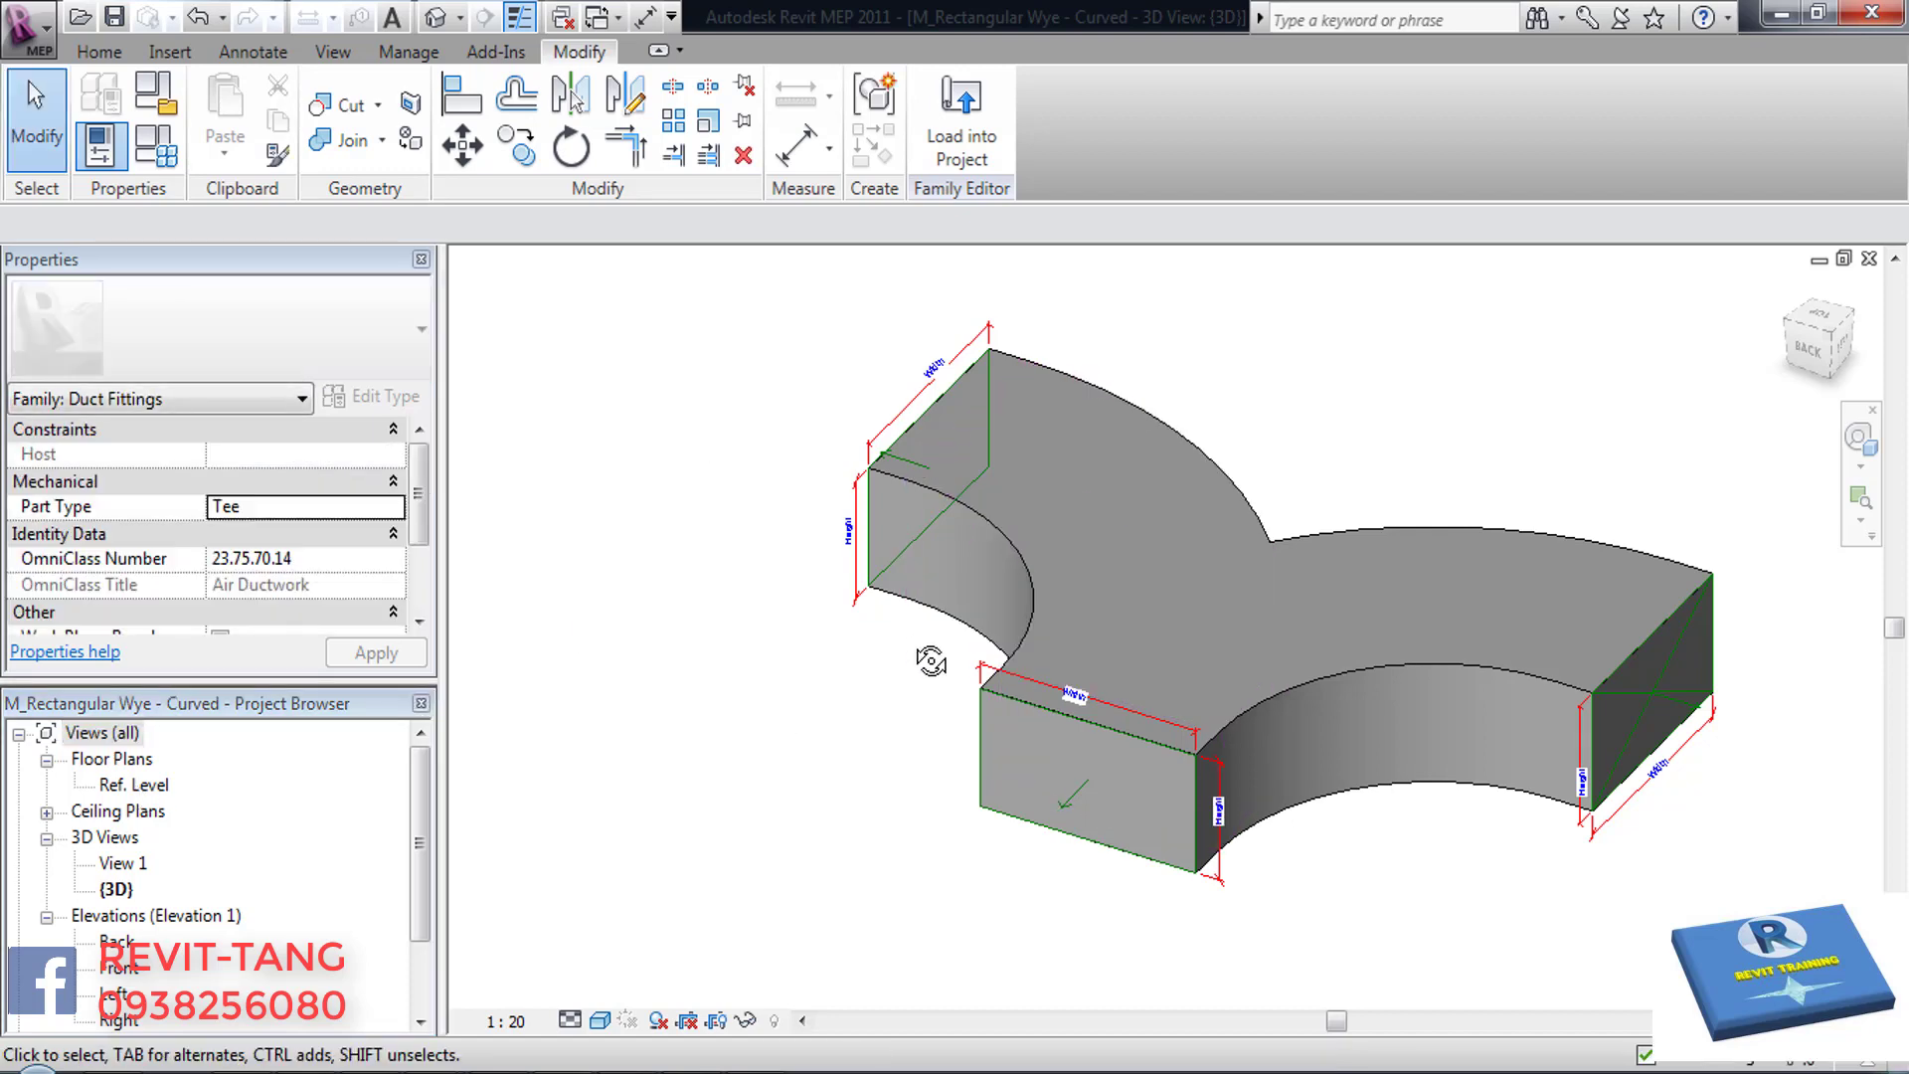
middle_click_drag(929, 658, 895, 643, "shift")
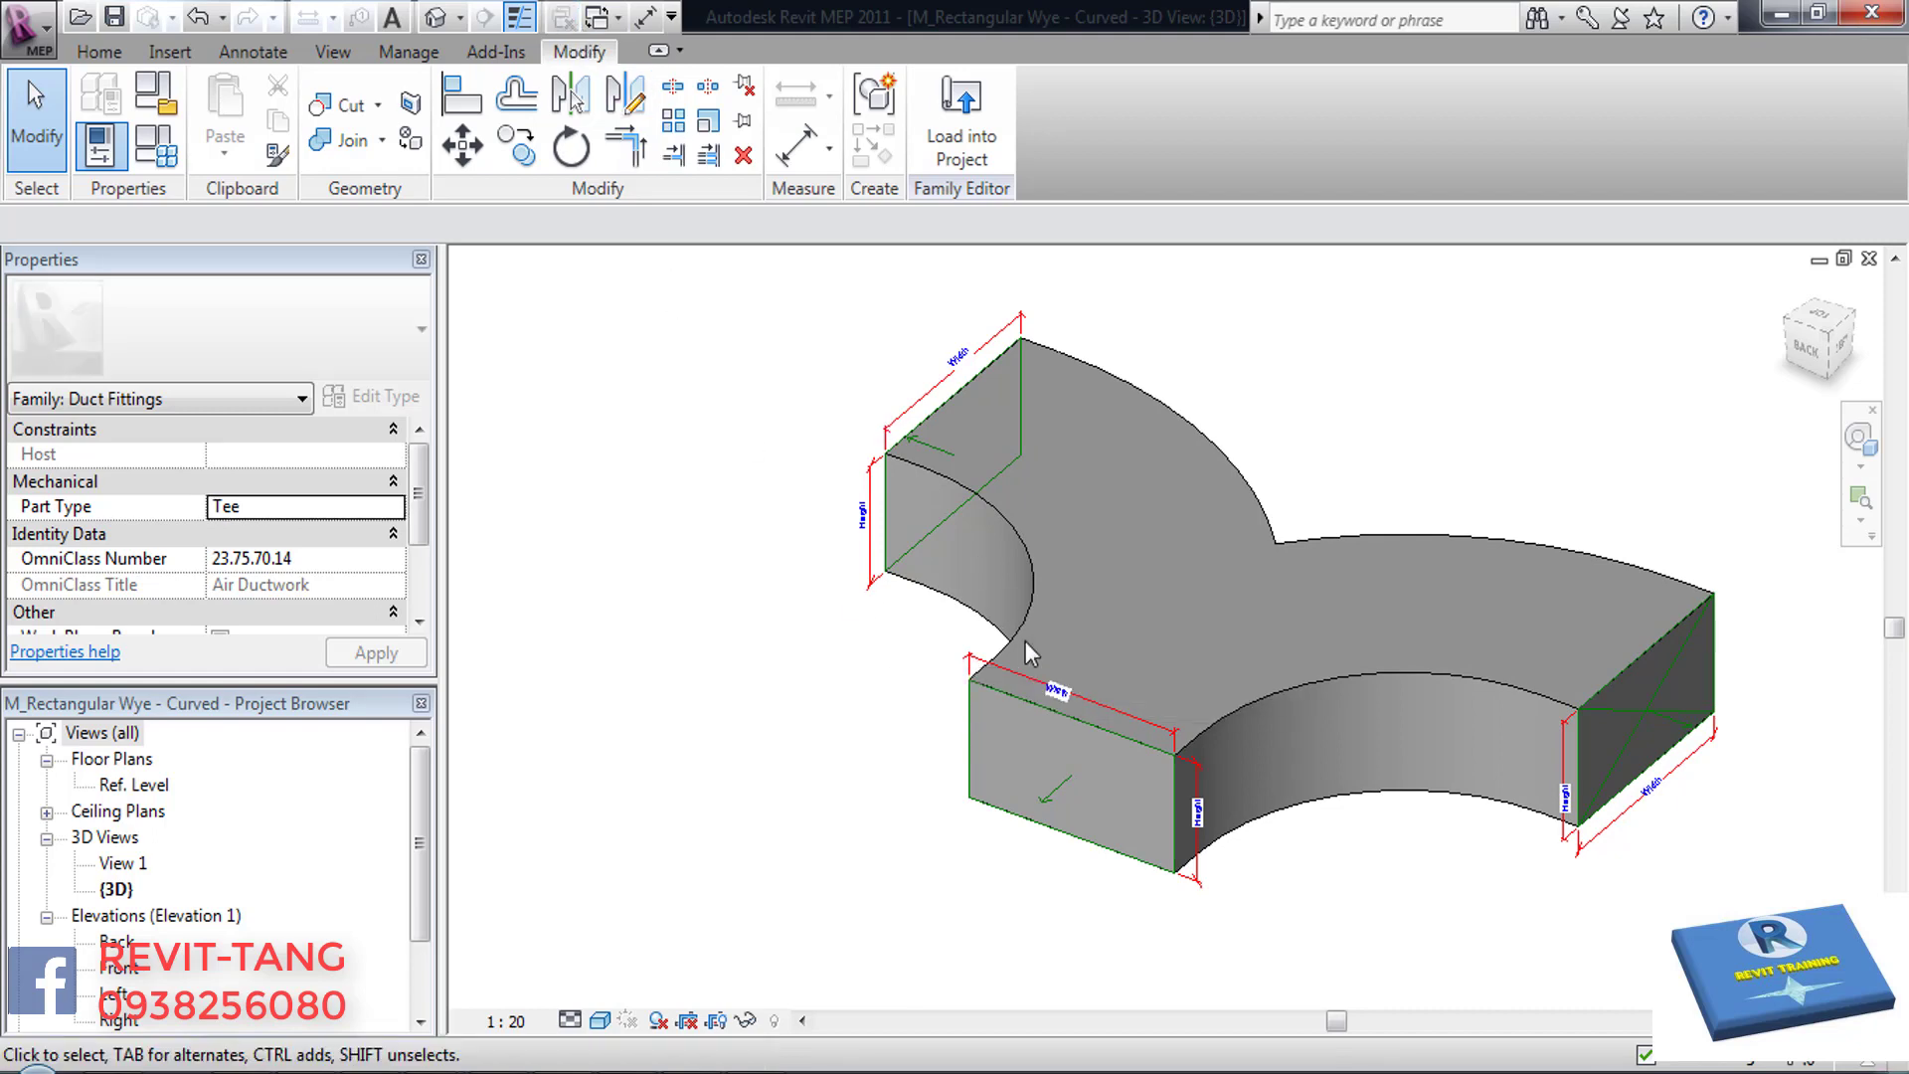
- Link the branch connector's width to Duct Width and height to Duct Height
left_click(873, 527)
mouse_move(789, 574)
middle_mouse_down("shift")
mouse_move(1023, 596)
mouse_move(1070, 563)
middle_mouse_up("shift")
scroll(905, 482, "up", 3)
left_click(907, 478)
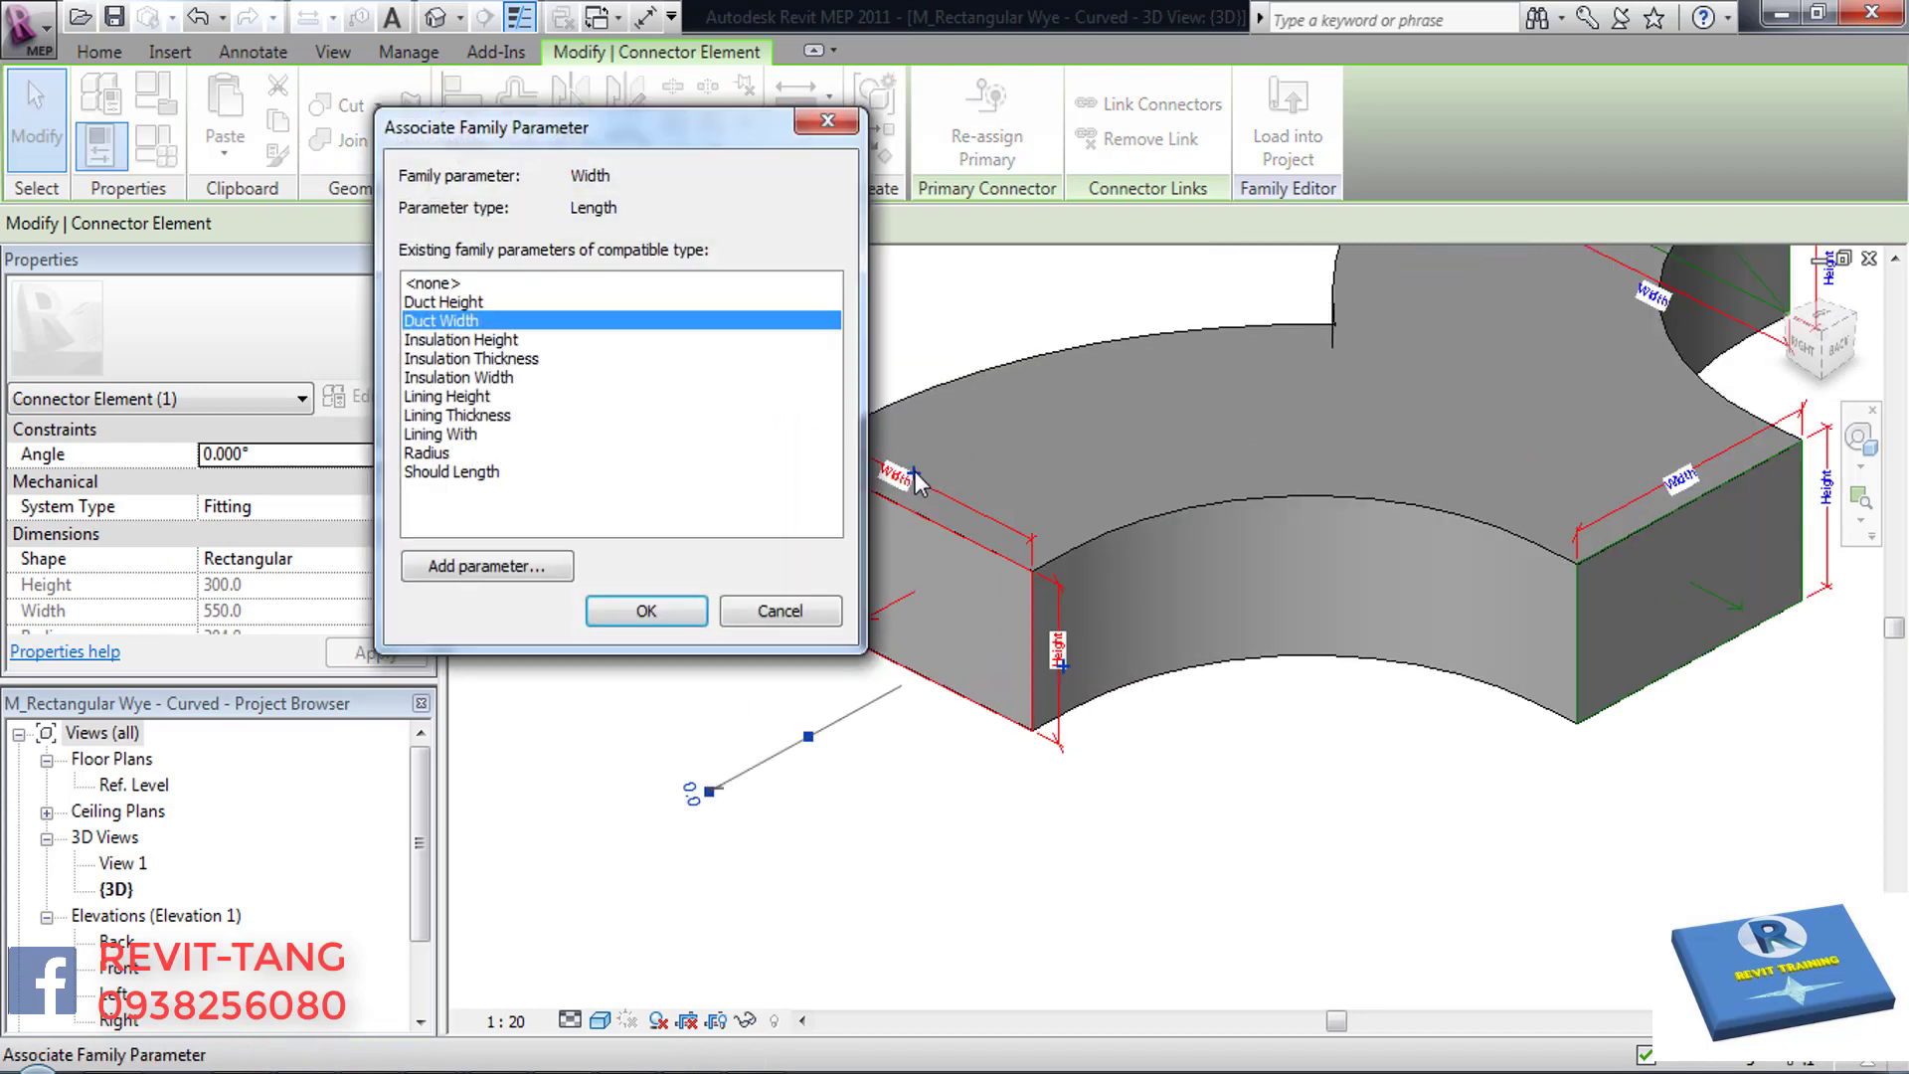
left_click(642, 610)
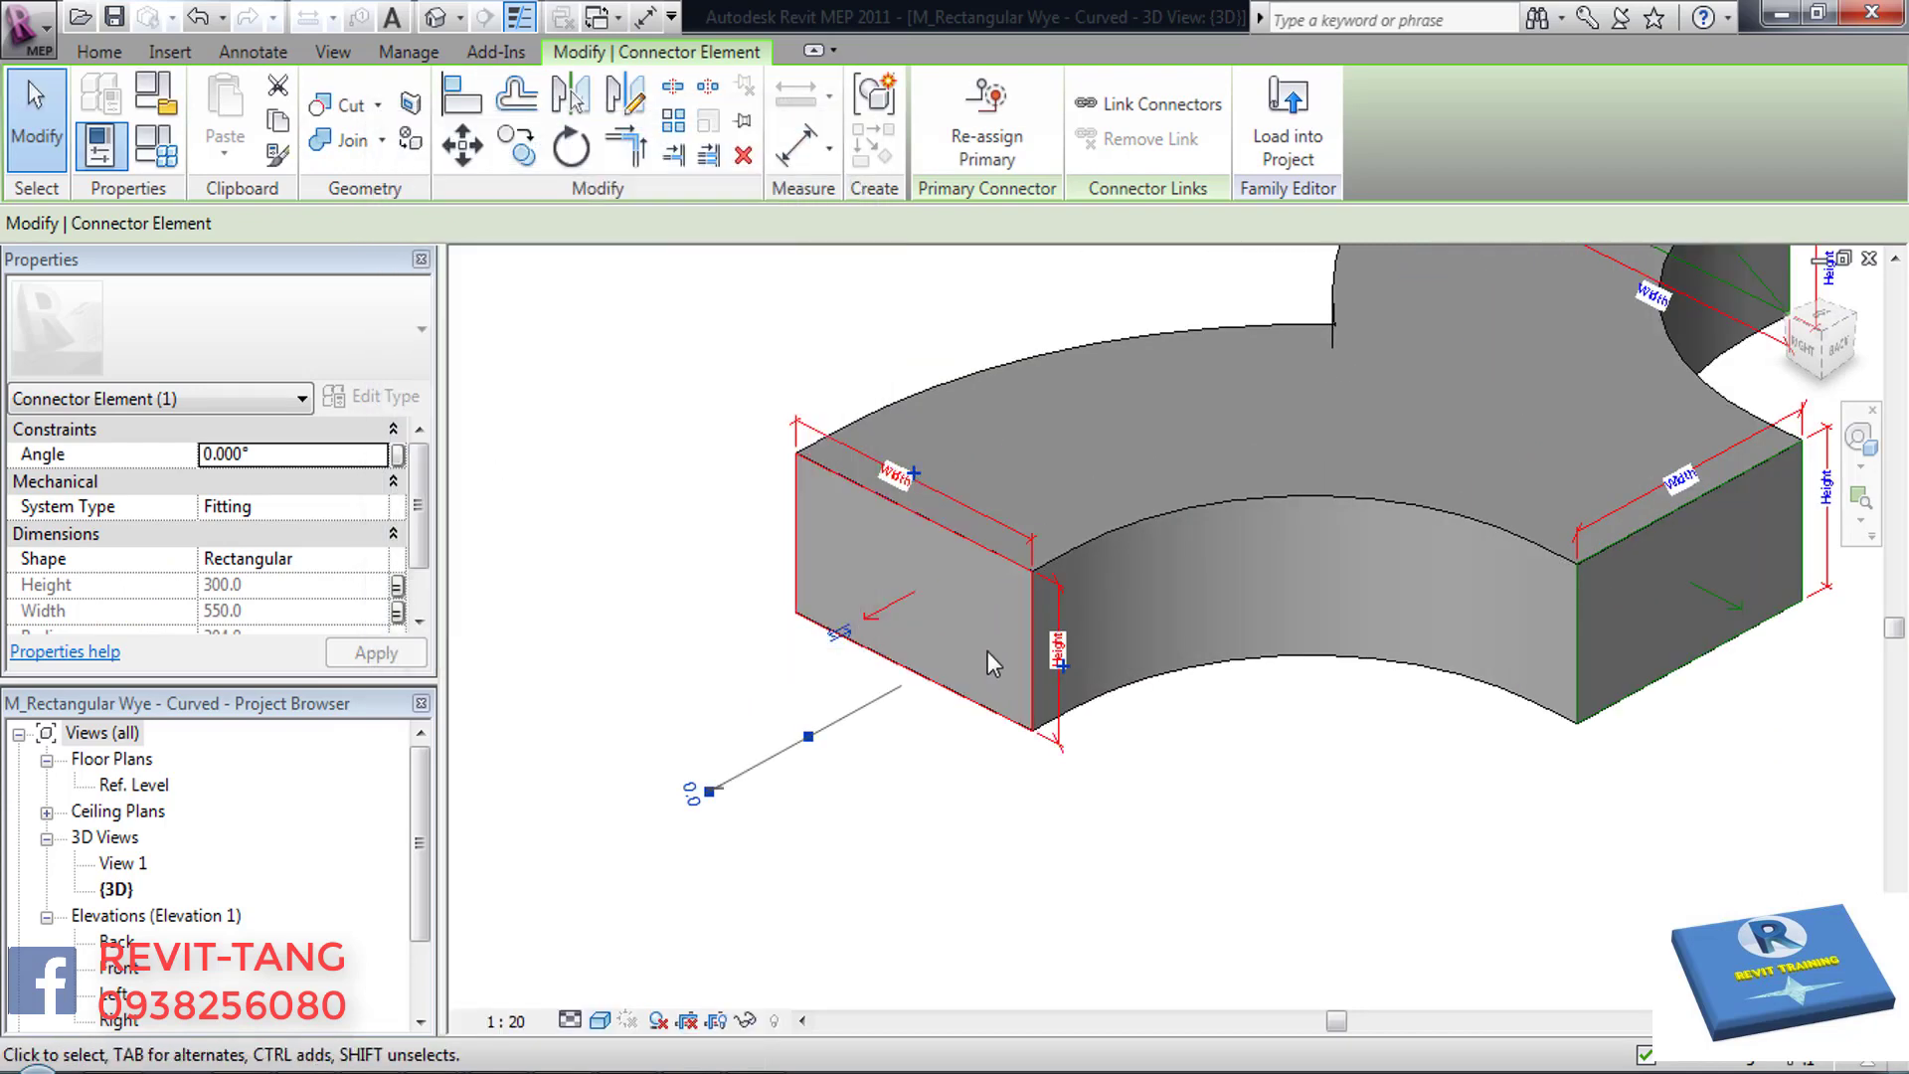
left_click(1060, 658)
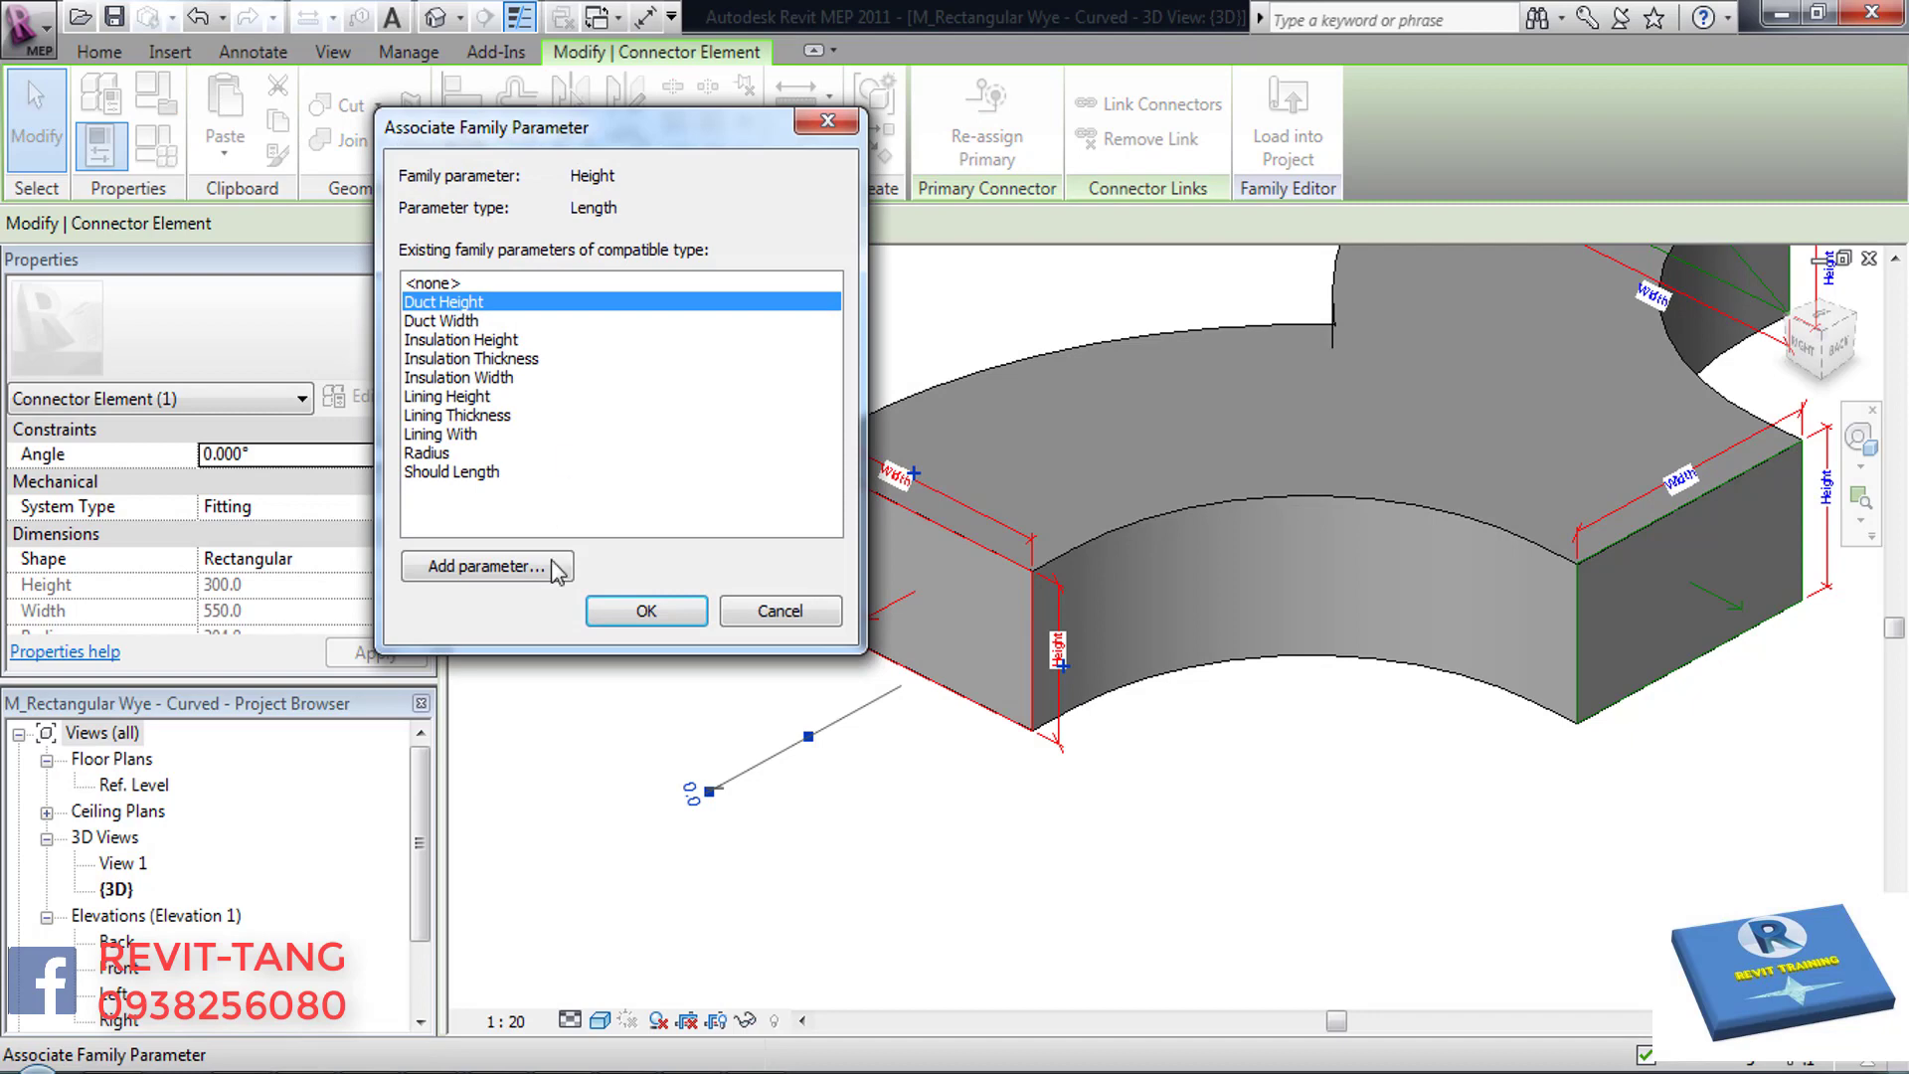
left_click(645, 610)
- Link the right connector's height to Duct Height and the left connector's width to Duct Width
middle_click_drag(1609, 629, 1186, 673)
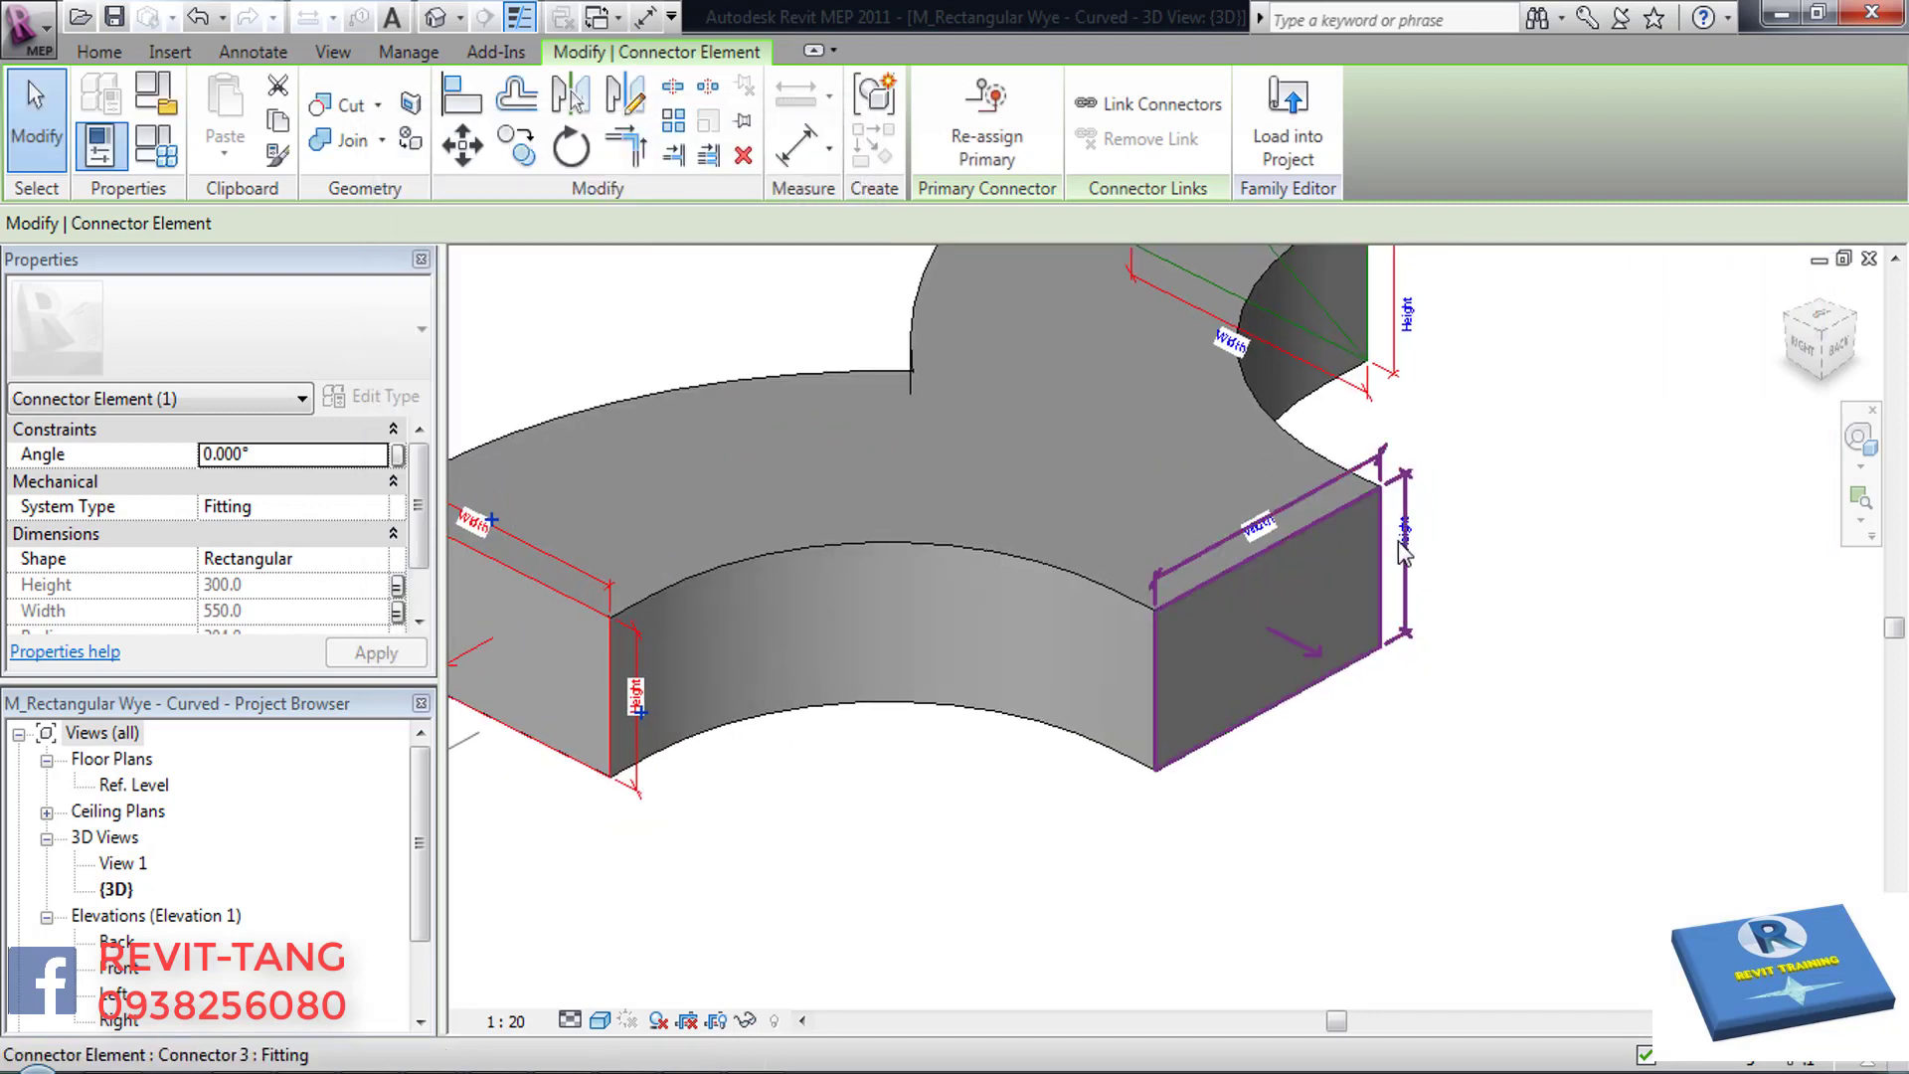
left_click(1402, 552)
left_click(1408, 545)
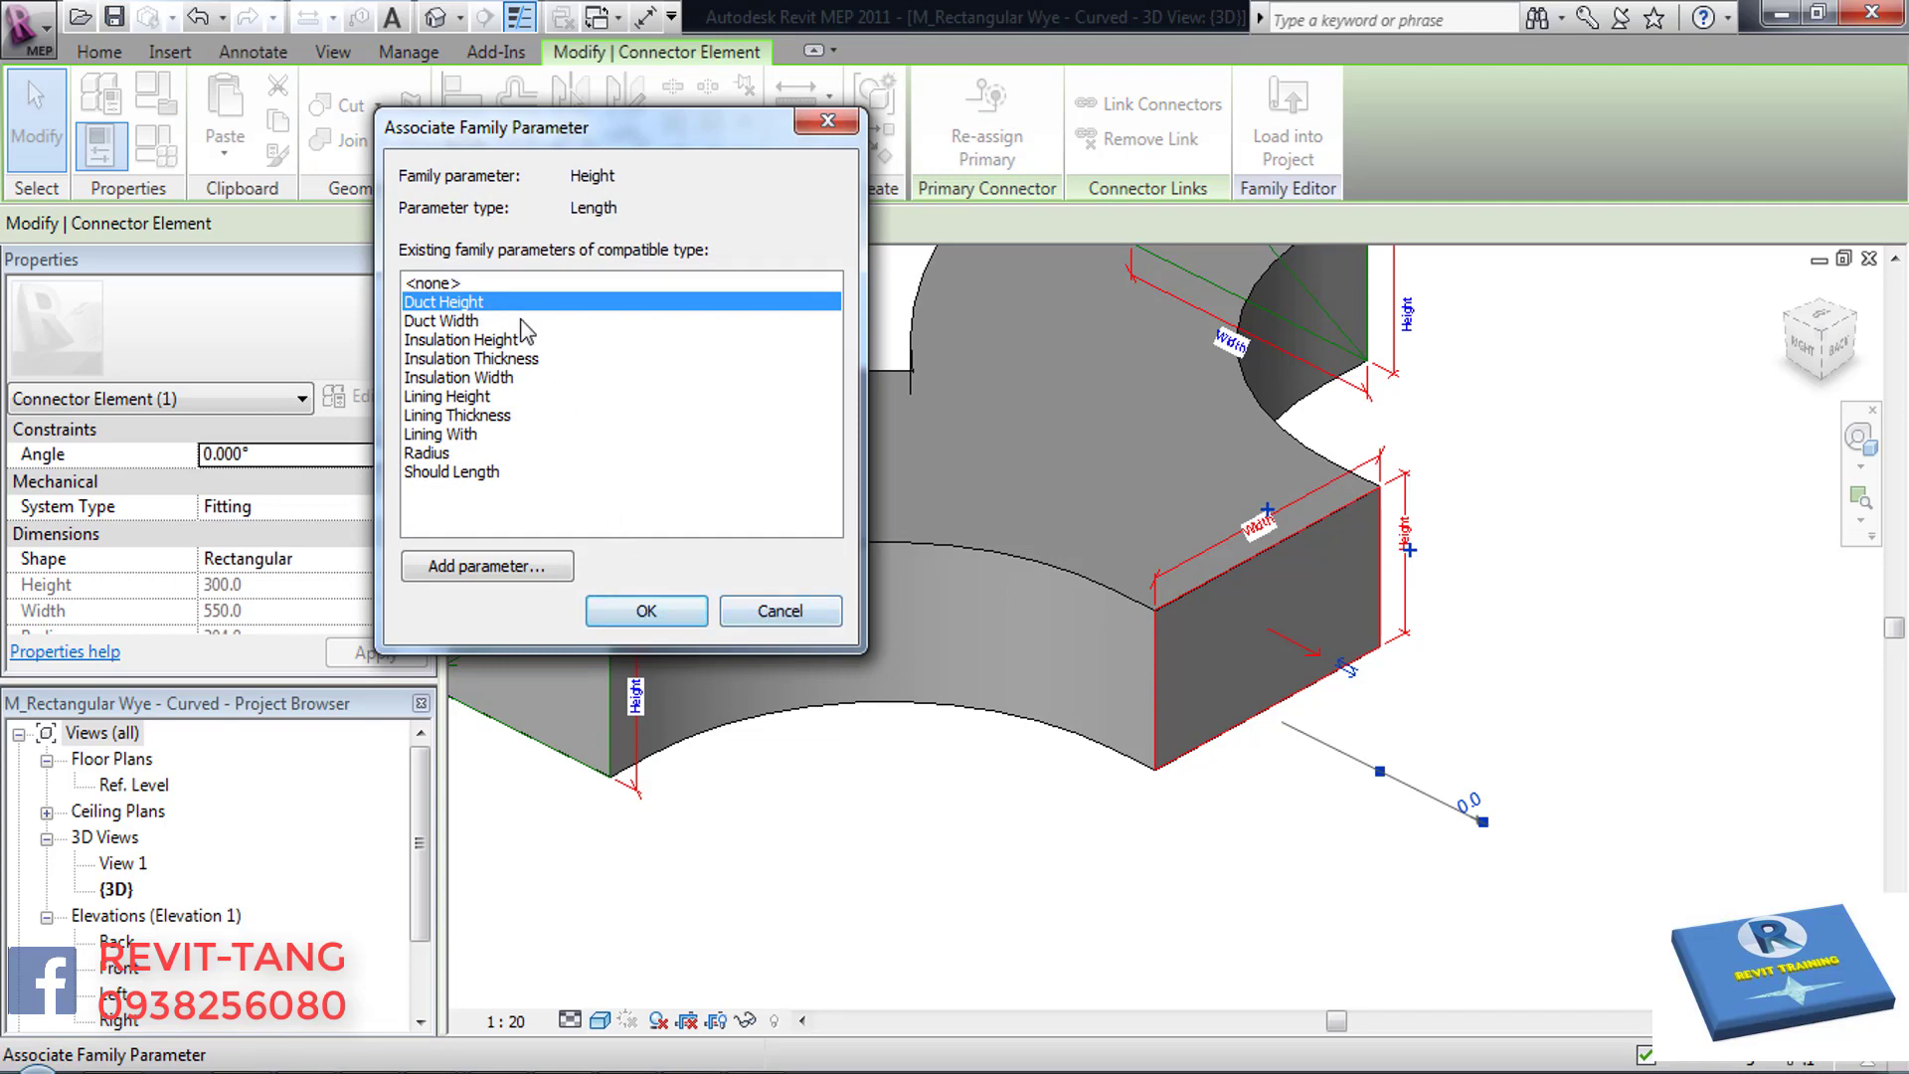
left_click(785, 608)
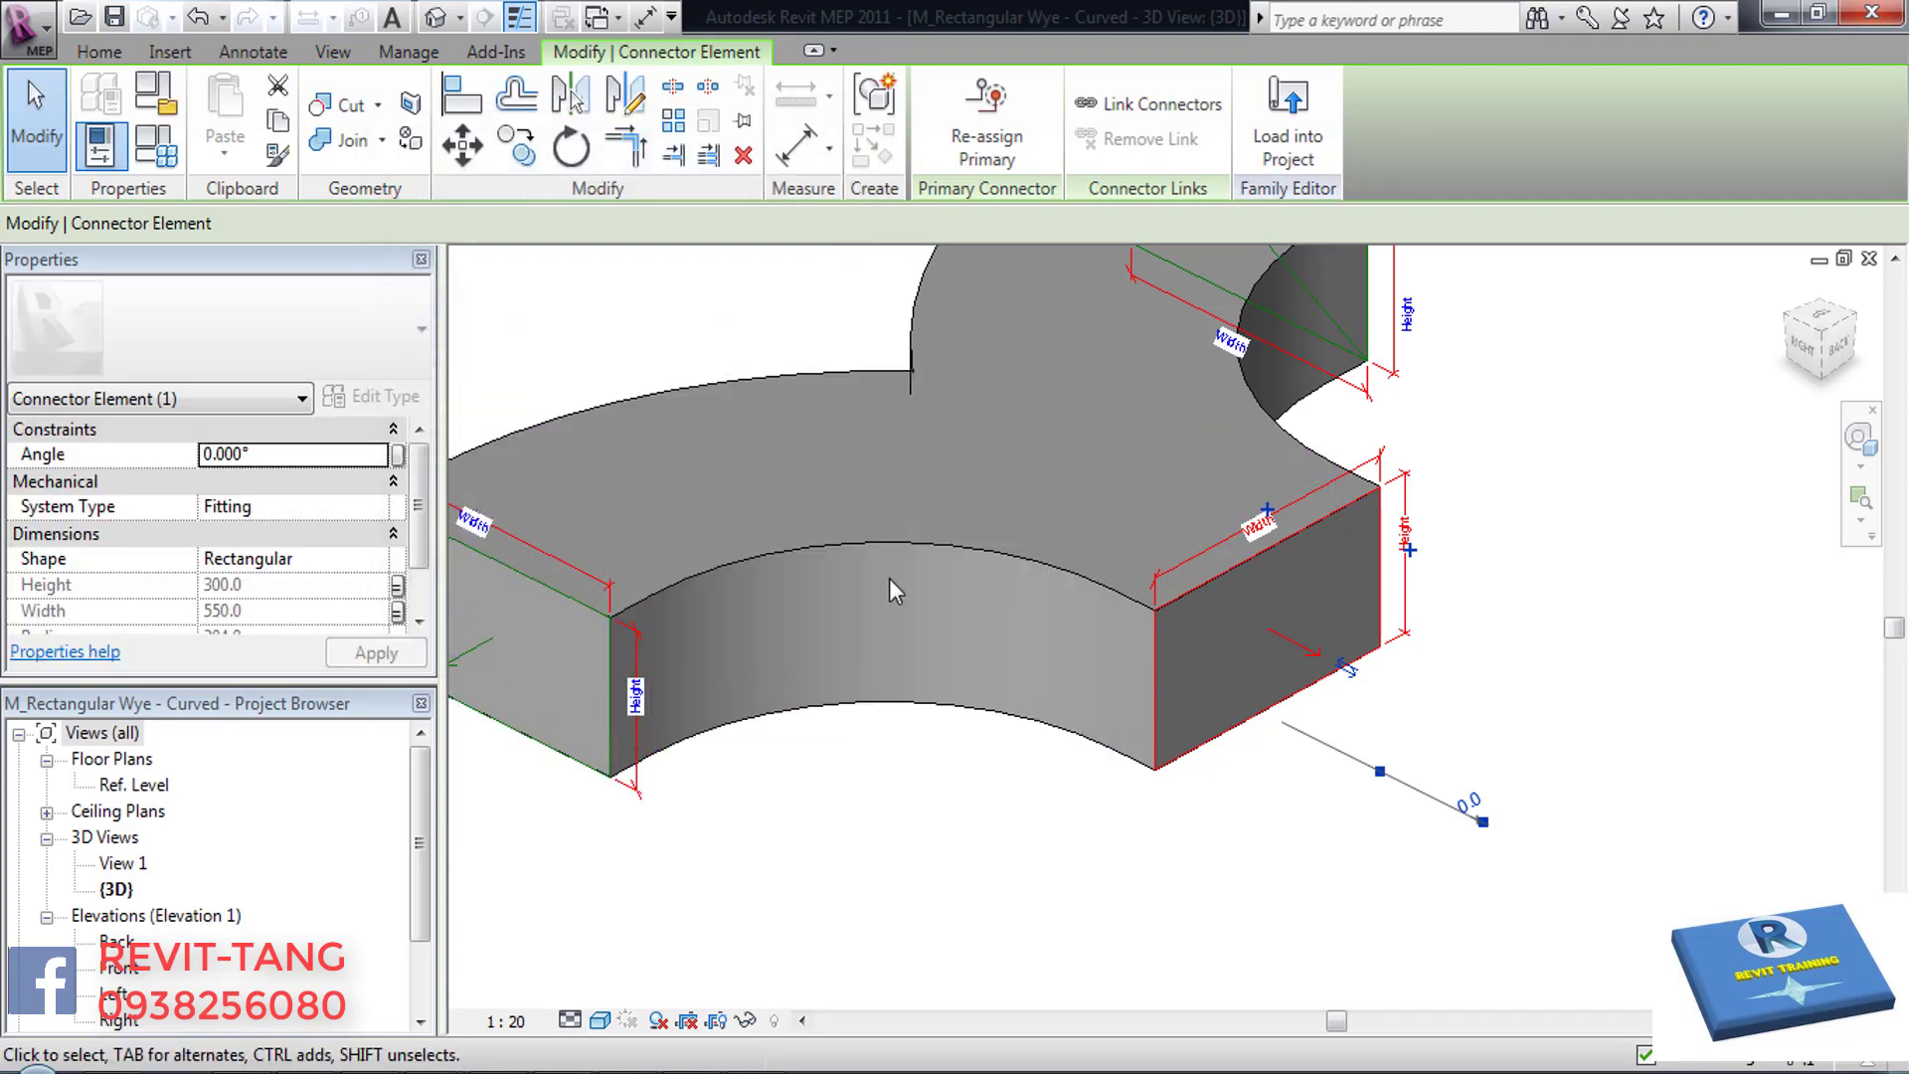
middle_click_drag(890, 587, 1054, 666)
left_click(633, 593)
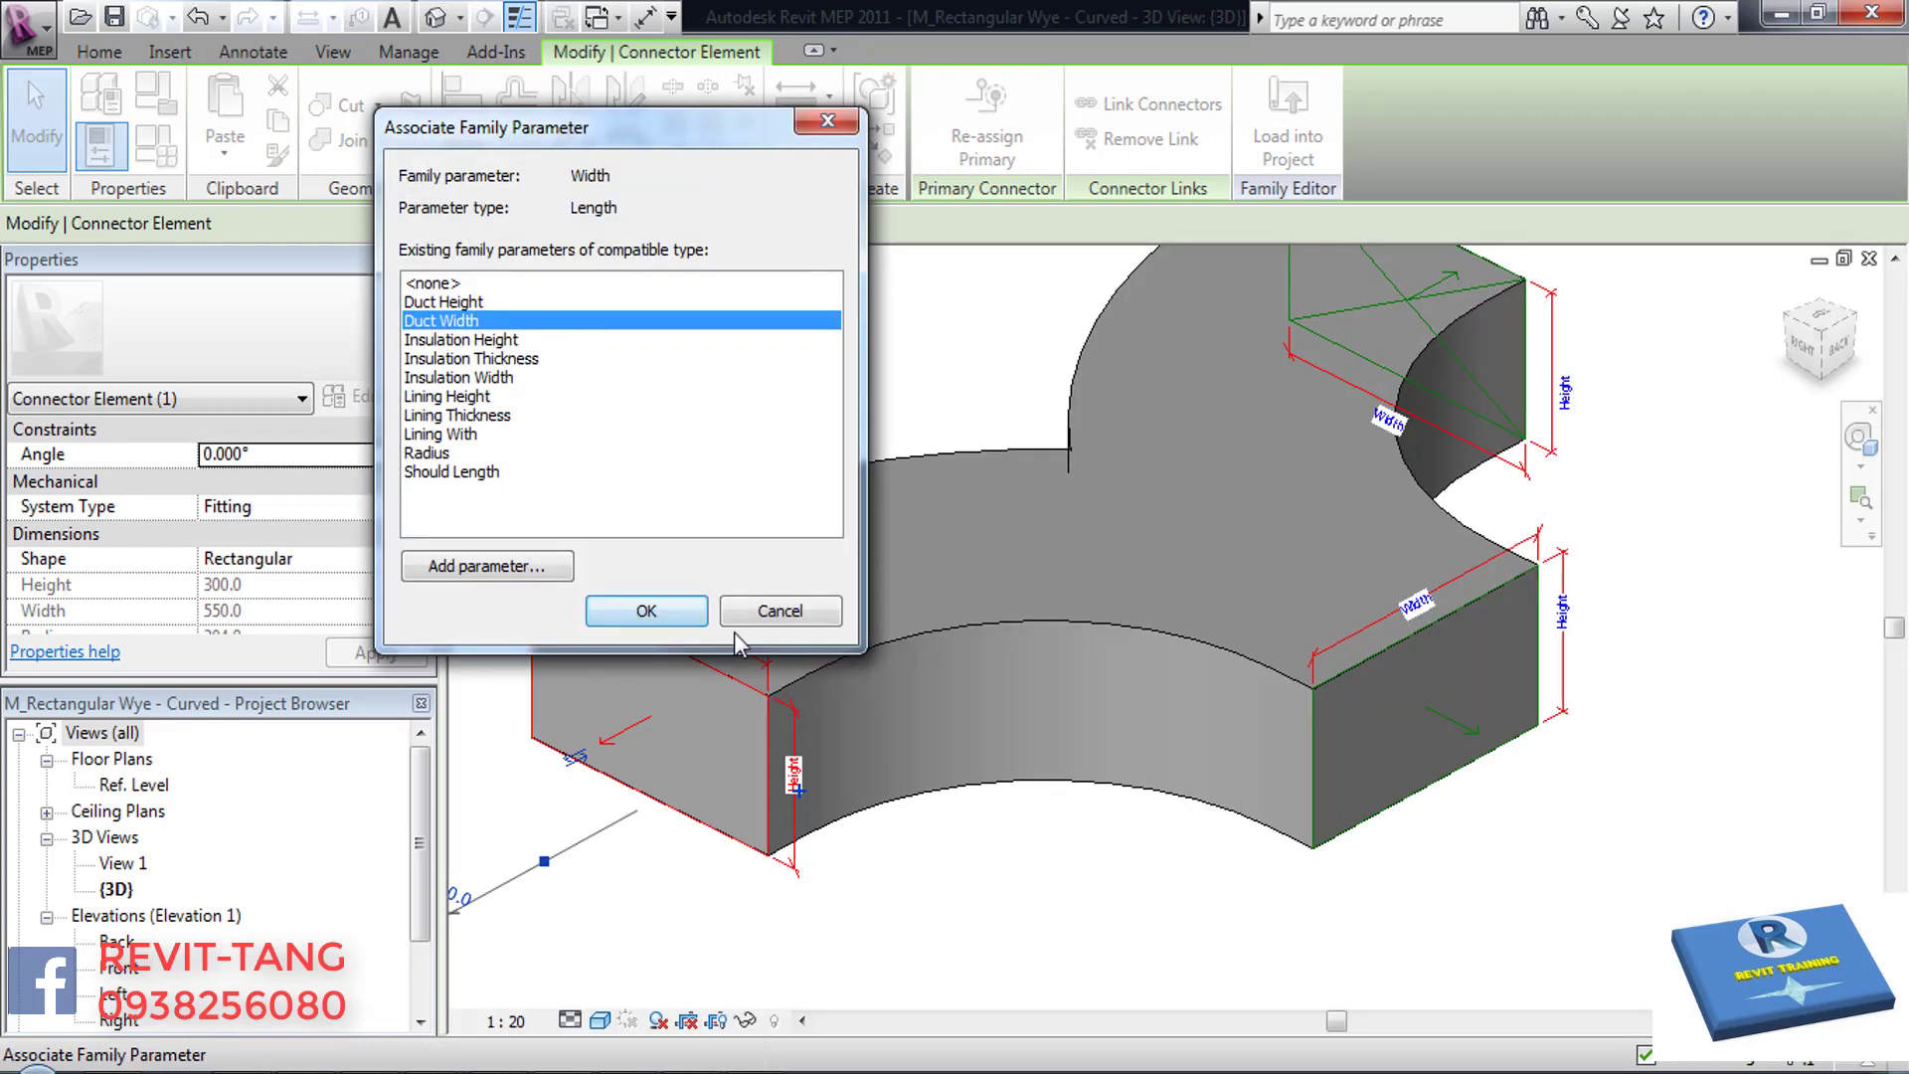
left_click(771, 622)
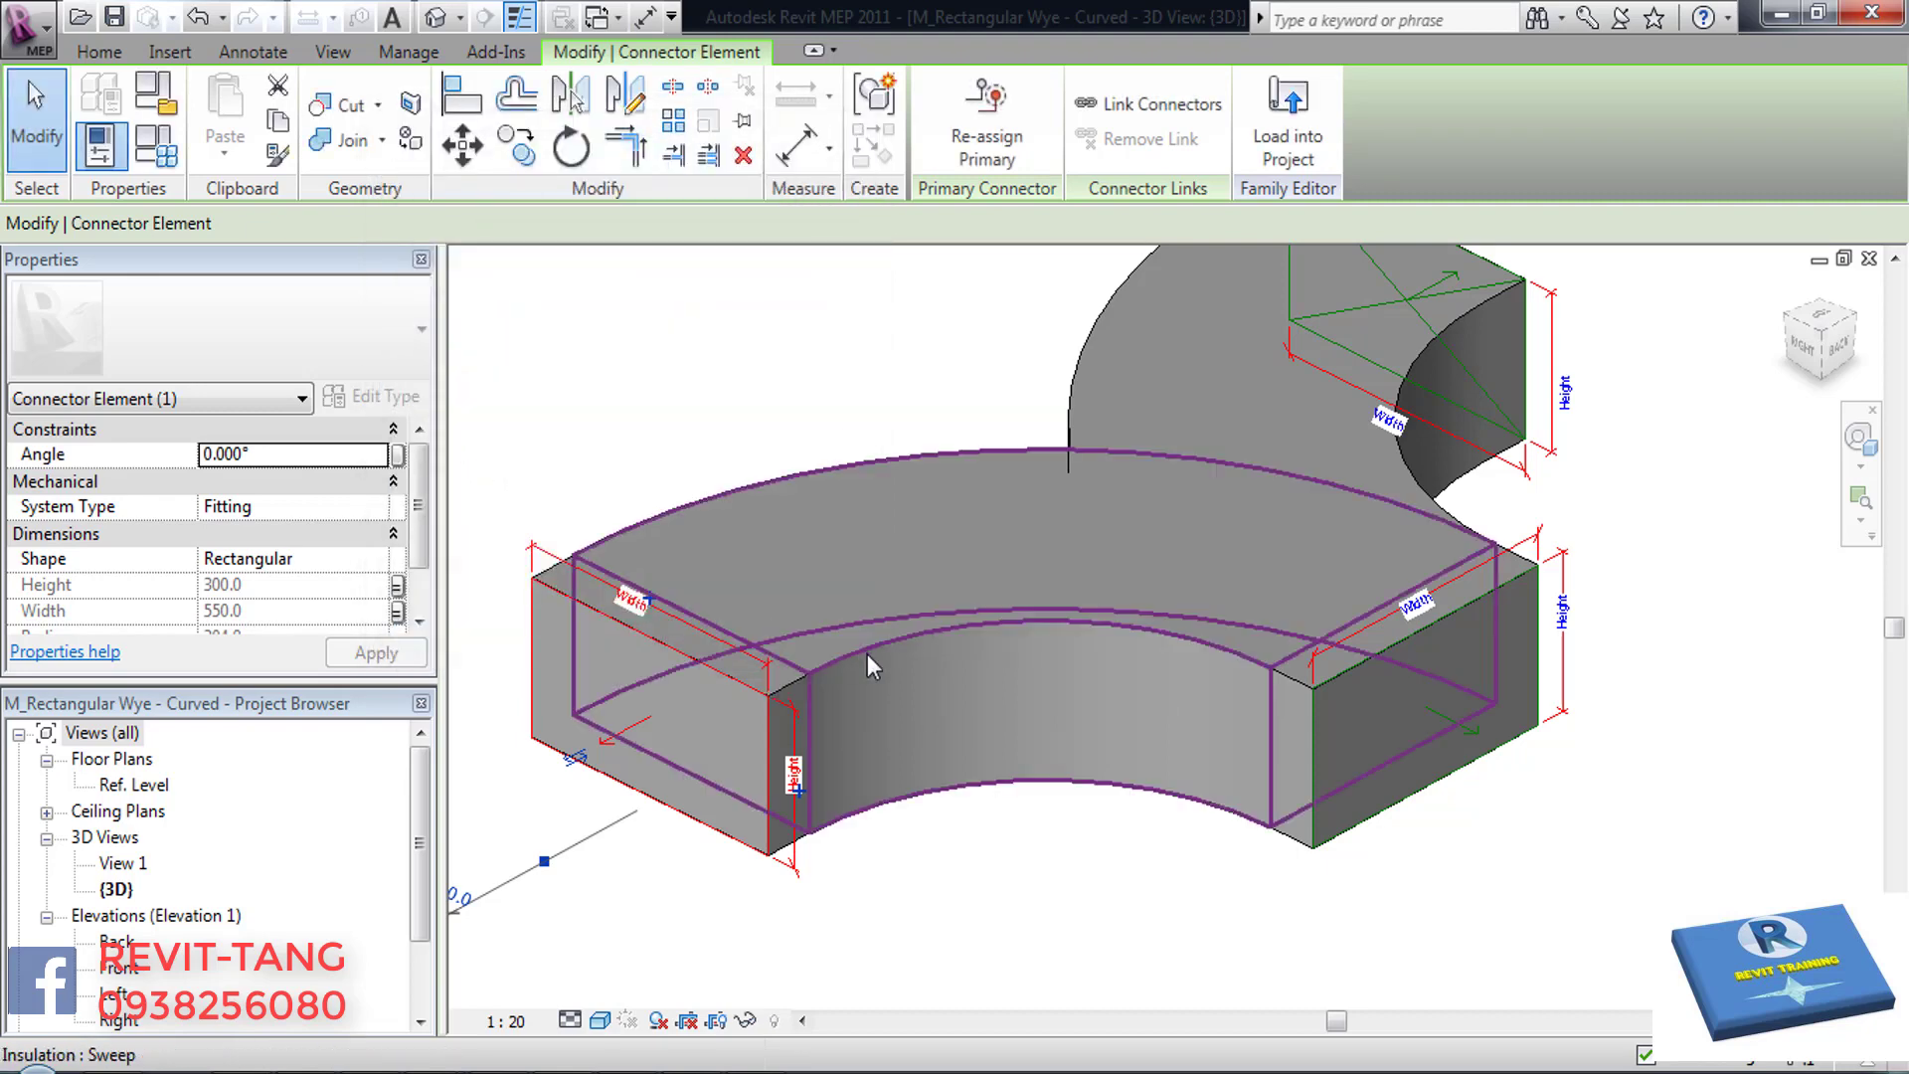
left_click(893, 670)
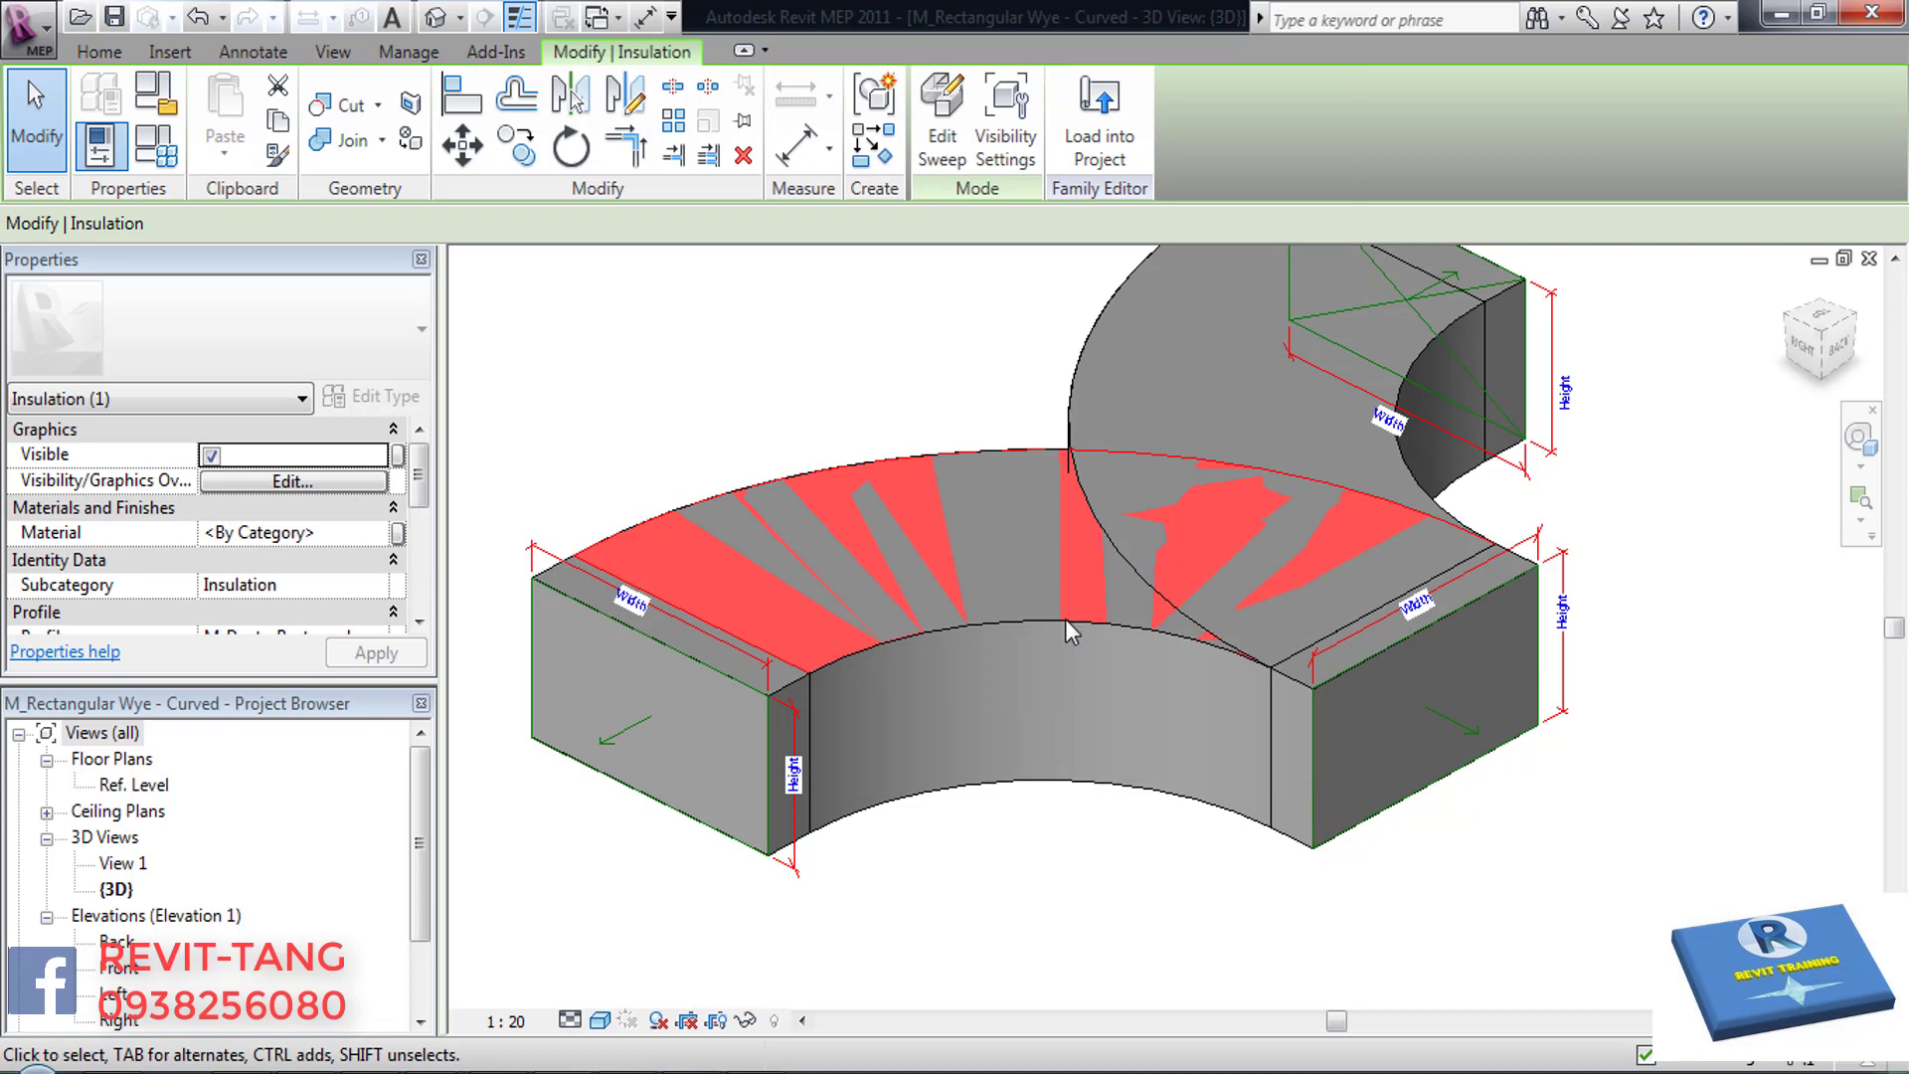
- Delete the curved branch sweep after cycling through the lining selection
left_click(1009, 826)
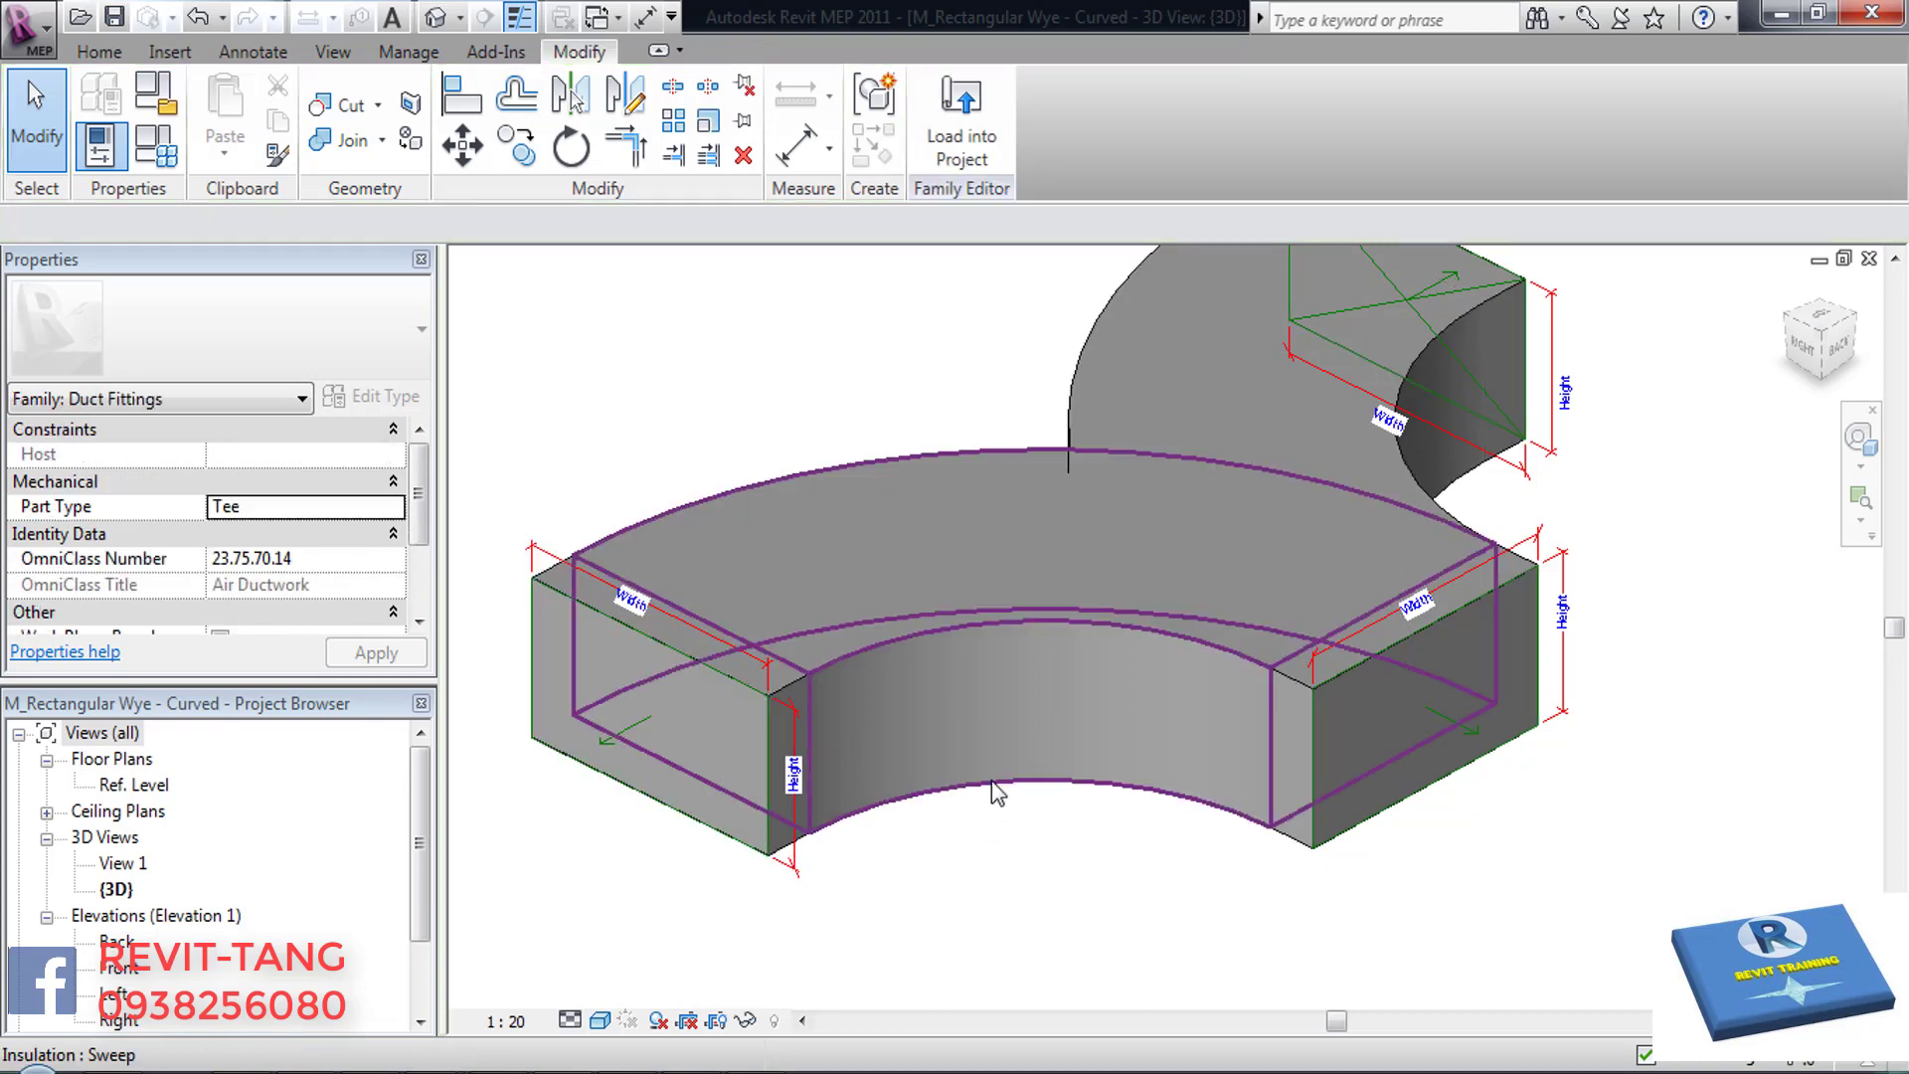
left_click(989, 808)
key("Tab")
left_click(994, 795)
key("Escape")
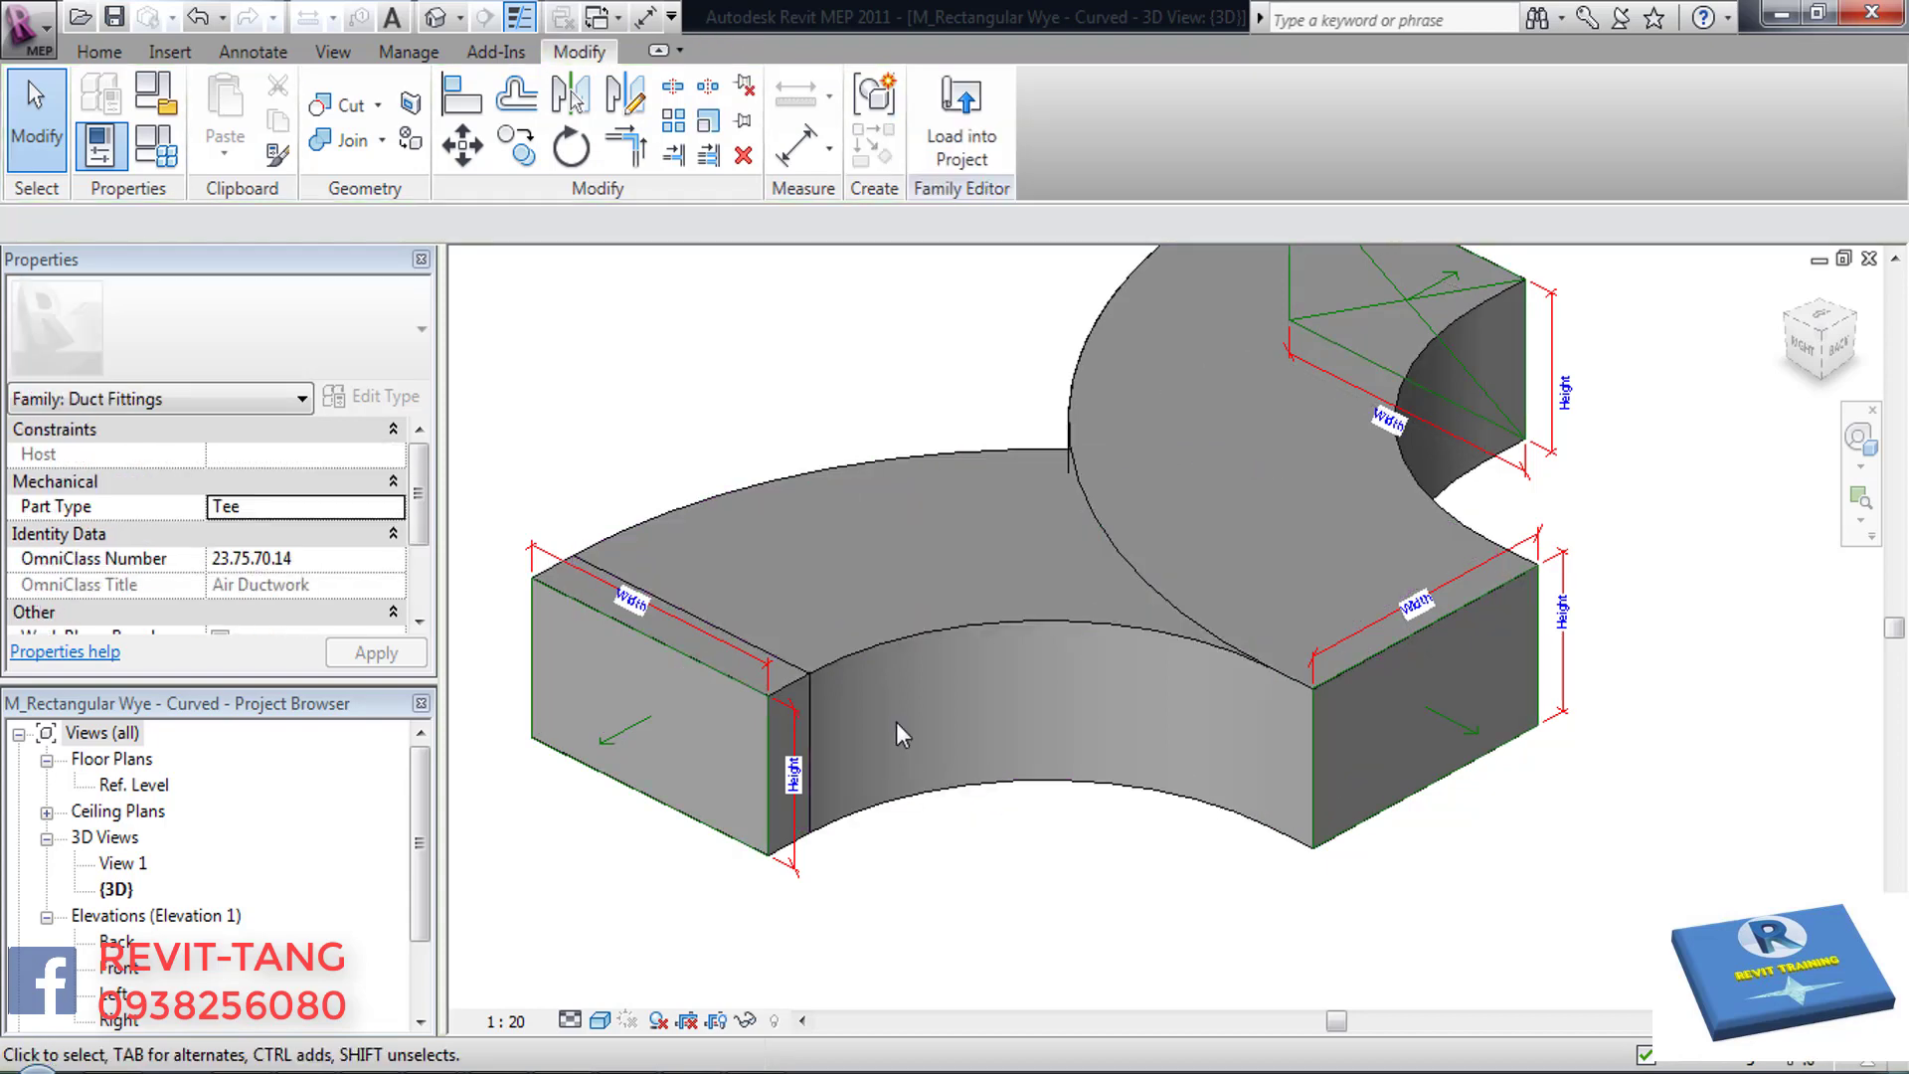
left_click(947, 631)
key("Delete")
- Delete the remaining lining sweep and inspect the three connector boxes
middle_click_drag(1043, 639, 1040, 754)
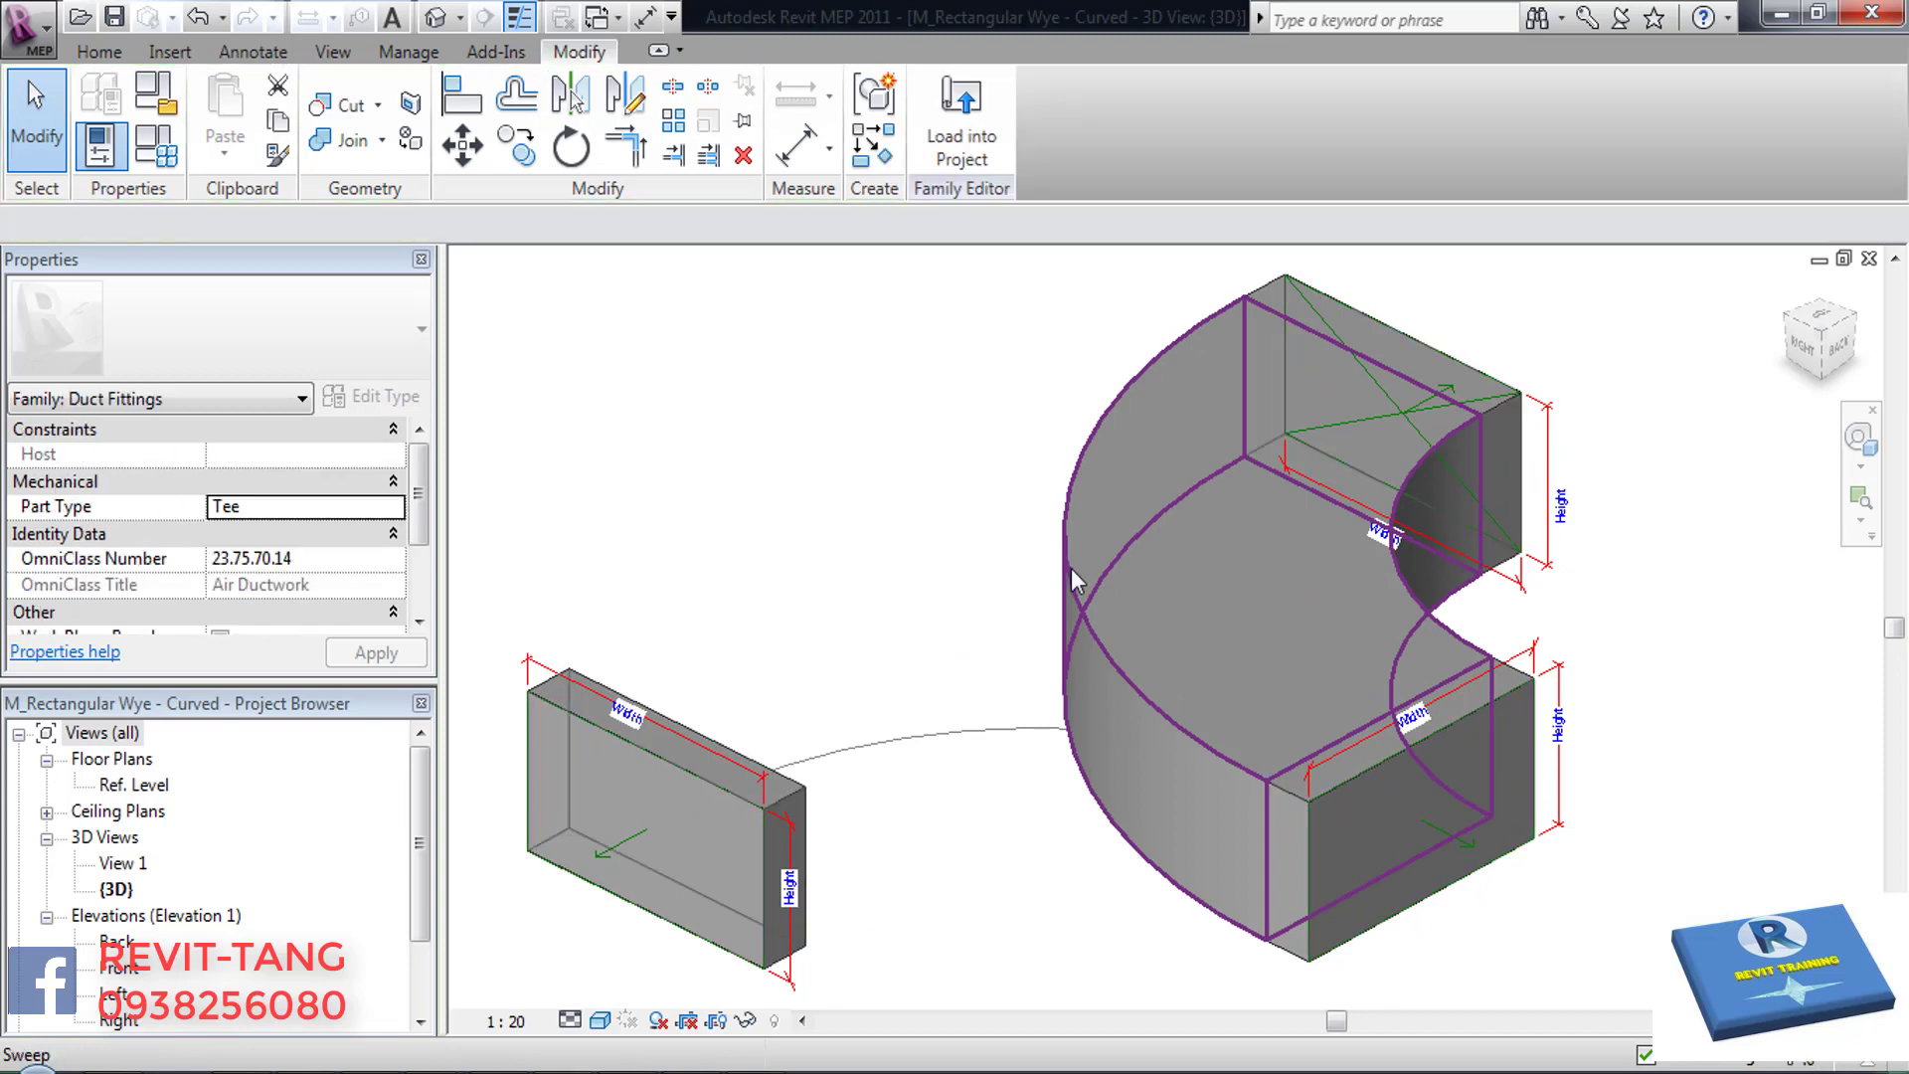
left_click(1067, 577)
key("Delete")
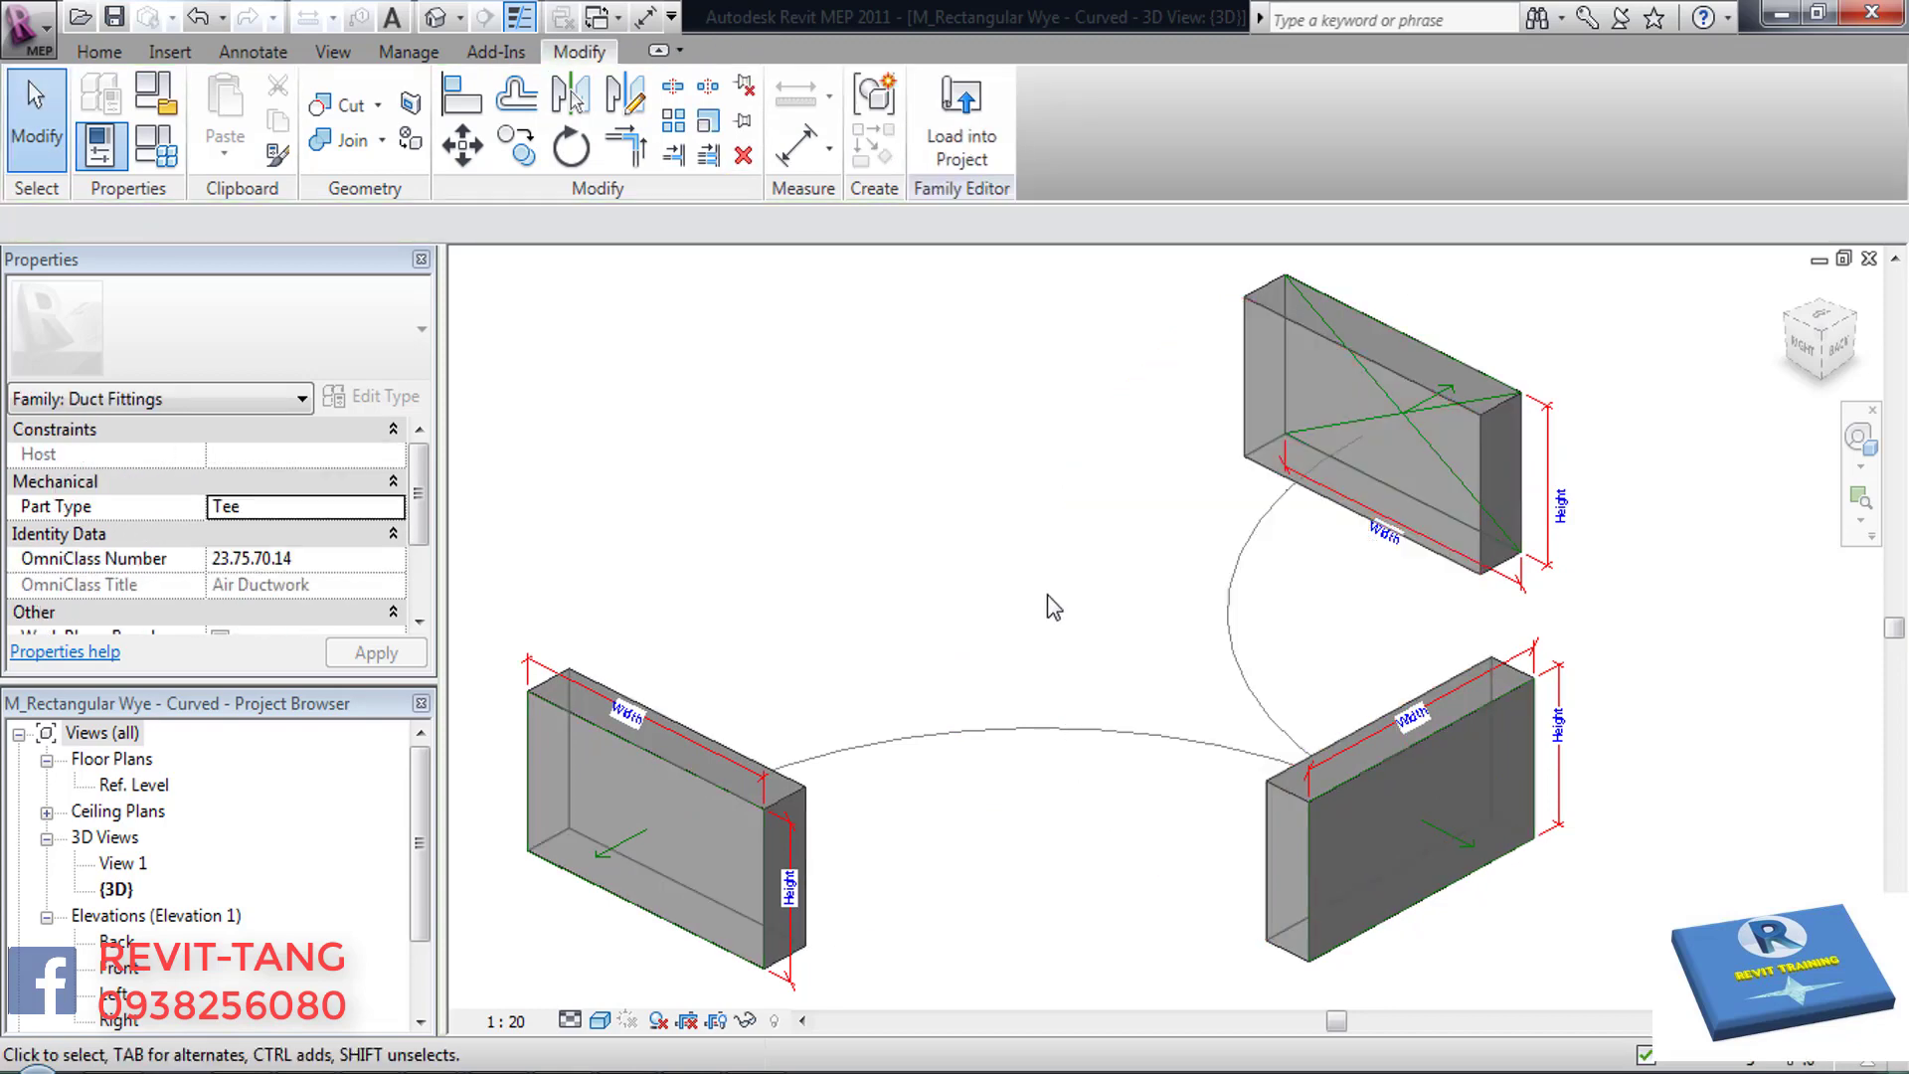
mouse_move(1204, 683)
middle_mouse_down("shift")
mouse_move(1142, 690)
mouse_move(1138, 652)
mouse_move(1193, 630)
mouse_move(1188, 595)
middle_mouse_up("shift")
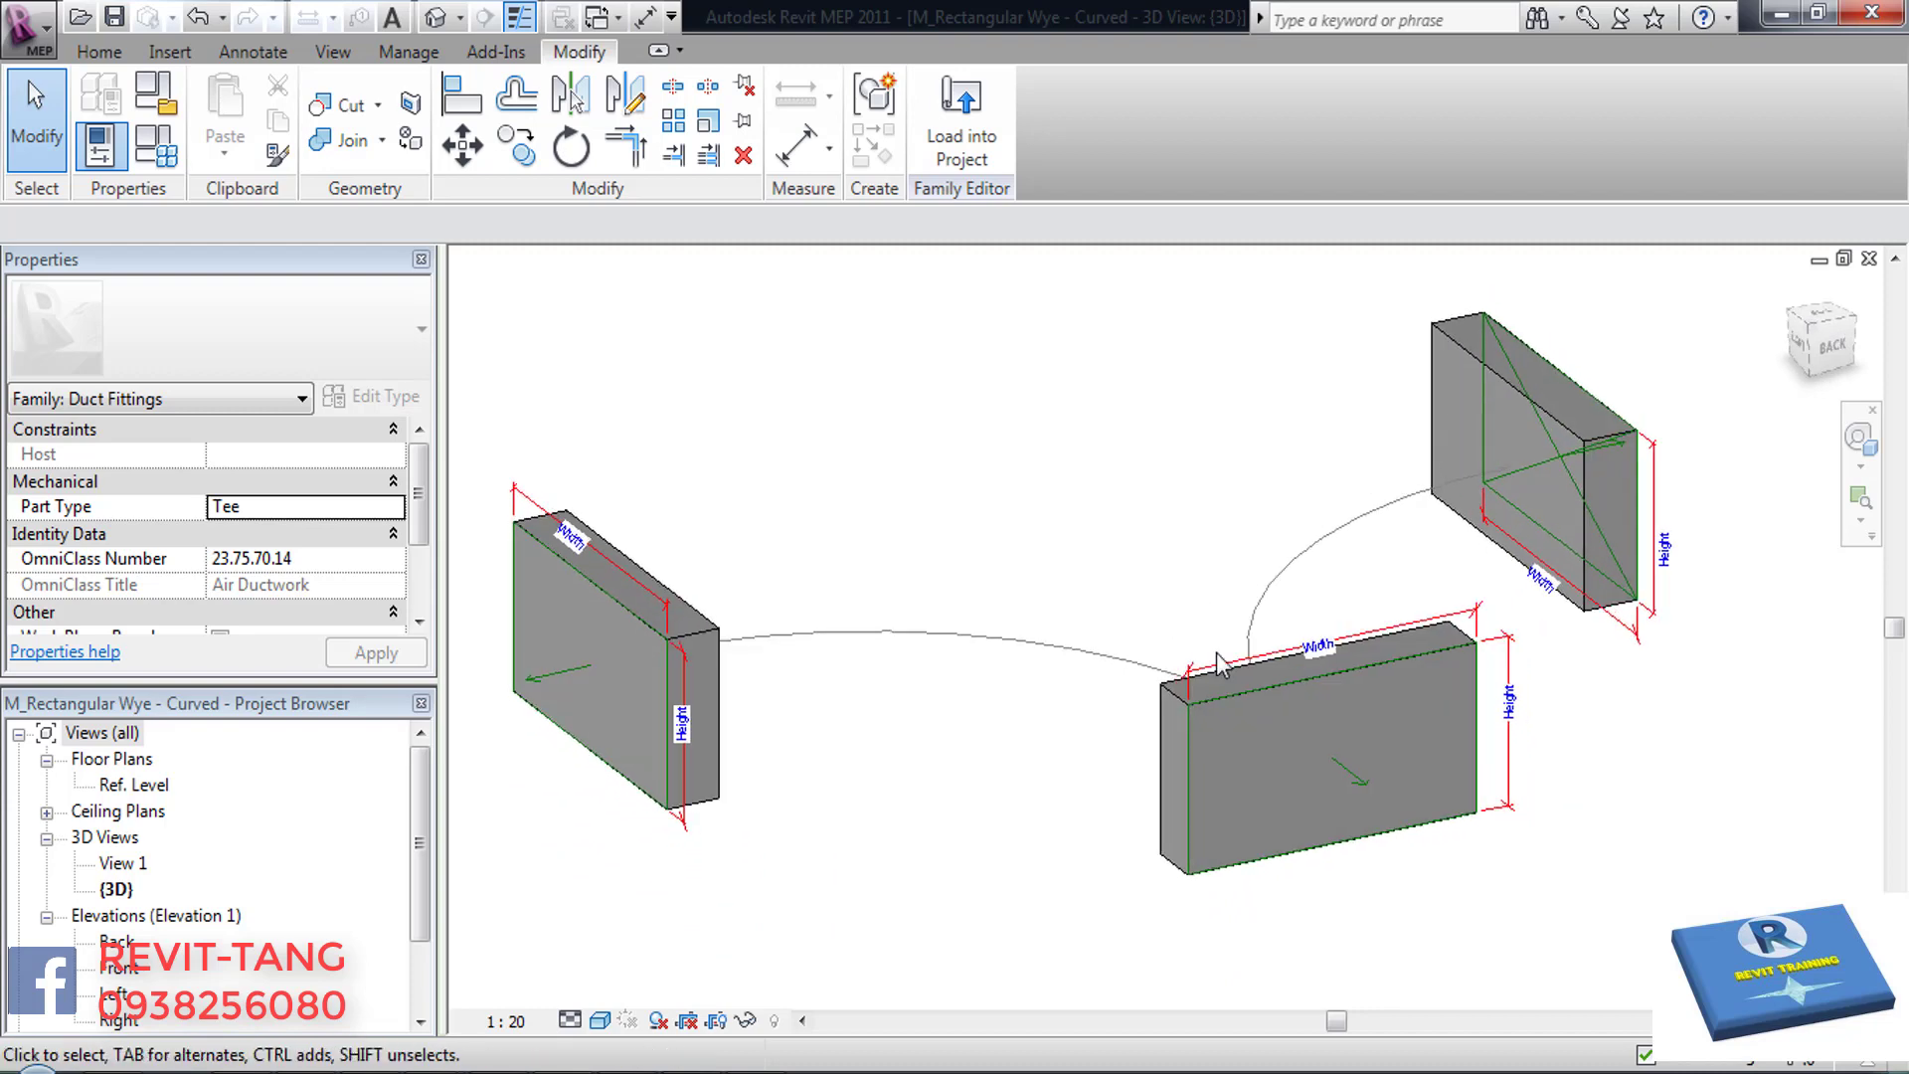
scroll(1218, 656, "up", 2)
left_click(1382, 652)
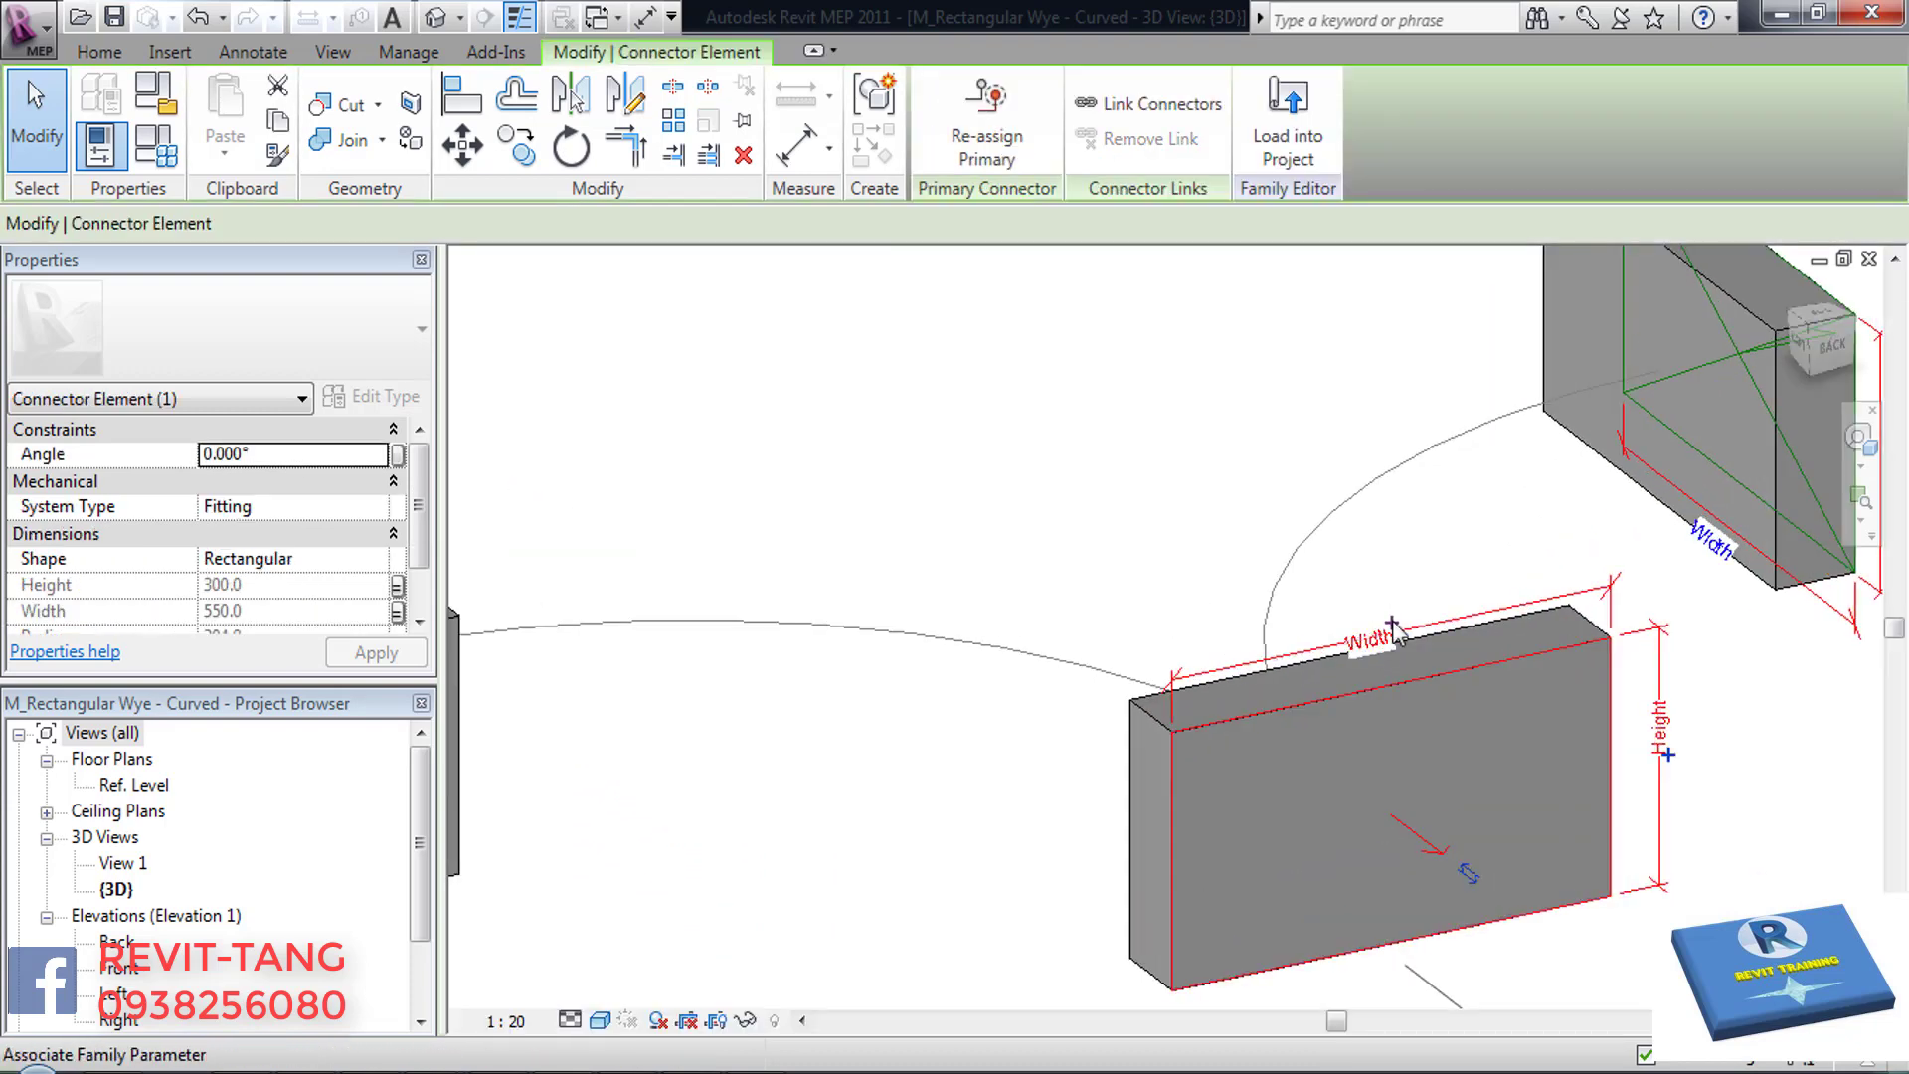
- Create instance parameter D1 under Analysis Results and link it to the connector width
left_click(534, 579)
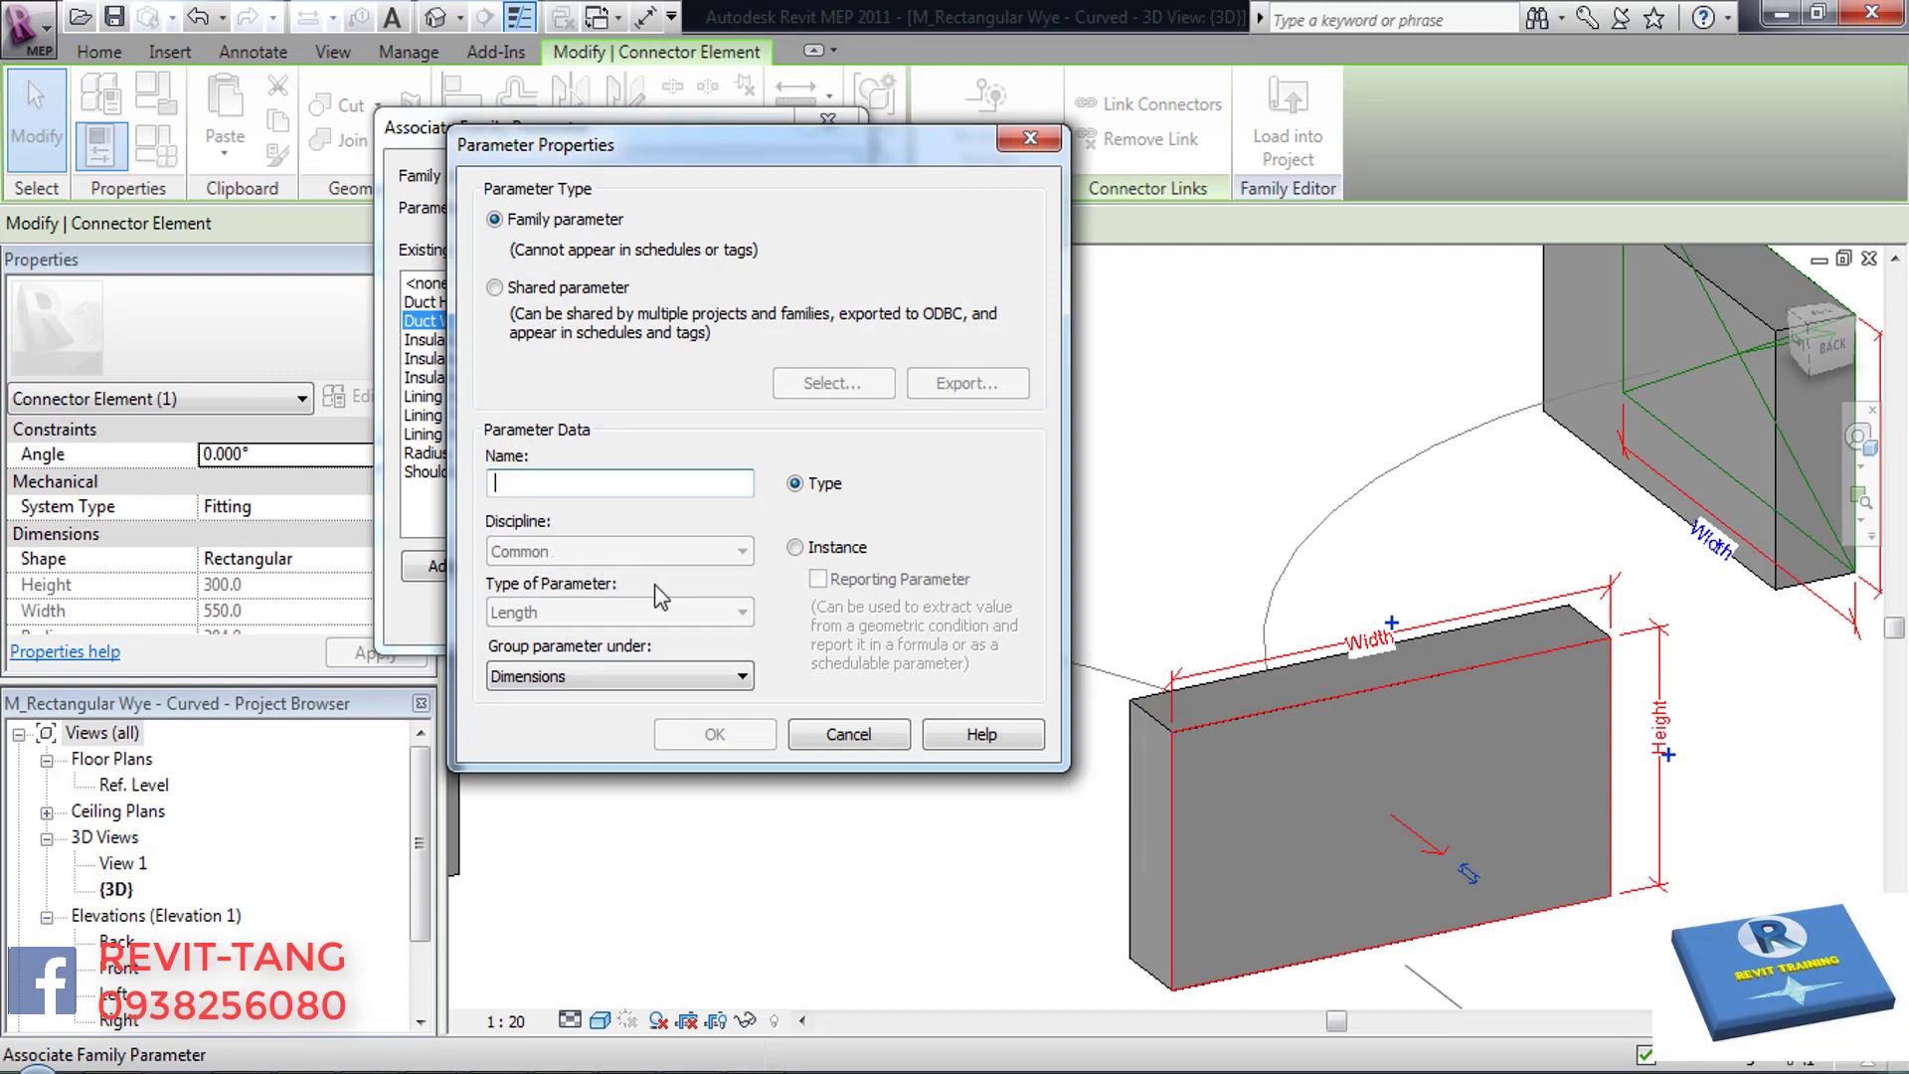
type("D1")
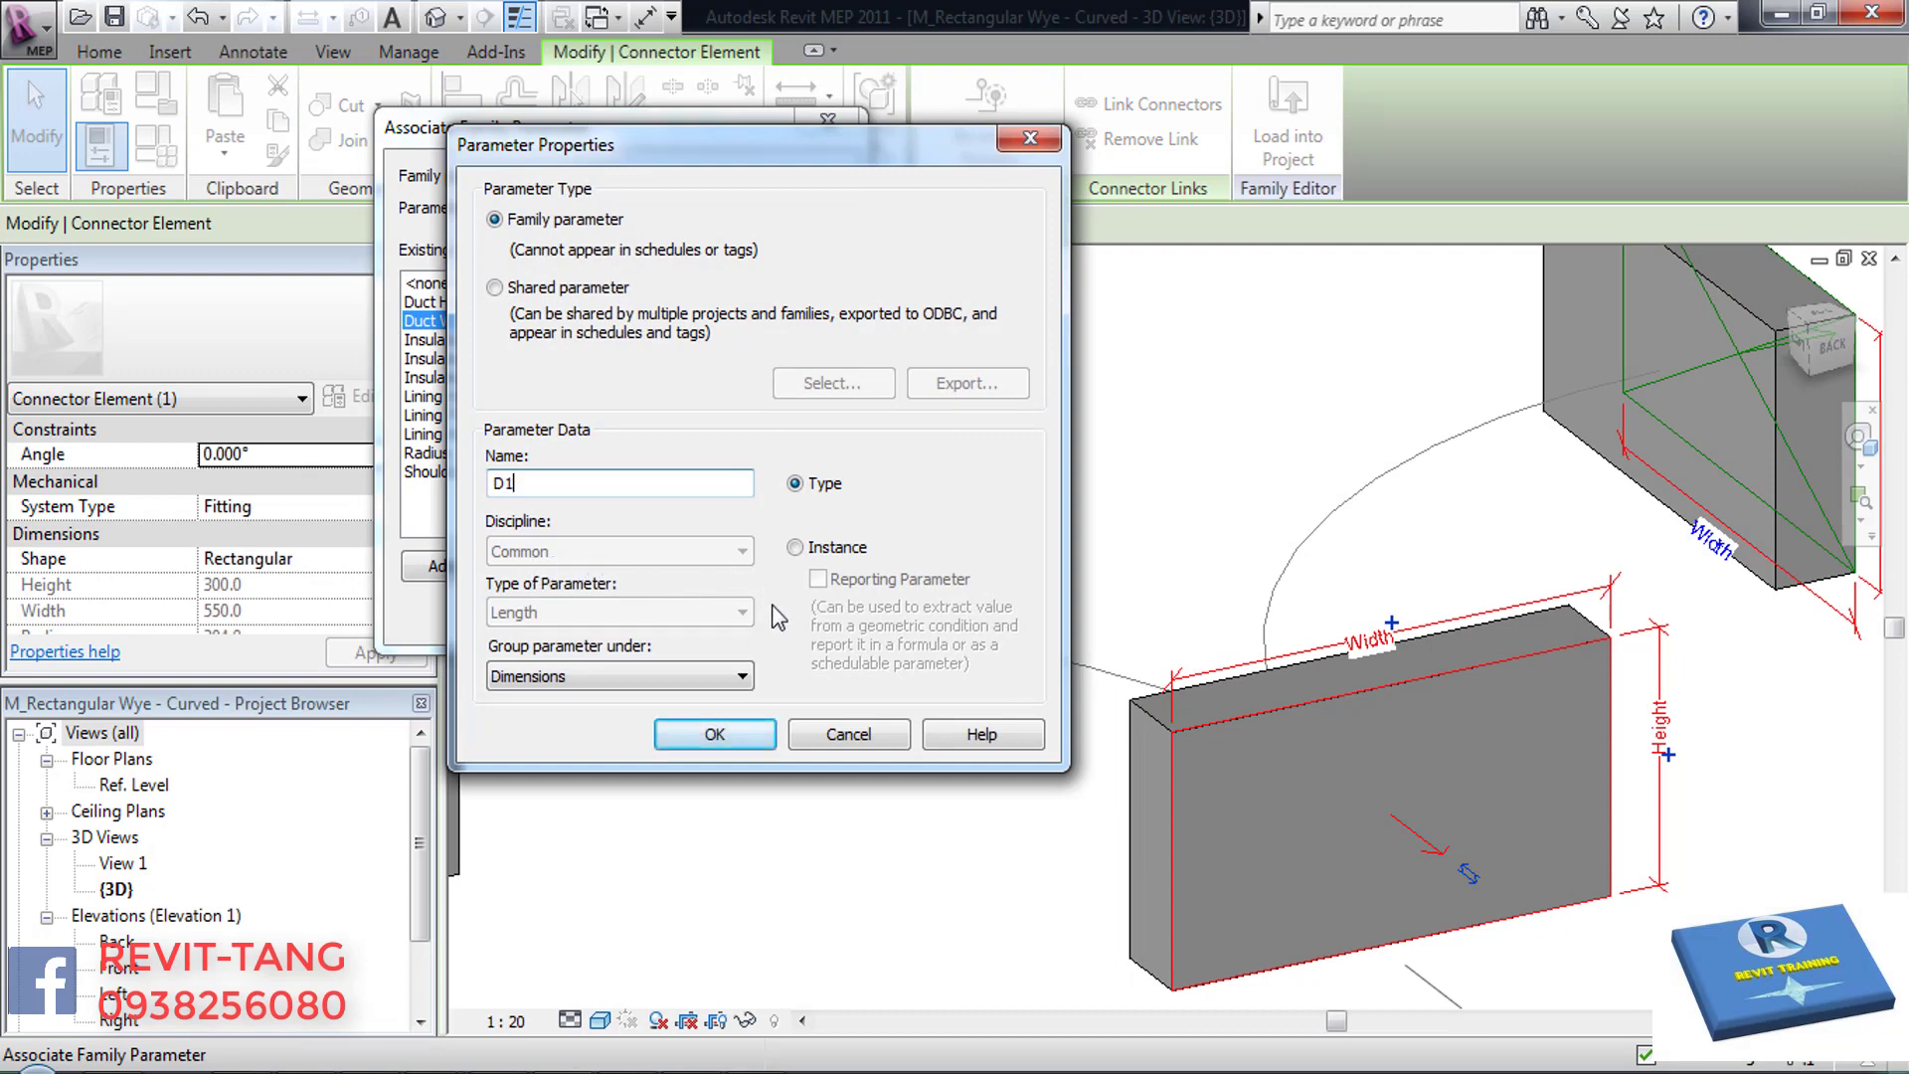
left_click(796, 548)
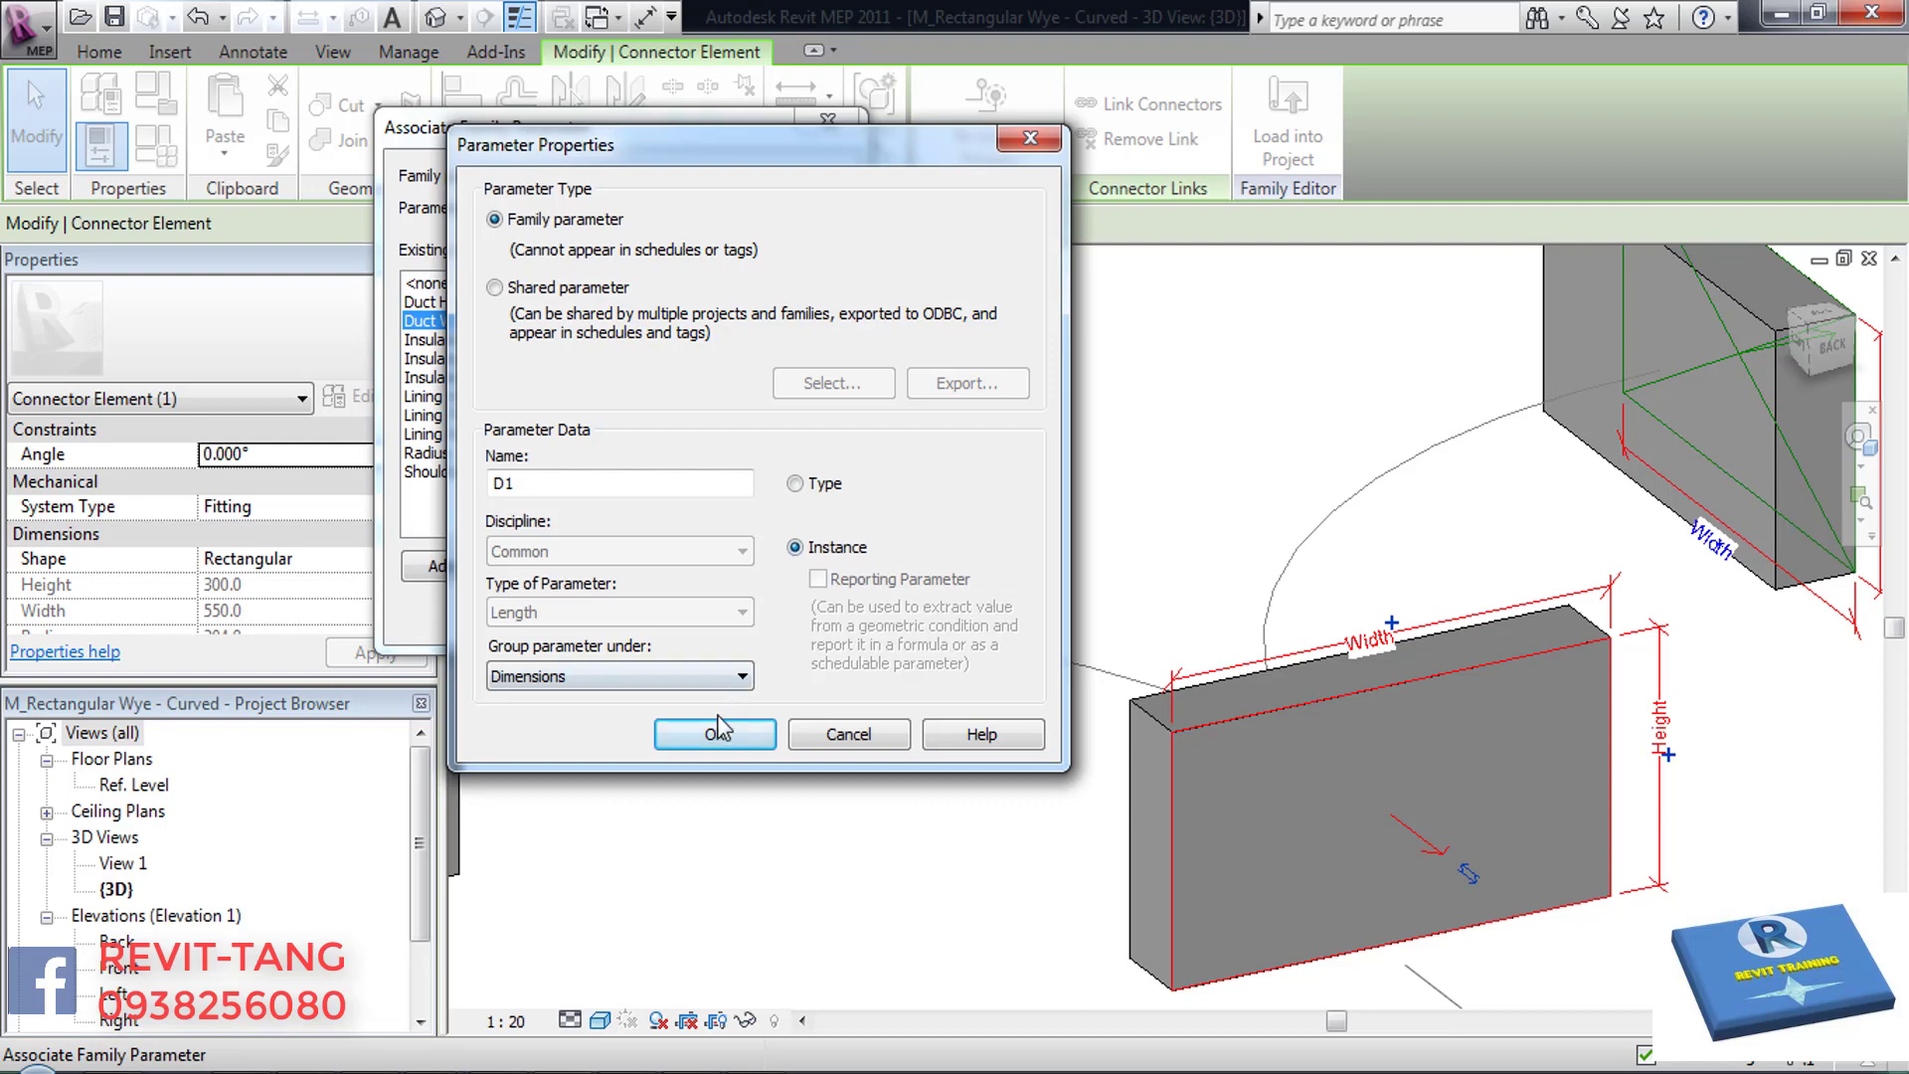
left_click(715, 676)
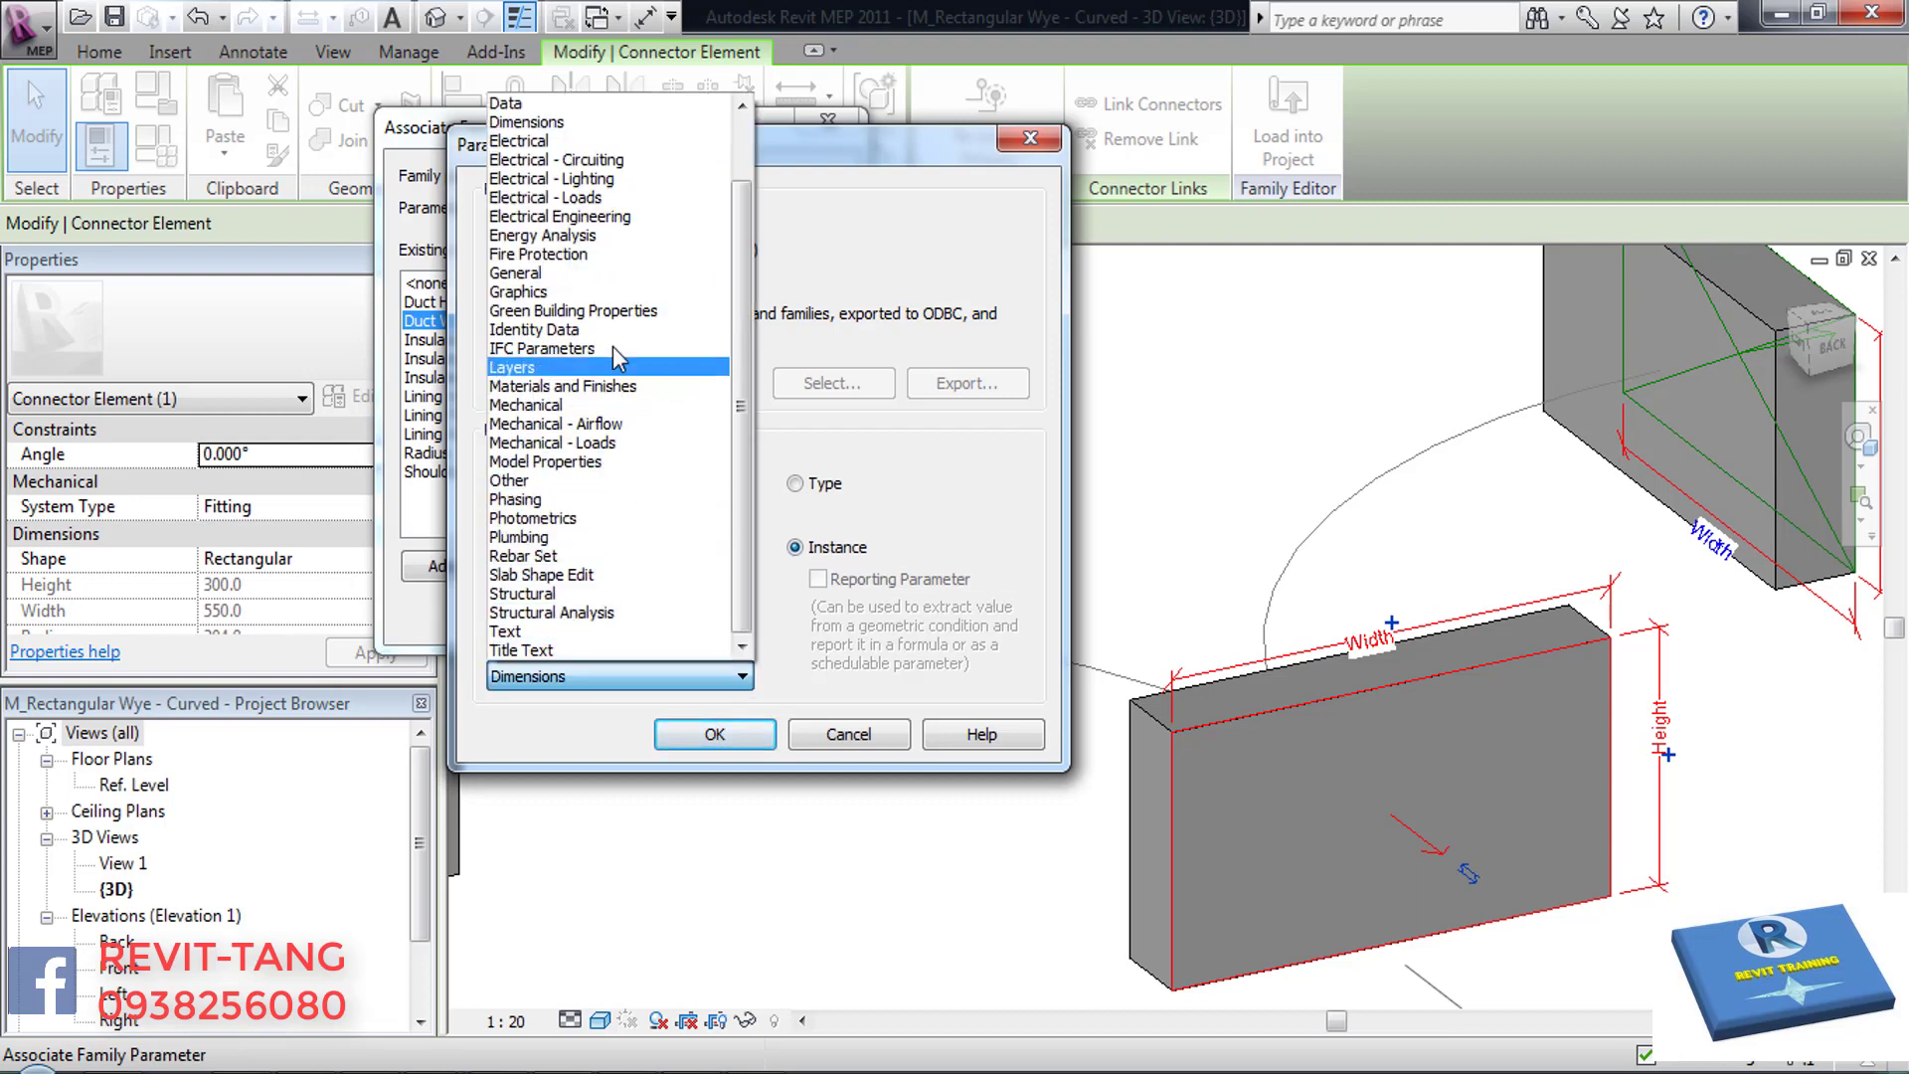
scroll(576, 249, "up", 2)
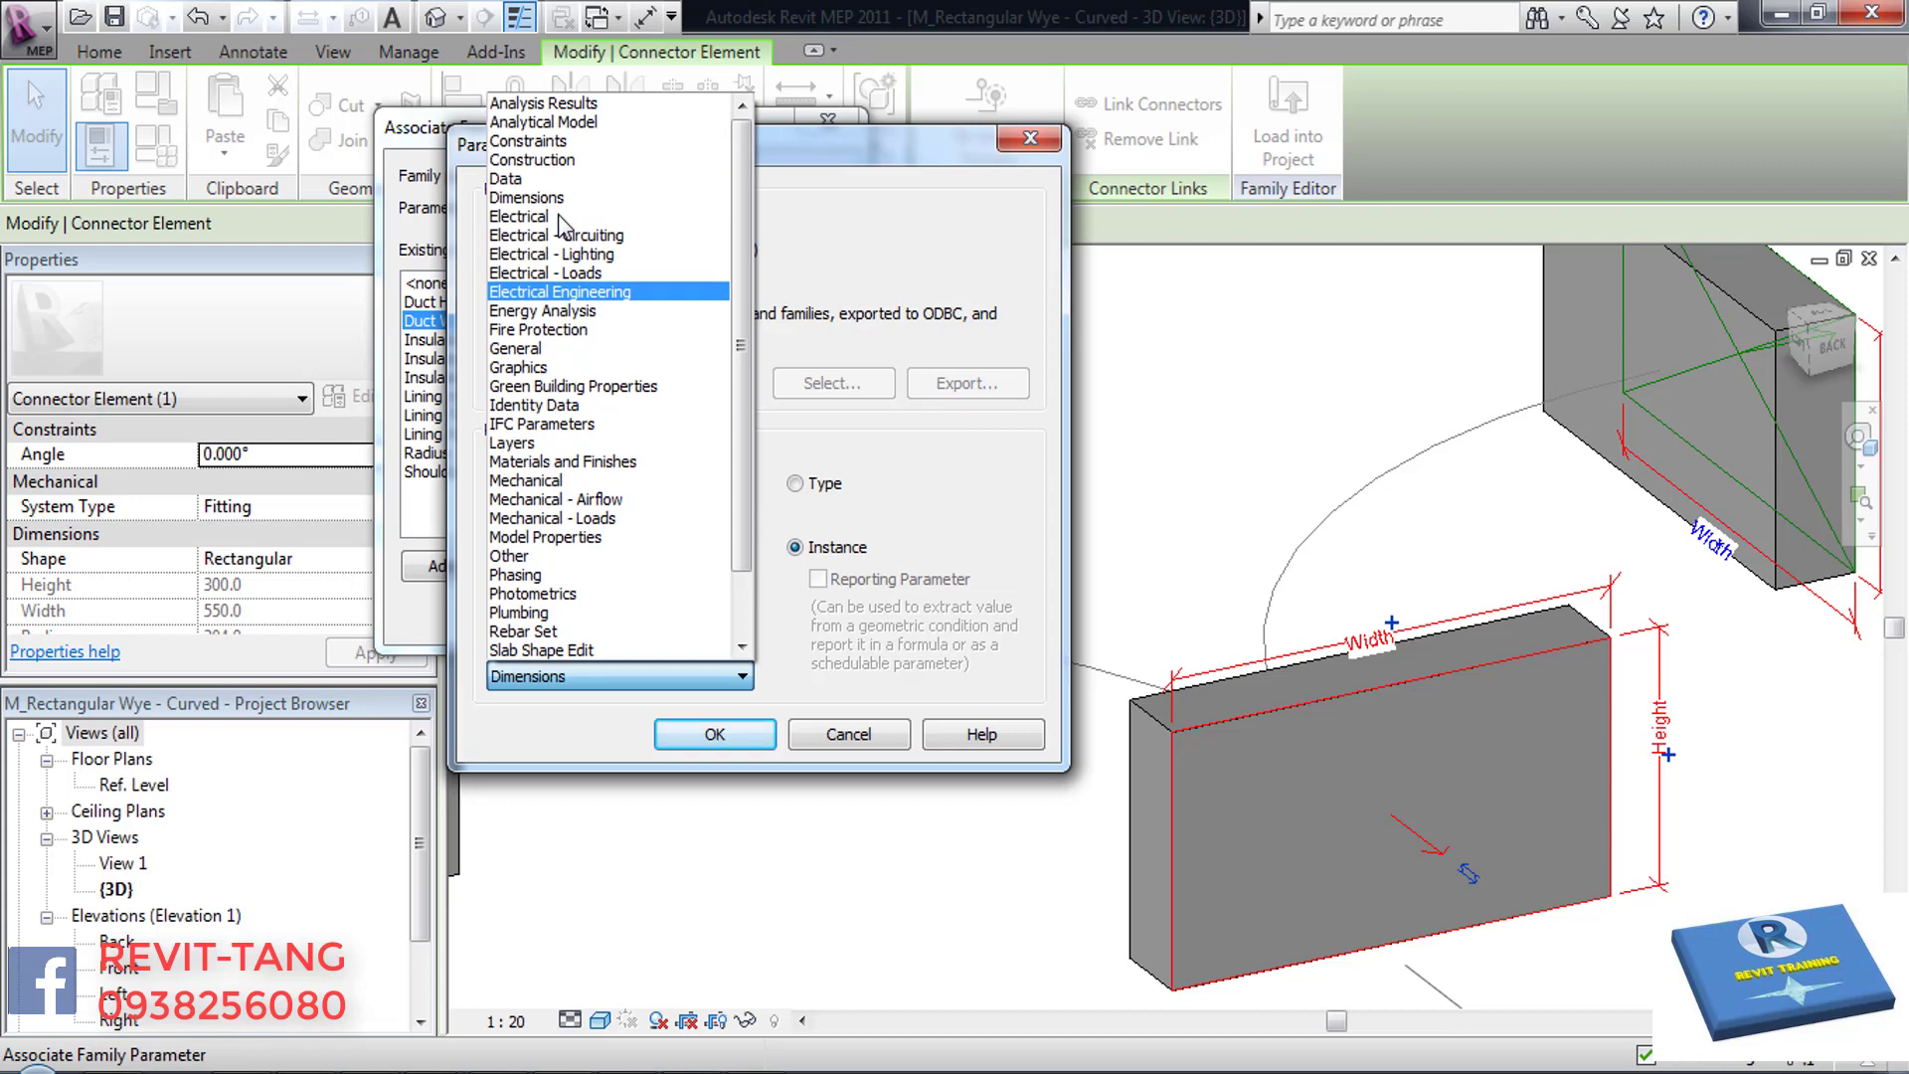
left_click(556, 102)
left_click(726, 734)
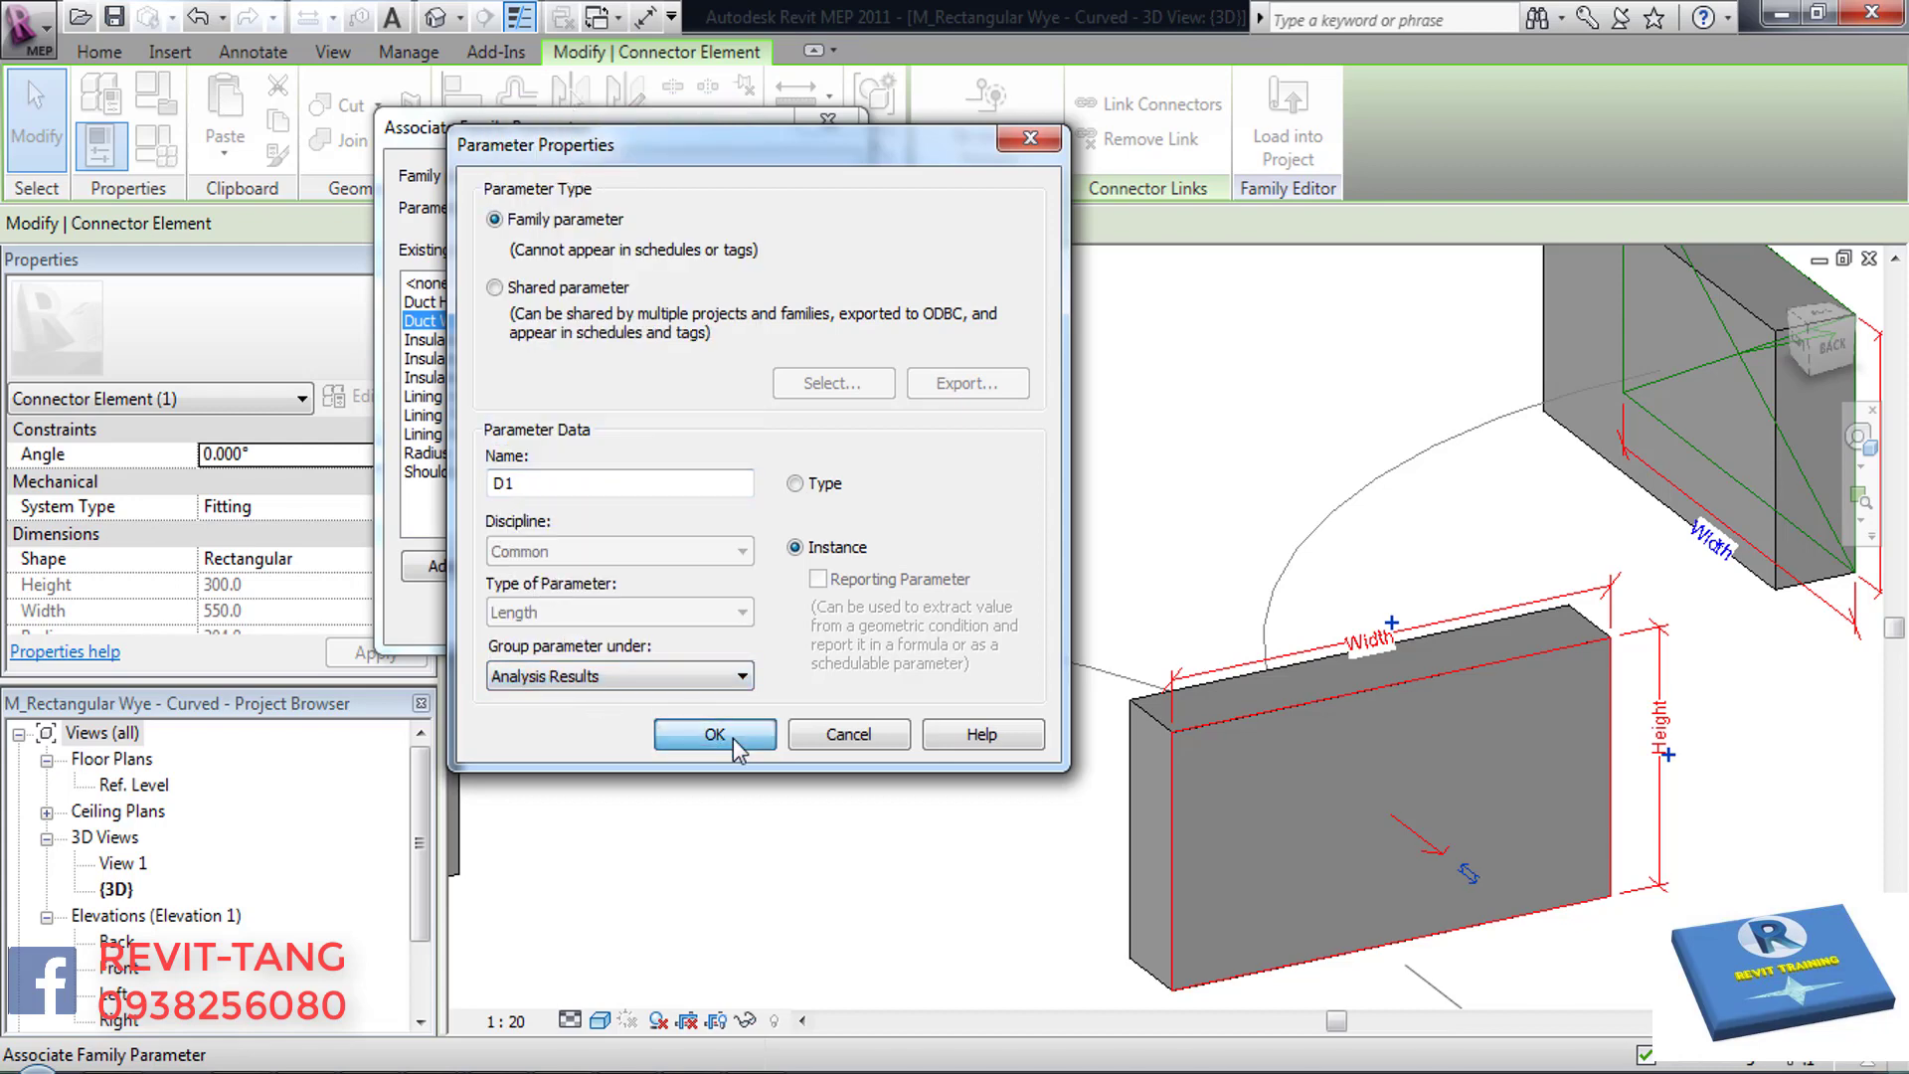
left_click(686, 614)
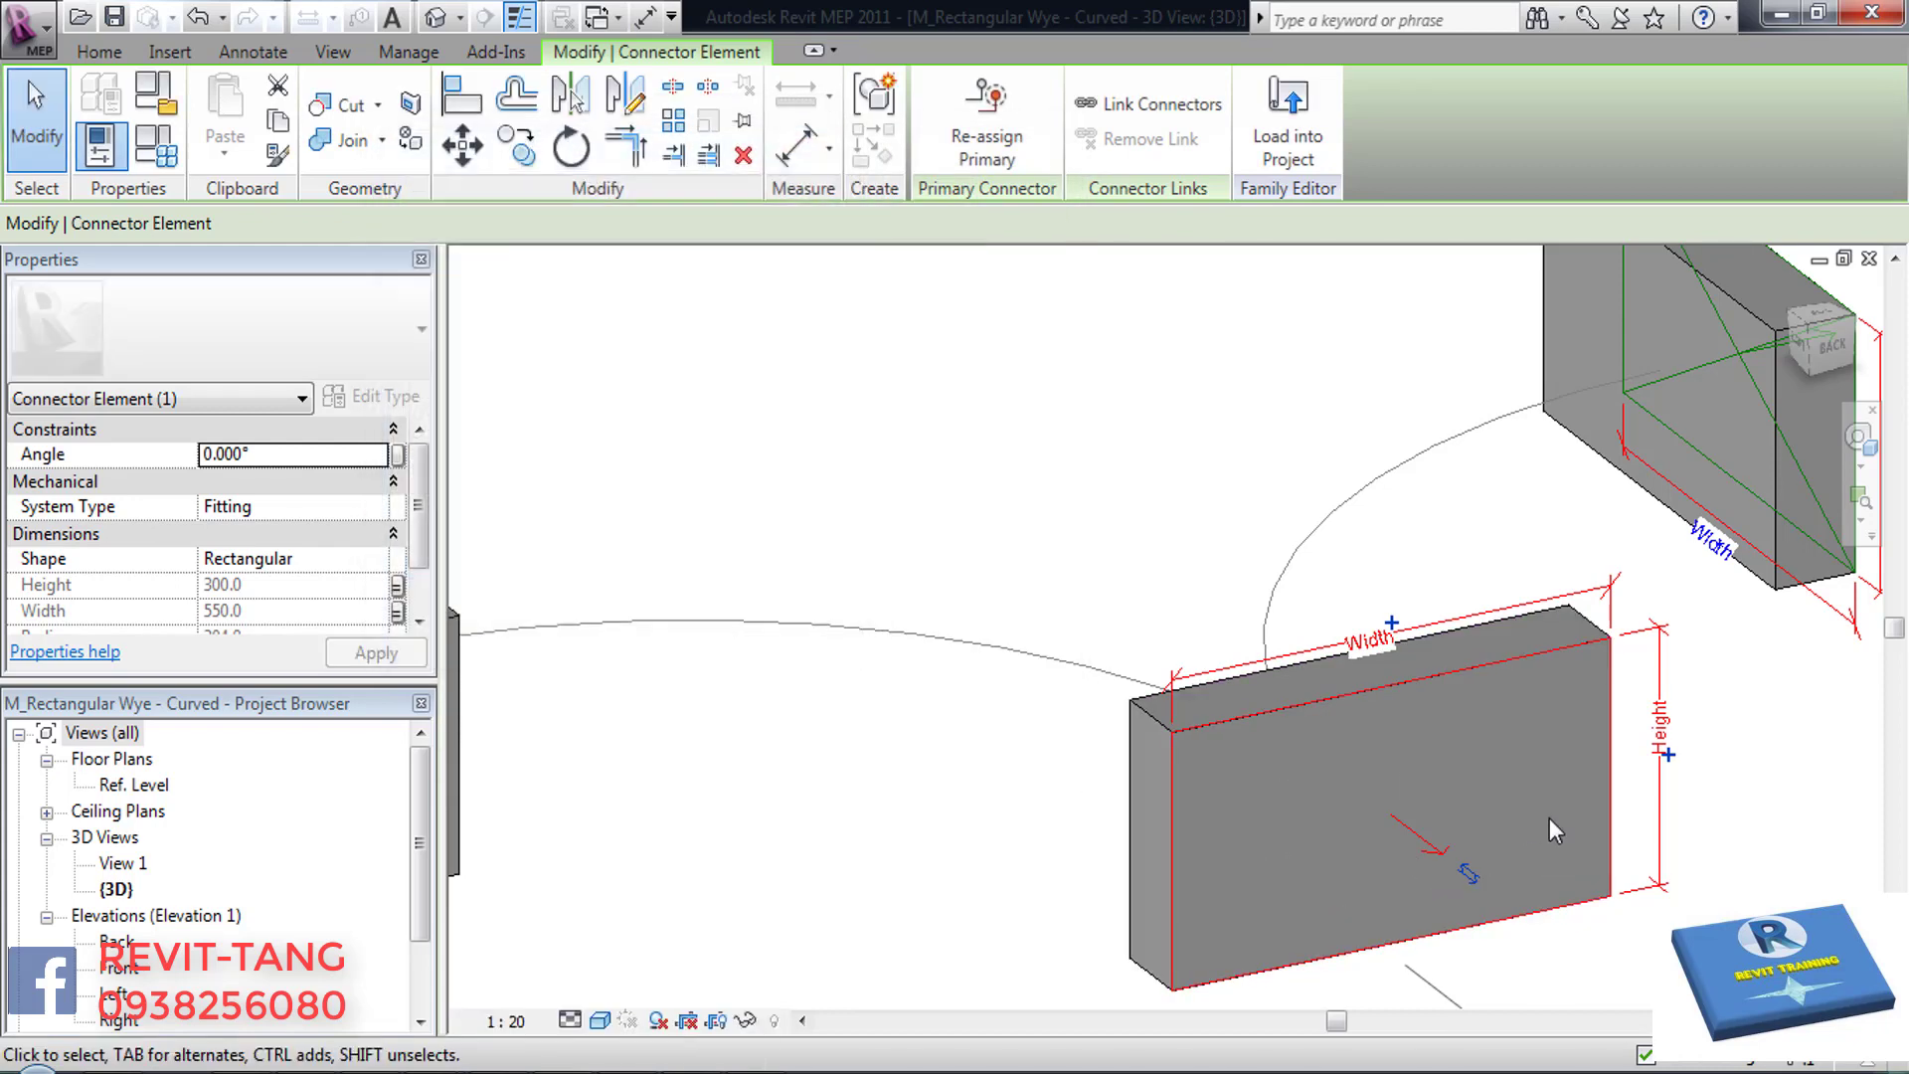
- Create instance parameter H1 under Analysis Results and link it to the connector height
left_click(1668, 755)
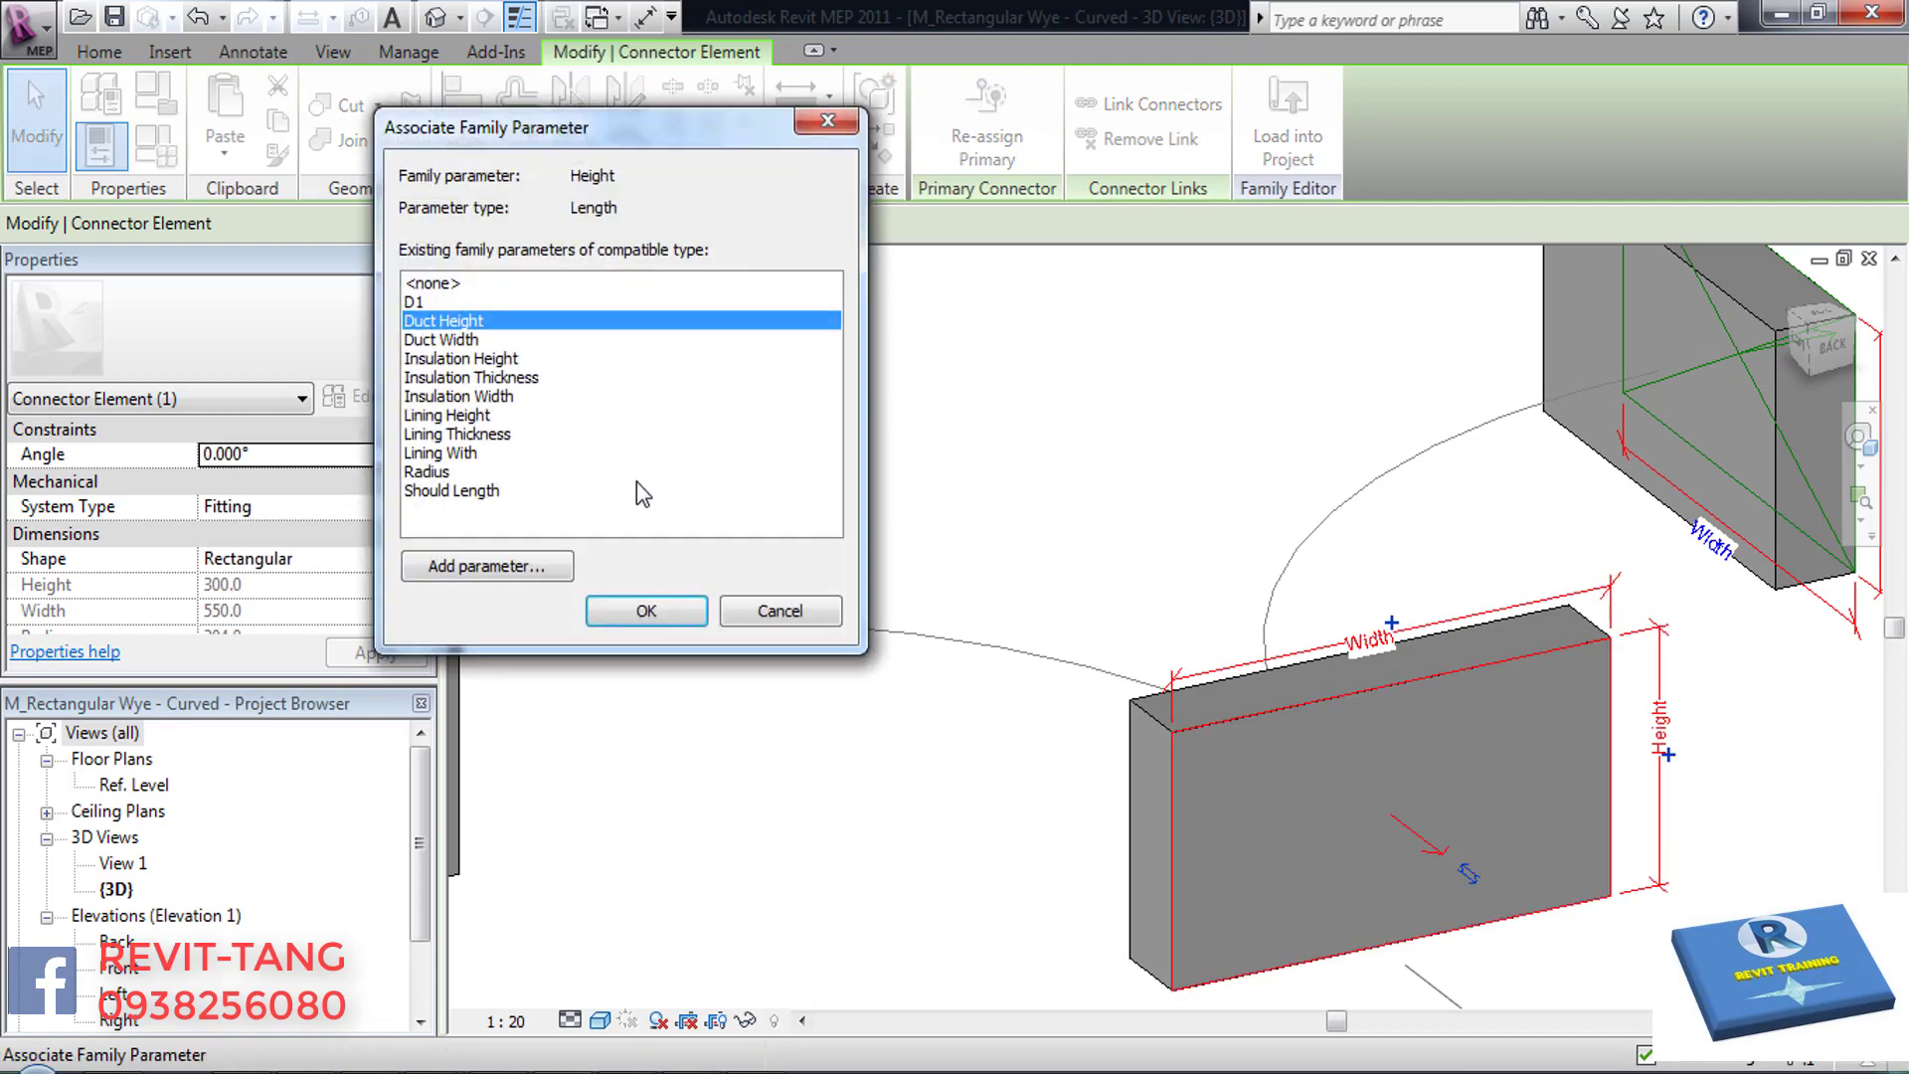
left_click(524, 573)
type("H")
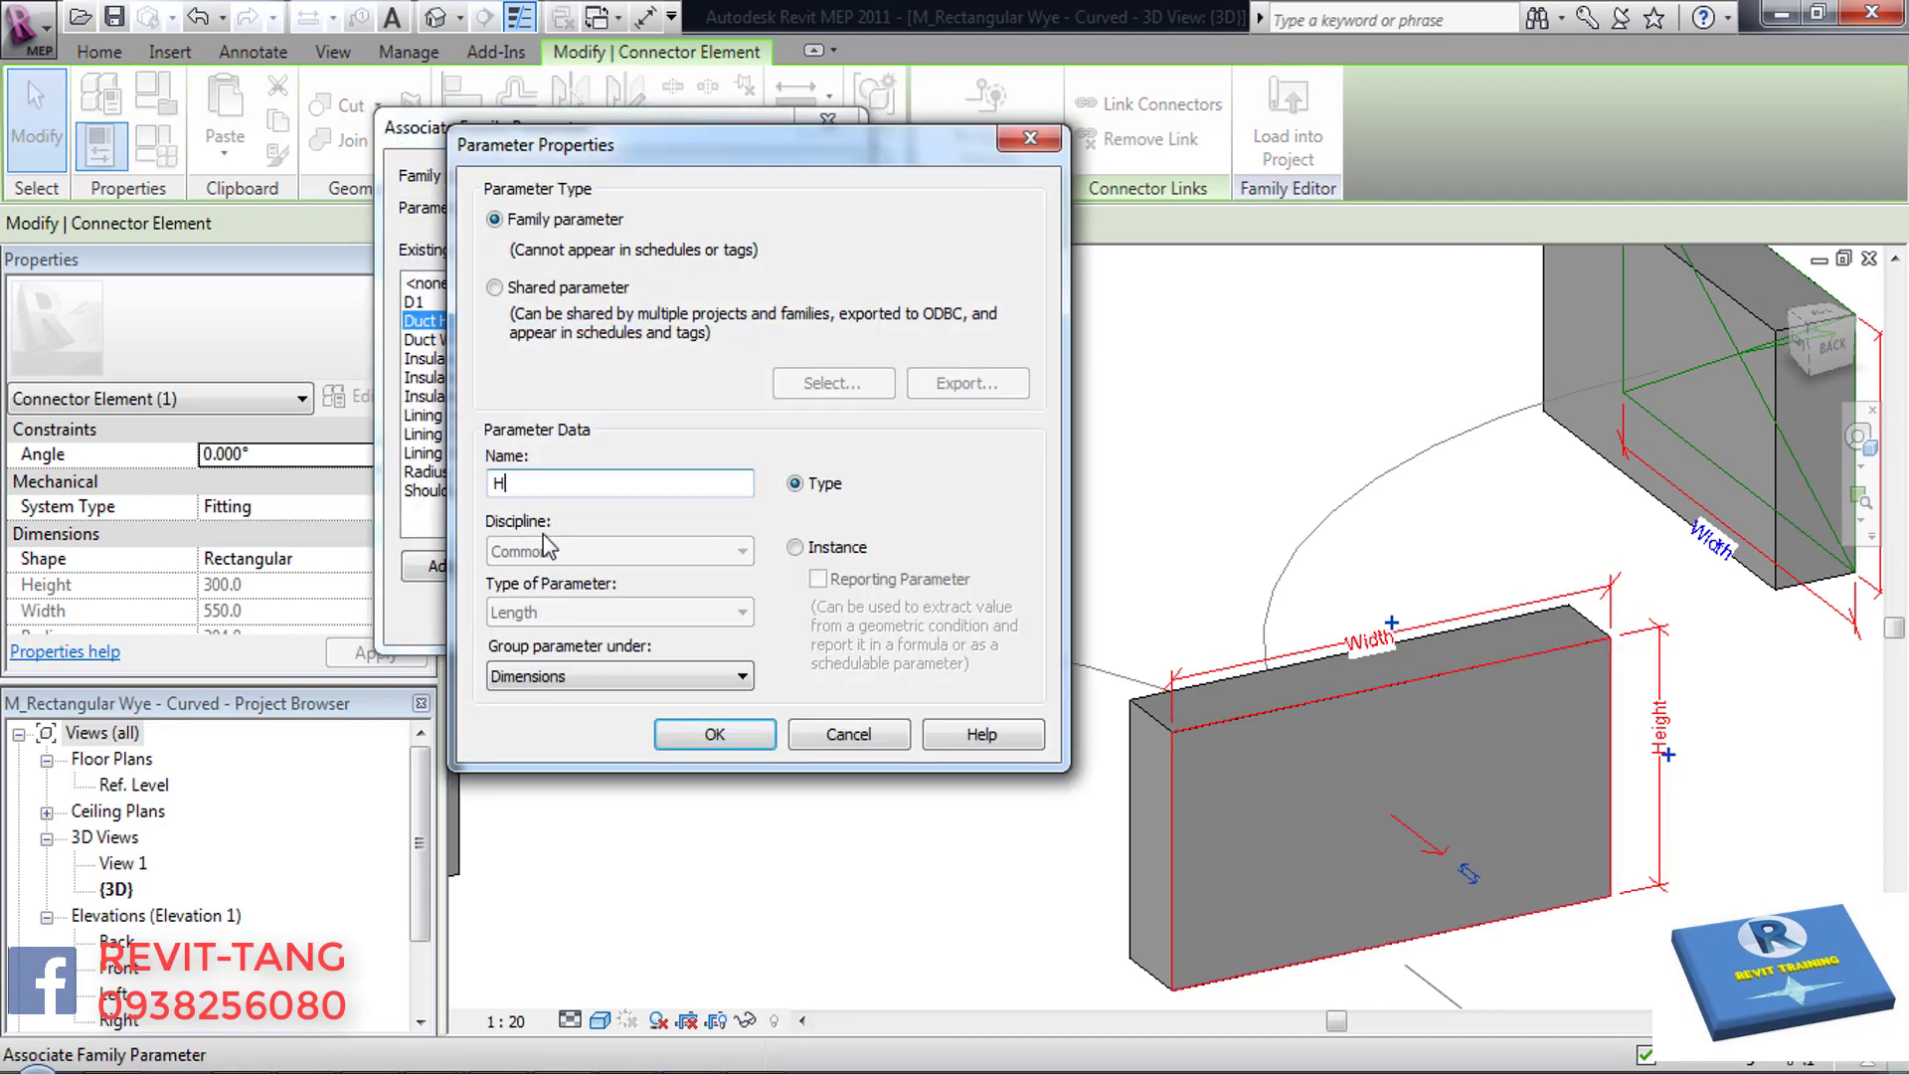
left_click(796, 546)
left_click(653, 676)
scroll(617, 403, "up", 2)
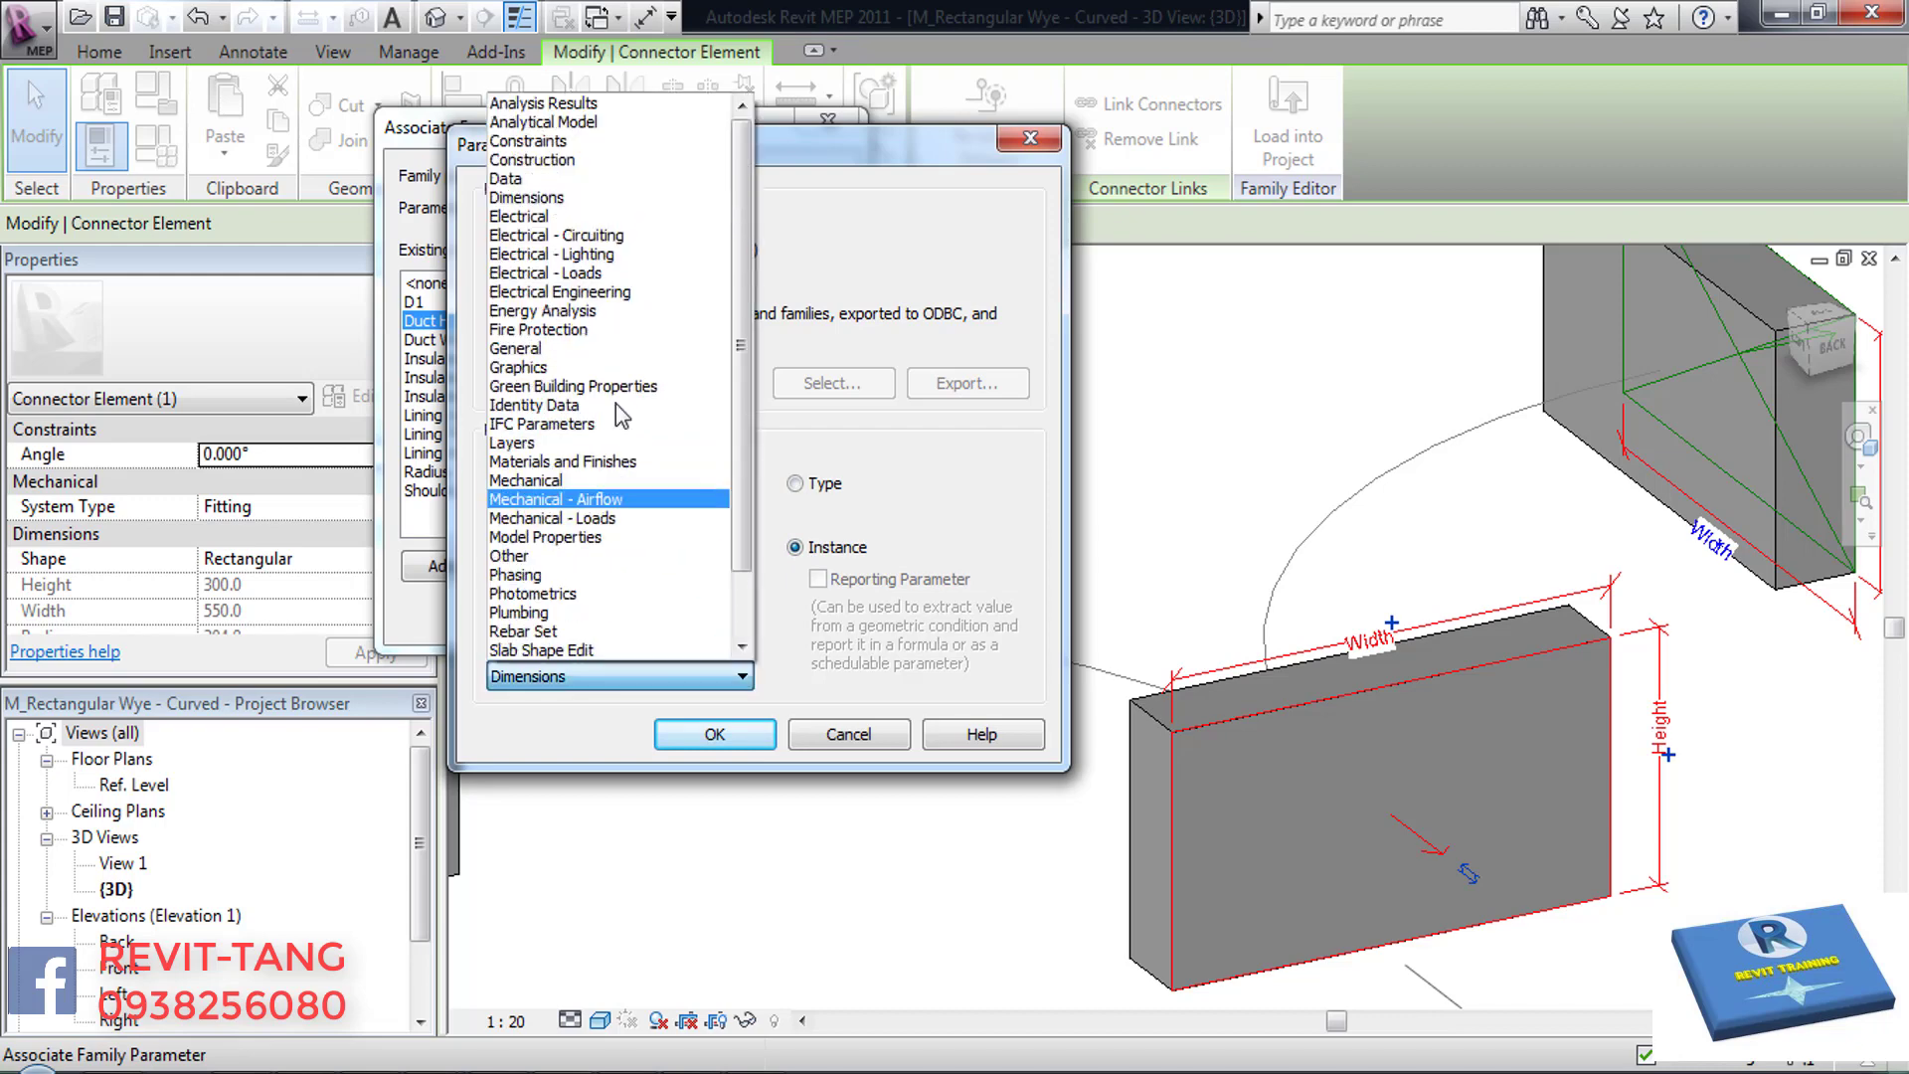
left_click(545, 102)
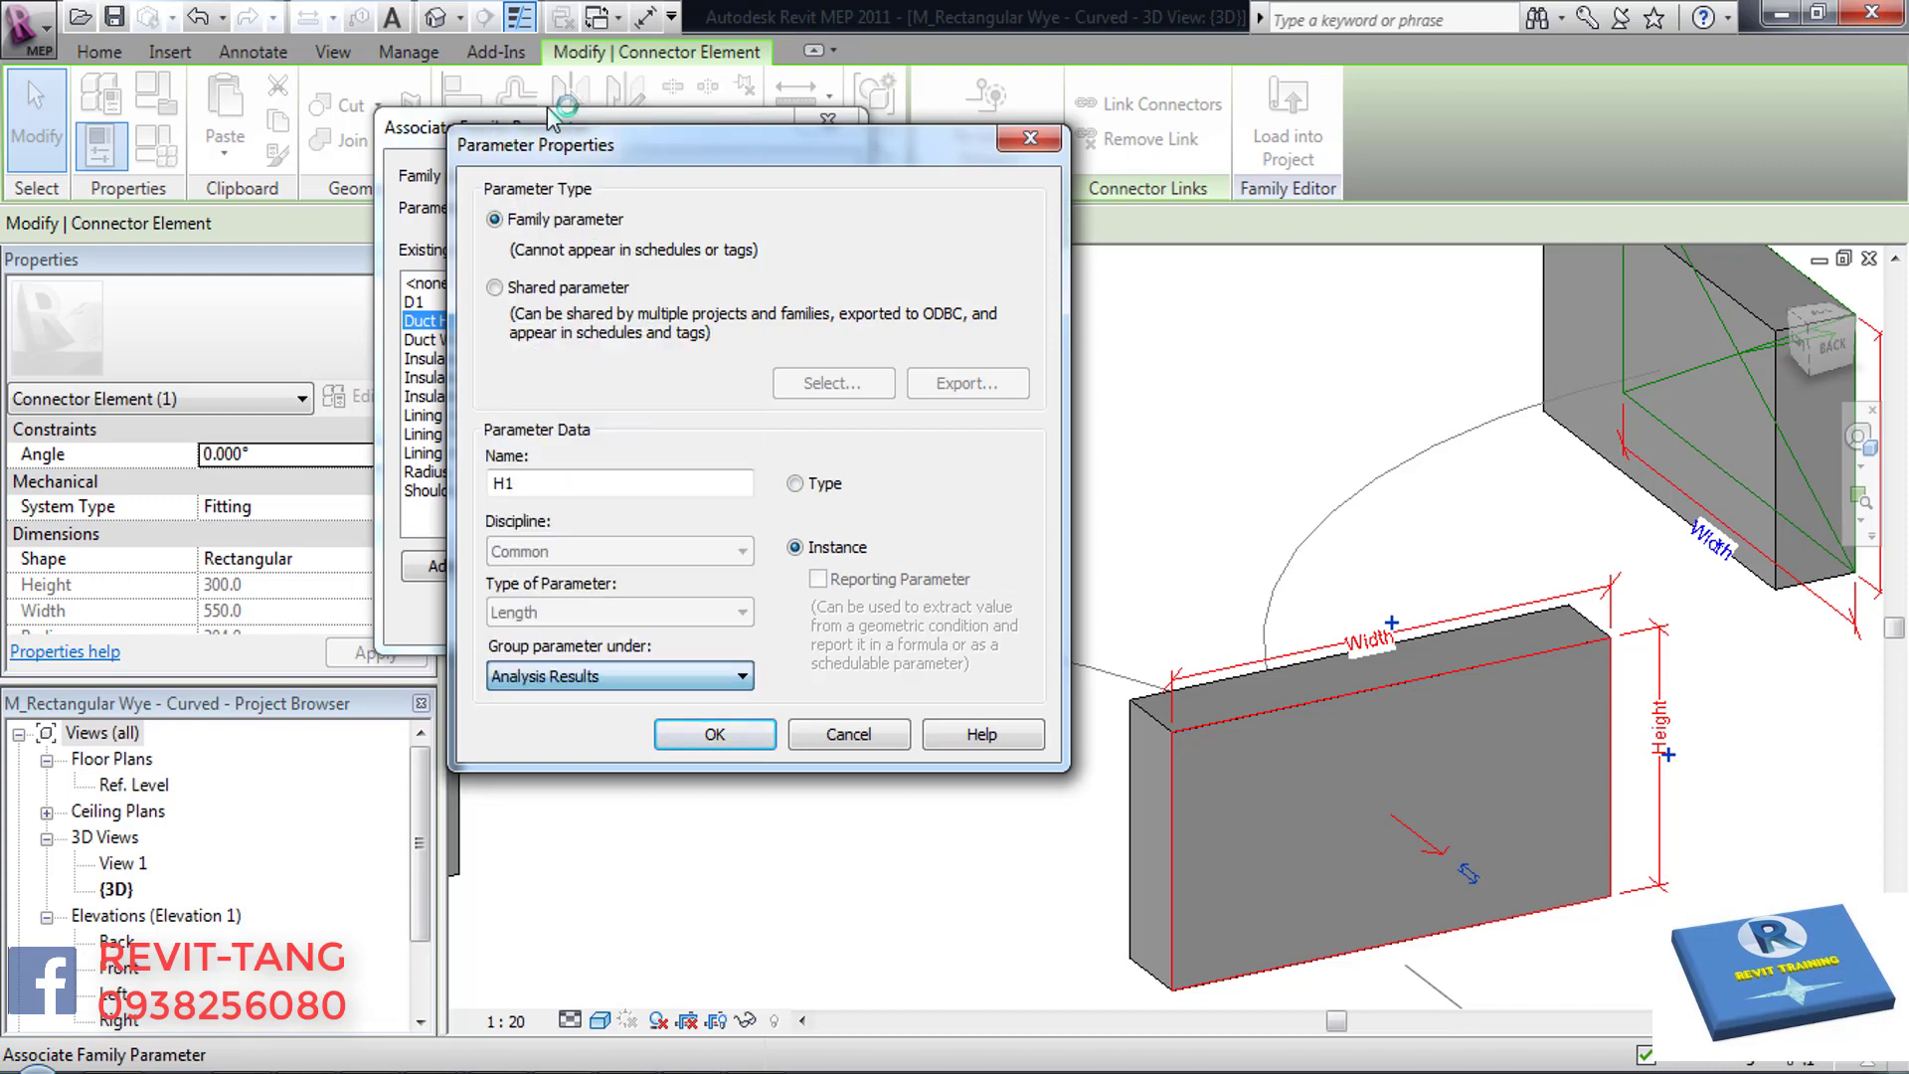
left_click(714, 734)
left_click(676, 614)
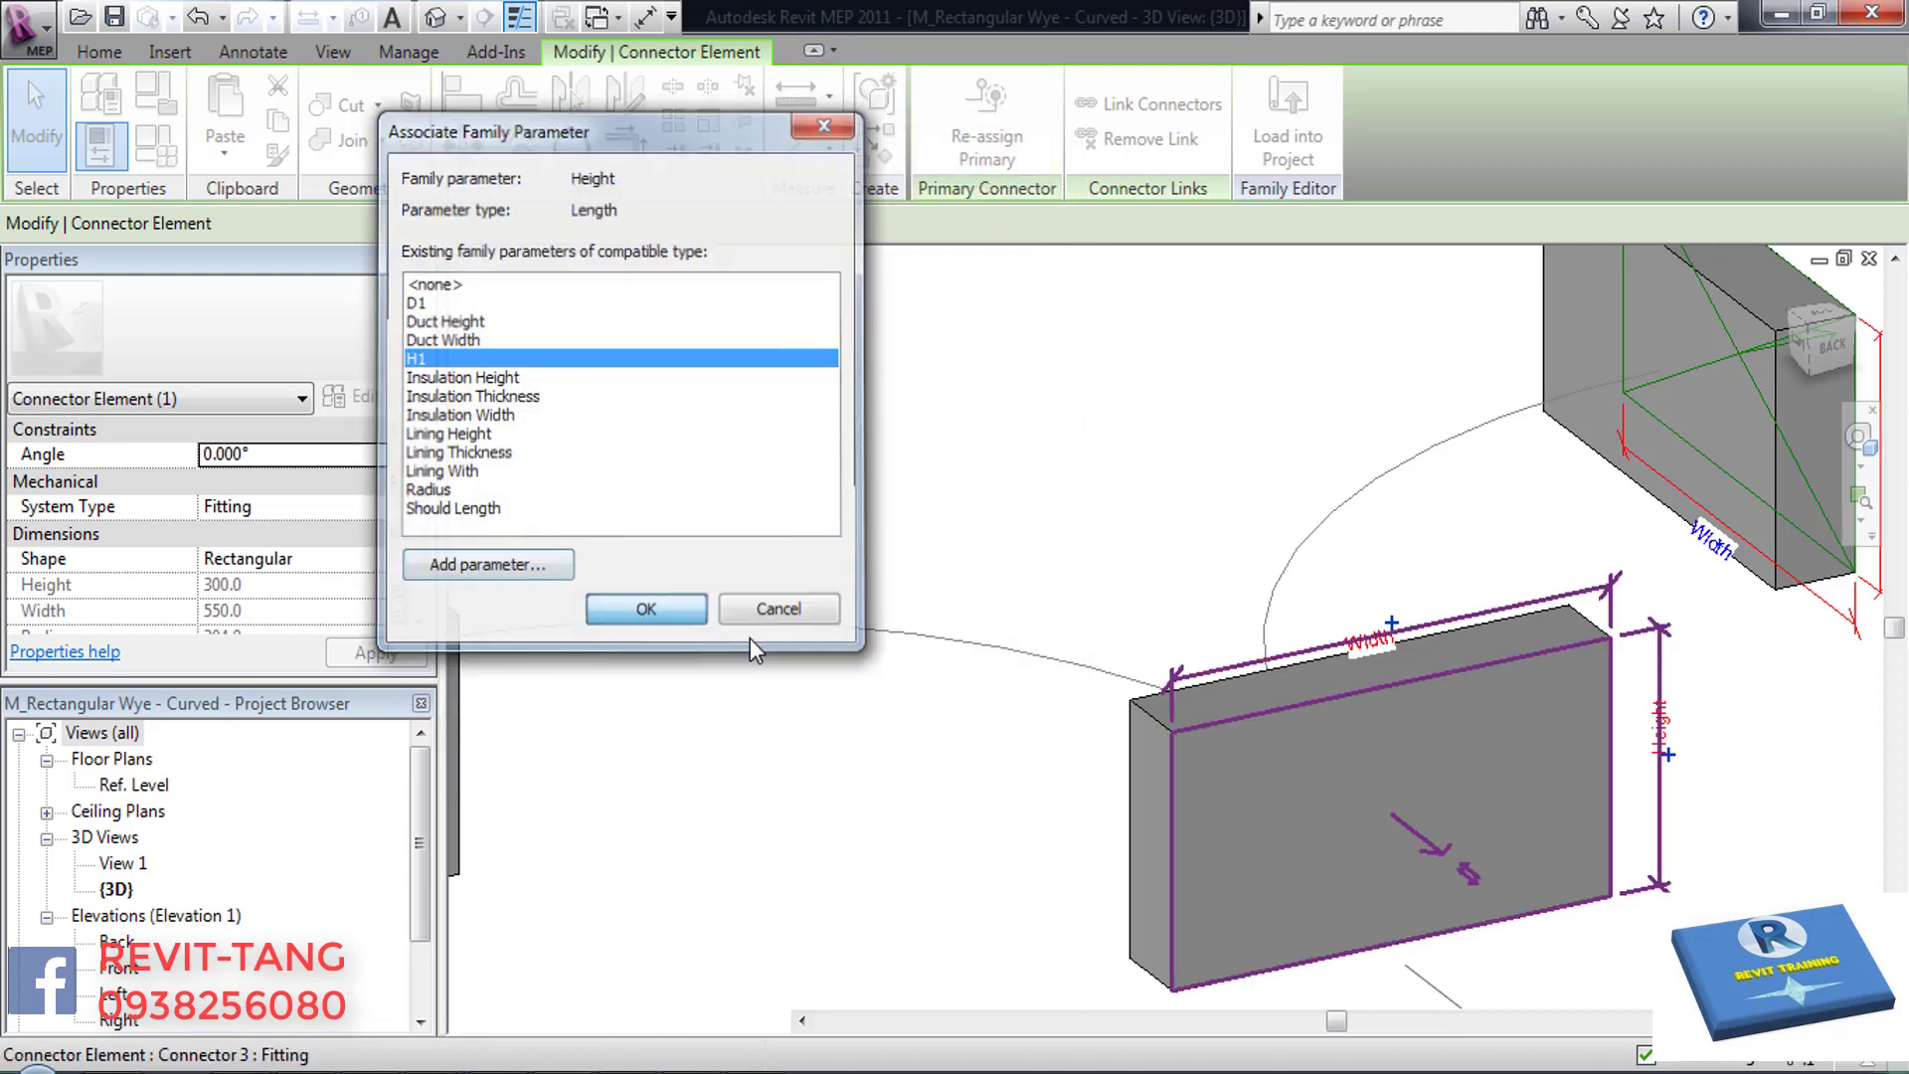
left_click(900, 575)
scroll(900, 575, "down", 3)
middle_click_drag(938, 597, 861, 579, "shift")
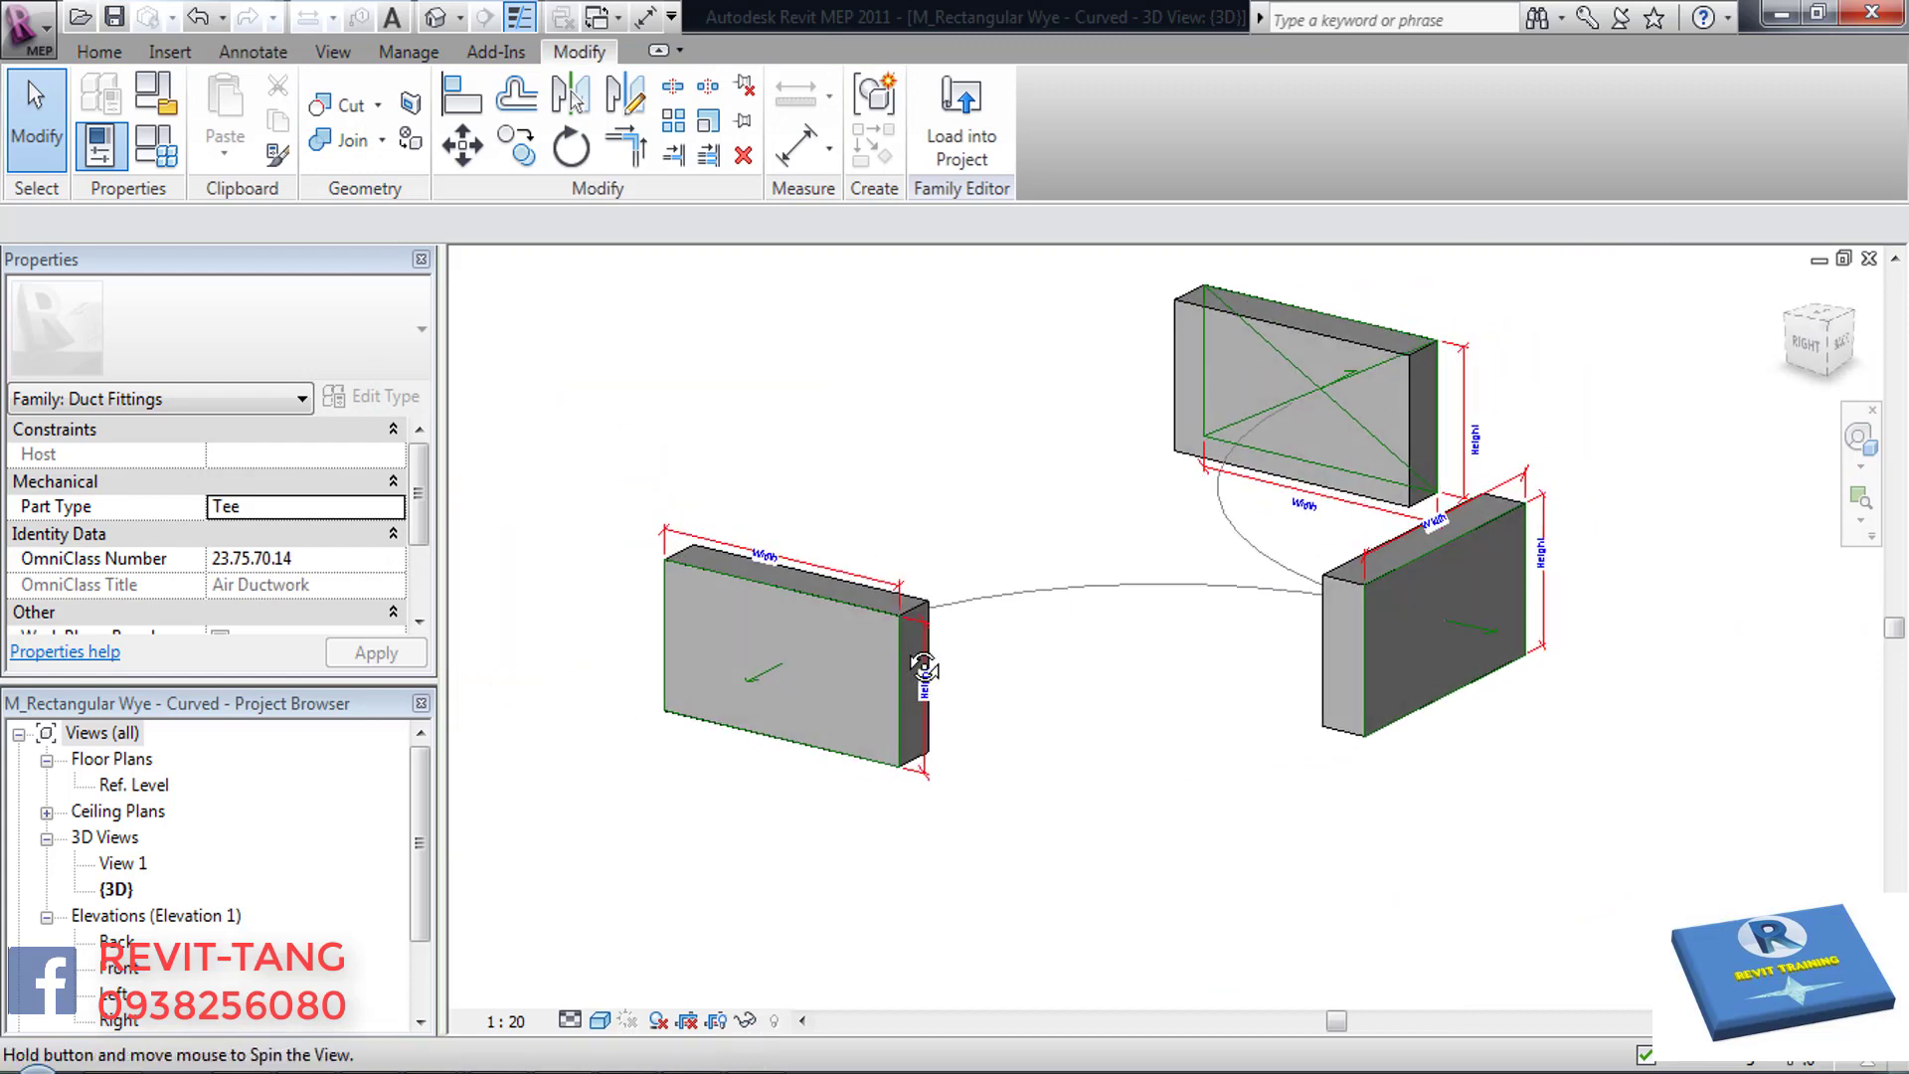
- Link the left connector's height to new instance parameter H2 under Analysis Results
left_click(862, 578)
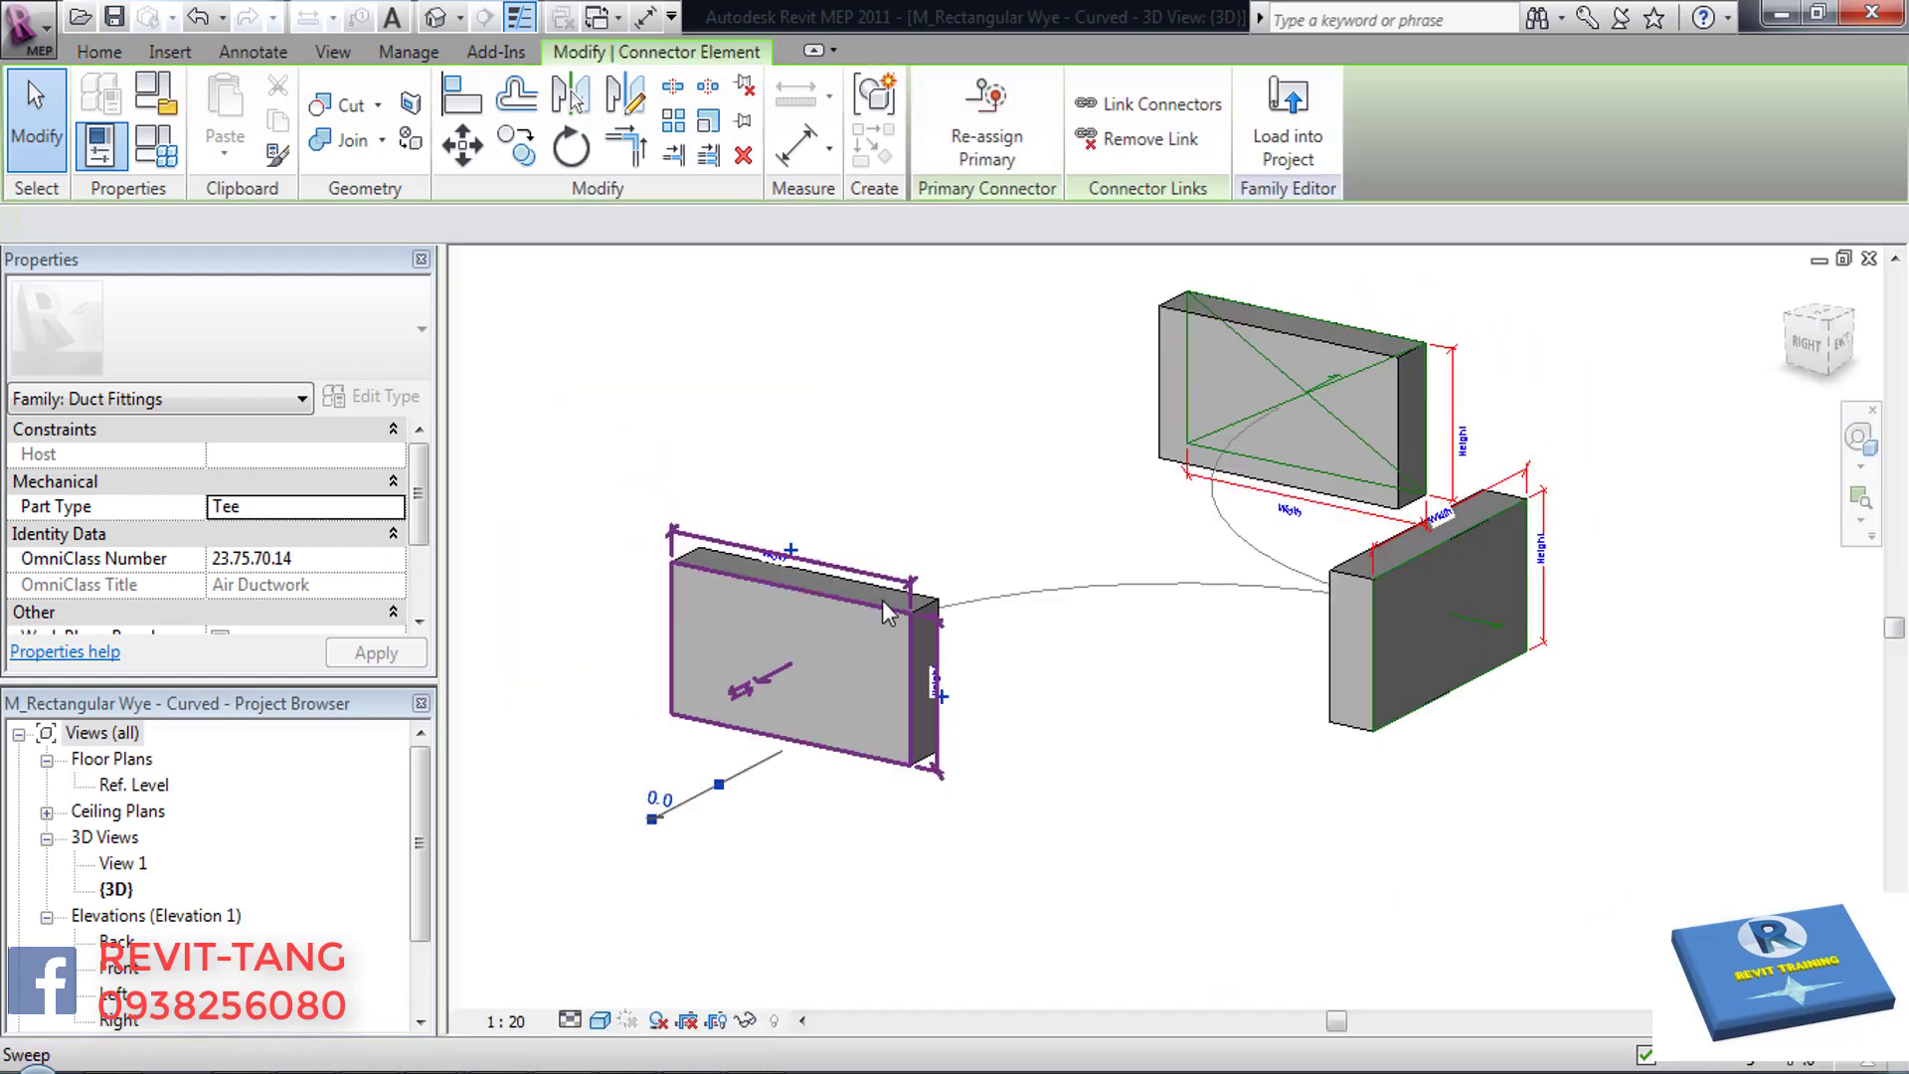
left_click(941, 686)
left_click(527, 563)
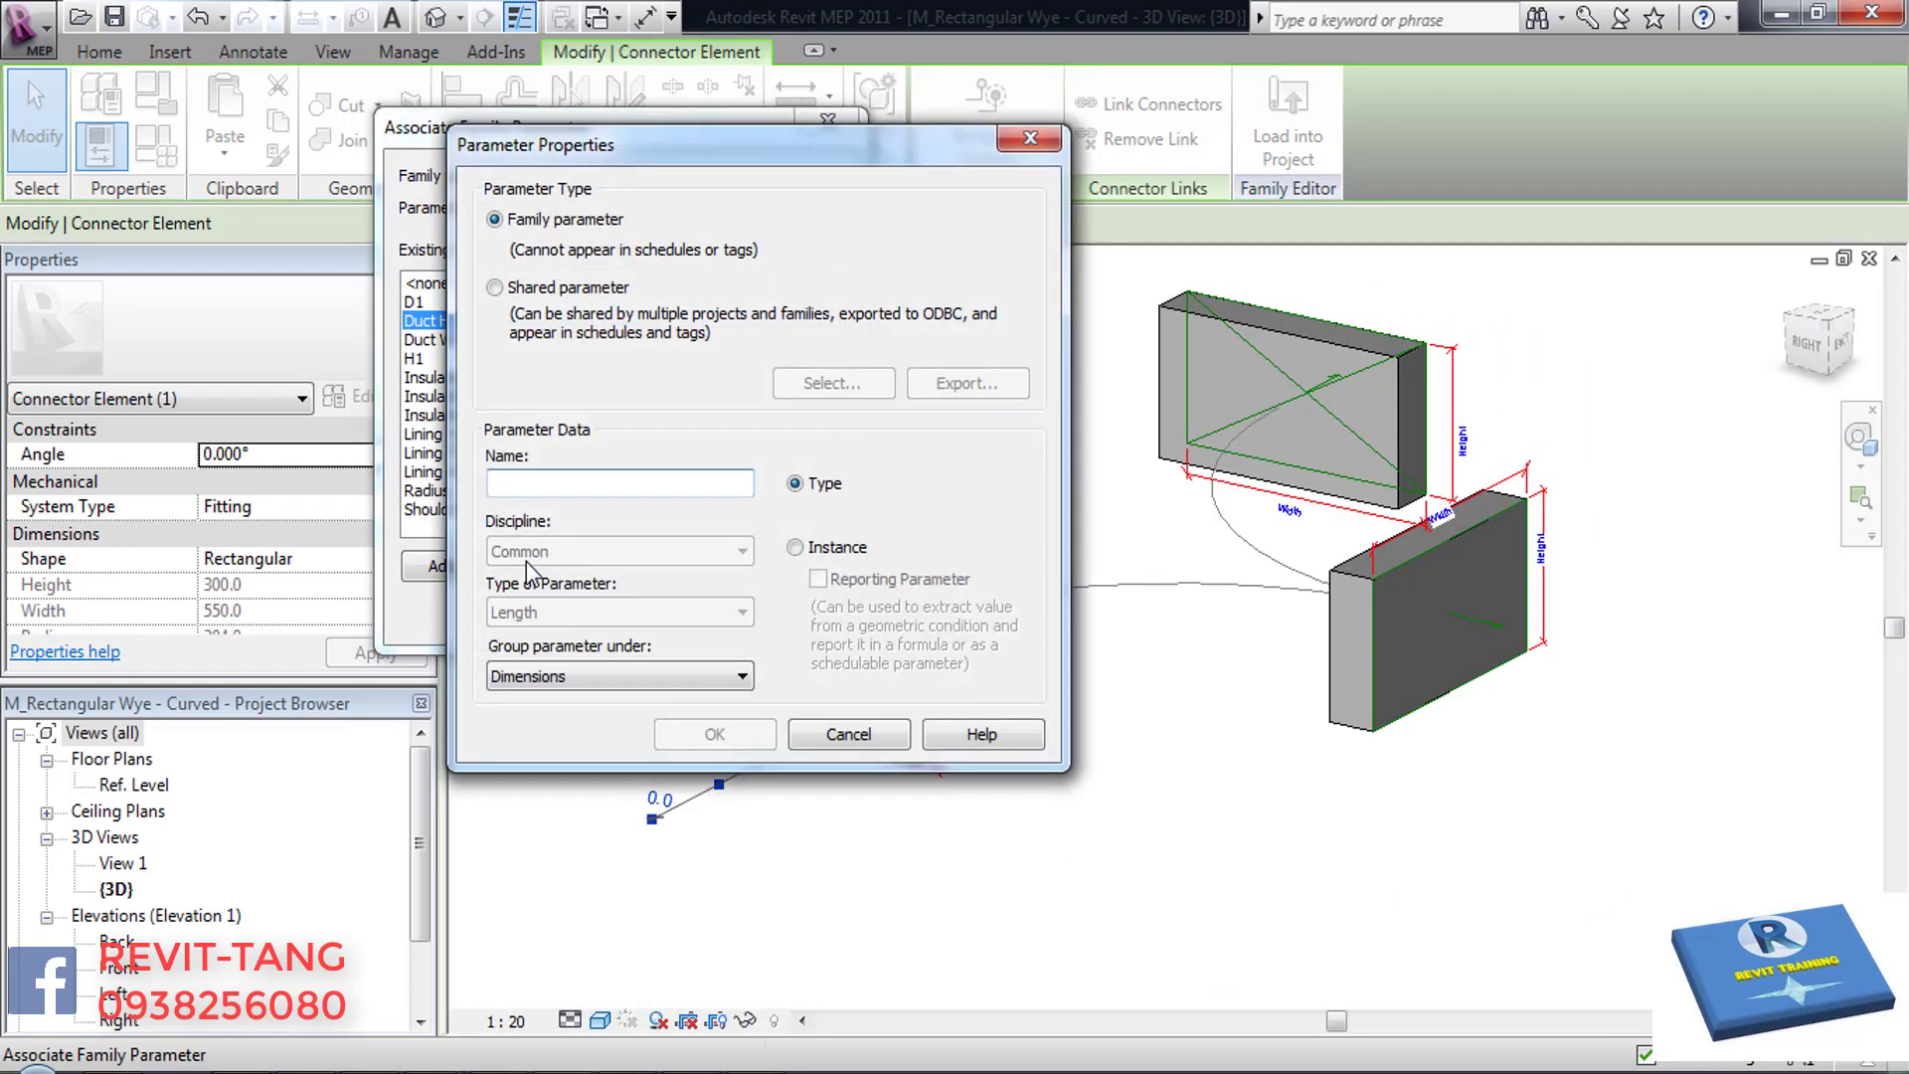
type("H2")
left_click(795, 548)
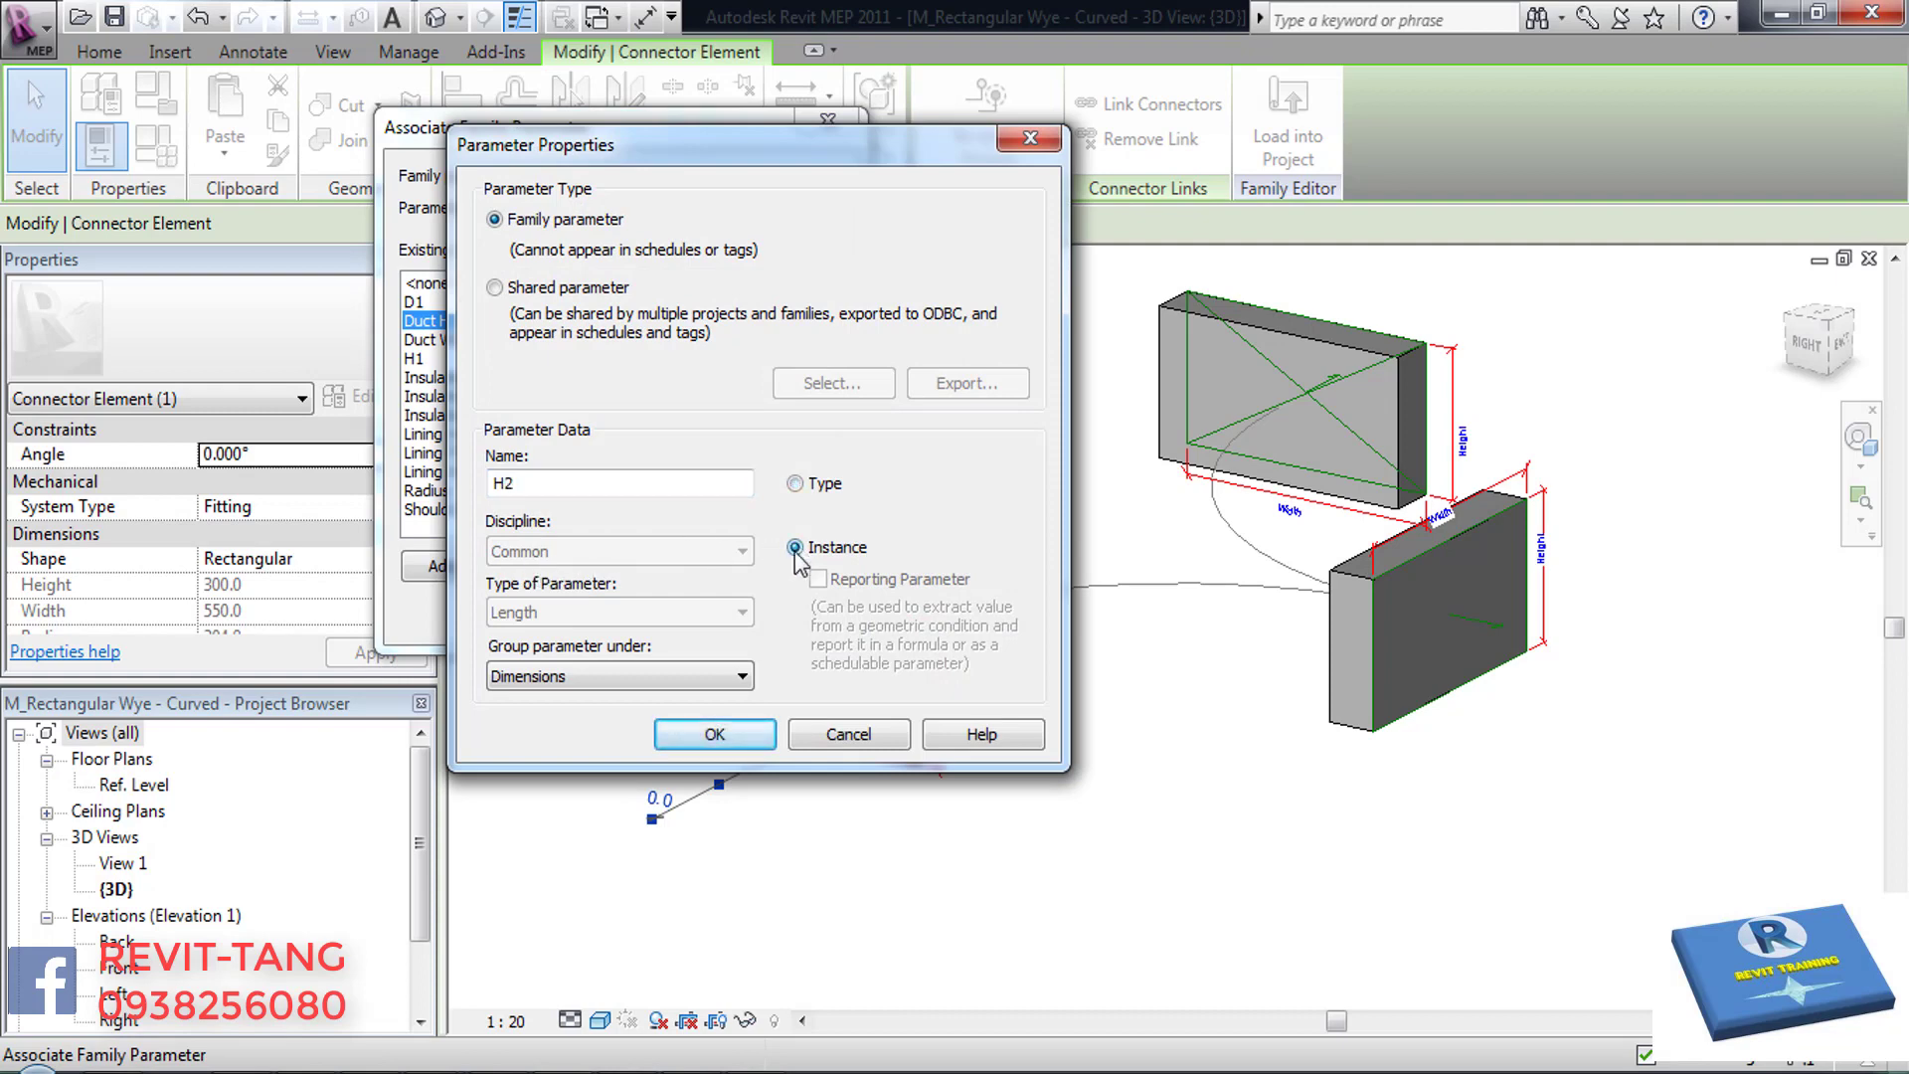
left_click(740, 677)
scroll(557, 199, "up", 2)
left_click(557, 96)
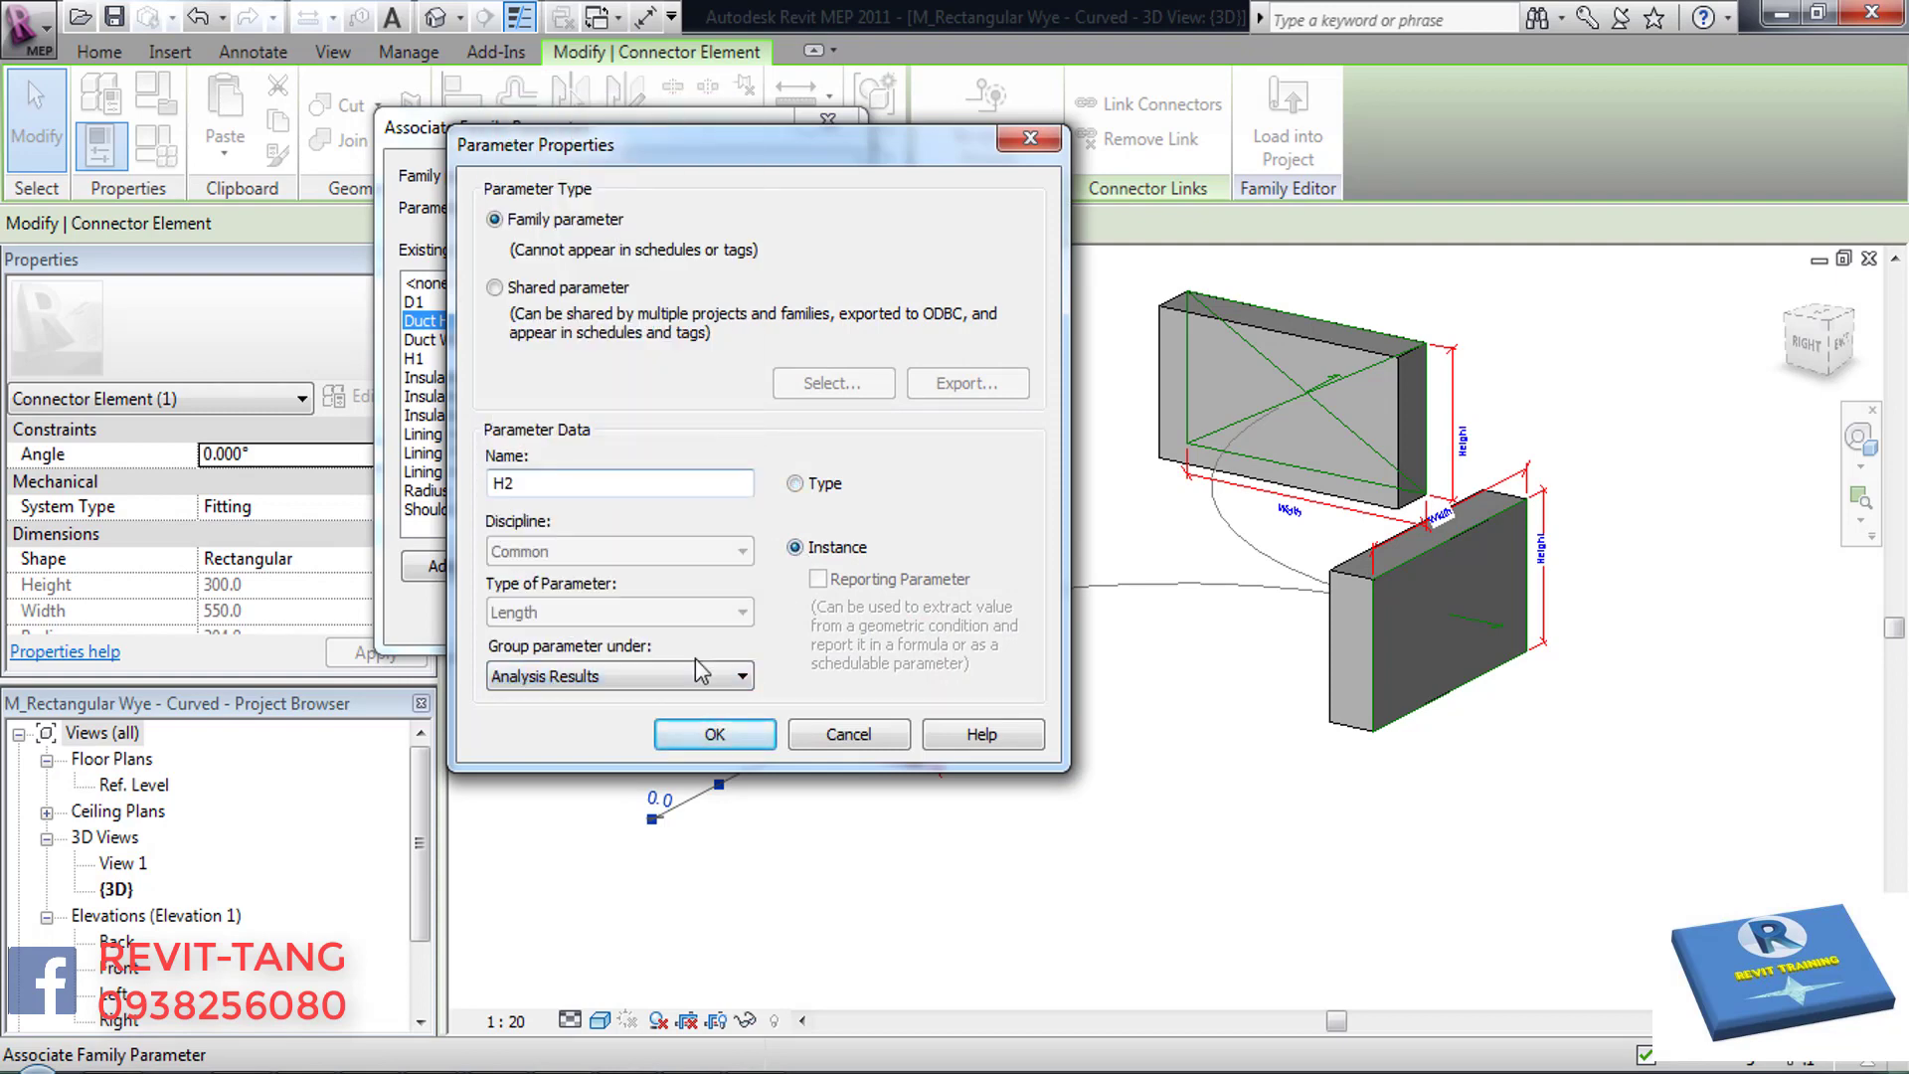
left_click(714, 736)
left_click(686, 614)
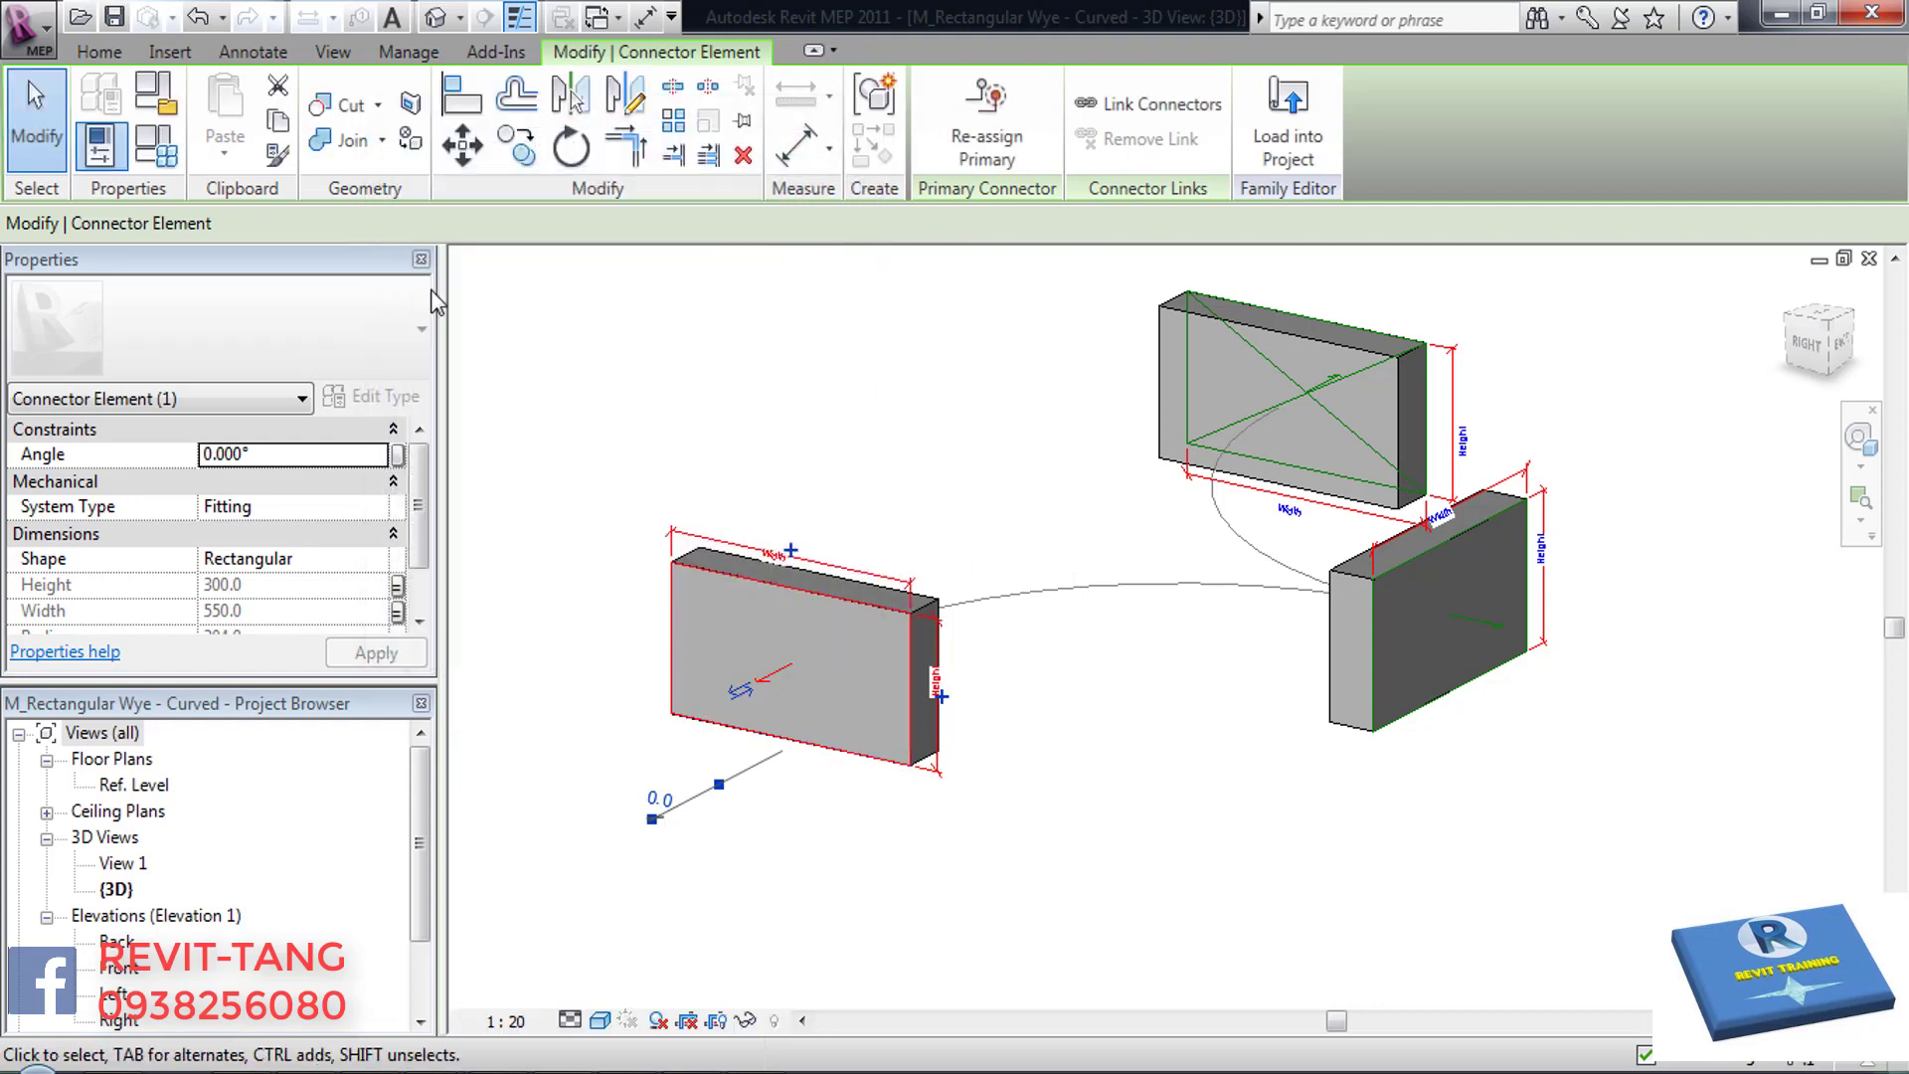
- Review Family Types, showing H2 300 beside H1 300 and D1 550
left_click(173, 162)
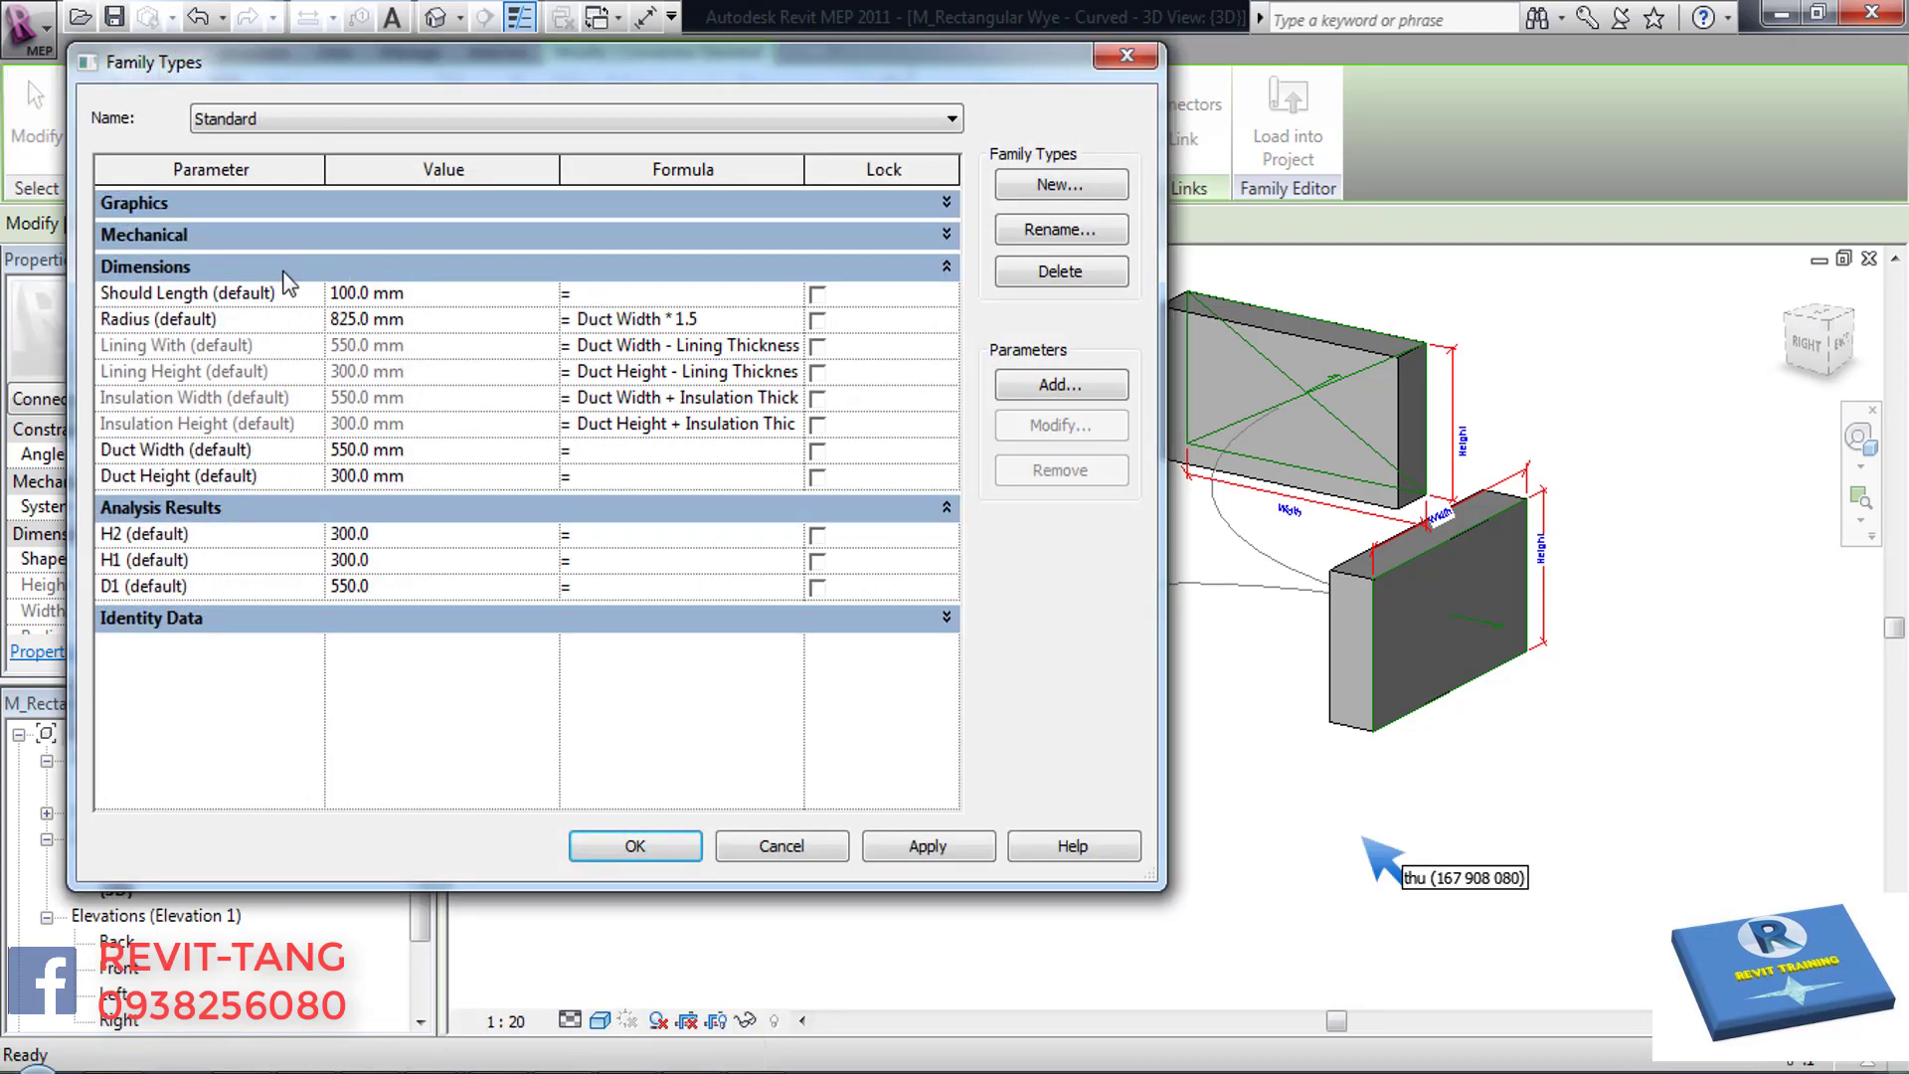
left_click(229, 267)
left_click(393, 350)
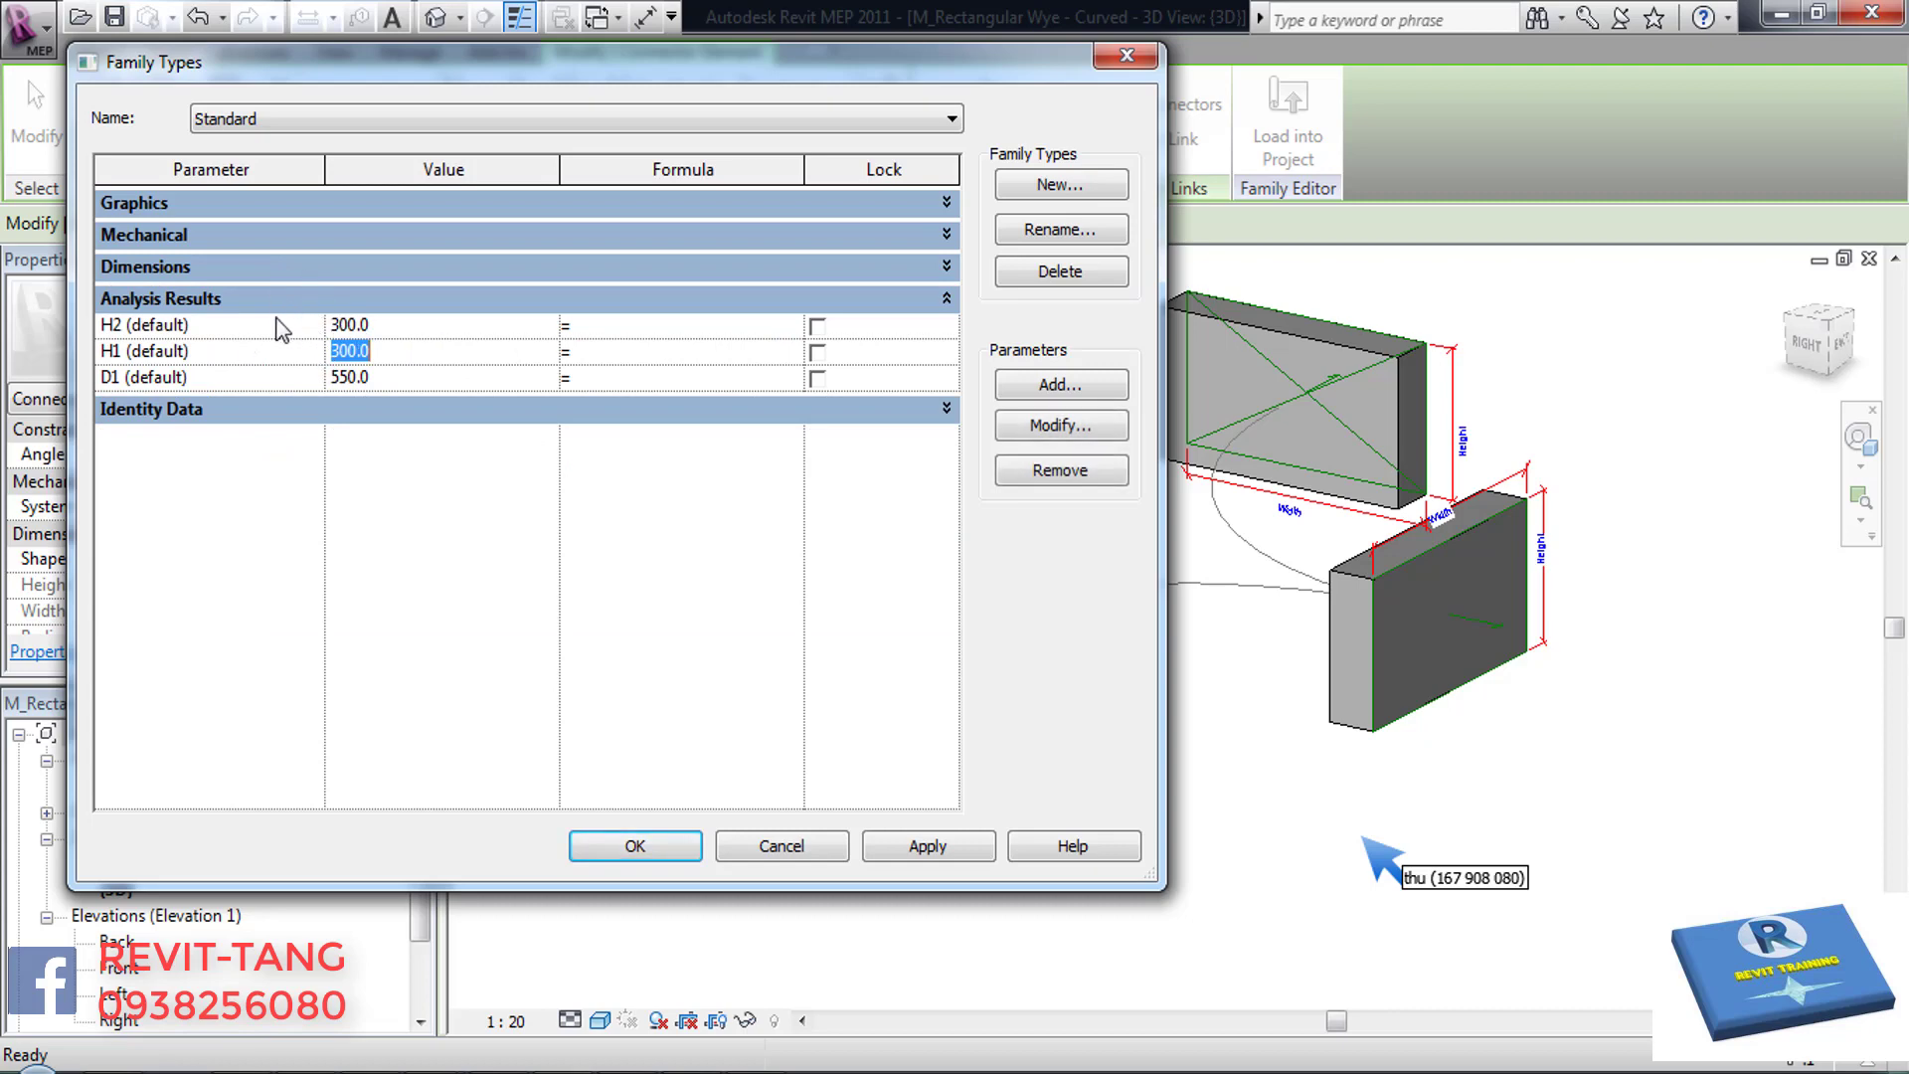
left_click(684, 846)
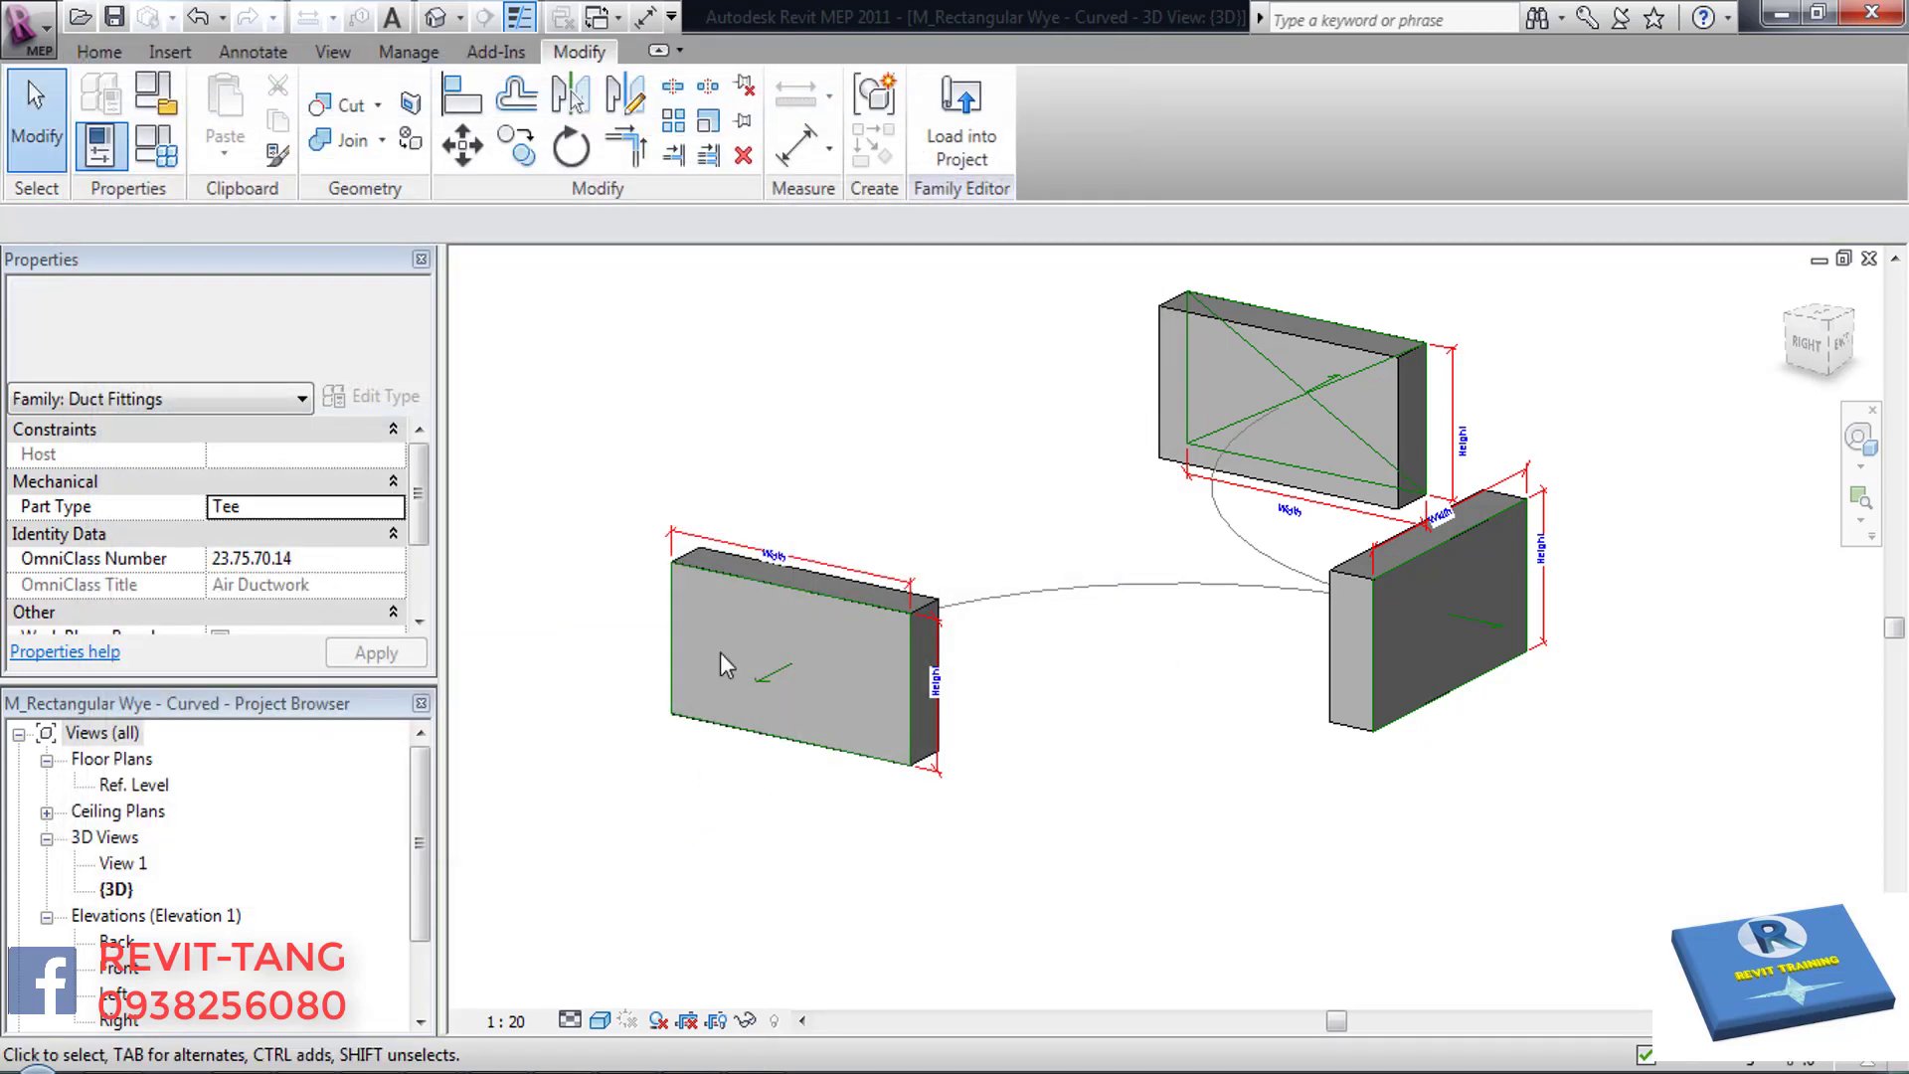
- Link the left connector's width to new instance parameter W2, grouped under Analysis Results
left_click(784, 555)
left_click(780, 553)
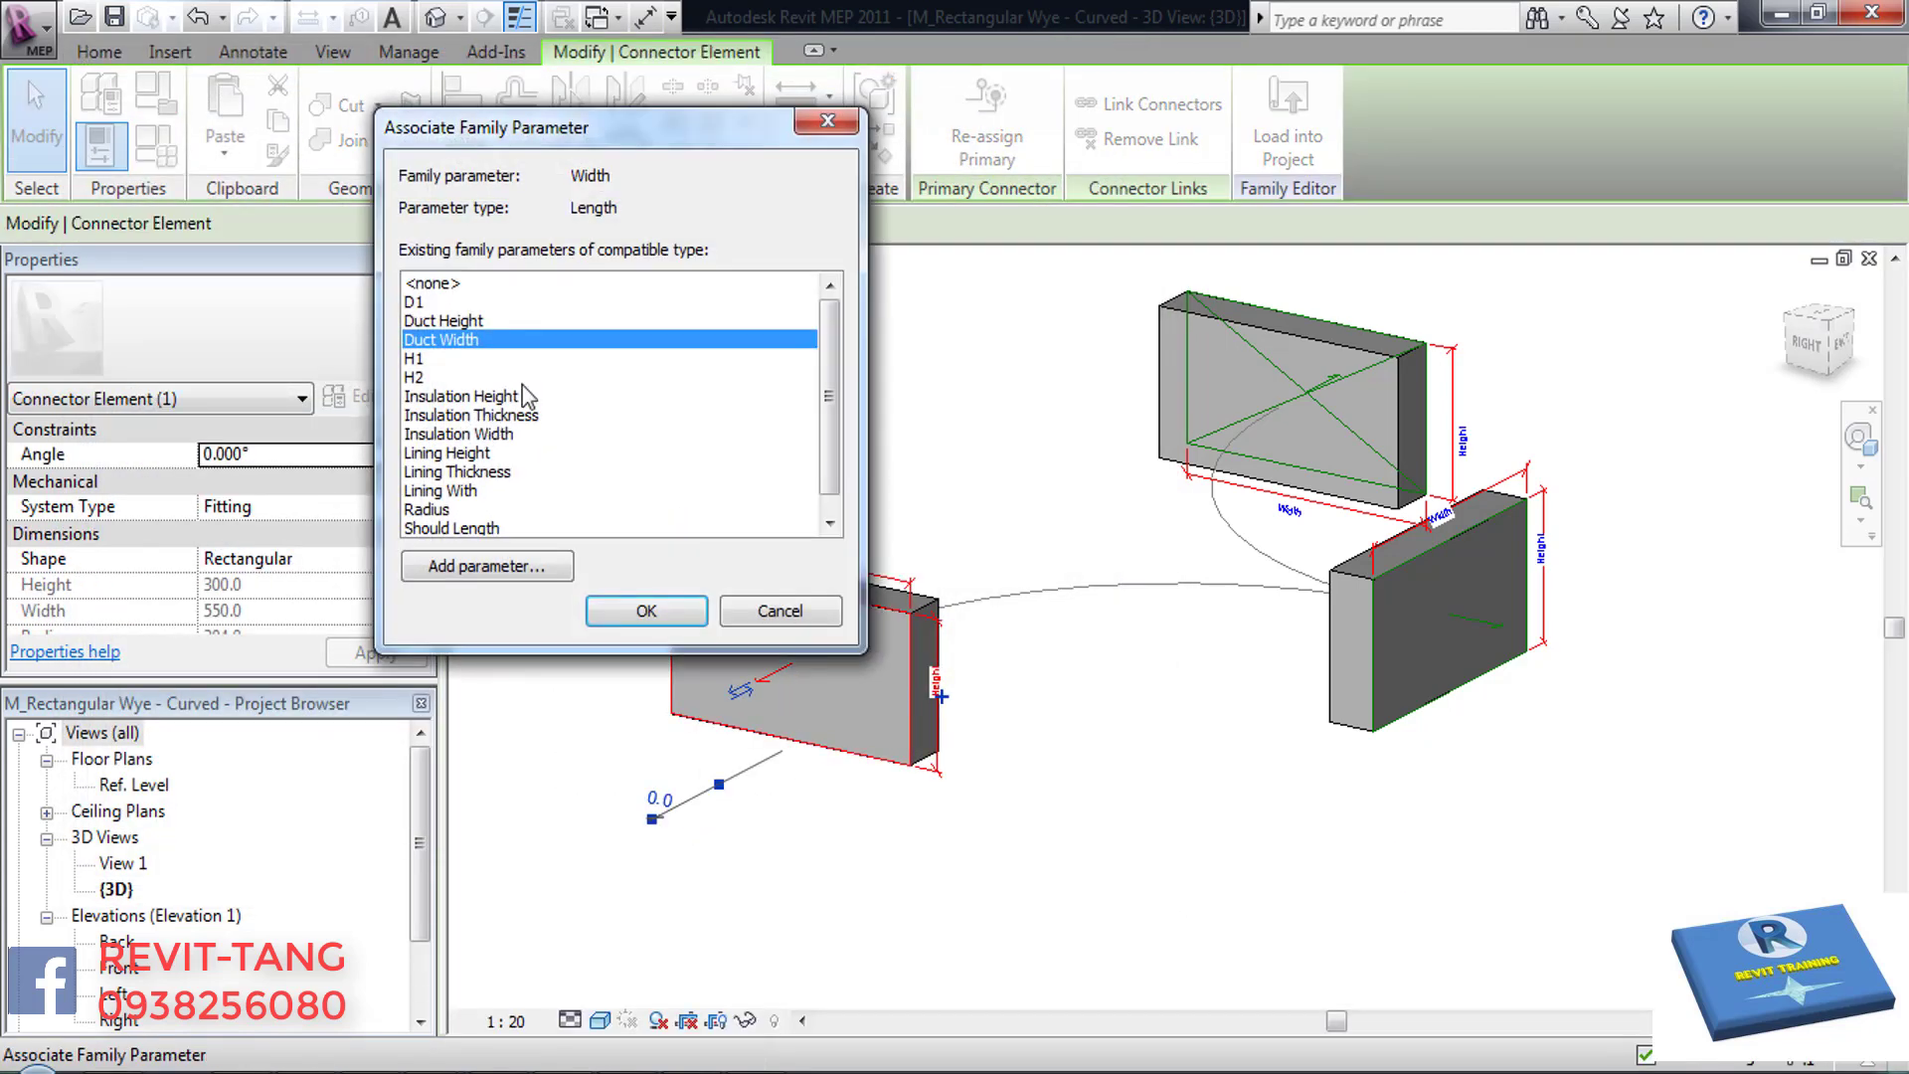
left_click(494, 565)
type("W2")
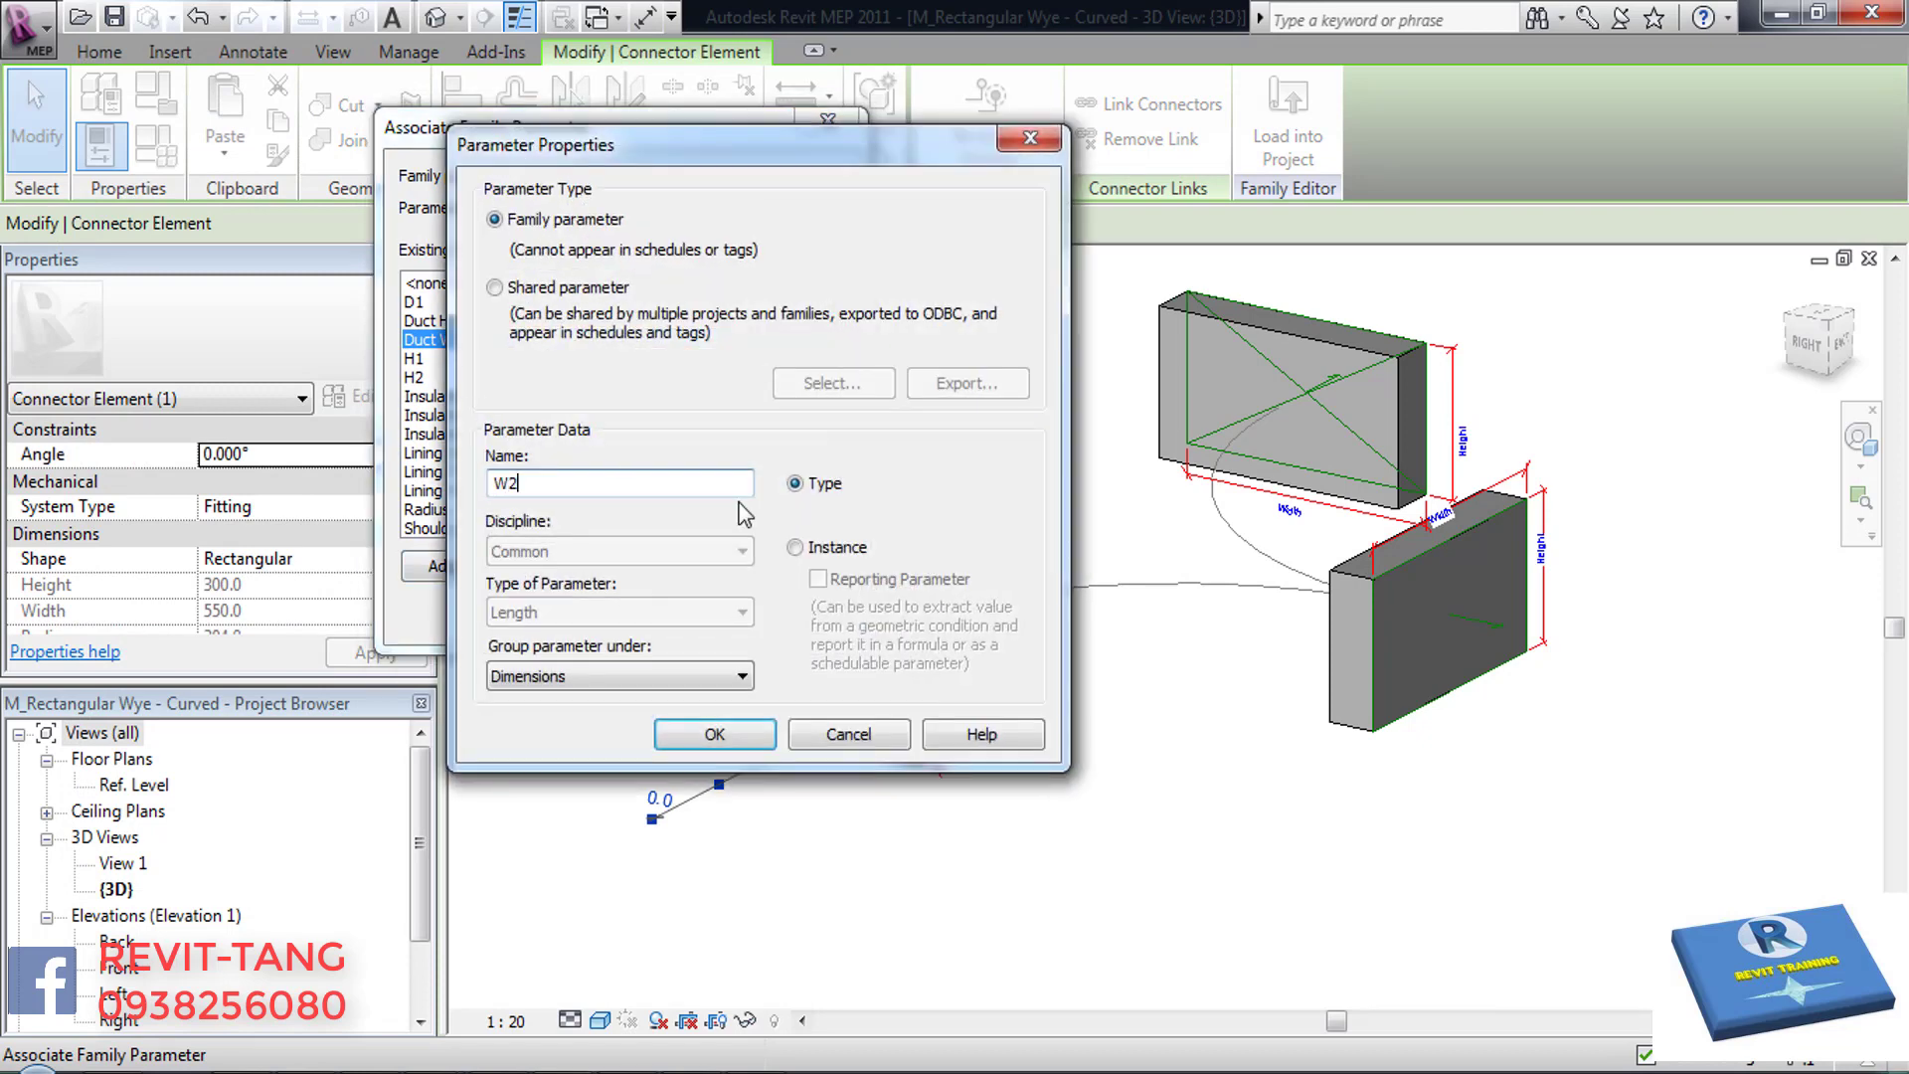
left_click(813, 548)
left_click(742, 676)
scroll(572, 299, "up", 2)
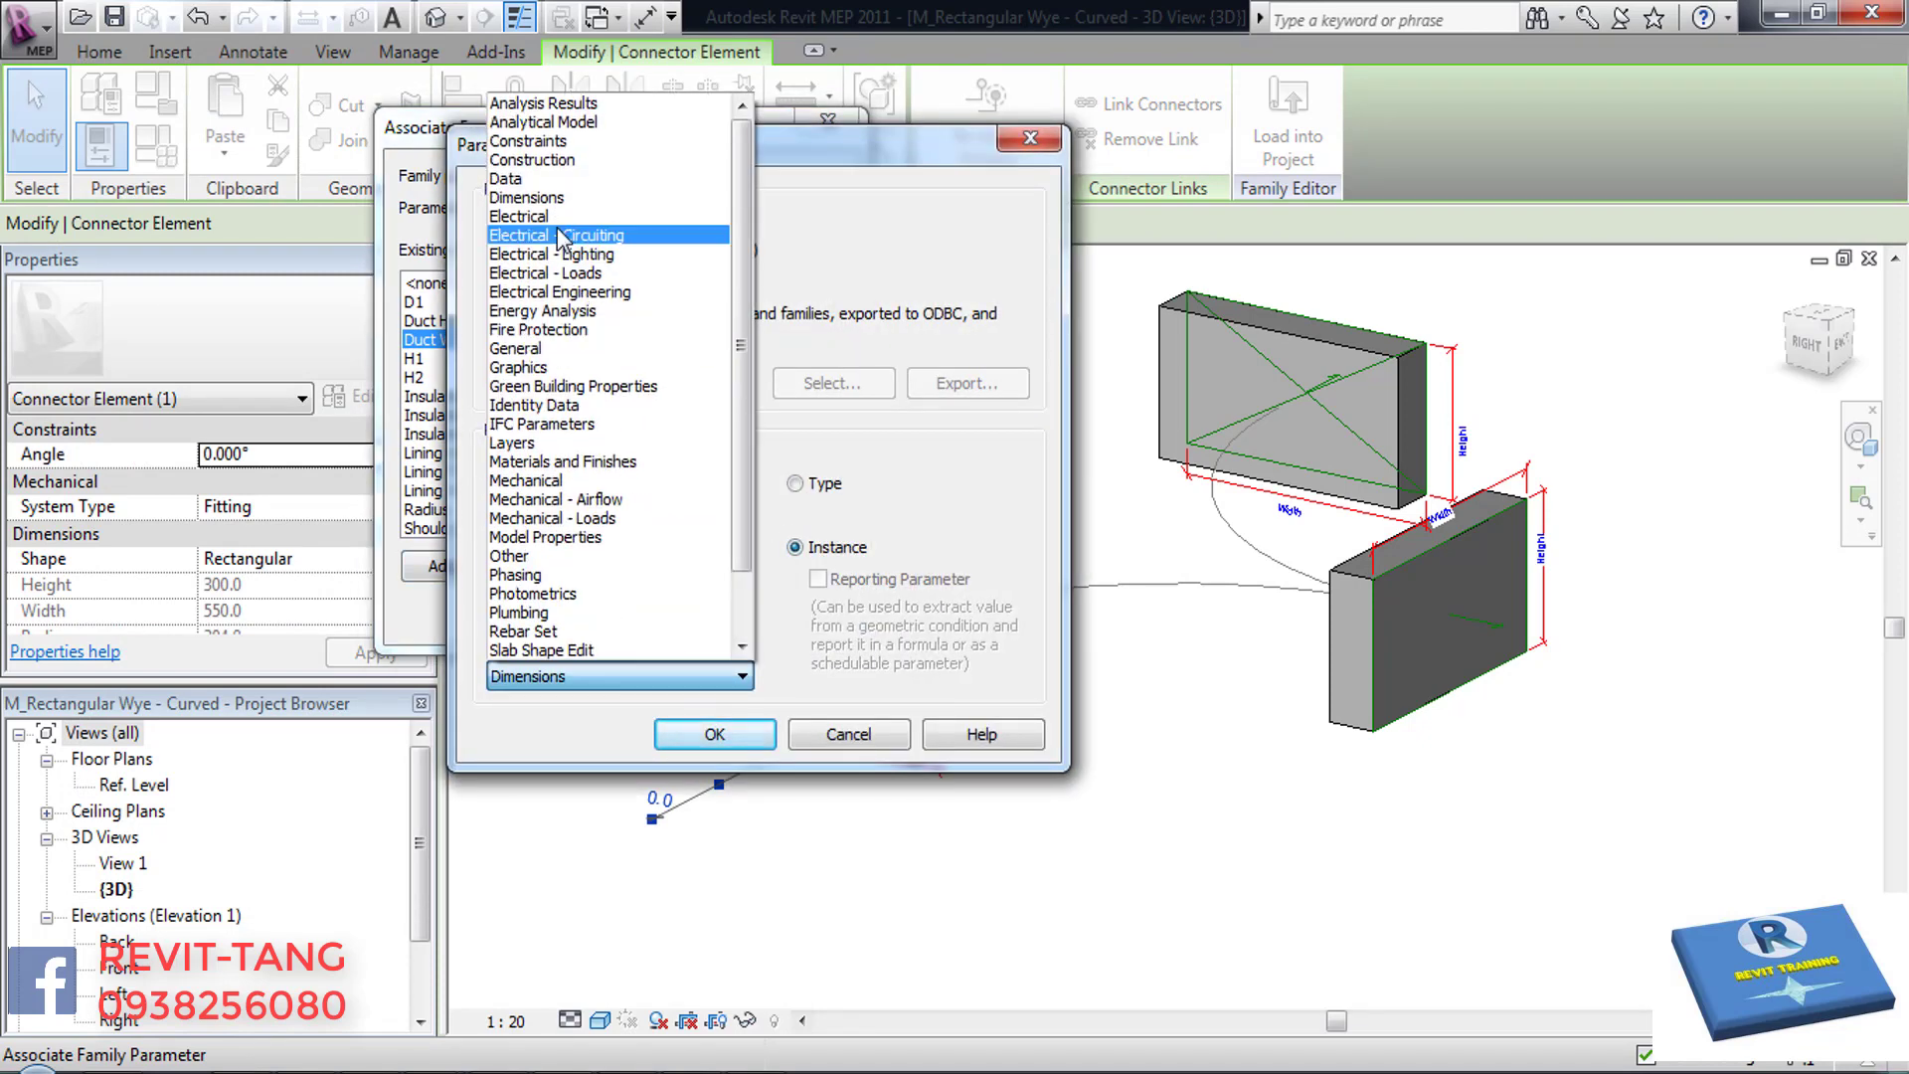
left_click(569, 104)
left_click(715, 734)
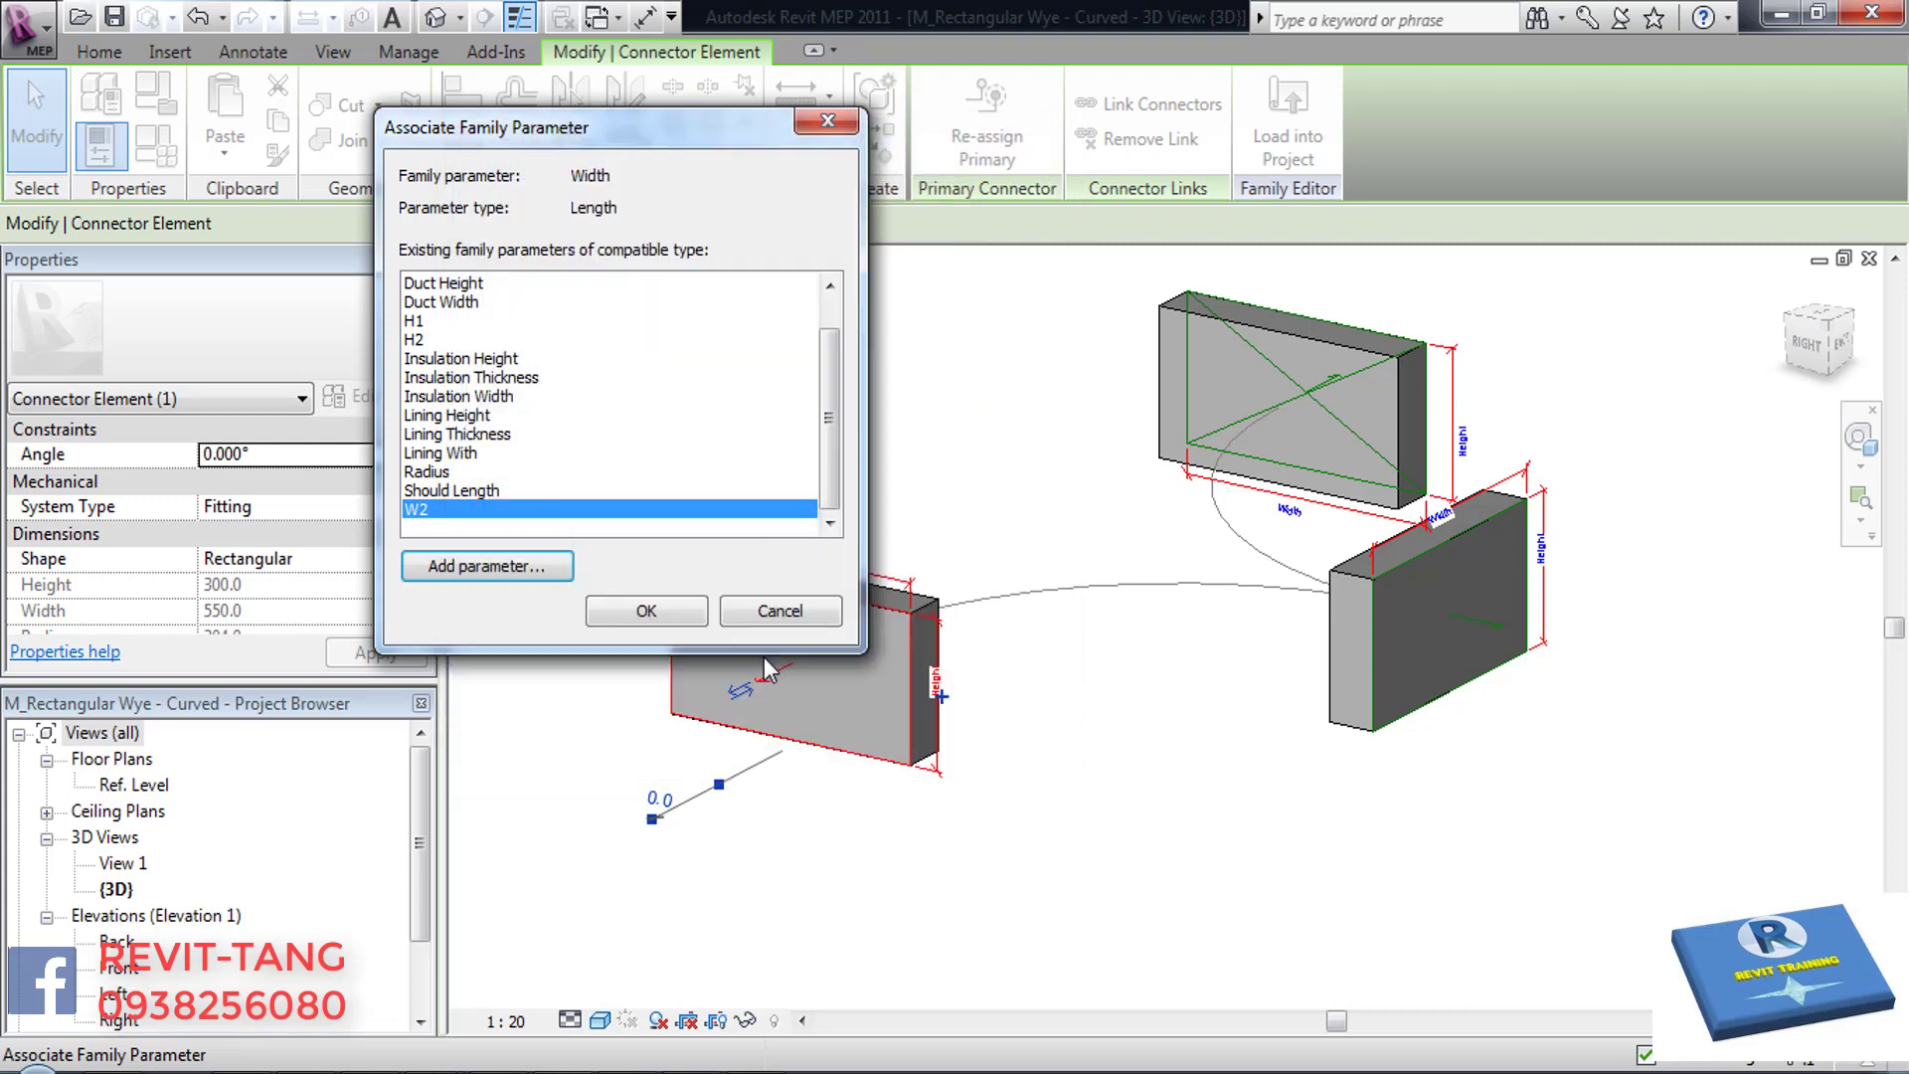
left_click(646, 611)
middle_click_drag(1125, 535, 1692, 669, "shift")
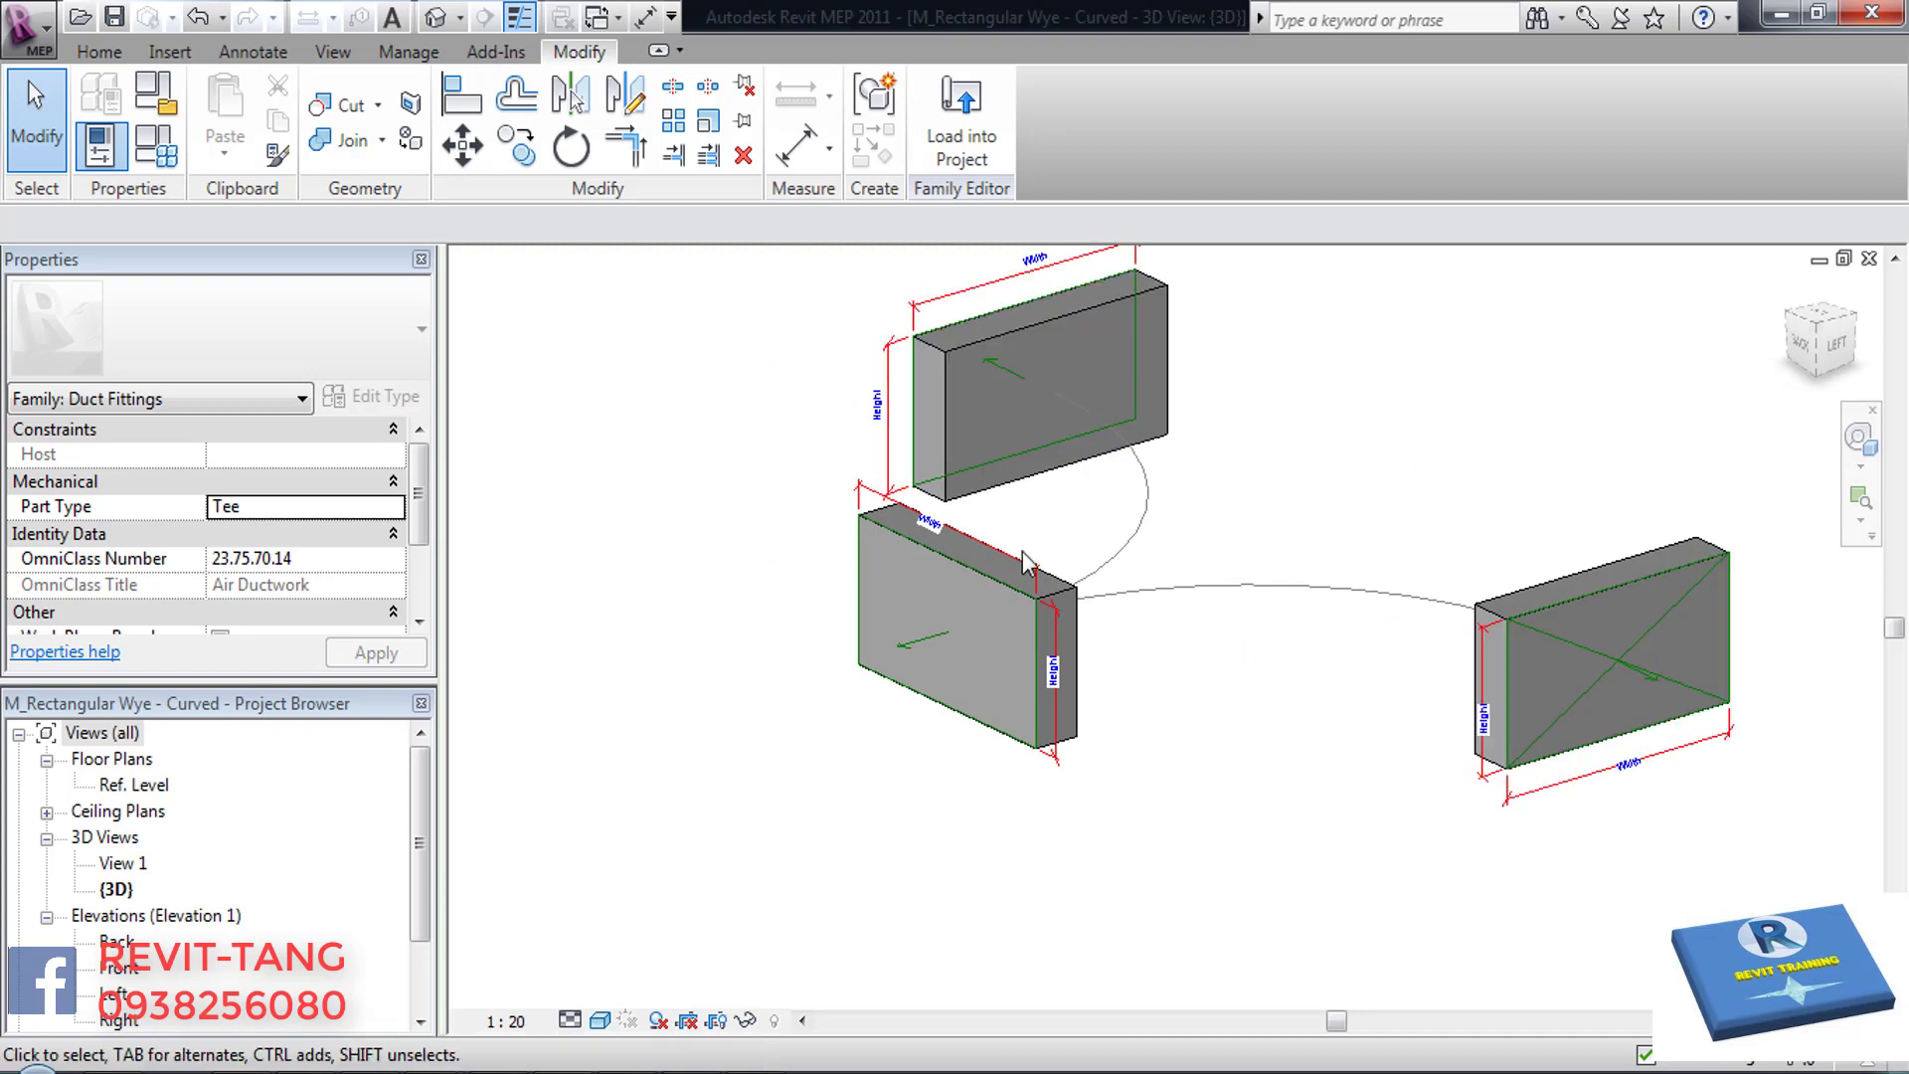
- Select the right connector and associate its width with H2
left_click(1593, 776)
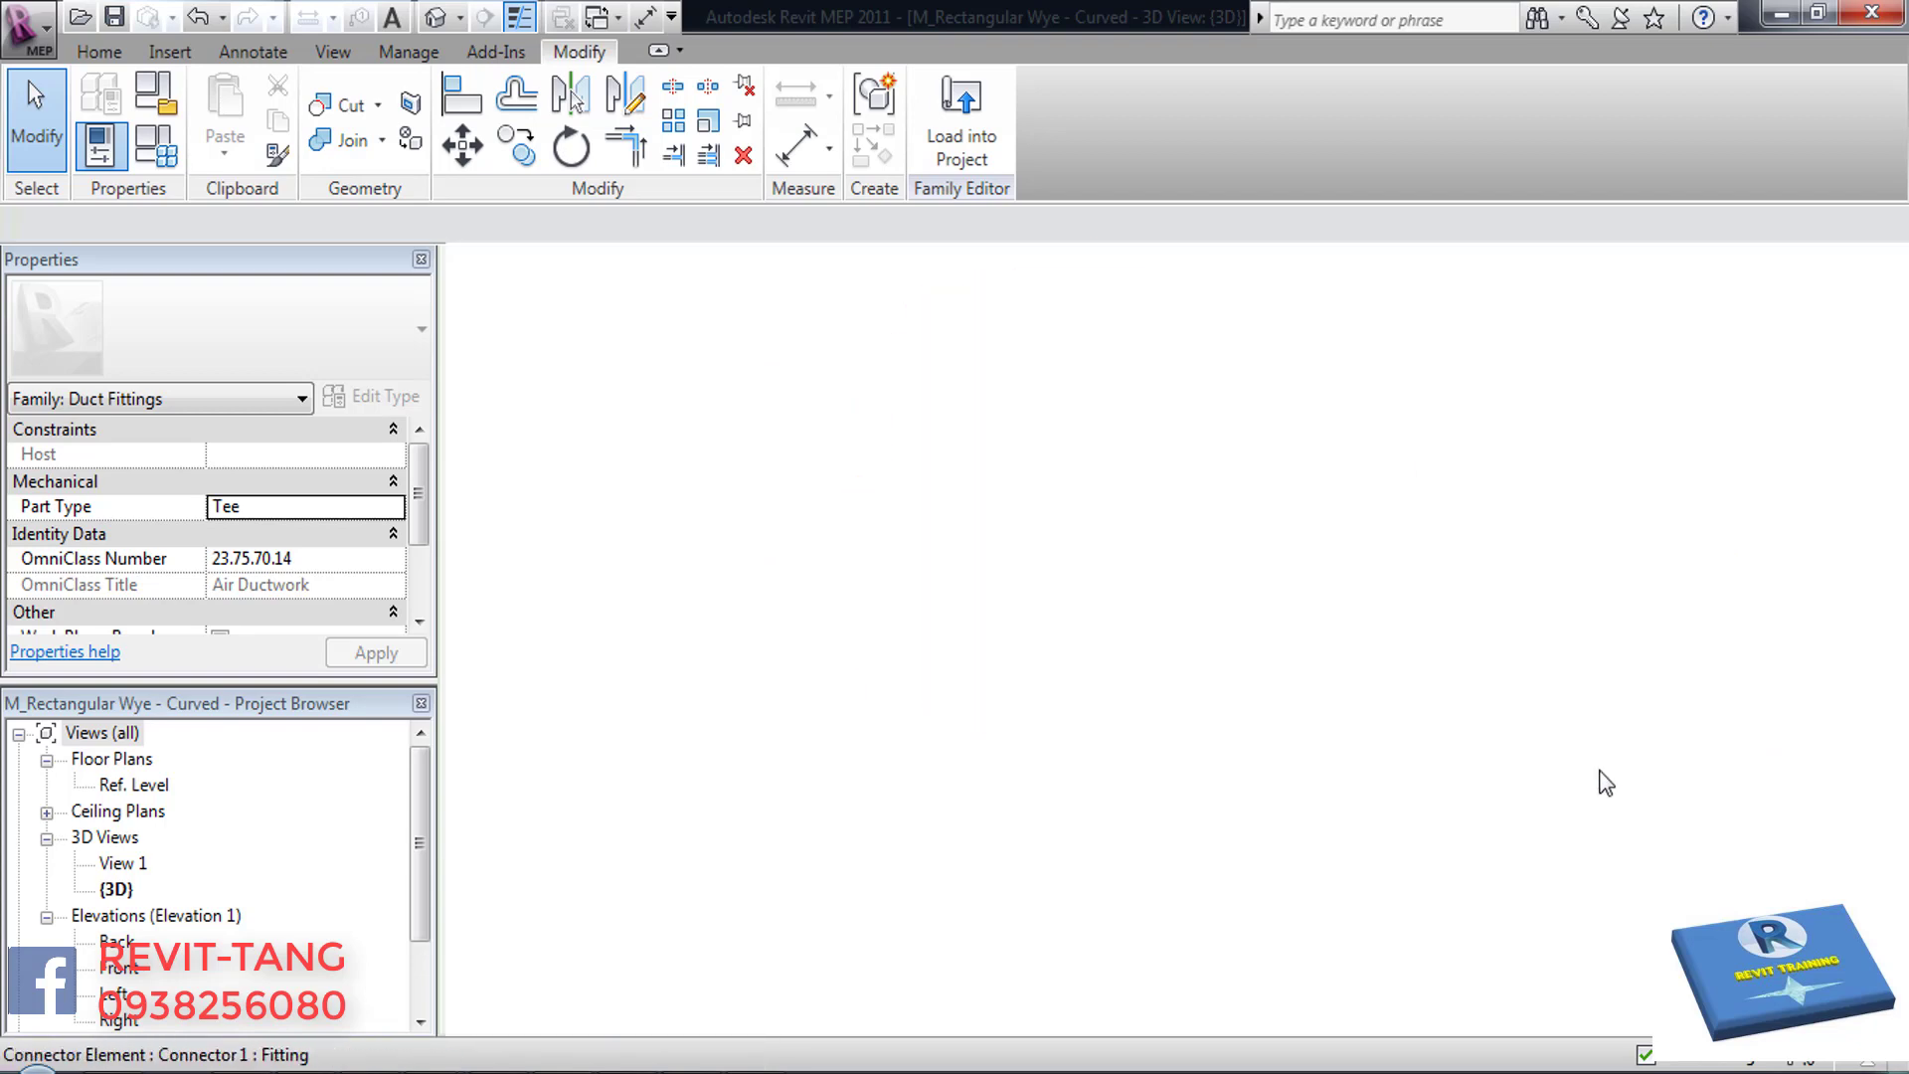
left_click(1619, 773)
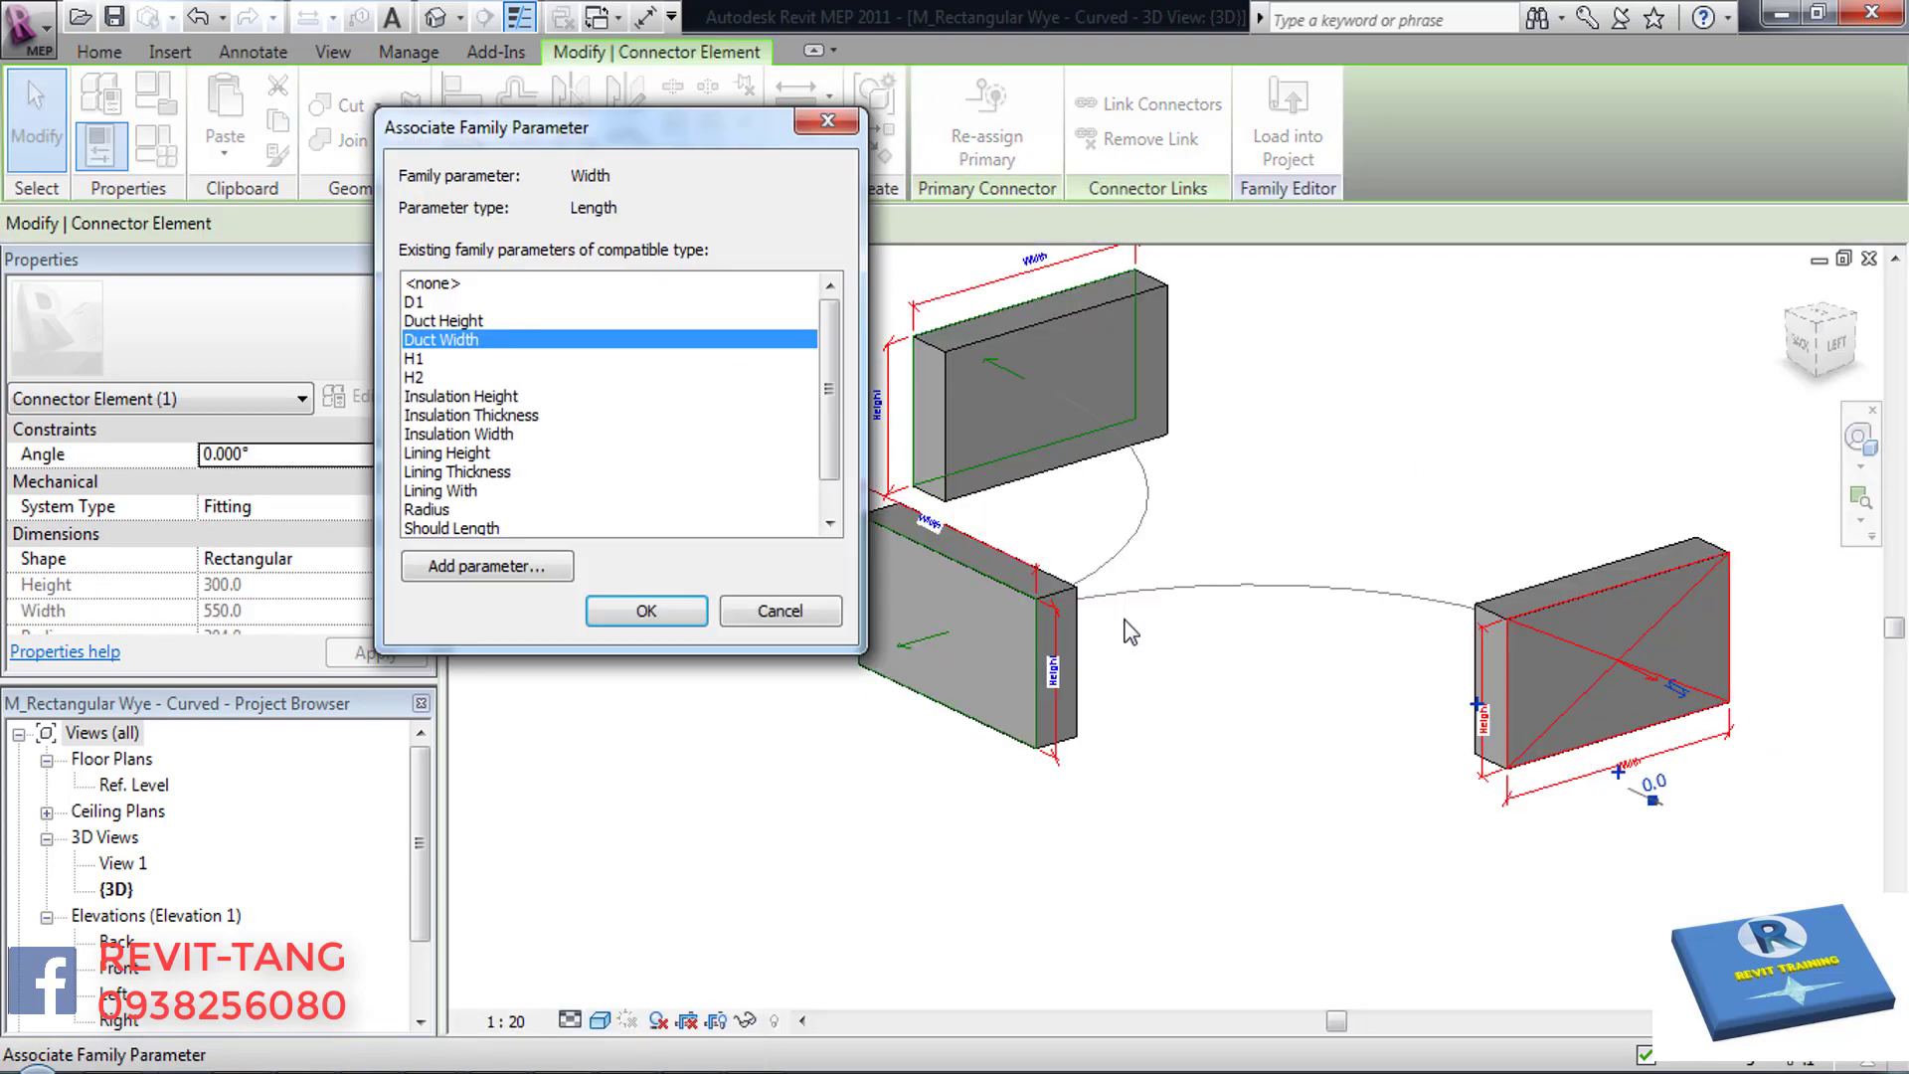
left_click(435, 379)
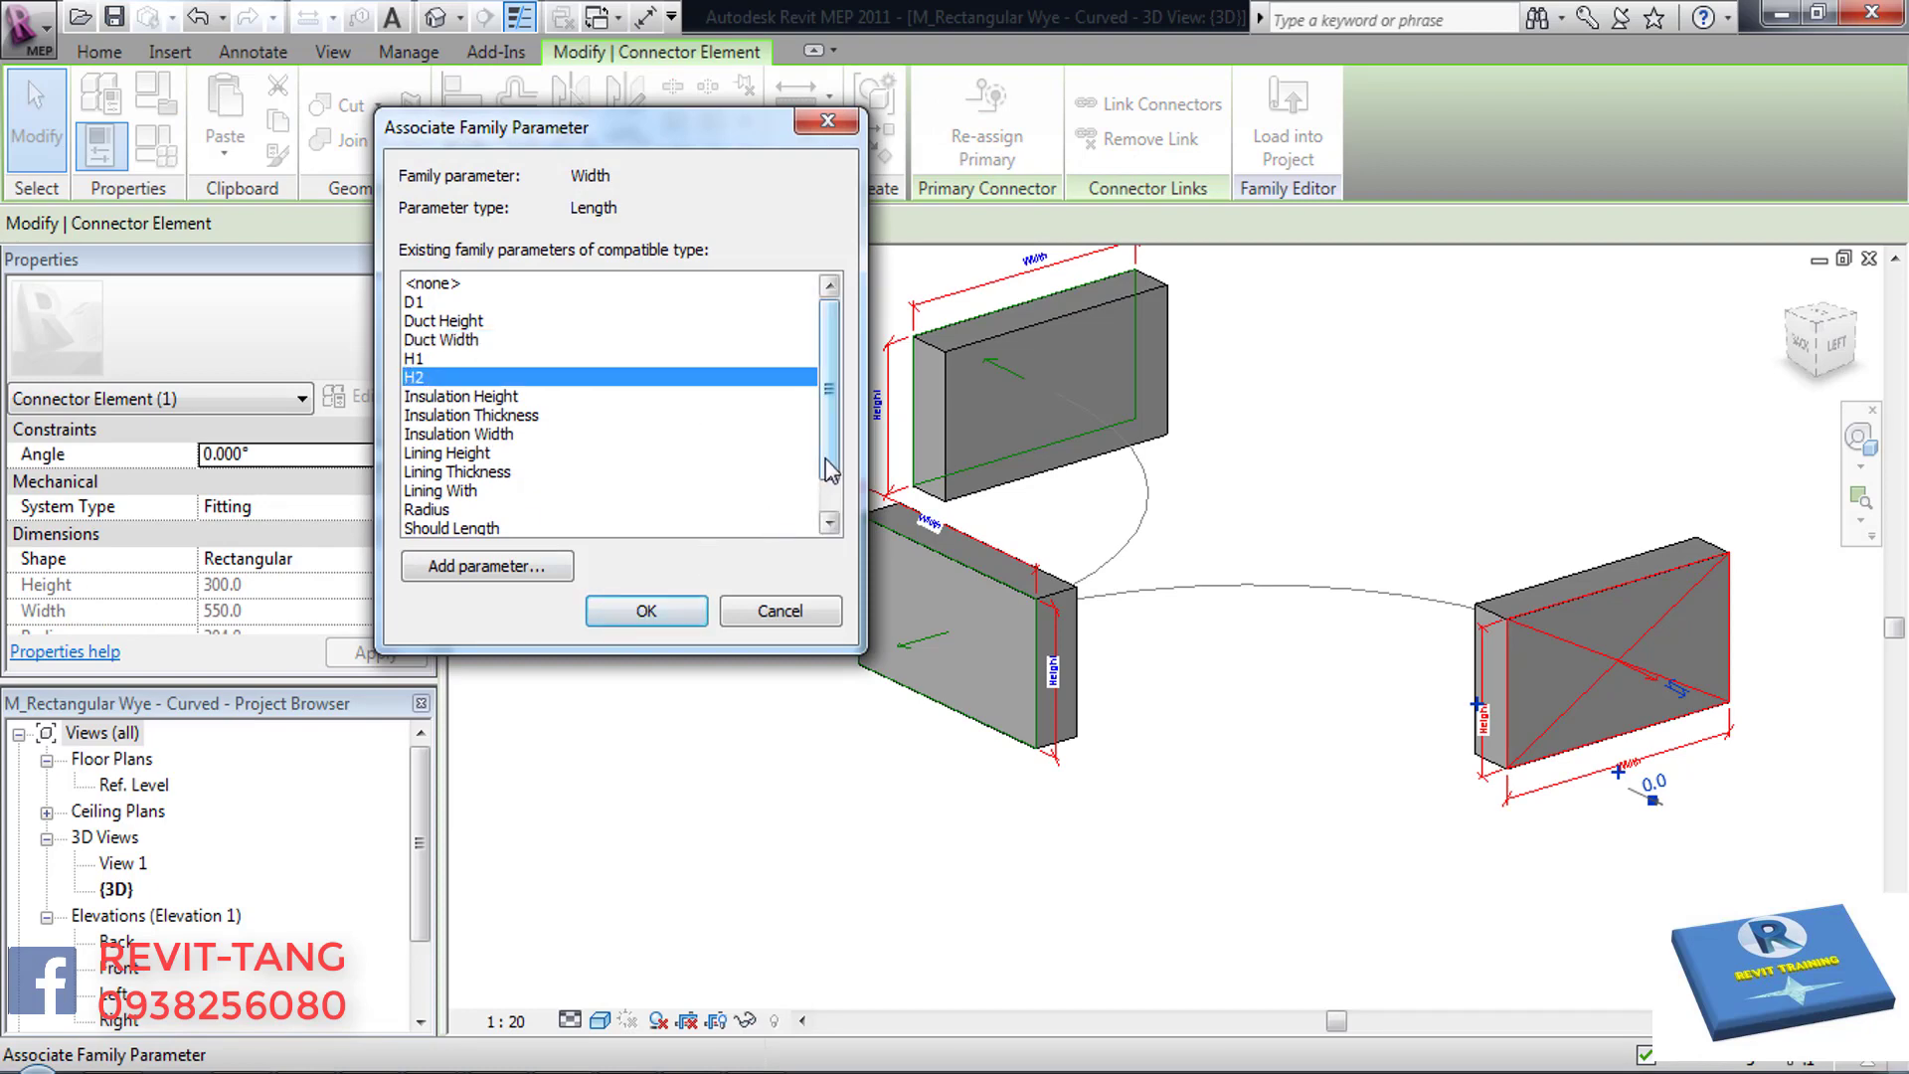
scroll(828, 519, "down", 1)
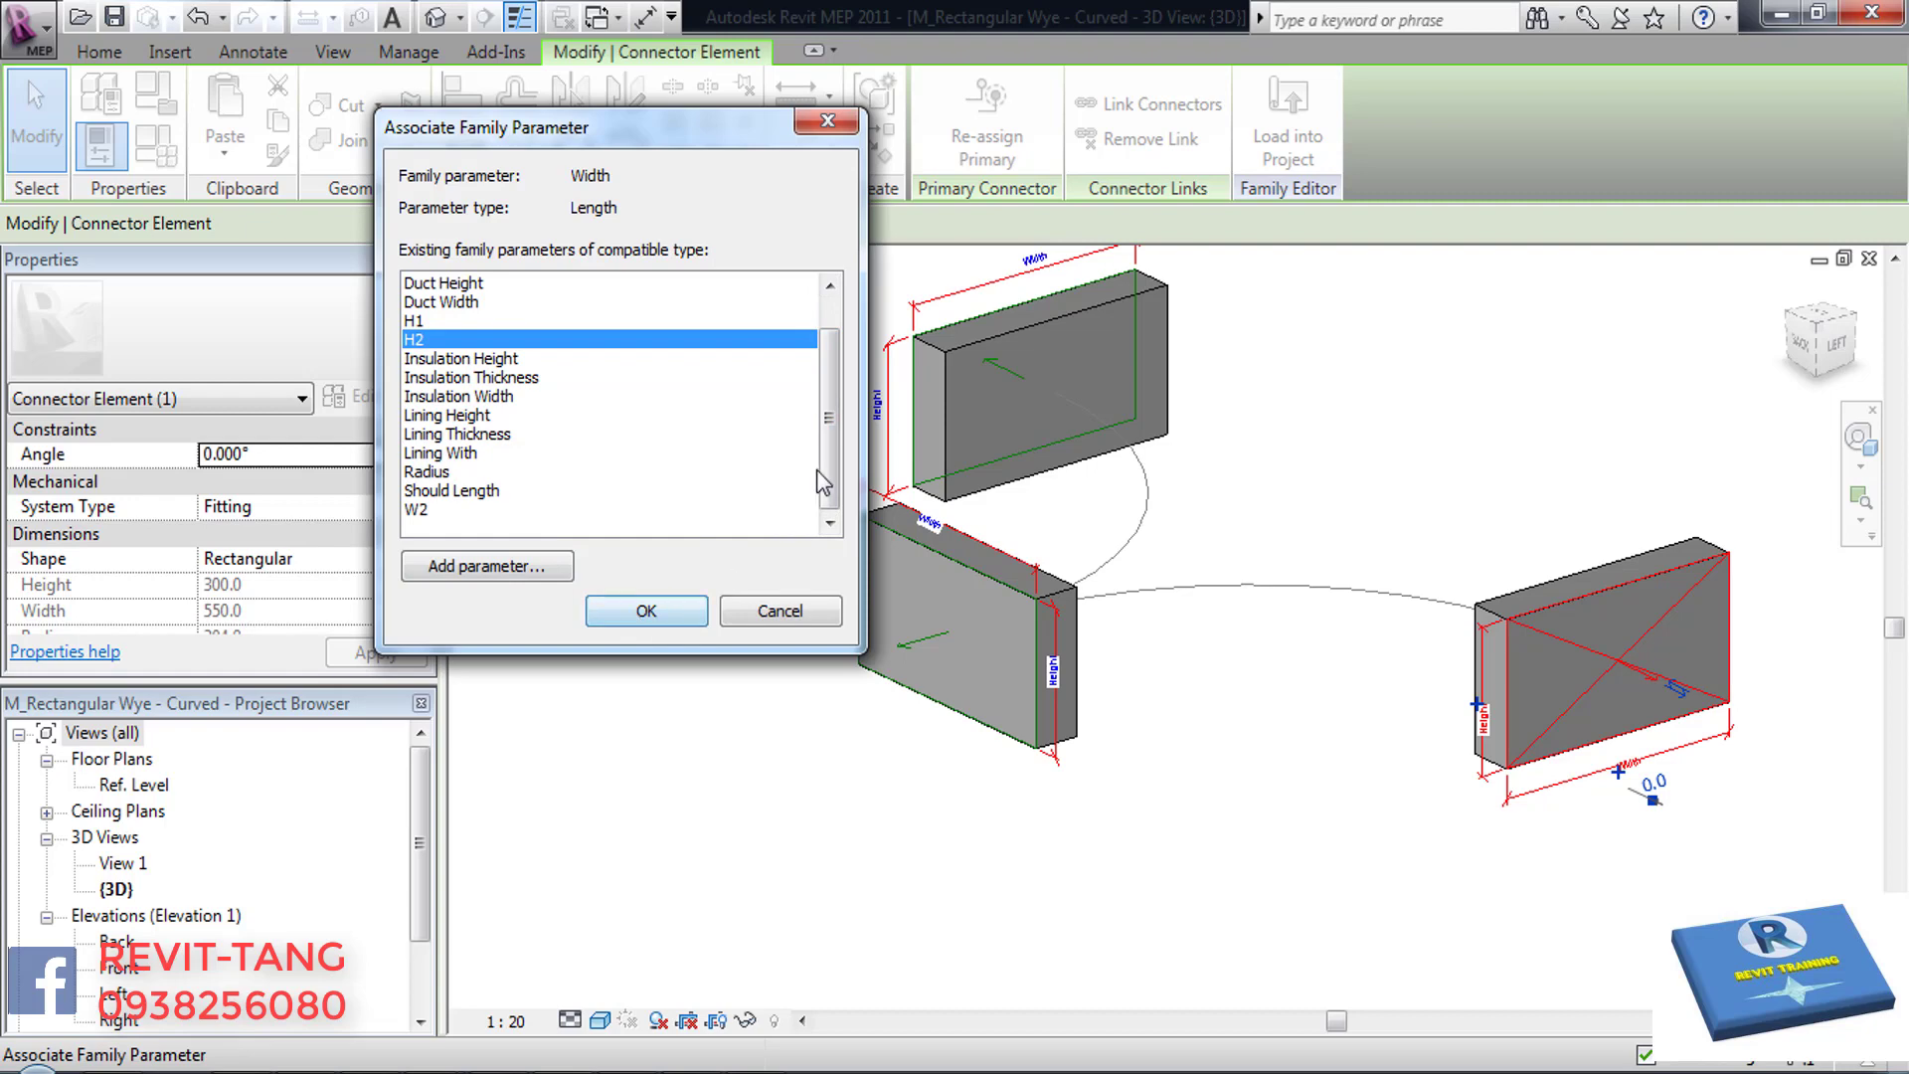
scroll(836, 416, "up", 1)
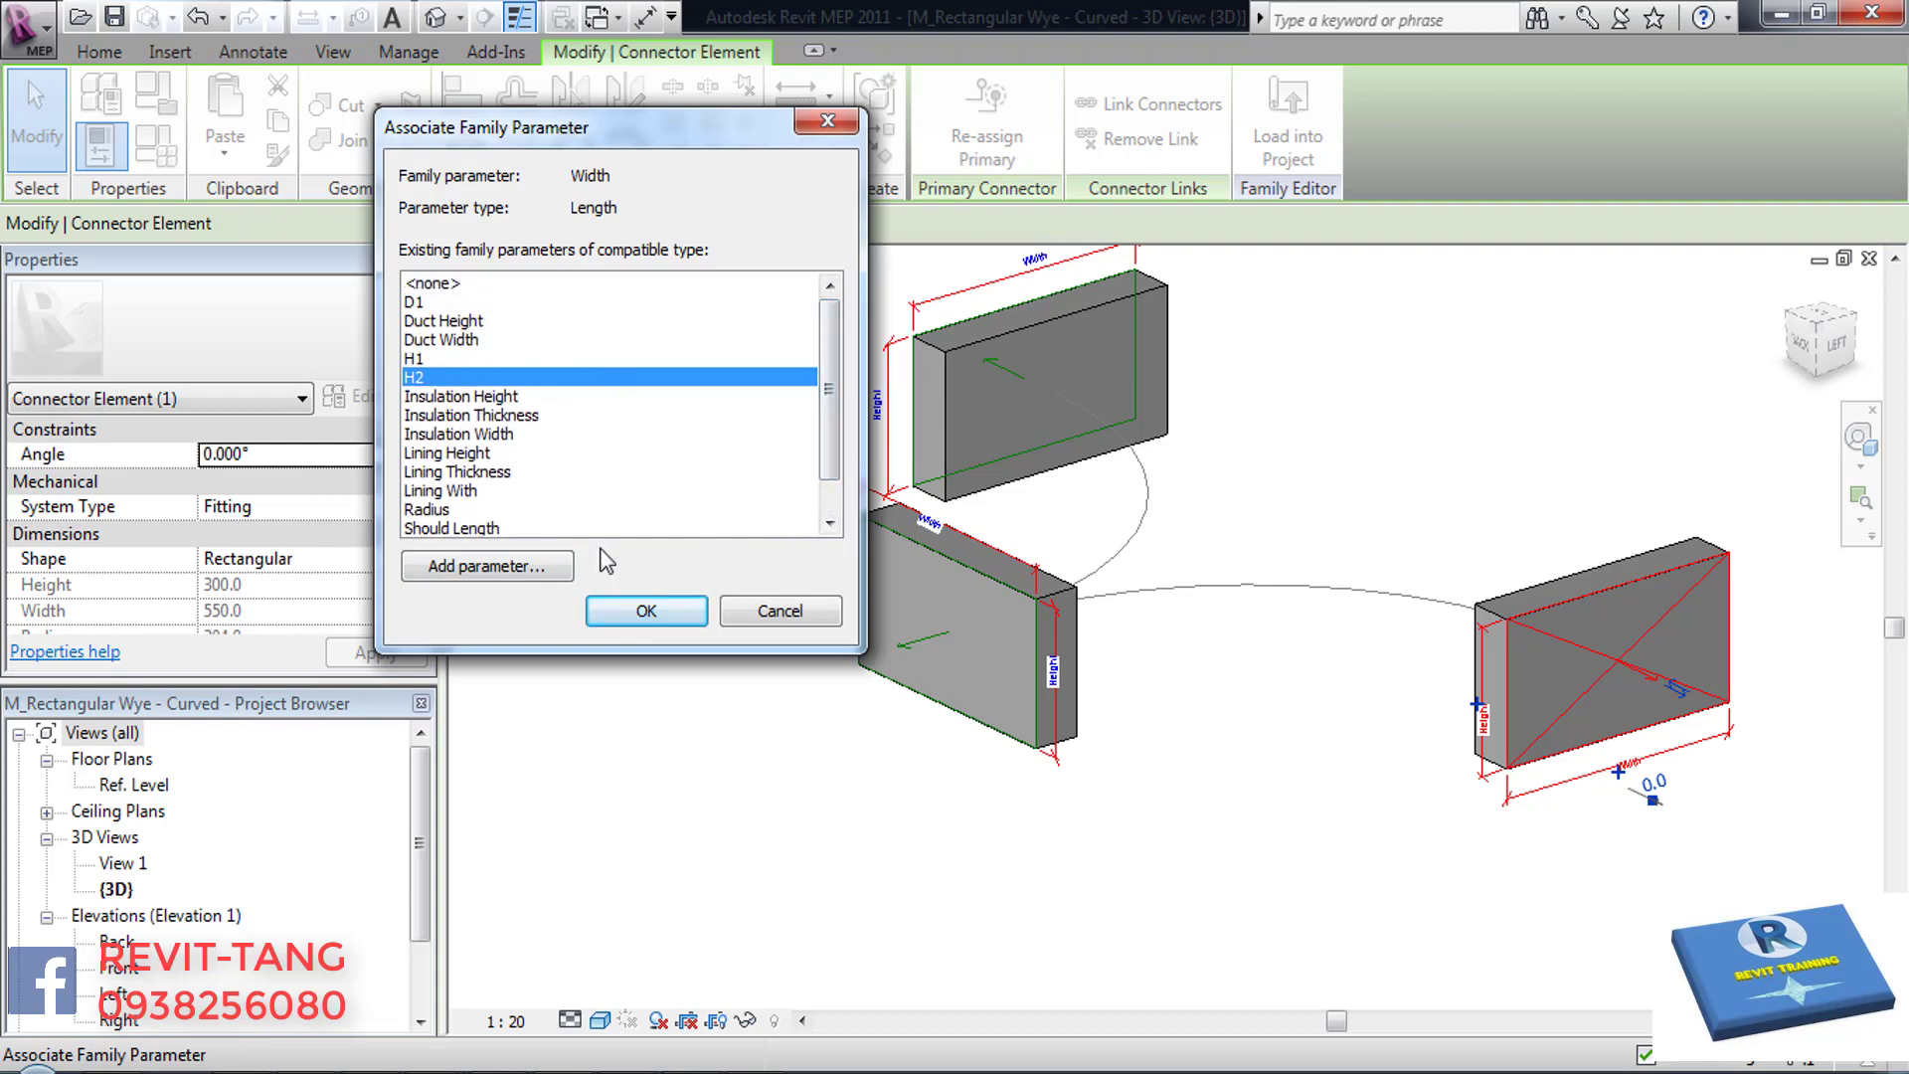
left_click(647, 611)
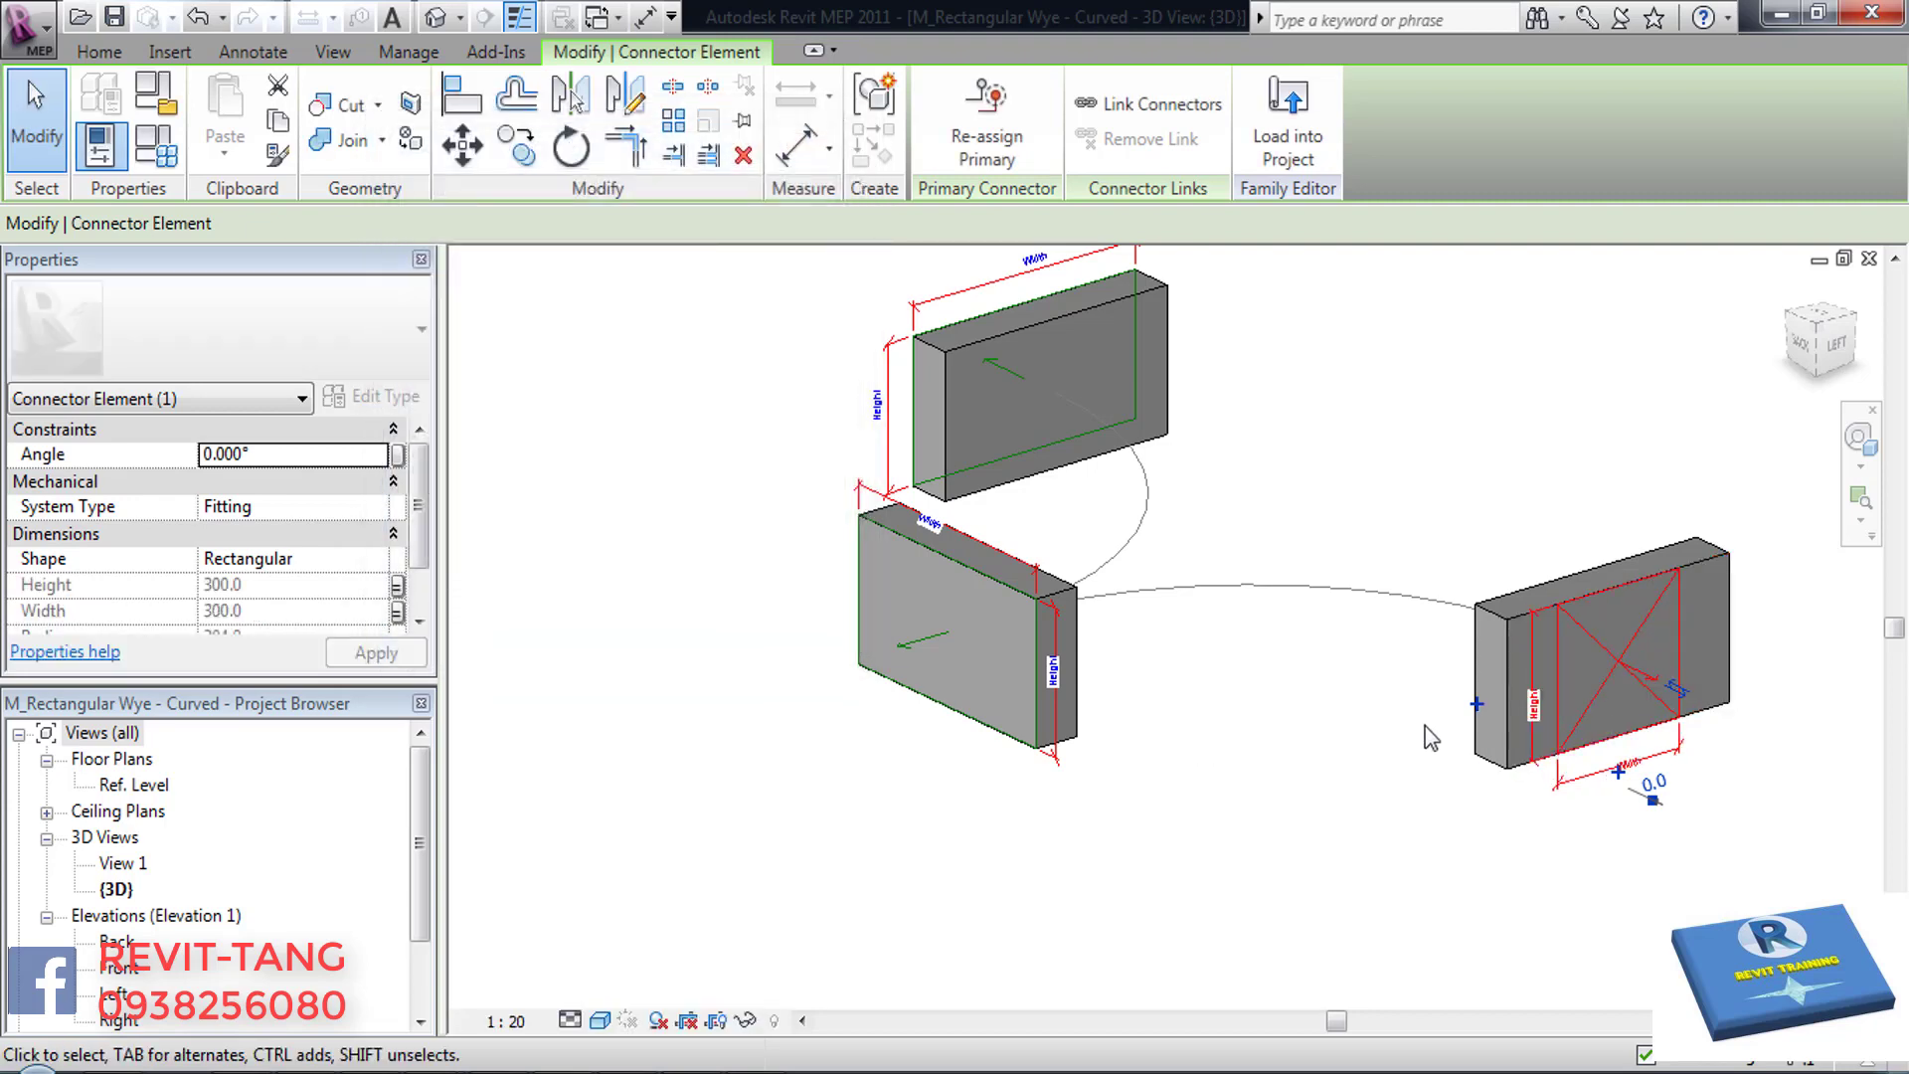
scroll(1581, 746, "up", 2)
scroll(1581, 745, "up", 1)
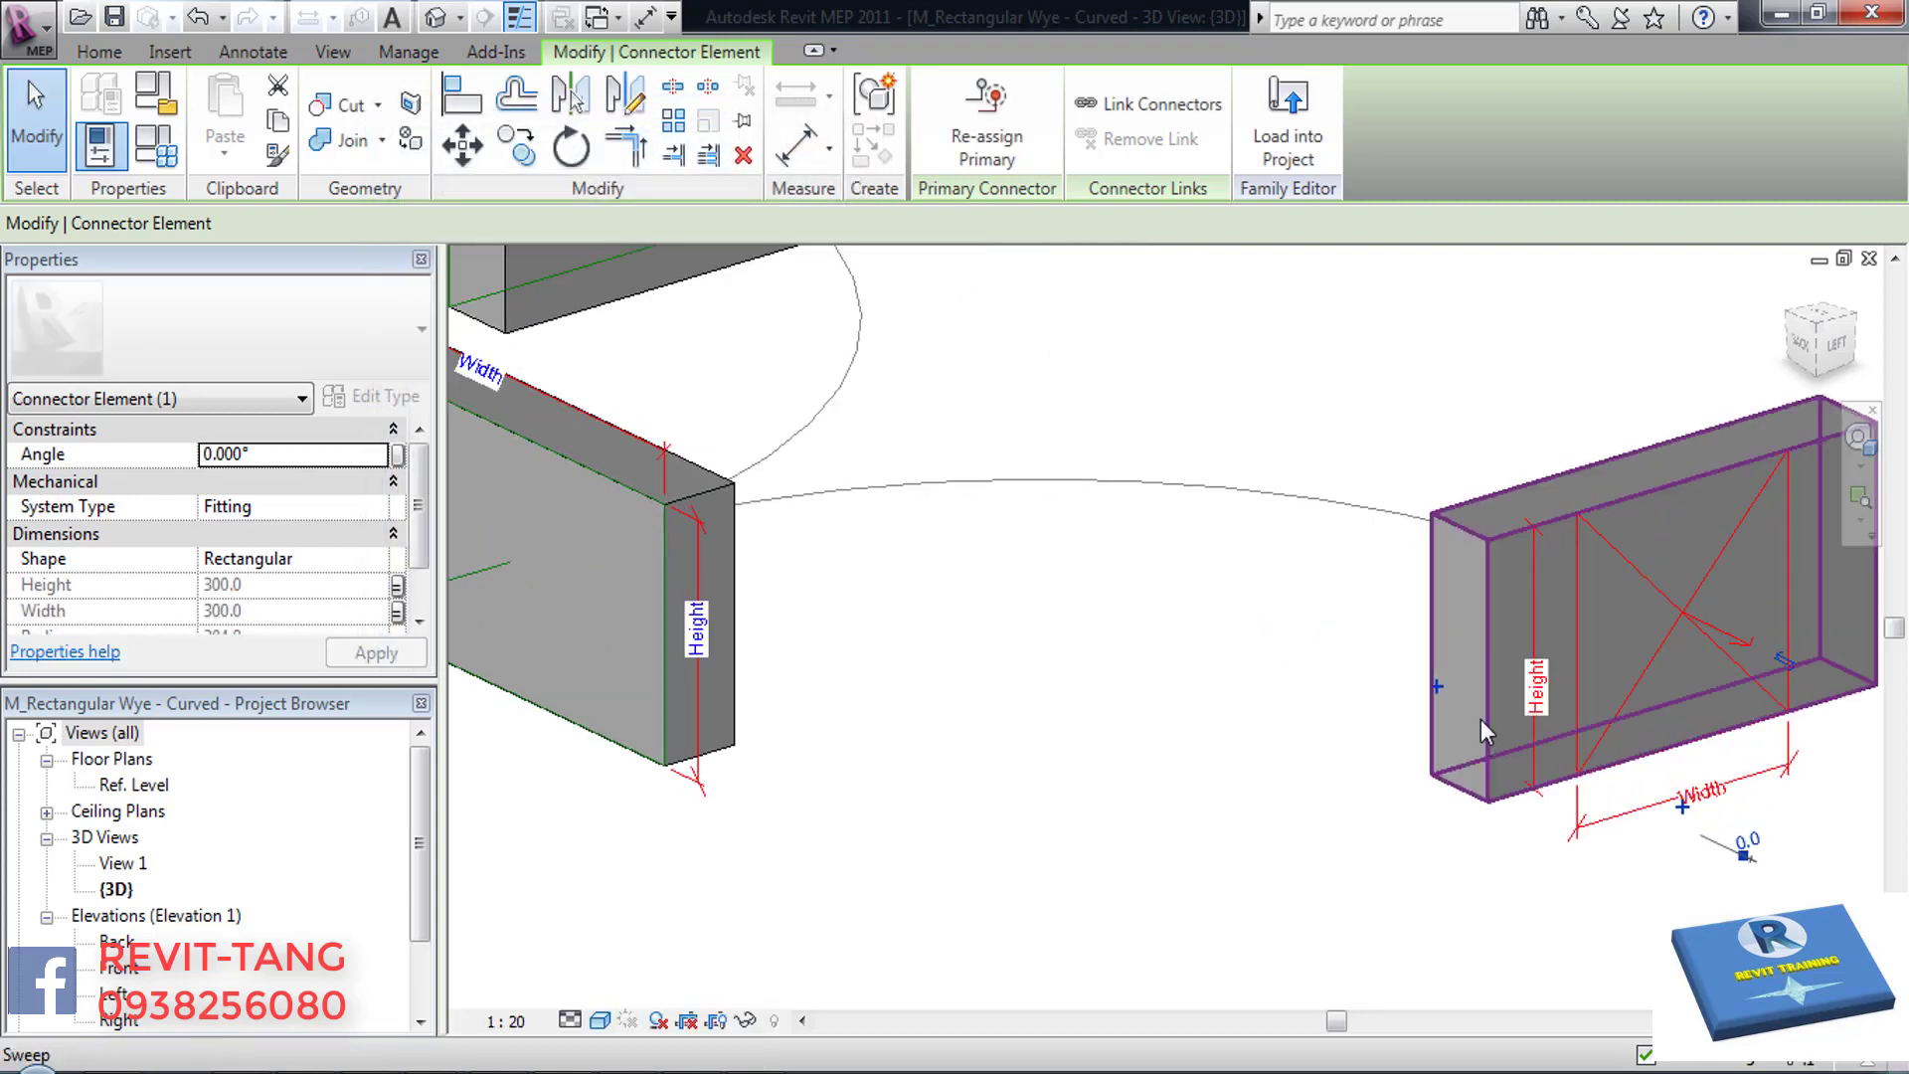
- Reassign the right connector's width to W2 and link its height to H2
left_click(1686, 811)
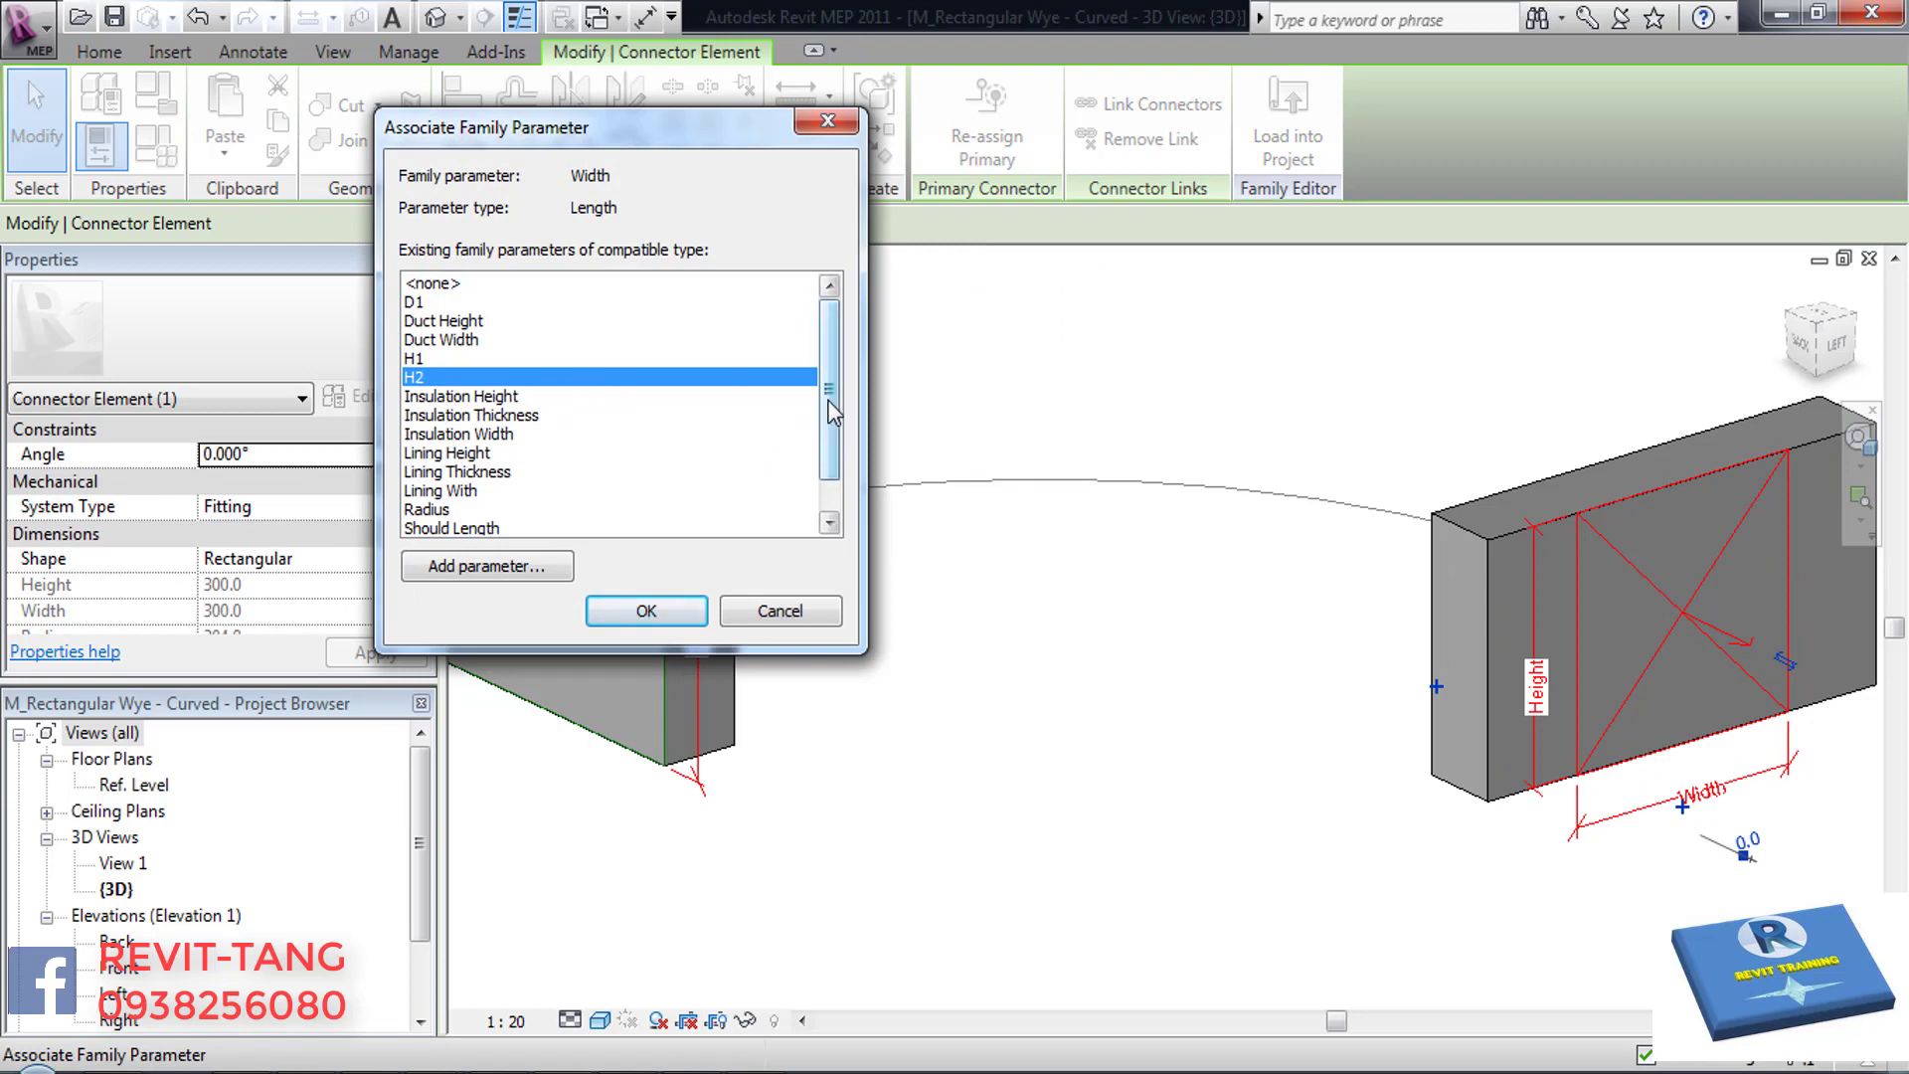
scroll(814, 515, "down", 1)
left_click(512, 511)
left_click(664, 611)
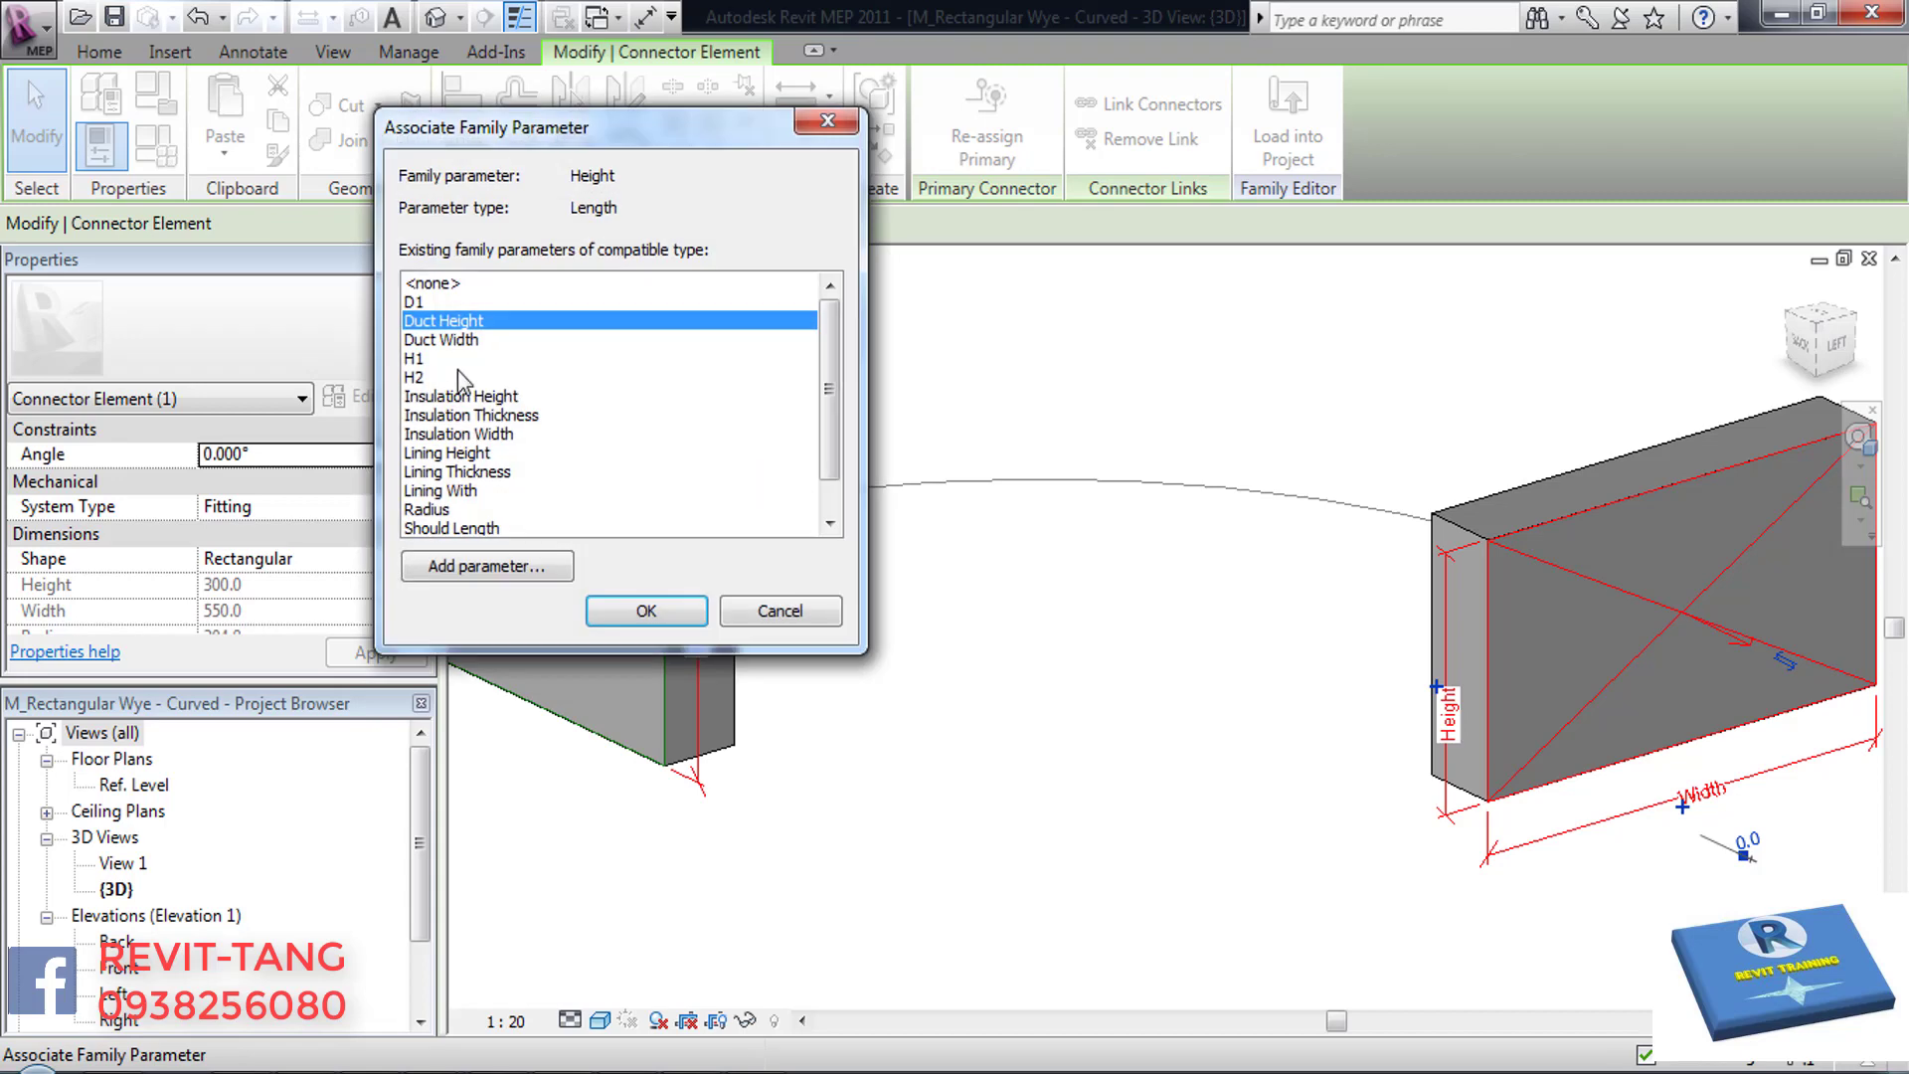
left_click(457, 376)
left_click(642, 607)
left_click(156, 146)
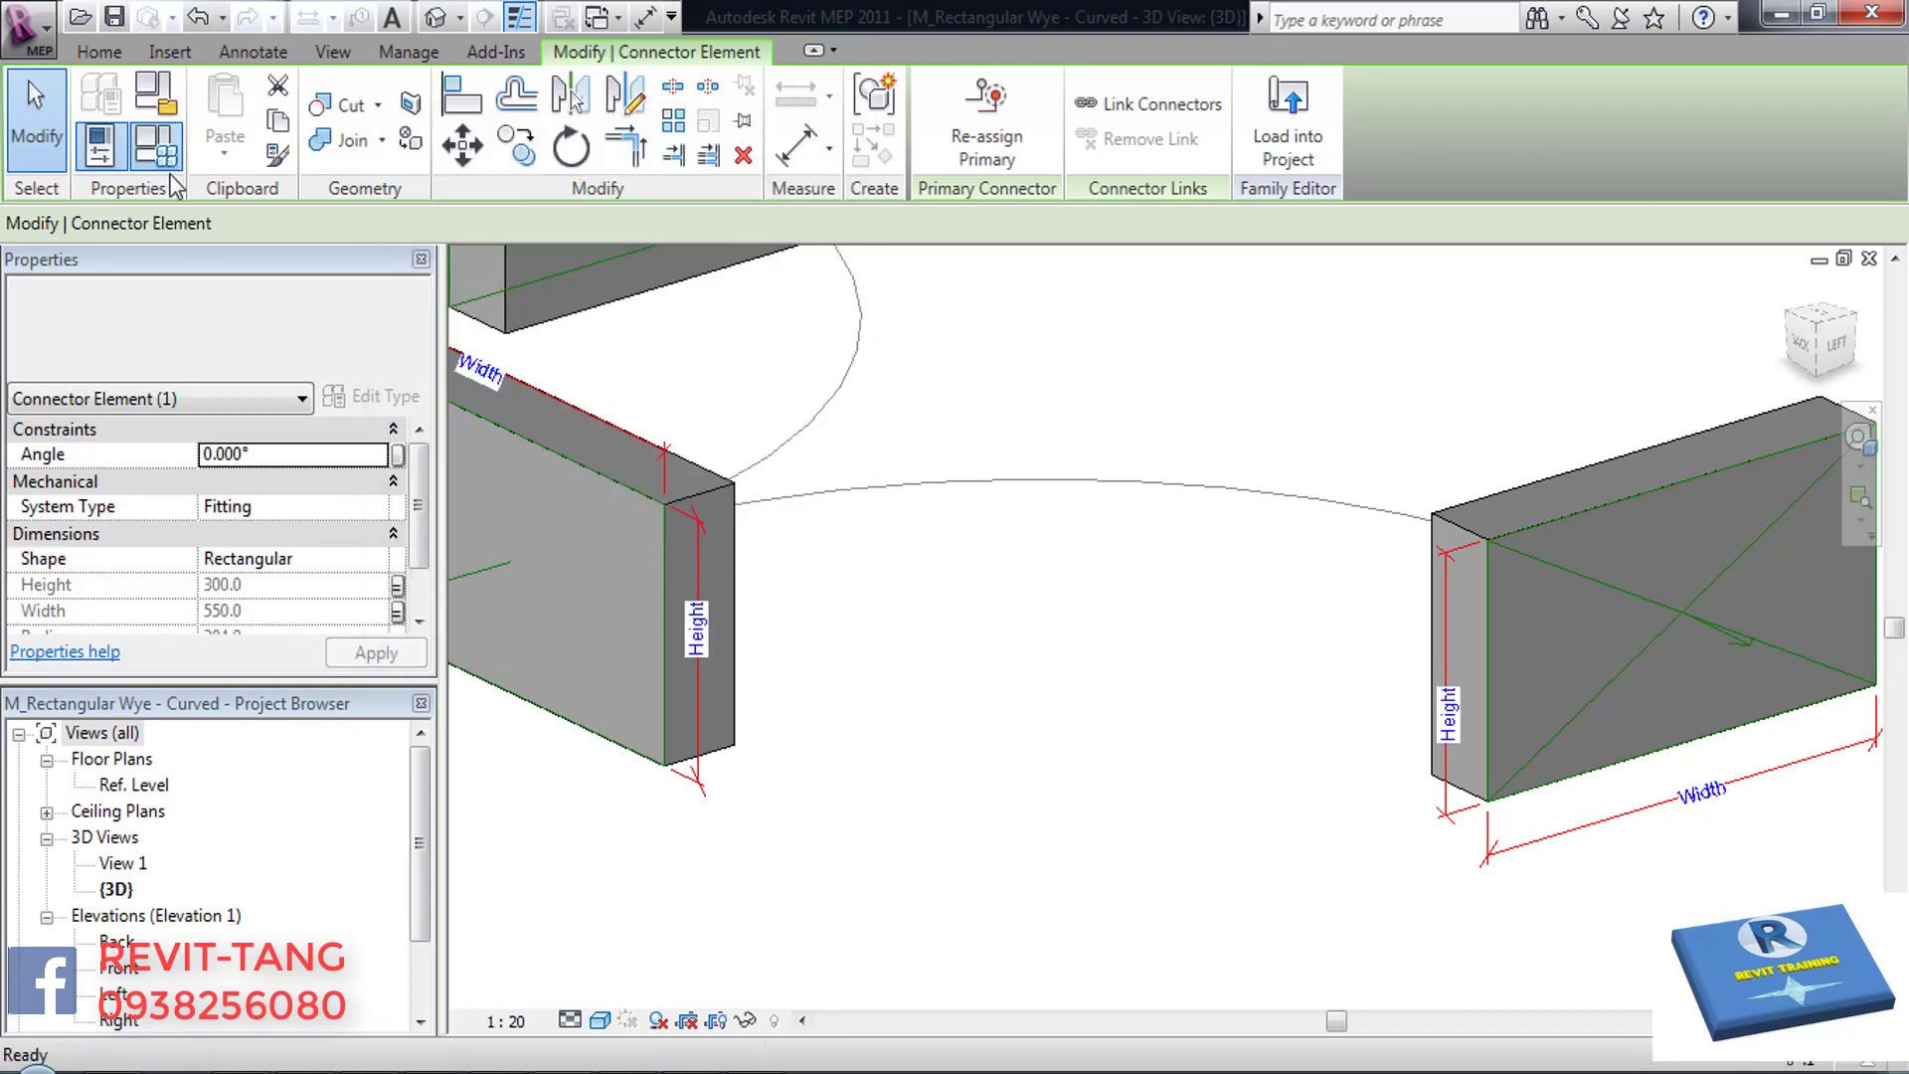
- Rename parameter D1 to W1 and set H1 to 500
left_click(140, 403)
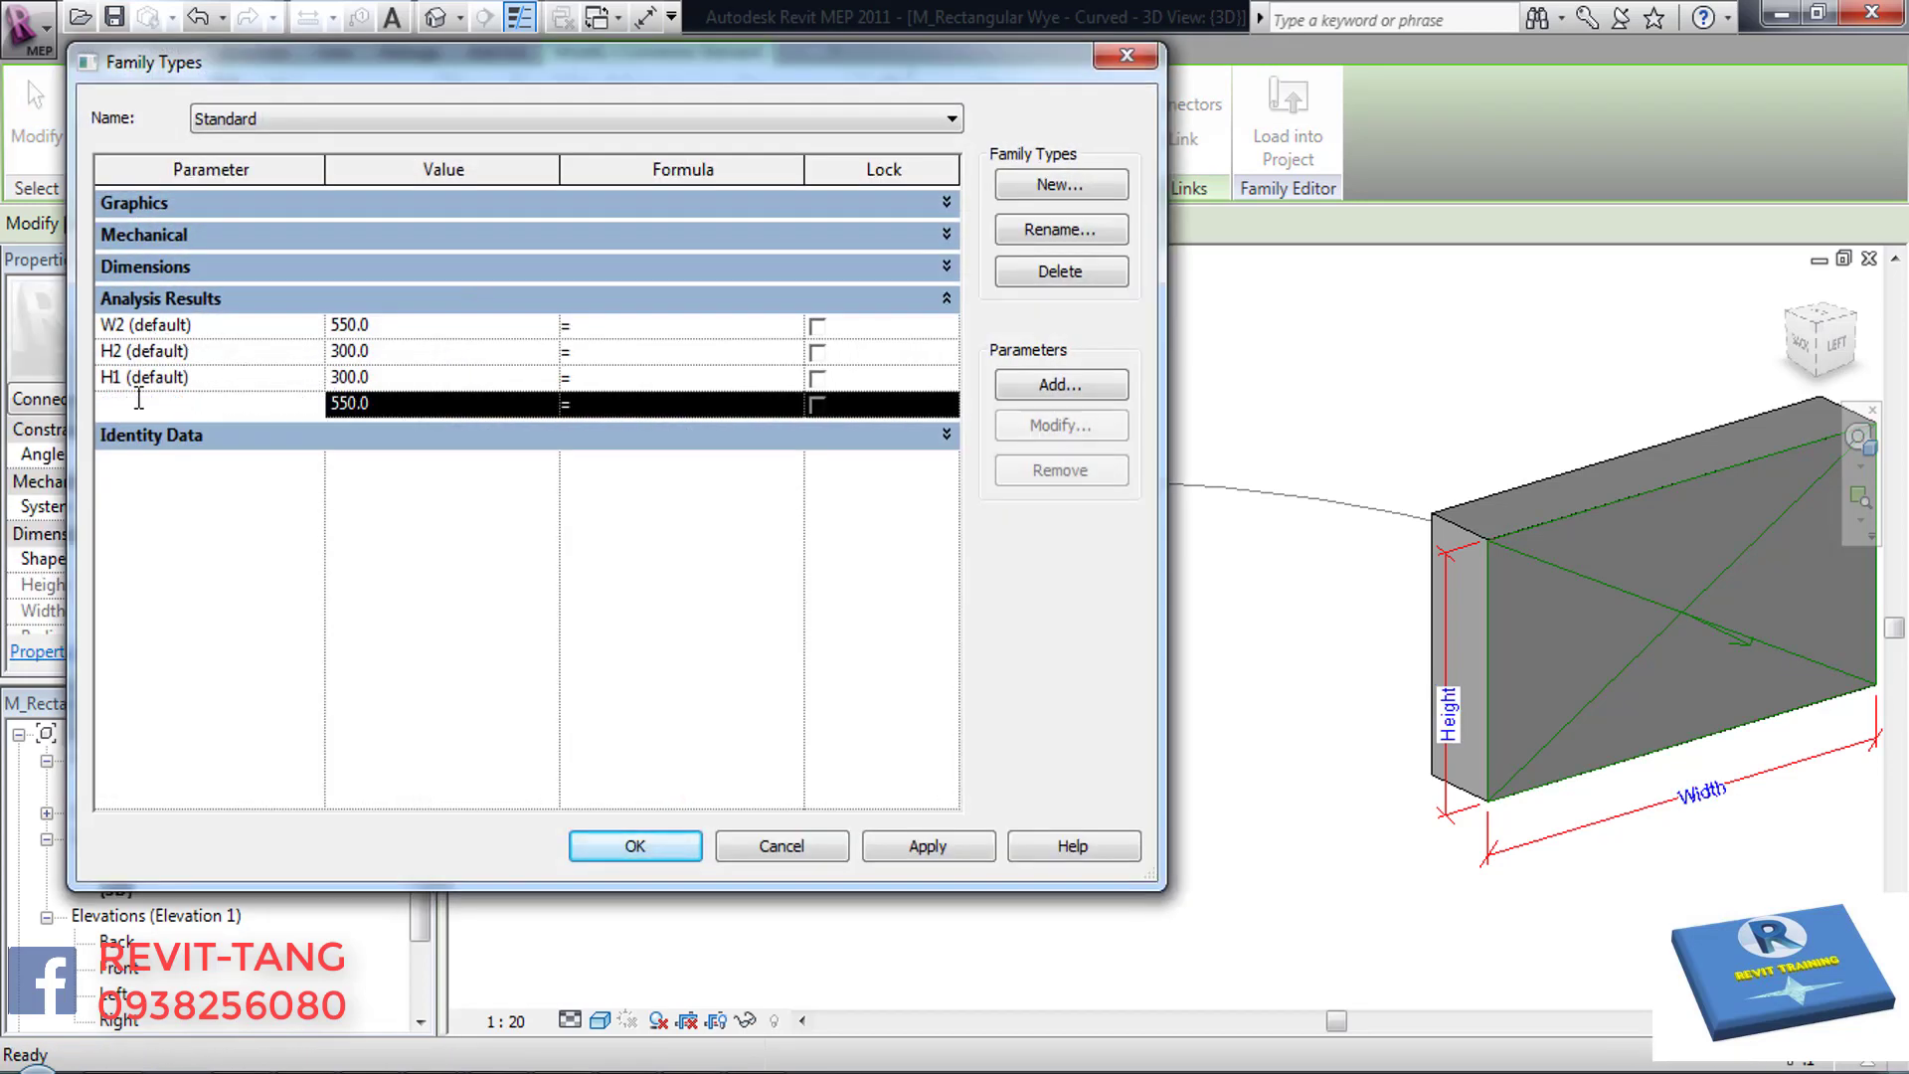
left_click(1060, 426)
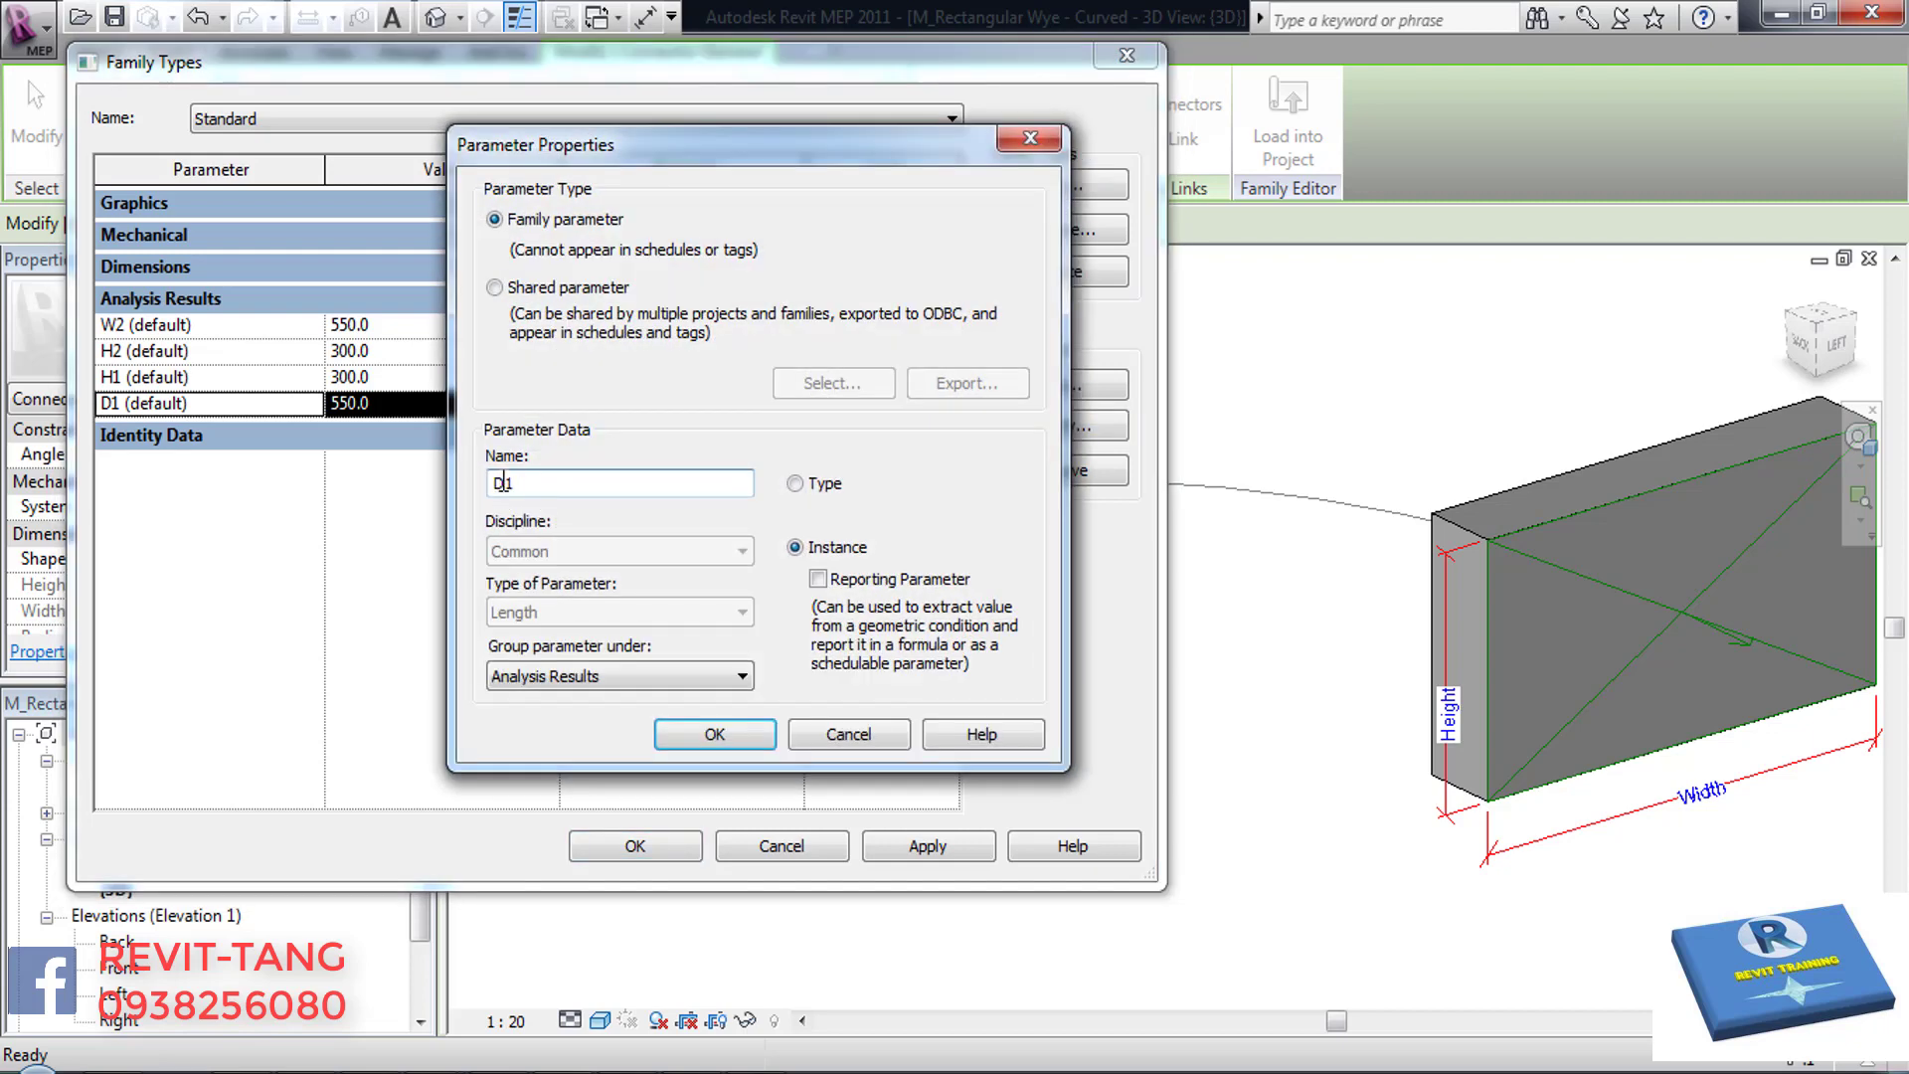
left_click(711, 730)
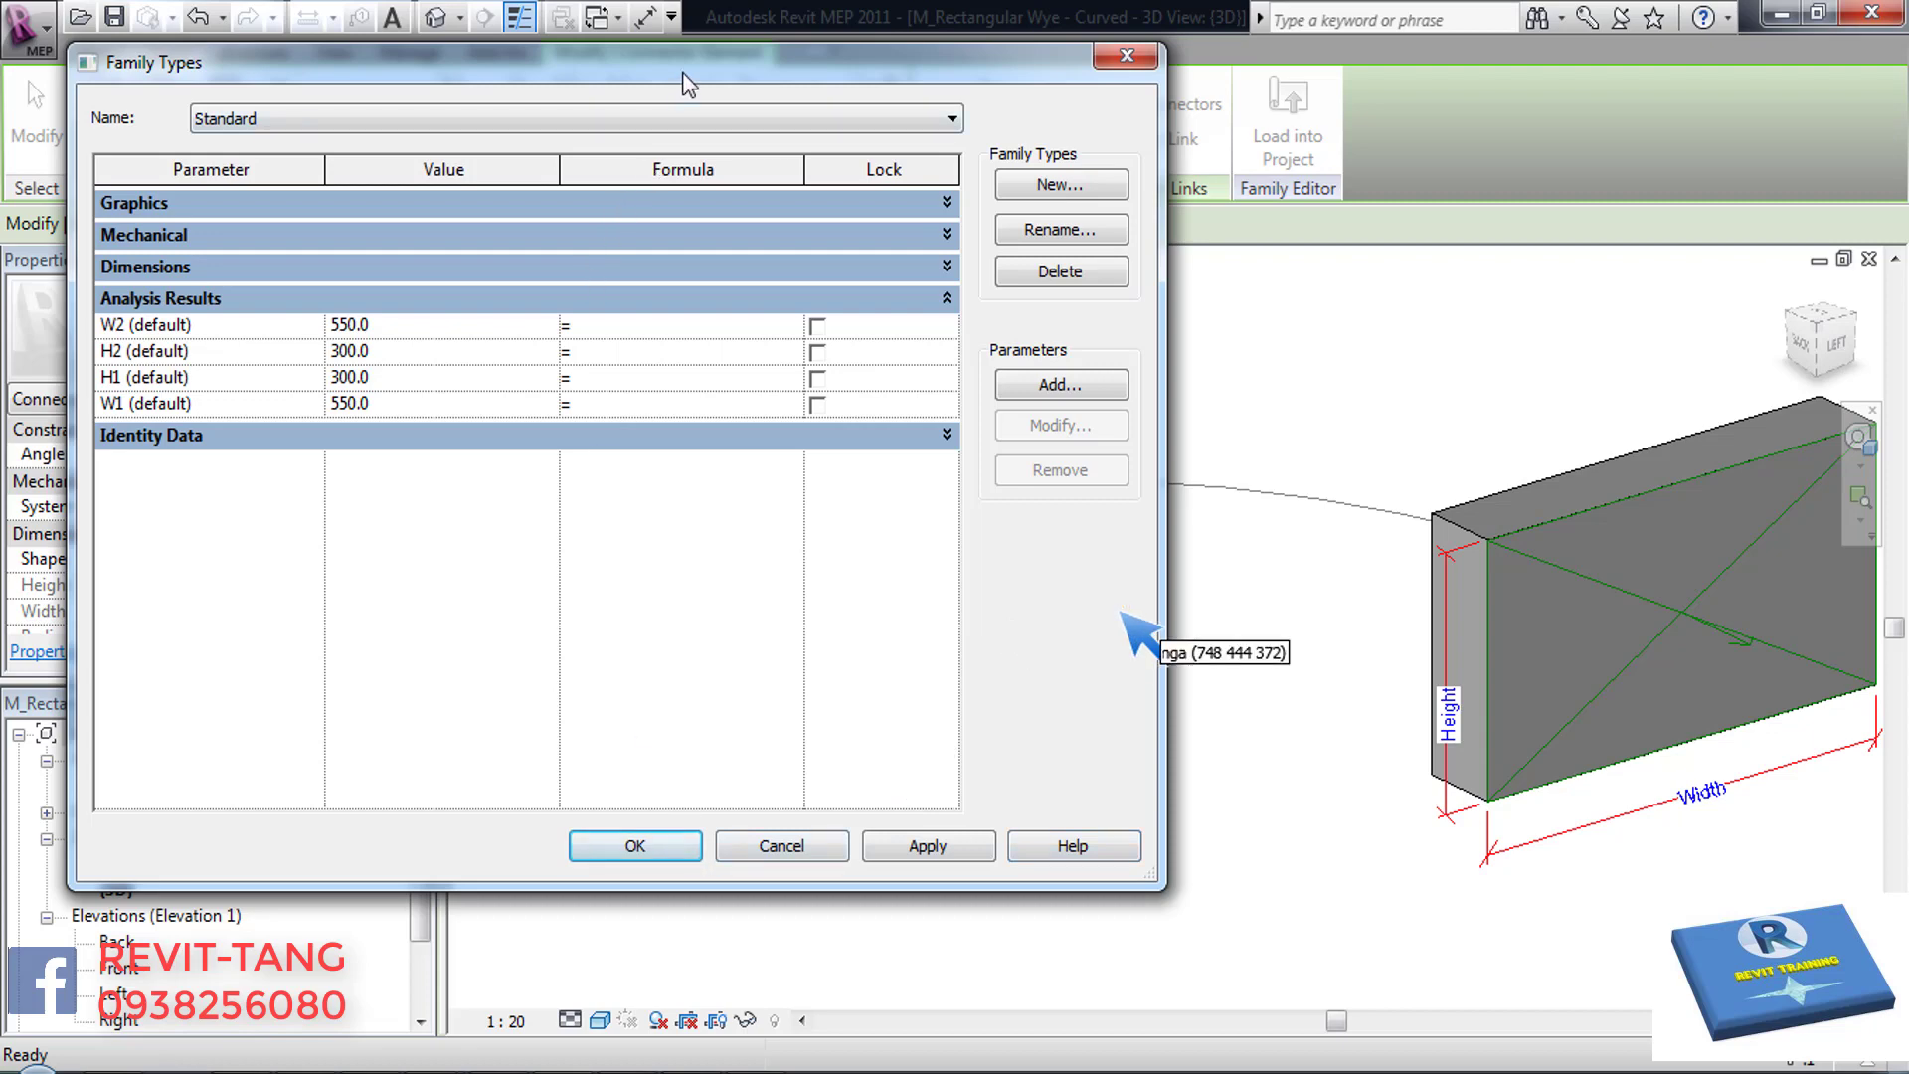
left_click(393, 377)
type("800")
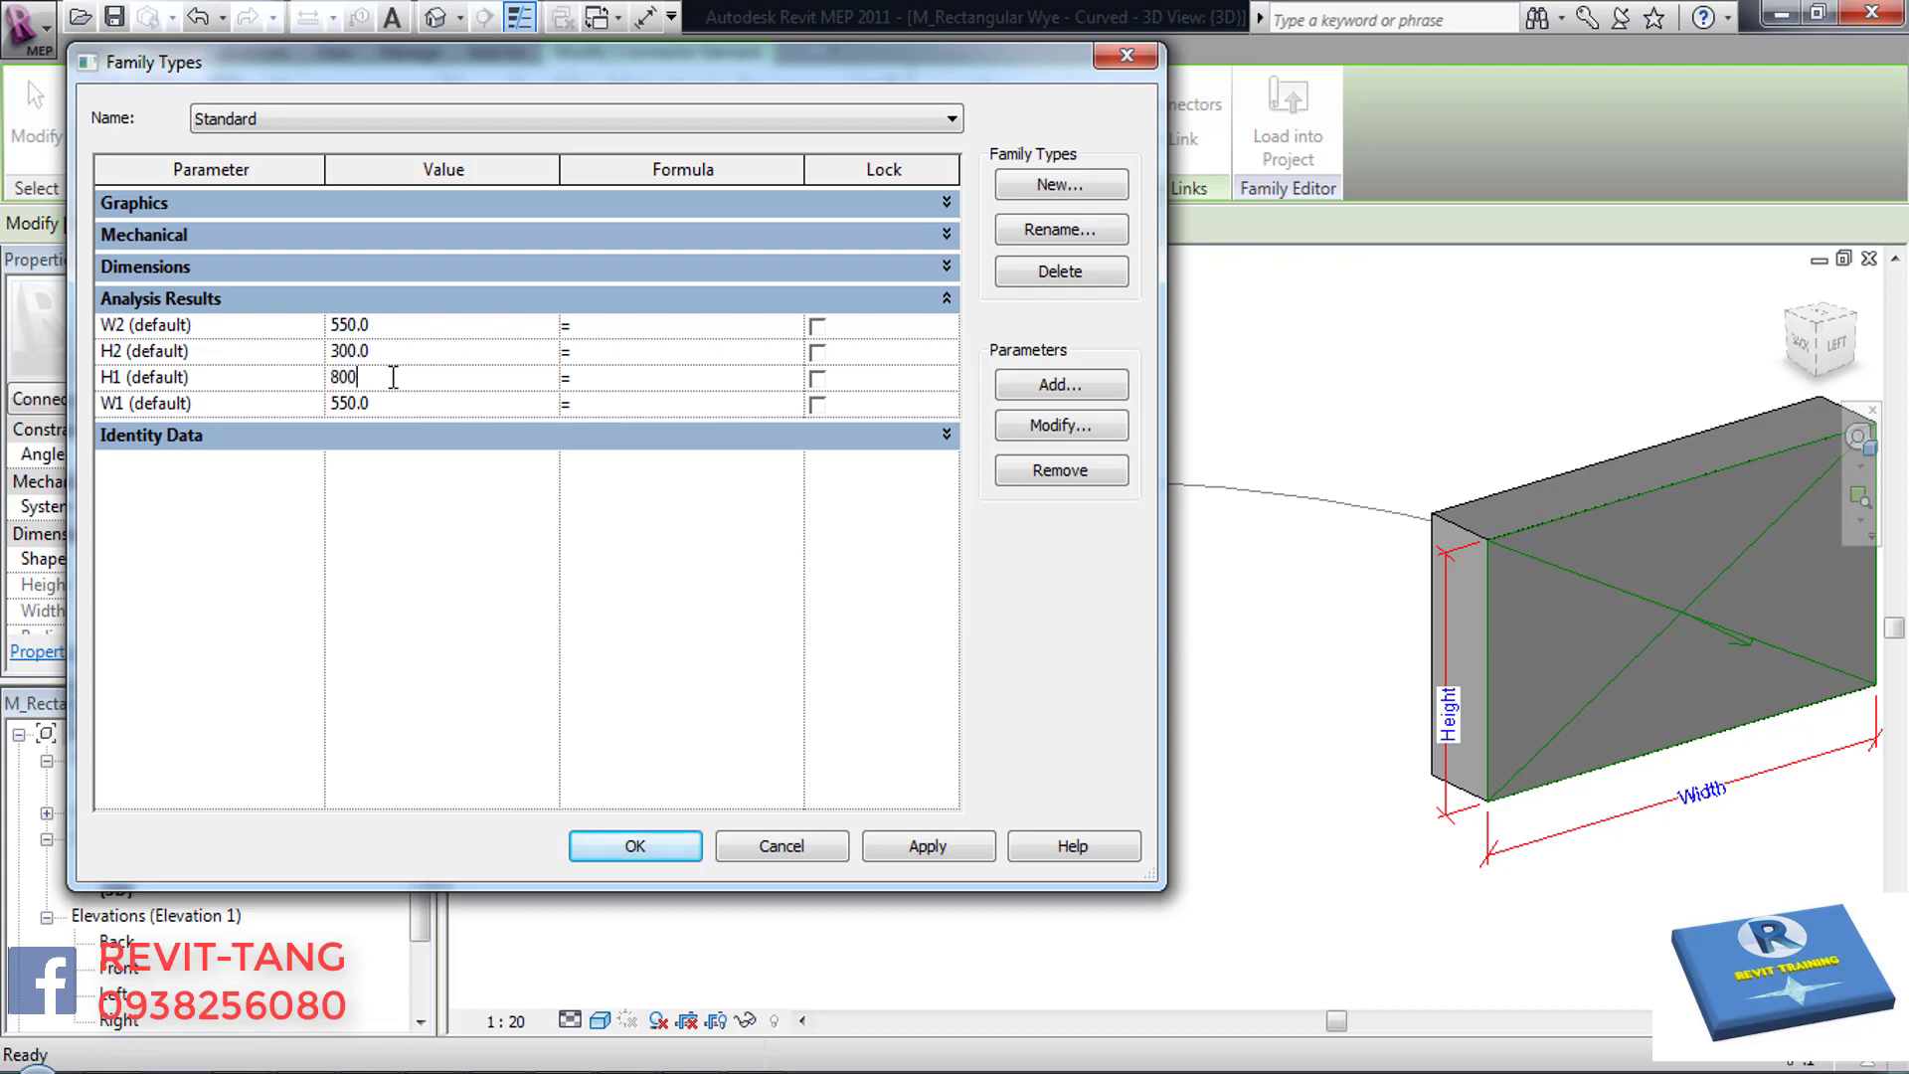
left_click(232, 381)
type("50")
type("0")
left_click(396, 326)
- Set W1 to 1000, H2 to 250 and W2 to 500, then apply
left_click(255, 409)
type("1000")
left_click(386, 351)
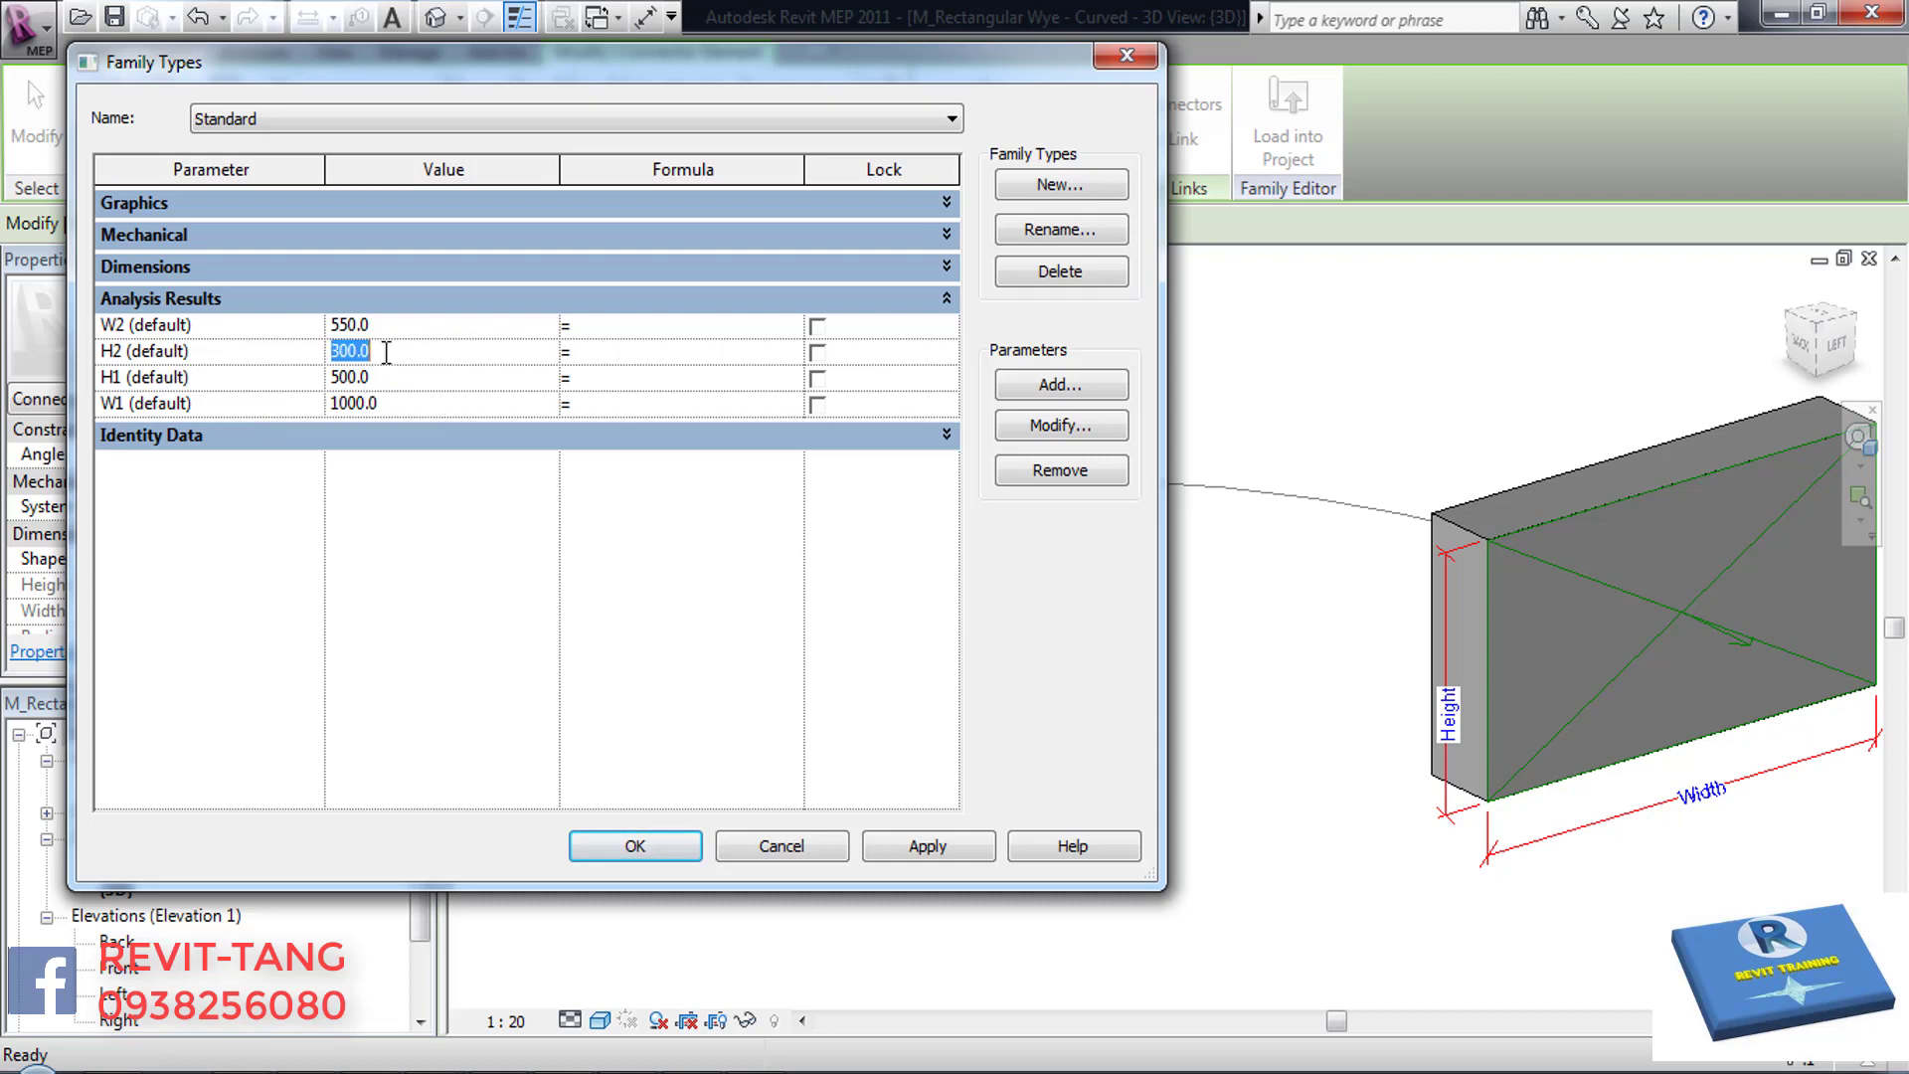
type("2")
left_click(405, 324)
type("50")
type("500")
left_click(916, 847)
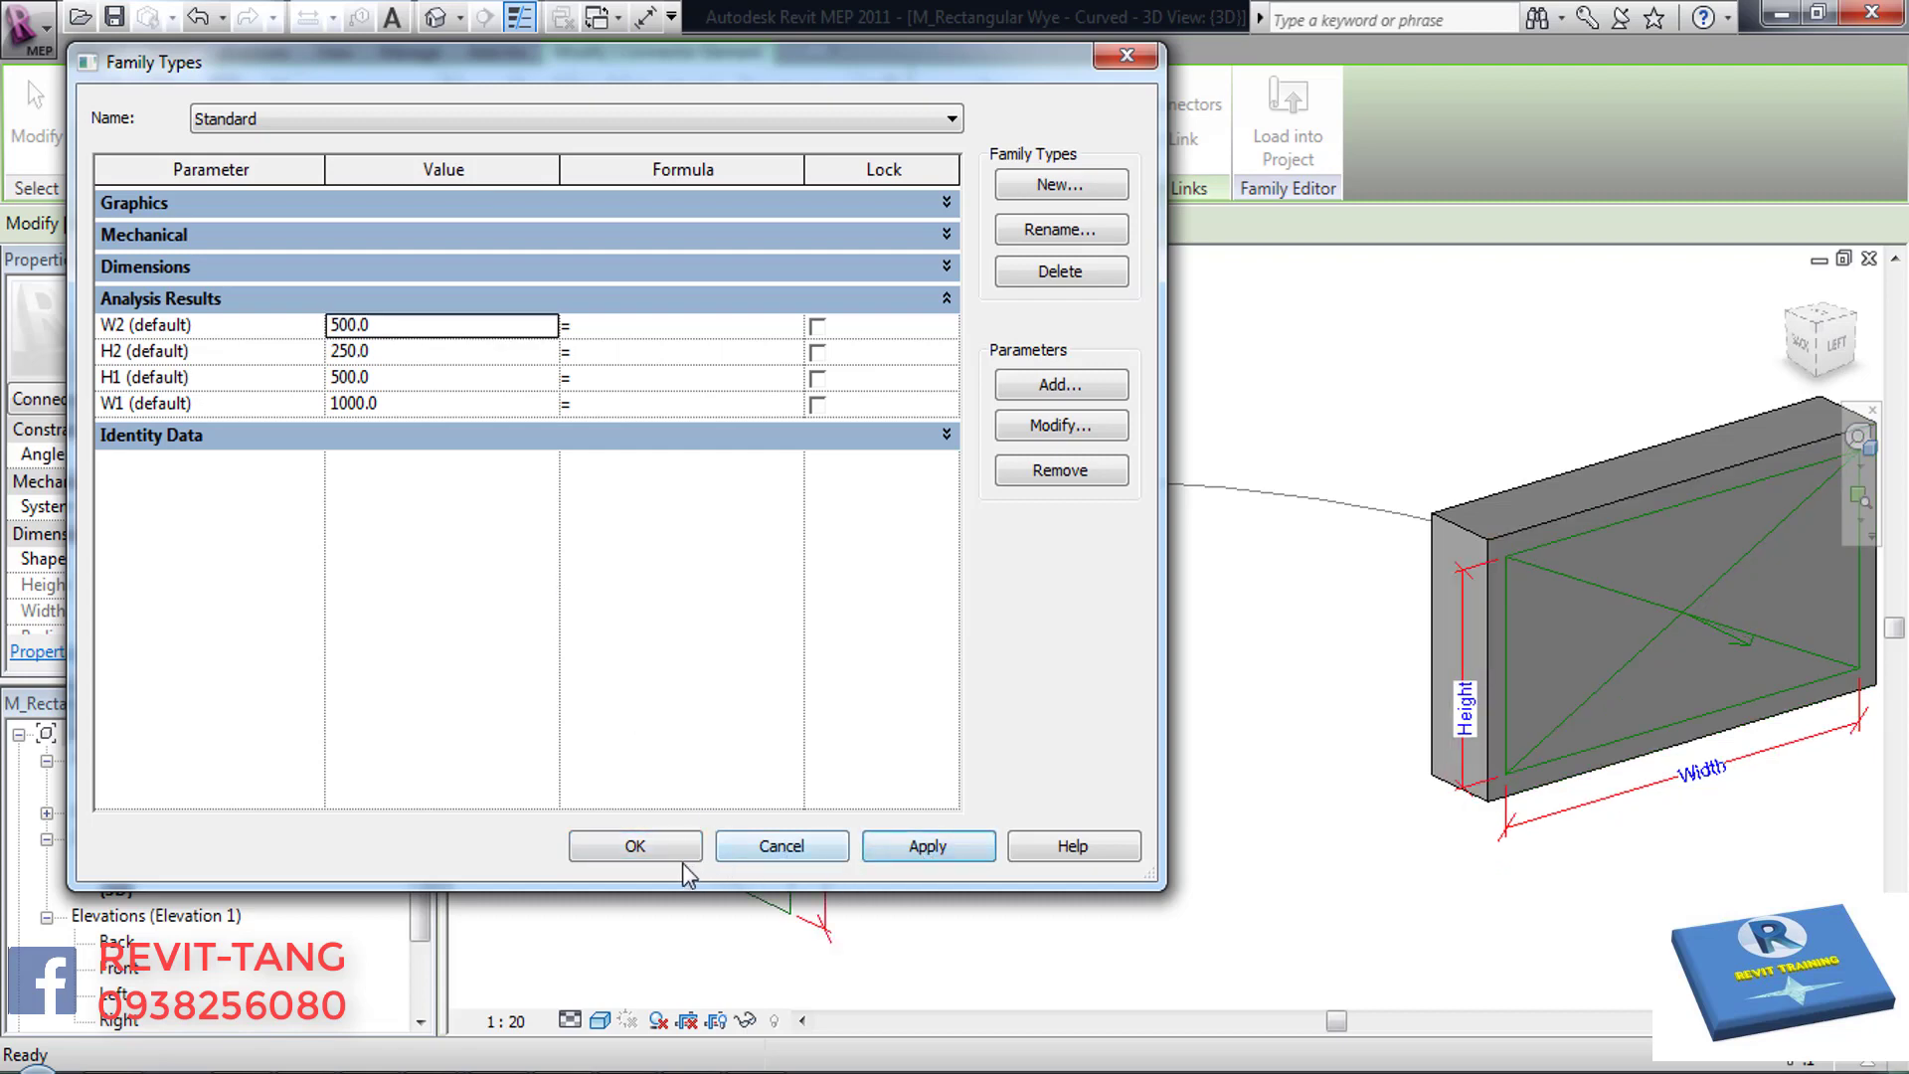
left_click(685, 860)
- Give the curved sweep the M_Duct - Rectangular: Duct - Rectangular profile and finish it
scroll(1142, 774, "down", 2)
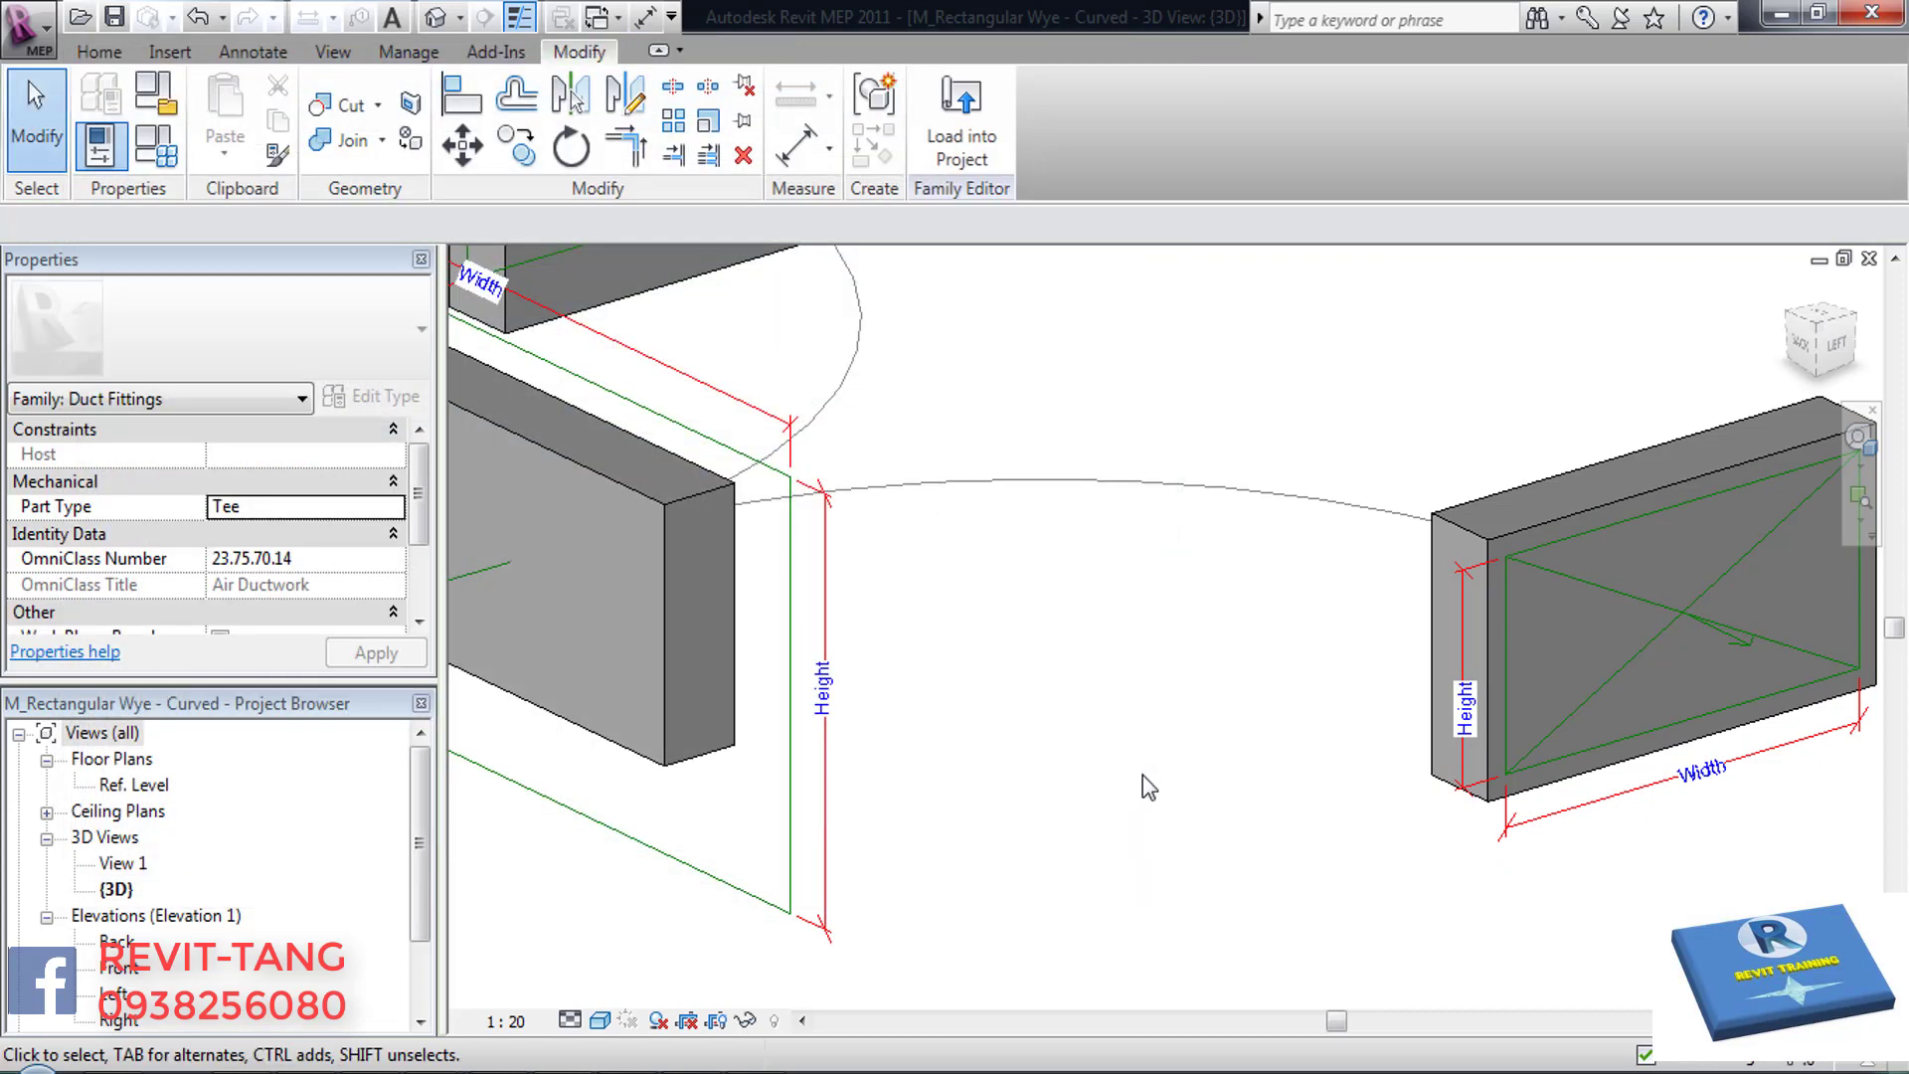
scroll(1126, 718, "down", 2)
mouse_move(1161, 770)
middle_mouse_down("shift")
mouse_move(1189, 771)
mouse_move(1143, 780)
middle_mouse_up("shift")
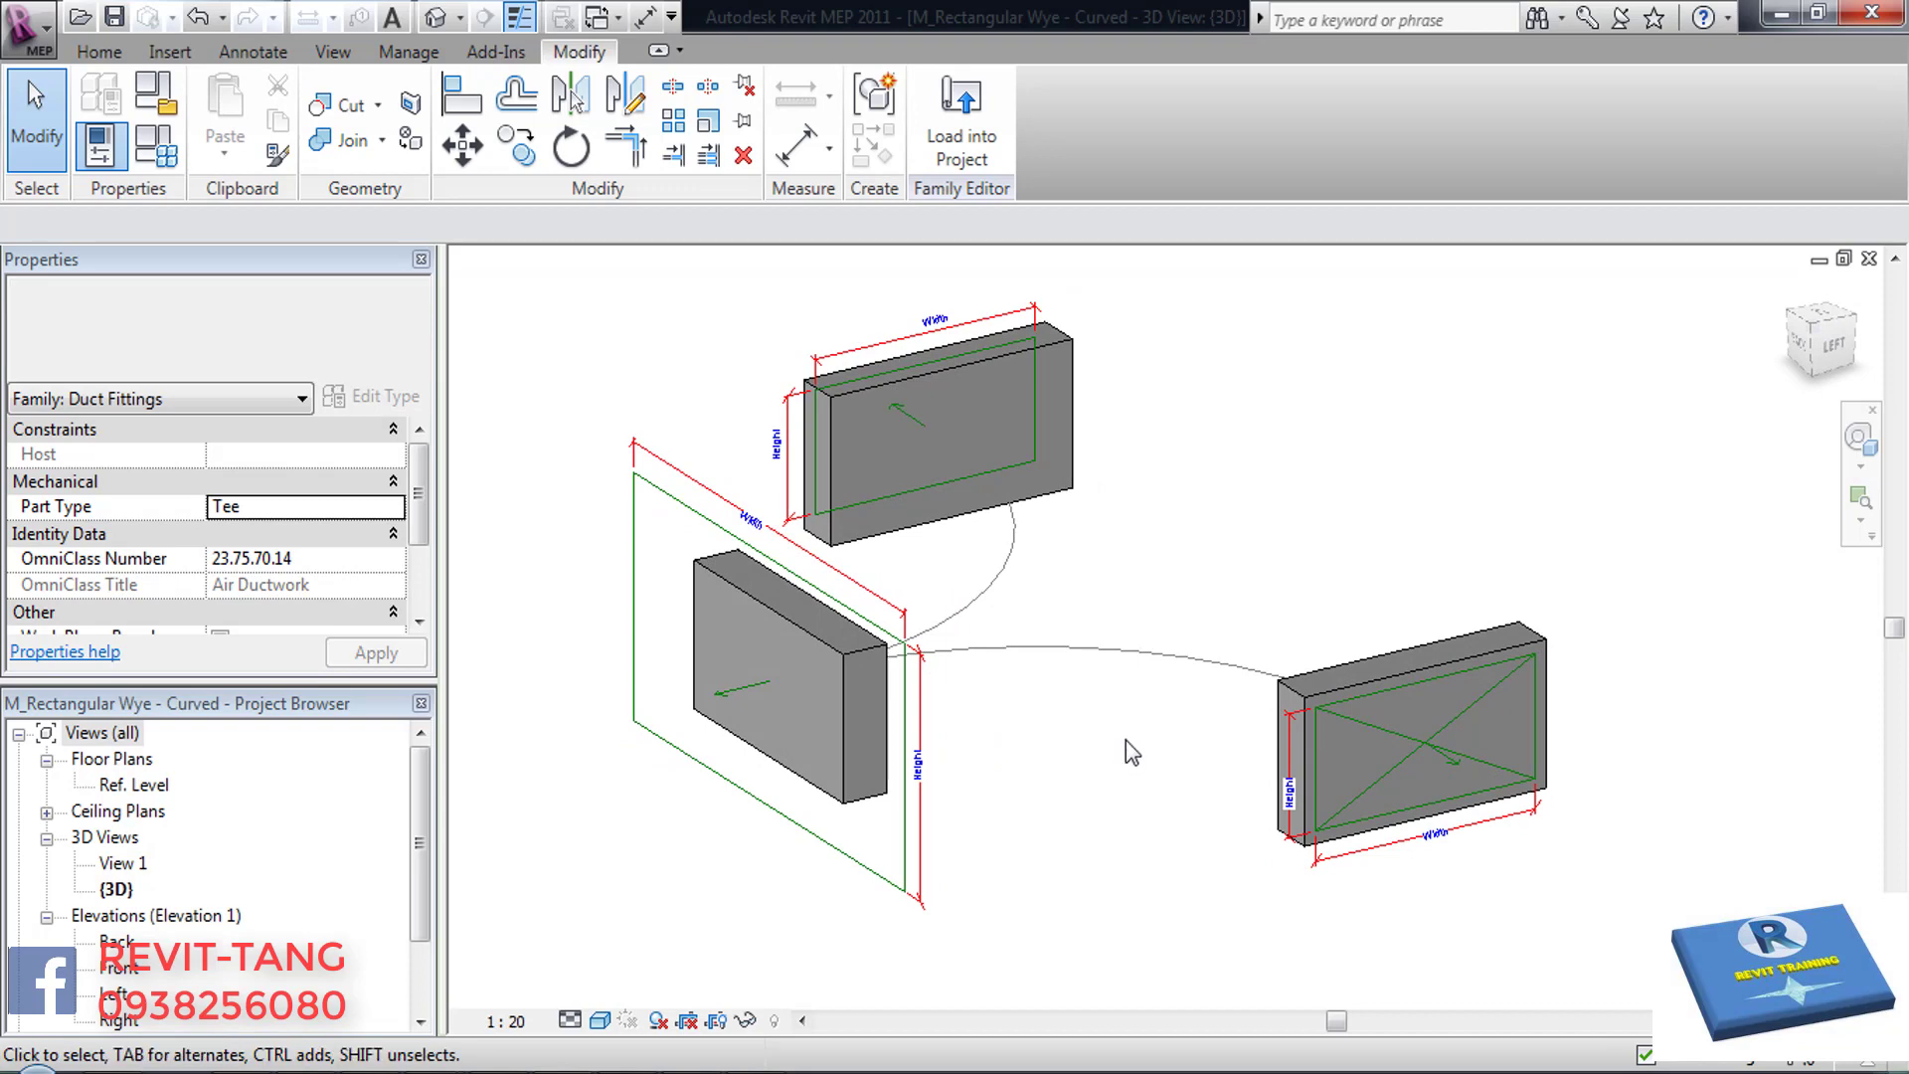
left_click(851, 648)
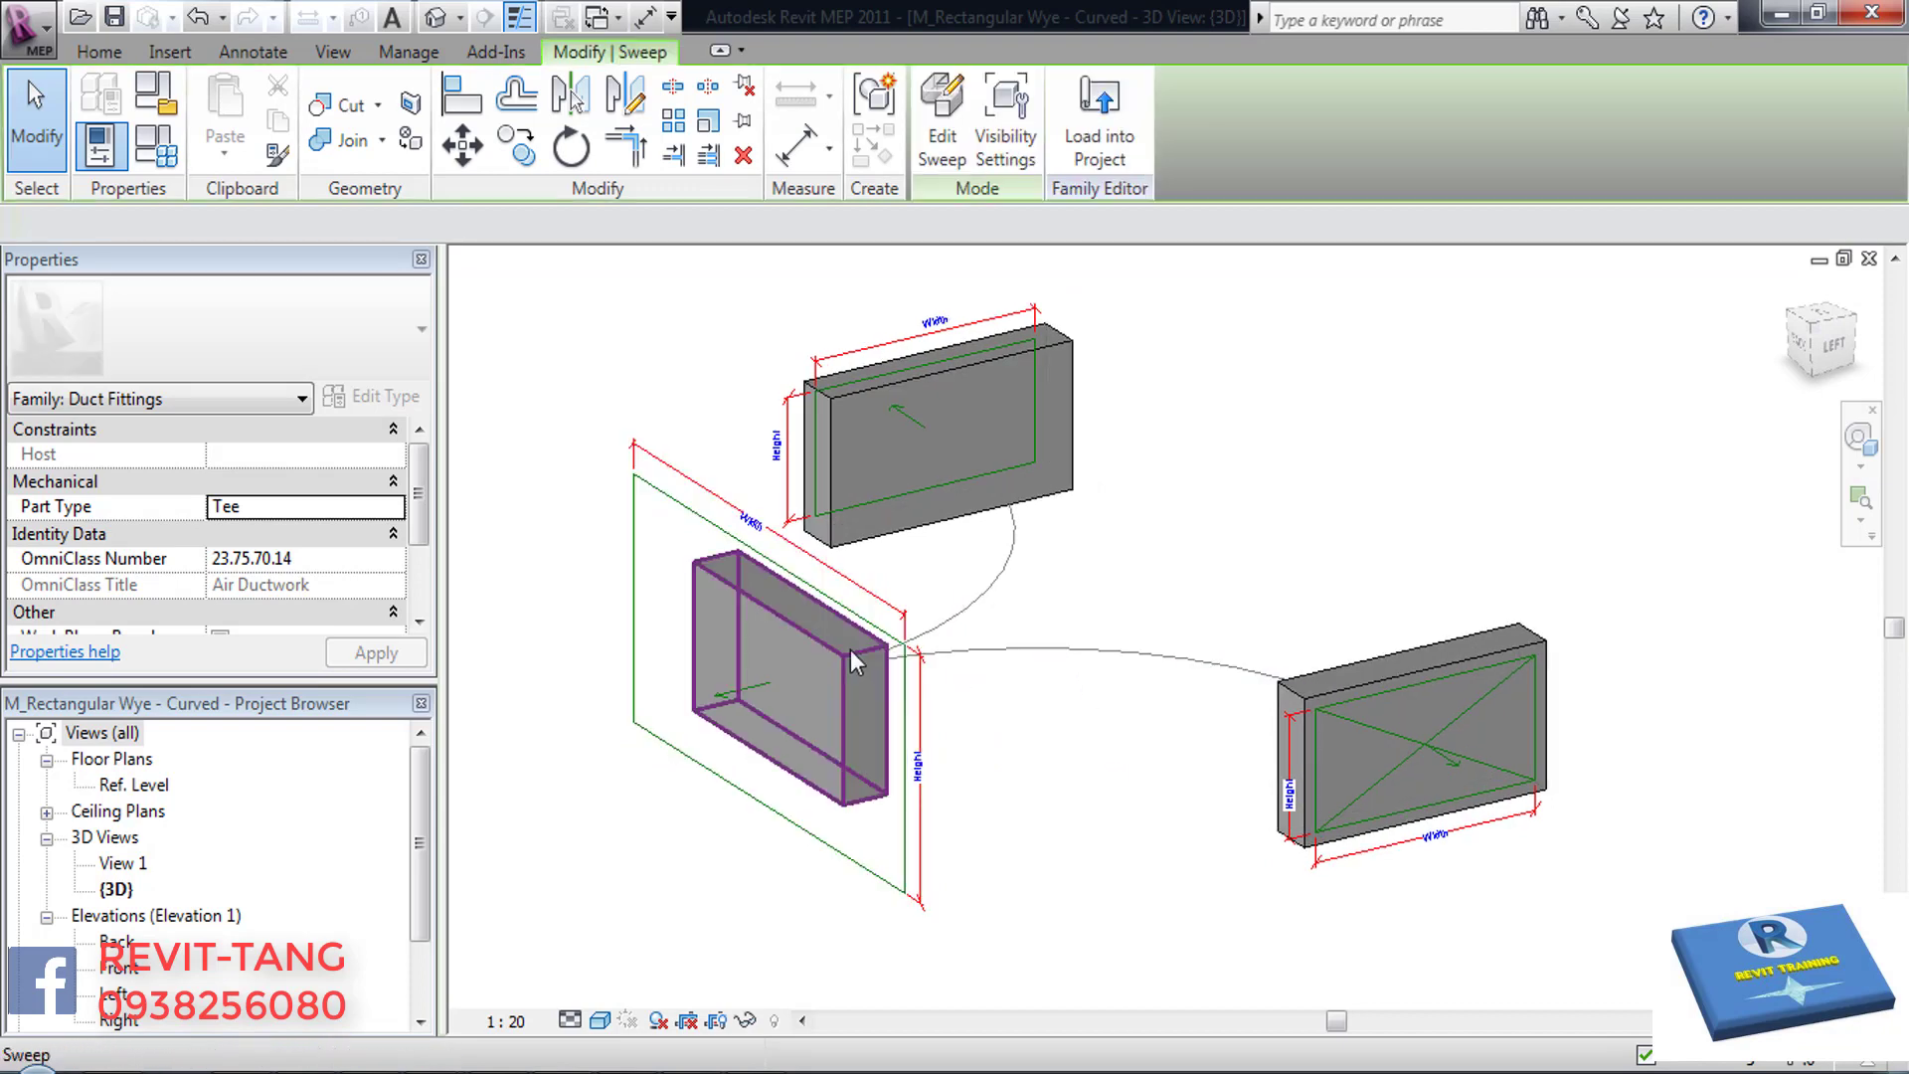
left_click(937, 115)
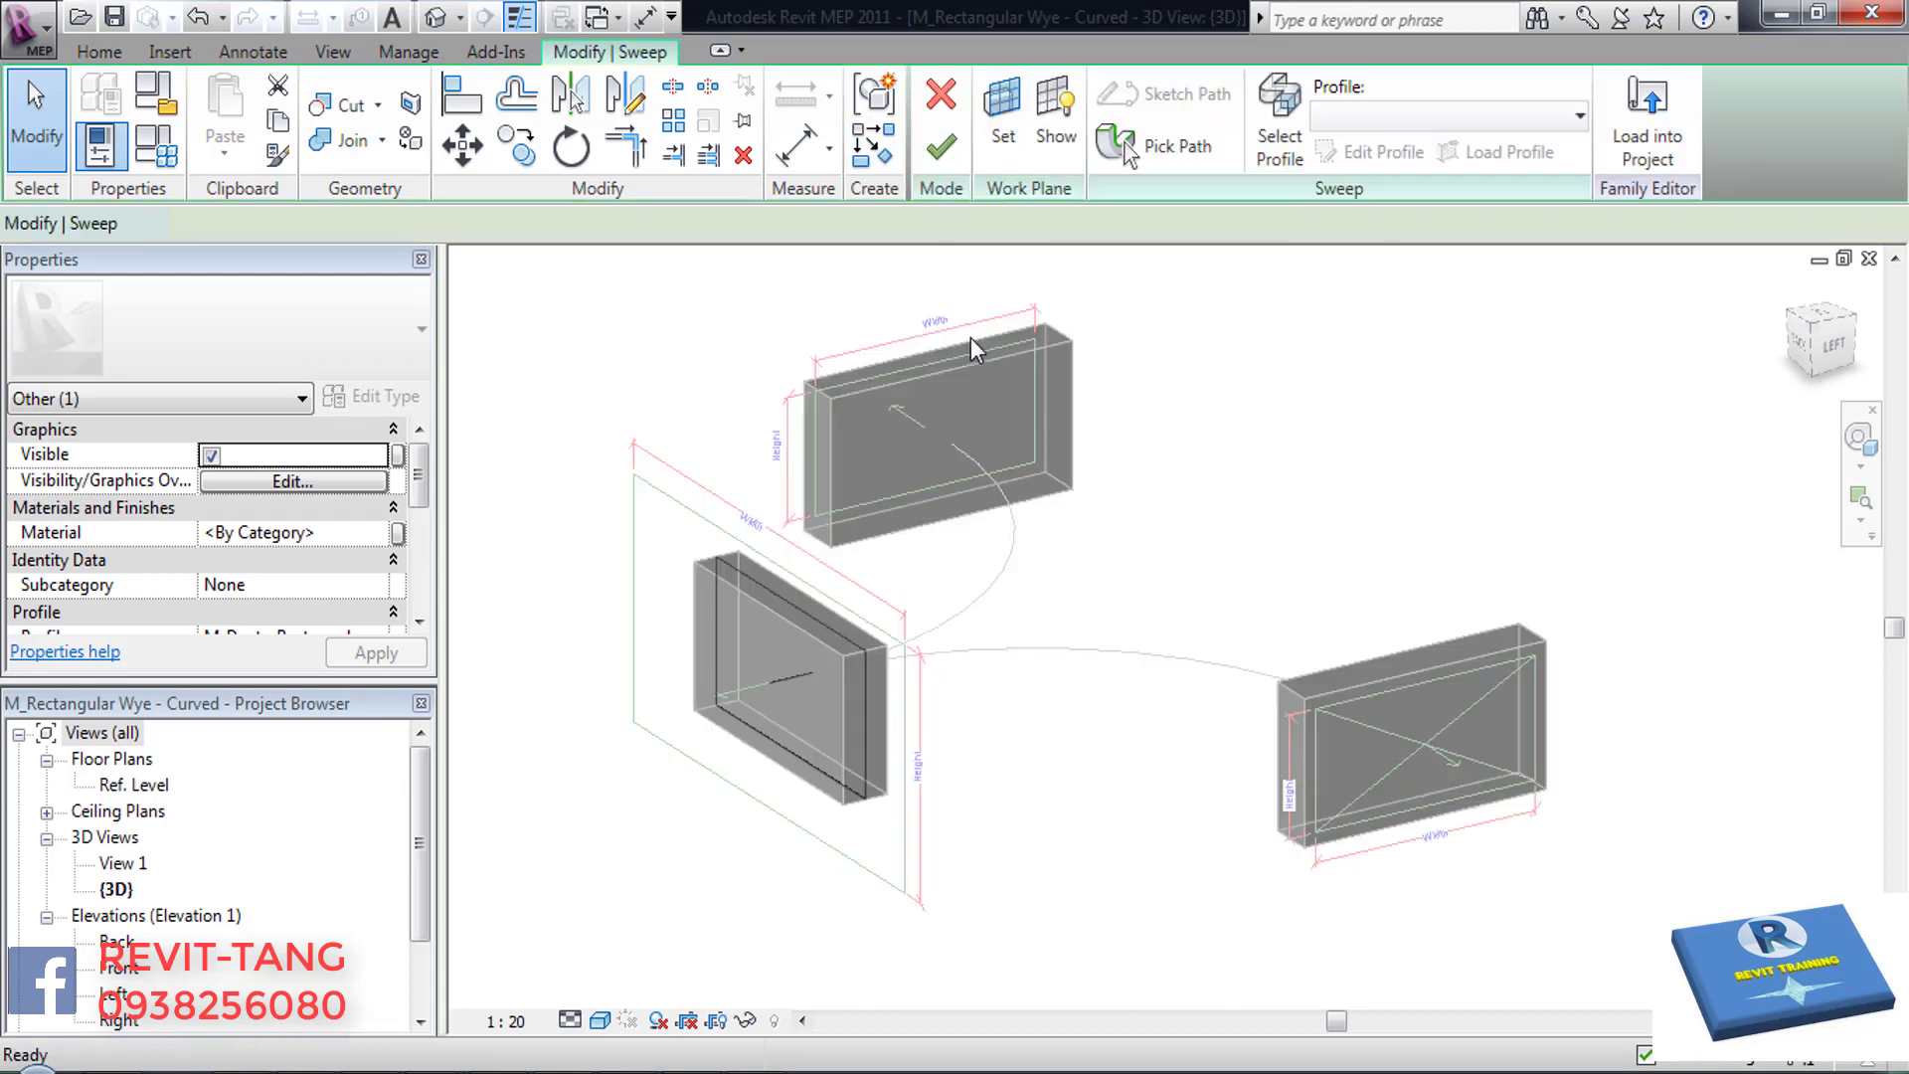
left_click(1280, 129)
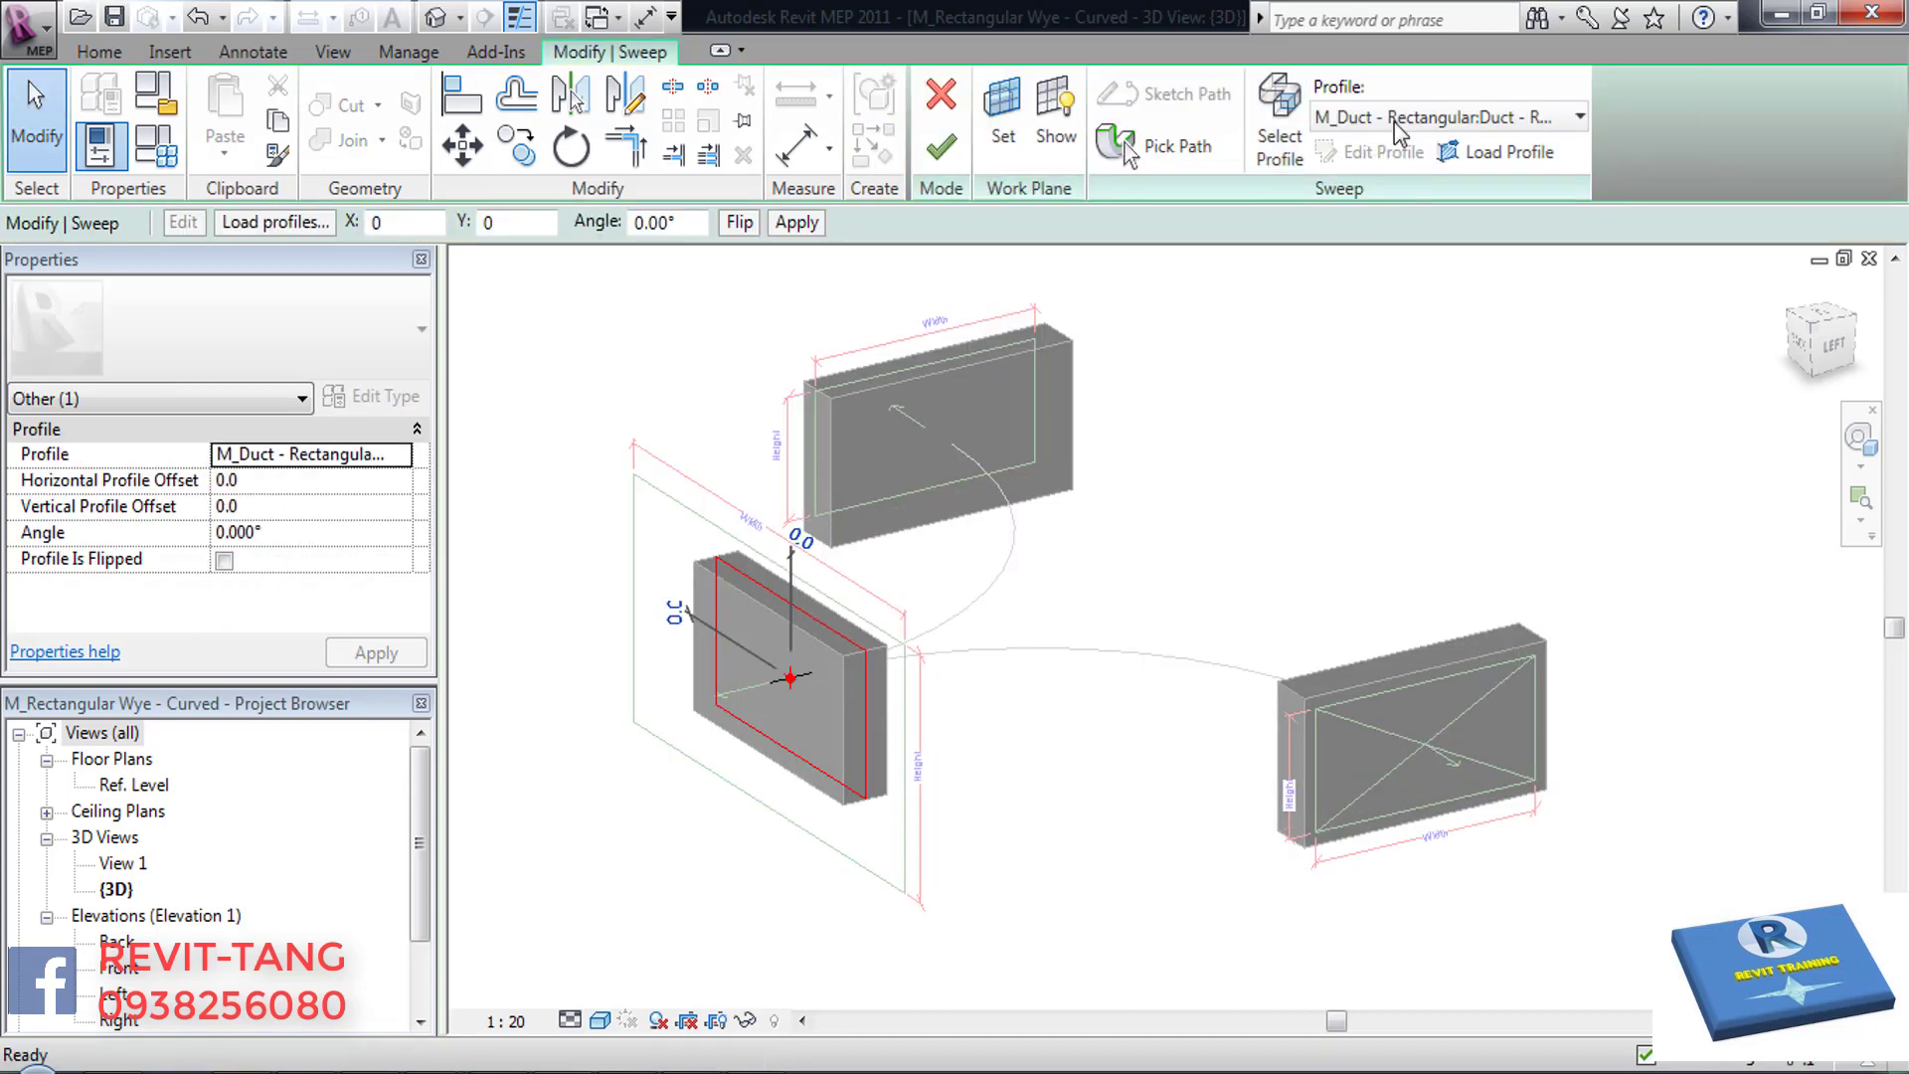
left_click(1432, 116)
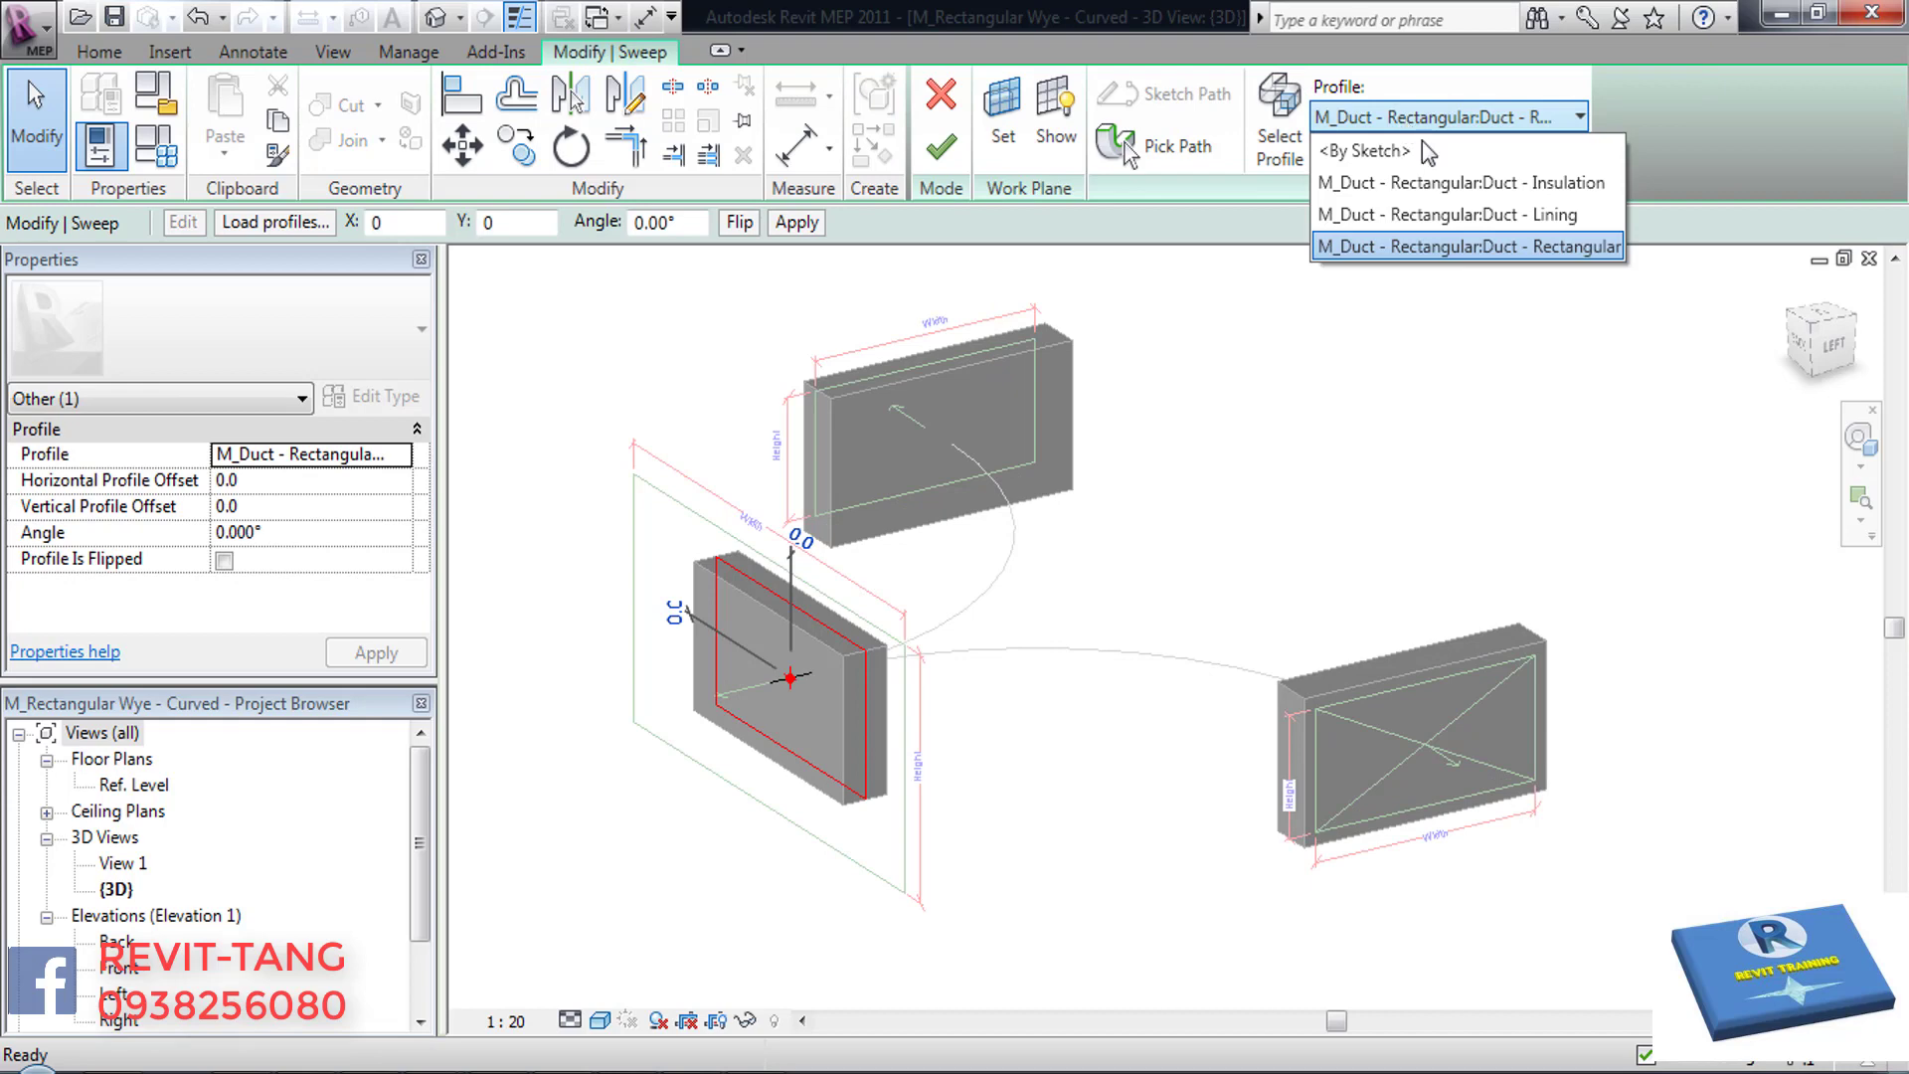
left_click(1519, 247)
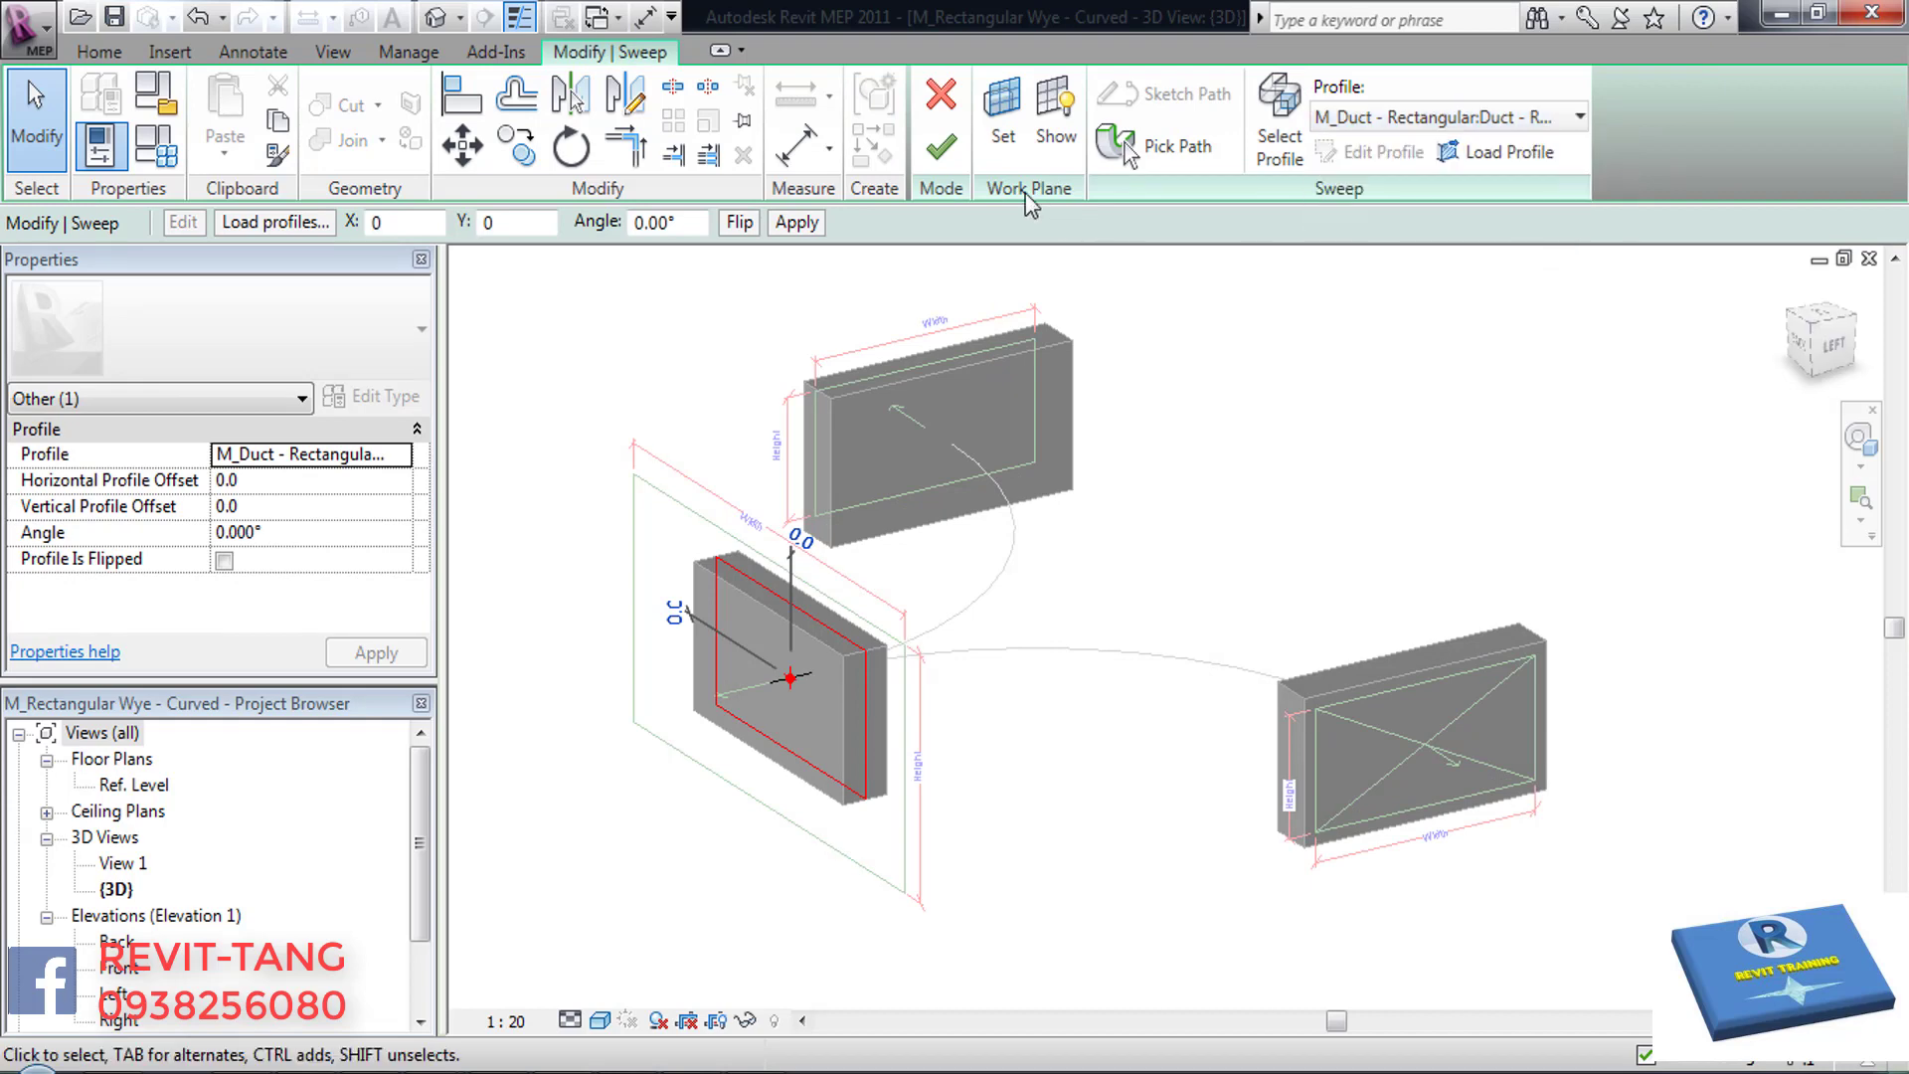
left_click(940, 147)
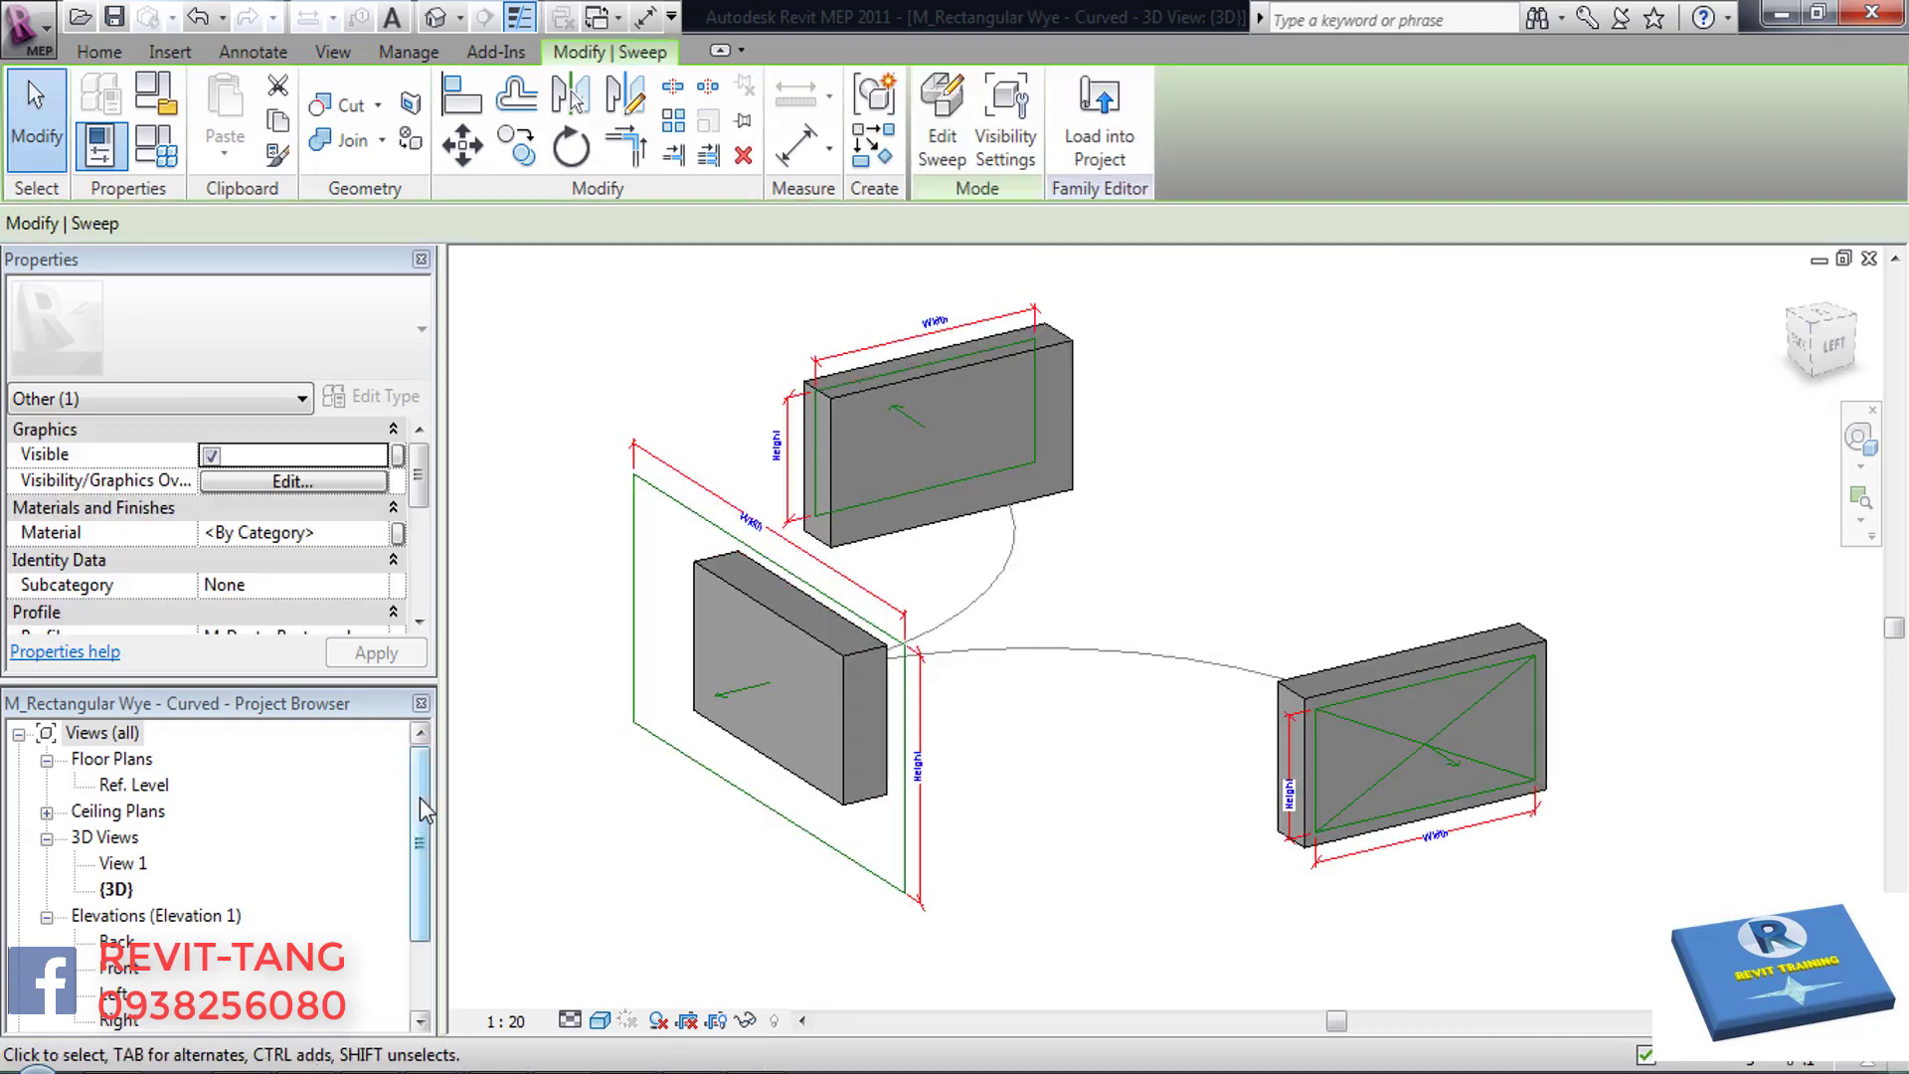
- Expand Families > Profiles to list the M_Duct - Rectangular types, selecting Duct - Insulation
left_click_drag(420, 798, 420, 868)
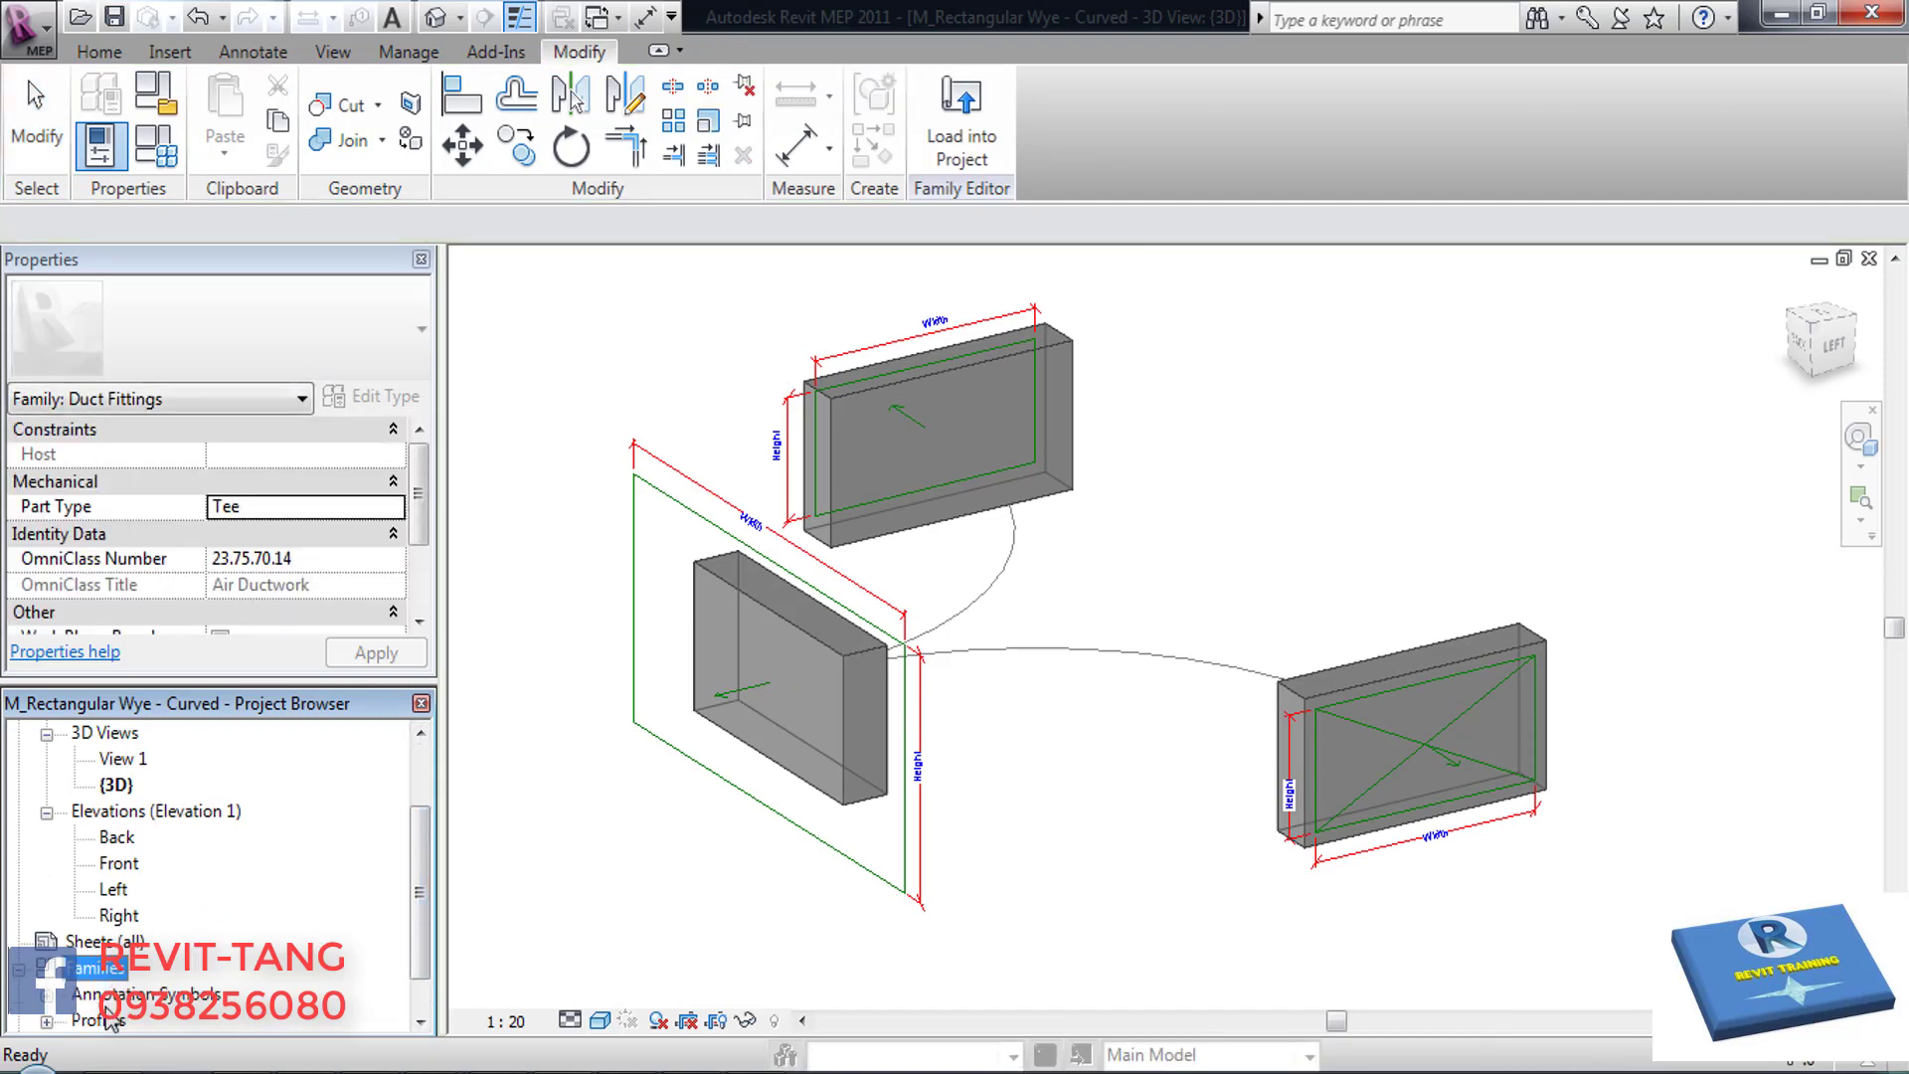
scroll(109, 994, "down", 2)
left_click(99, 955)
left_click(154, 970)
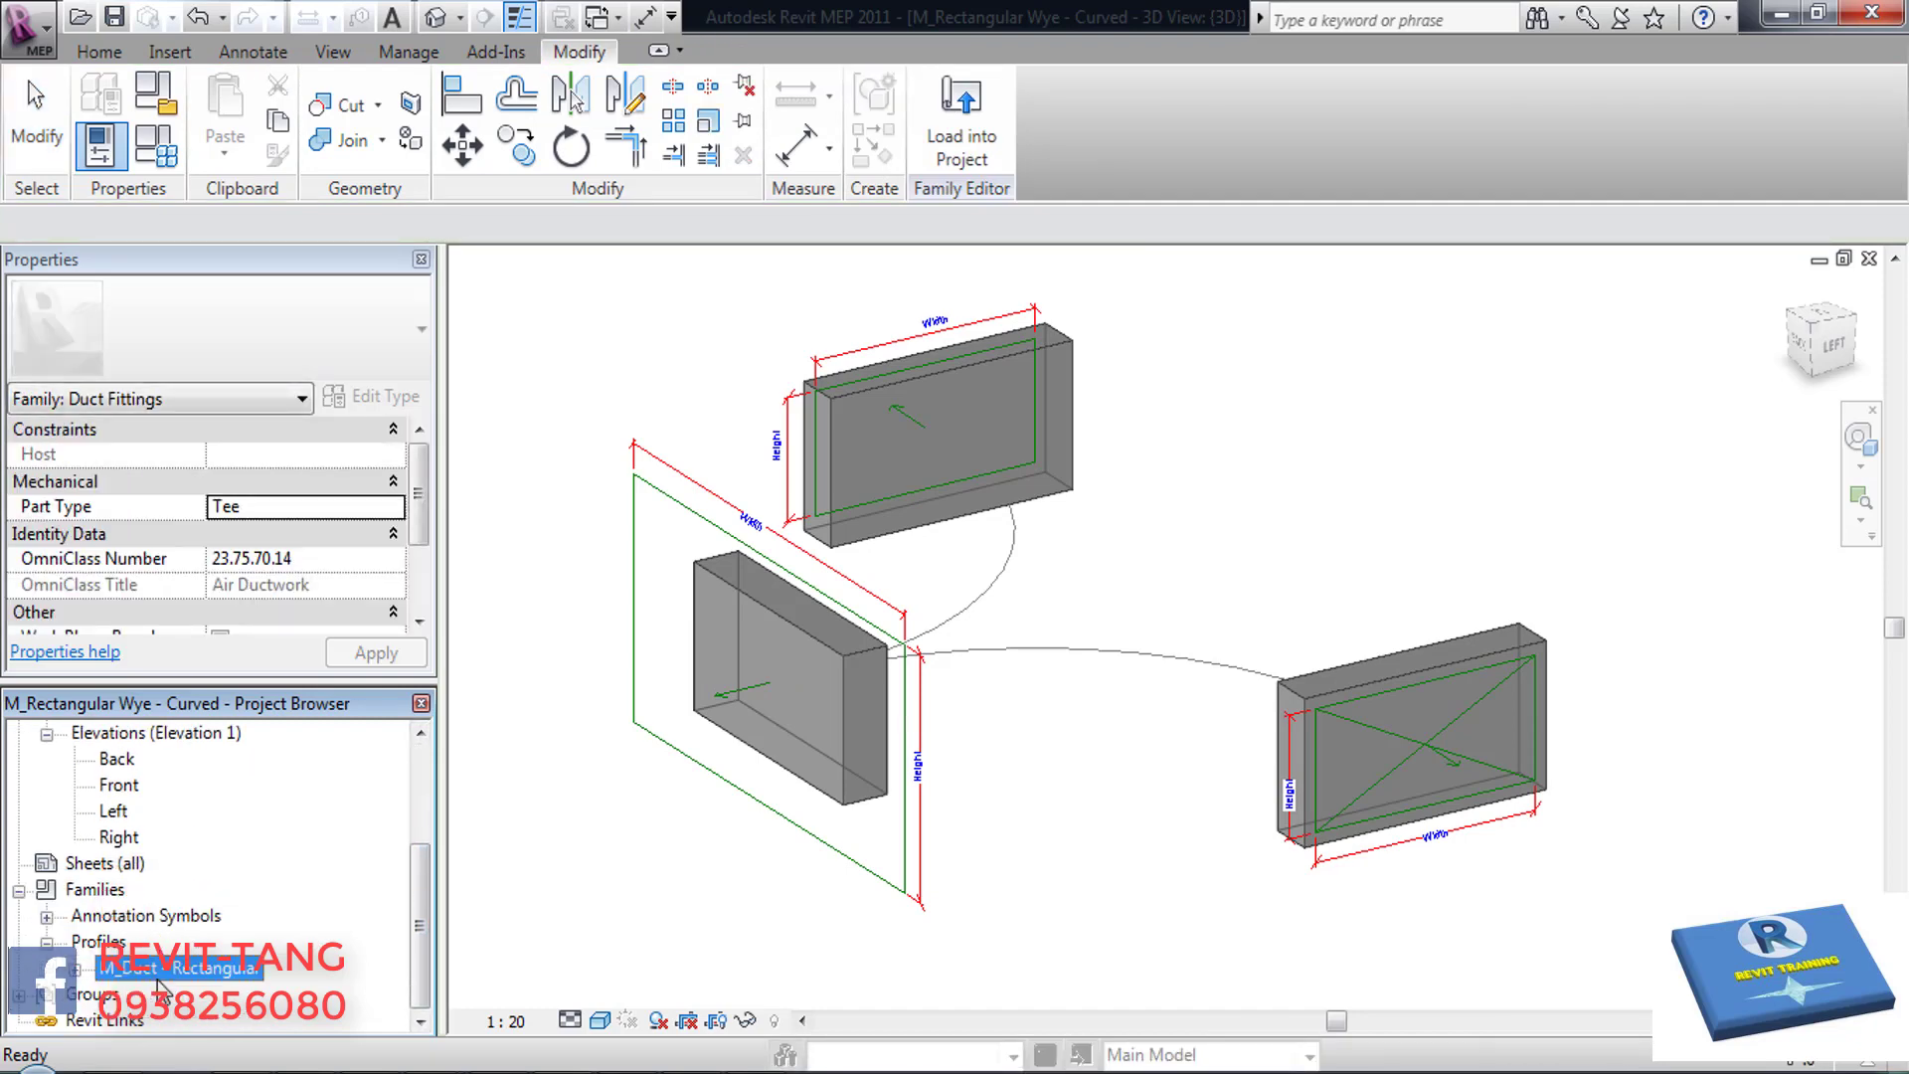
double_click(156, 972)
left_click(183, 973)
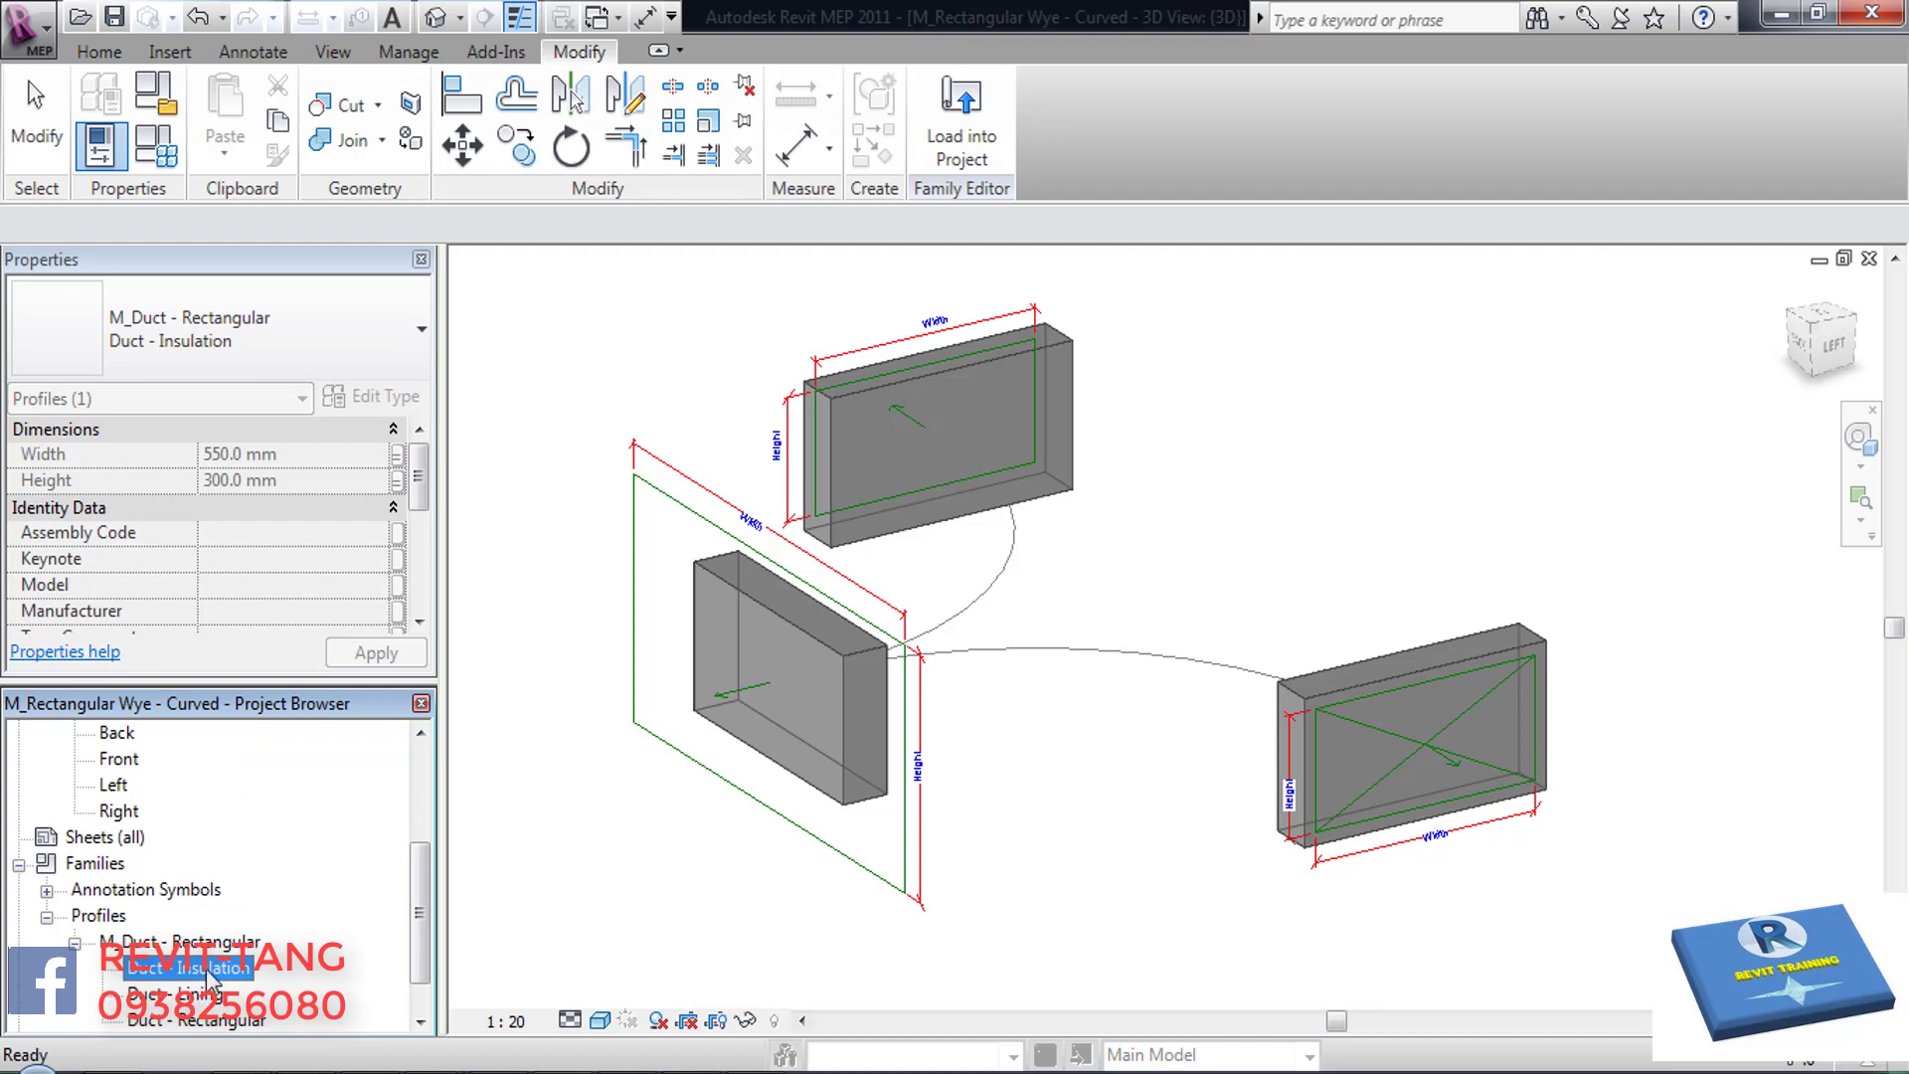
- Delete the Duct - Insulation and Duct - Lining profile types
right_click(207, 972)
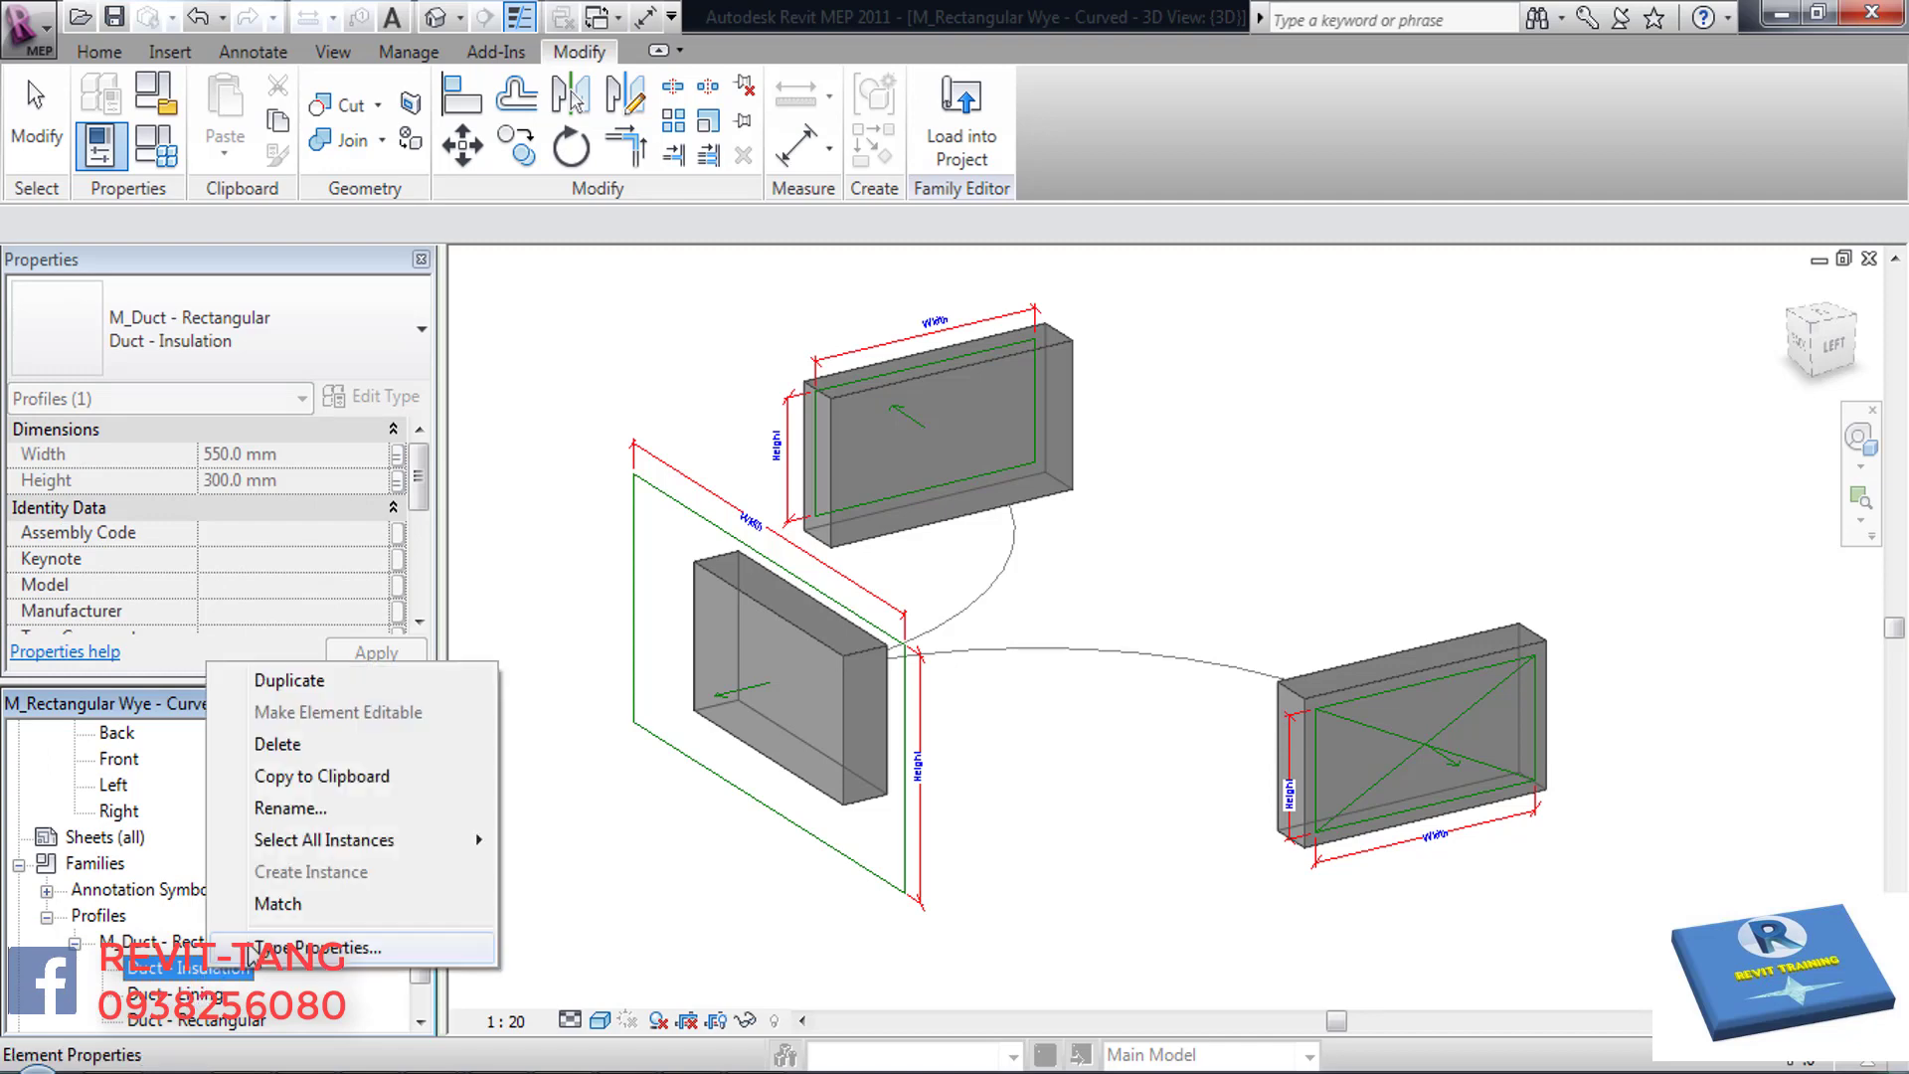
left_click(339, 756)
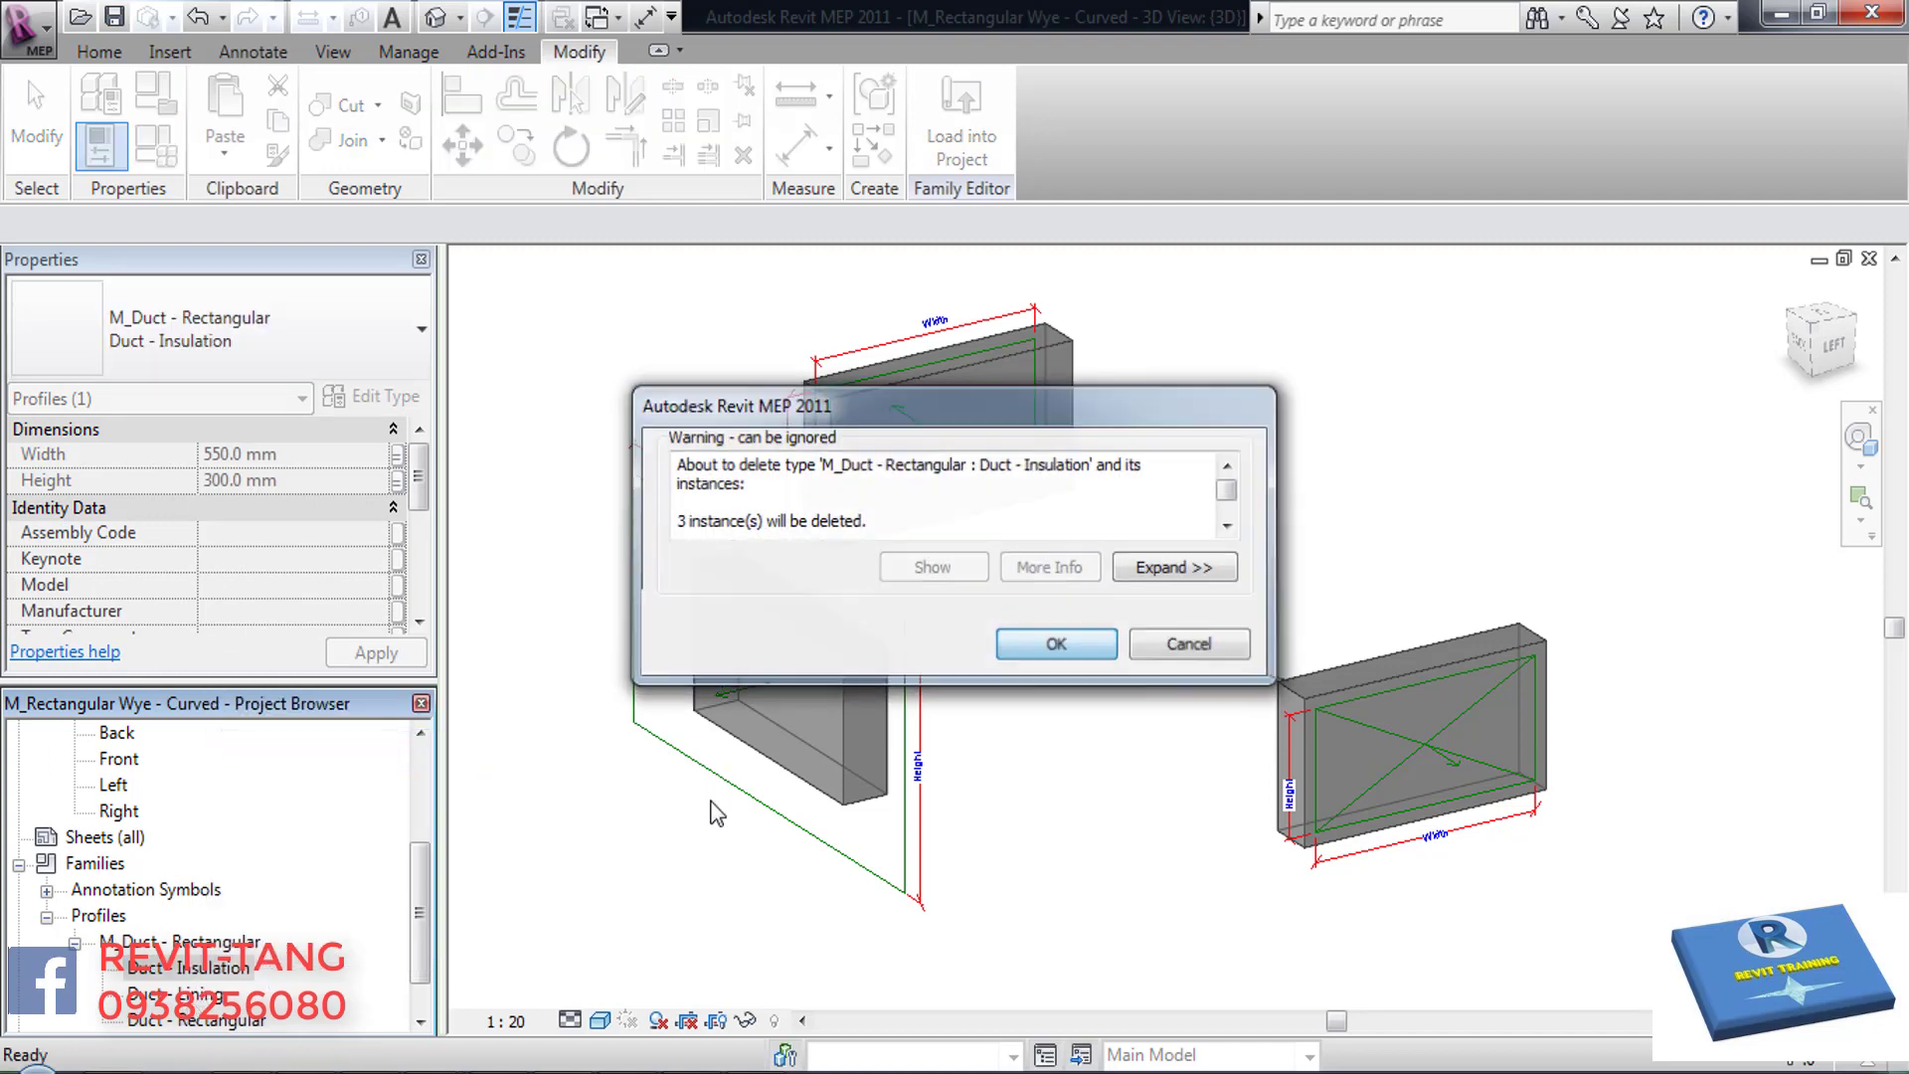
left_click(1035, 647)
right_click(199, 970)
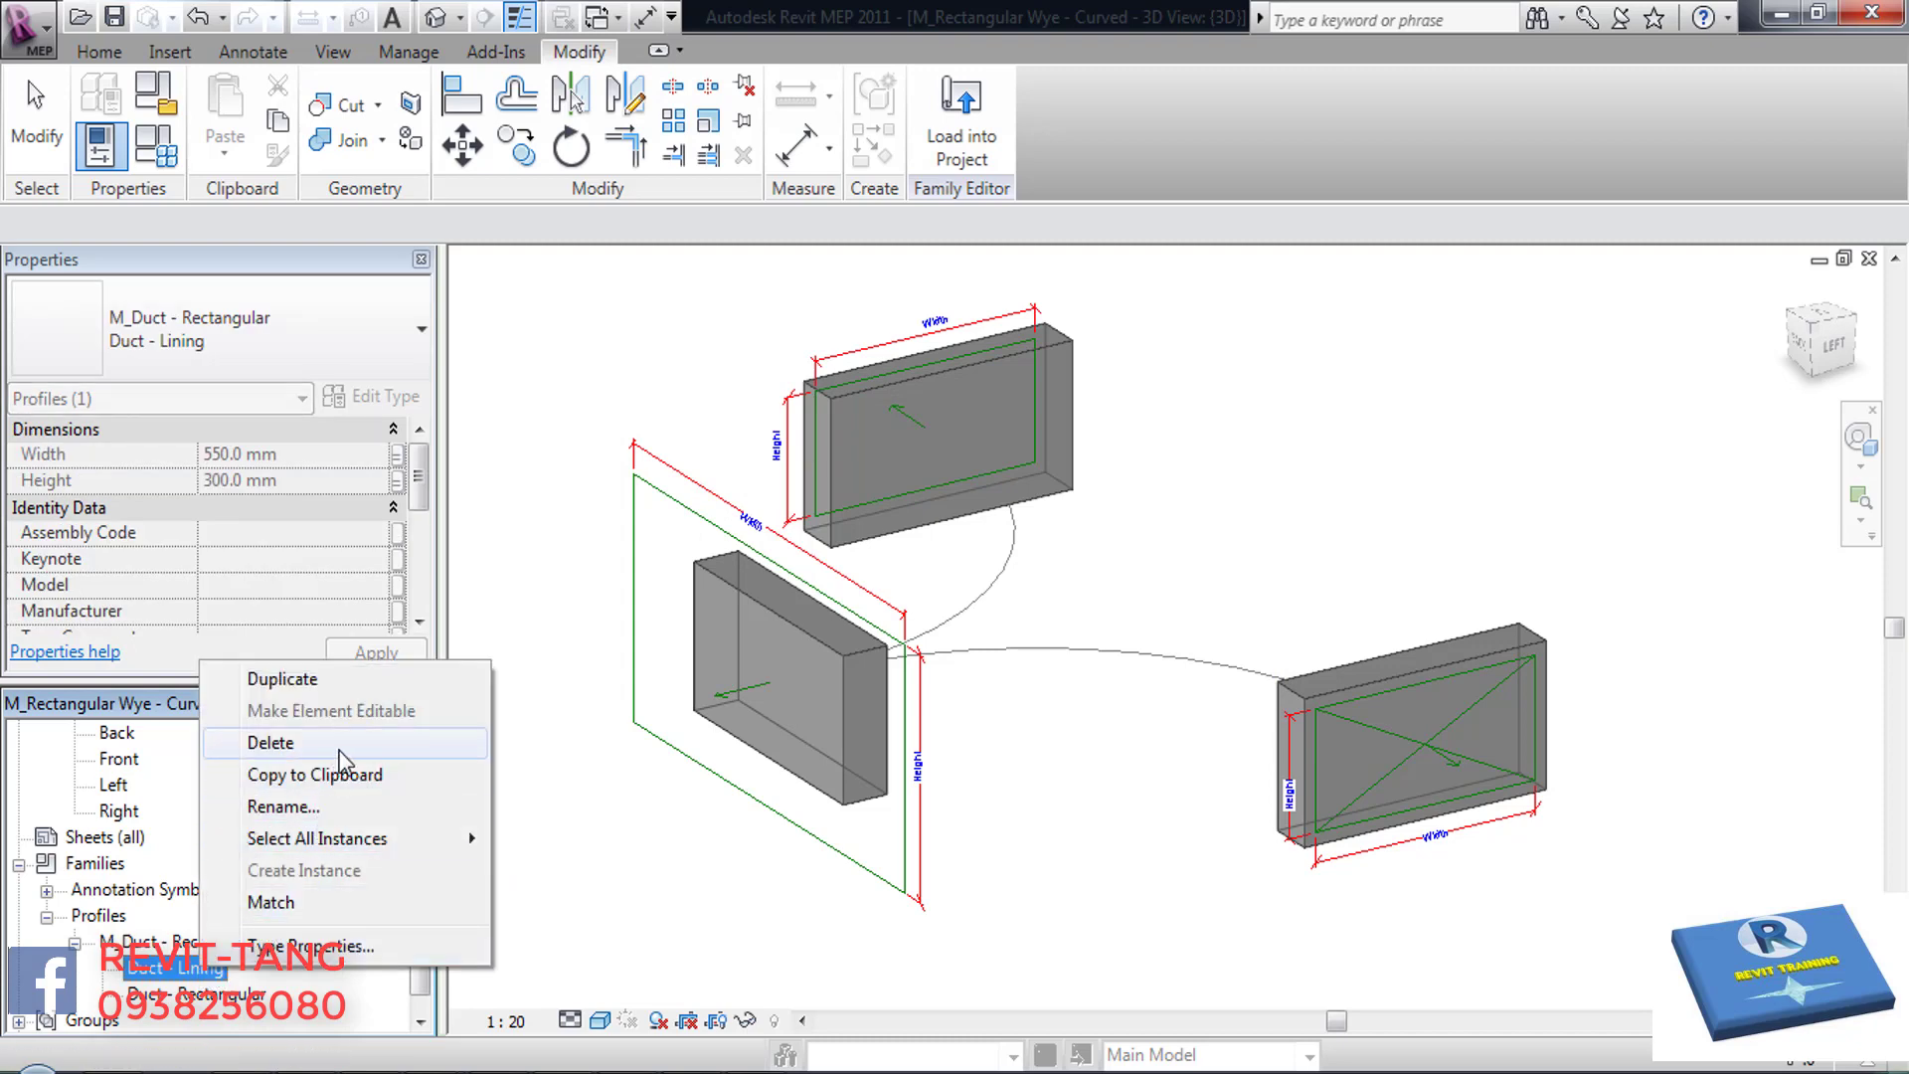
left_click(339, 746)
key("Return")
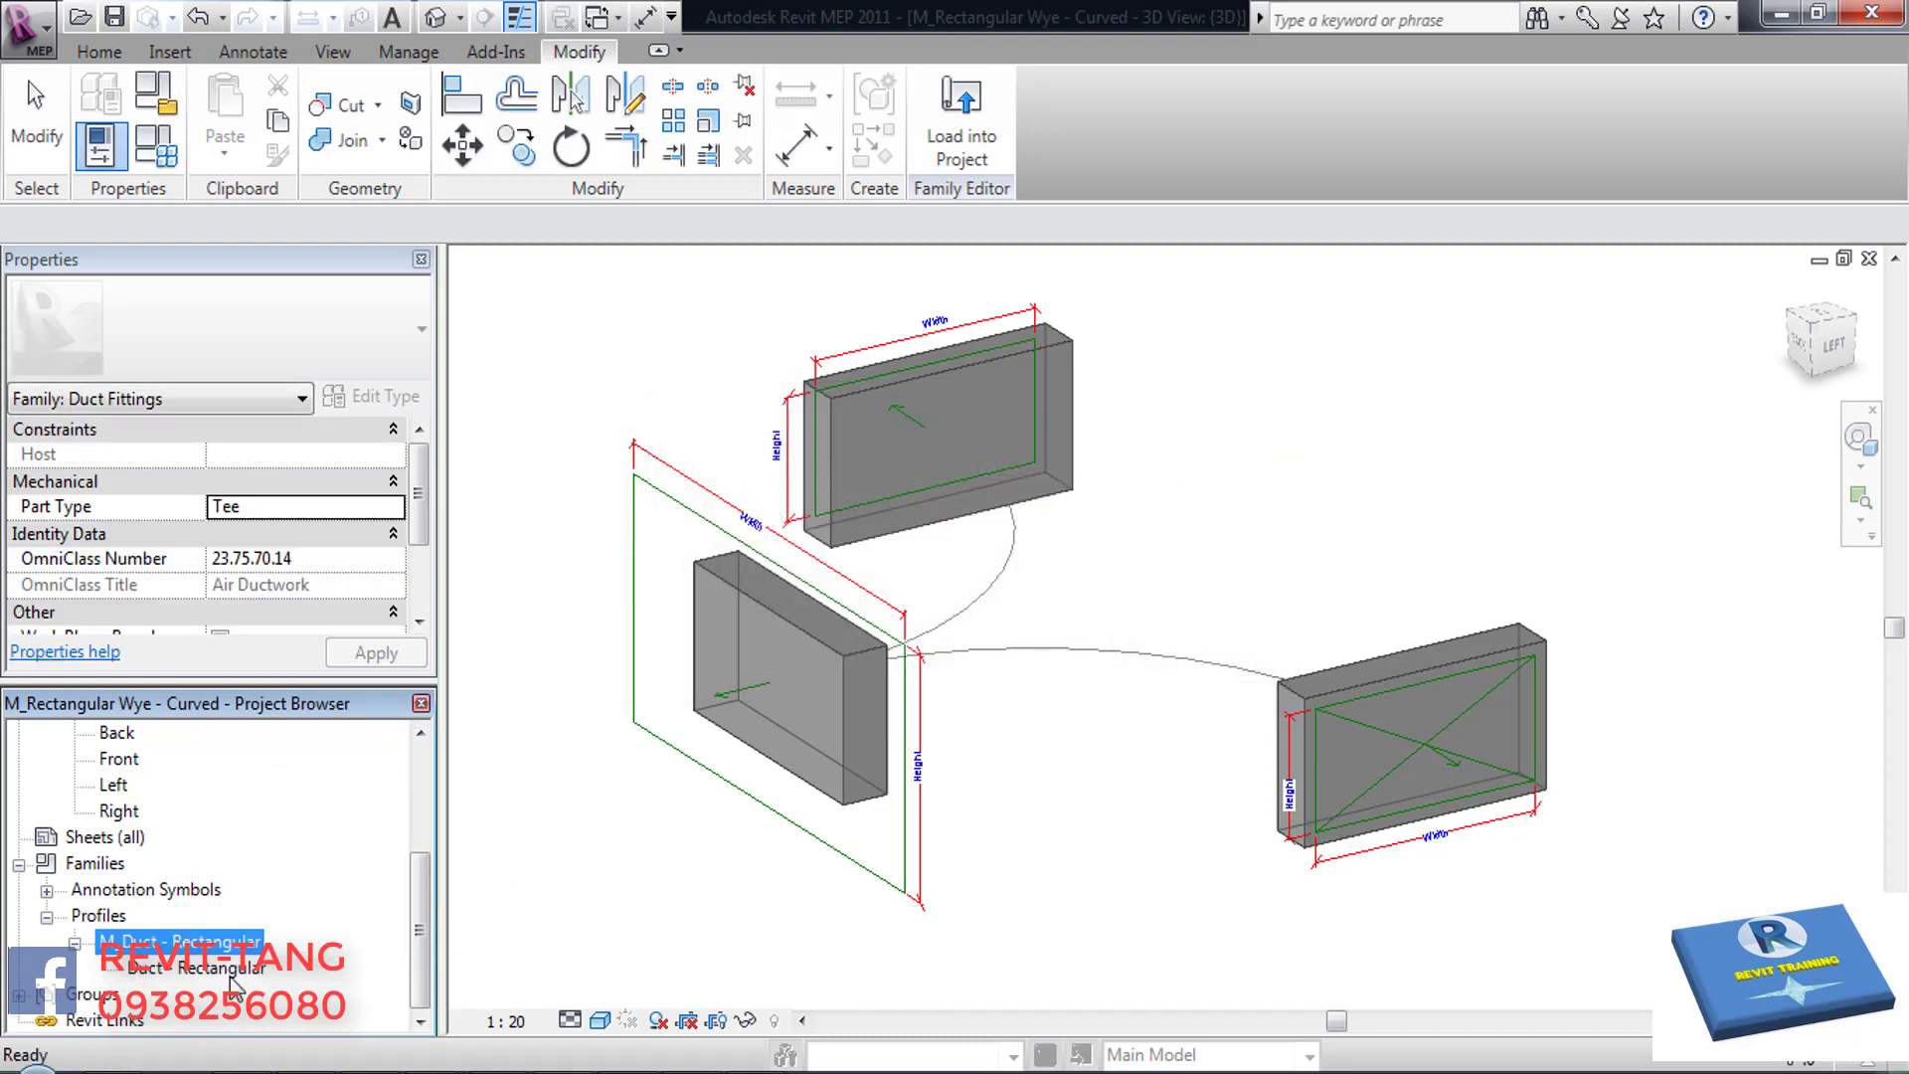
- Rename the Duct - Rectangular profile type to Vao and duplicate it as Ra
right_click(199, 968)
left_click(348, 804)
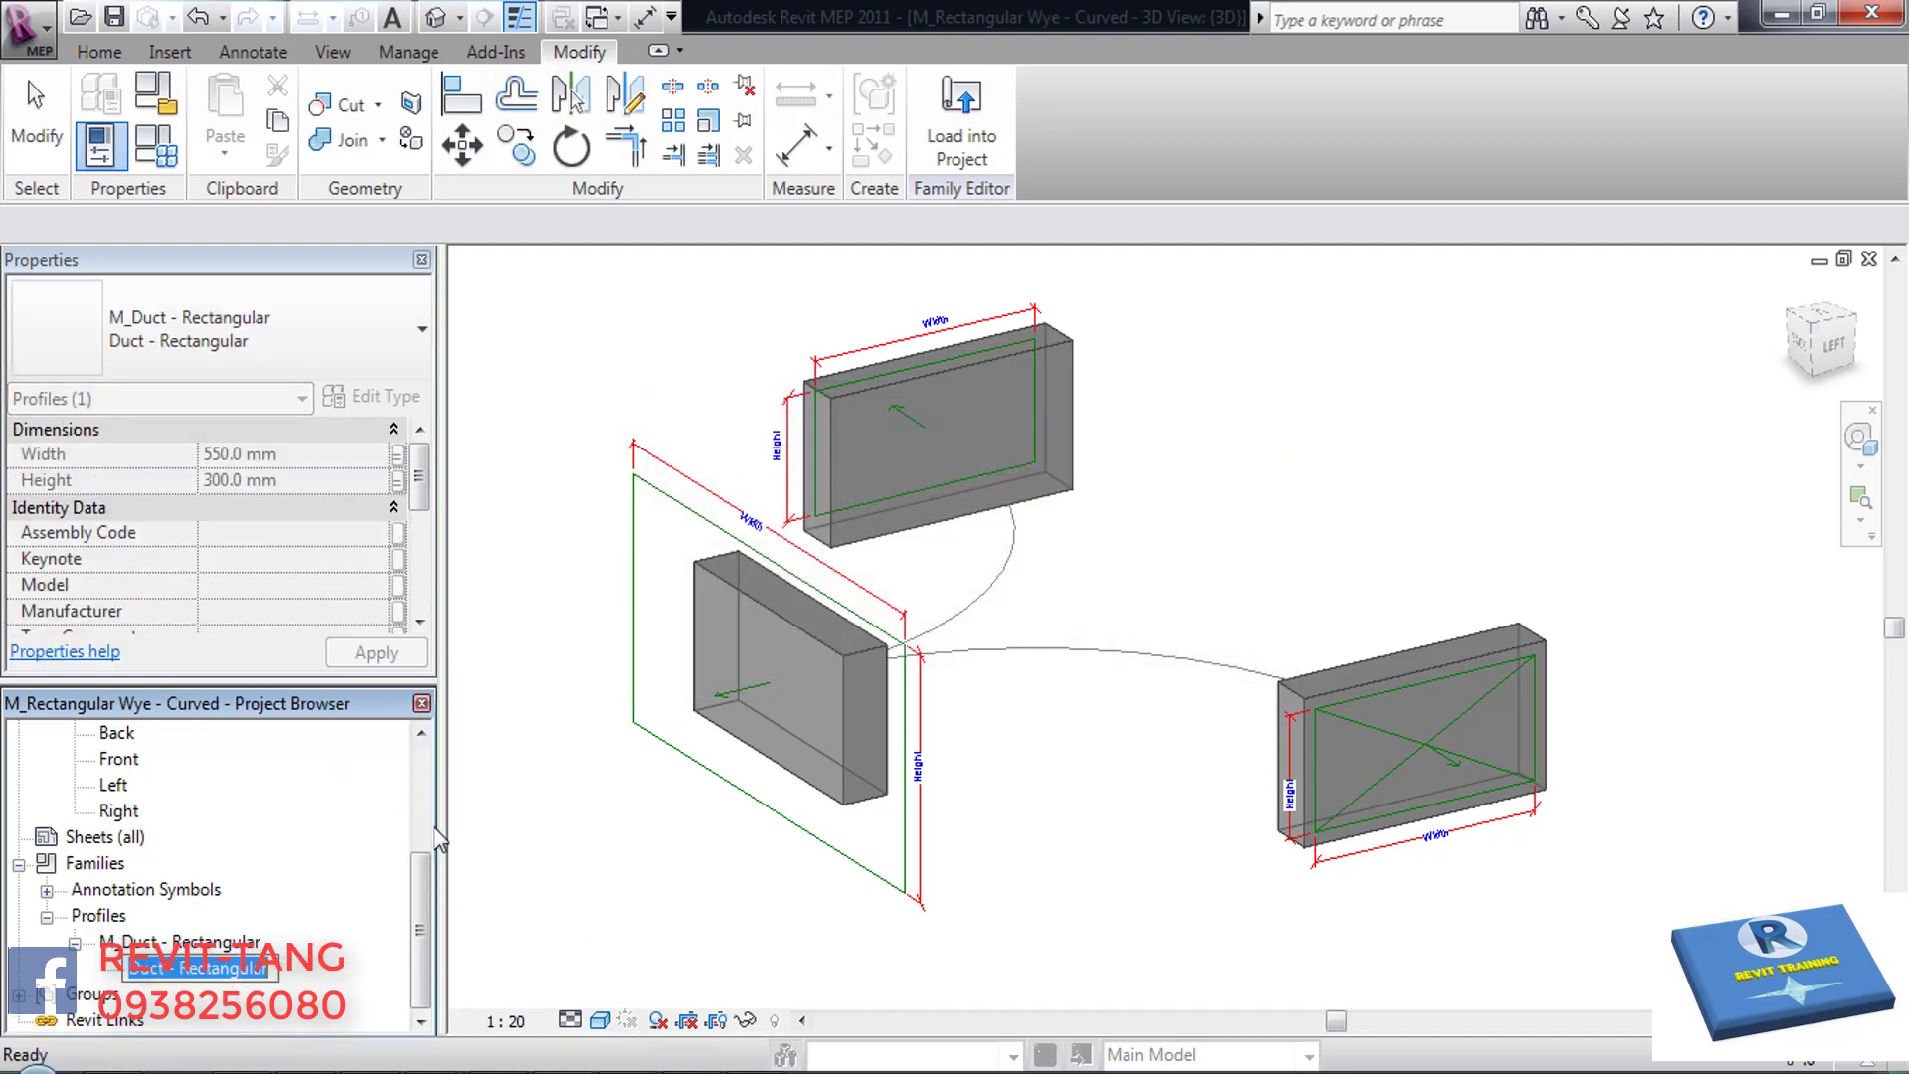
type("V")
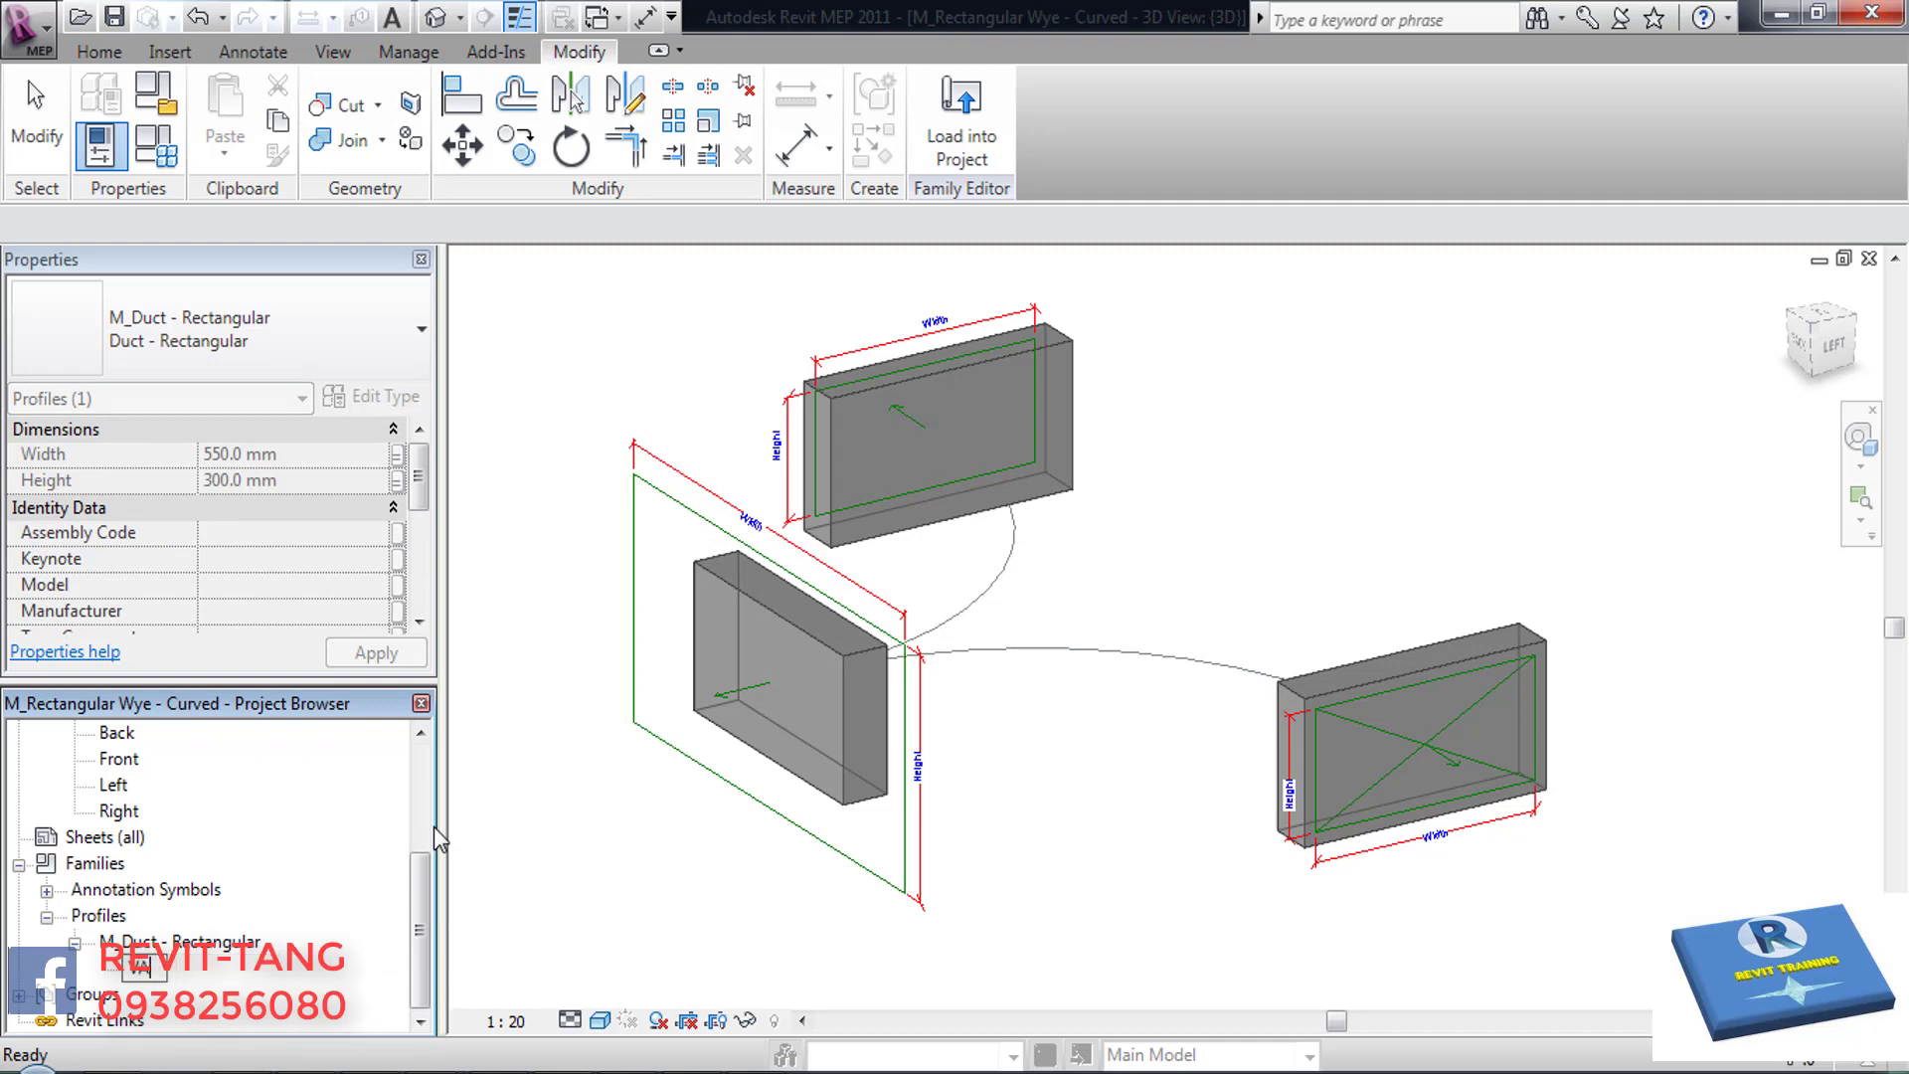
type("ao")
key("Return")
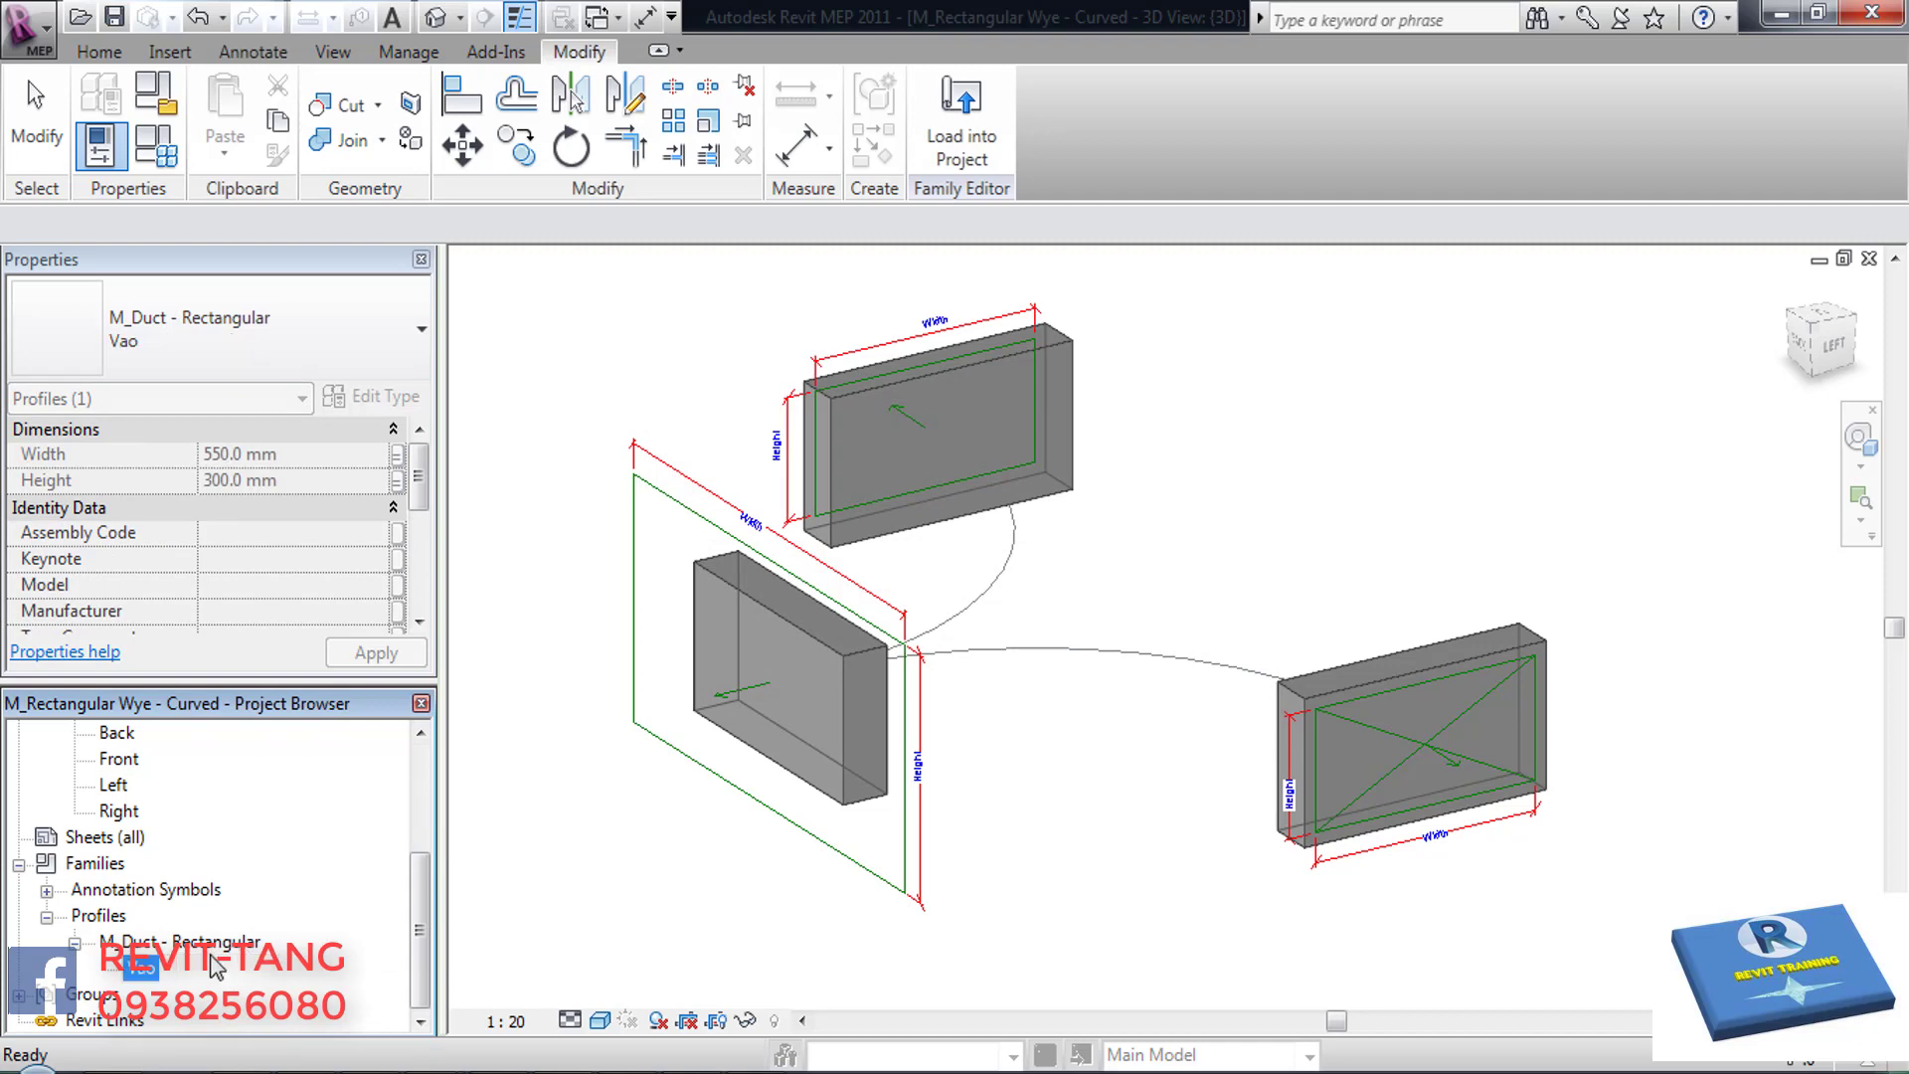
right_click(156, 973)
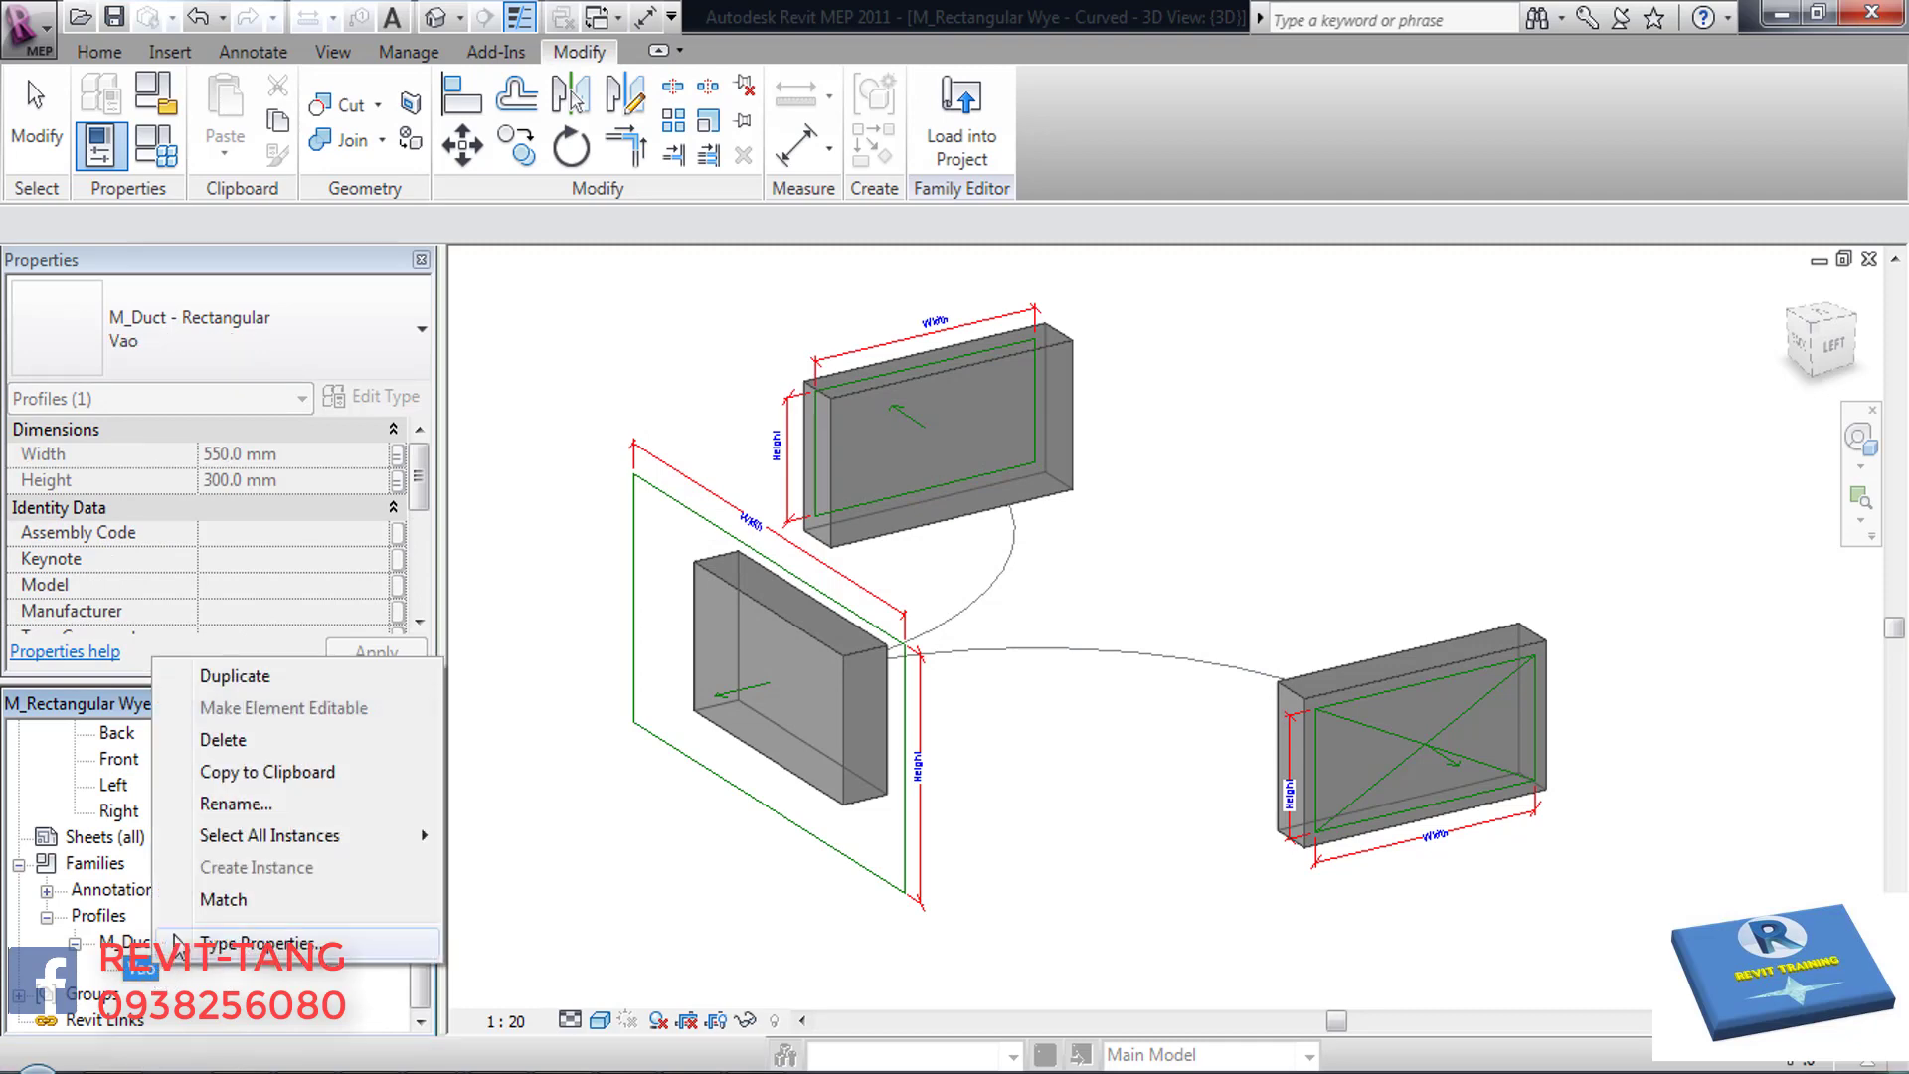
left_click(267, 678)
type("Ra")
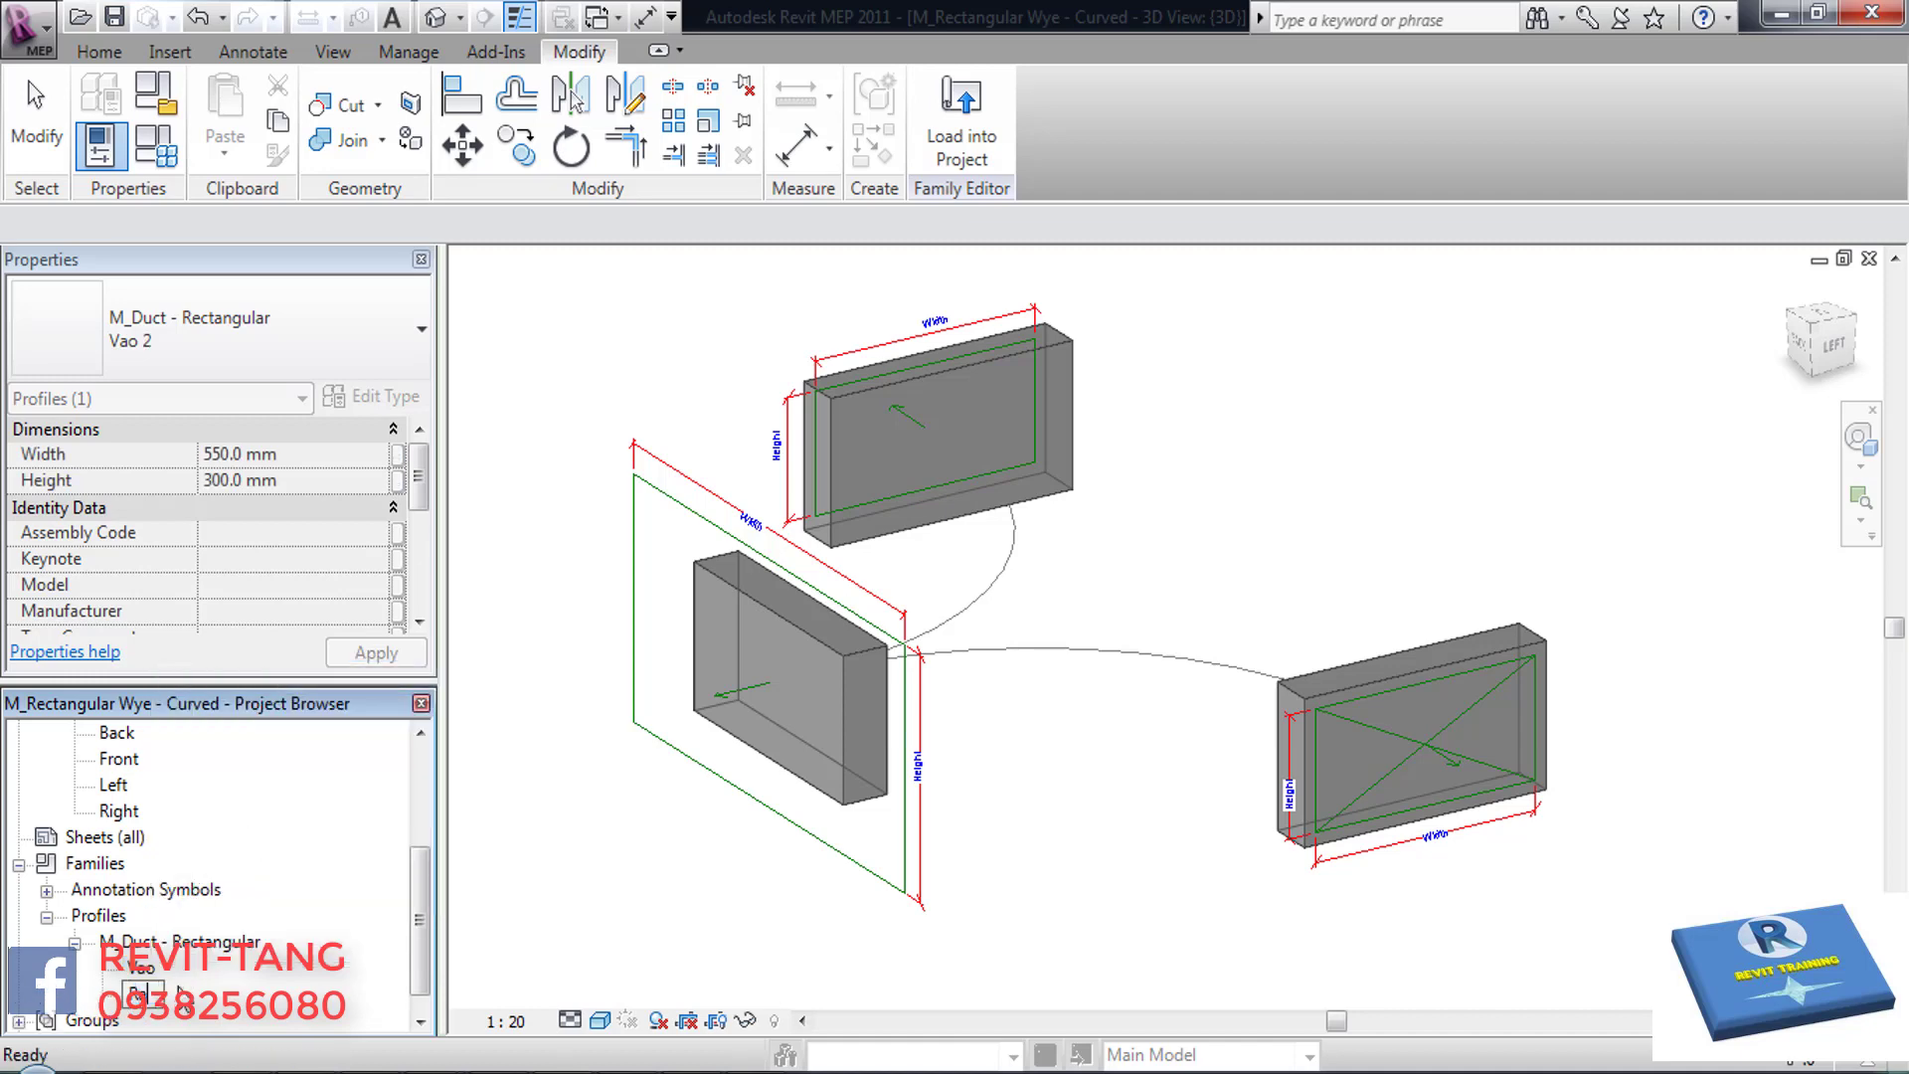
key("Return")
right_click(144, 992)
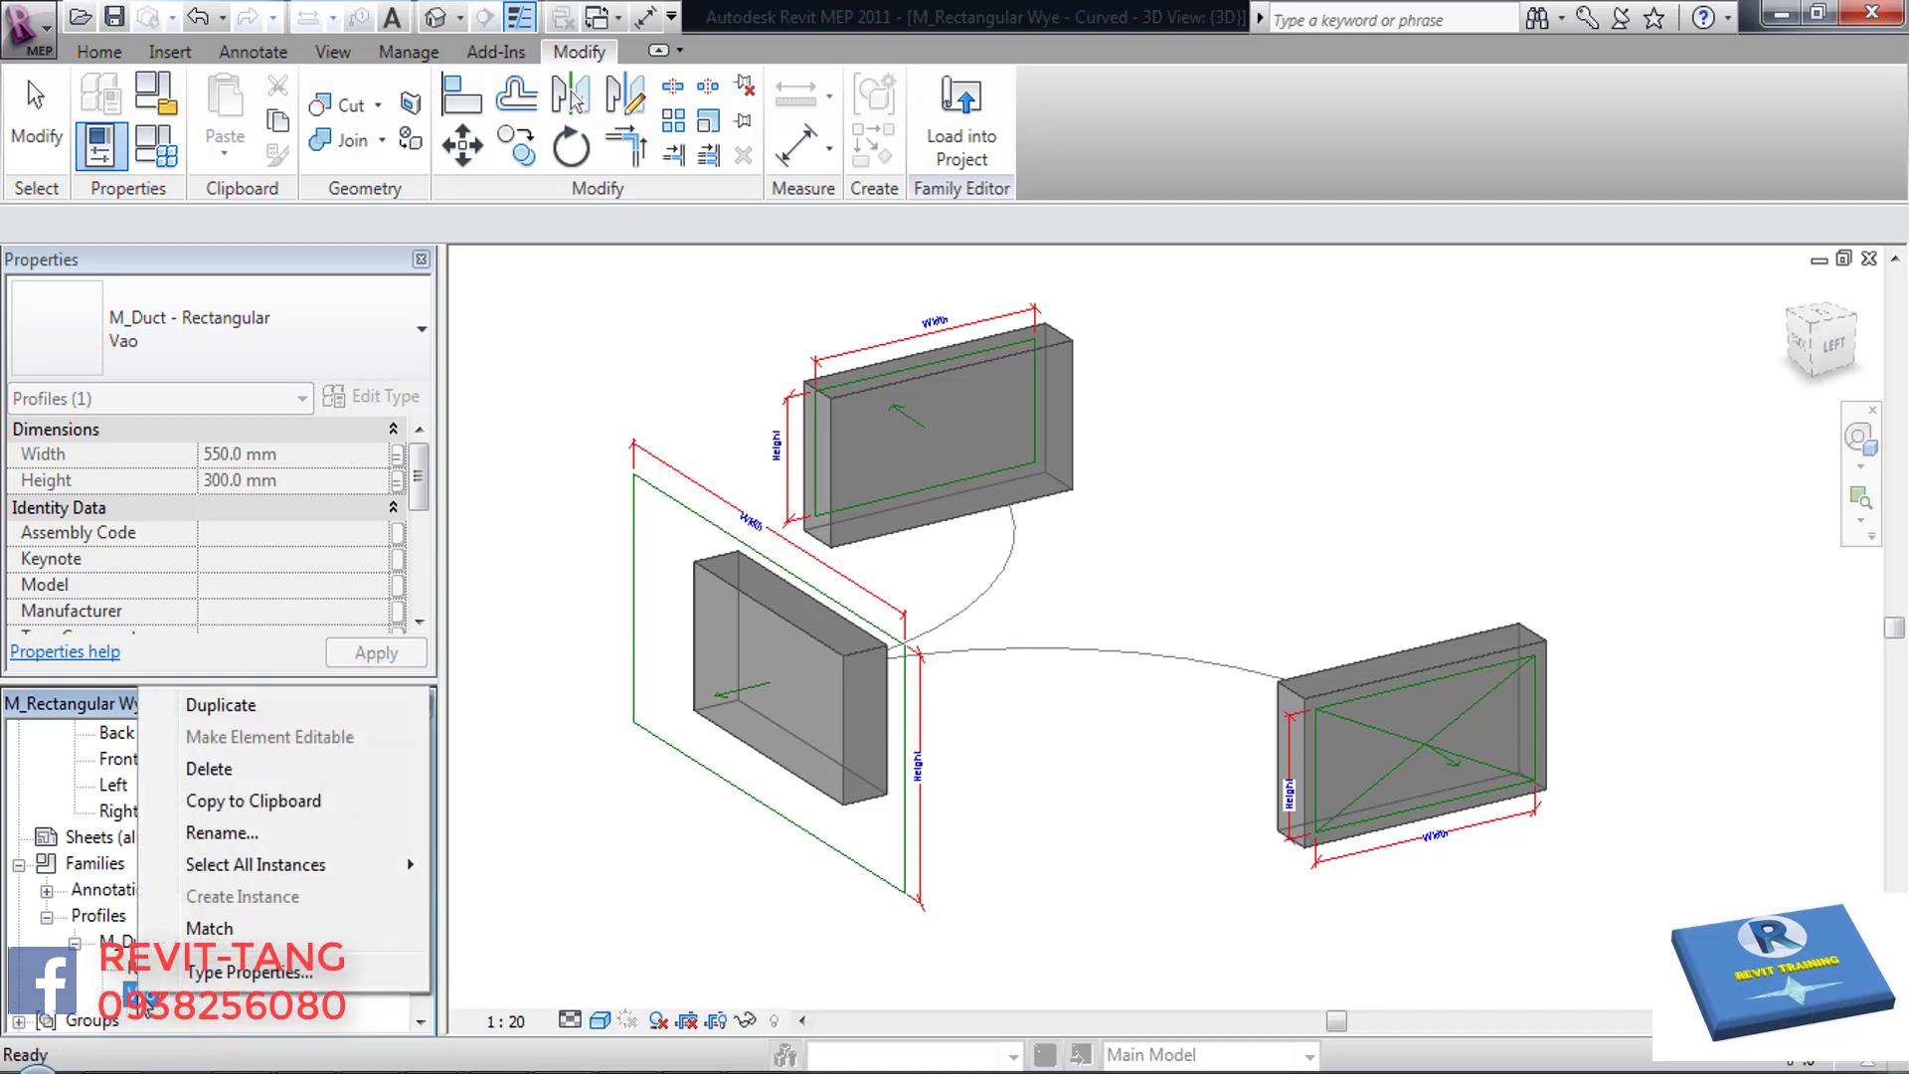
- Link the Vao profile's width and height to W1 and H1
left_click(219, 987)
left_click(817, 415)
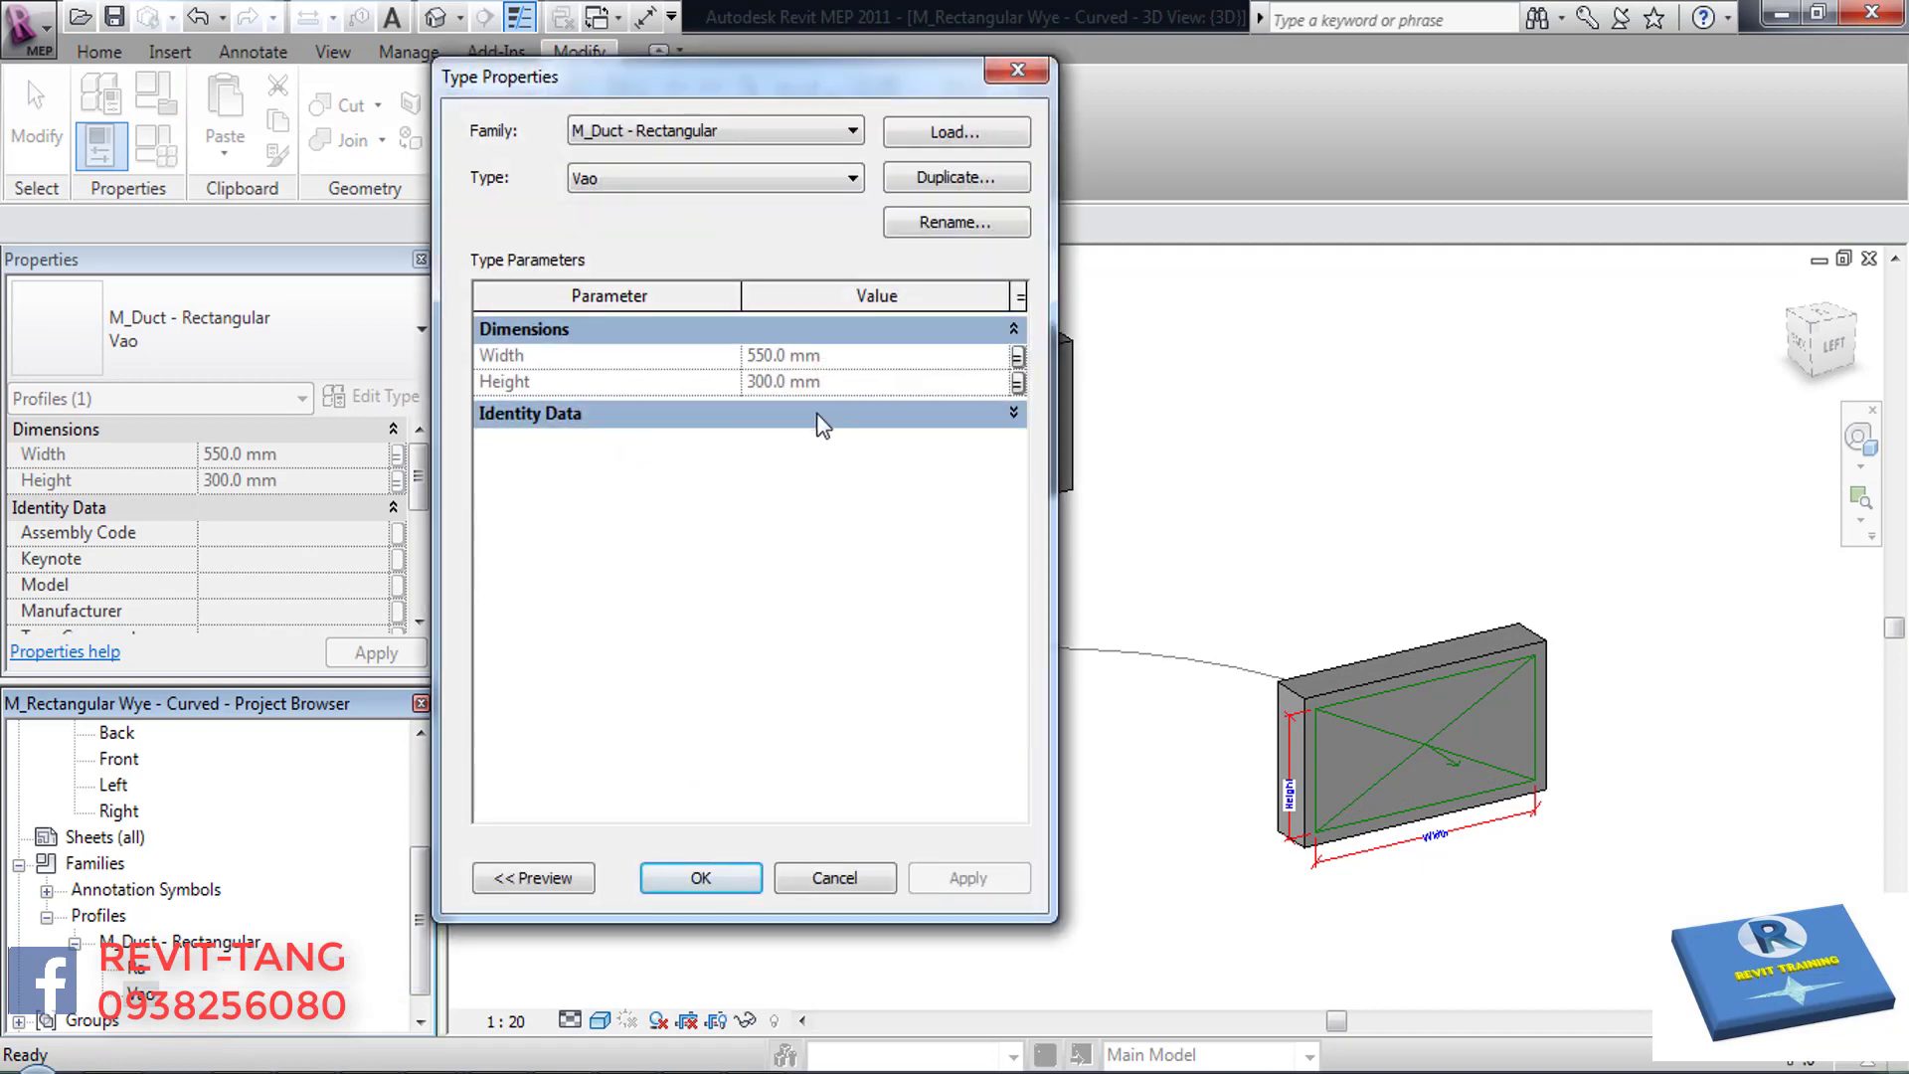
left_click(1017, 357)
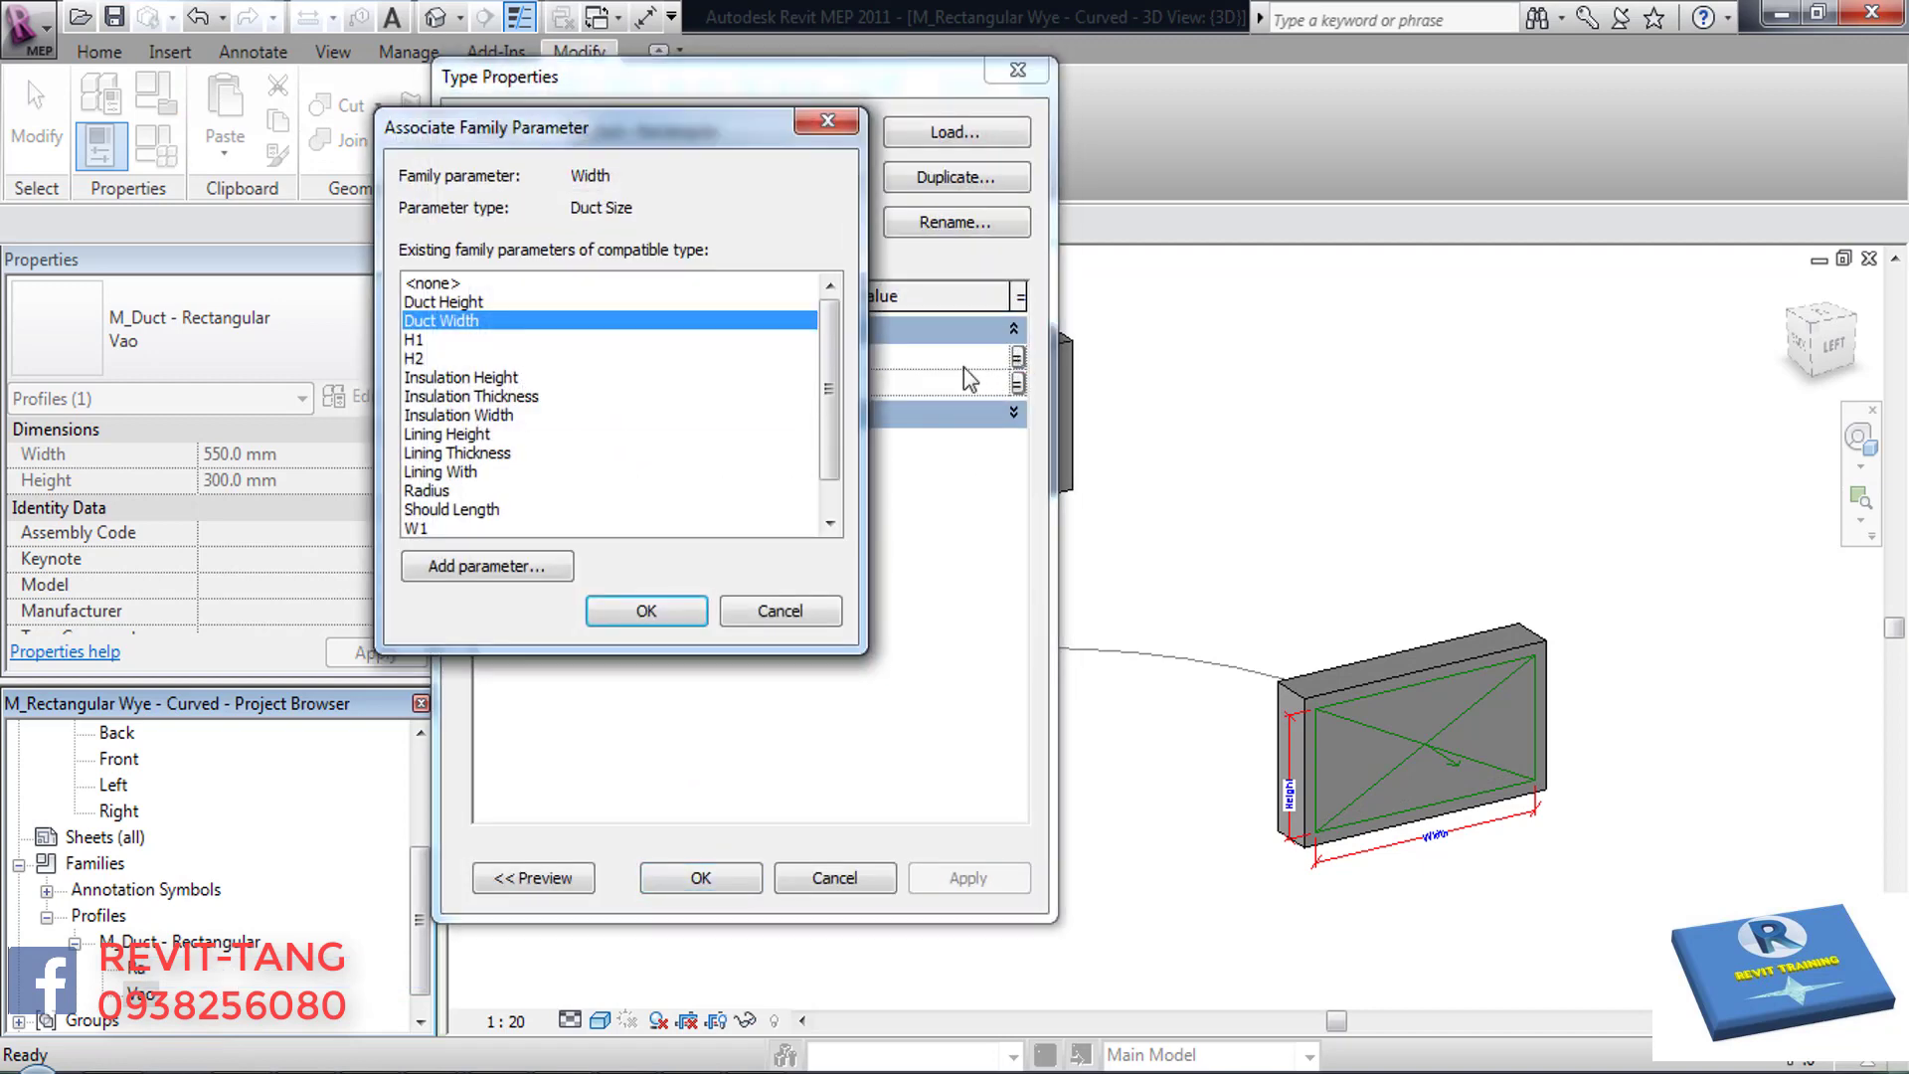
left_click_drag(833, 372, 831, 403)
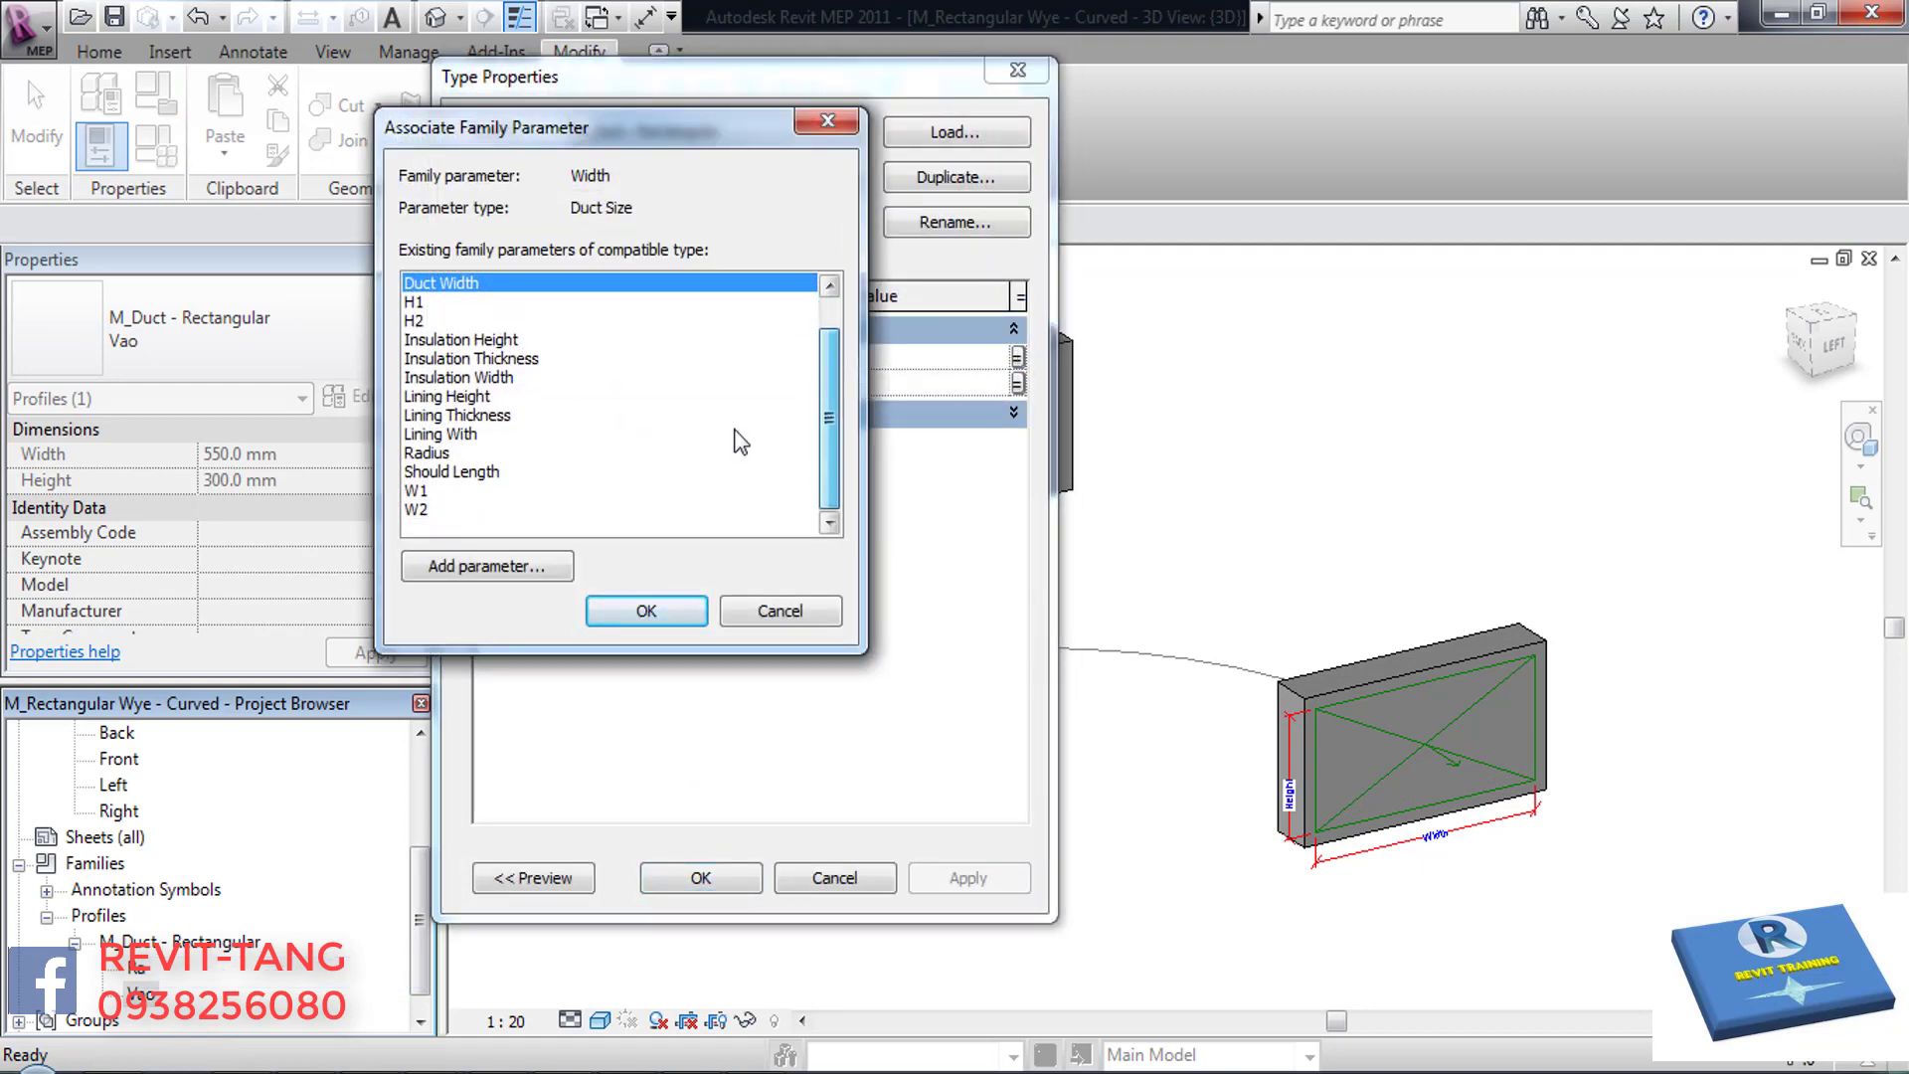
left_click(464, 491)
left_click(644, 616)
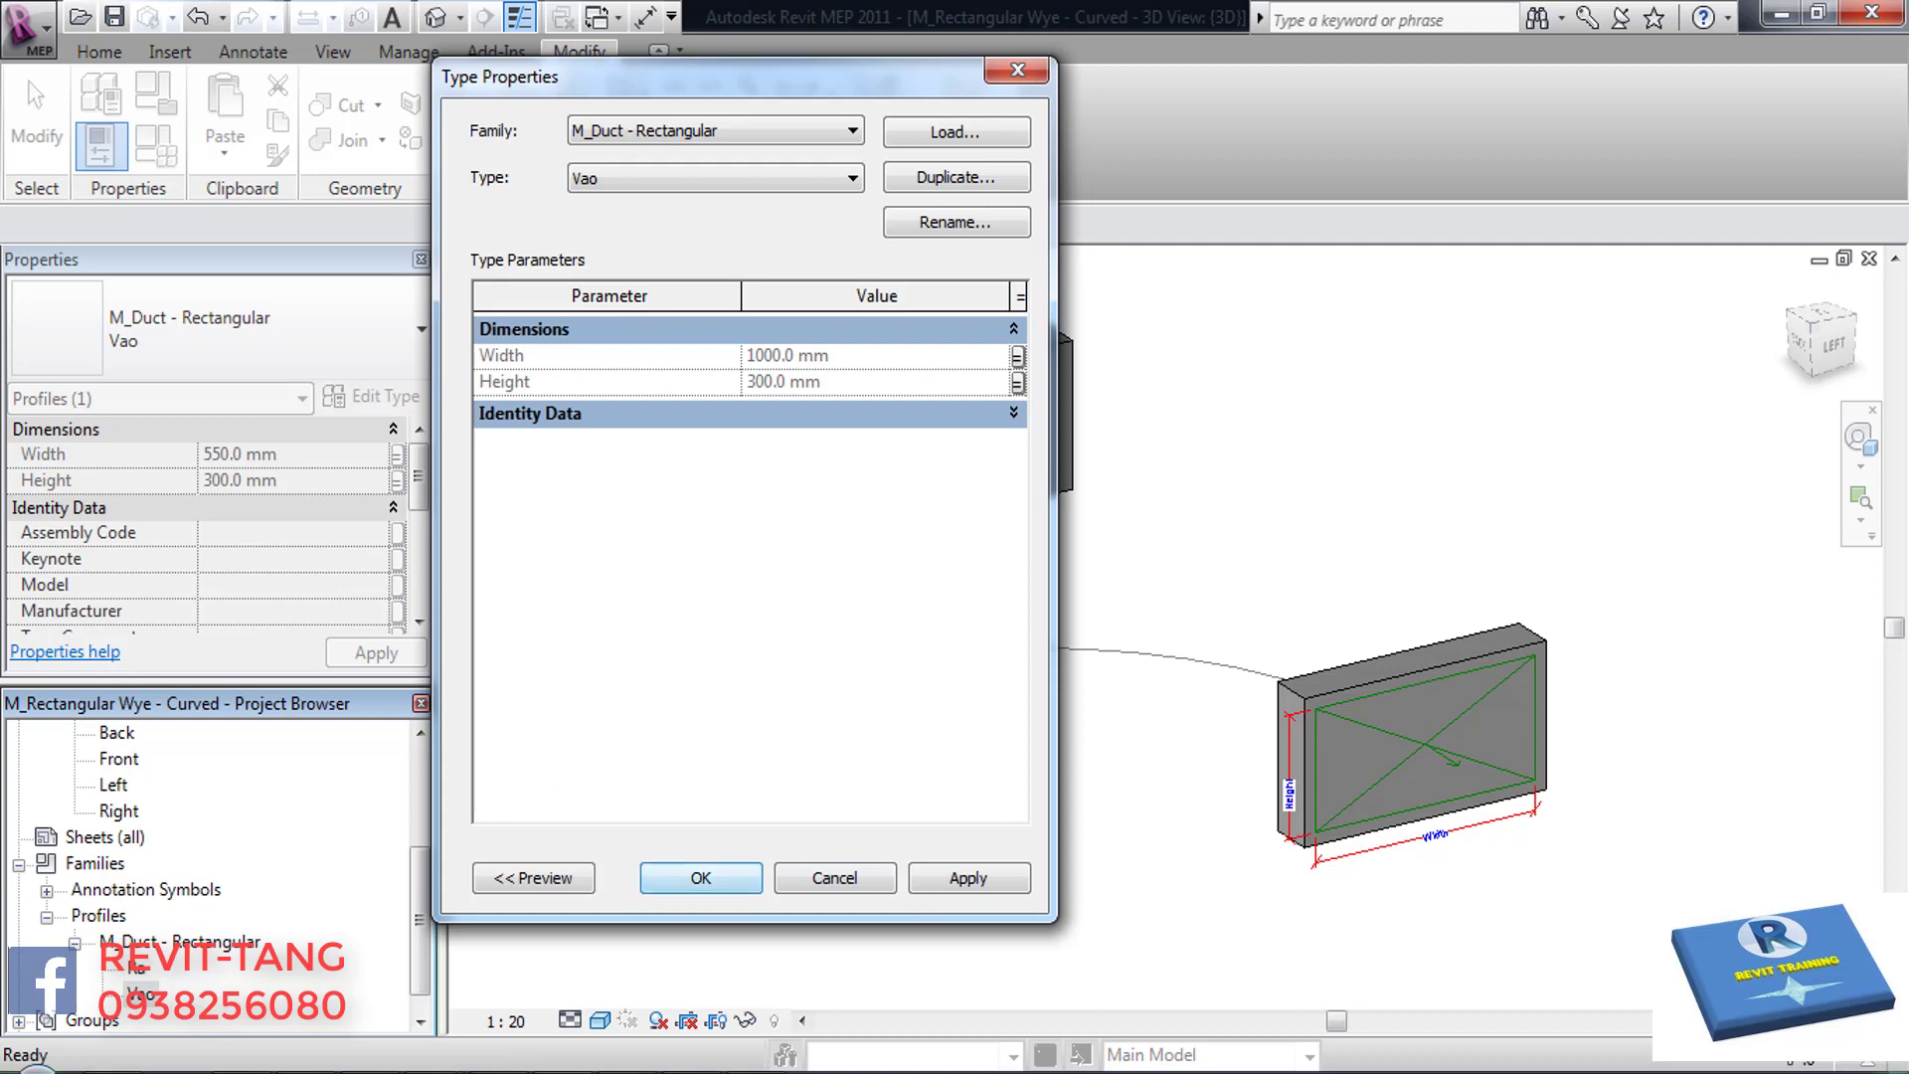
left_click(1017, 383)
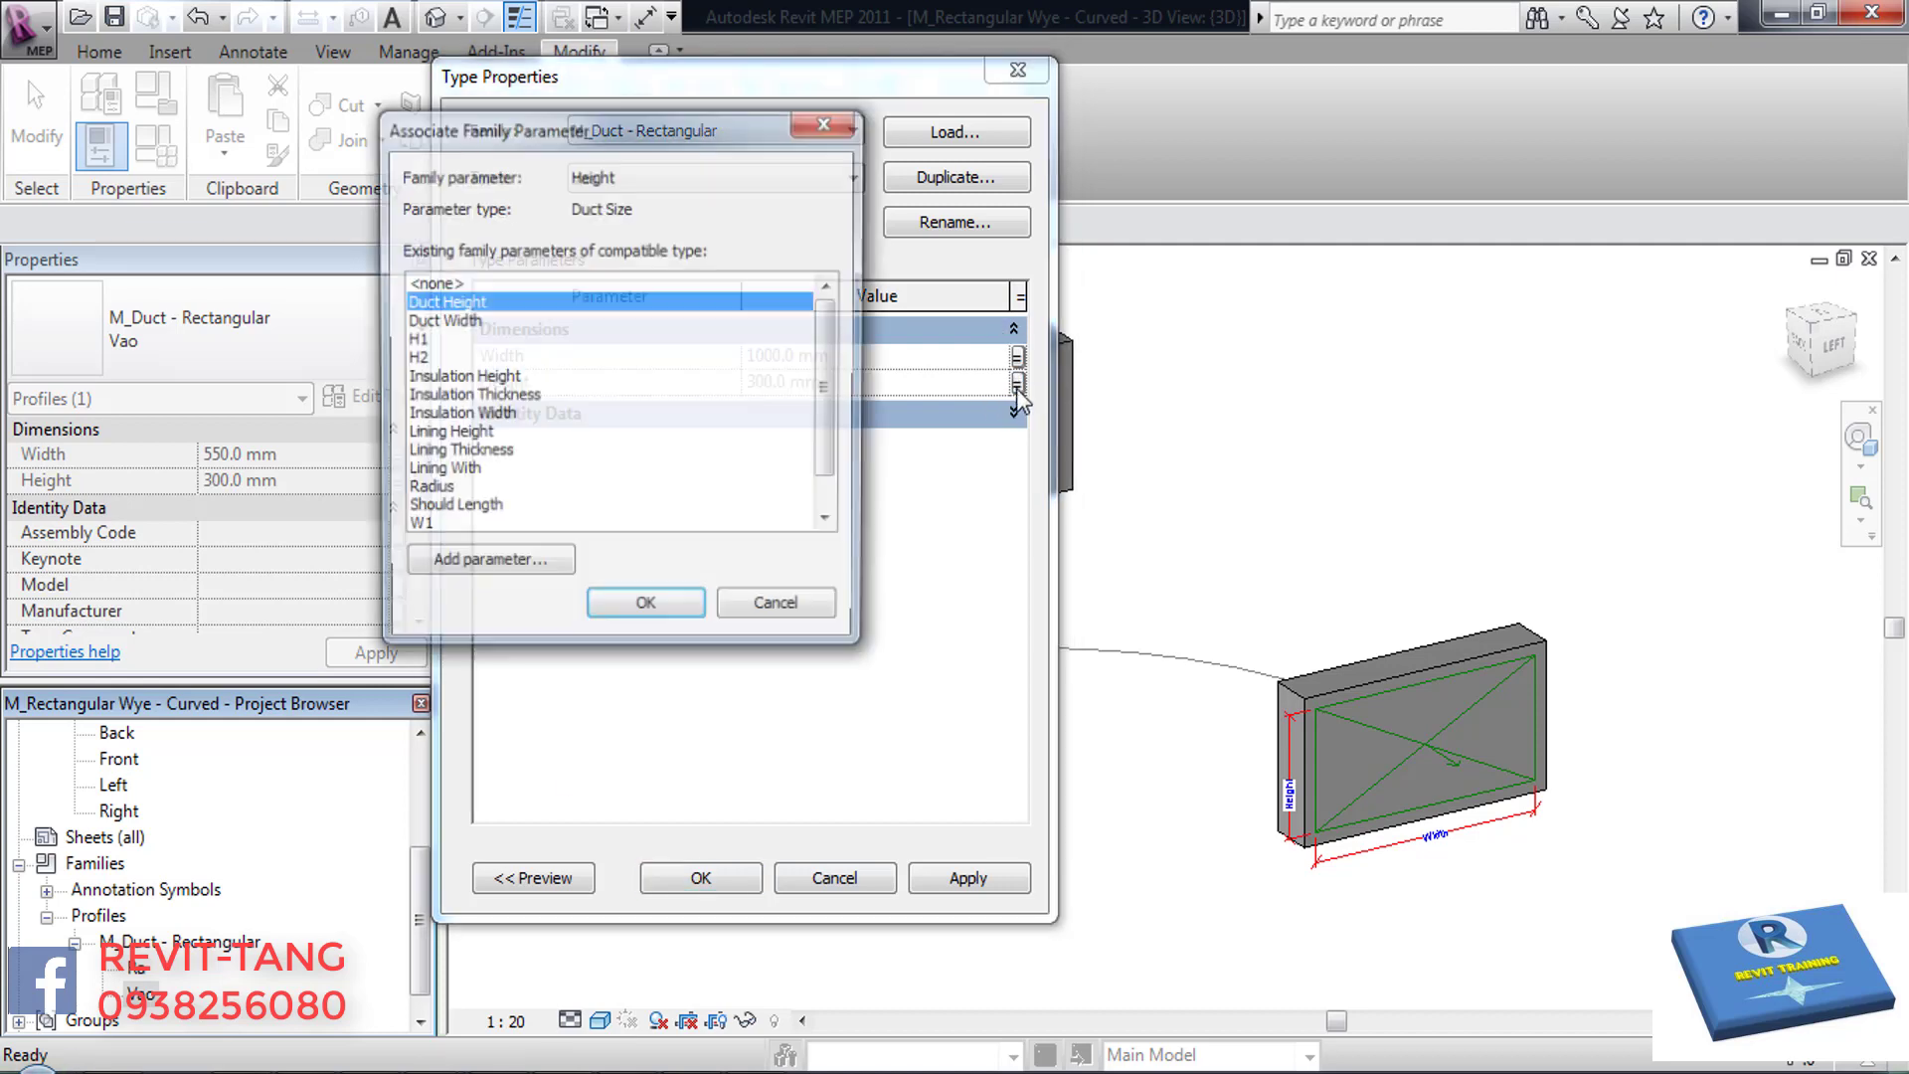
scroll(529, 418, "down", 1)
scroll(529, 418, "down", 1)
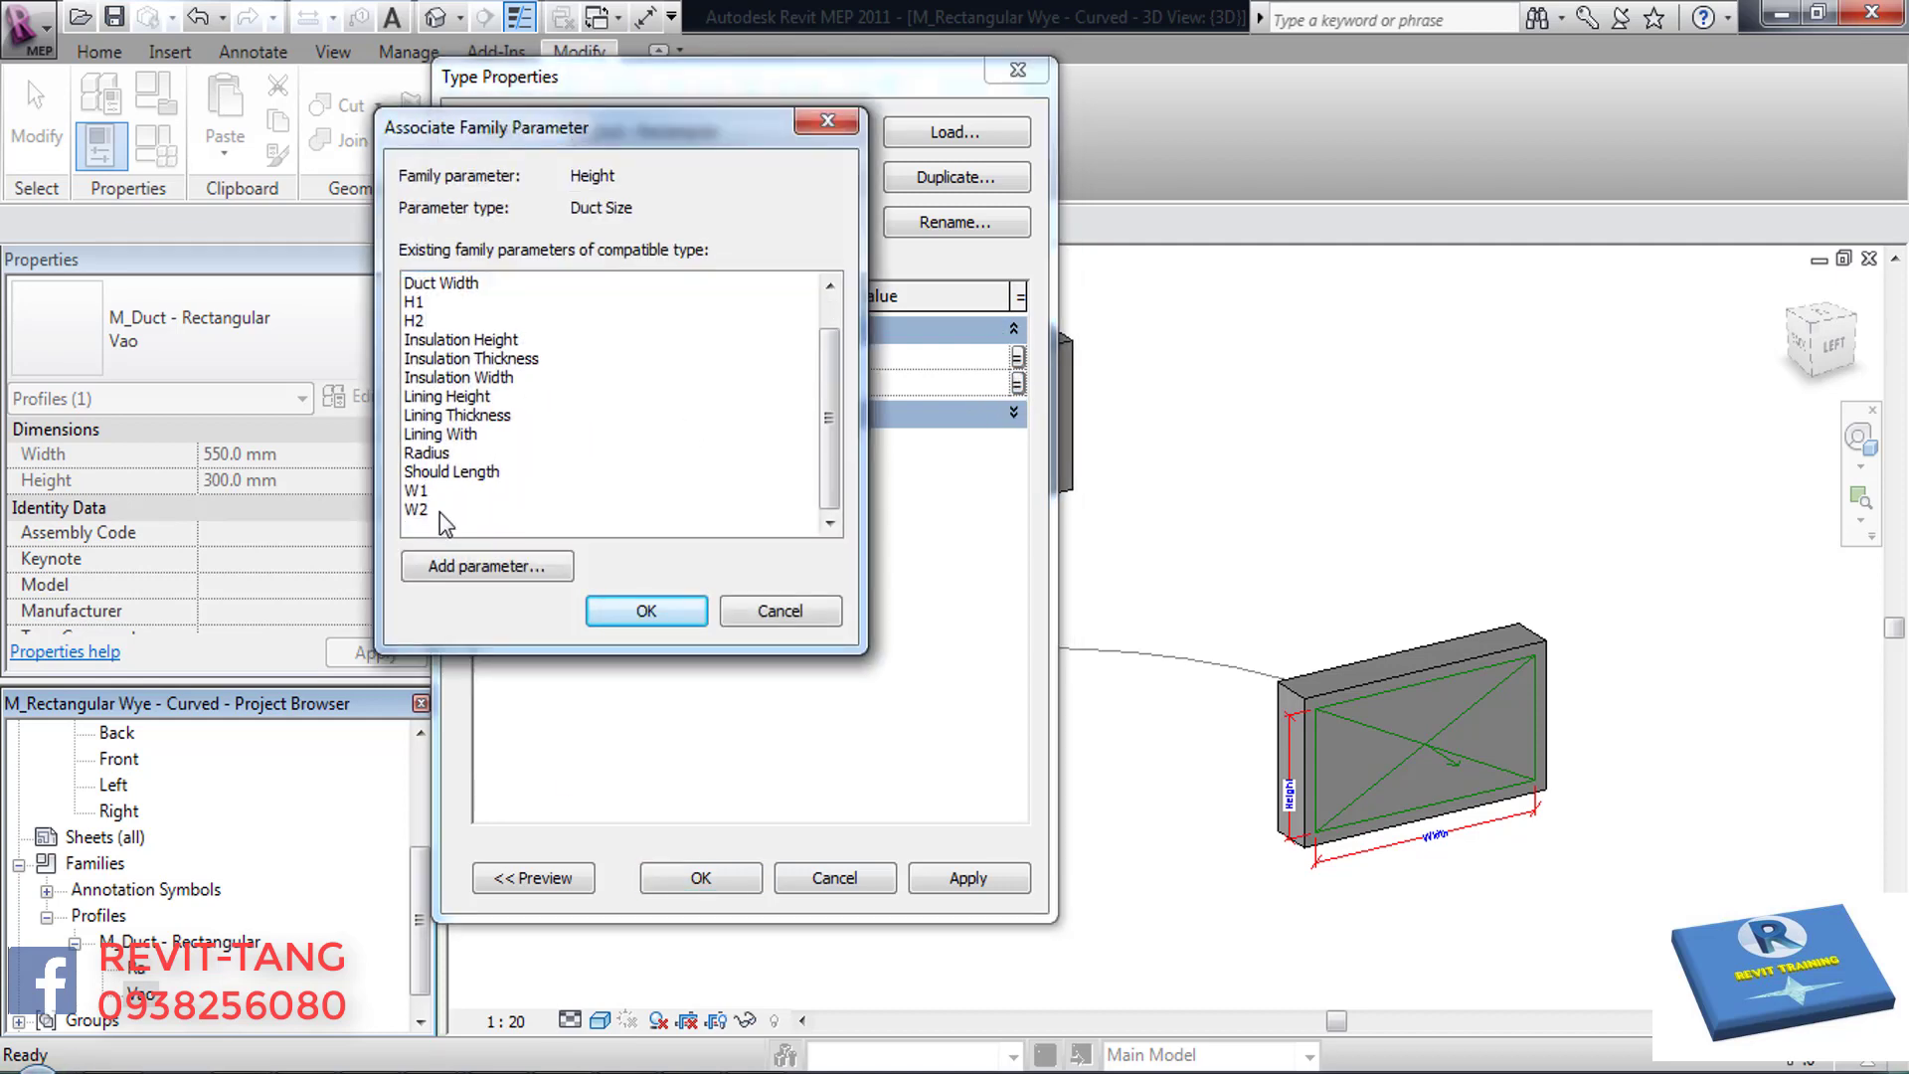
left_click(453, 303)
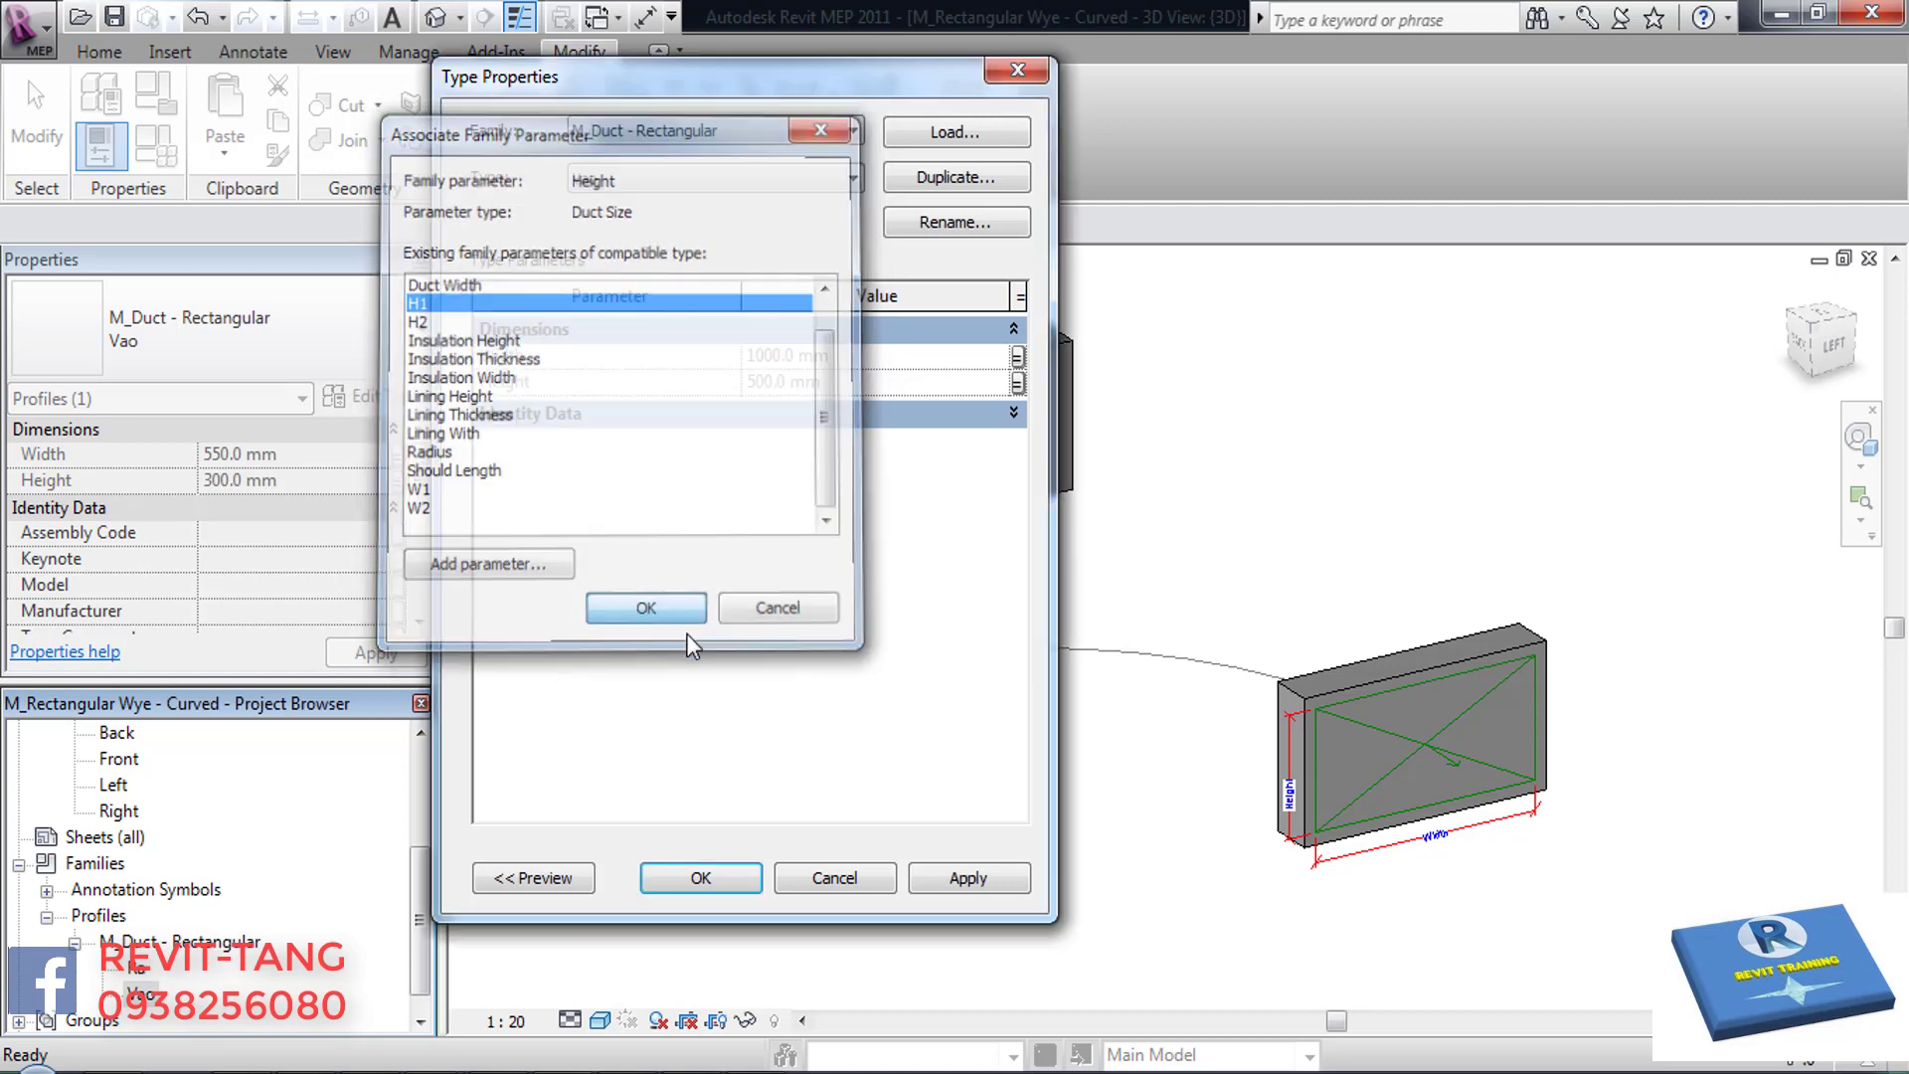
left_click(642, 608)
left_click(701, 879)
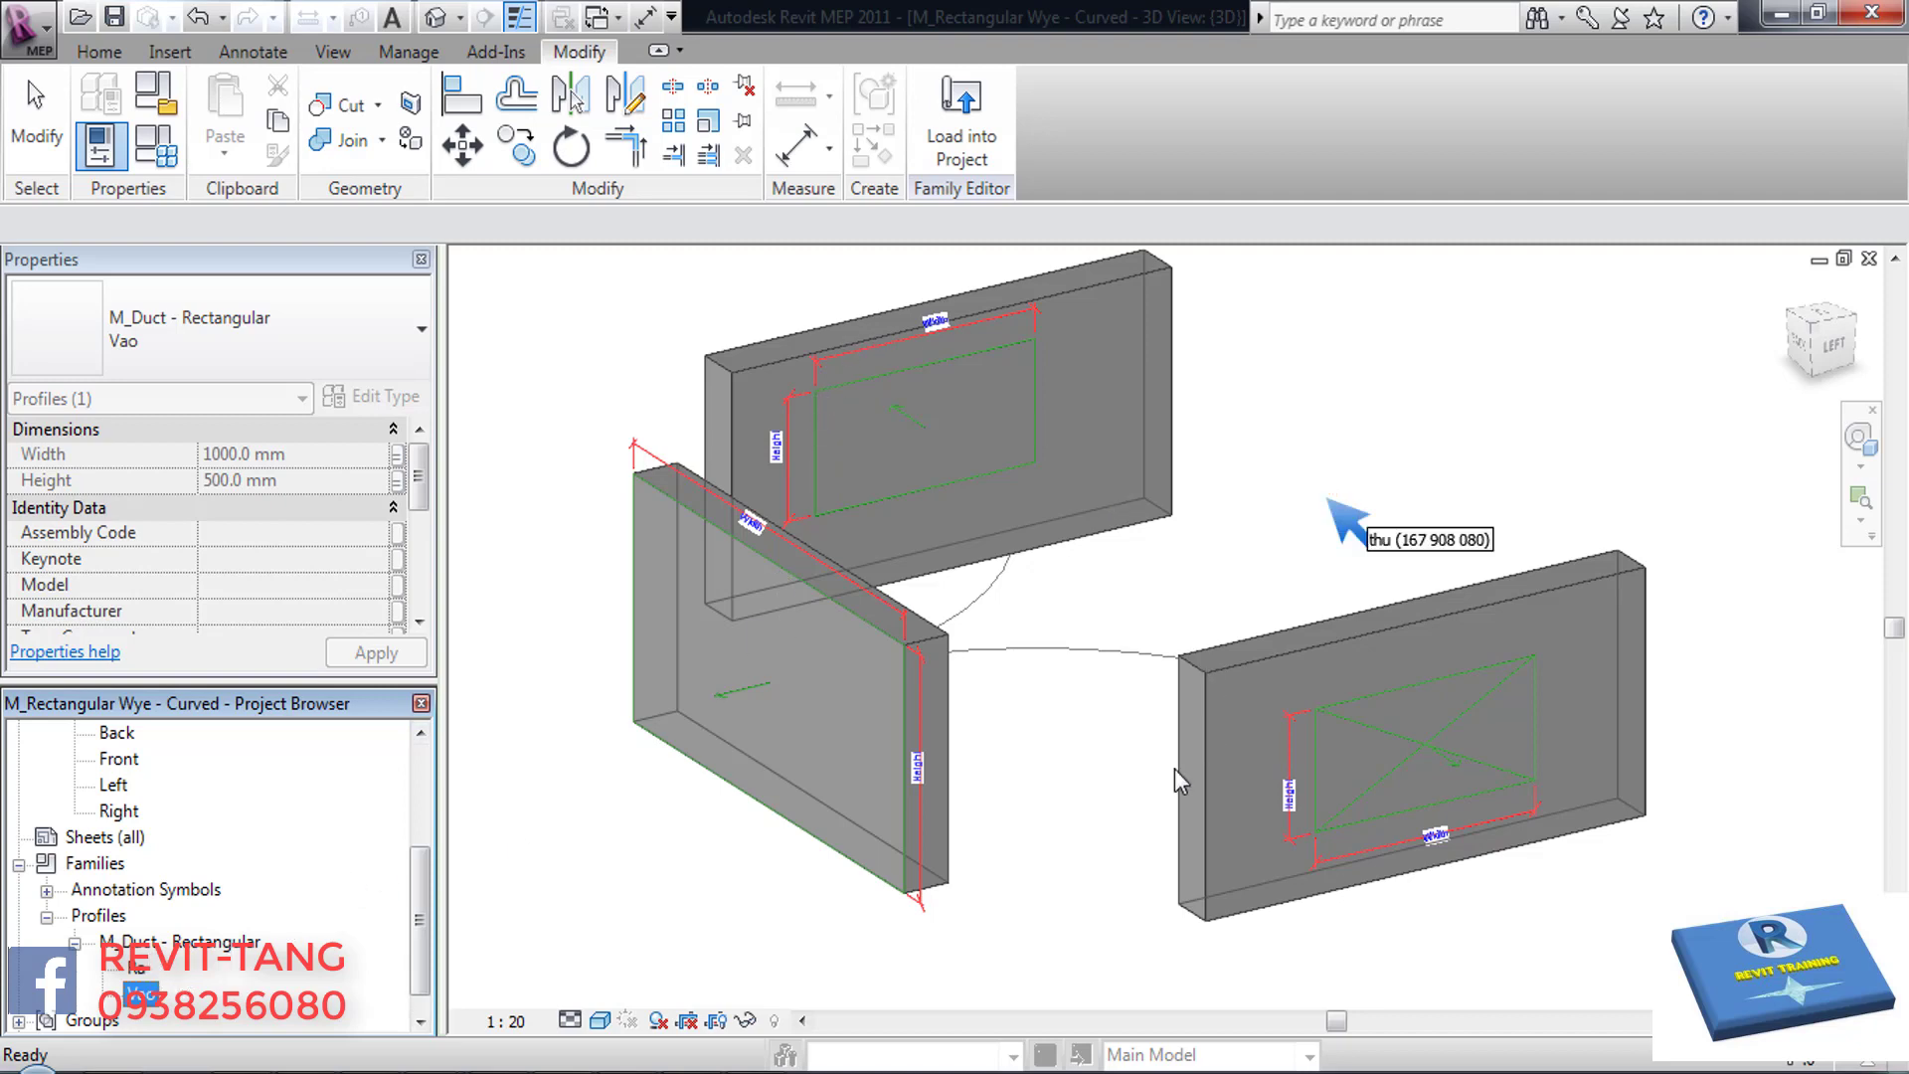
- Link the Ra profile's width and height to W2 and H2, giving 500 x 250
double_click(139, 968)
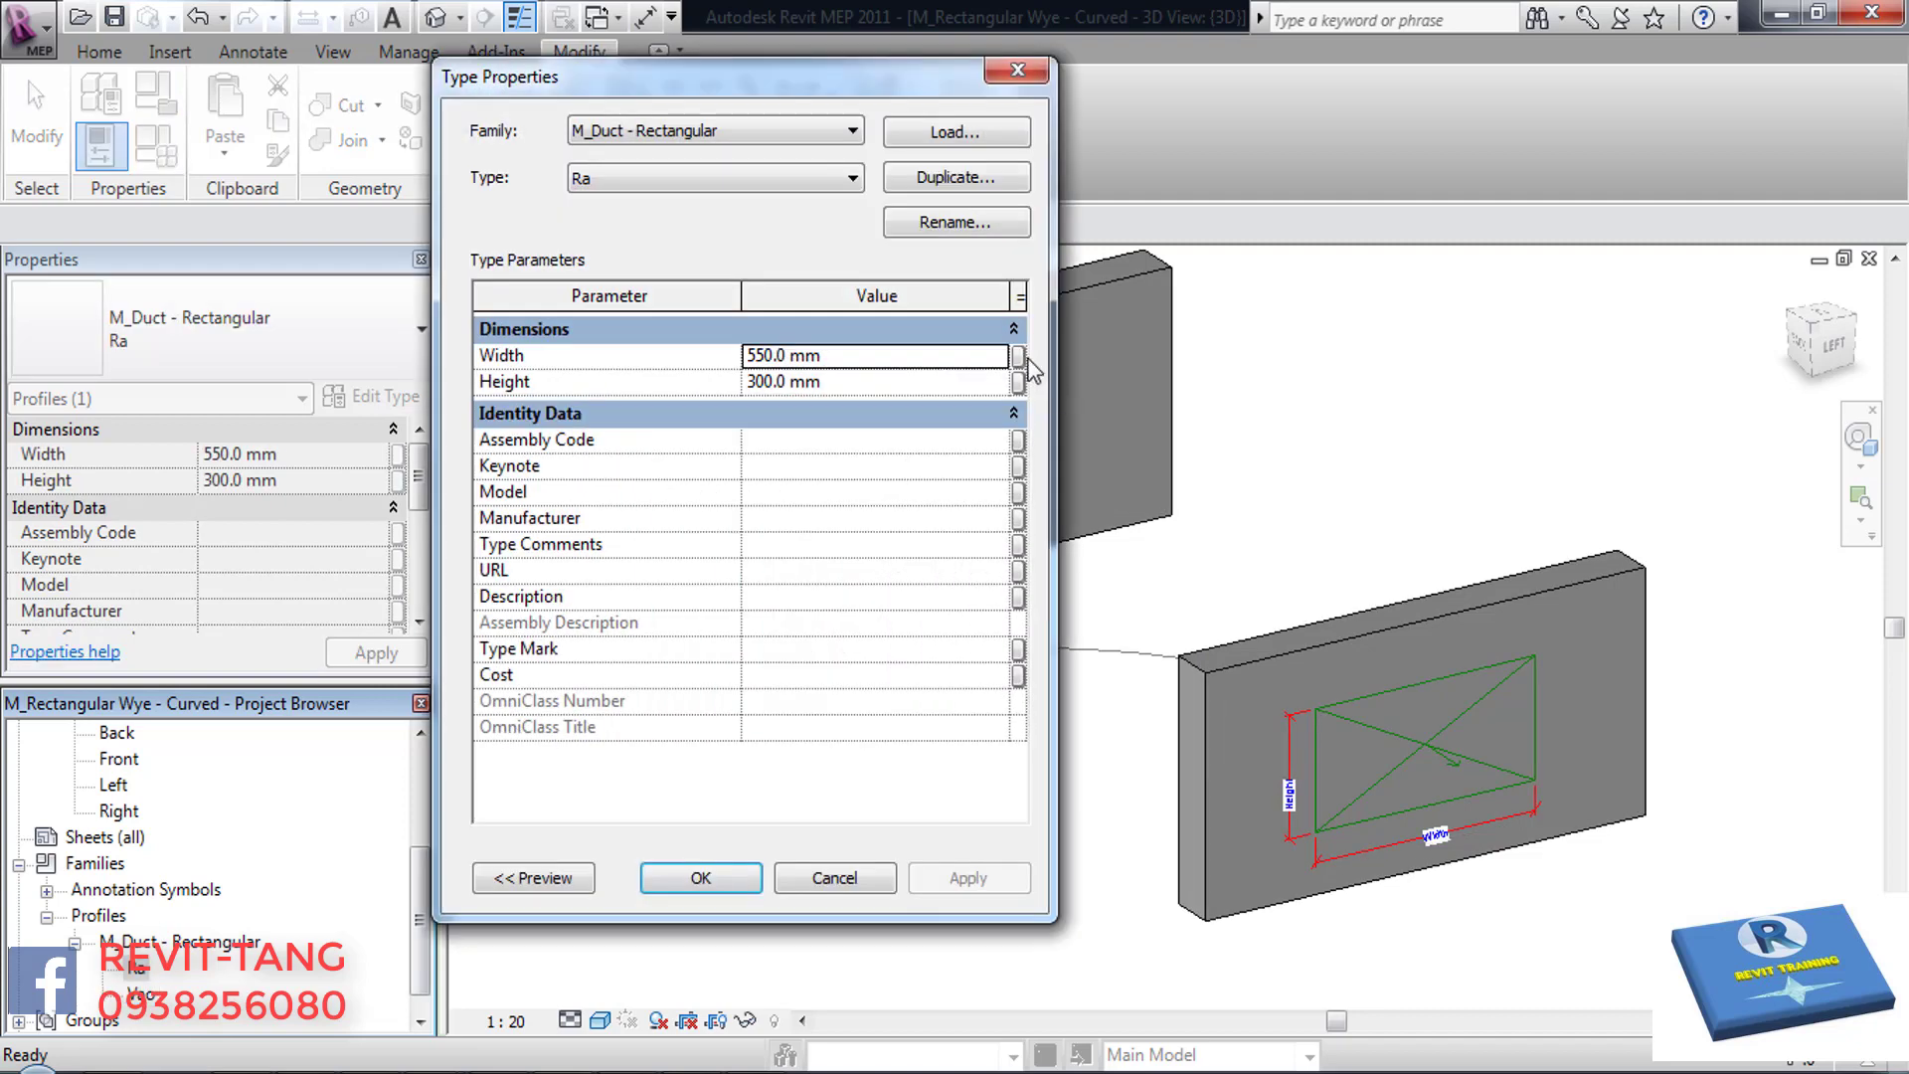
left_click(1019, 357)
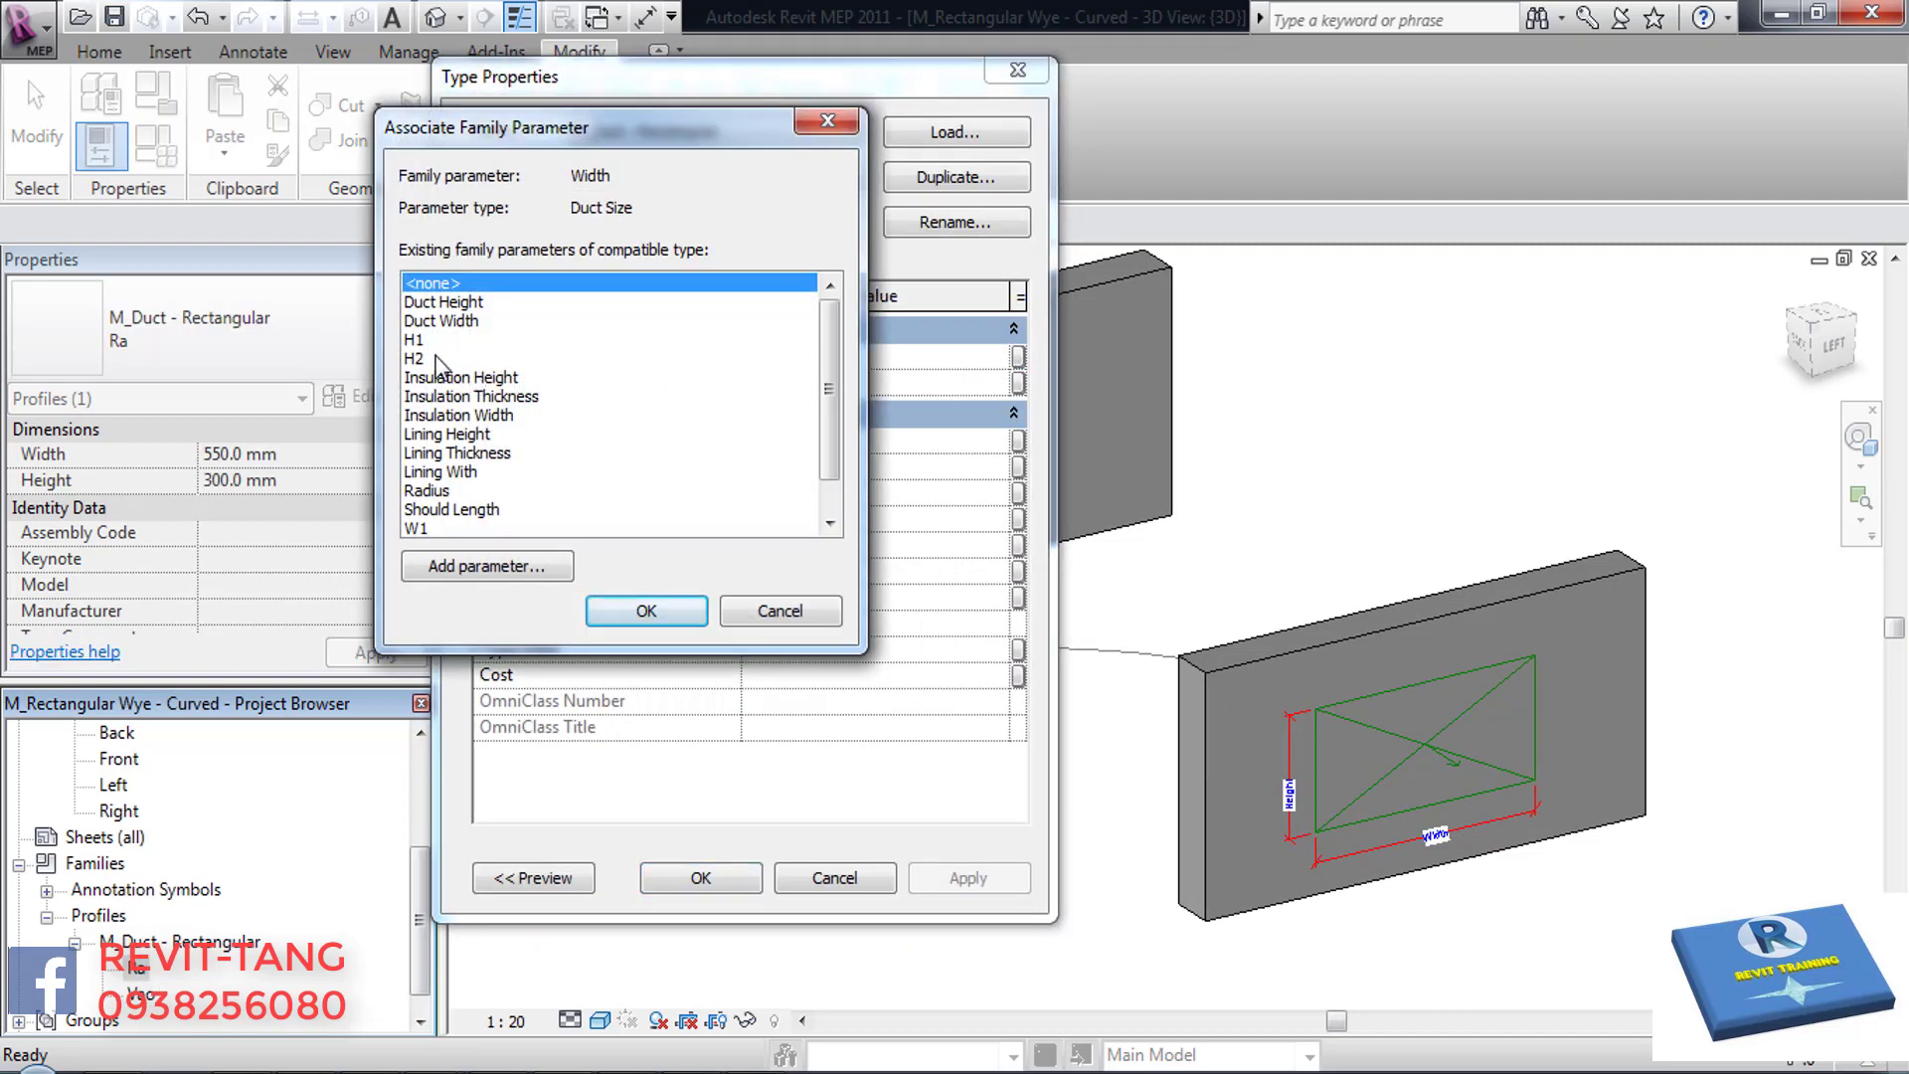
scroll(438, 390, "down", 1)
left_click(418, 509)
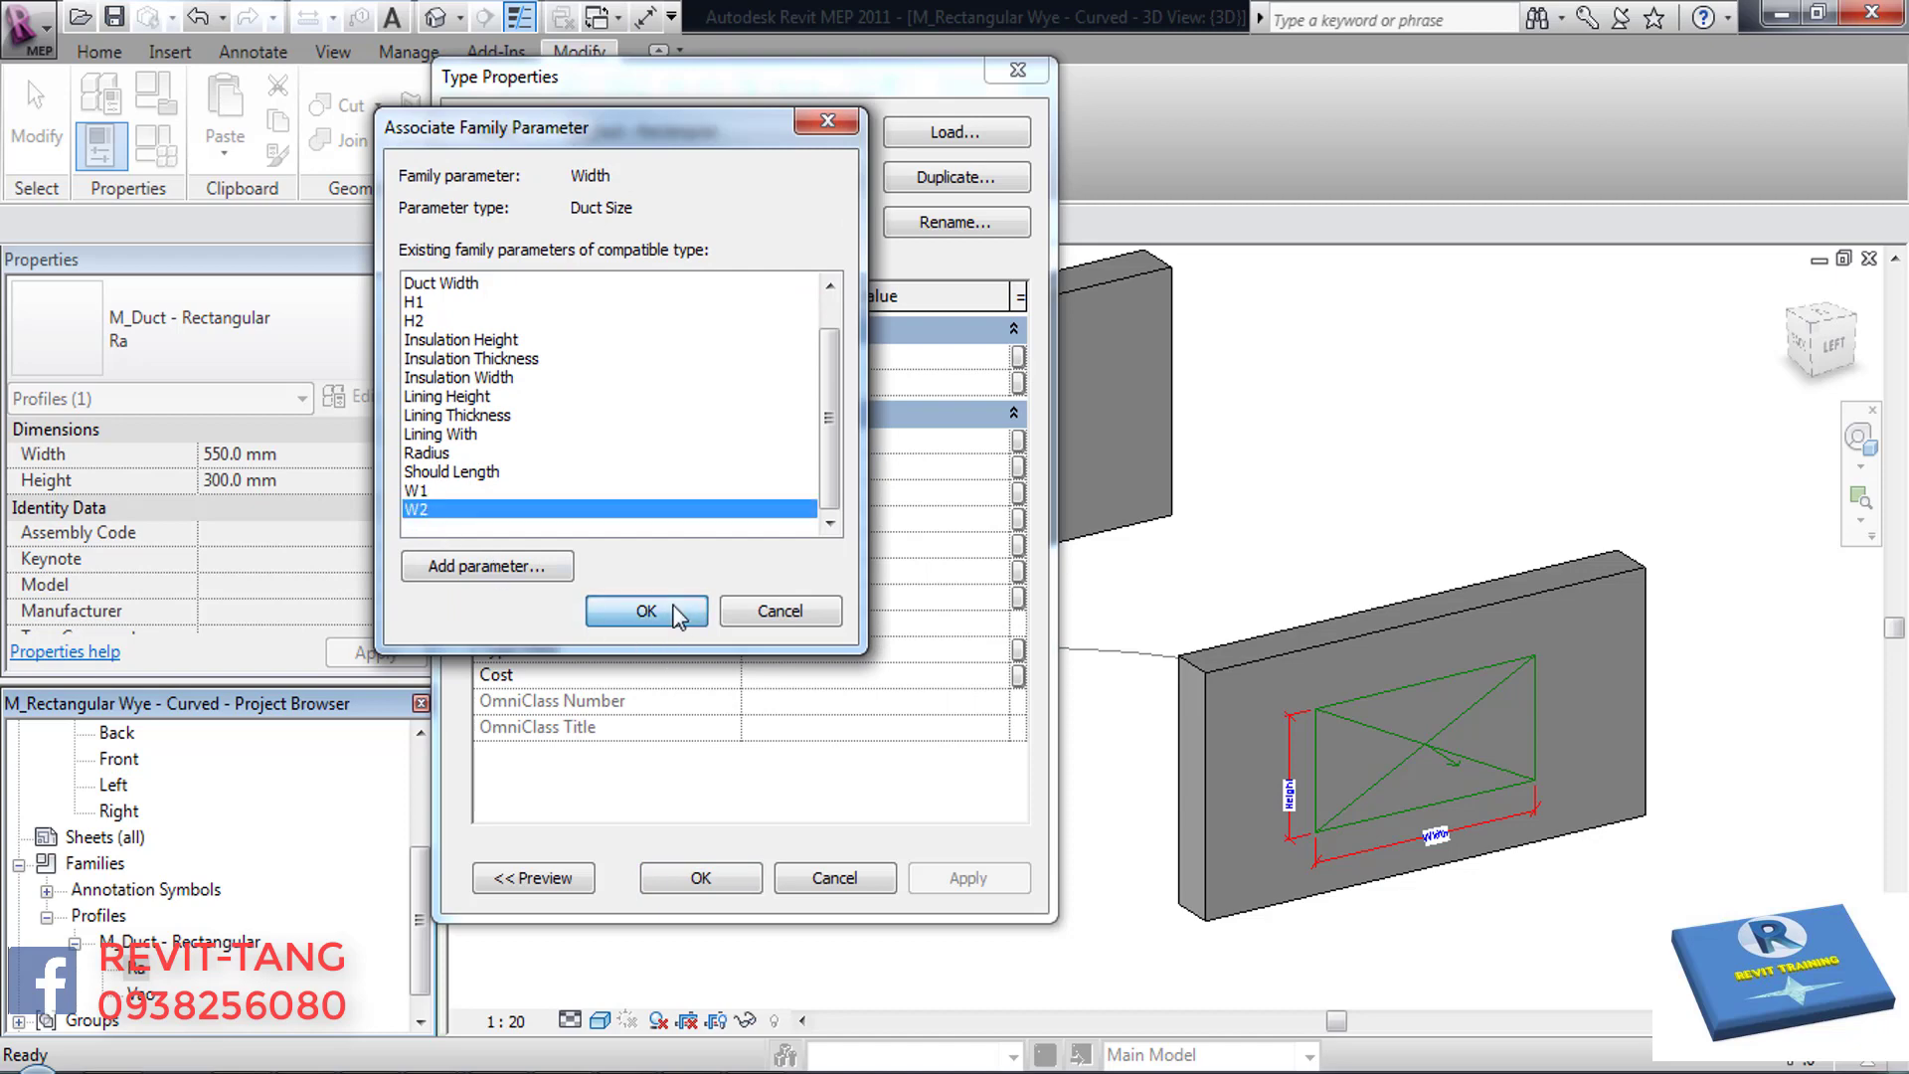
left_click(647, 611)
left_click(1019, 382)
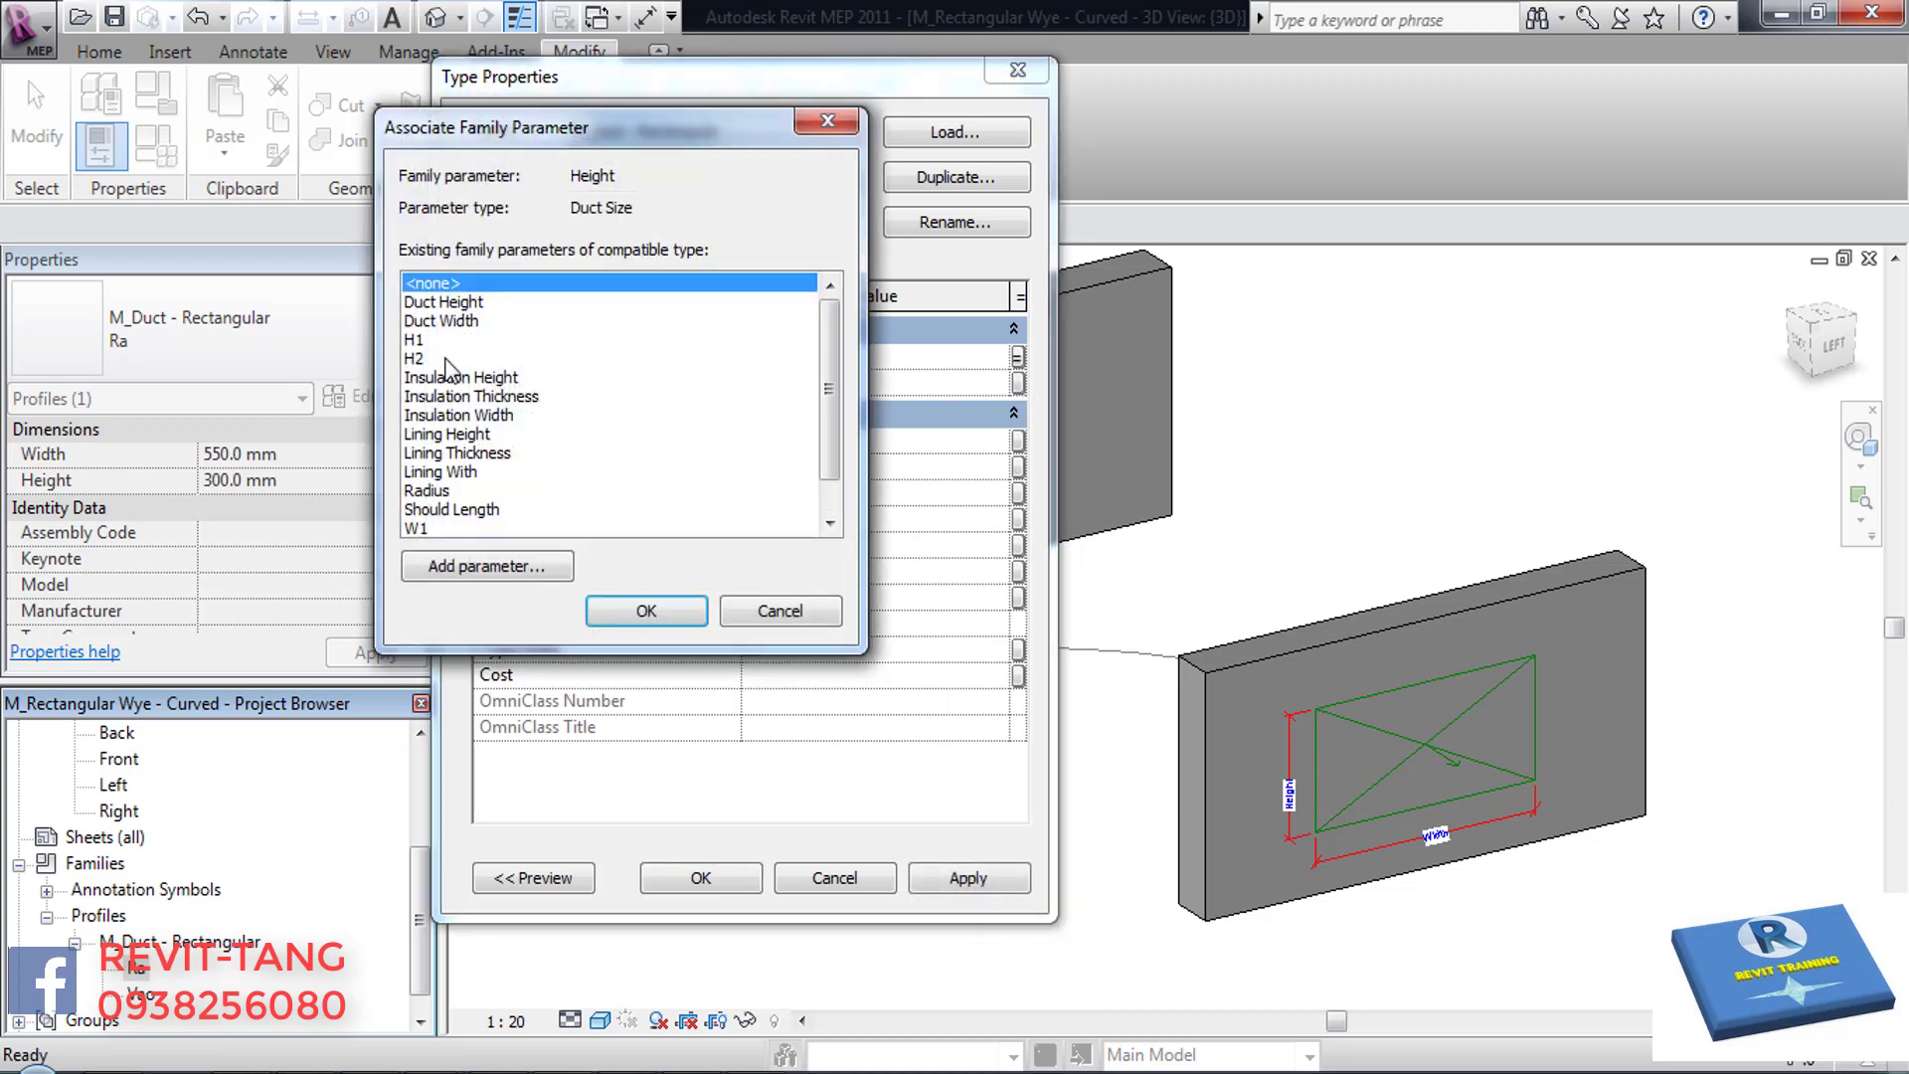
left_click(445, 359)
left_click(647, 611)
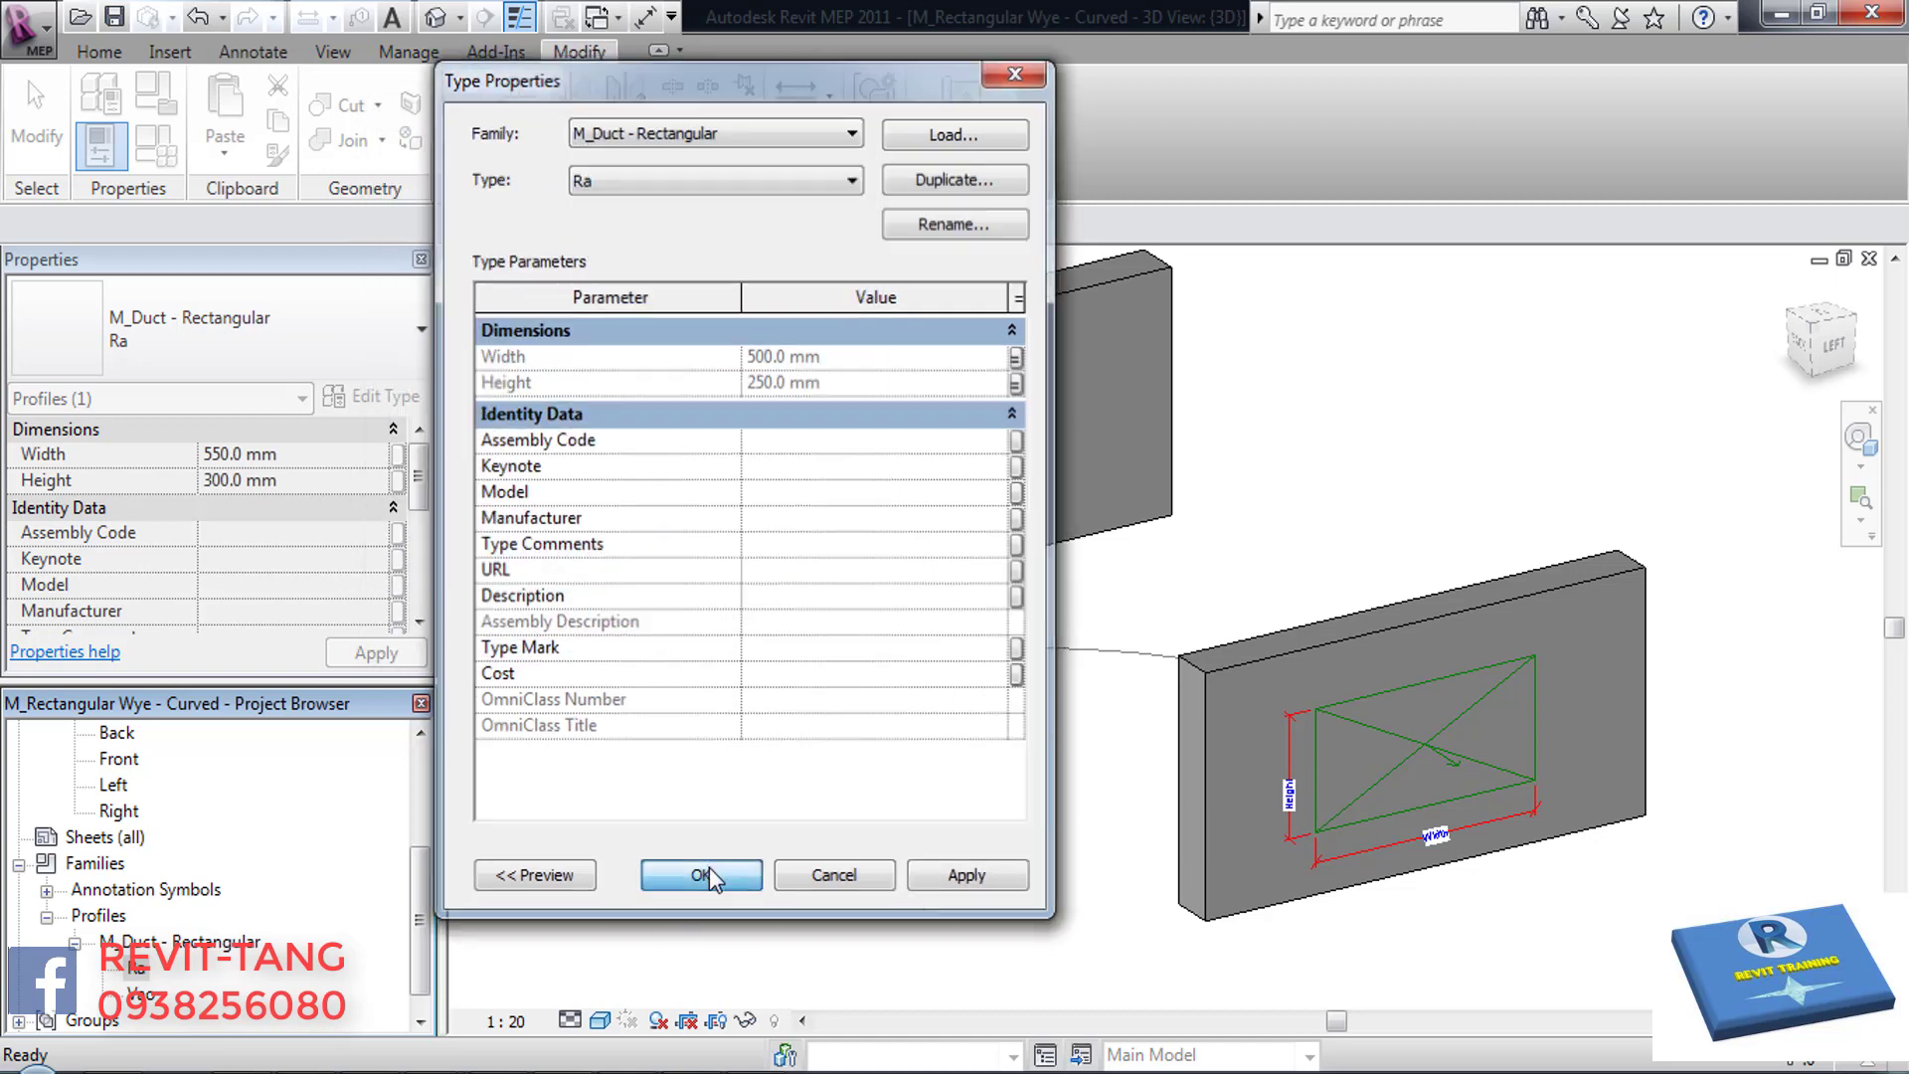
left_click(701, 874)
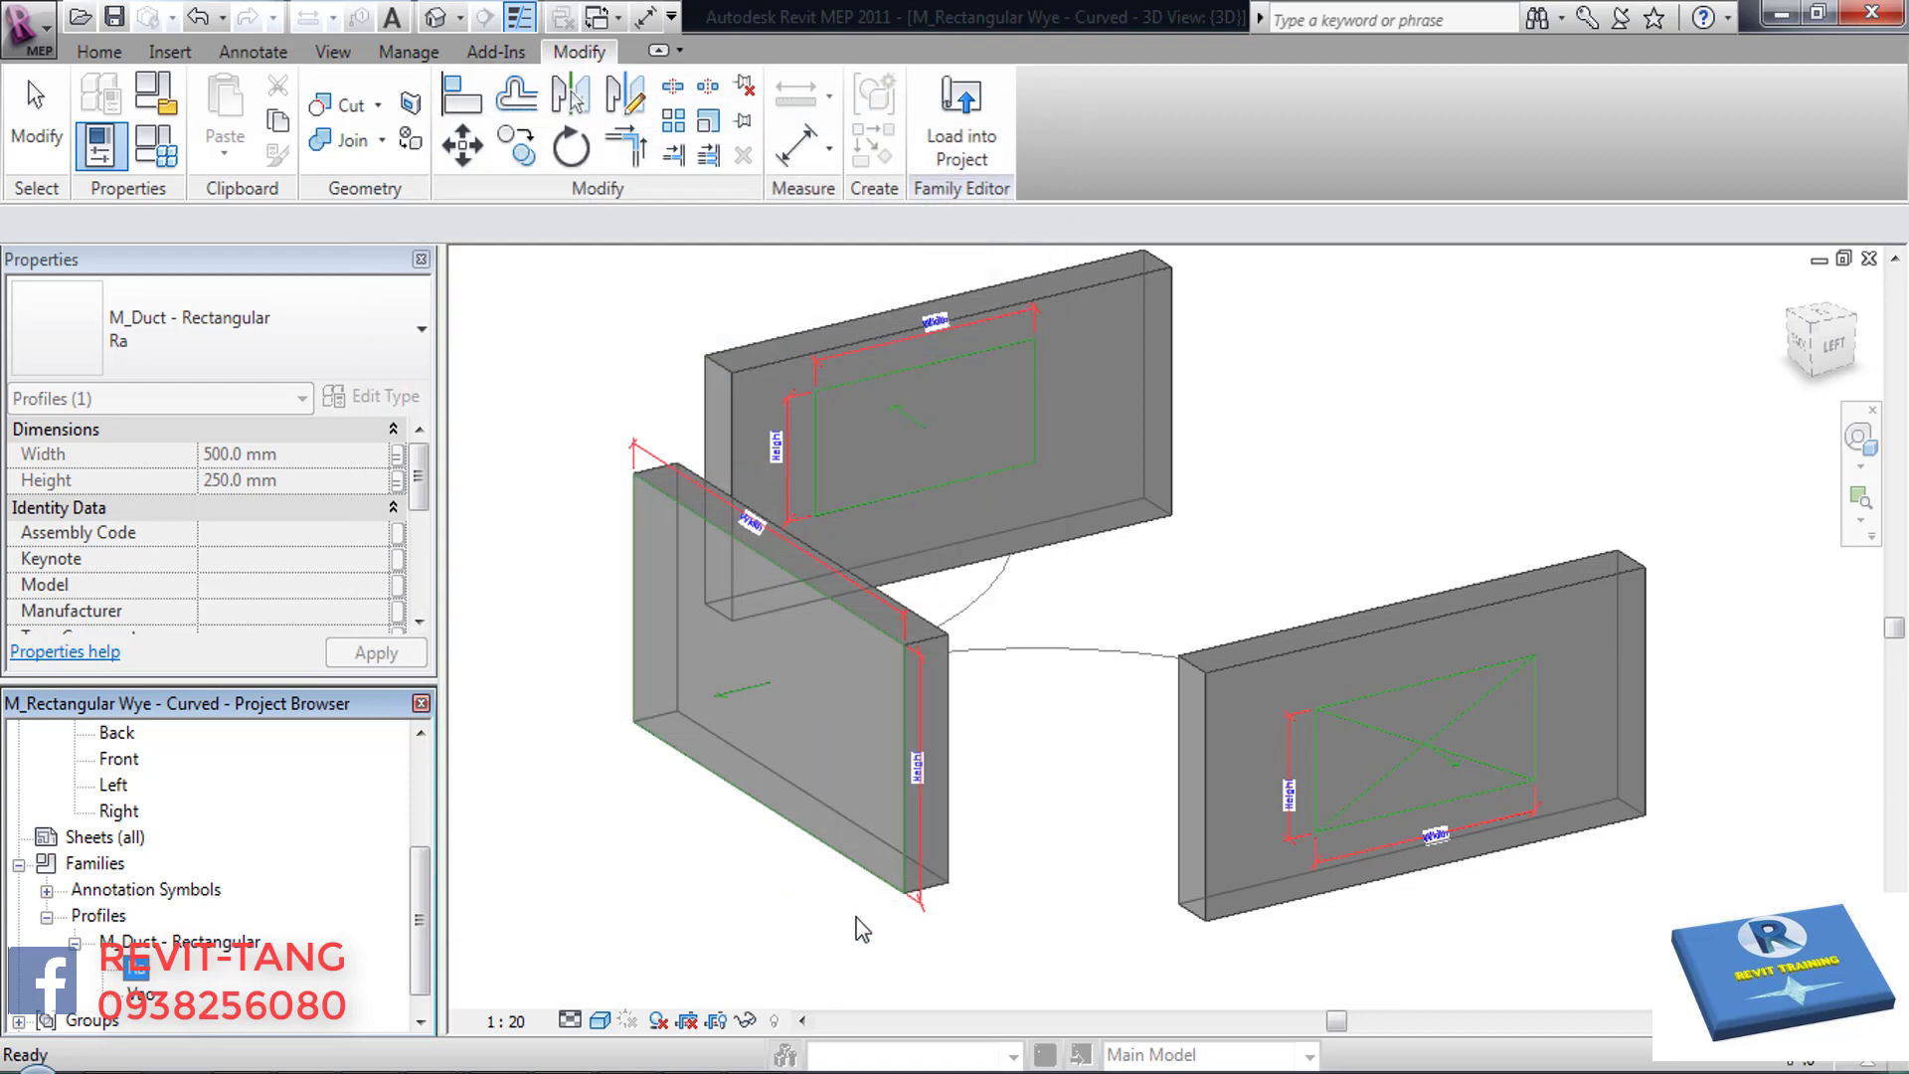
- Switch the top branch sweep's profile to M_Duct - Rectangular:Ra
double_click(1154, 290)
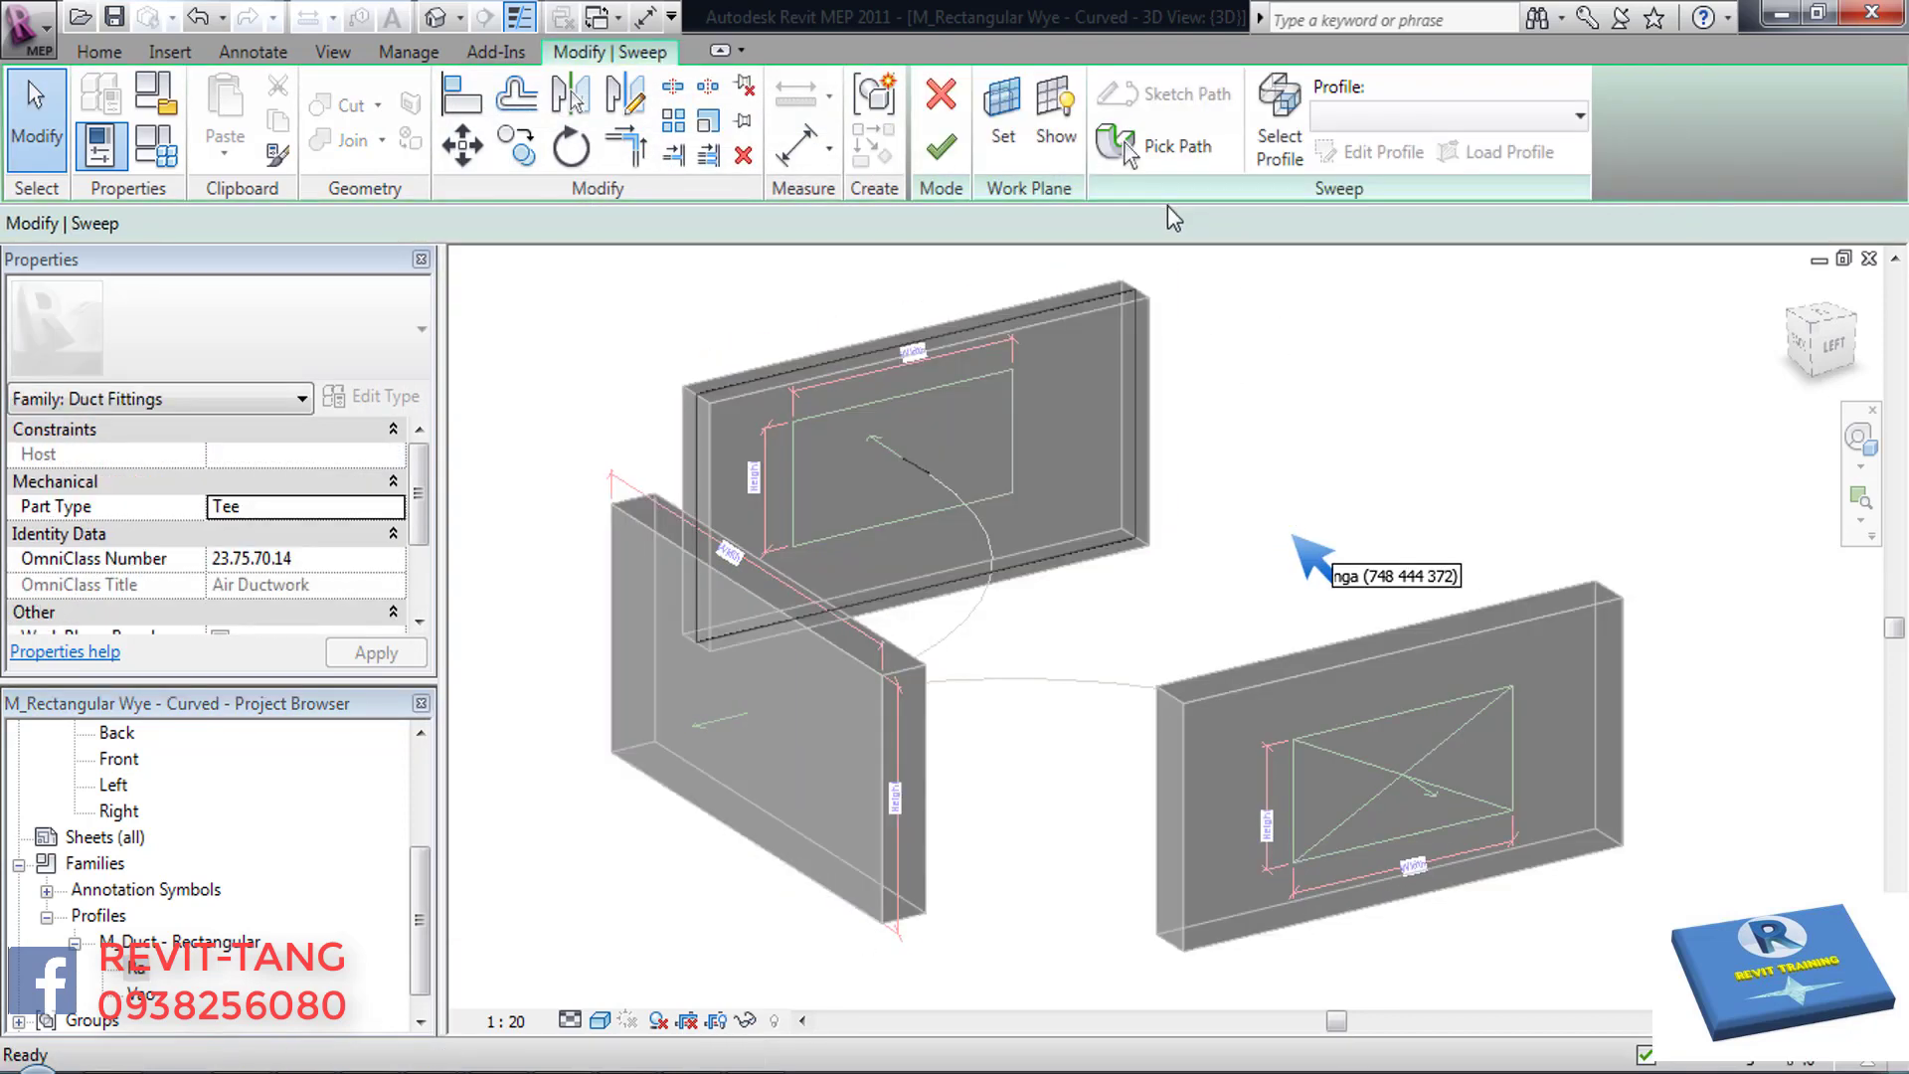
left_click(1285, 149)
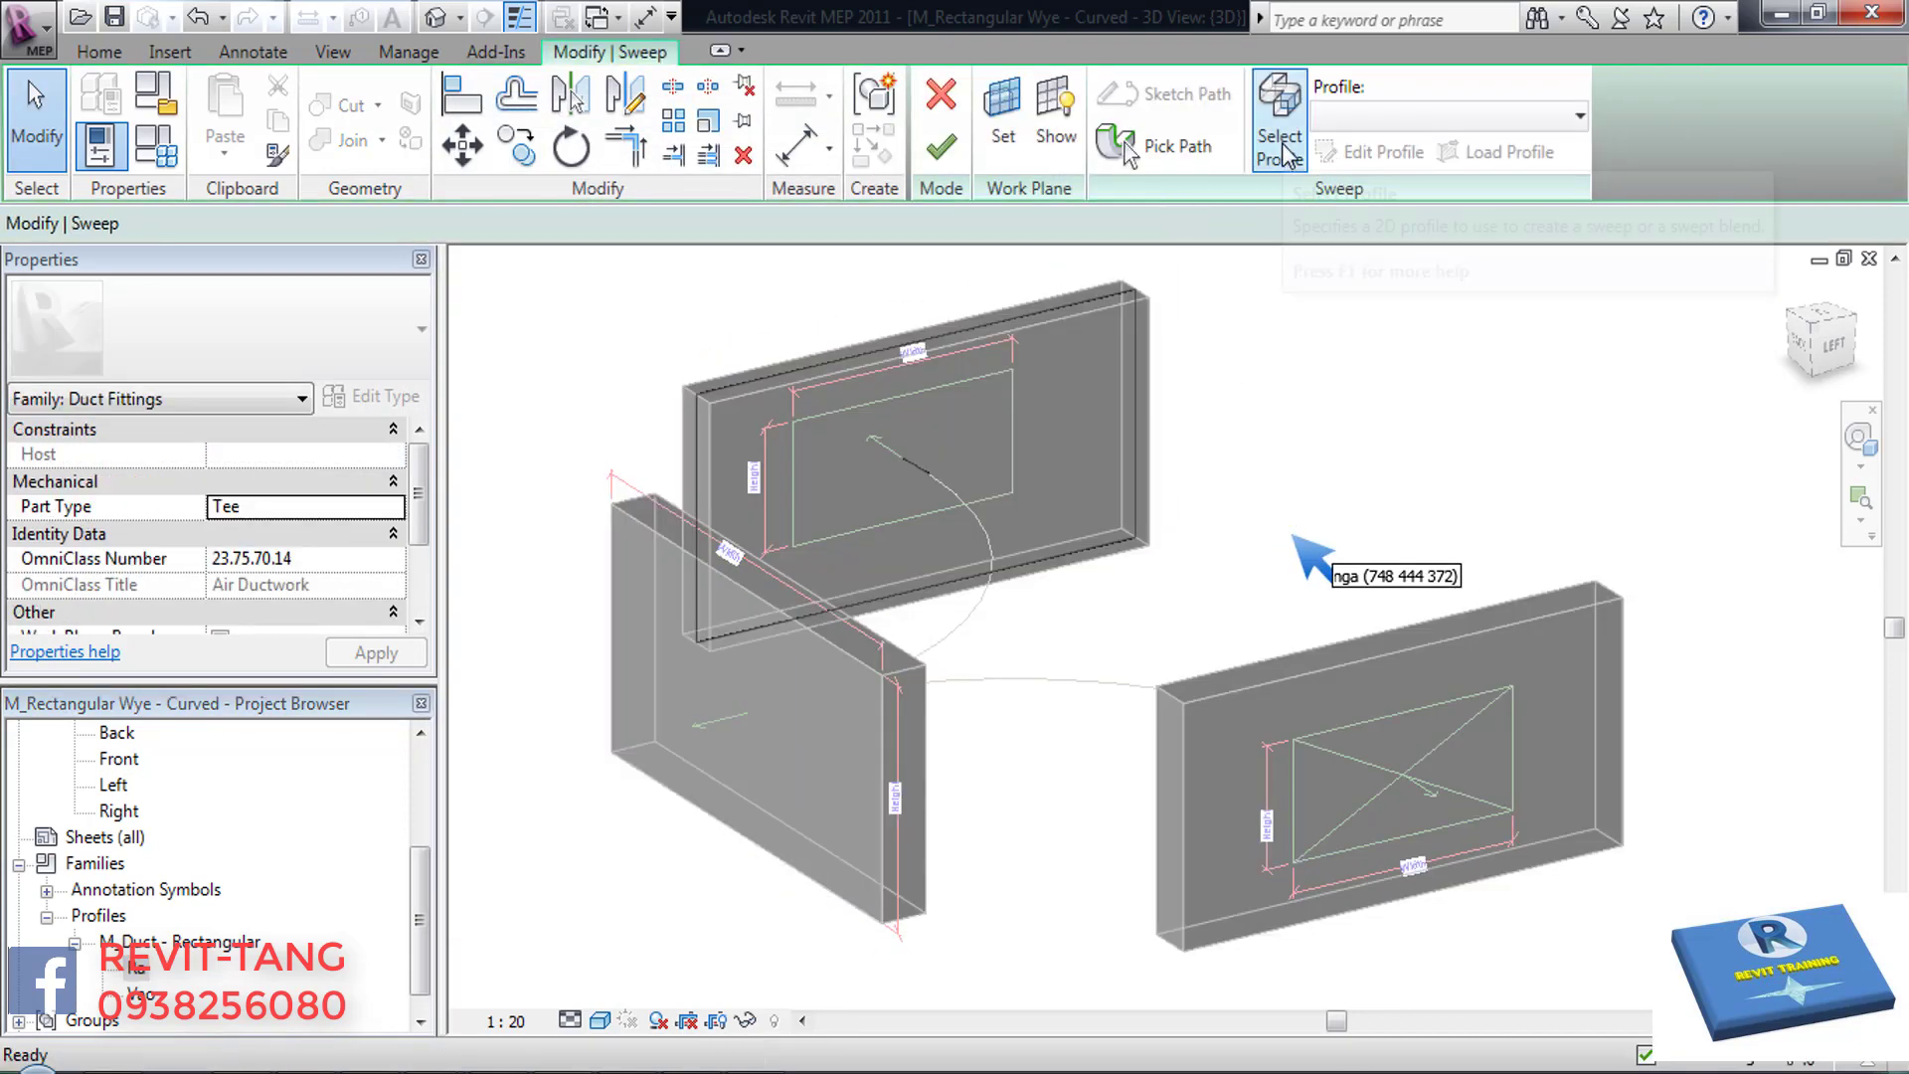
left_click(1382, 118)
left_click(1417, 183)
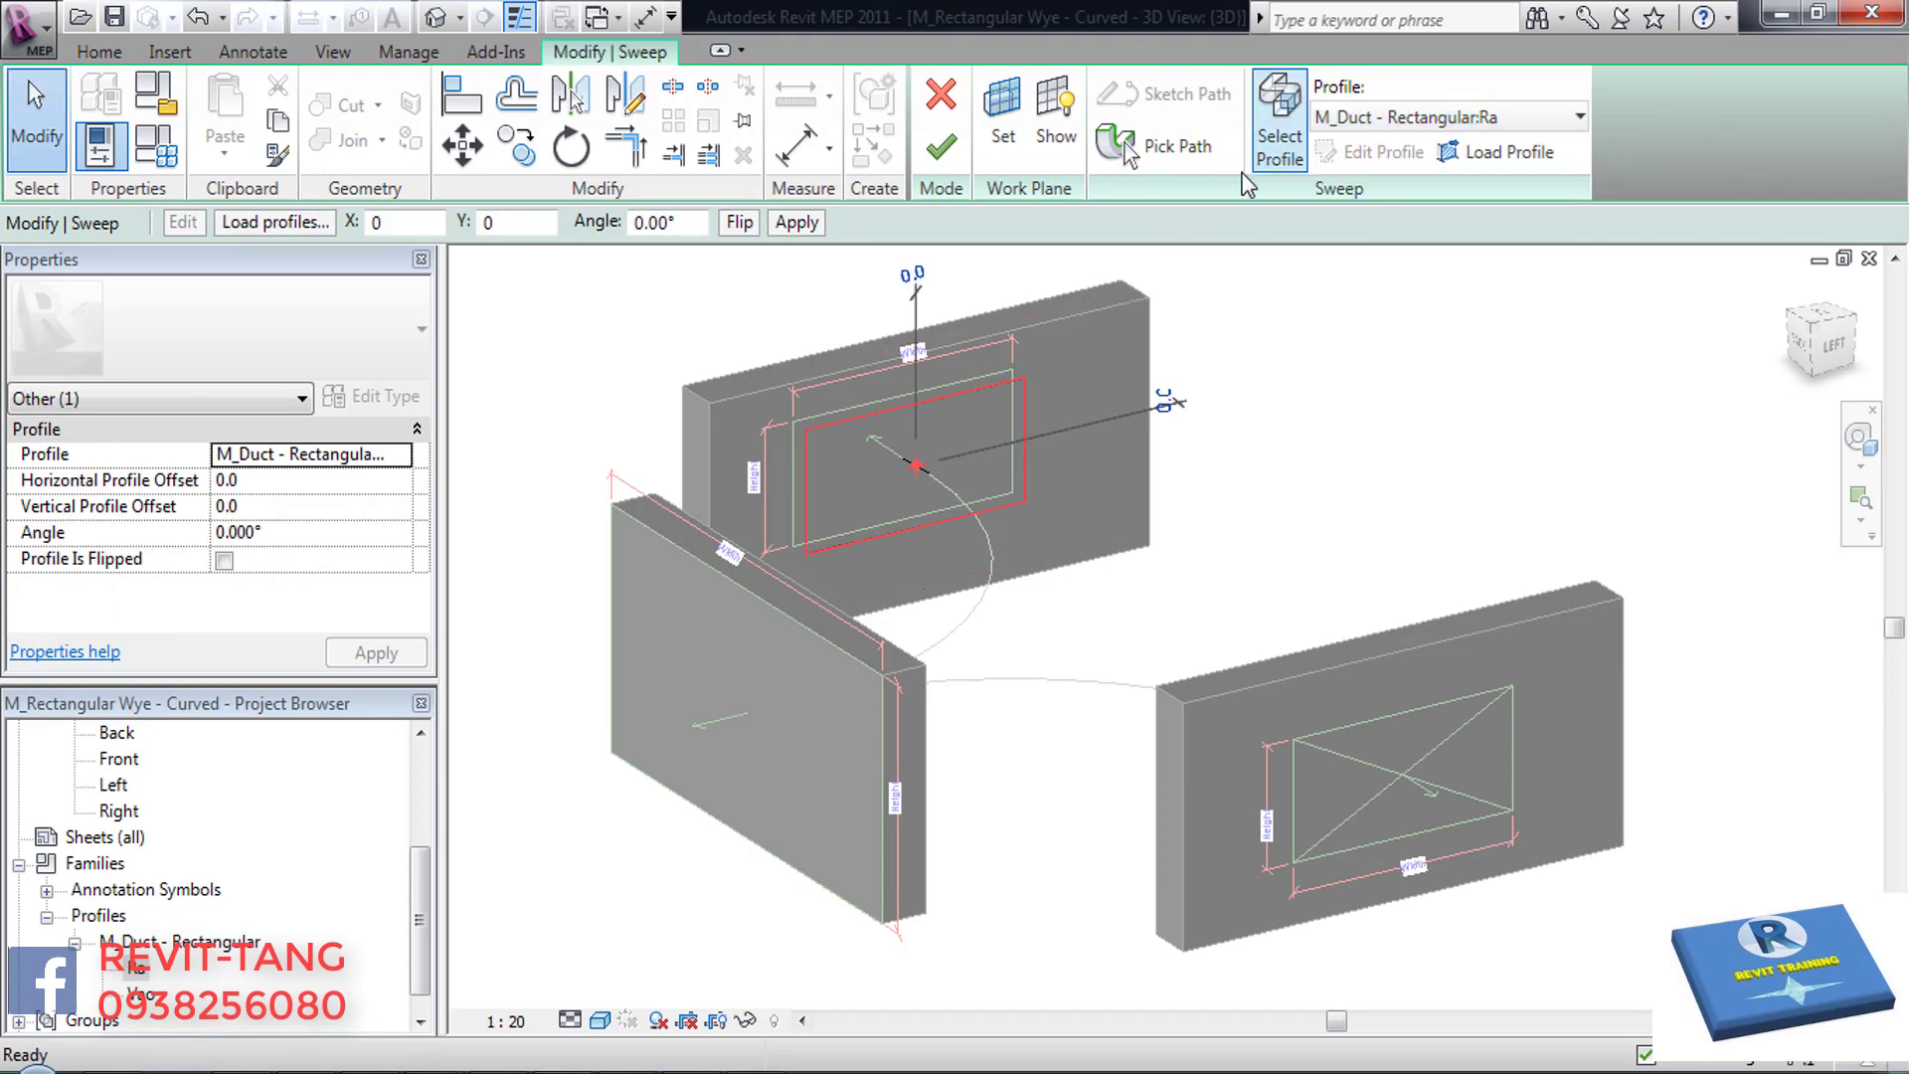
left_click(940, 147)
- Switch the right branch sweep's profile to Ra as well
left_click(1210, 427)
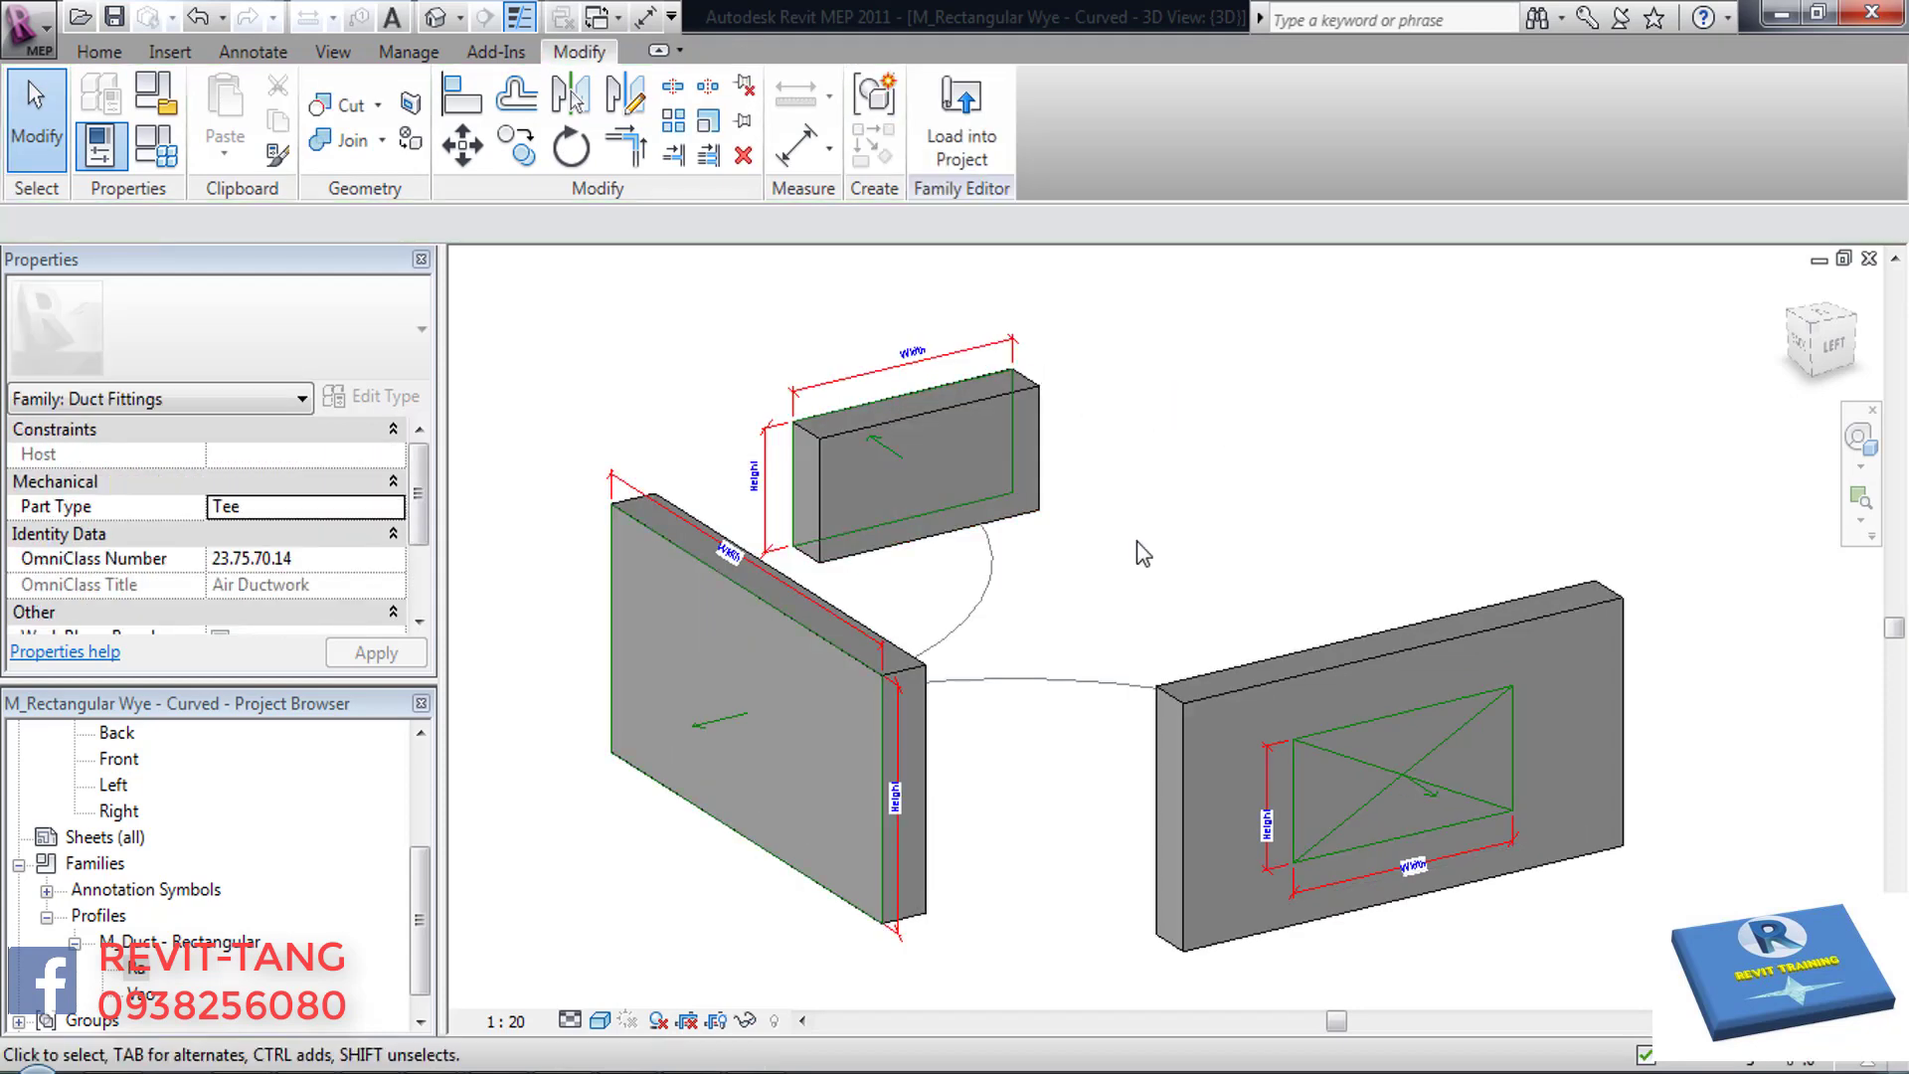
left_click(1244, 668)
left_click(949, 149)
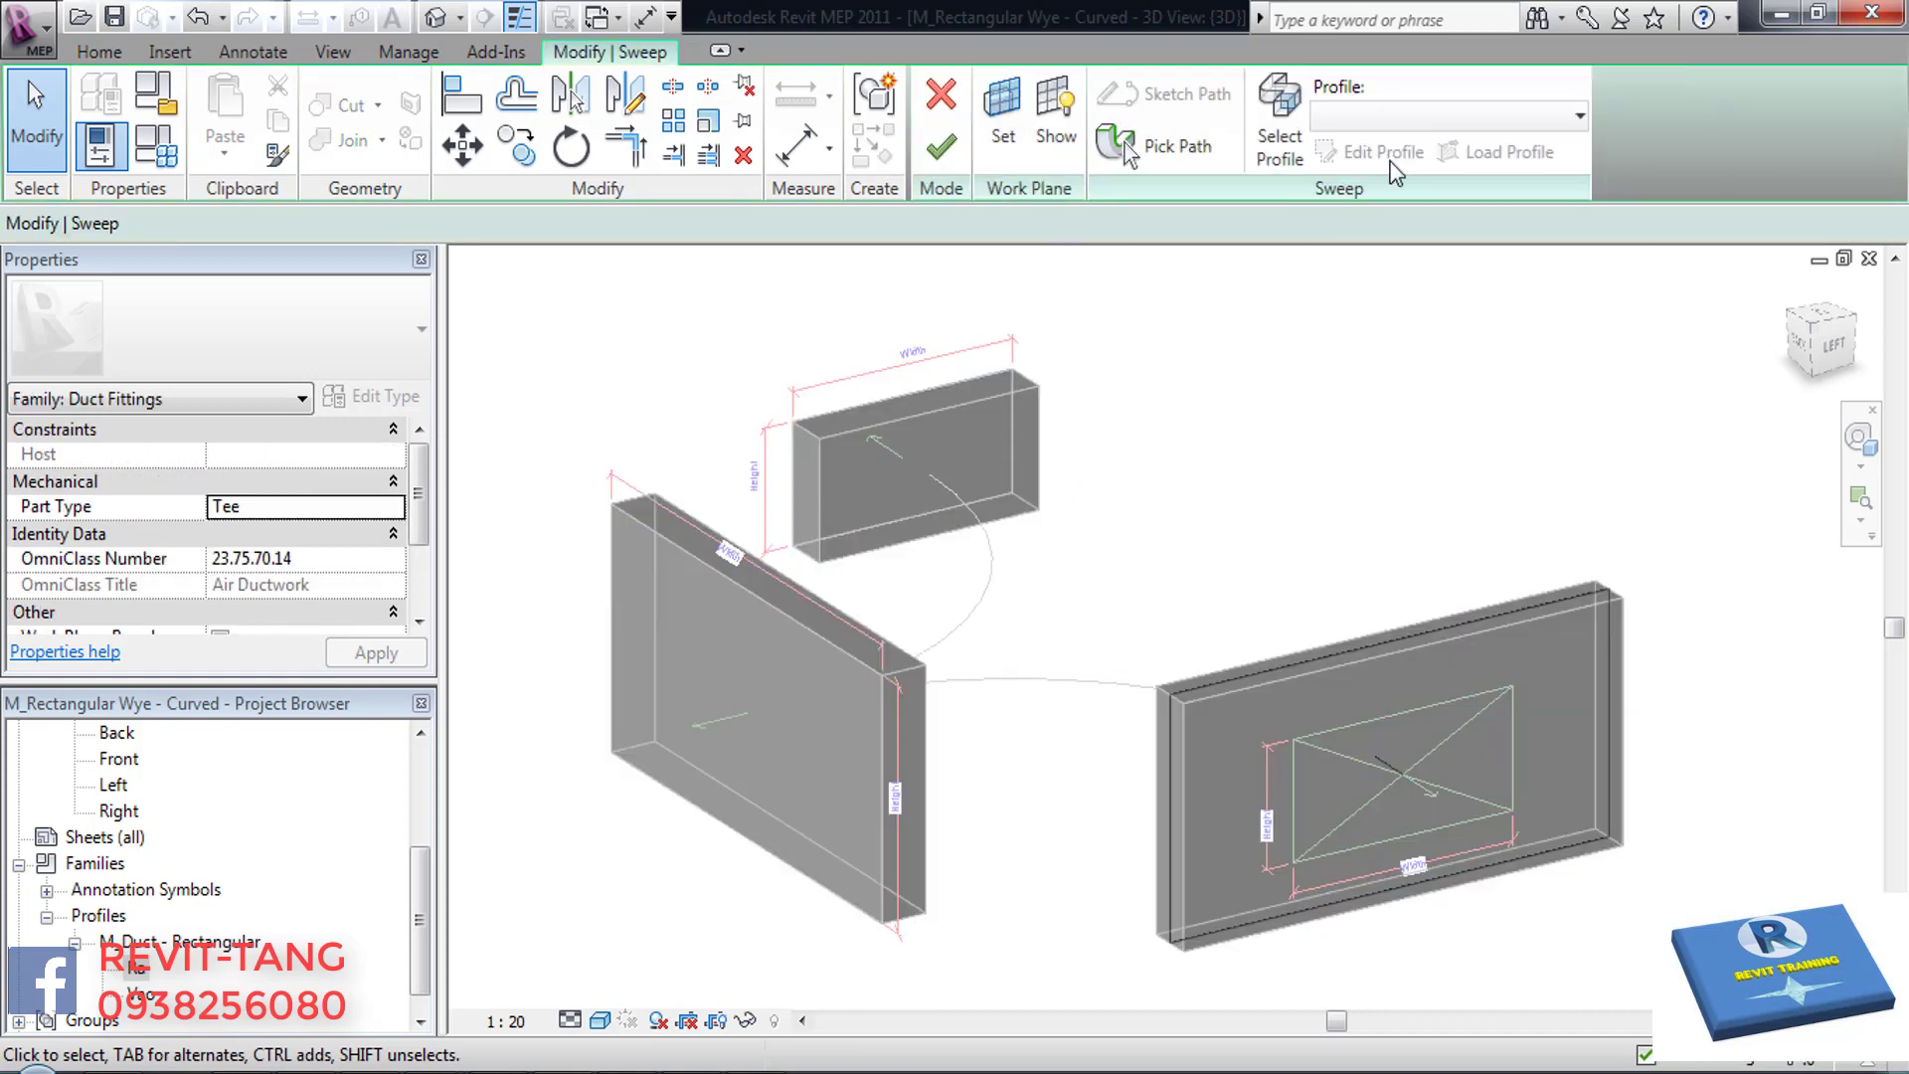
left_click(1292, 124)
left_click(1412, 117)
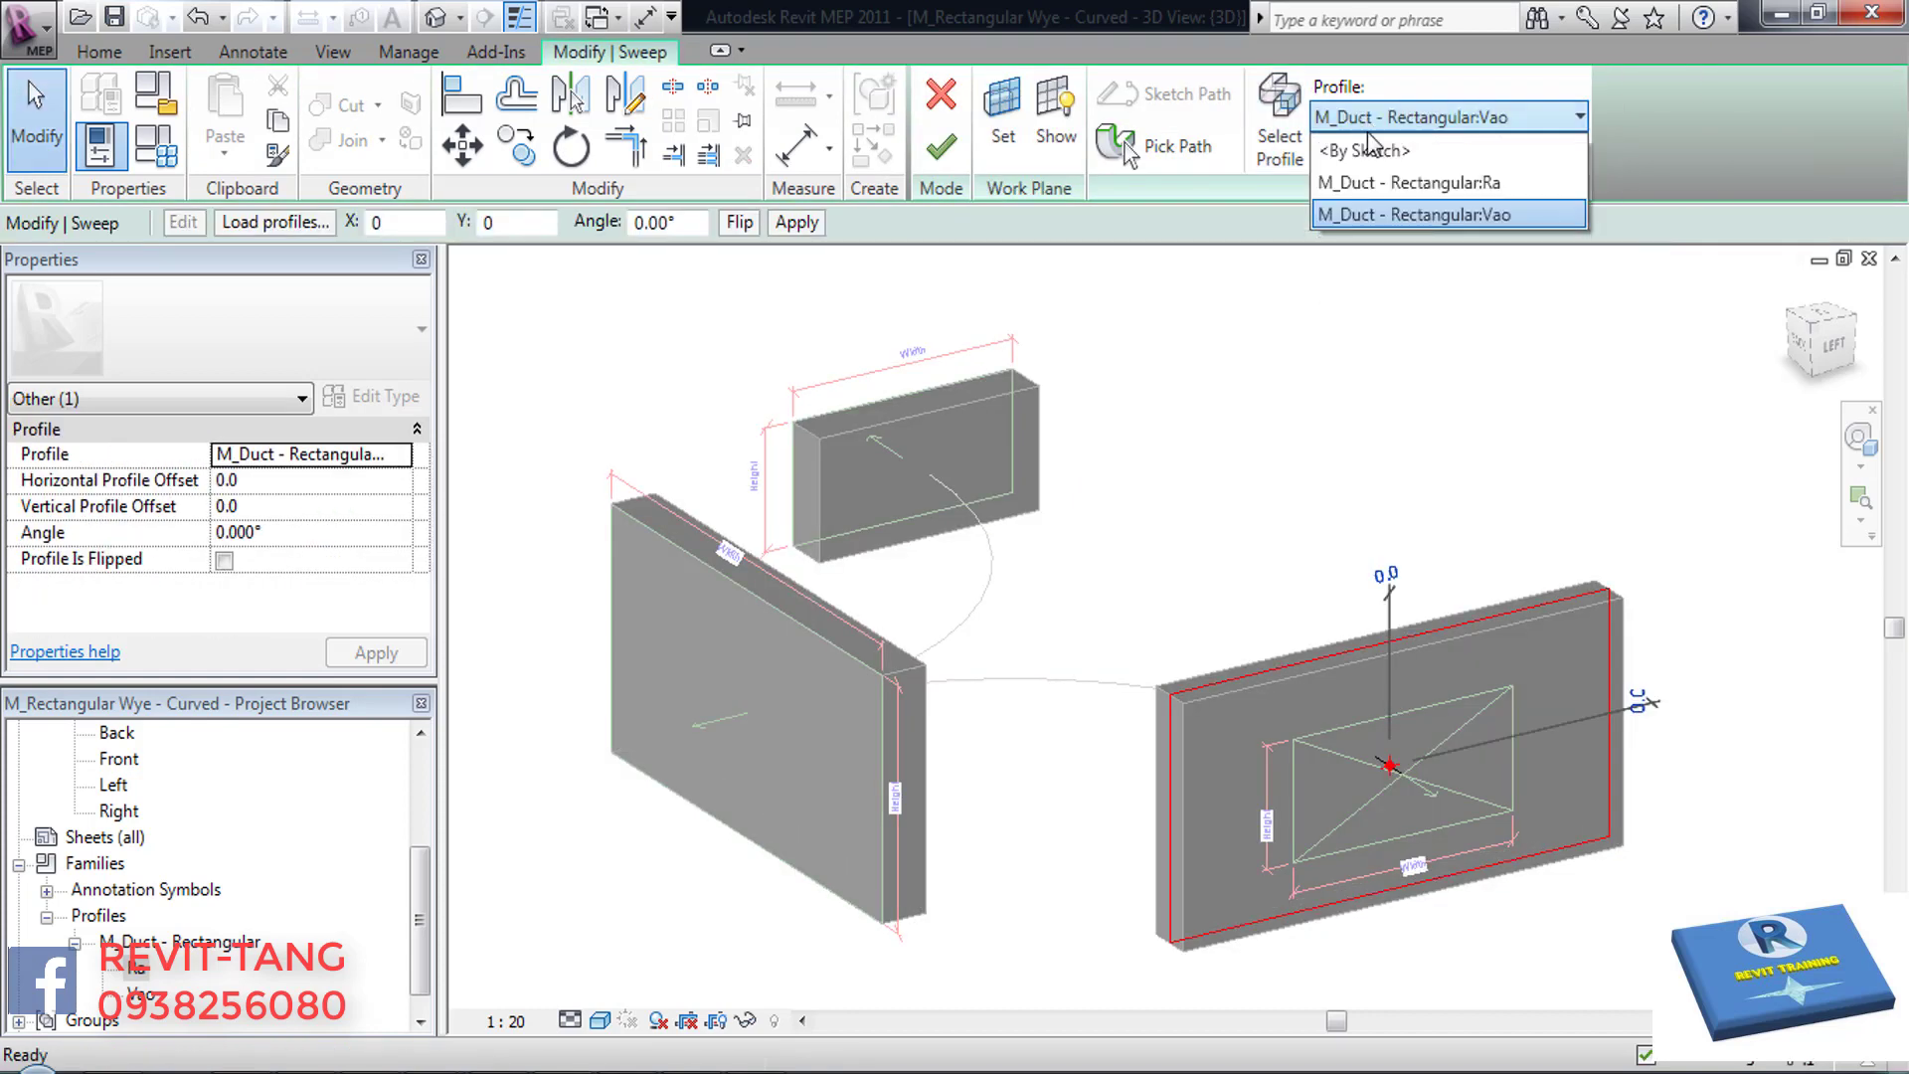
left_click(1378, 185)
left_click(941, 147)
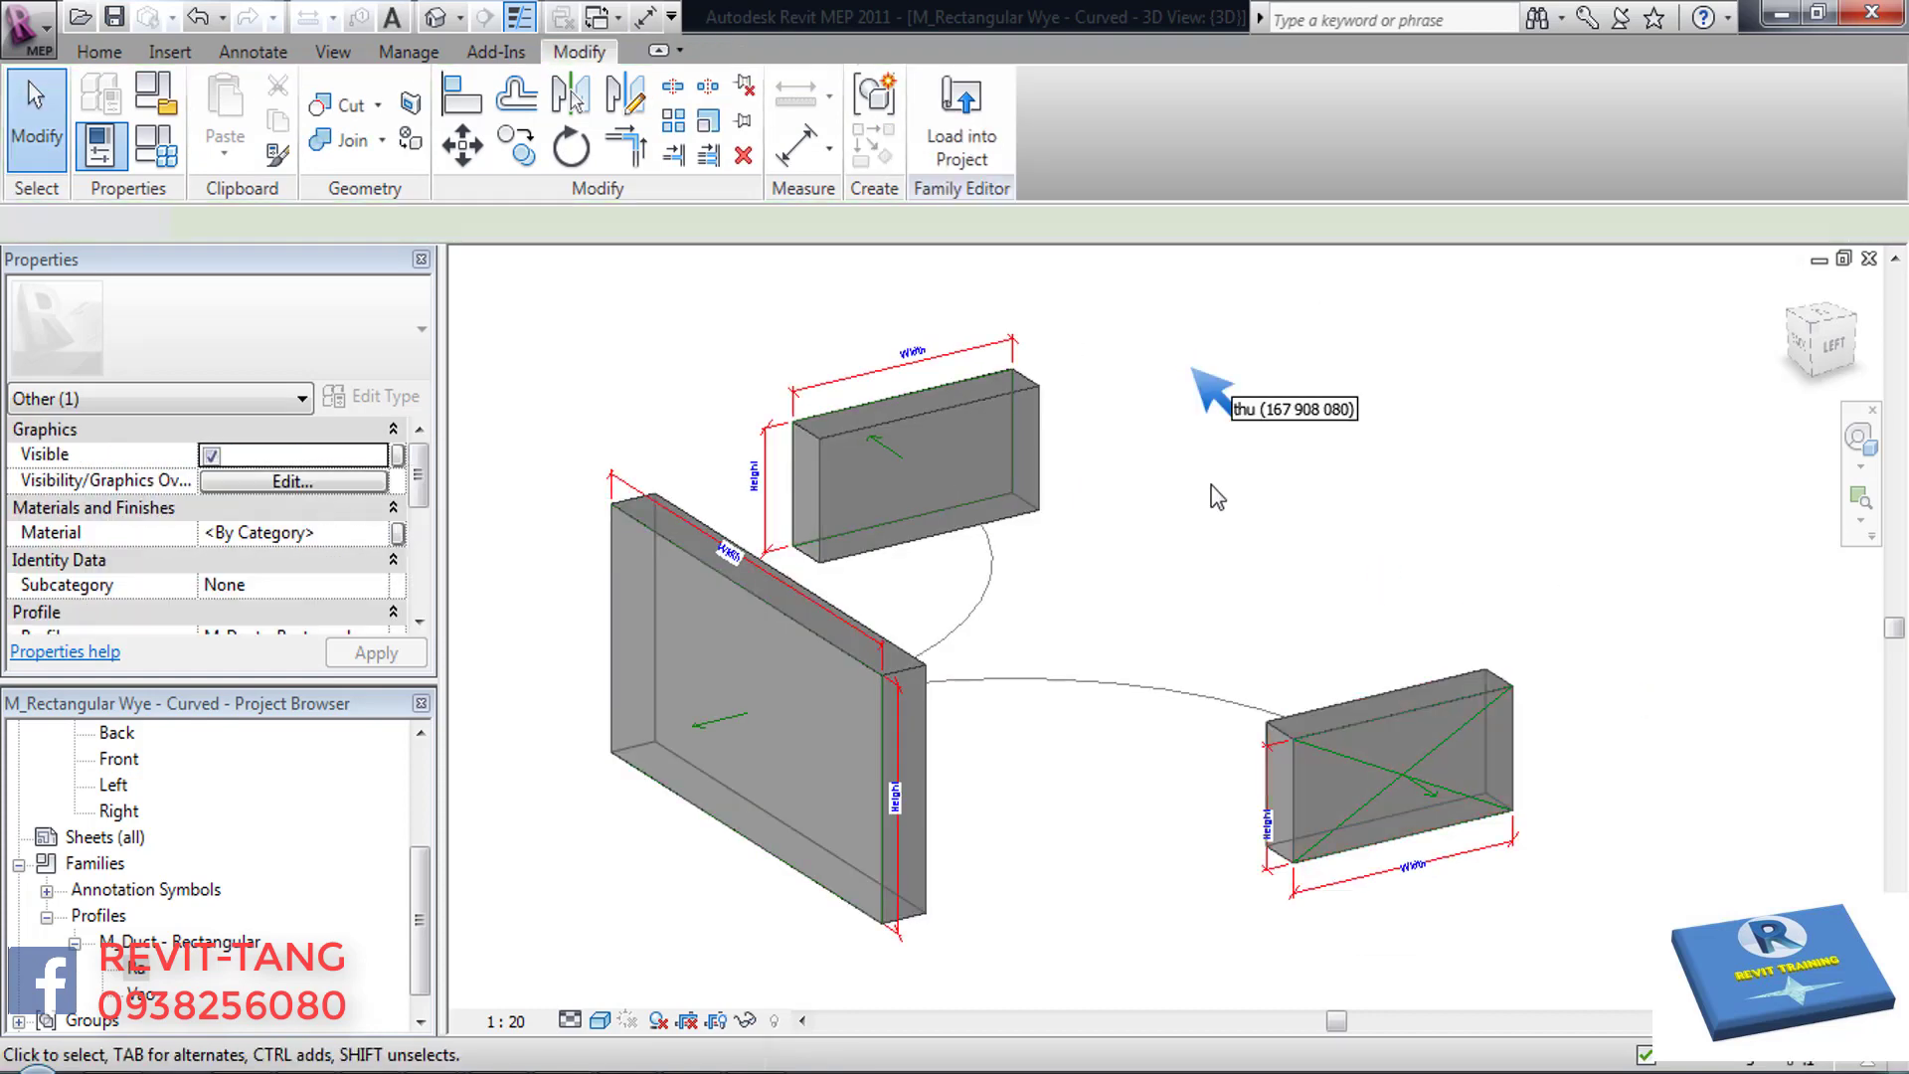
mouse_move(1141, 568)
middle_mouse_down("shift")
mouse_move(1024, 604)
mouse_move(1040, 600)
mouse_move(1014, 661)
mouse_move(946, 686)
mouse_move(1122, 594)
middle_mouse_up("shift")
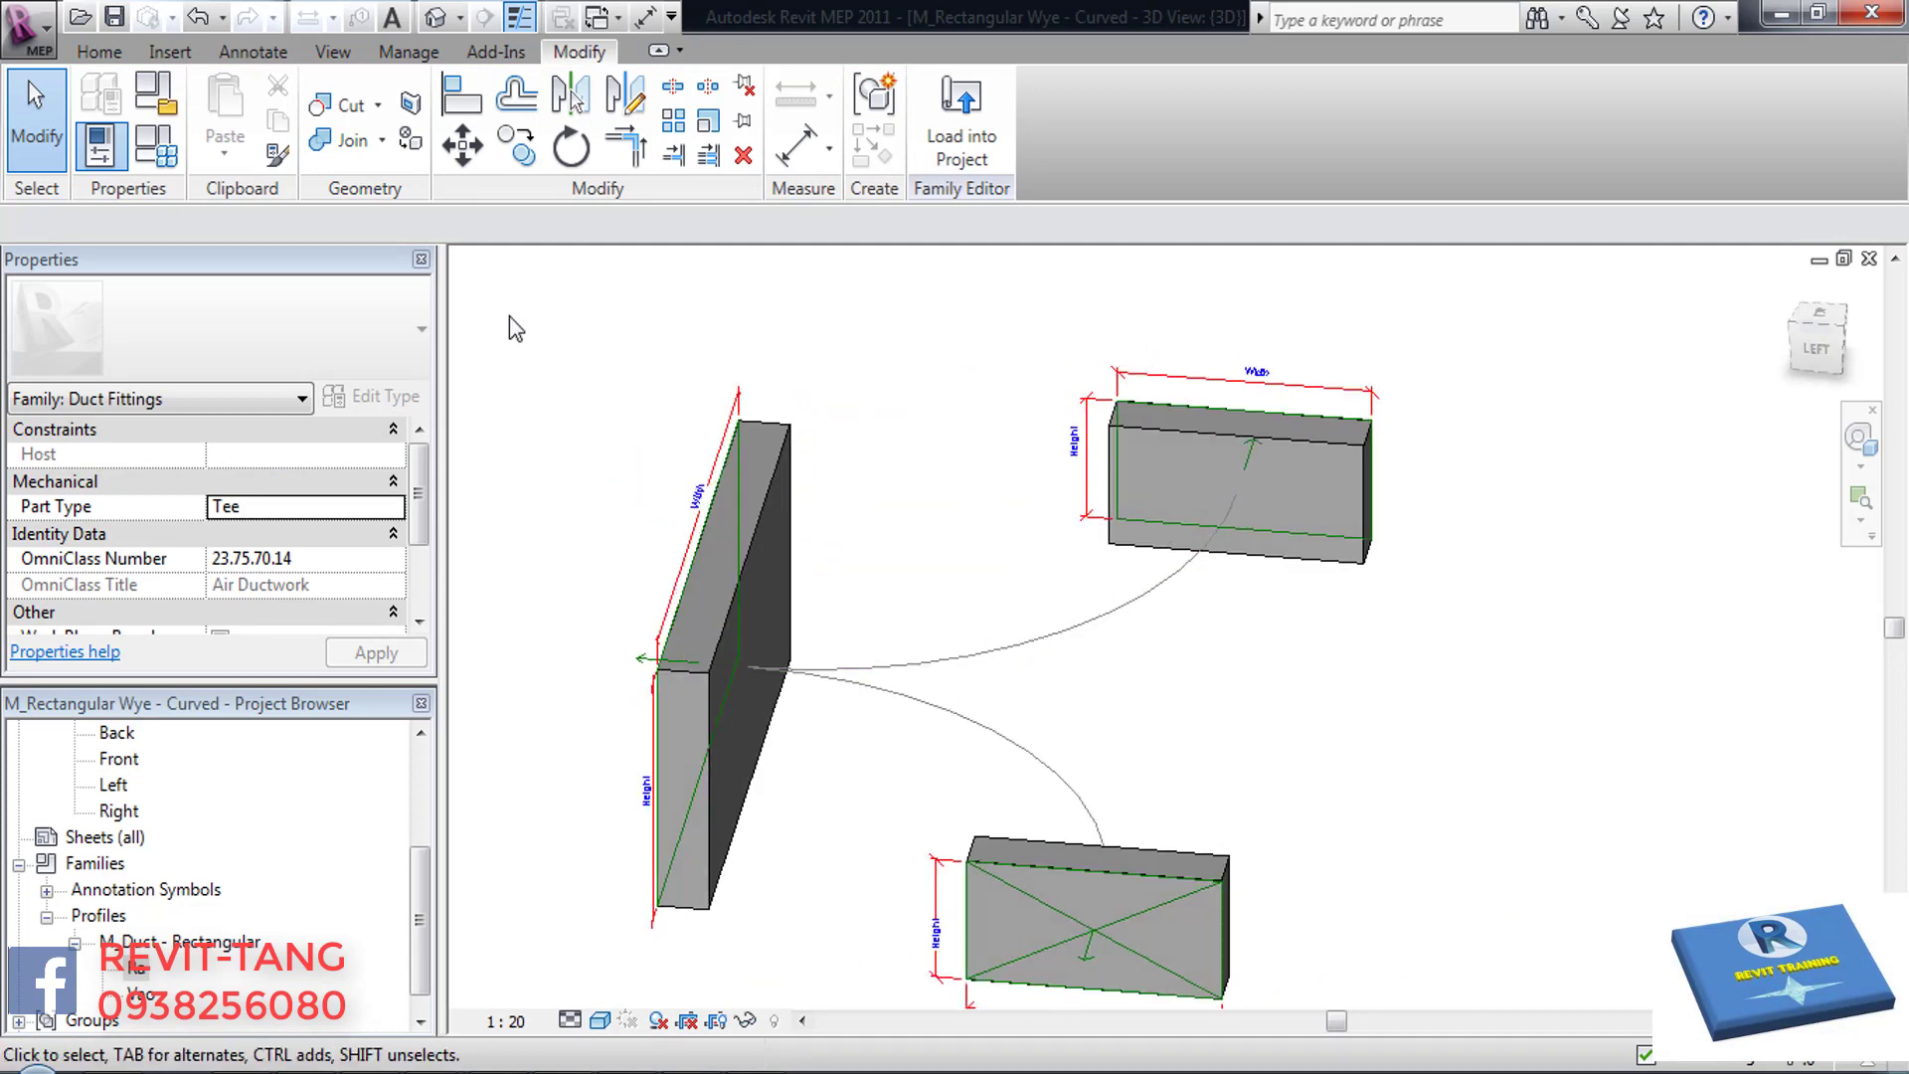
- Start a swept blend using the upper curved line as its path
left_click(119, 52)
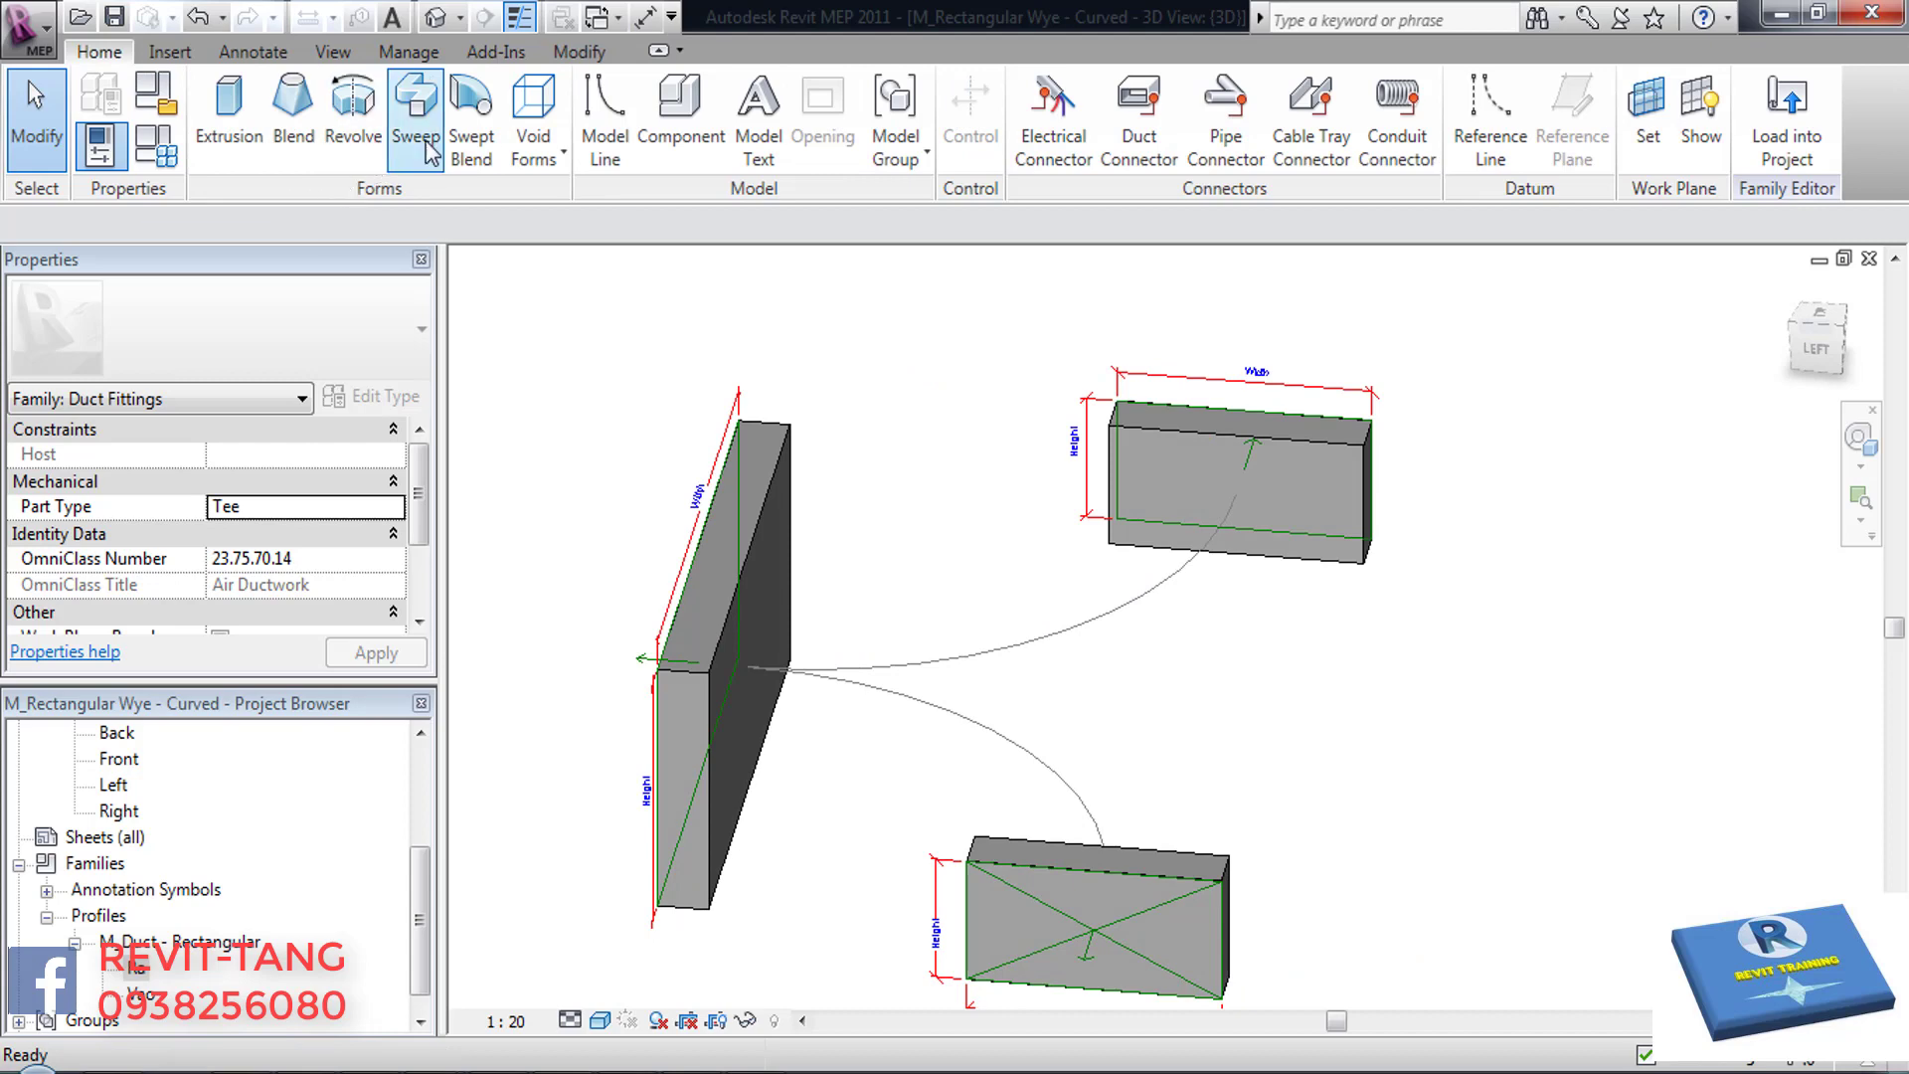
left_click(469, 147)
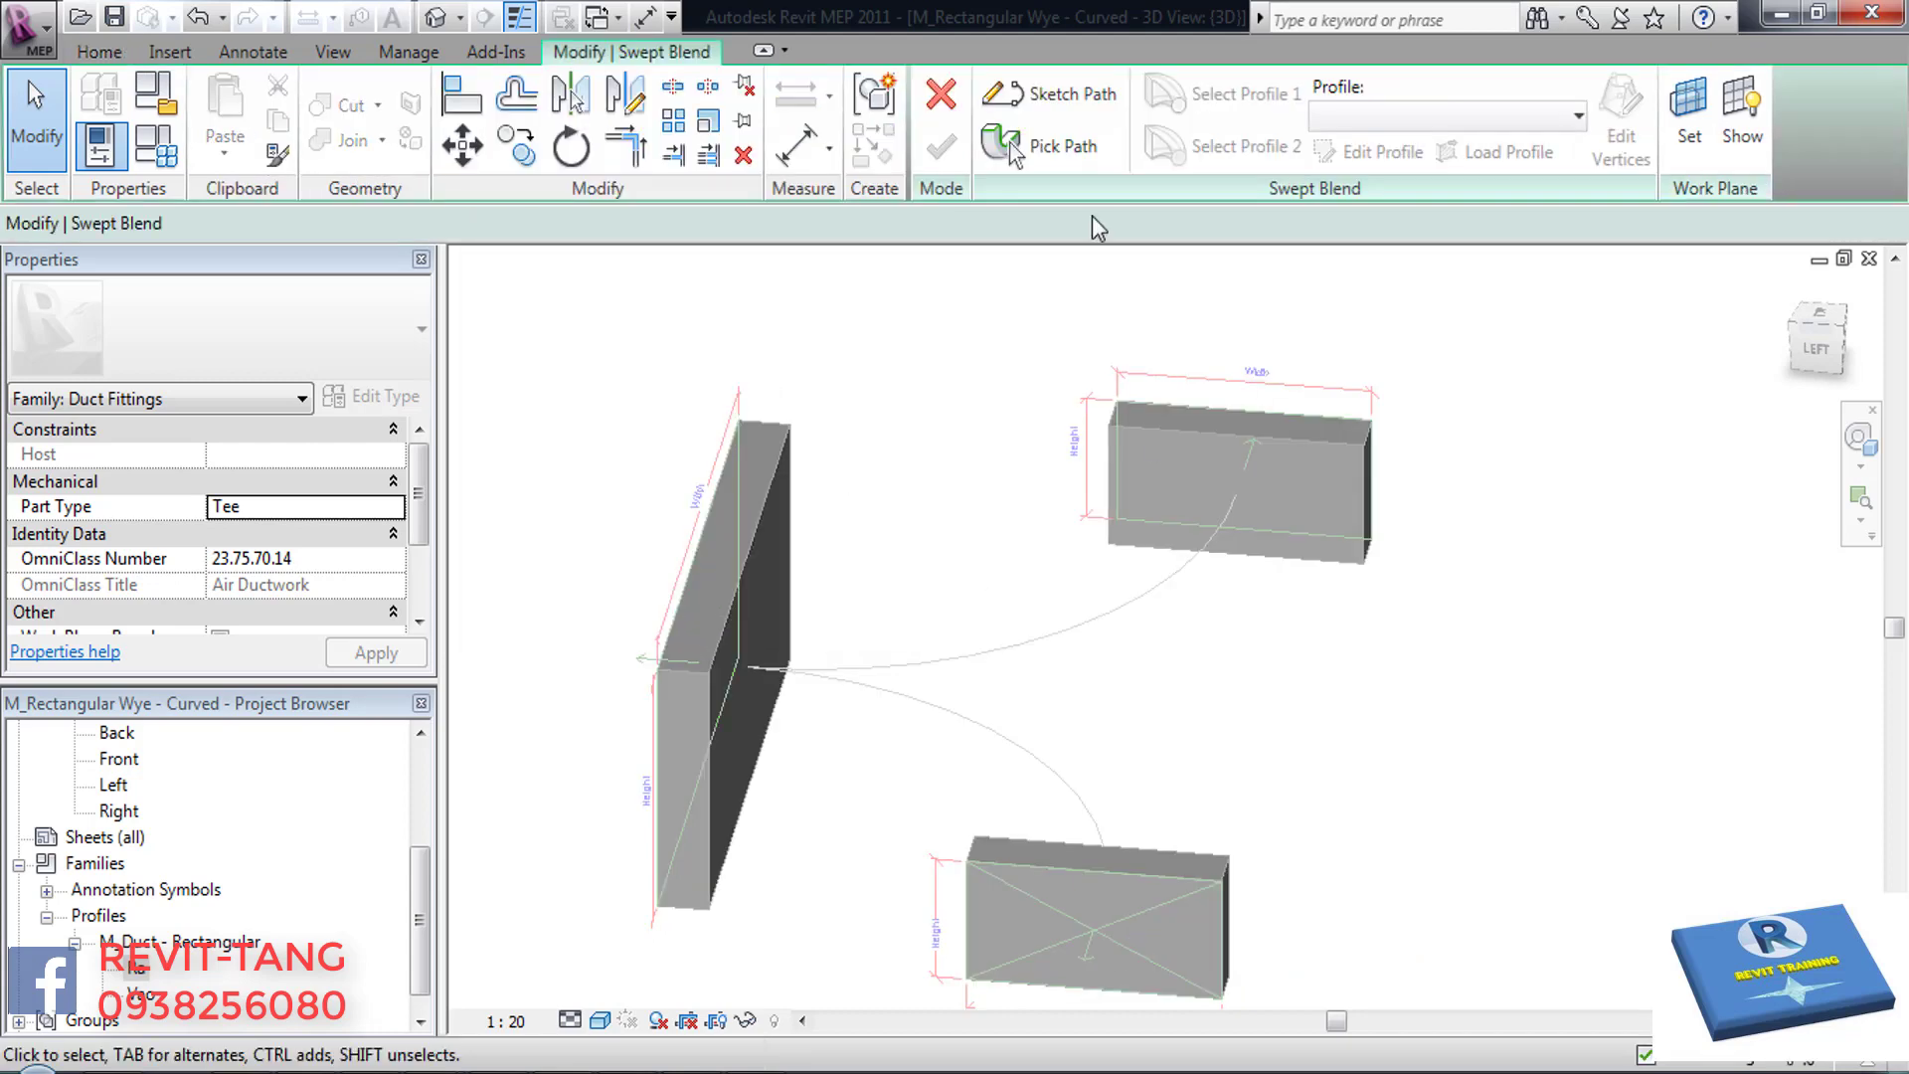
left_click(1024, 145)
left_click(1101, 611)
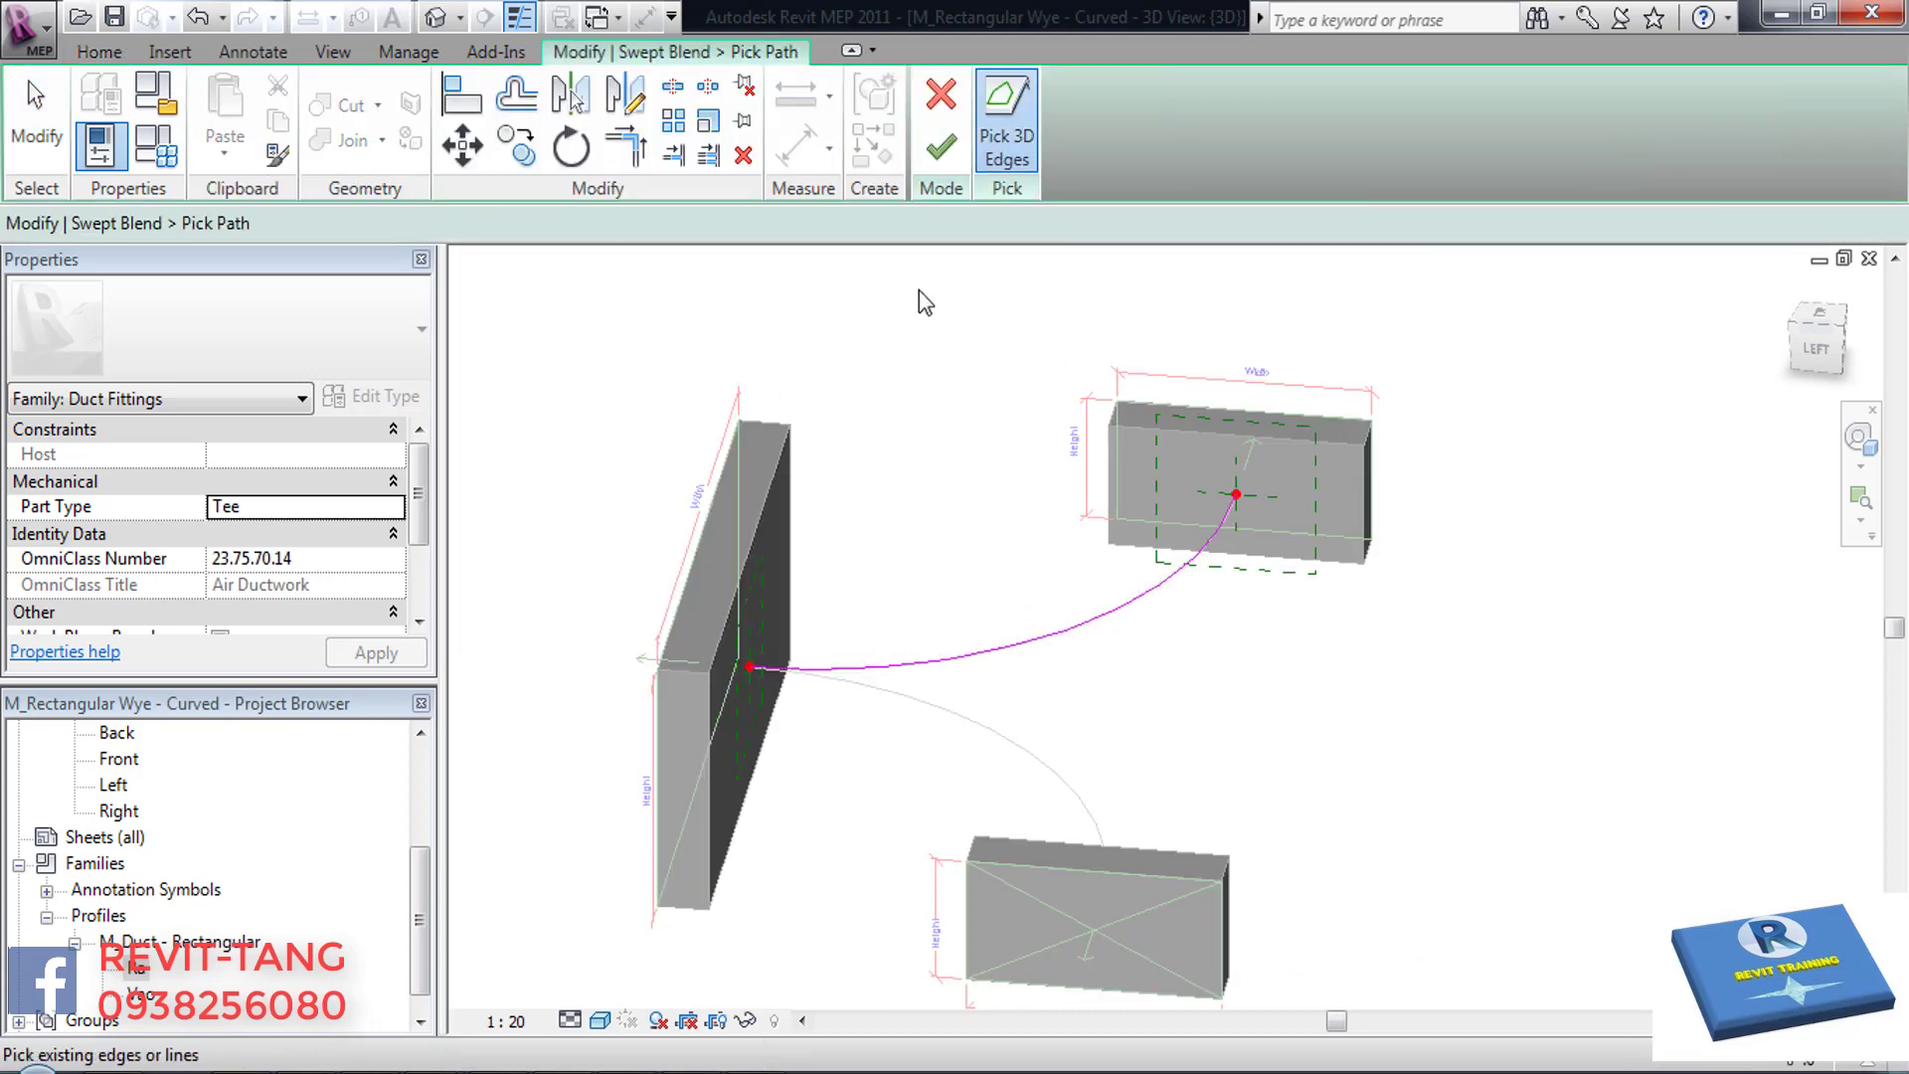
left_click(940, 147)
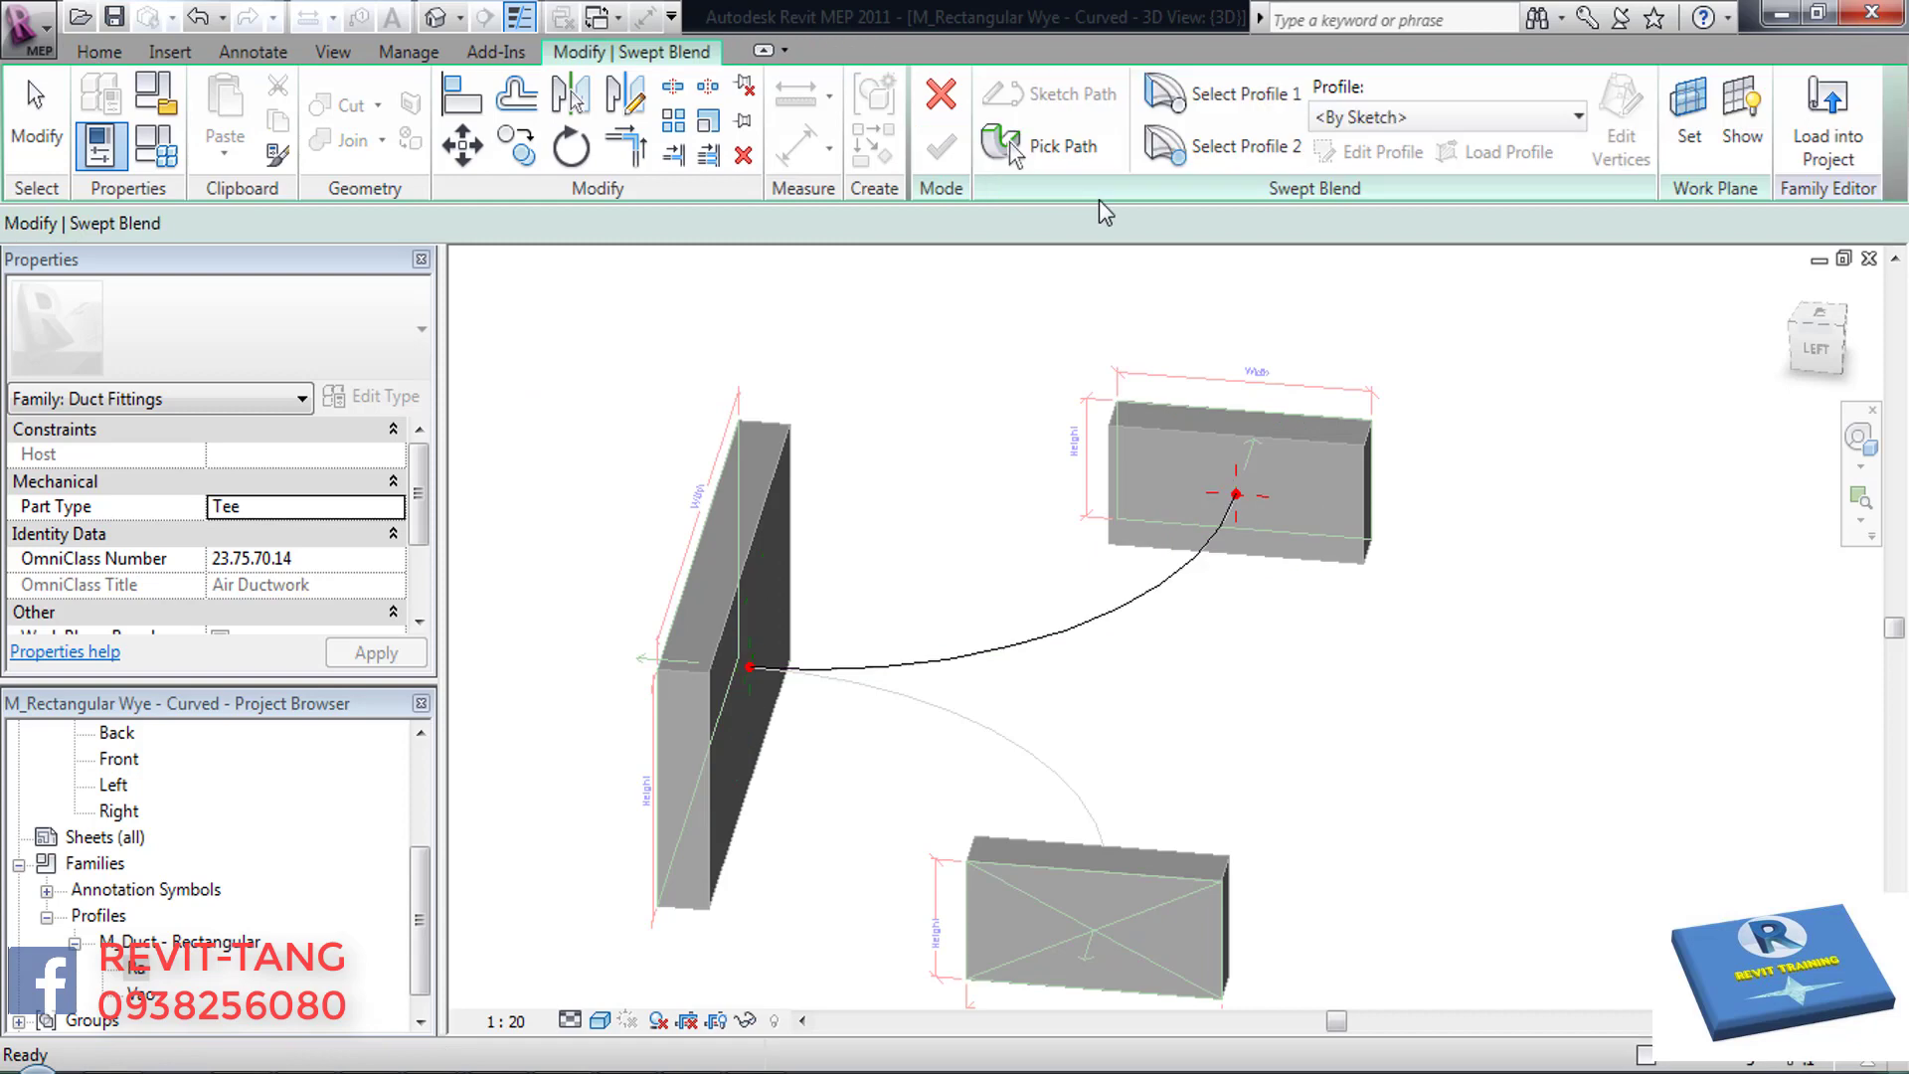
- Assign the Ra duct profile to the first end and Vao to the second, then finish the blend
left_click(1205, 111)
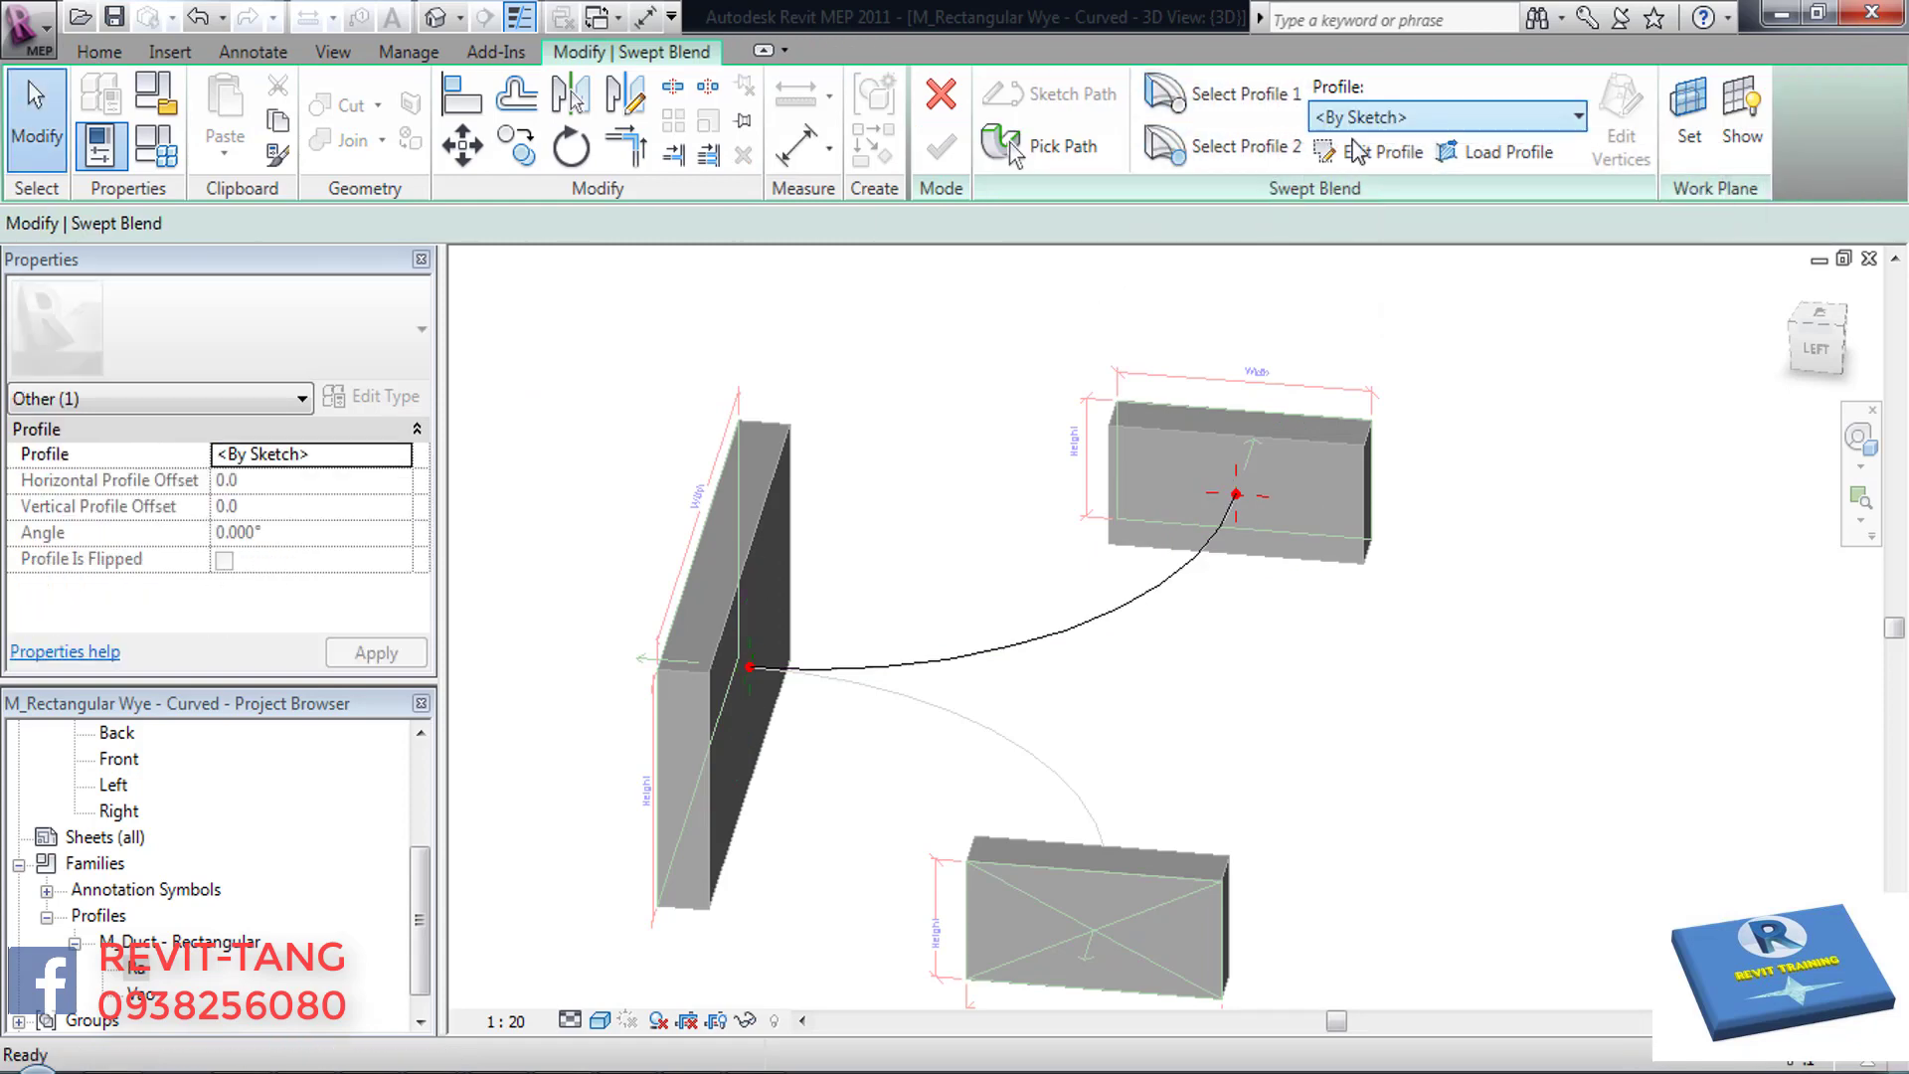
middle_click_drag(1269, 493, 1186, 510, "shift")
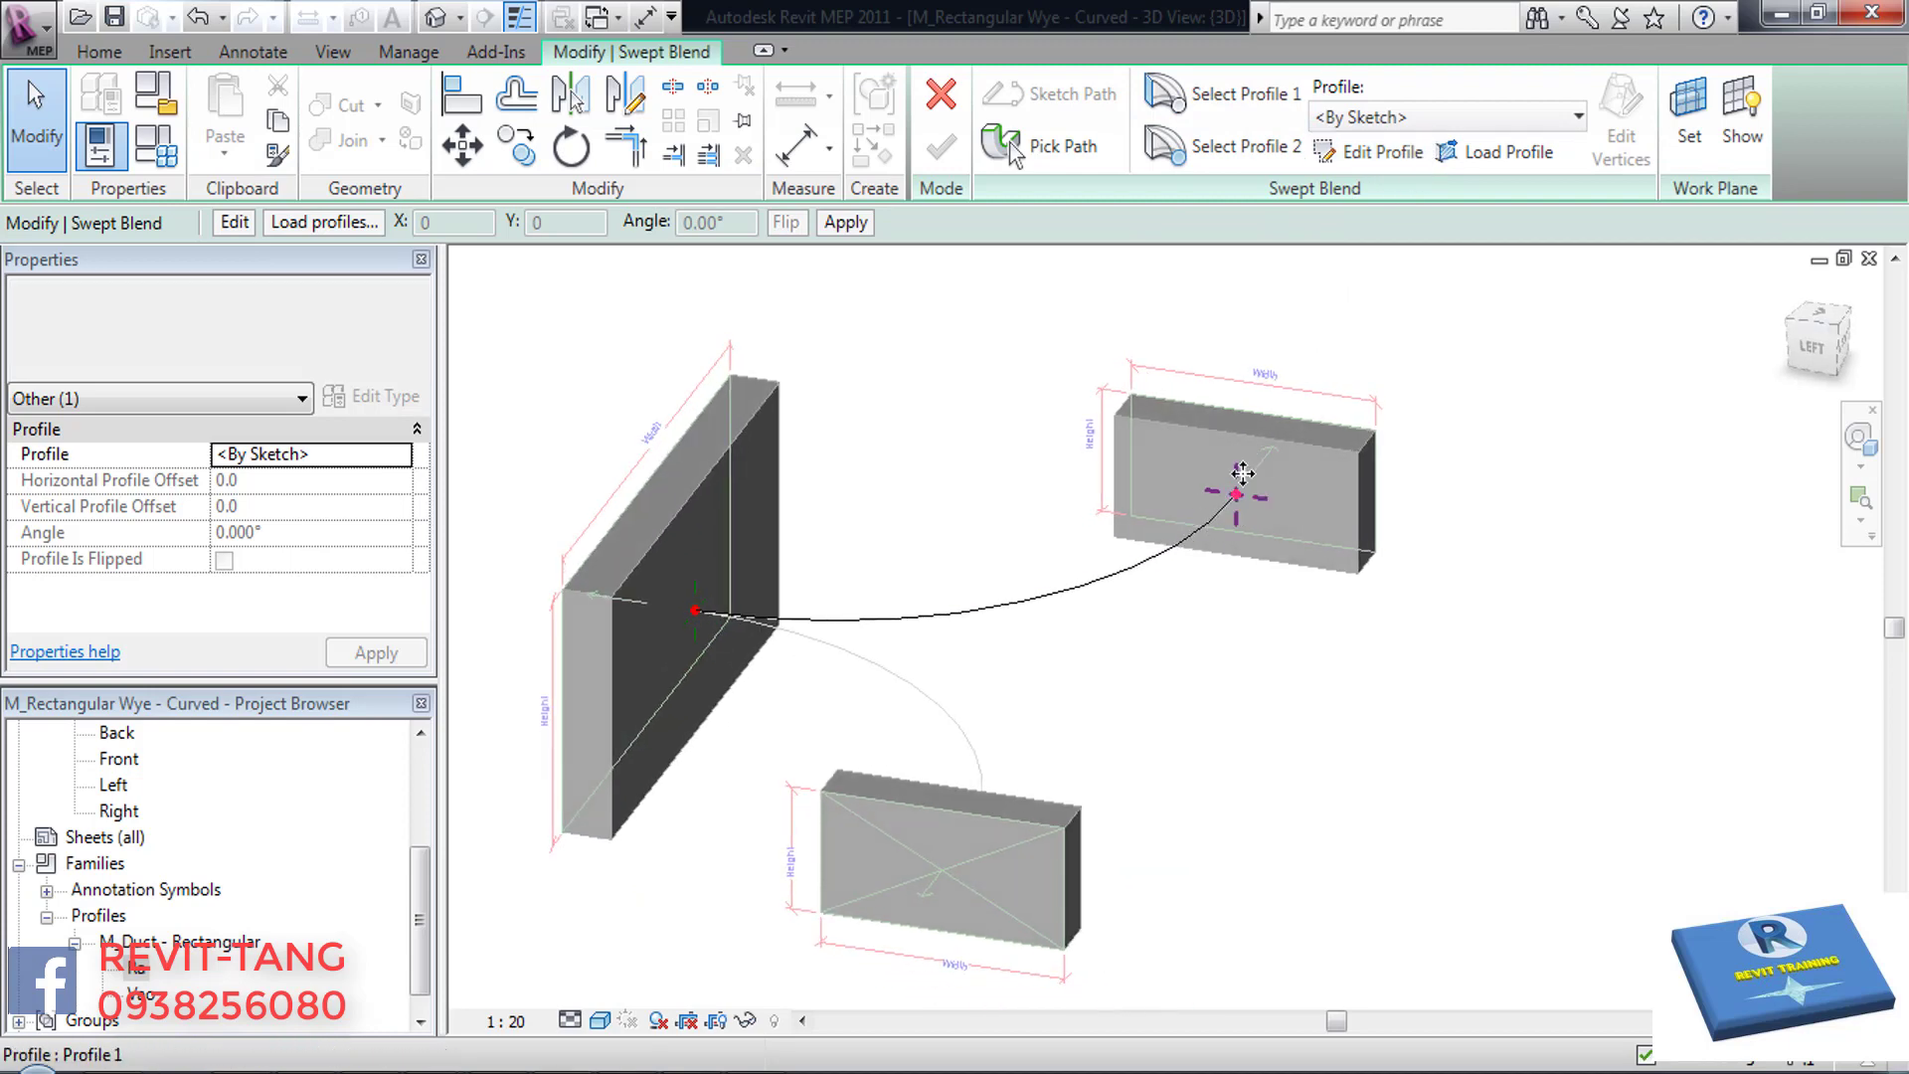
left_click(1432, 119)
left_click(1460, 179)
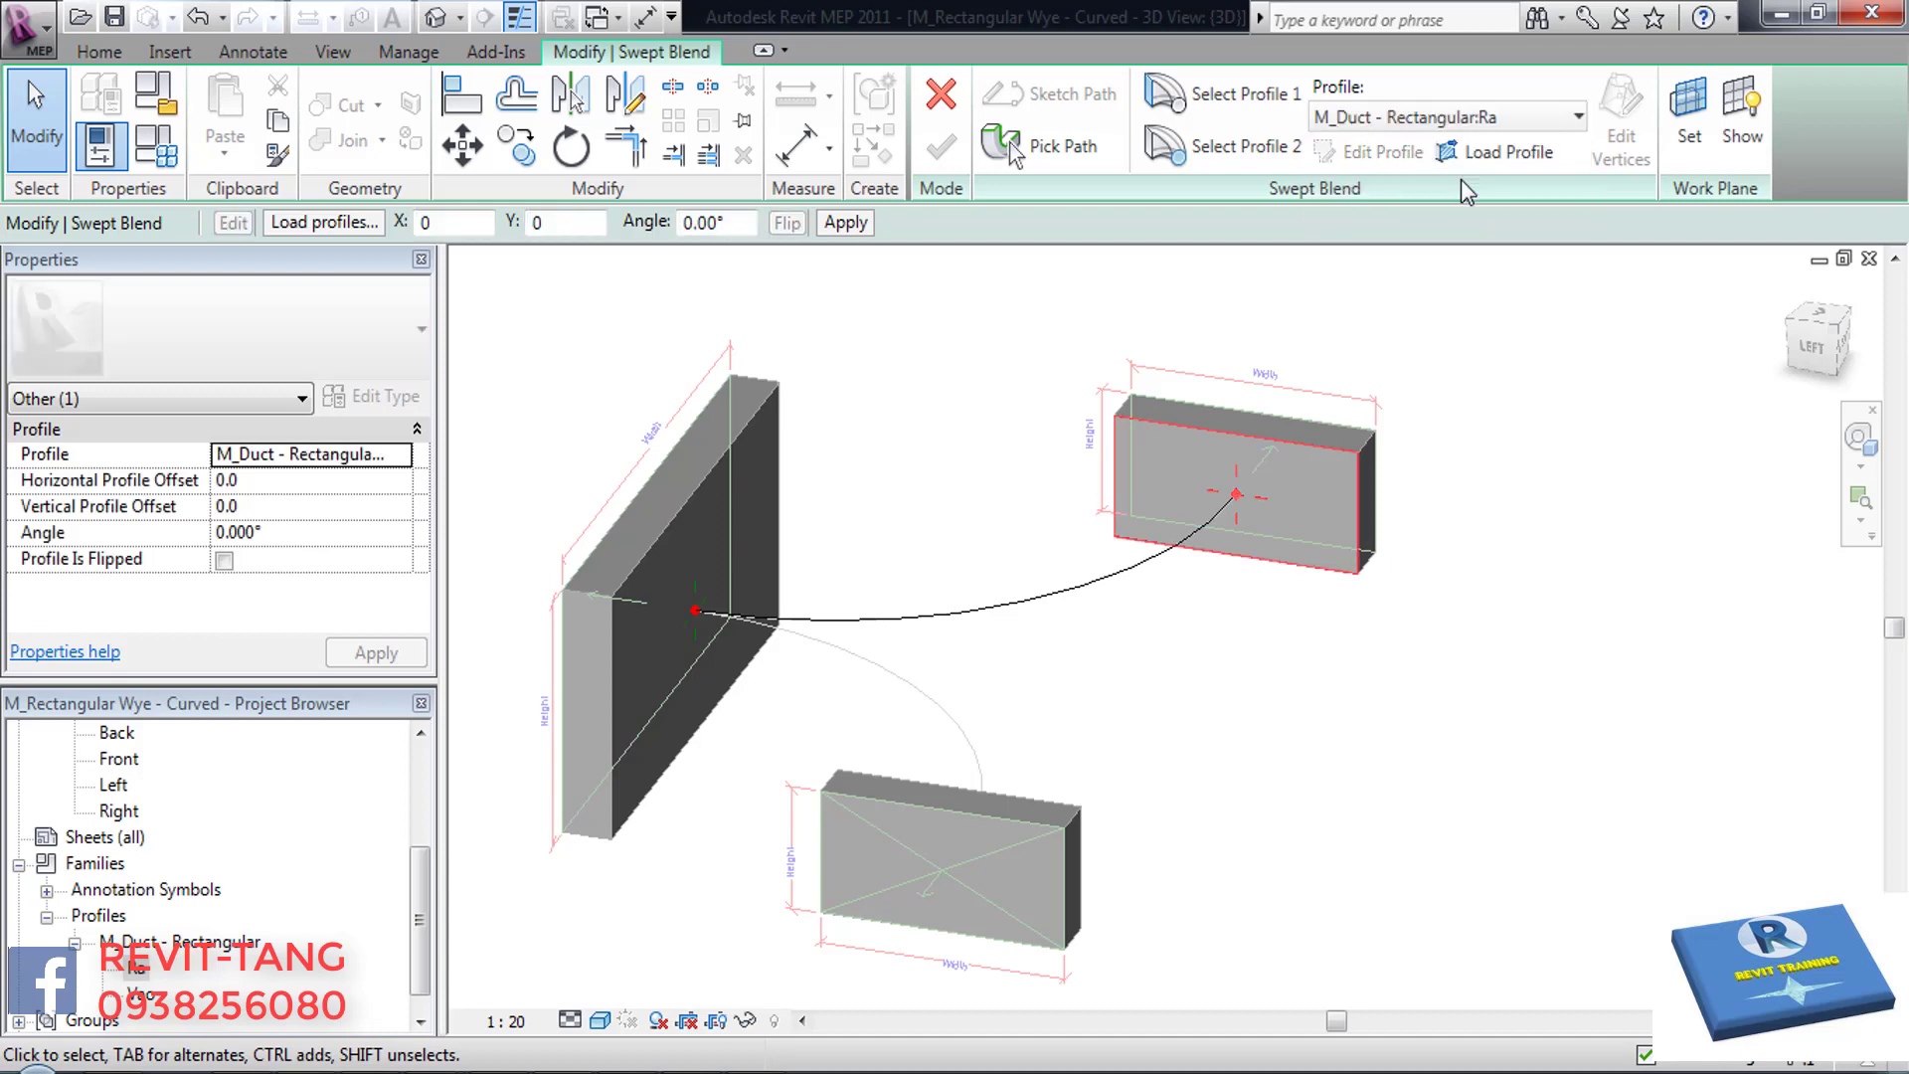
left_click(1228, 146)
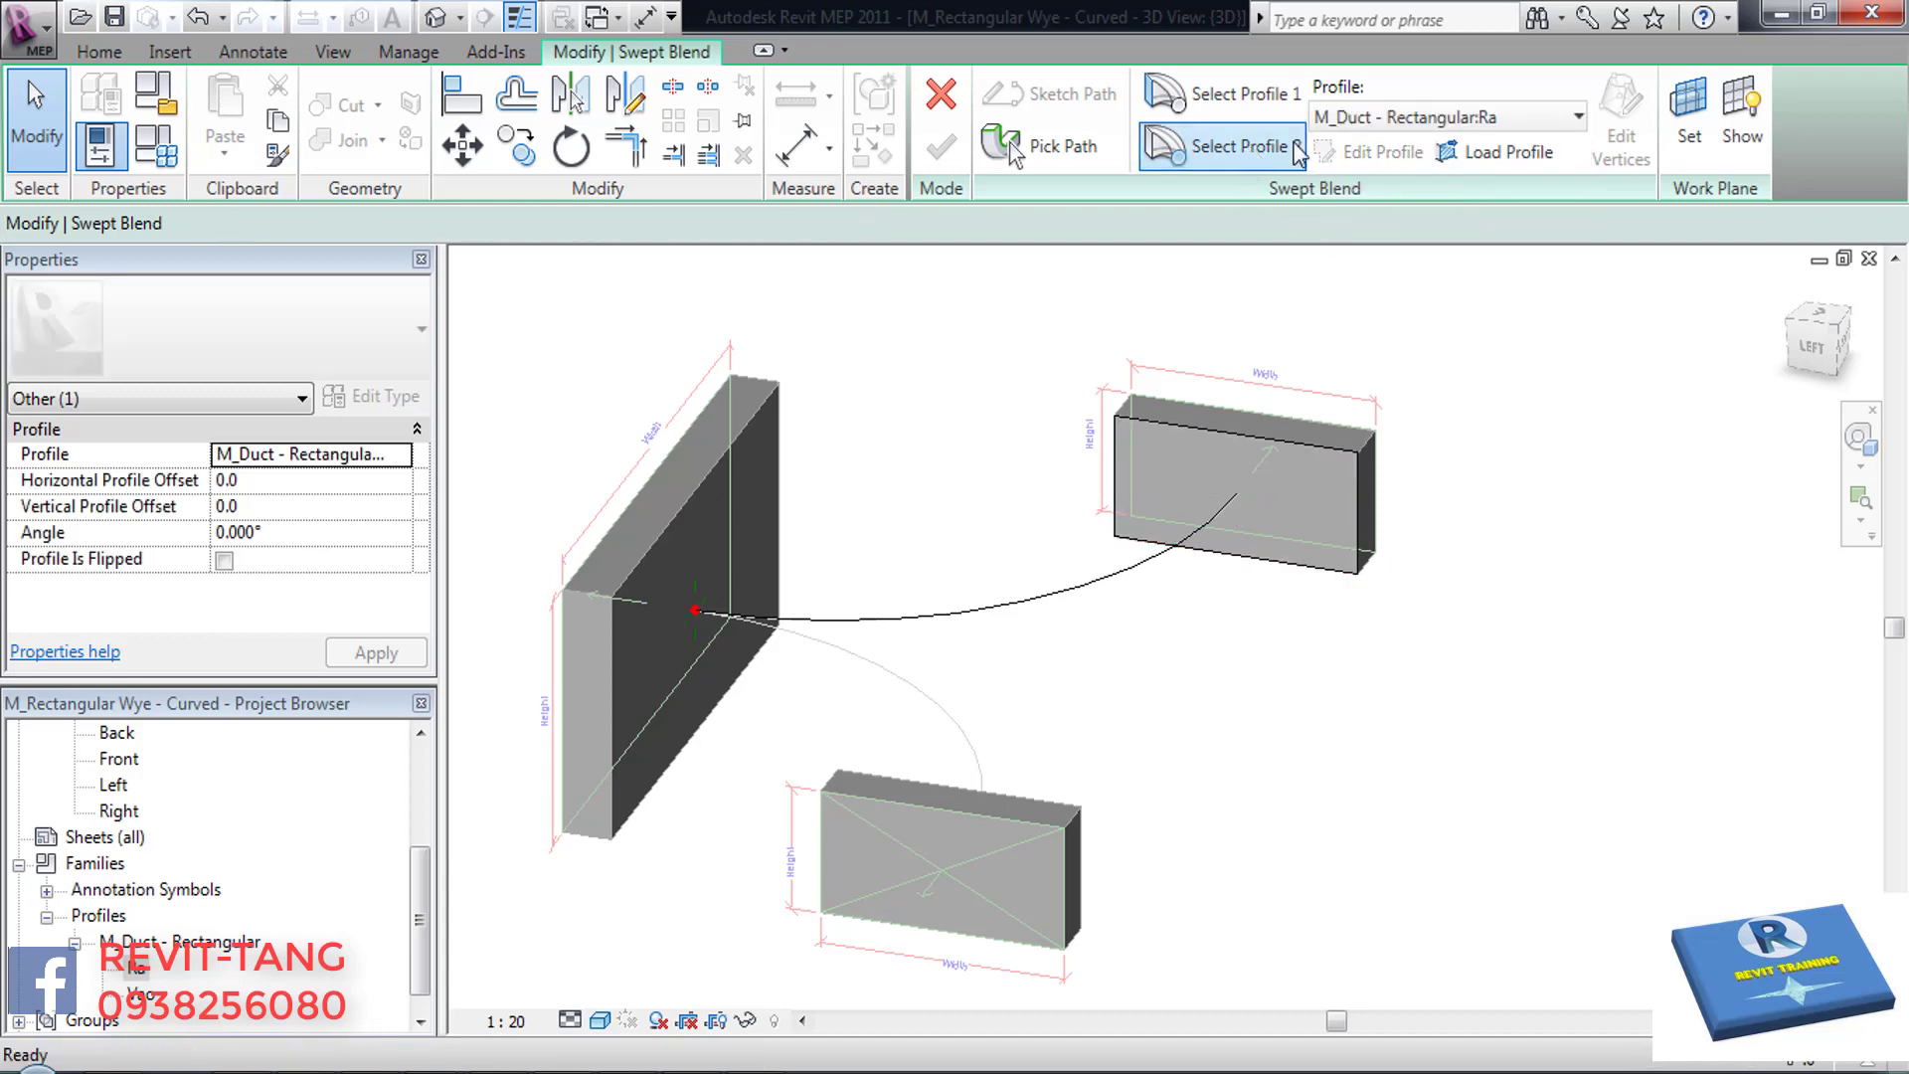
left_click(1402, 117)
left_click(1399, 207)
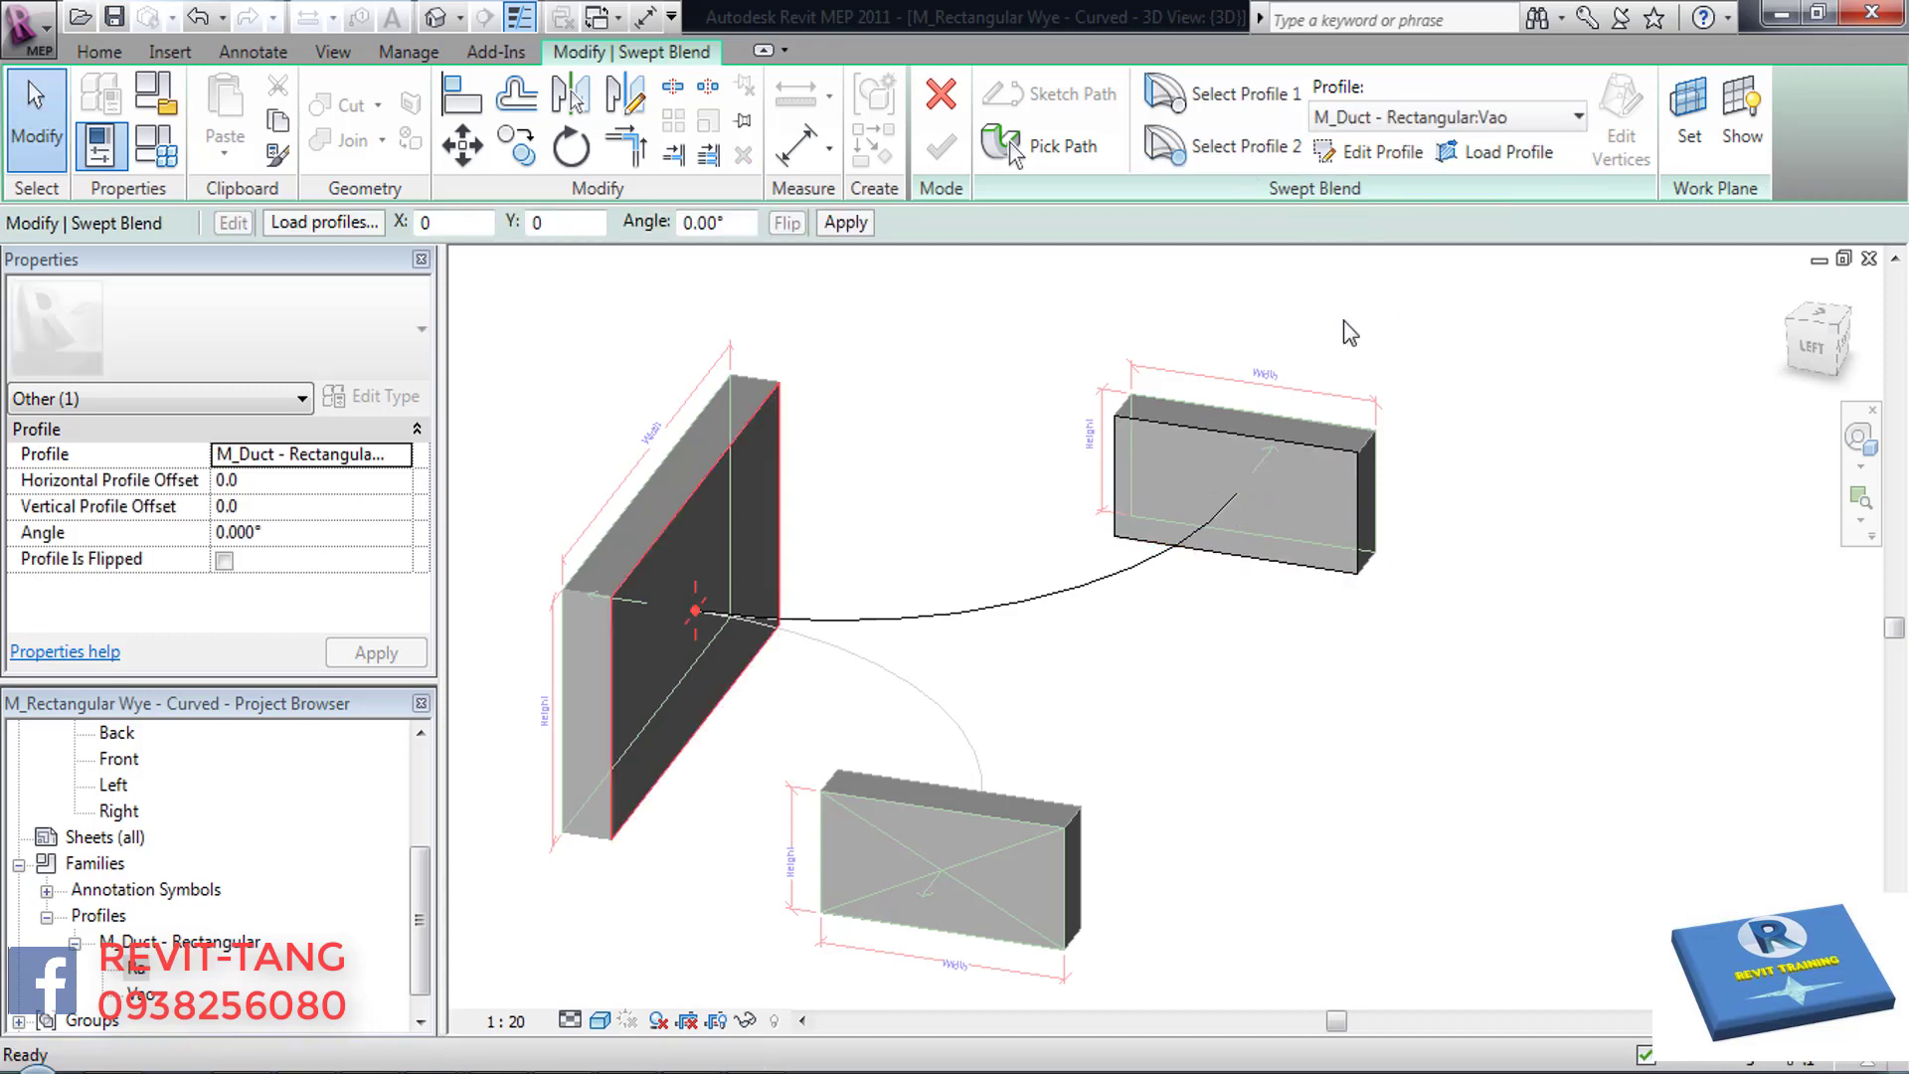
mouse_move(1345, 320)
middle_mouse_down("shift")
mouse_move(1037, 537)
mouse_move(751, 487)
middle_mouse_up("shift")
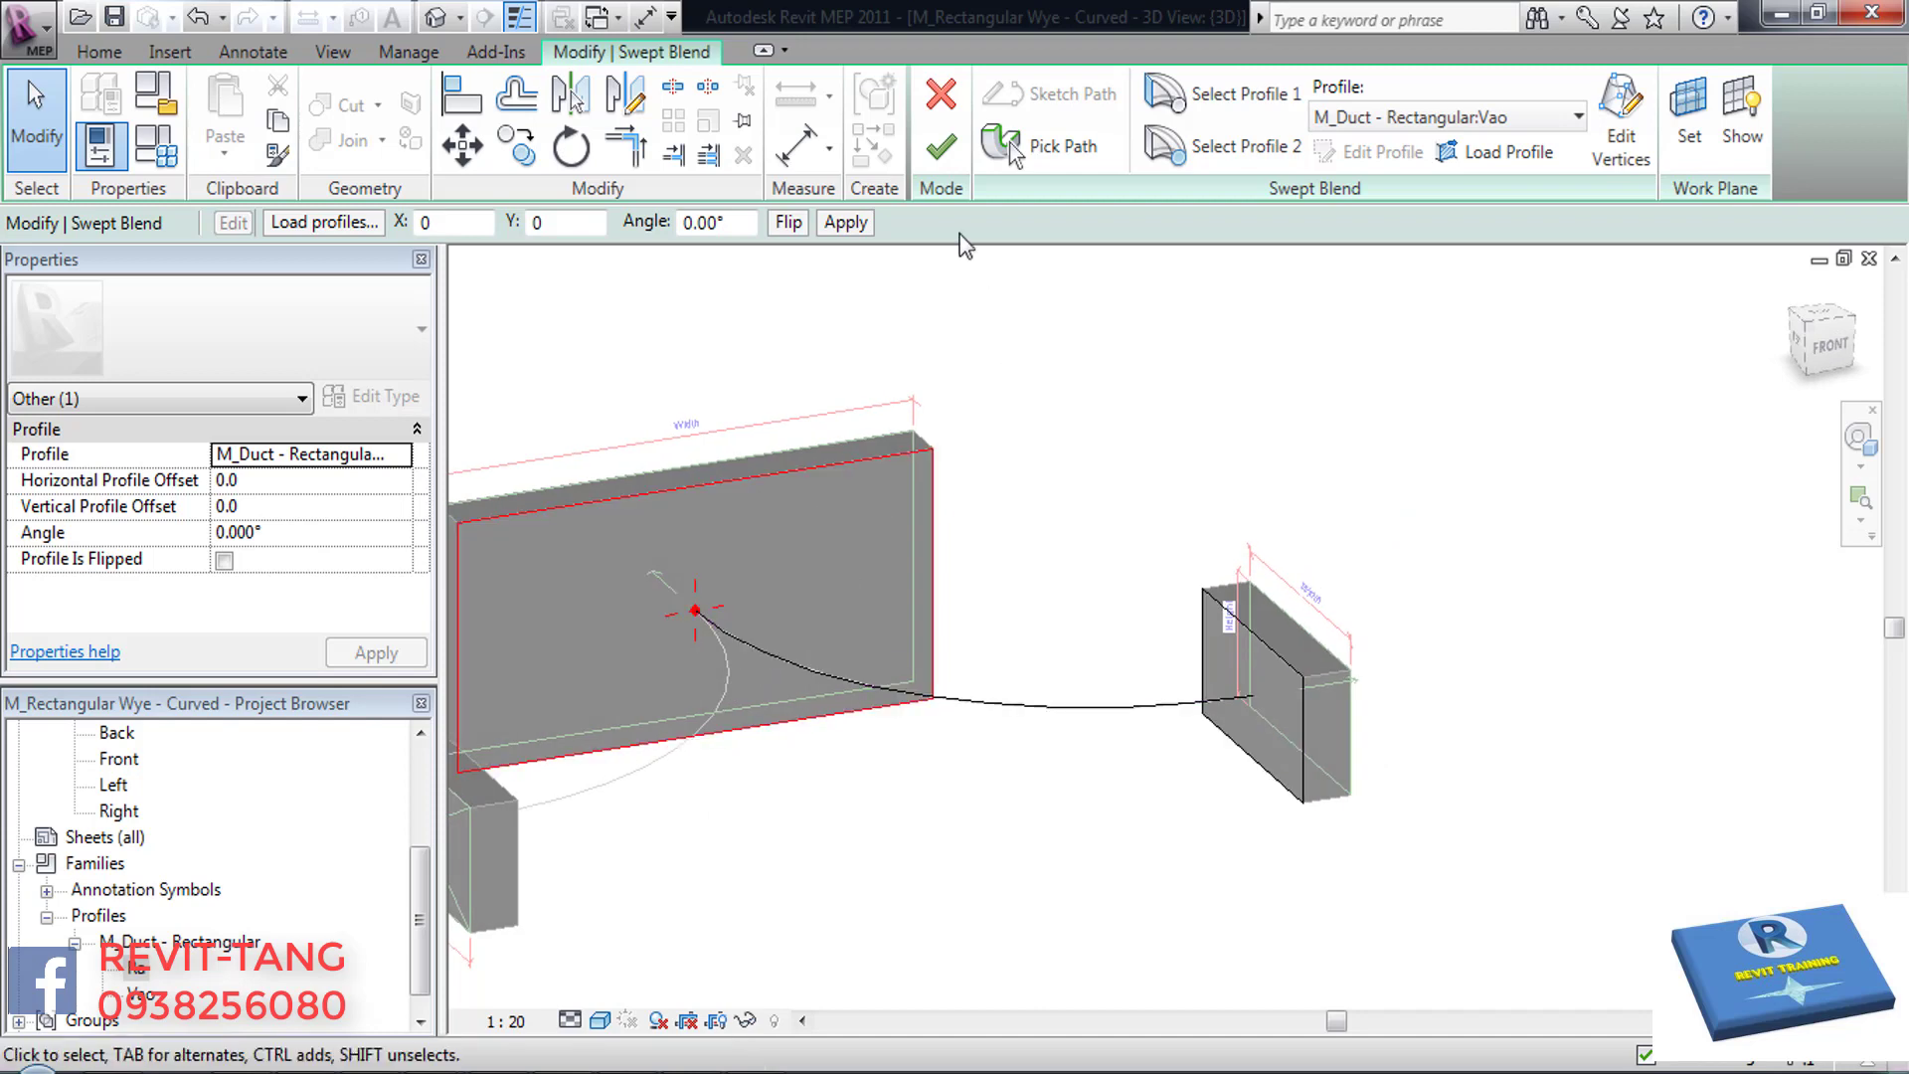
left_click(941, 149)
left_click(1151, 426)
mouse_move(1151, 426)
middle_mouse_down("shift")
mouse_move(1181, 534)
mouse_move(1167, 481)
middle_mouse_up("shift")
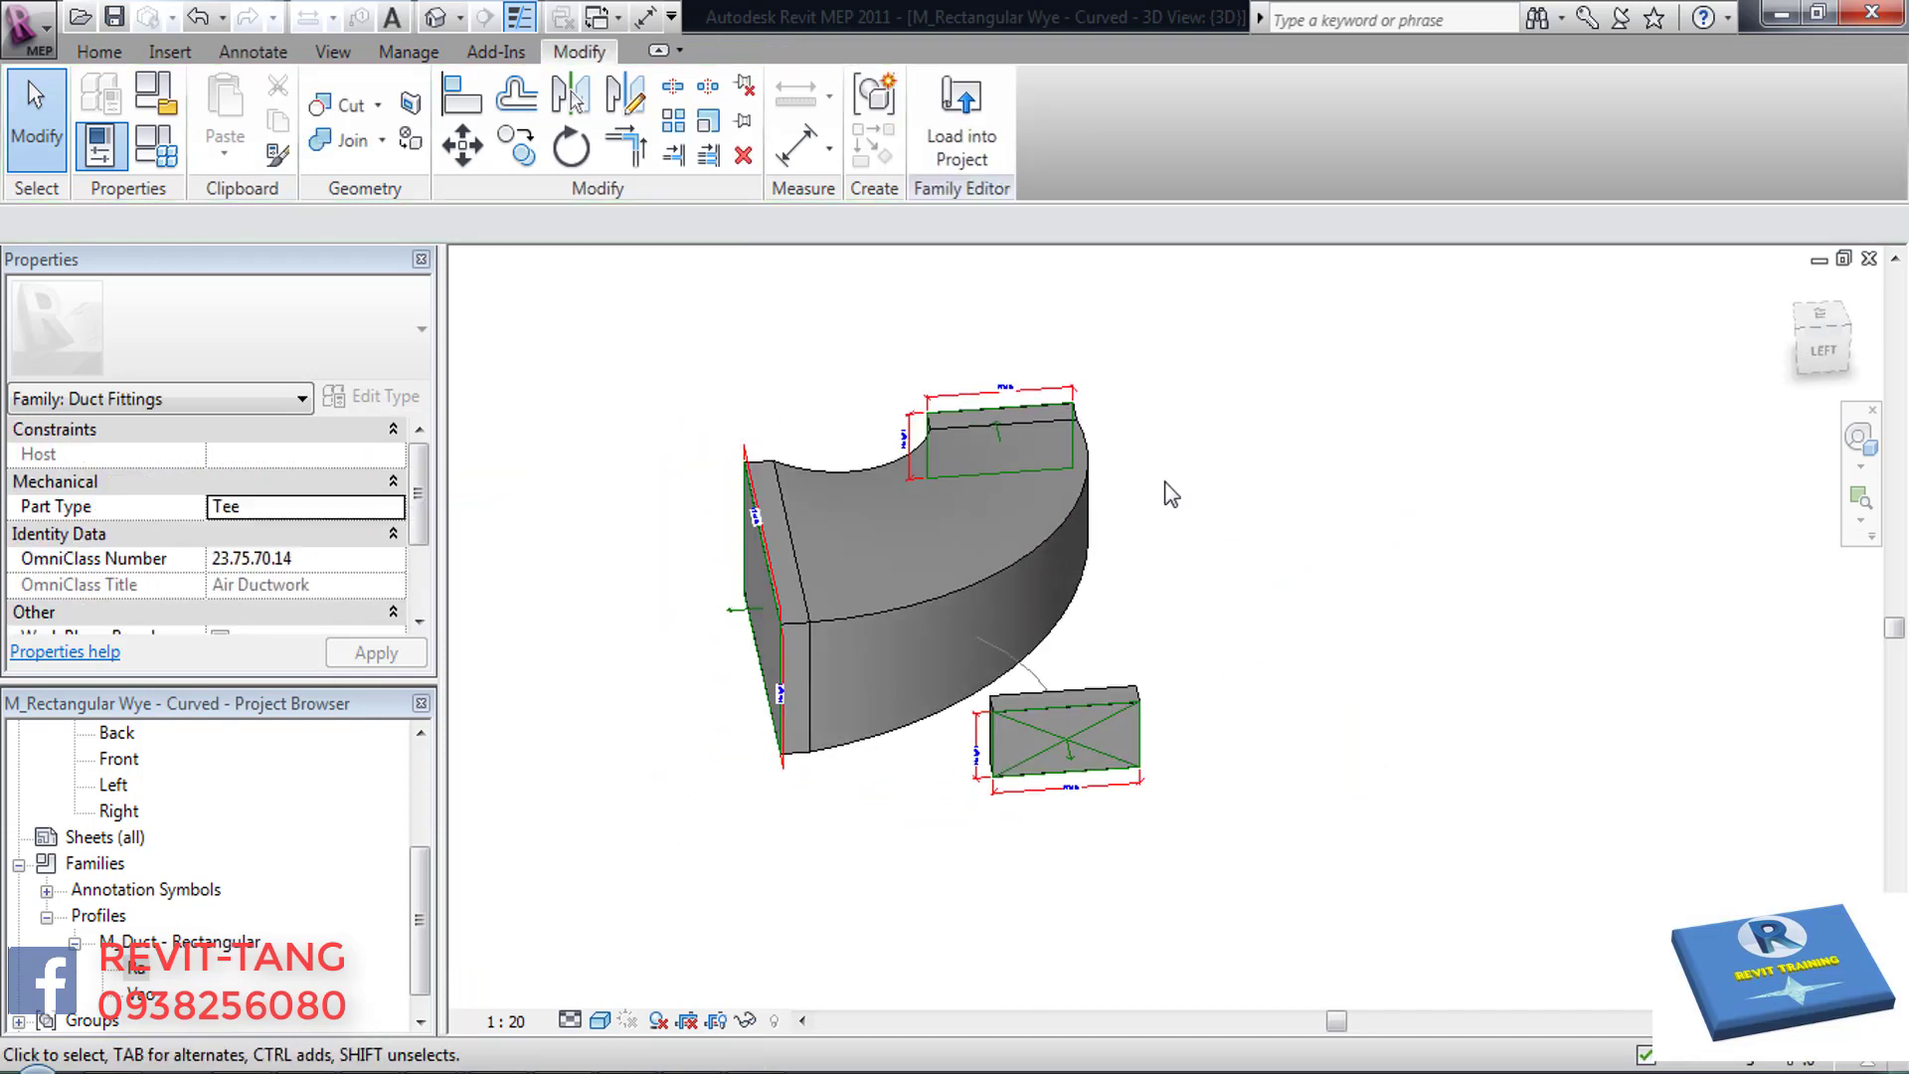
- Start a second swept blend using the other curved edge as its path
left_click(102, 52)
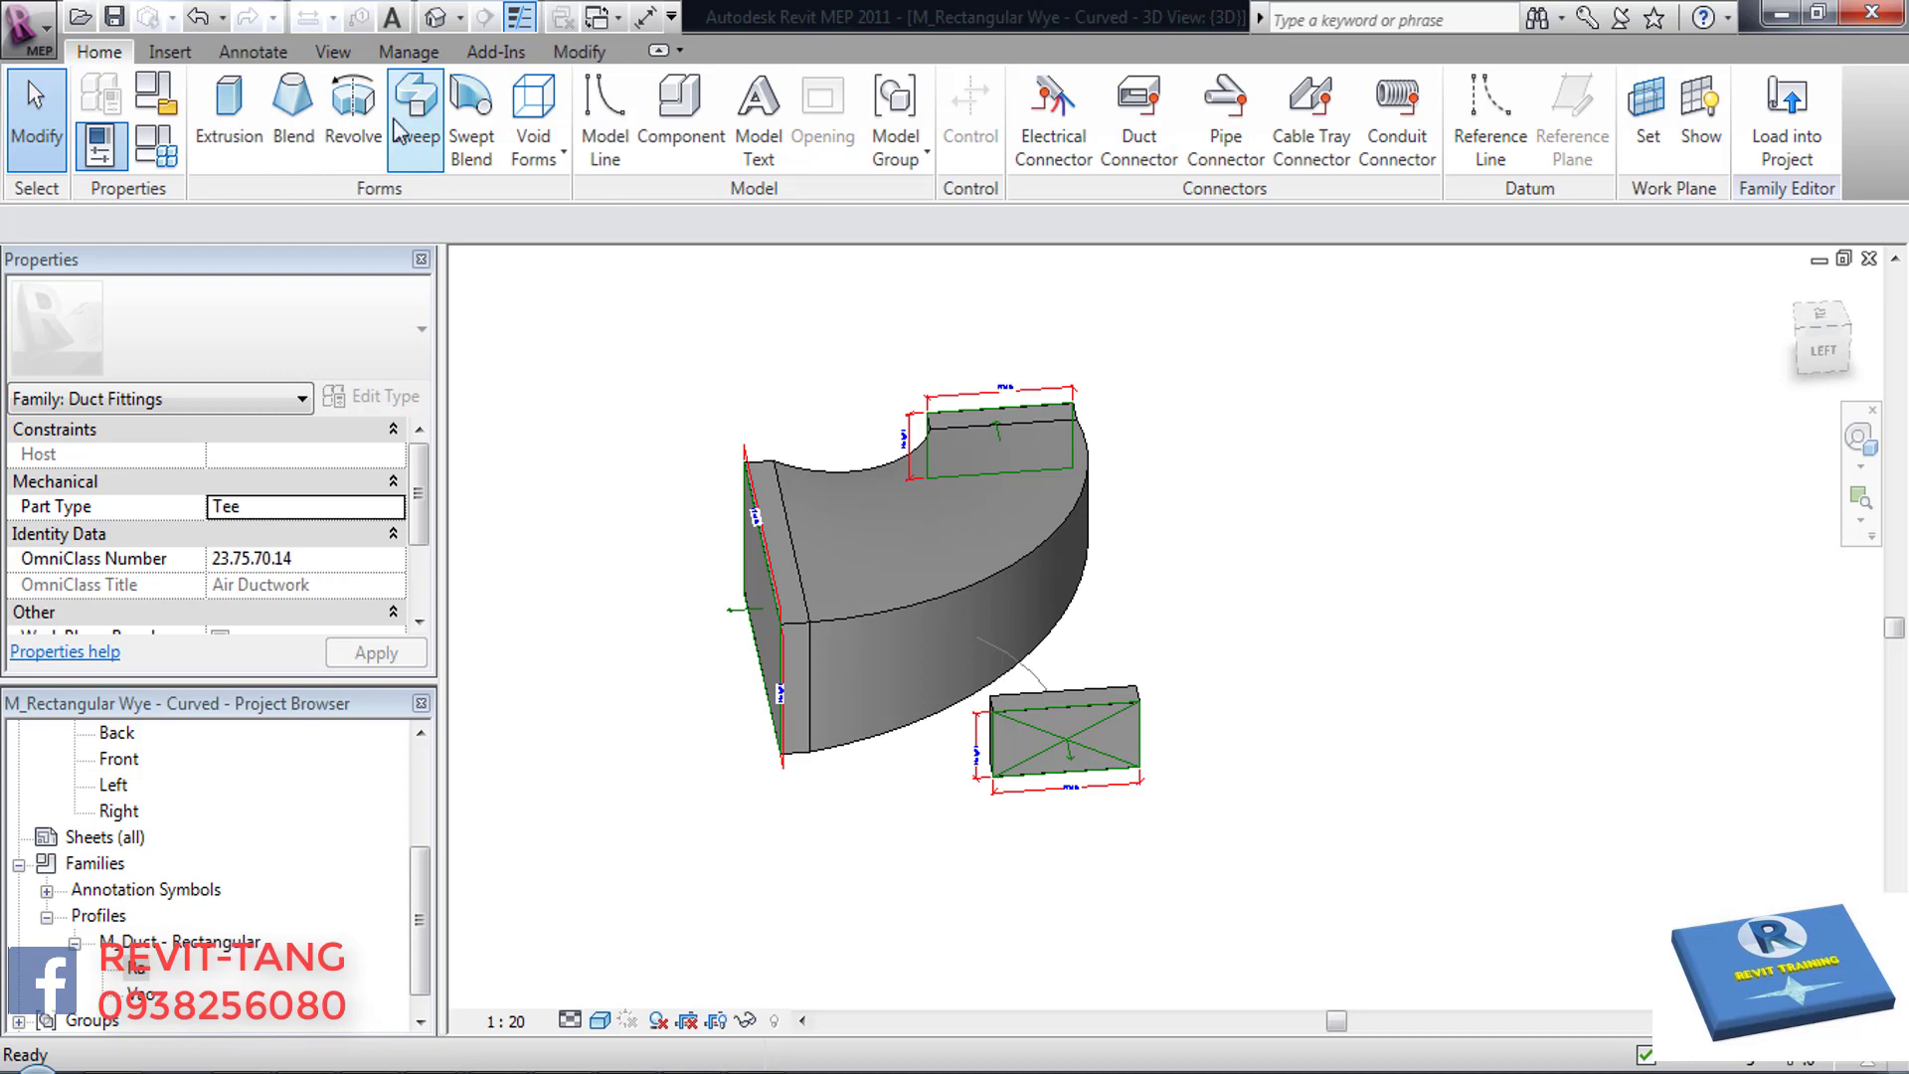
left_click(471, 134)
left_click(1044, 147)
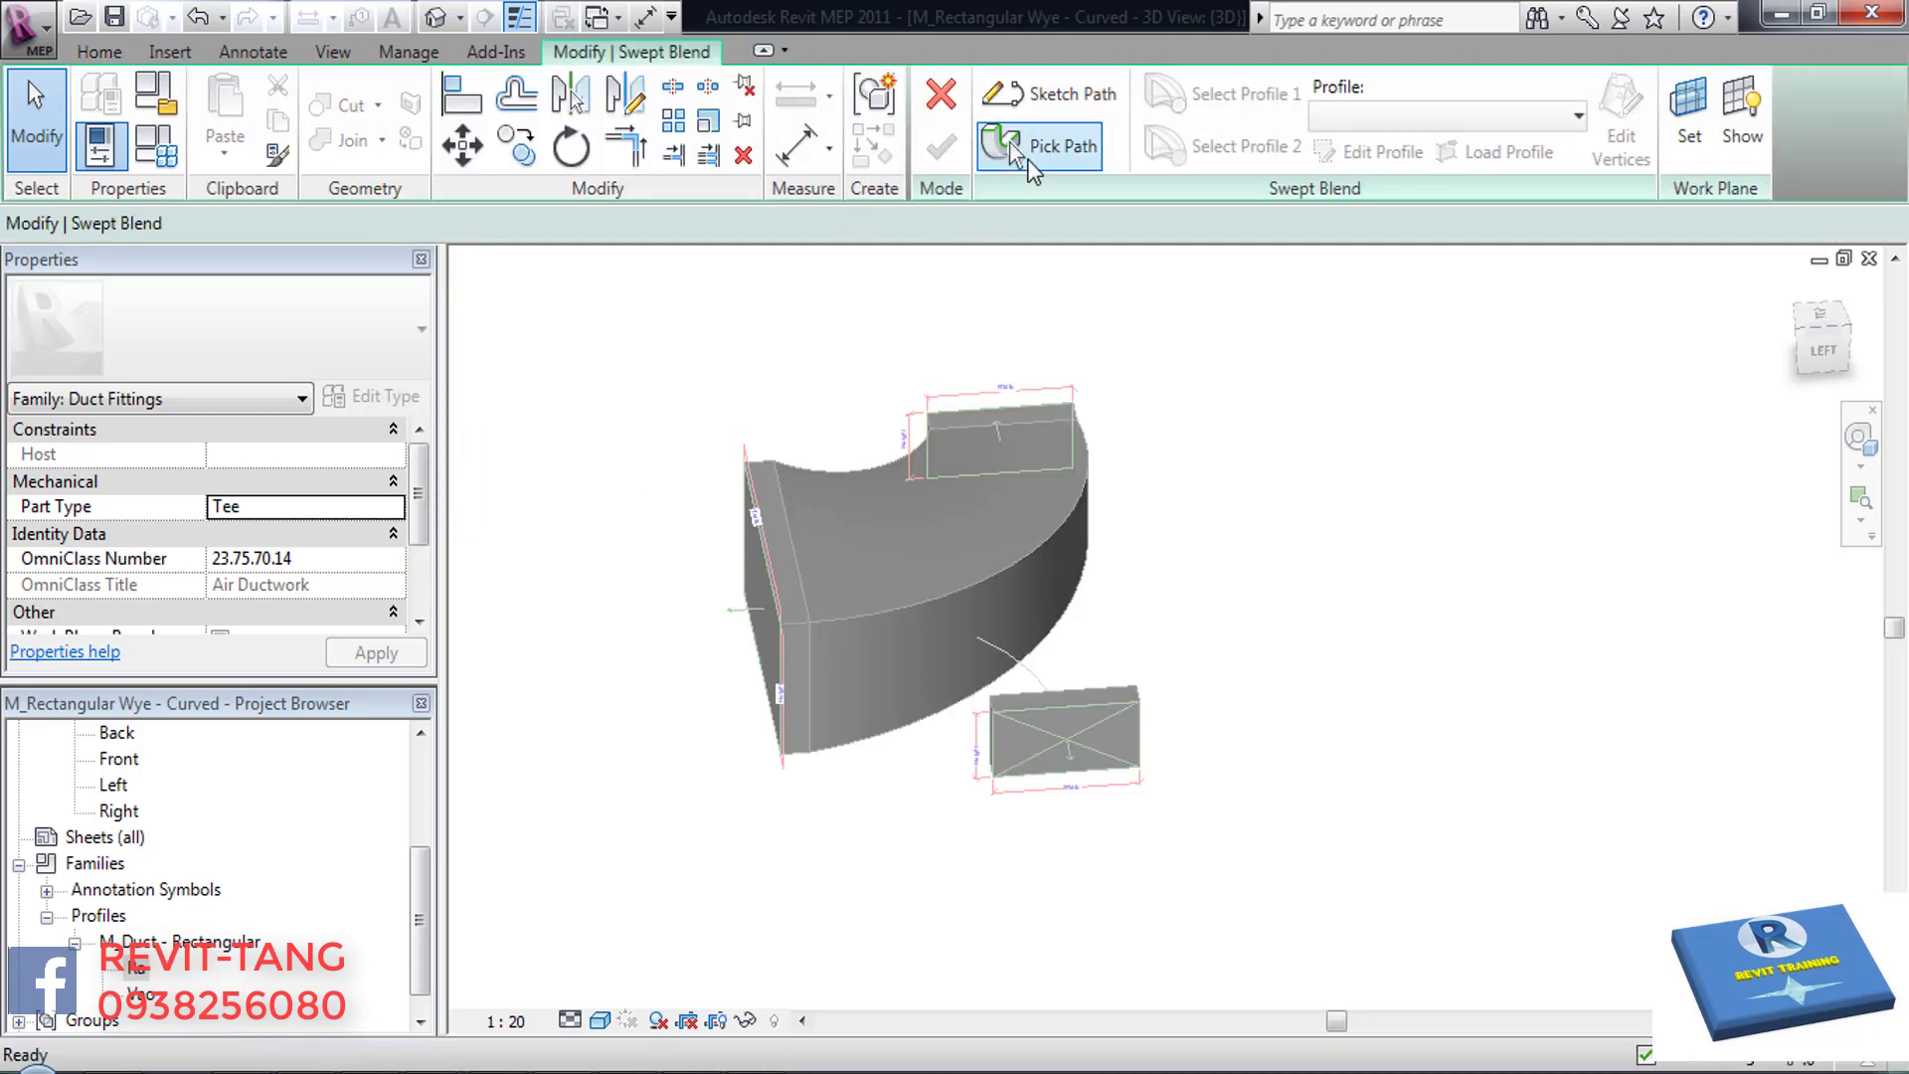
left_click(1005, 642)
left_click(941, 147)
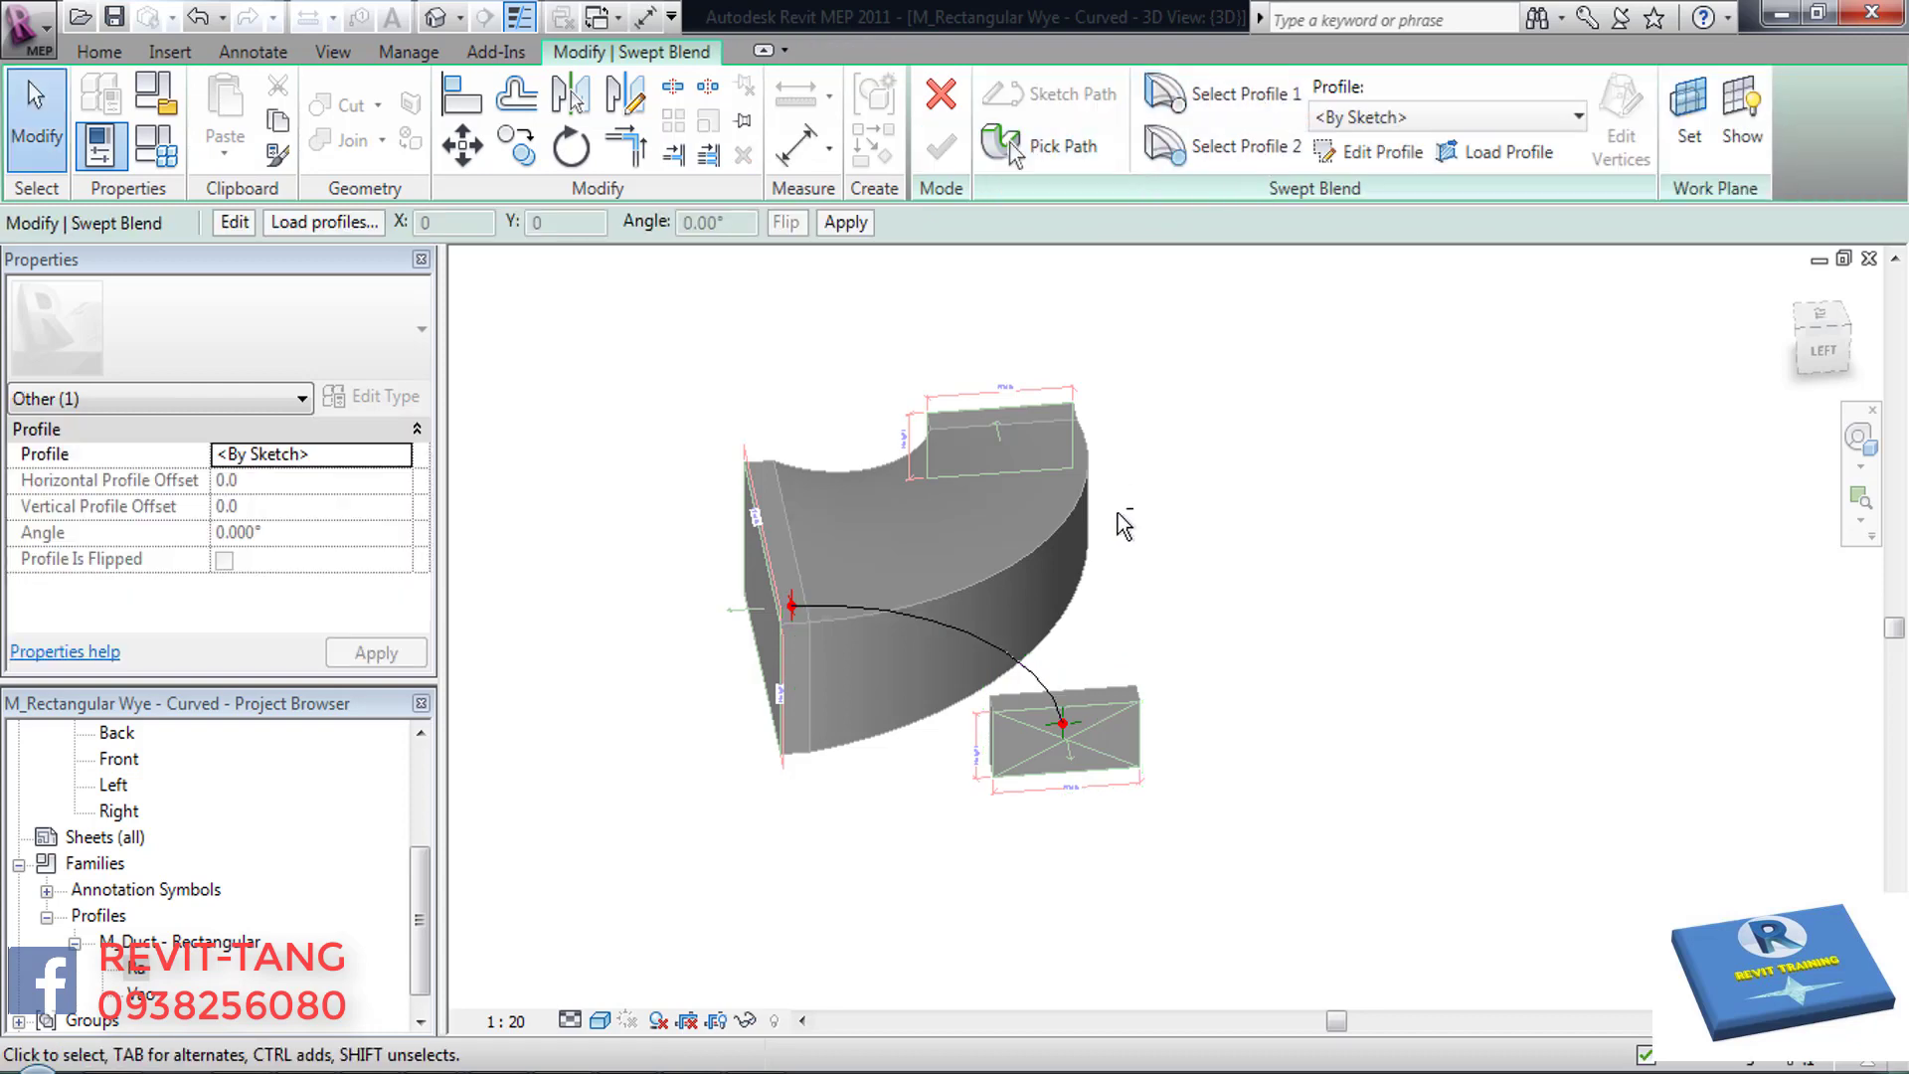
- Give the large end the Vao profile and the branch end Ra, then finish the blend
middle_click_drag(1121, 520, 886, 477, "shift")
scroll(766, 607, "up", 1)
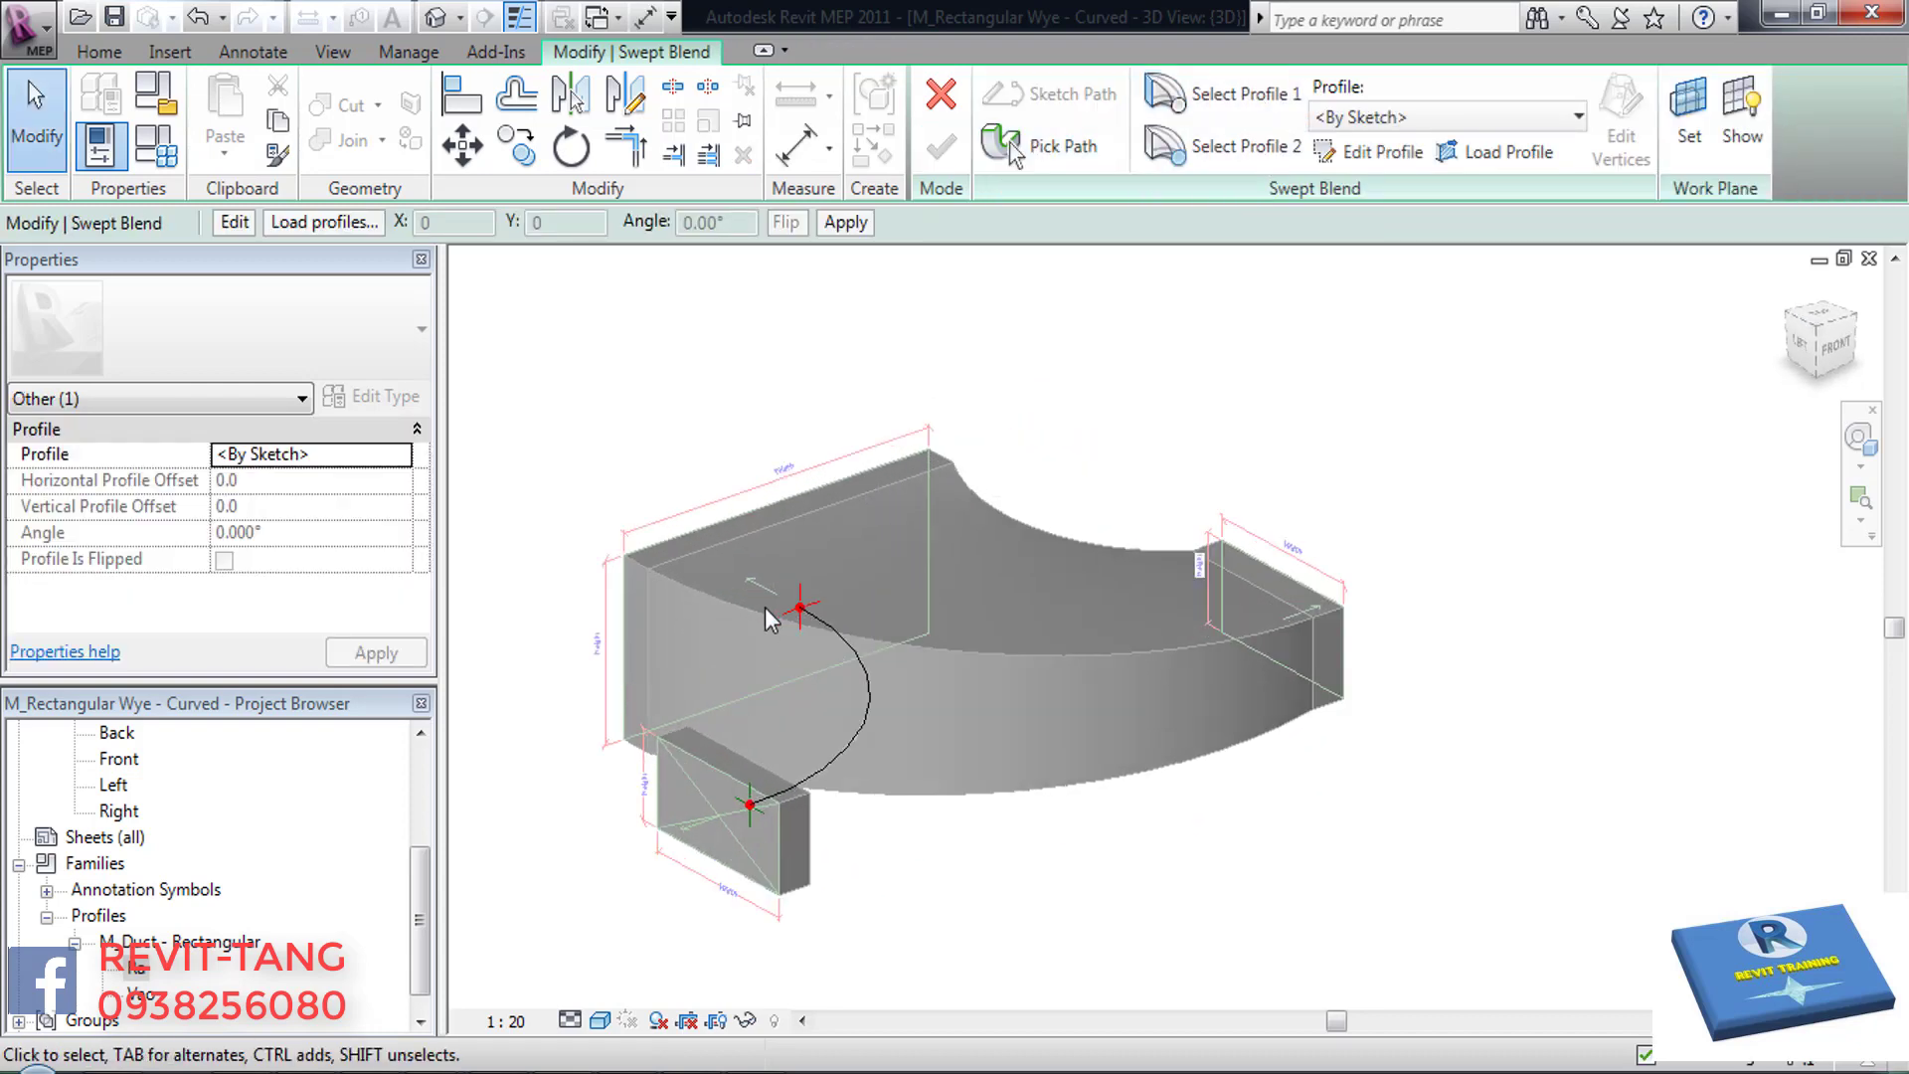
scroll(765, 607, "up", 1)
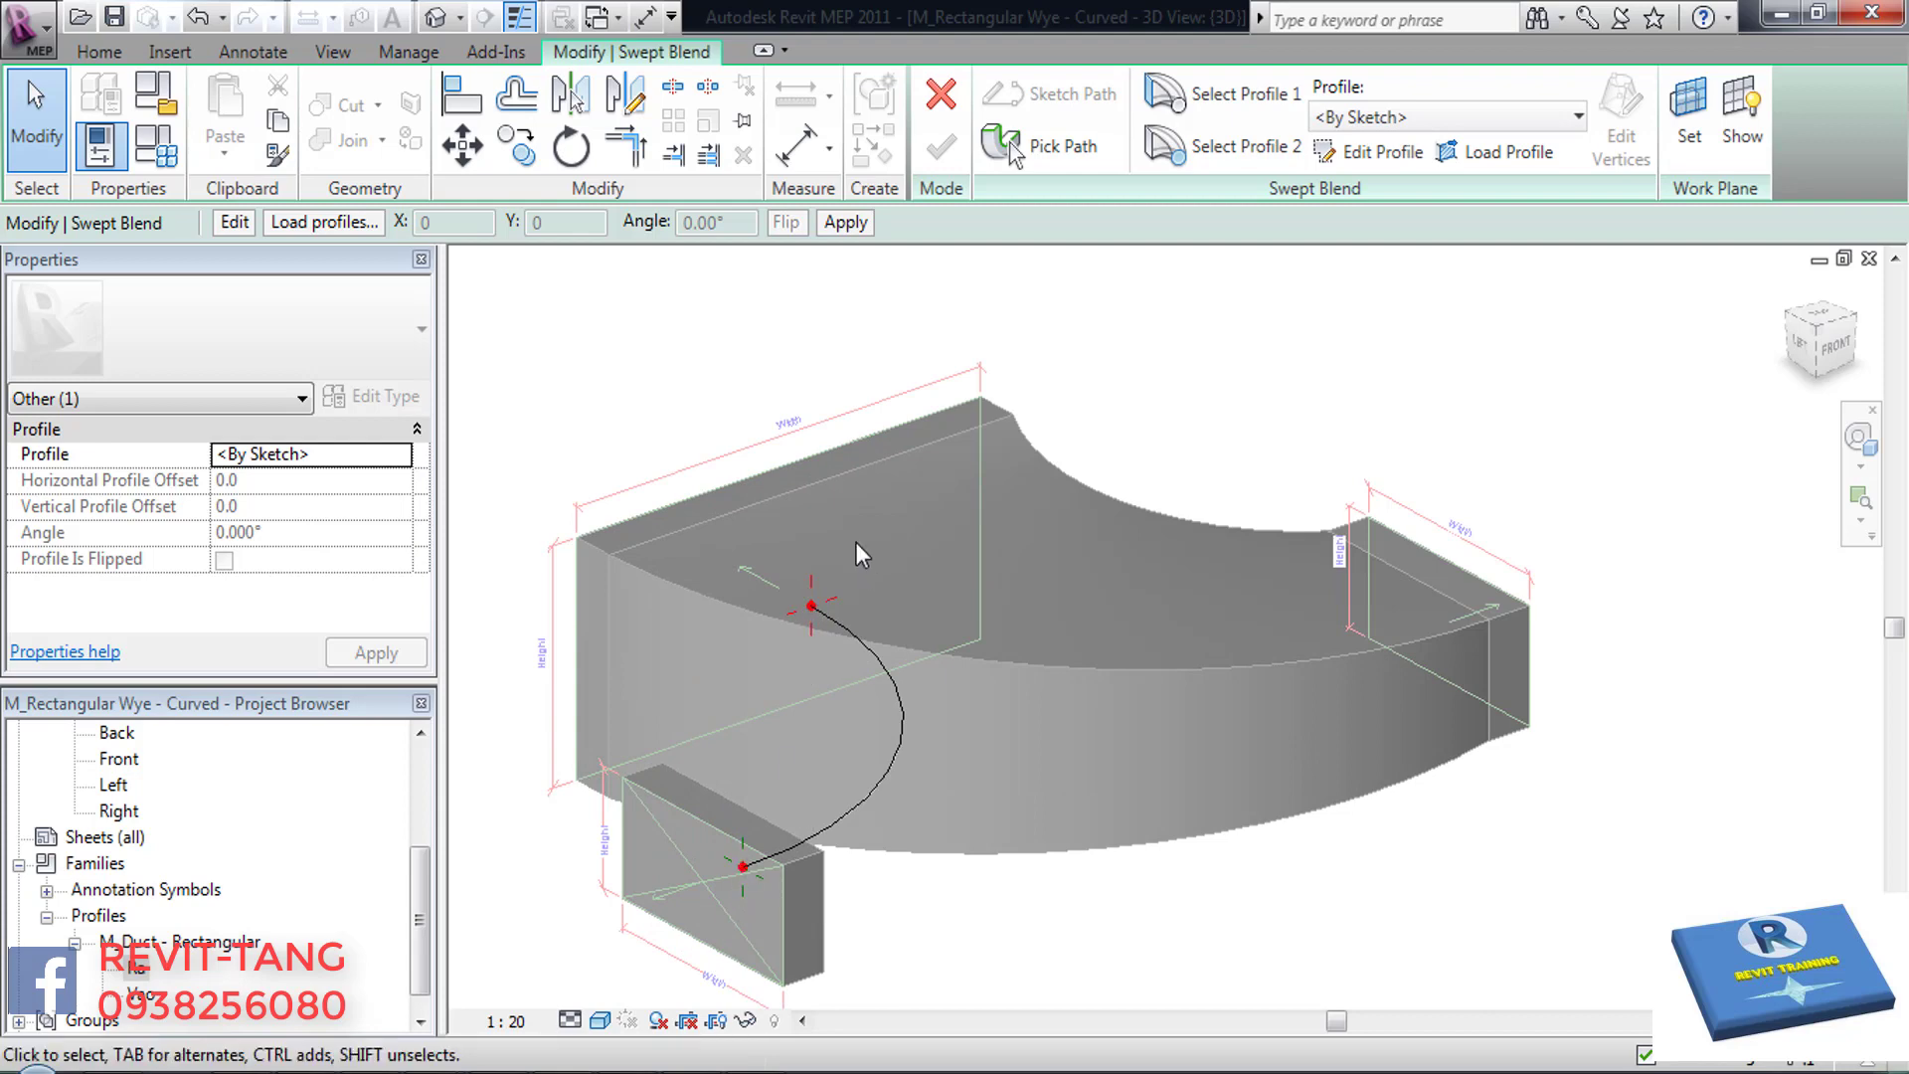
left_click(1385, 117)
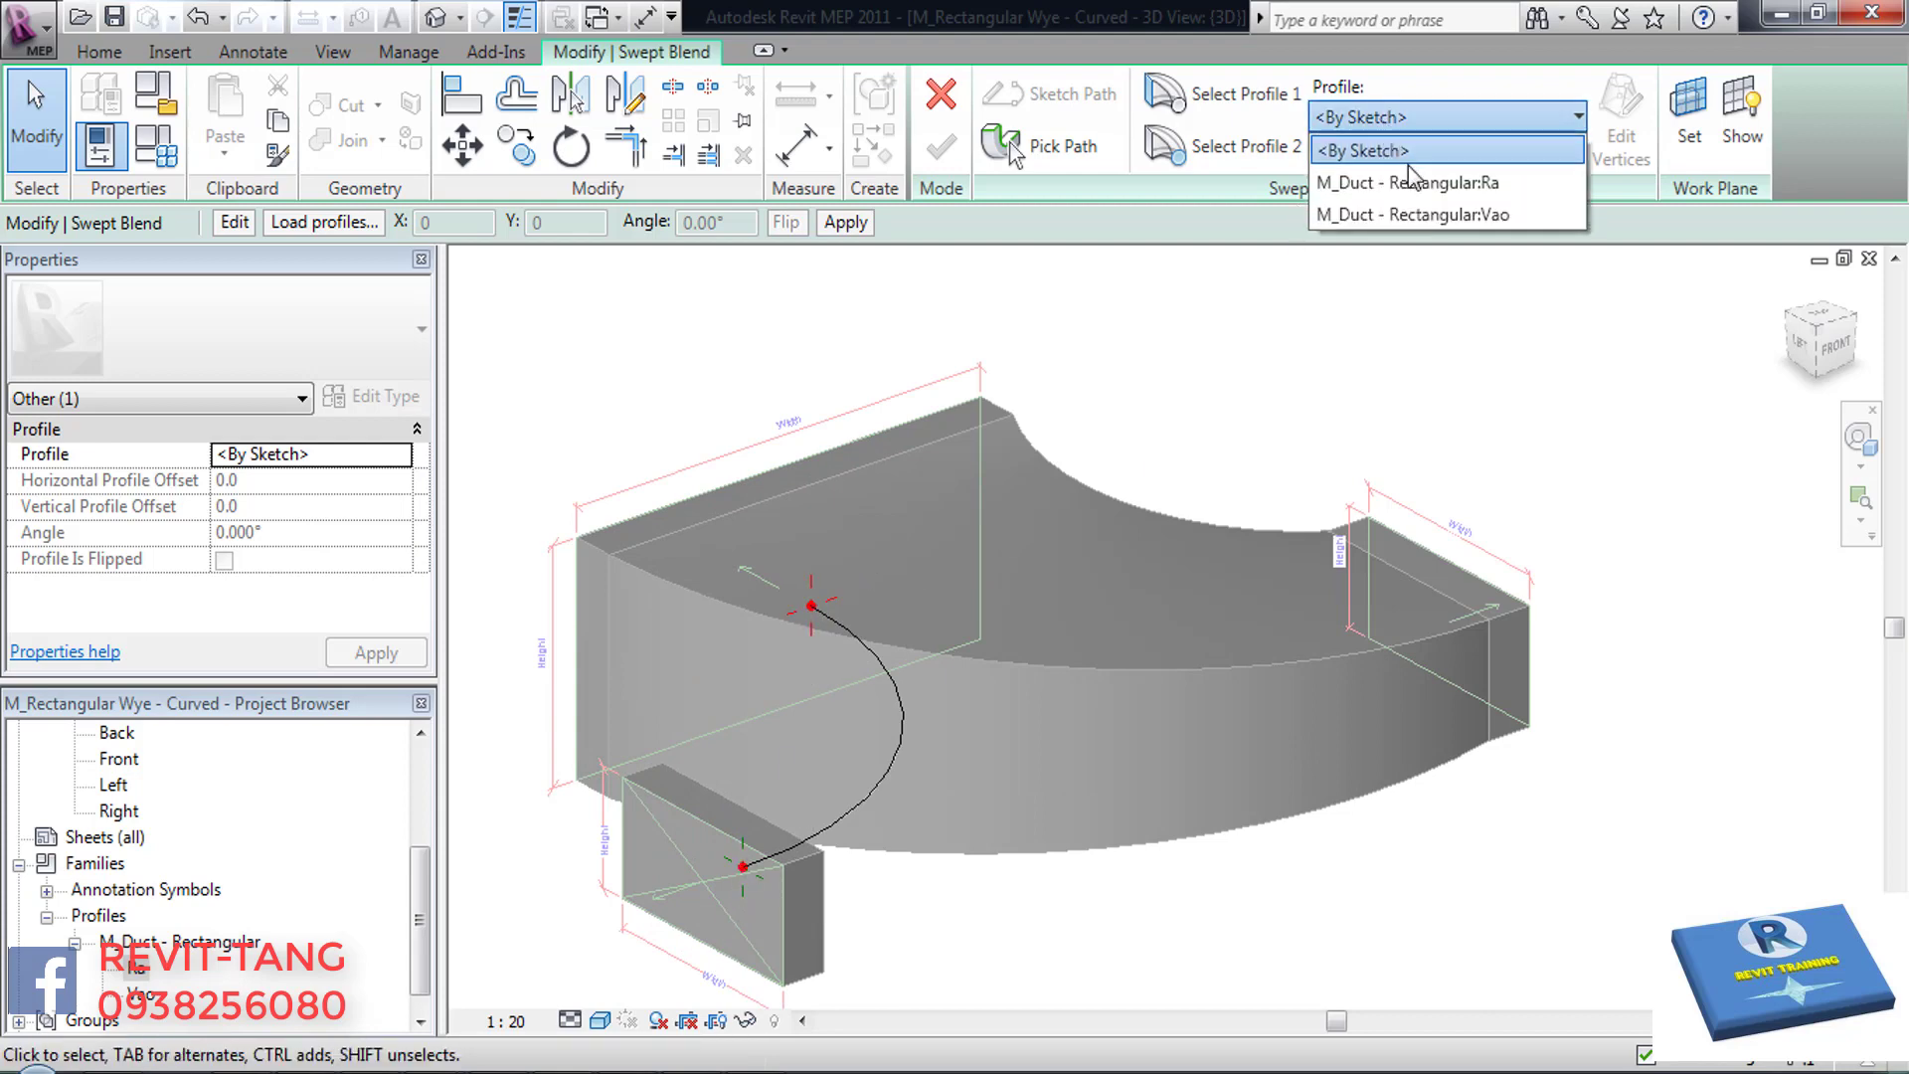
left_click(1420, 205)
key("ctrl+z")
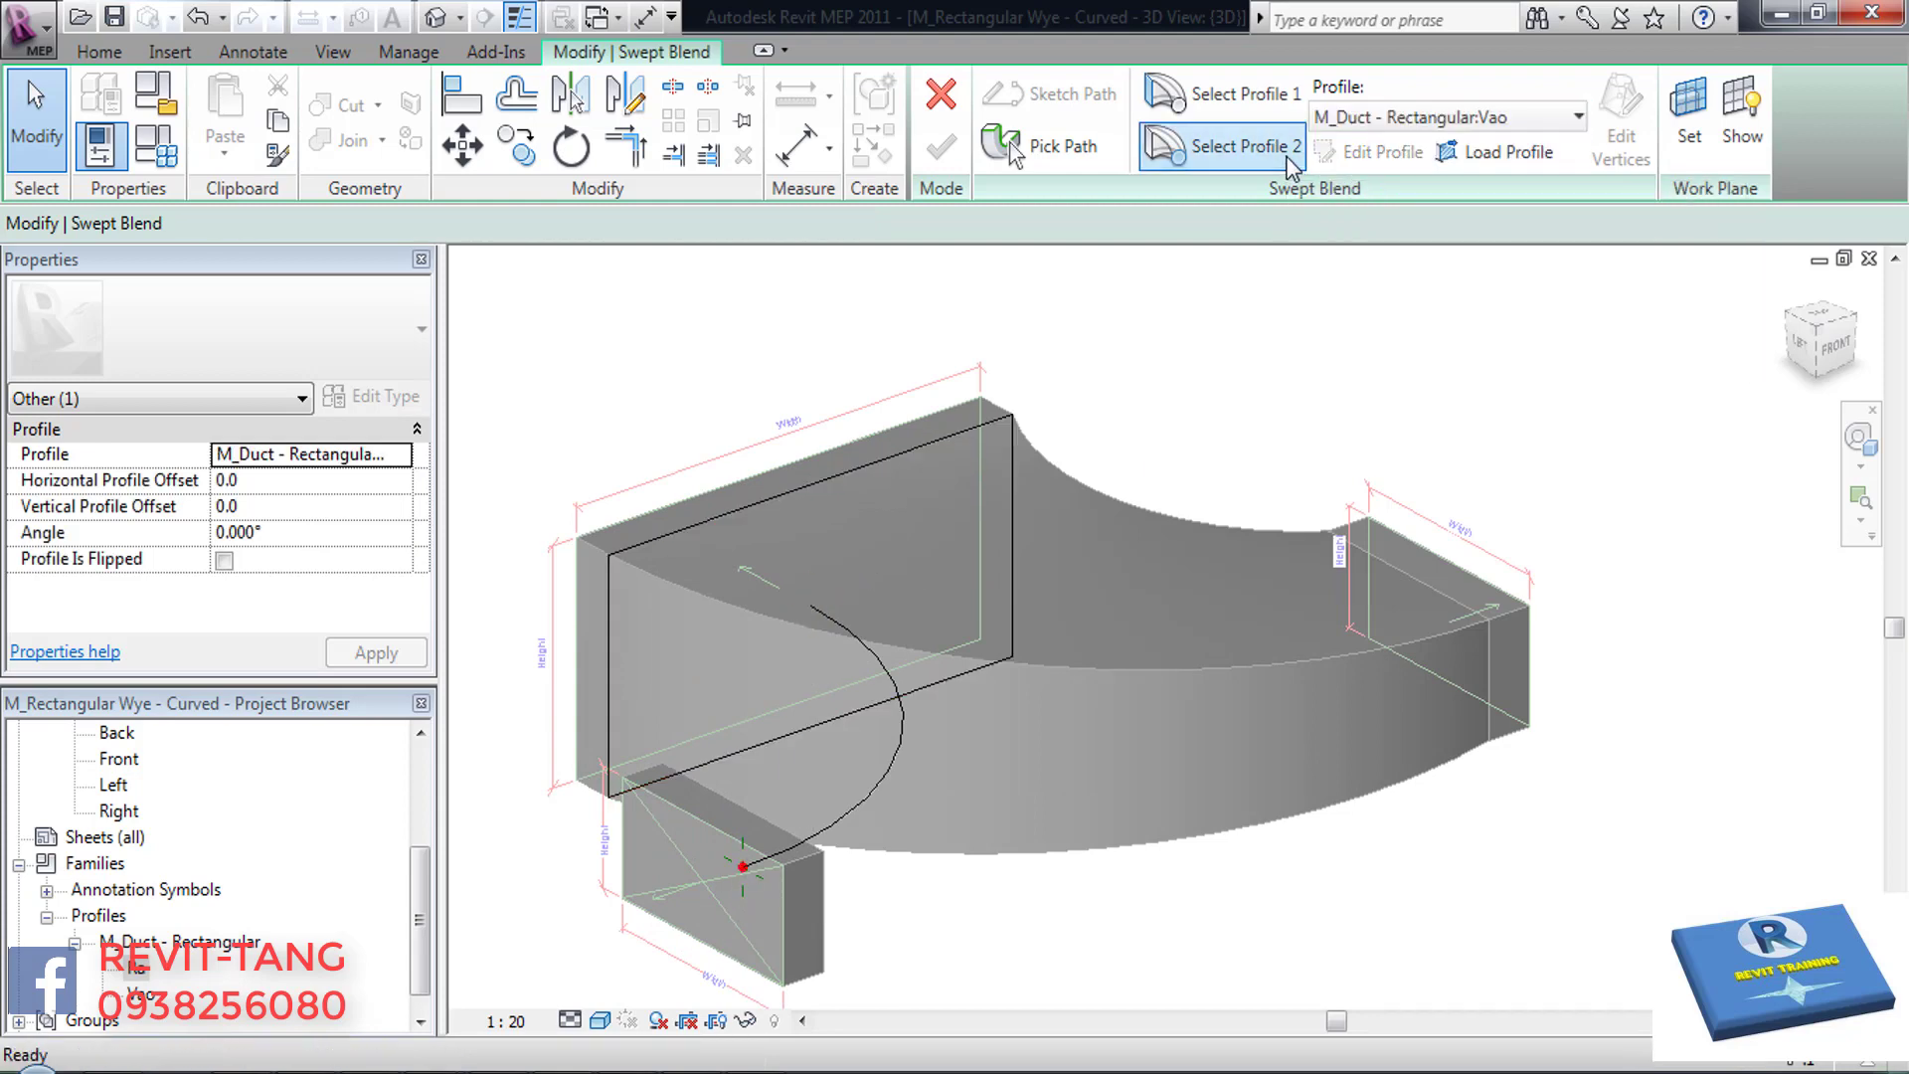
left_click(1424, 119)
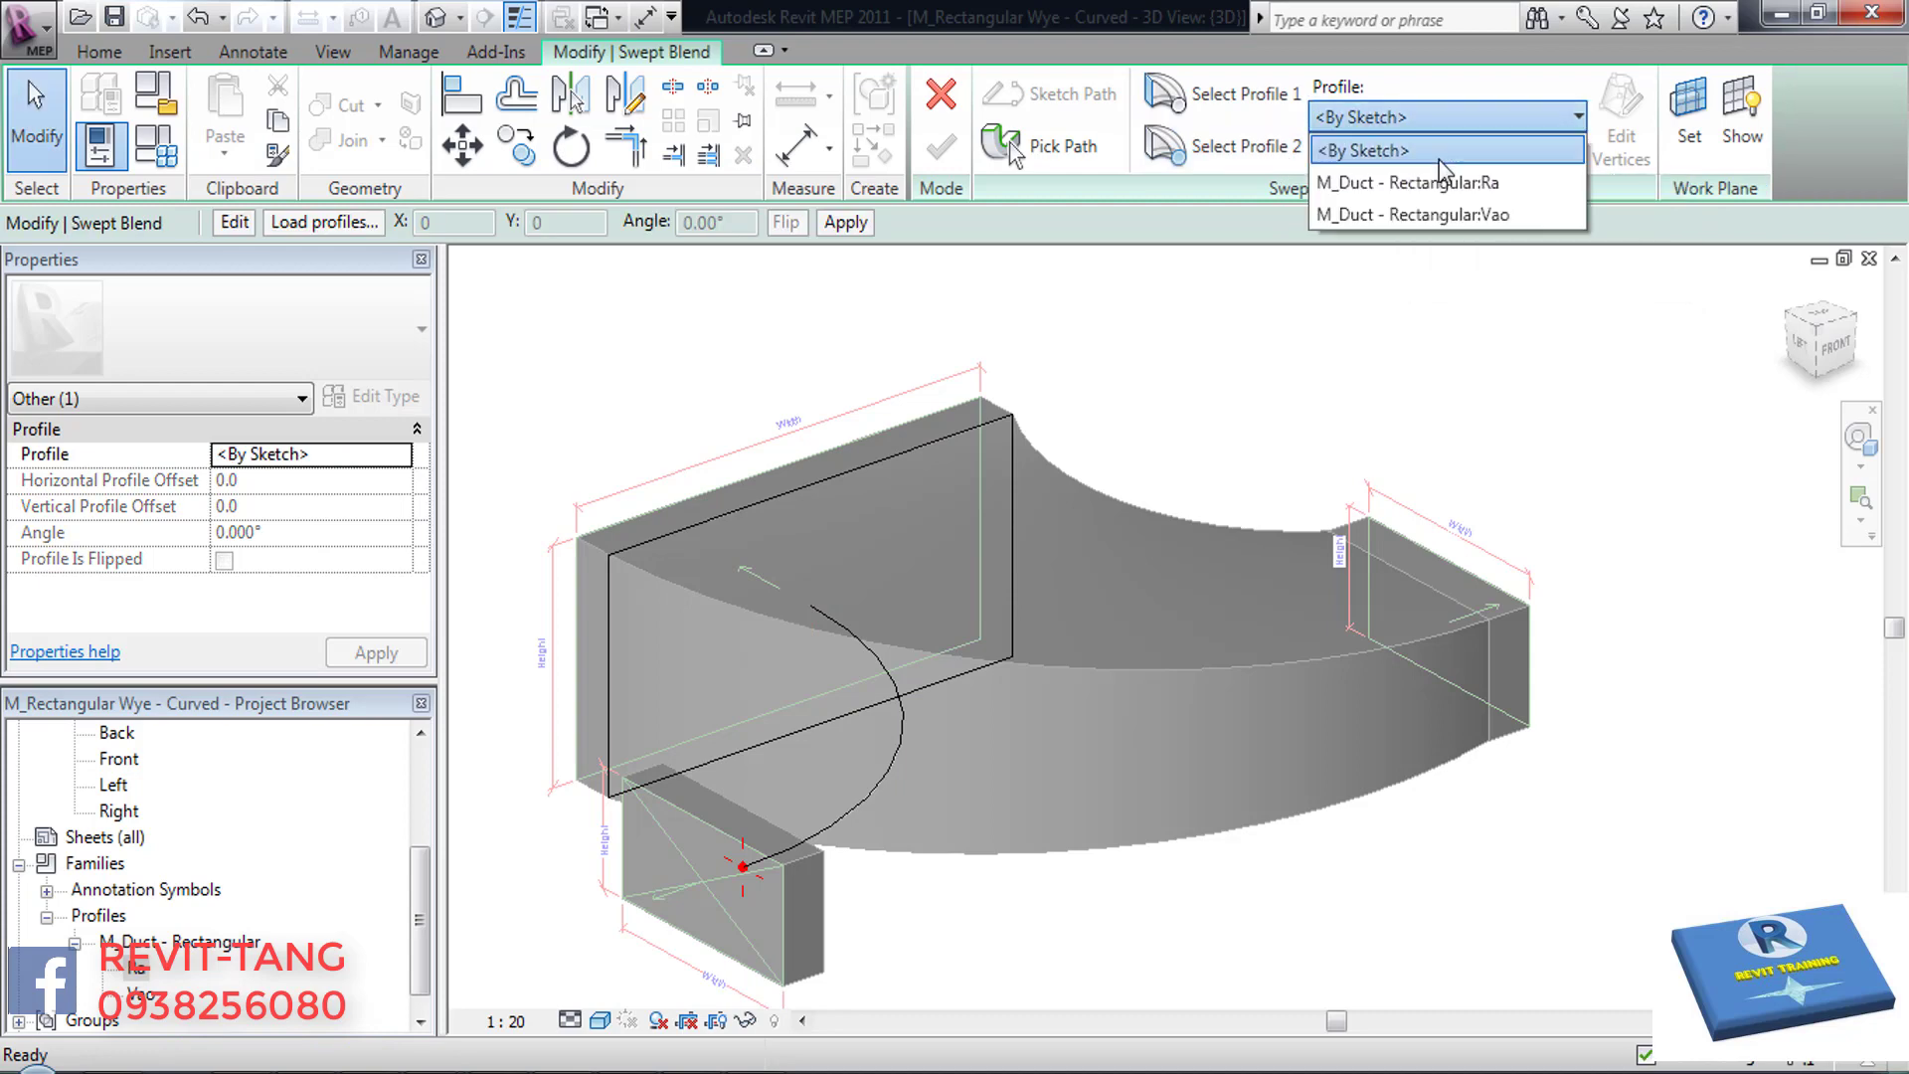
left_click(1450, 181)
left_click(941, 150)
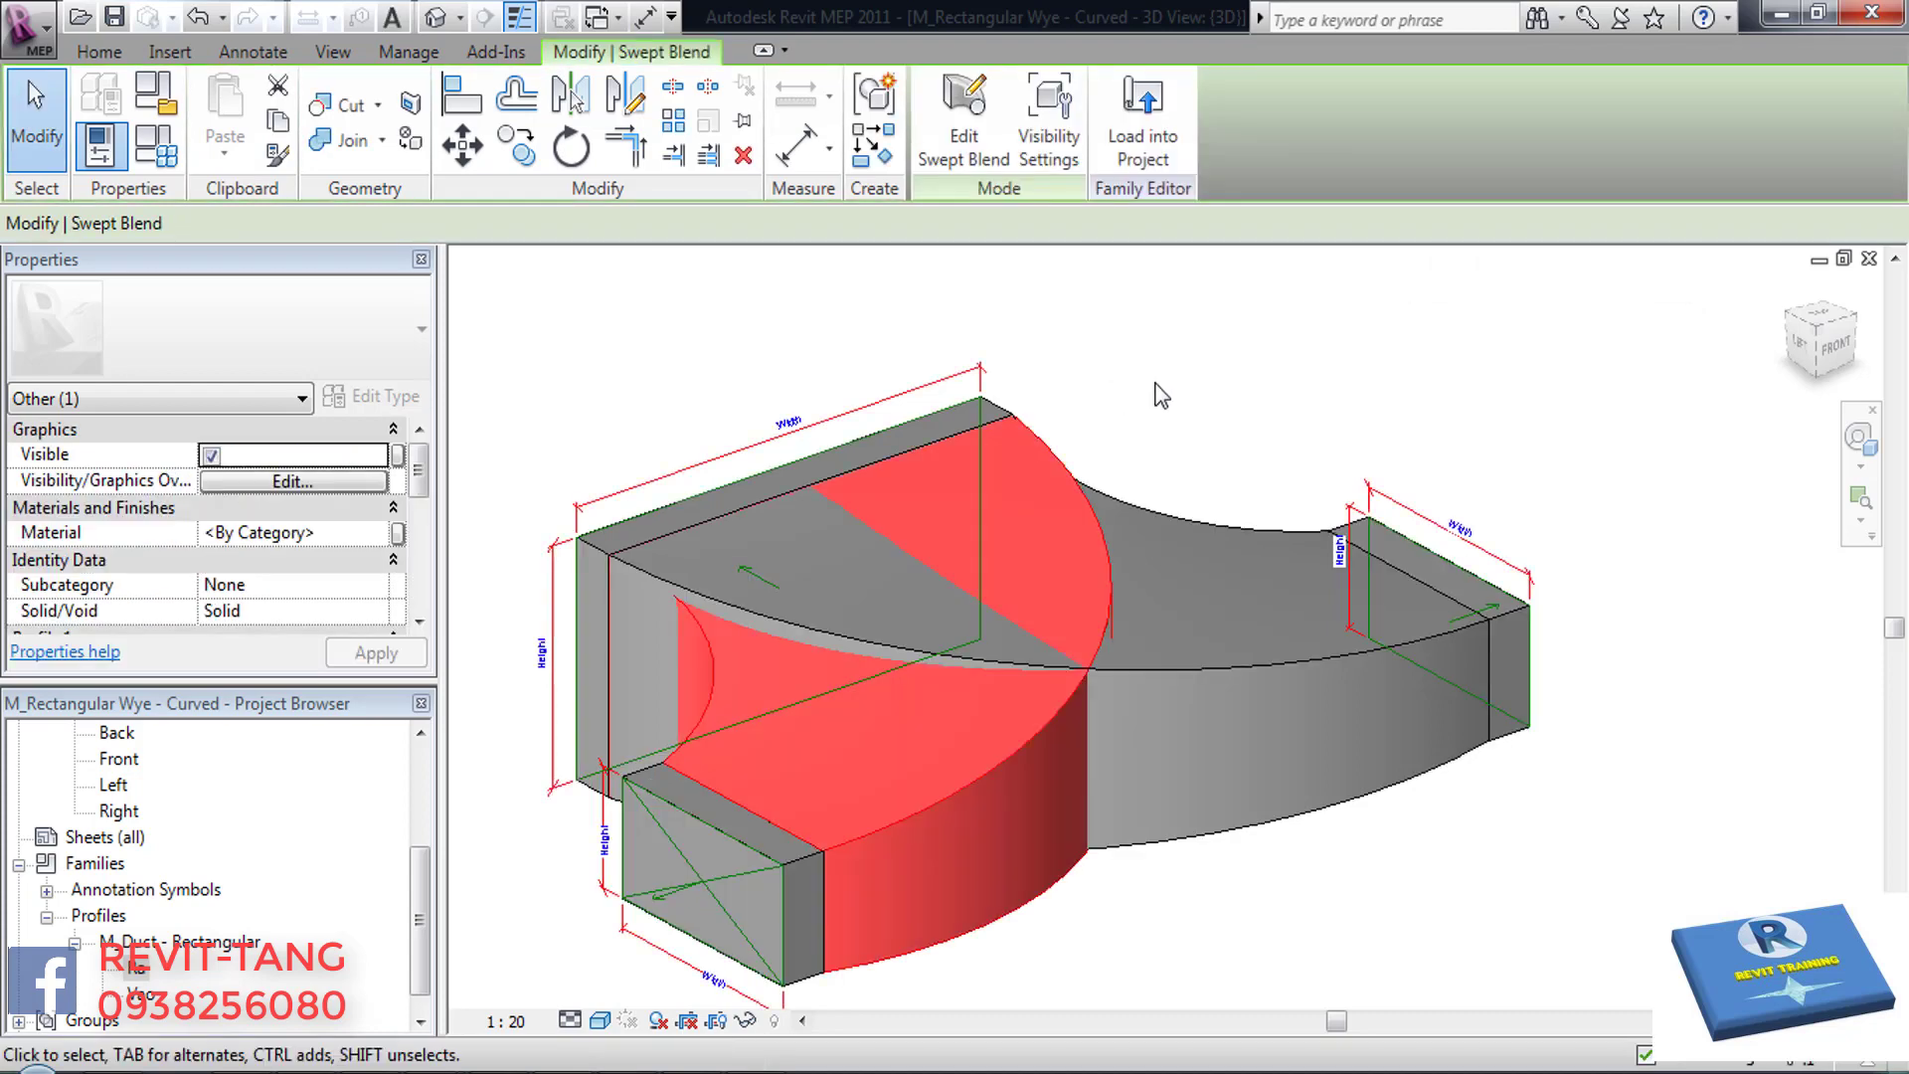
left_click(1154, 392)
scroll(1155, 392, "down", 2)
- Join the two curved swept blends and overlapping solids pair by pair with Join Geometry
scroll(1000, 567, "up", 3)
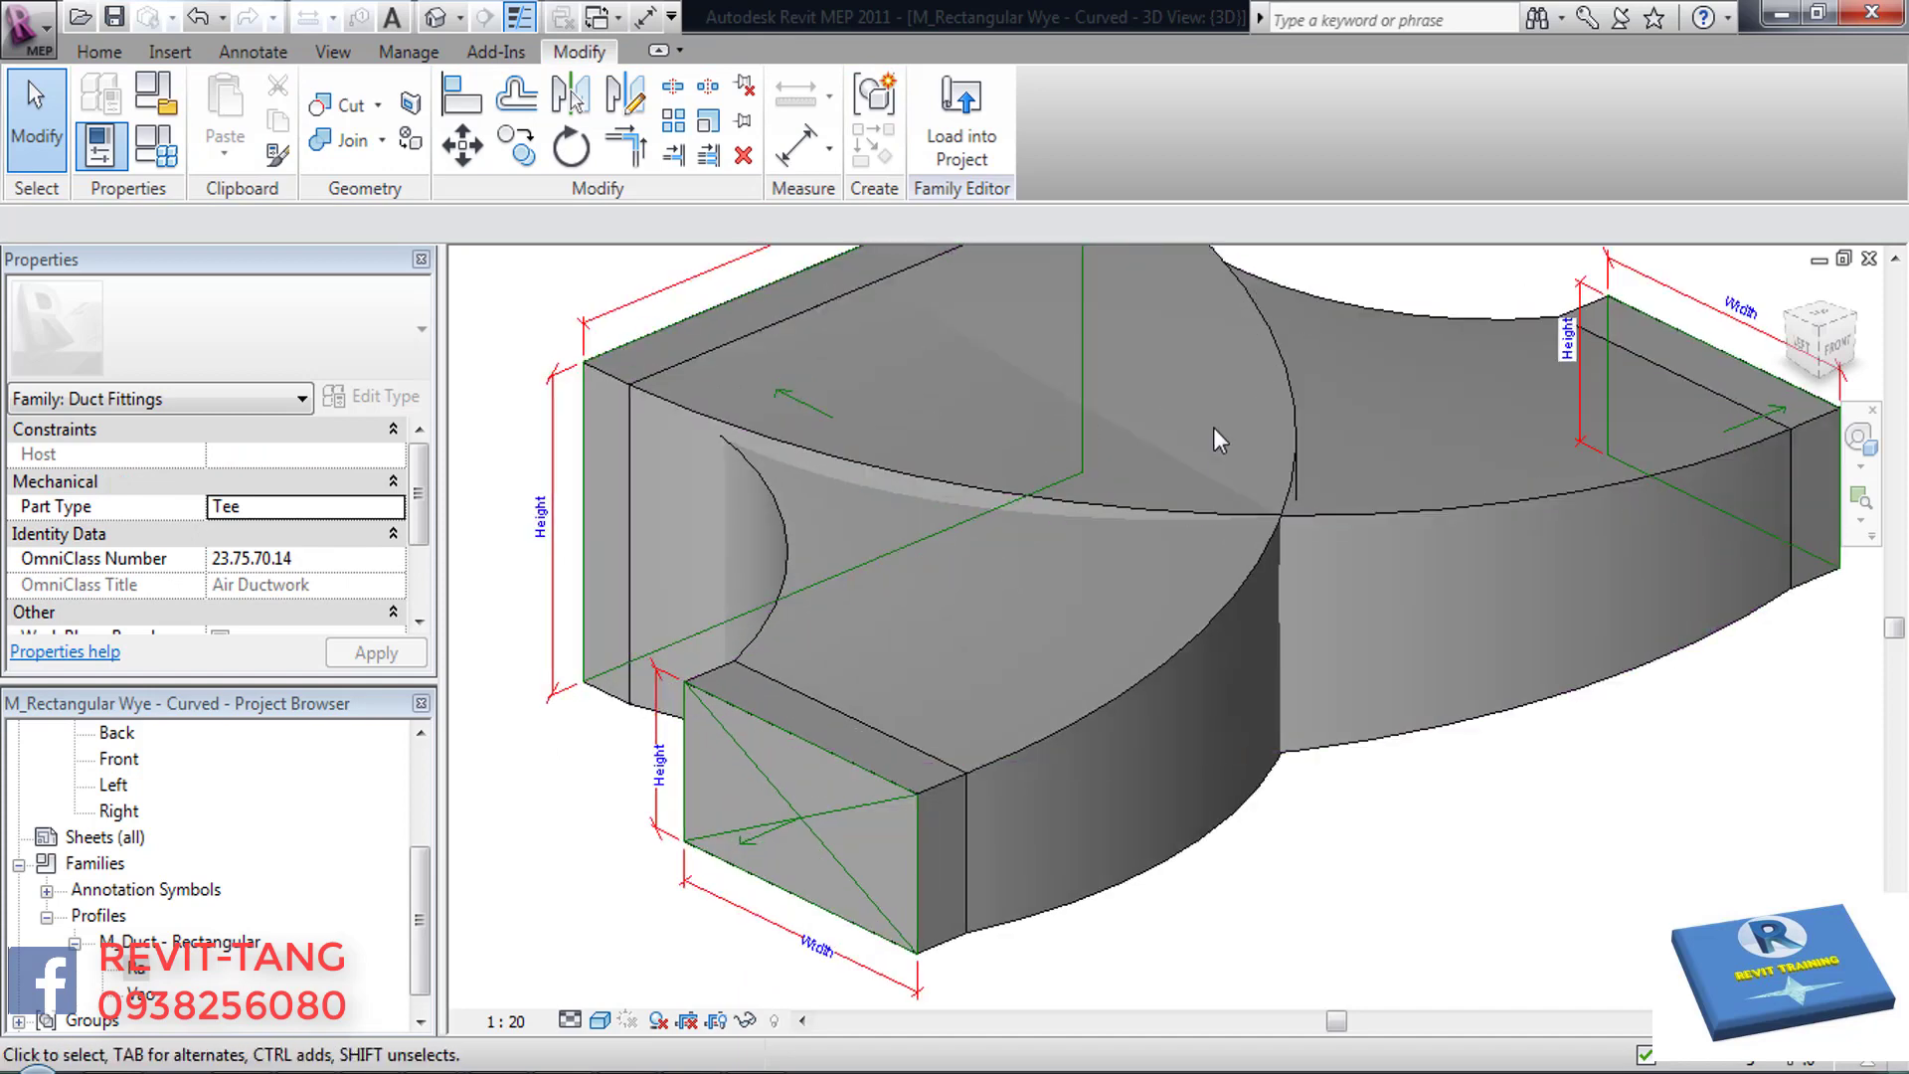
mouse_move(1213, 434)
middle_mouse_down("shift")
mouse_move(1215, 403)
mouse_move(1155, 577)
middle_mouse_up("shift")
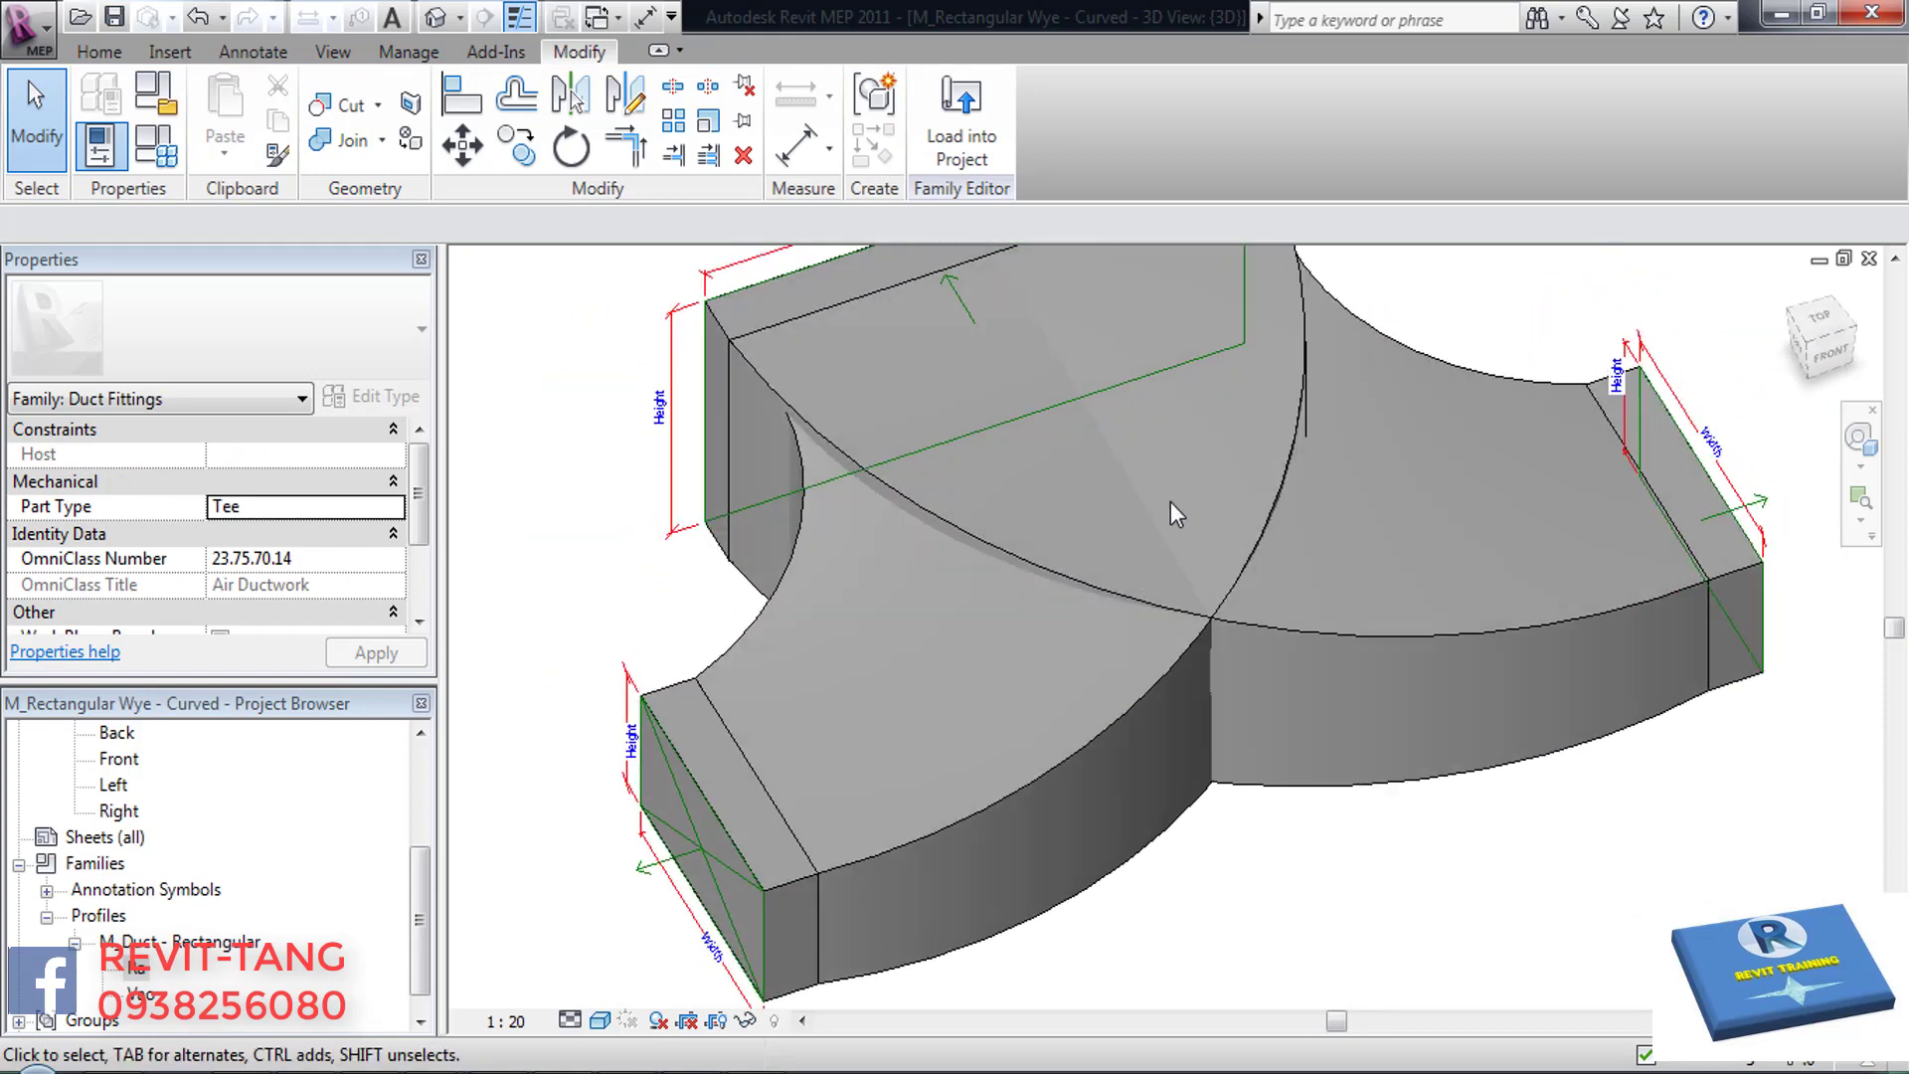
mouse_move(1172, 501)
middle_mouse_down("shift")
mouse_move(1147, 515)
mouse_move(1156, 462)
mouse_move(1145, 546)
middle_mouse_up("shift")
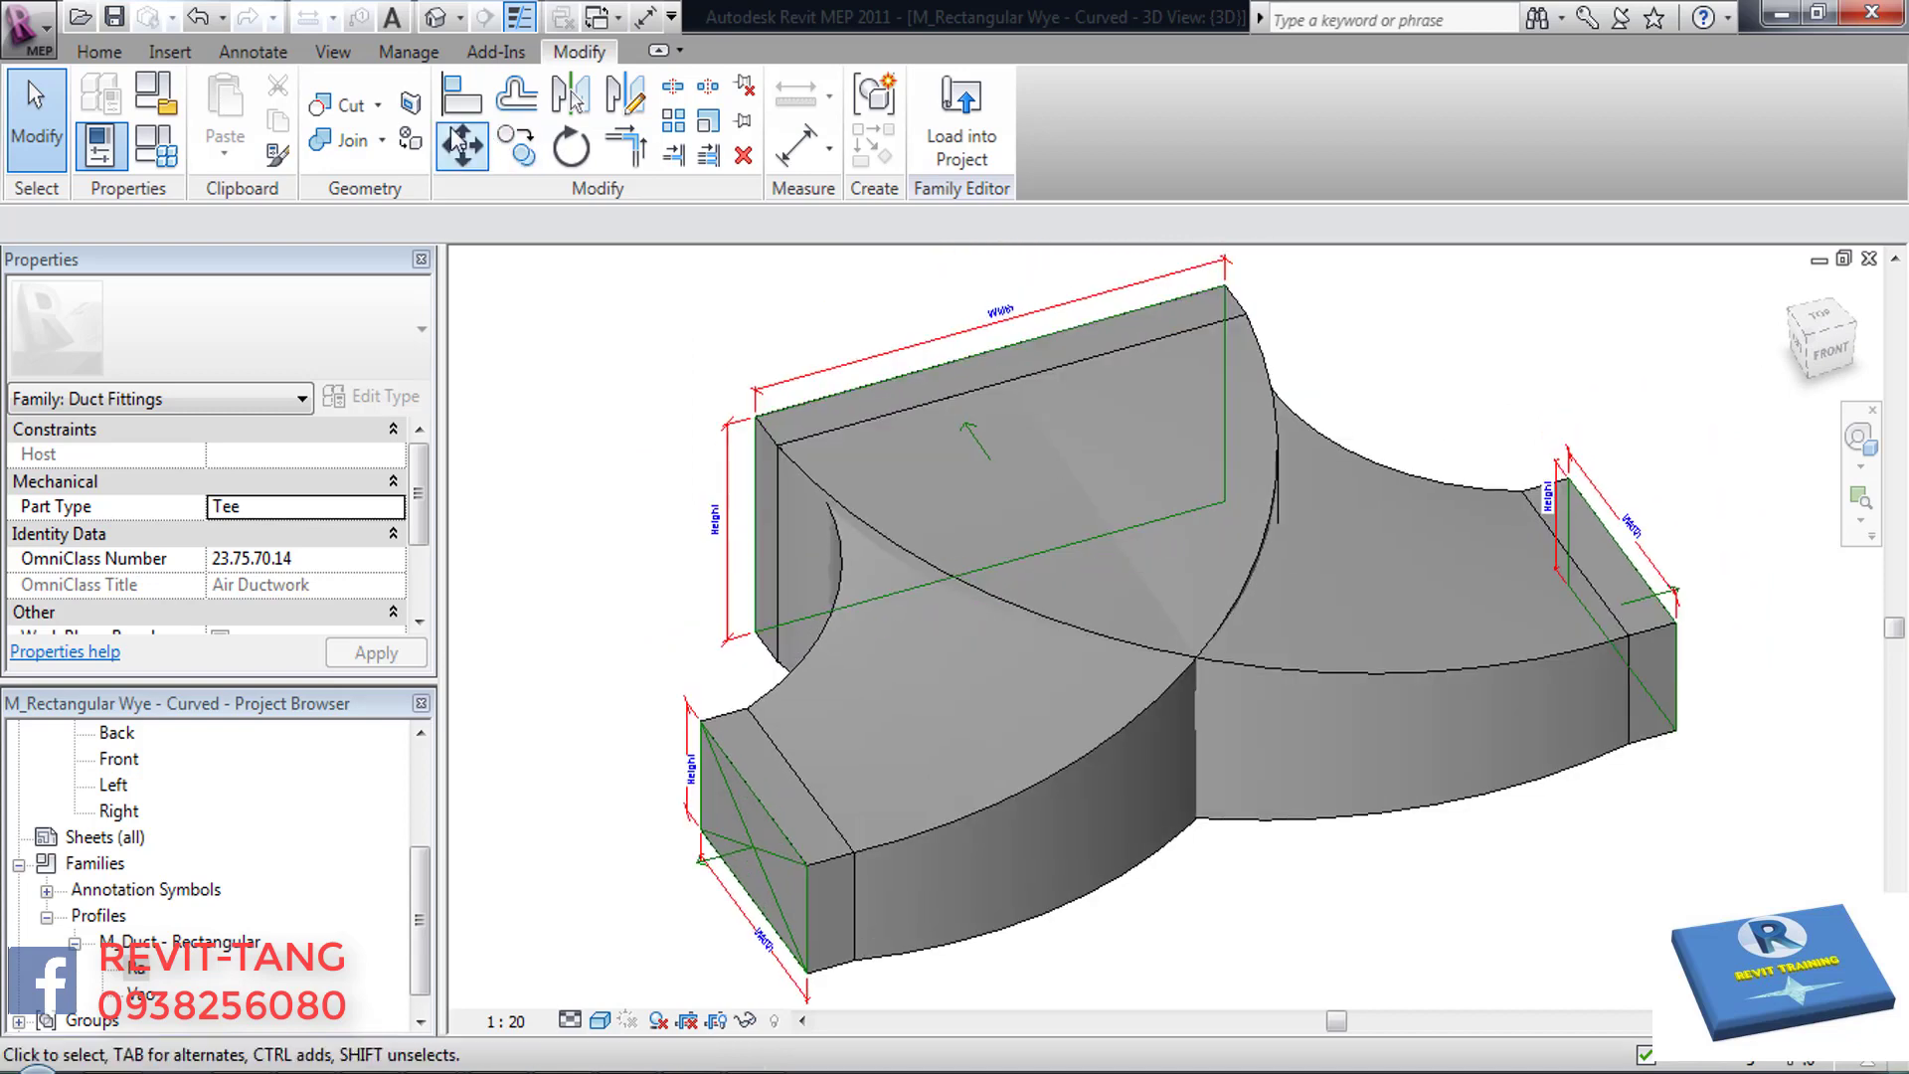
left_click(344, 140)
left_click(1111, 753)
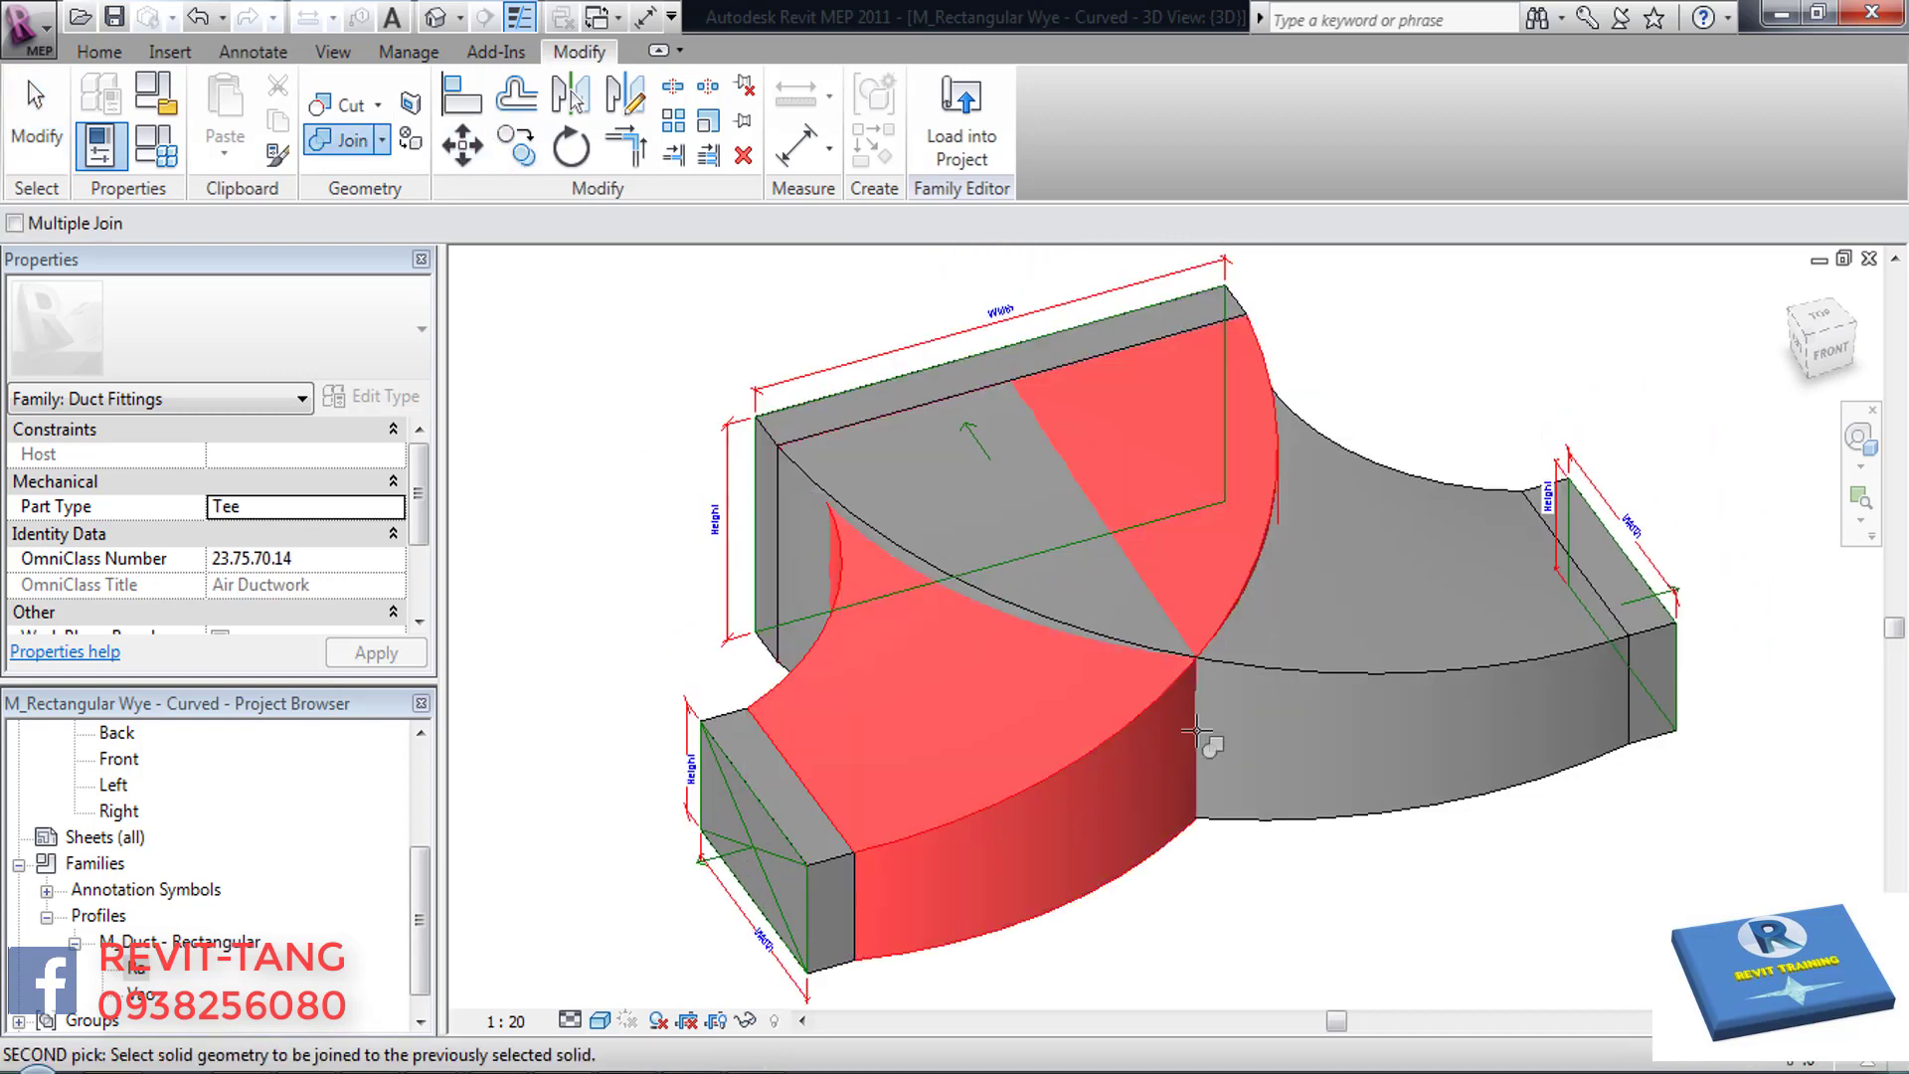
left_click(1312, 673)
left_click(1313, 673)
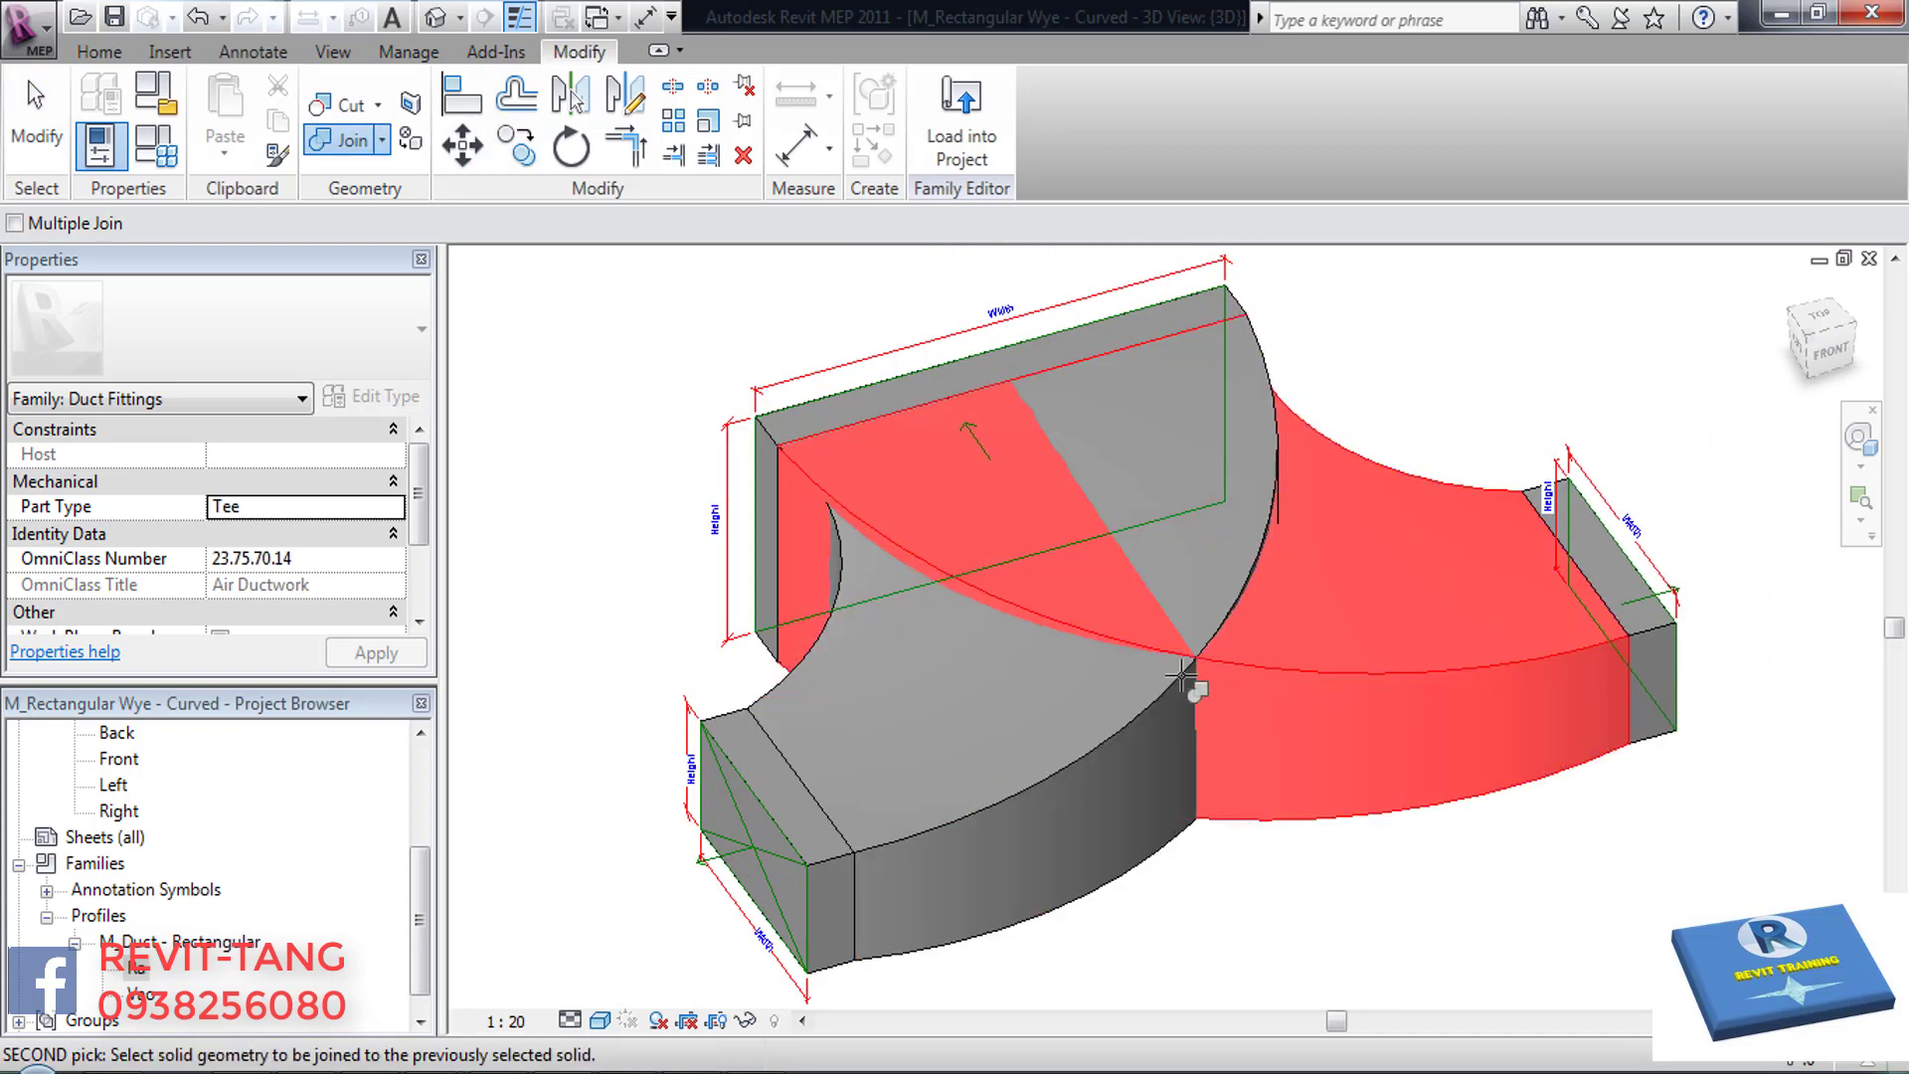
left_click(1188, 679)
right_click(1133, 460)
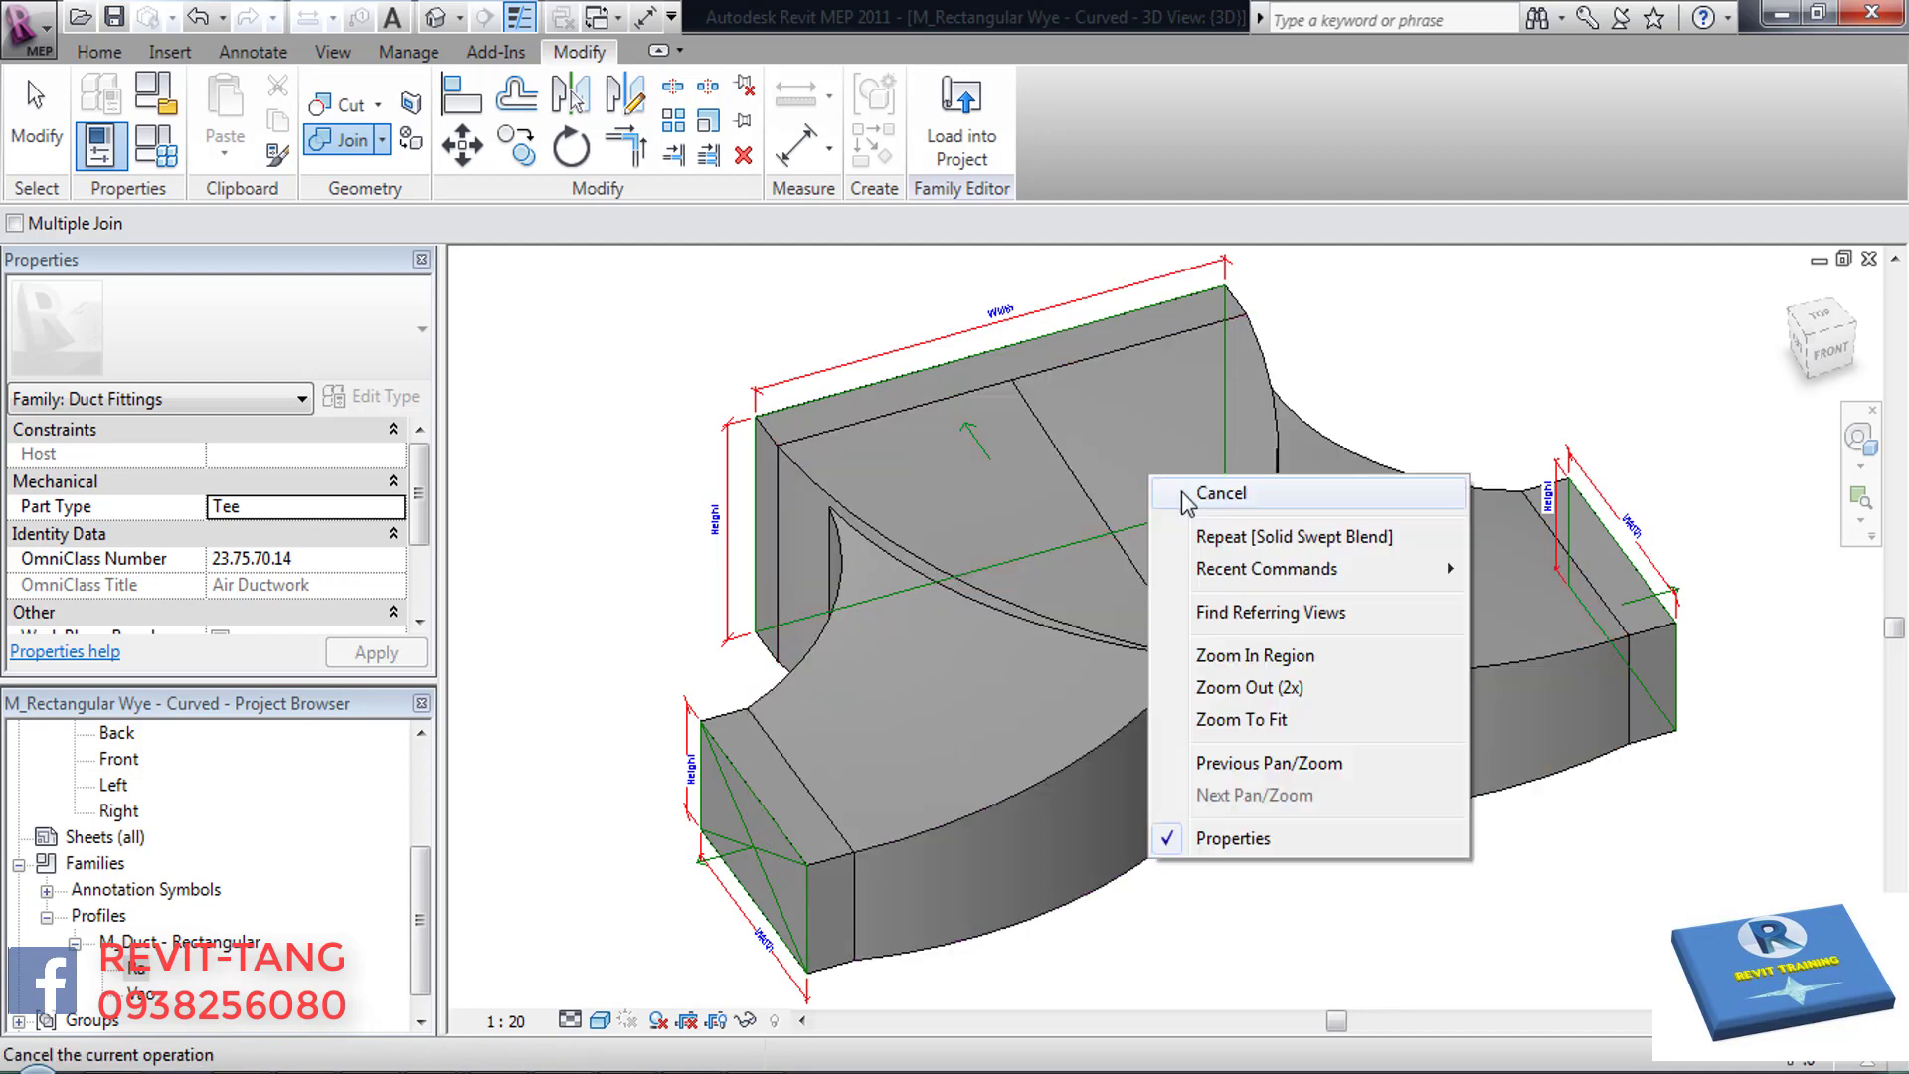
left_click(1190, 497)
mouse_move(1119, 440)
middle_mouse_down("shift")
mouse_move(1308, 435)
mouse_move(1084, 453)
middle_mouse_up("shift")
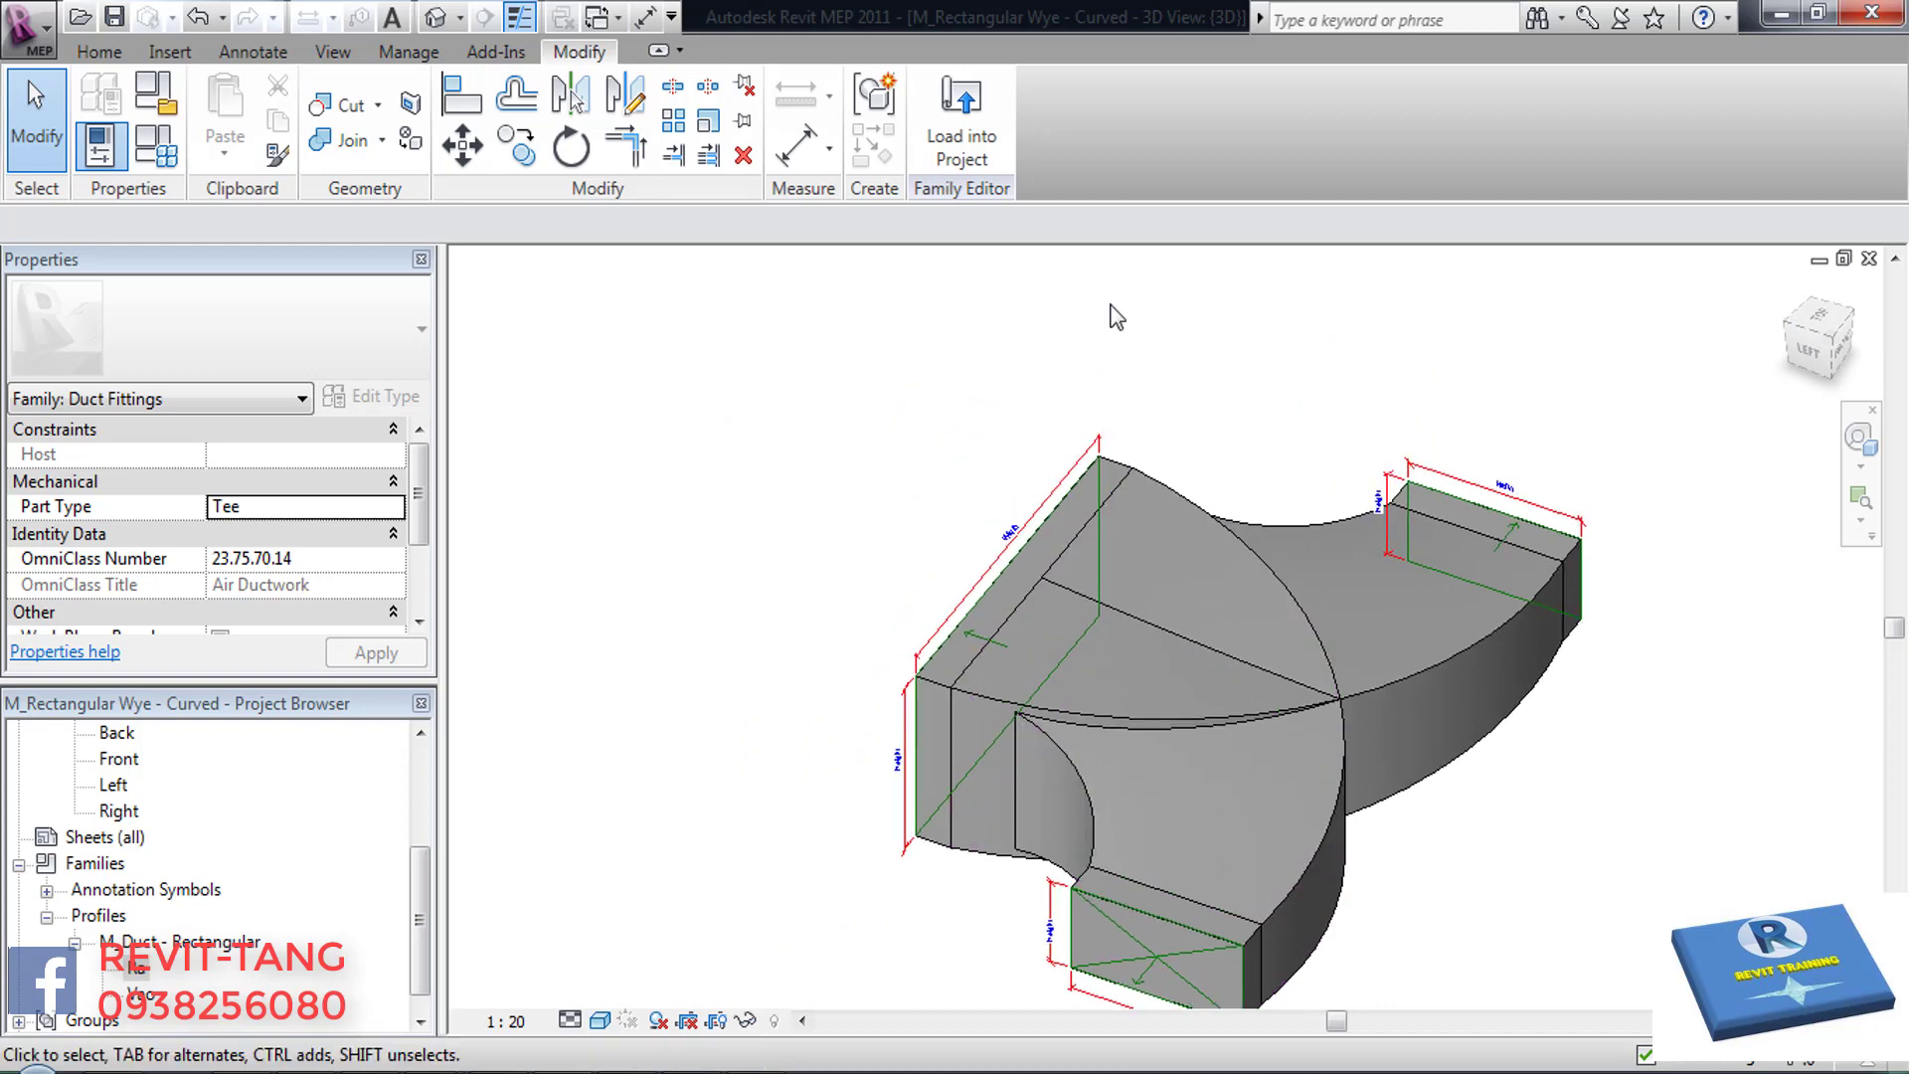
- Load the wye family into Project1, overwriting the existing version and its parameter values
left_click(975, 149)
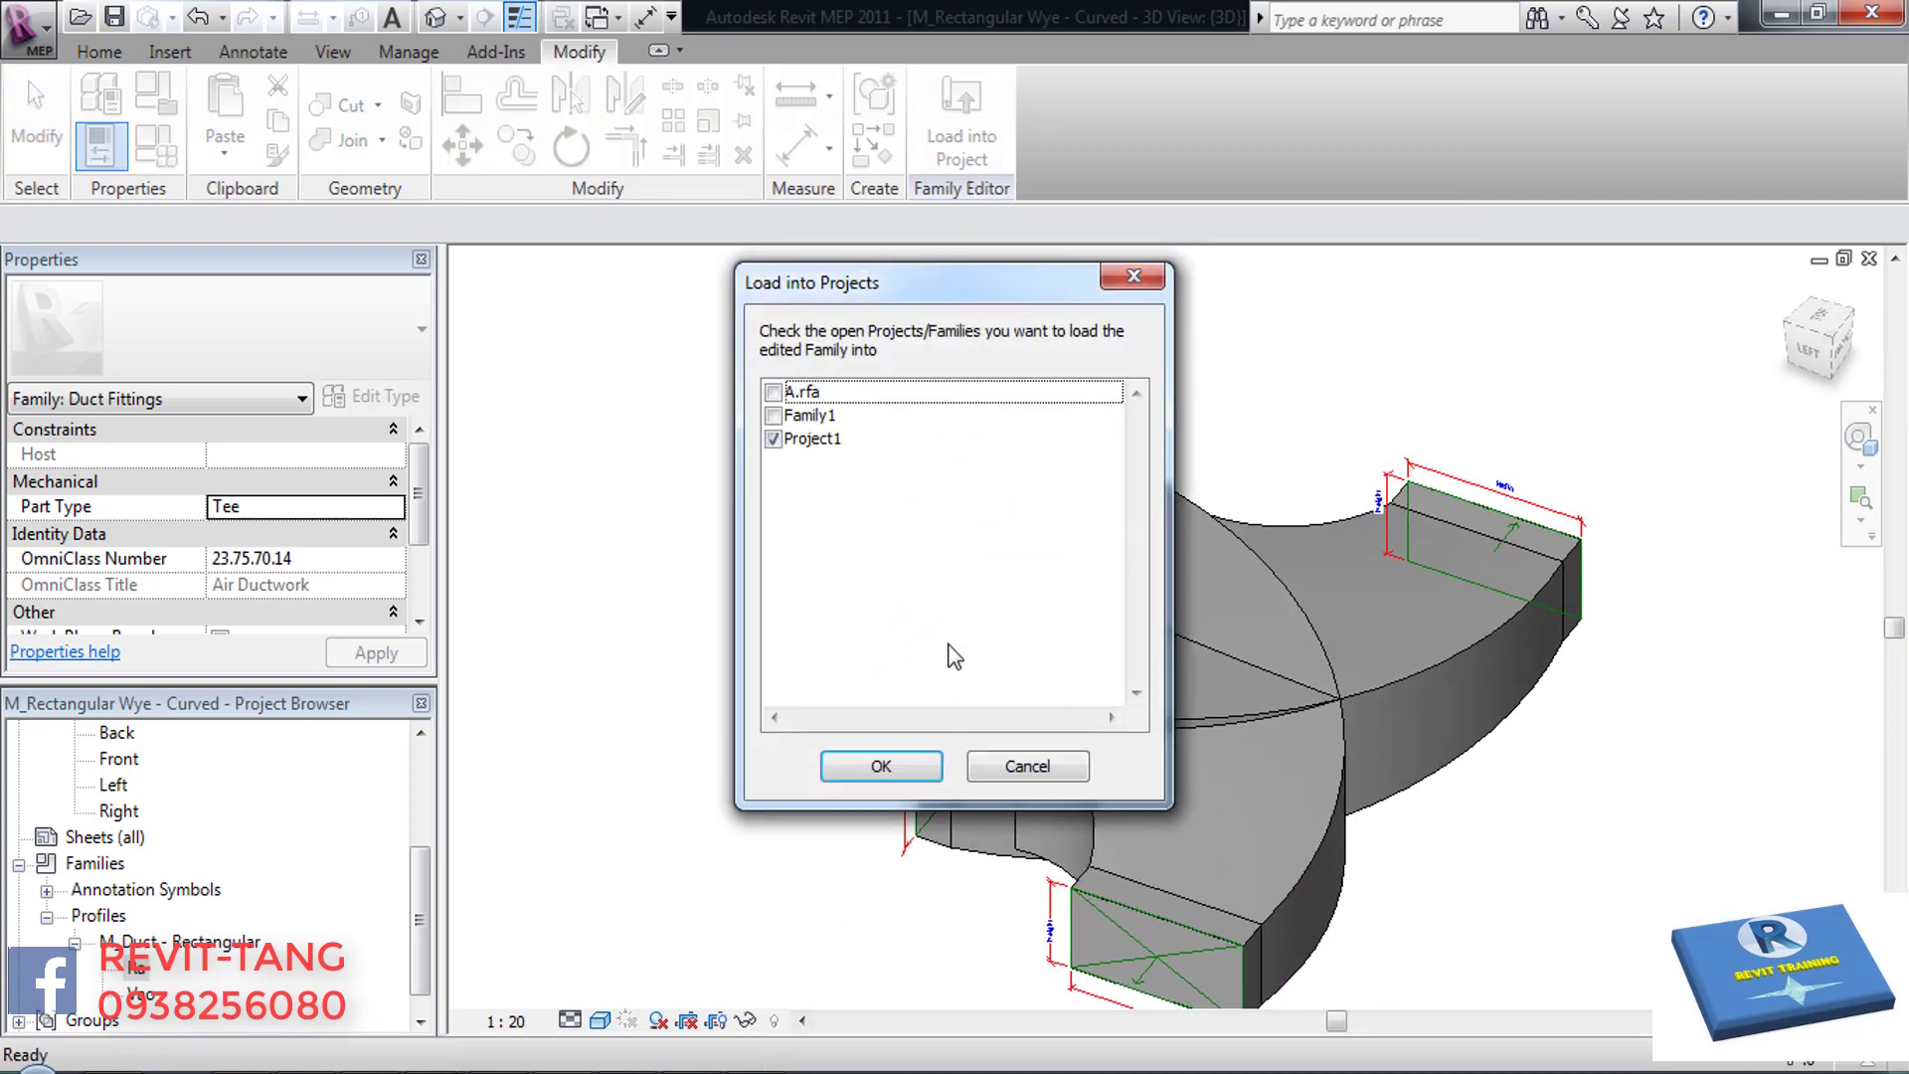
left_click(844, 446)
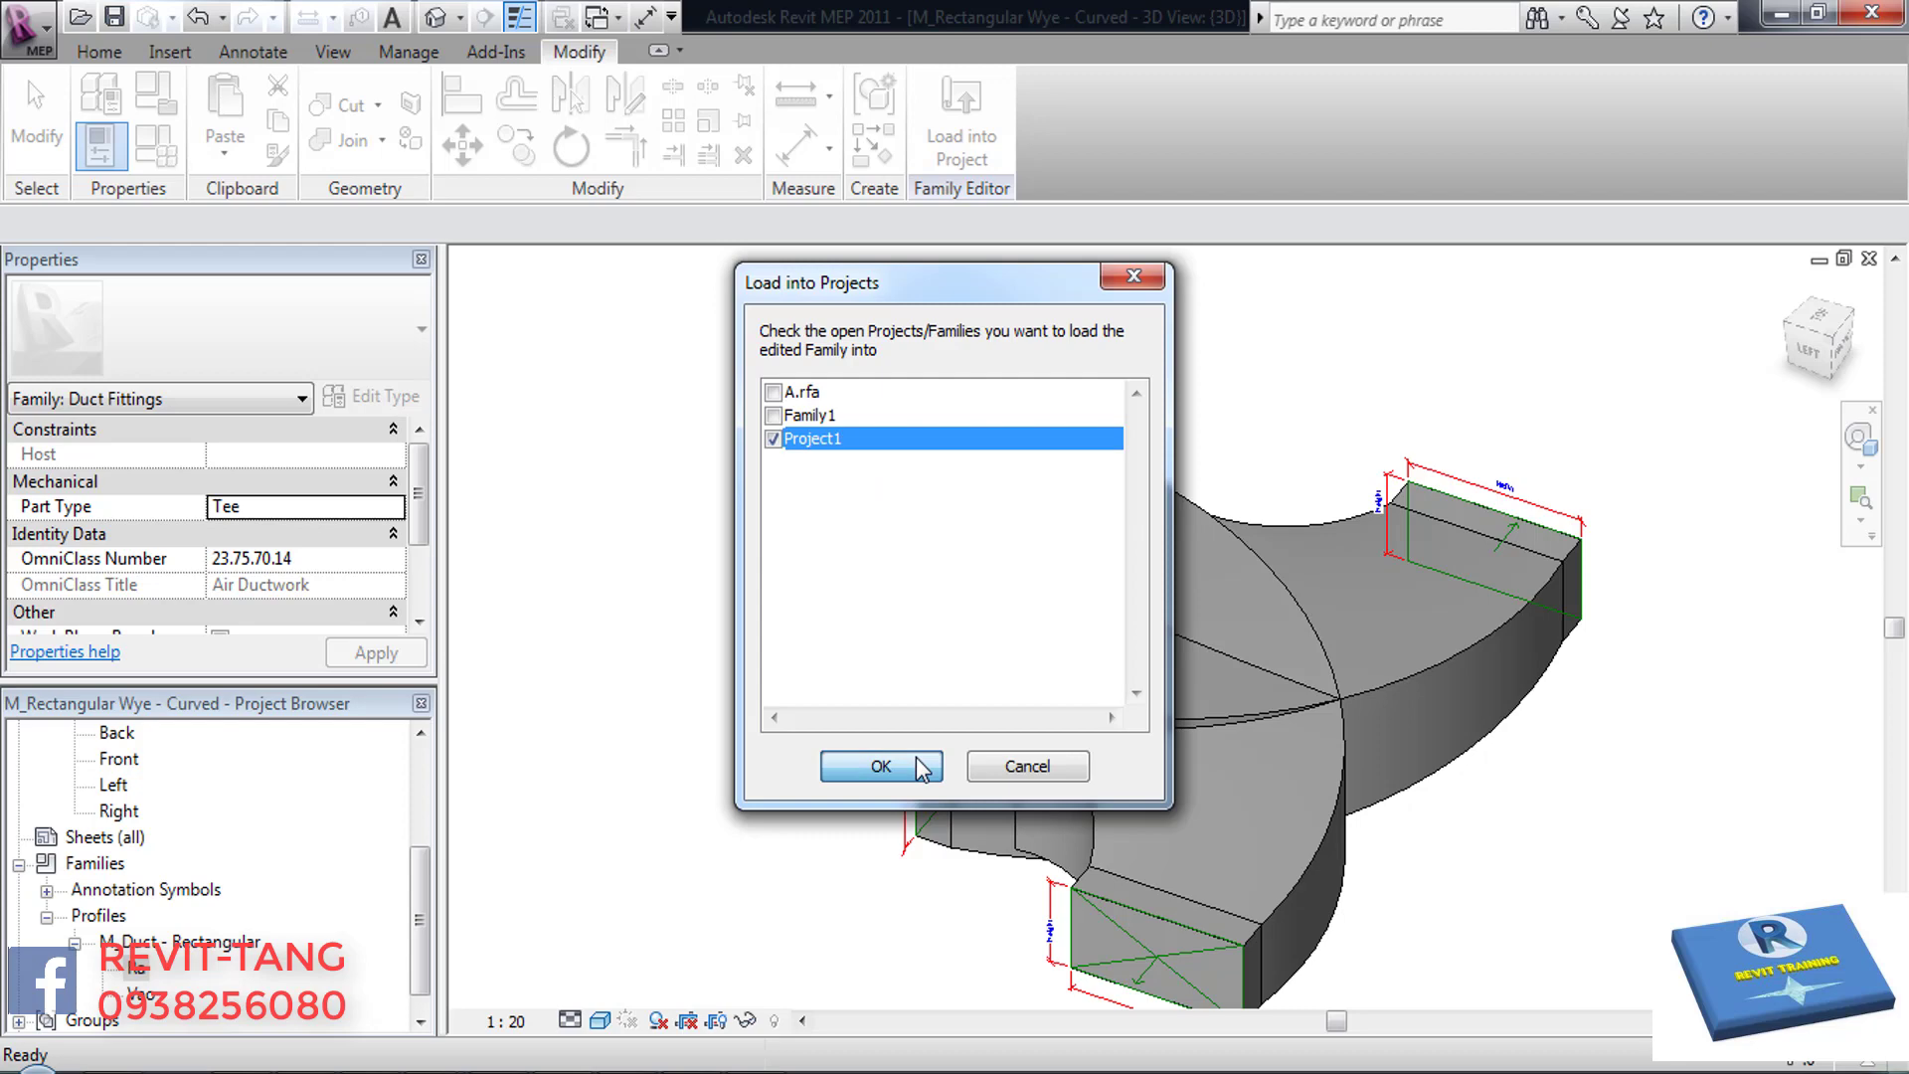
left_click(922, 768)
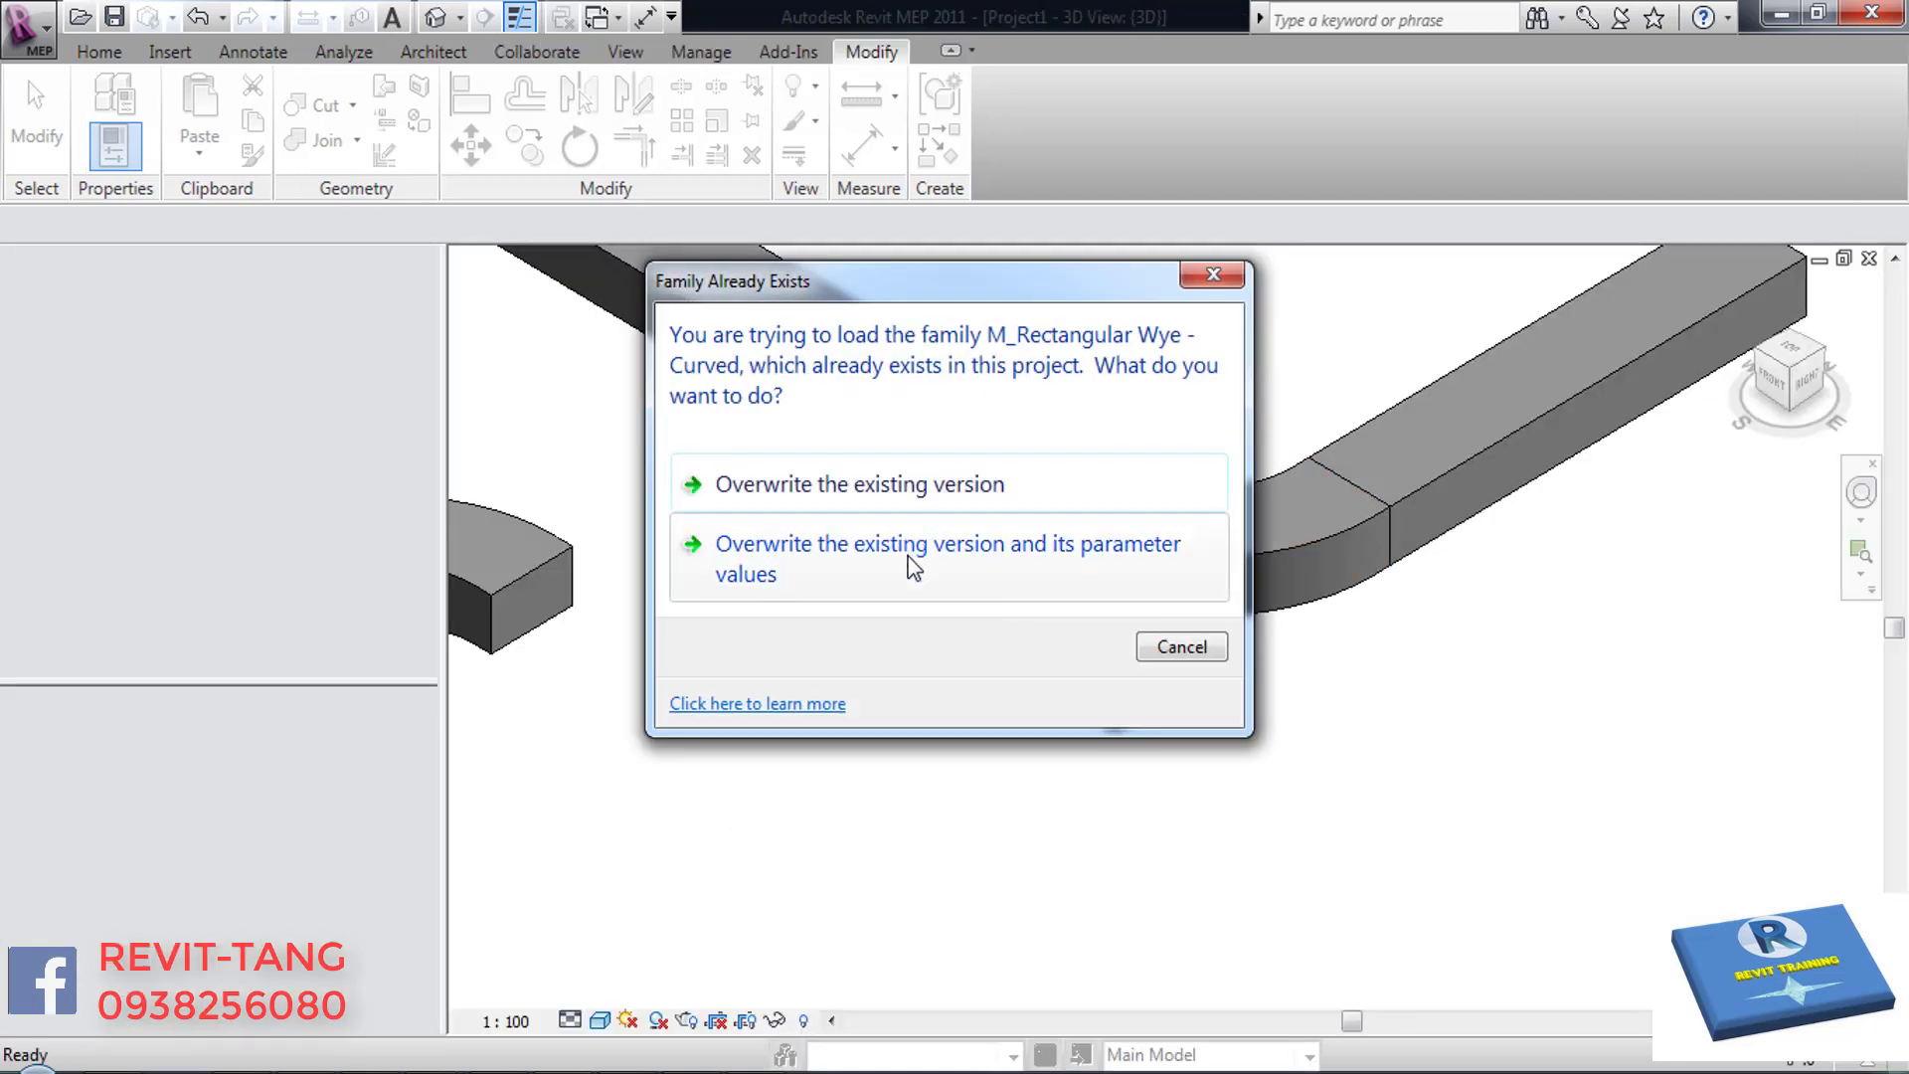
left_click(913, 567)
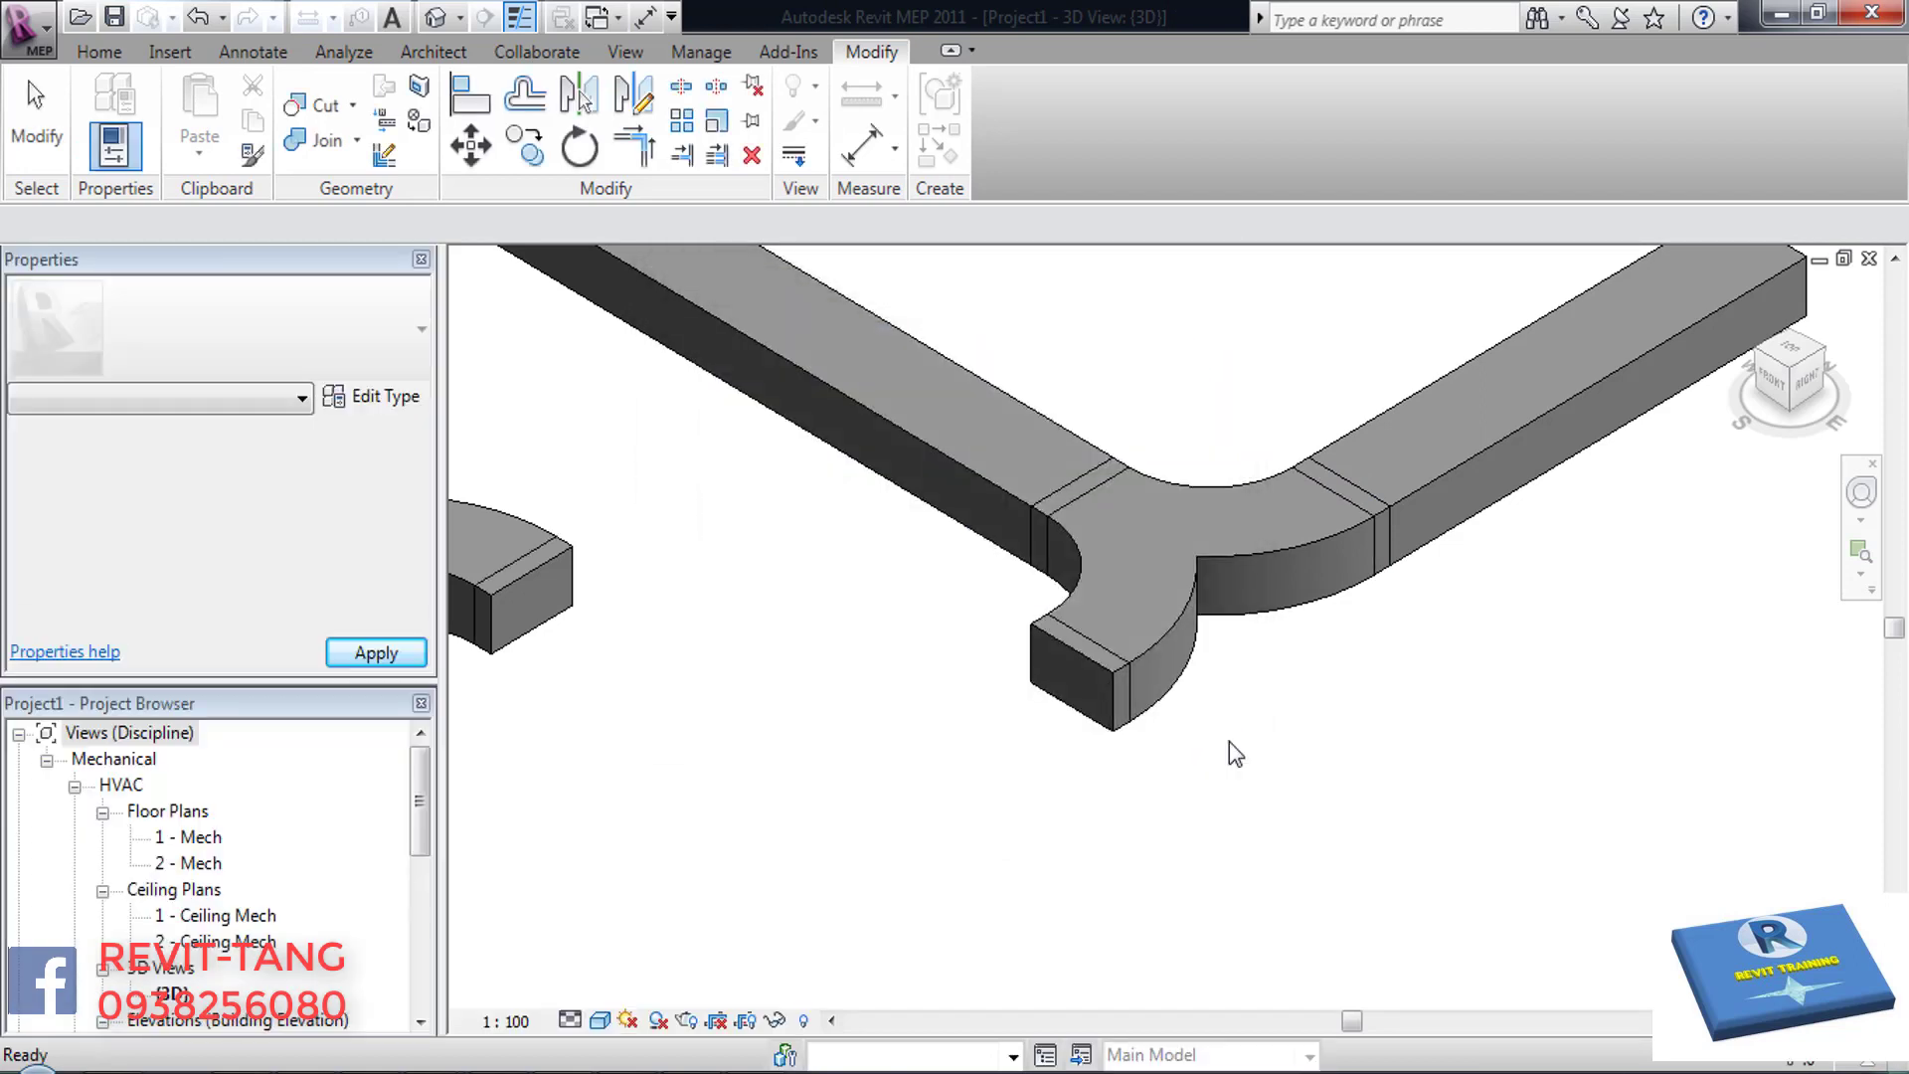
- Change the duct right of the wye to a width of 300
left_click(1436, 485)
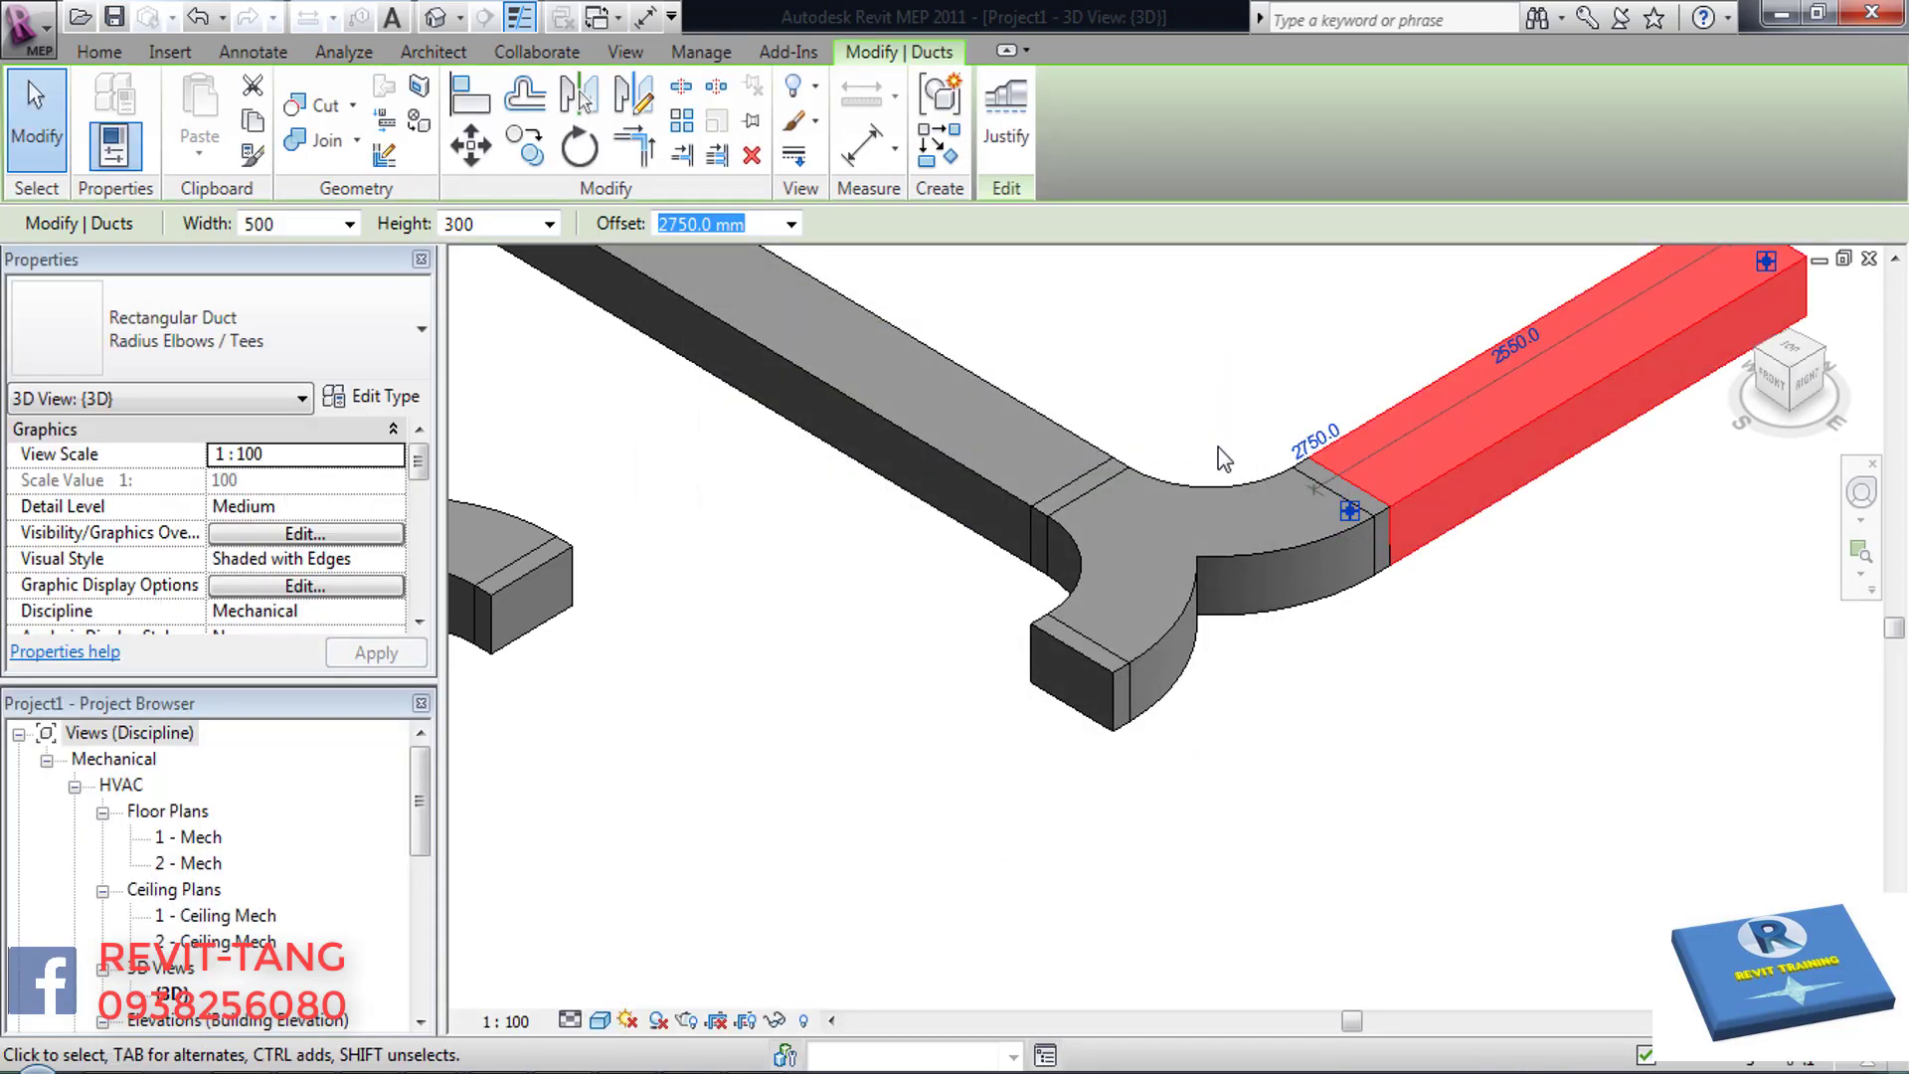
left_click(330, 224)
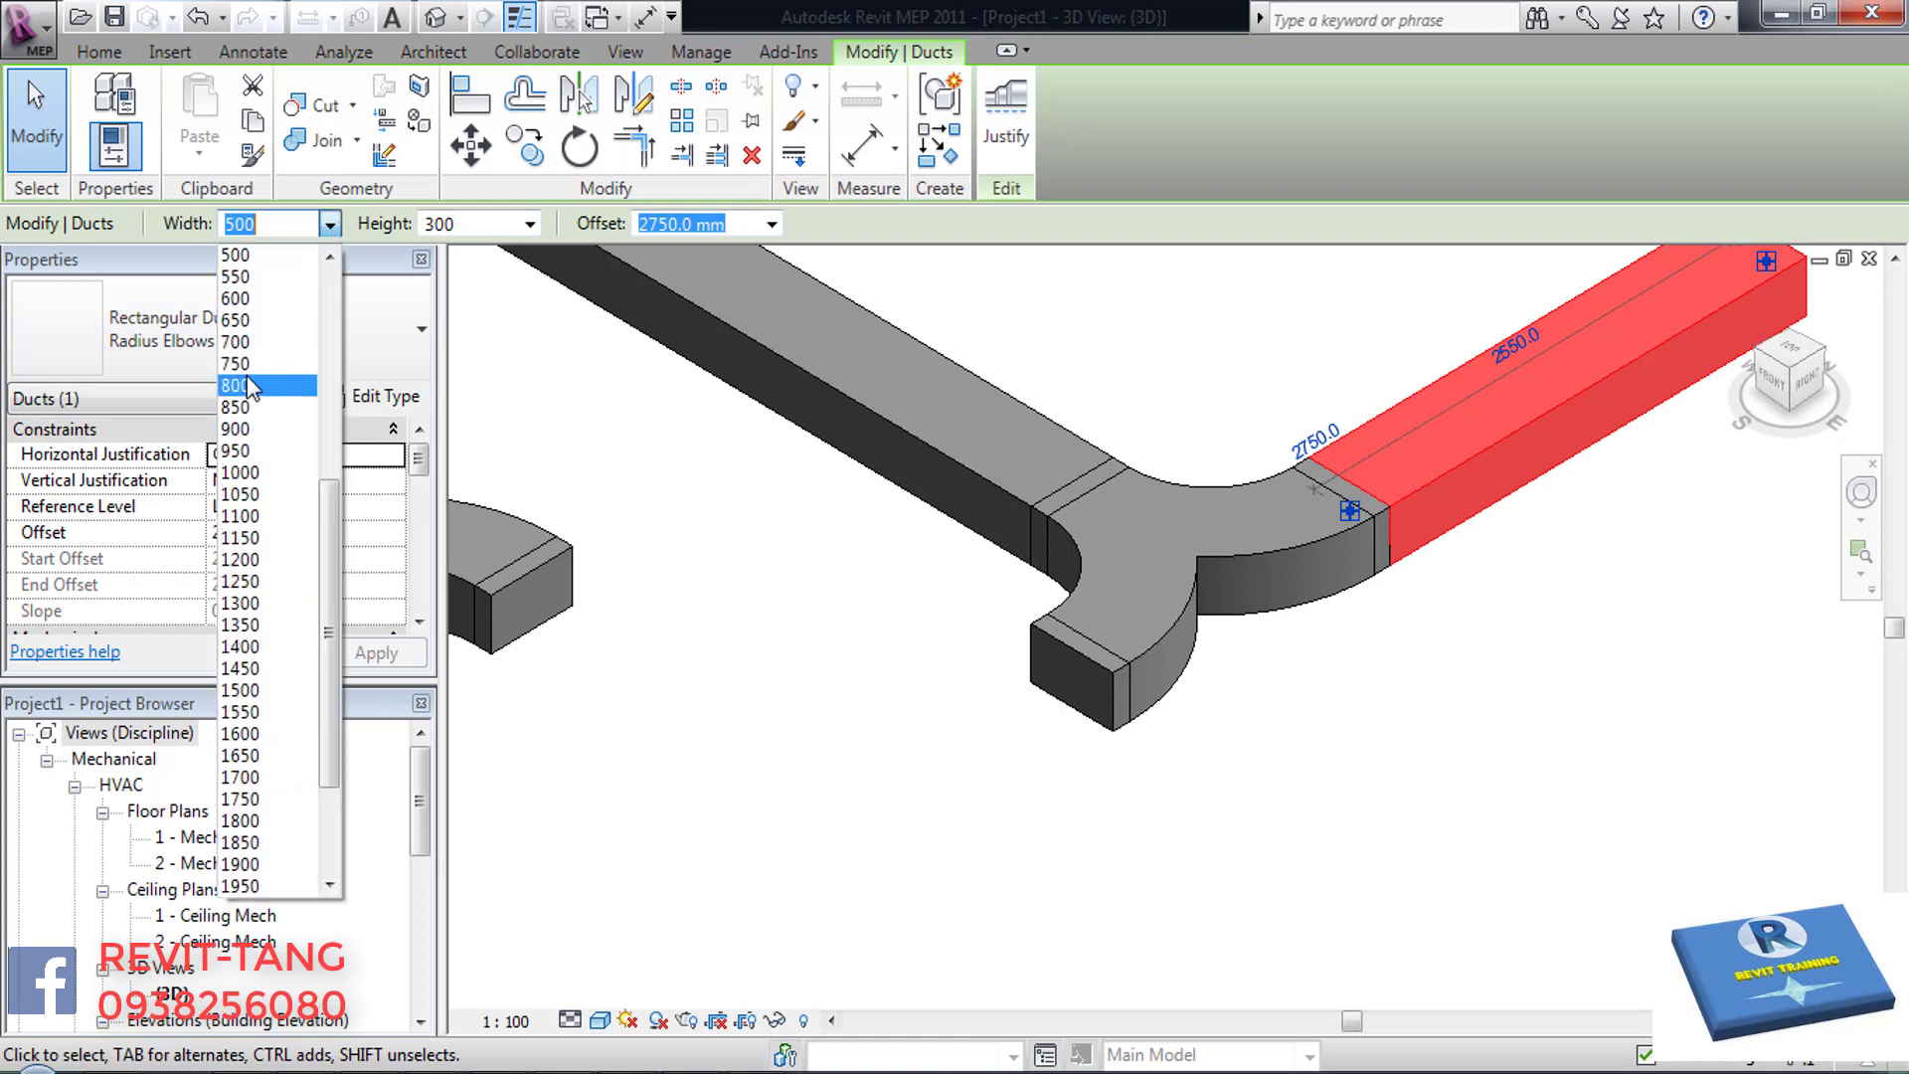
scroll(257, 338, "up", 2)
scroll(254, 298, "up", 1)
scroll(249, 338, "up", 1)
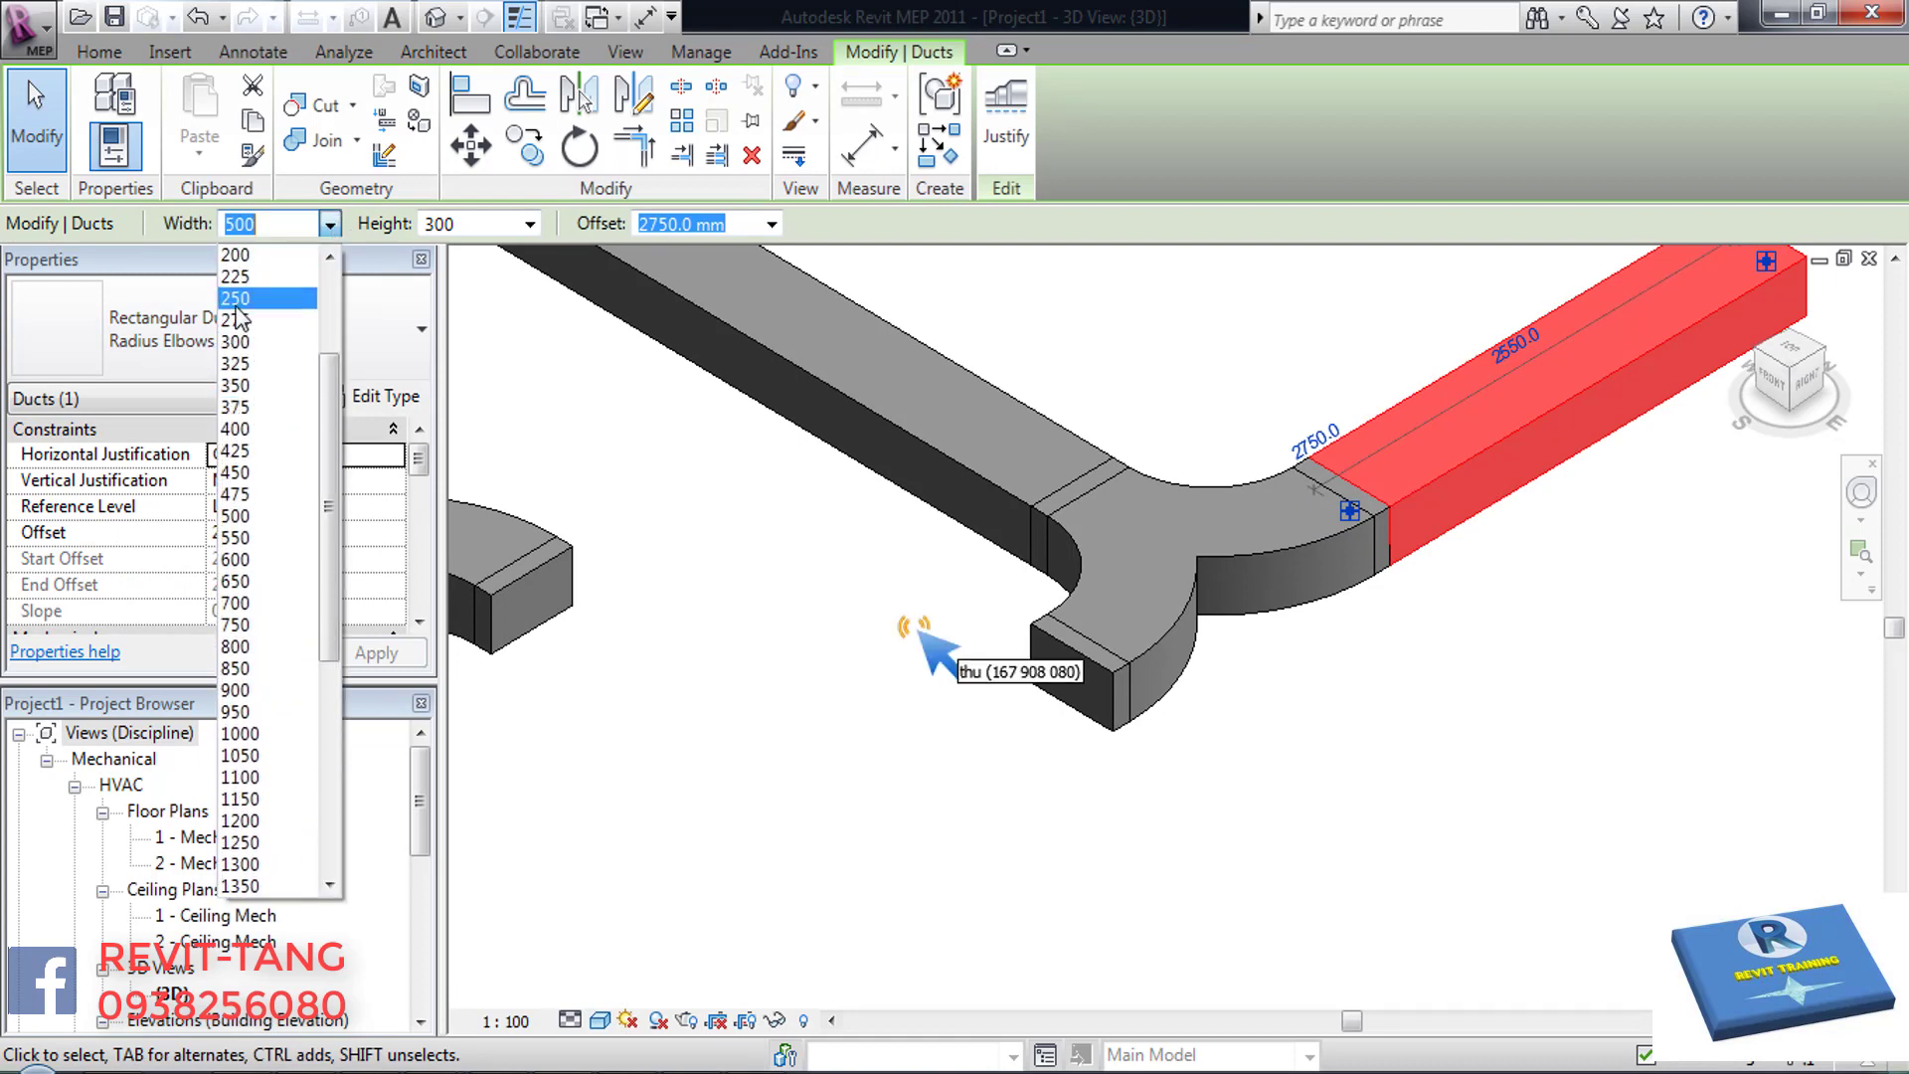
left_click(243, 344)
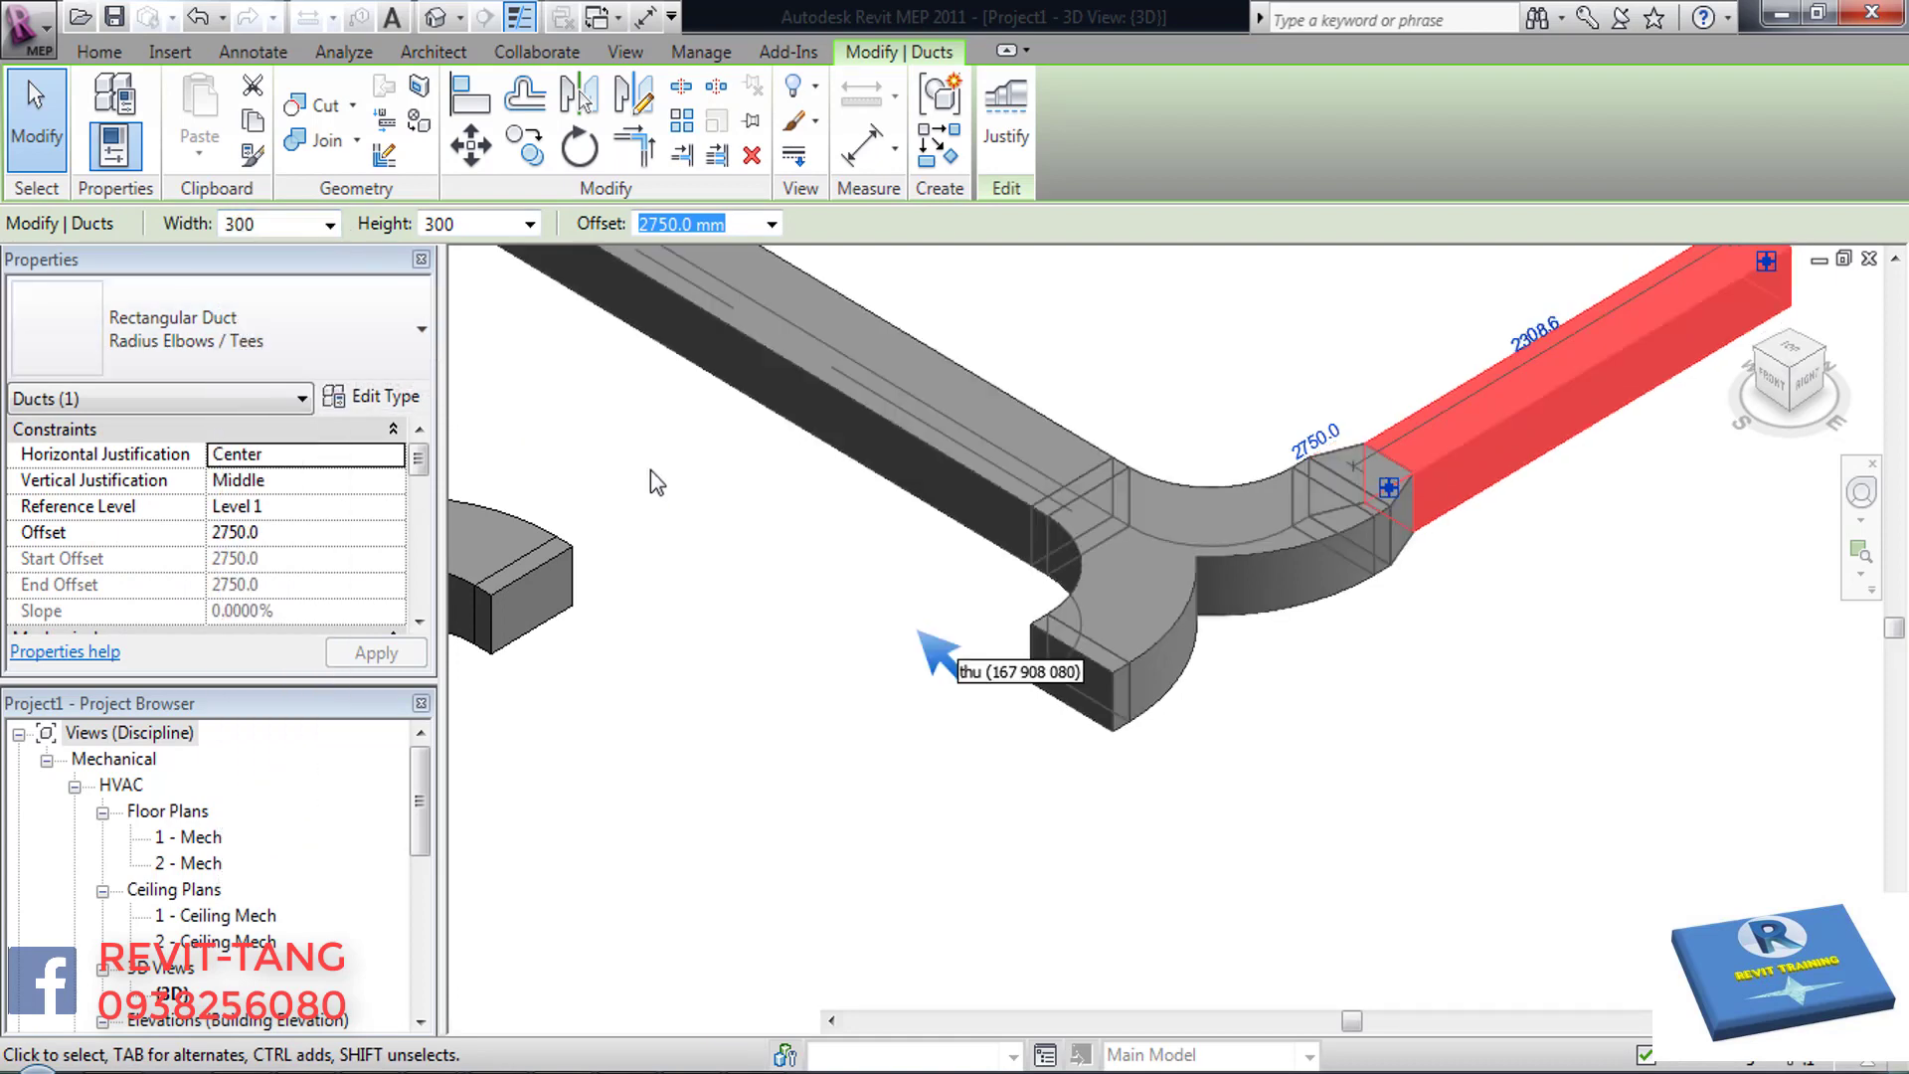
left_click(1002, 618)
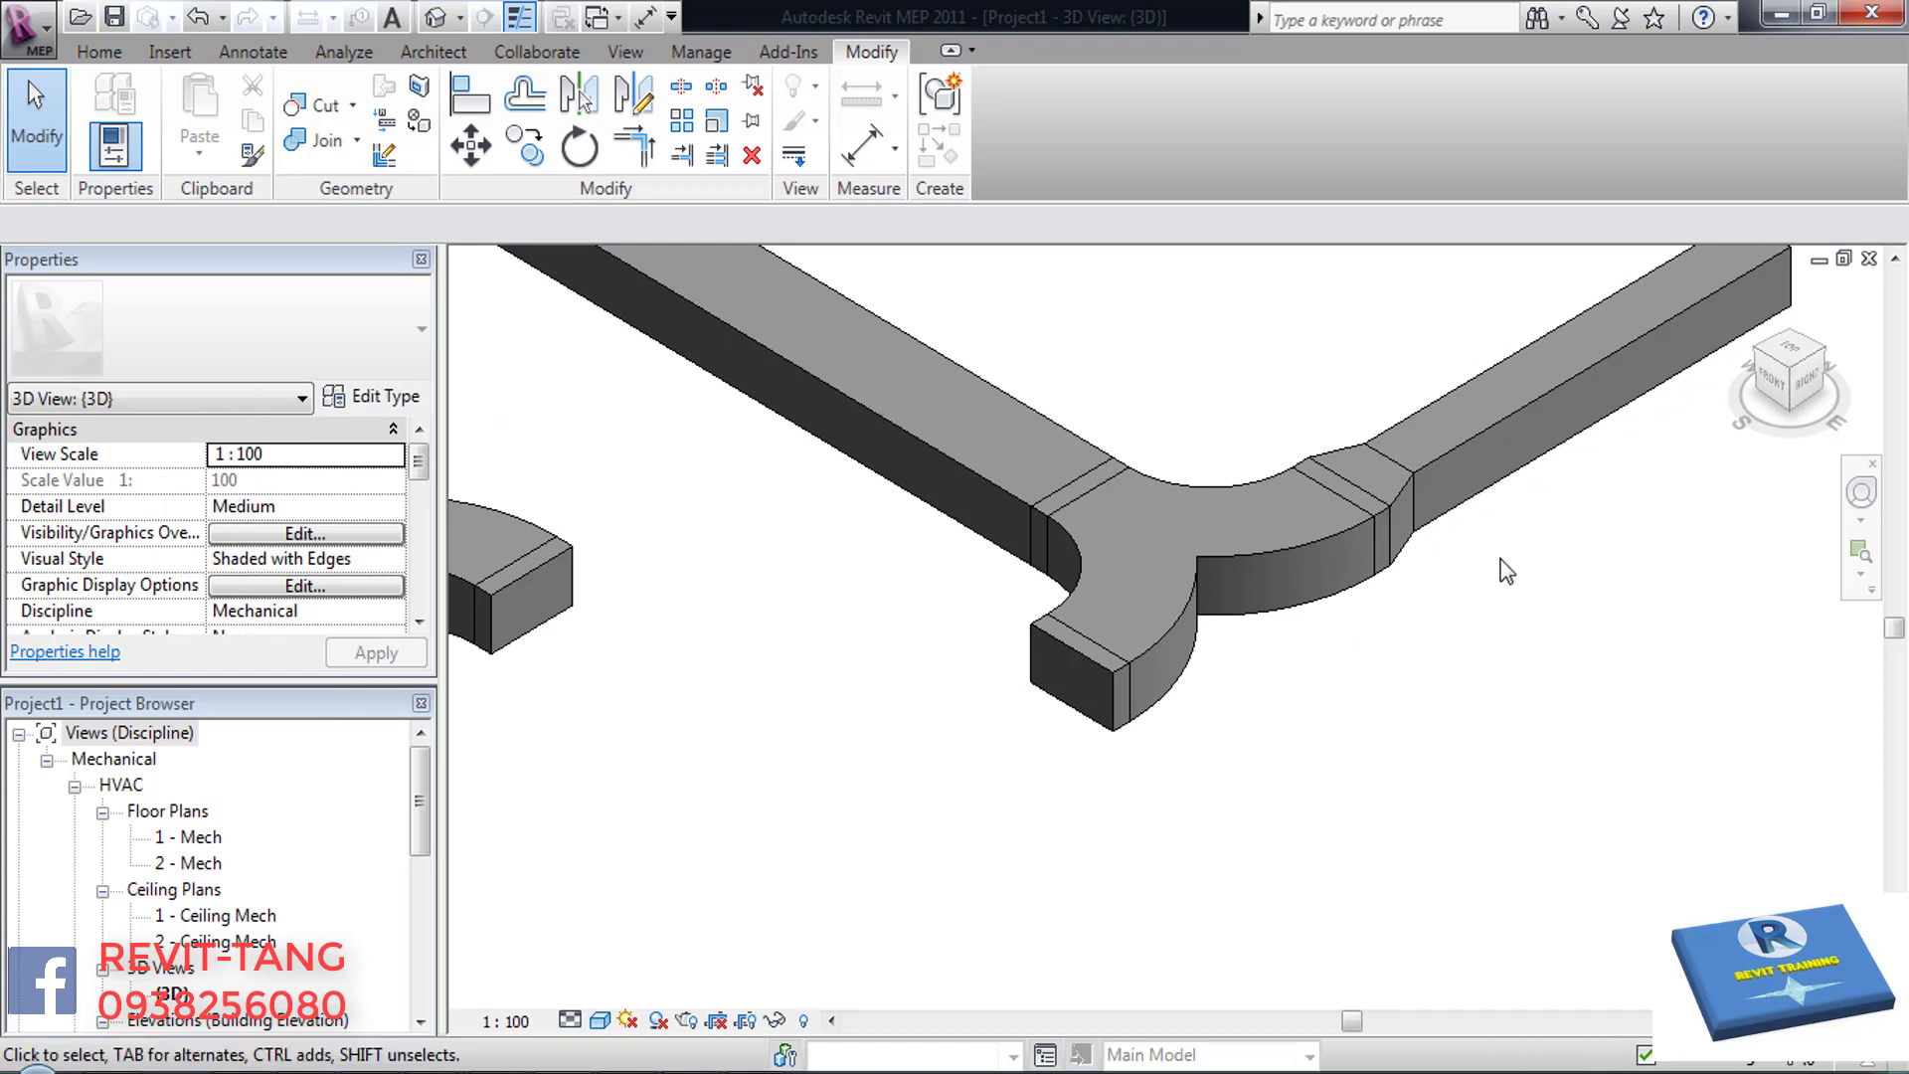
- Delete the right-hand duct and its transition, then open the wye fitting's family for editing
left_click_drag(1499, 557, 1412, 456)
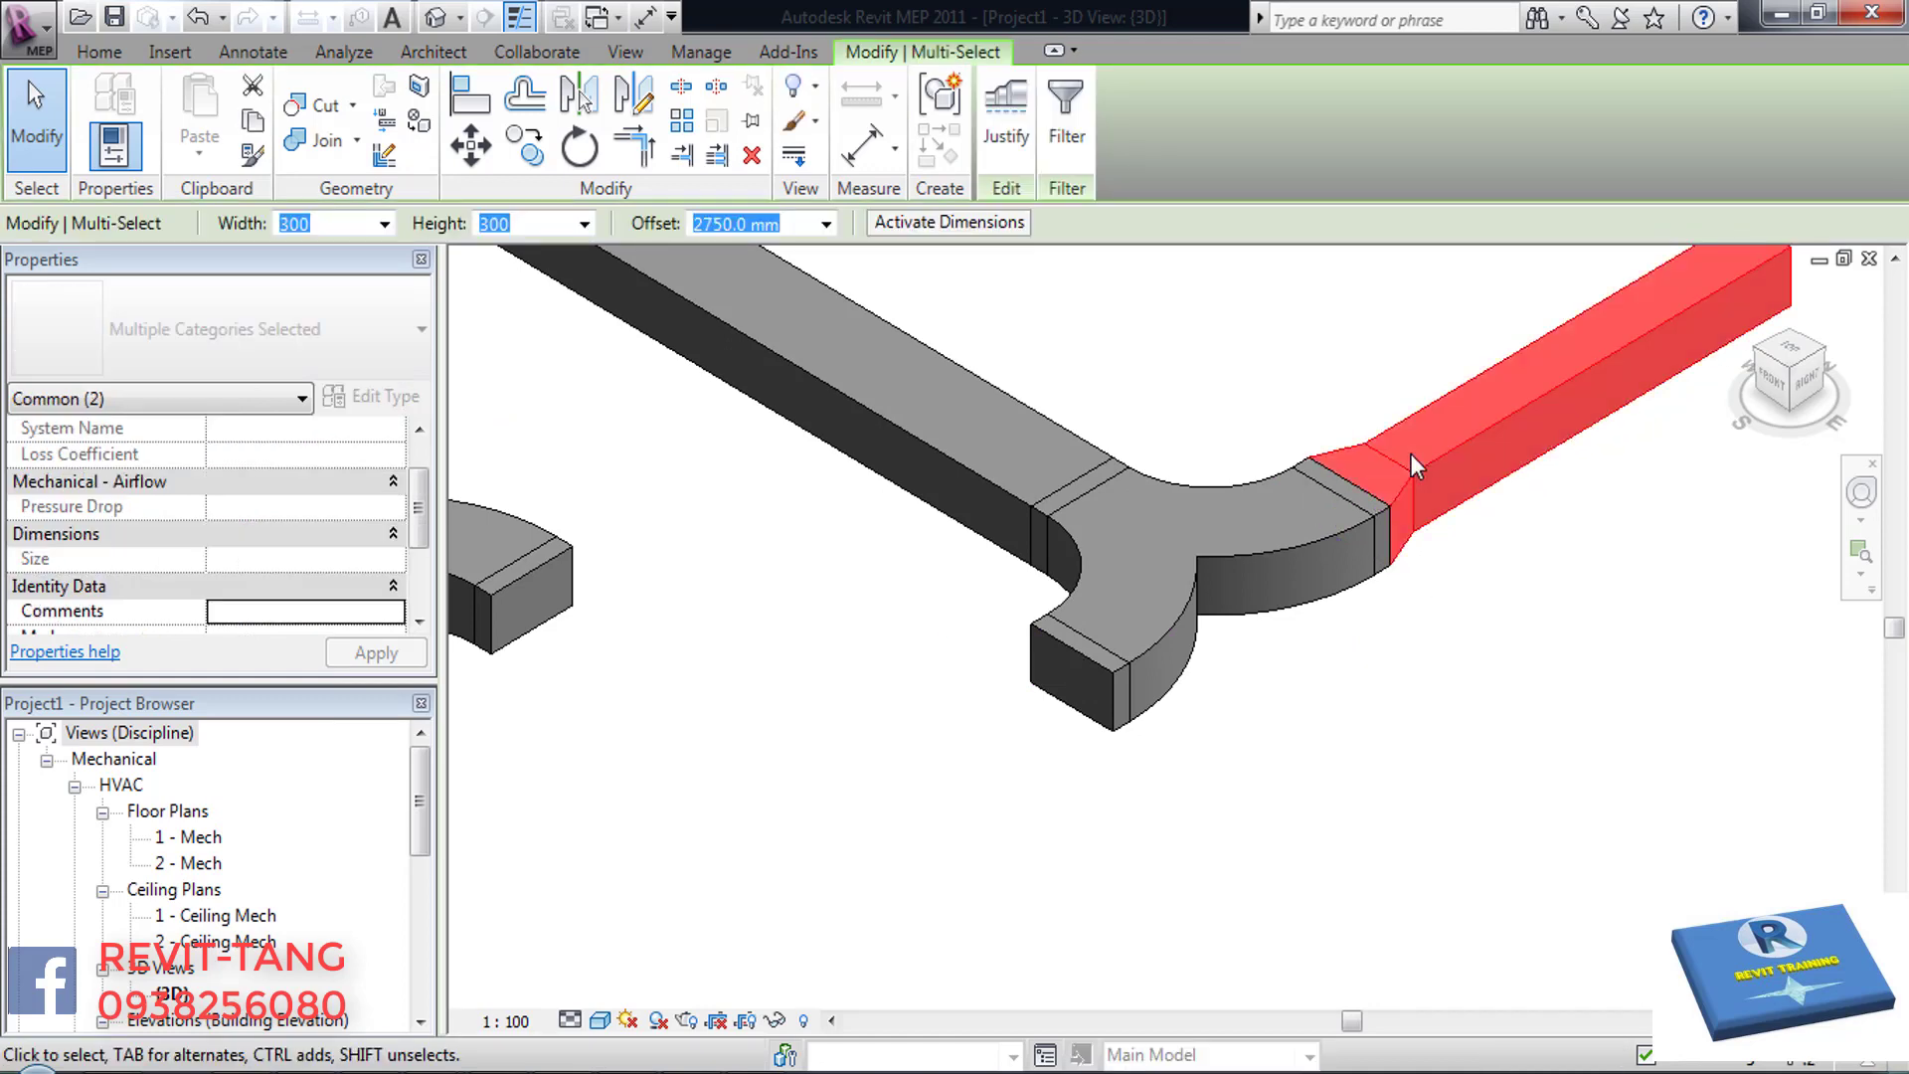
key("Delete")
left_click(1253, 529)
scroll(1115, 527, "up", 2)
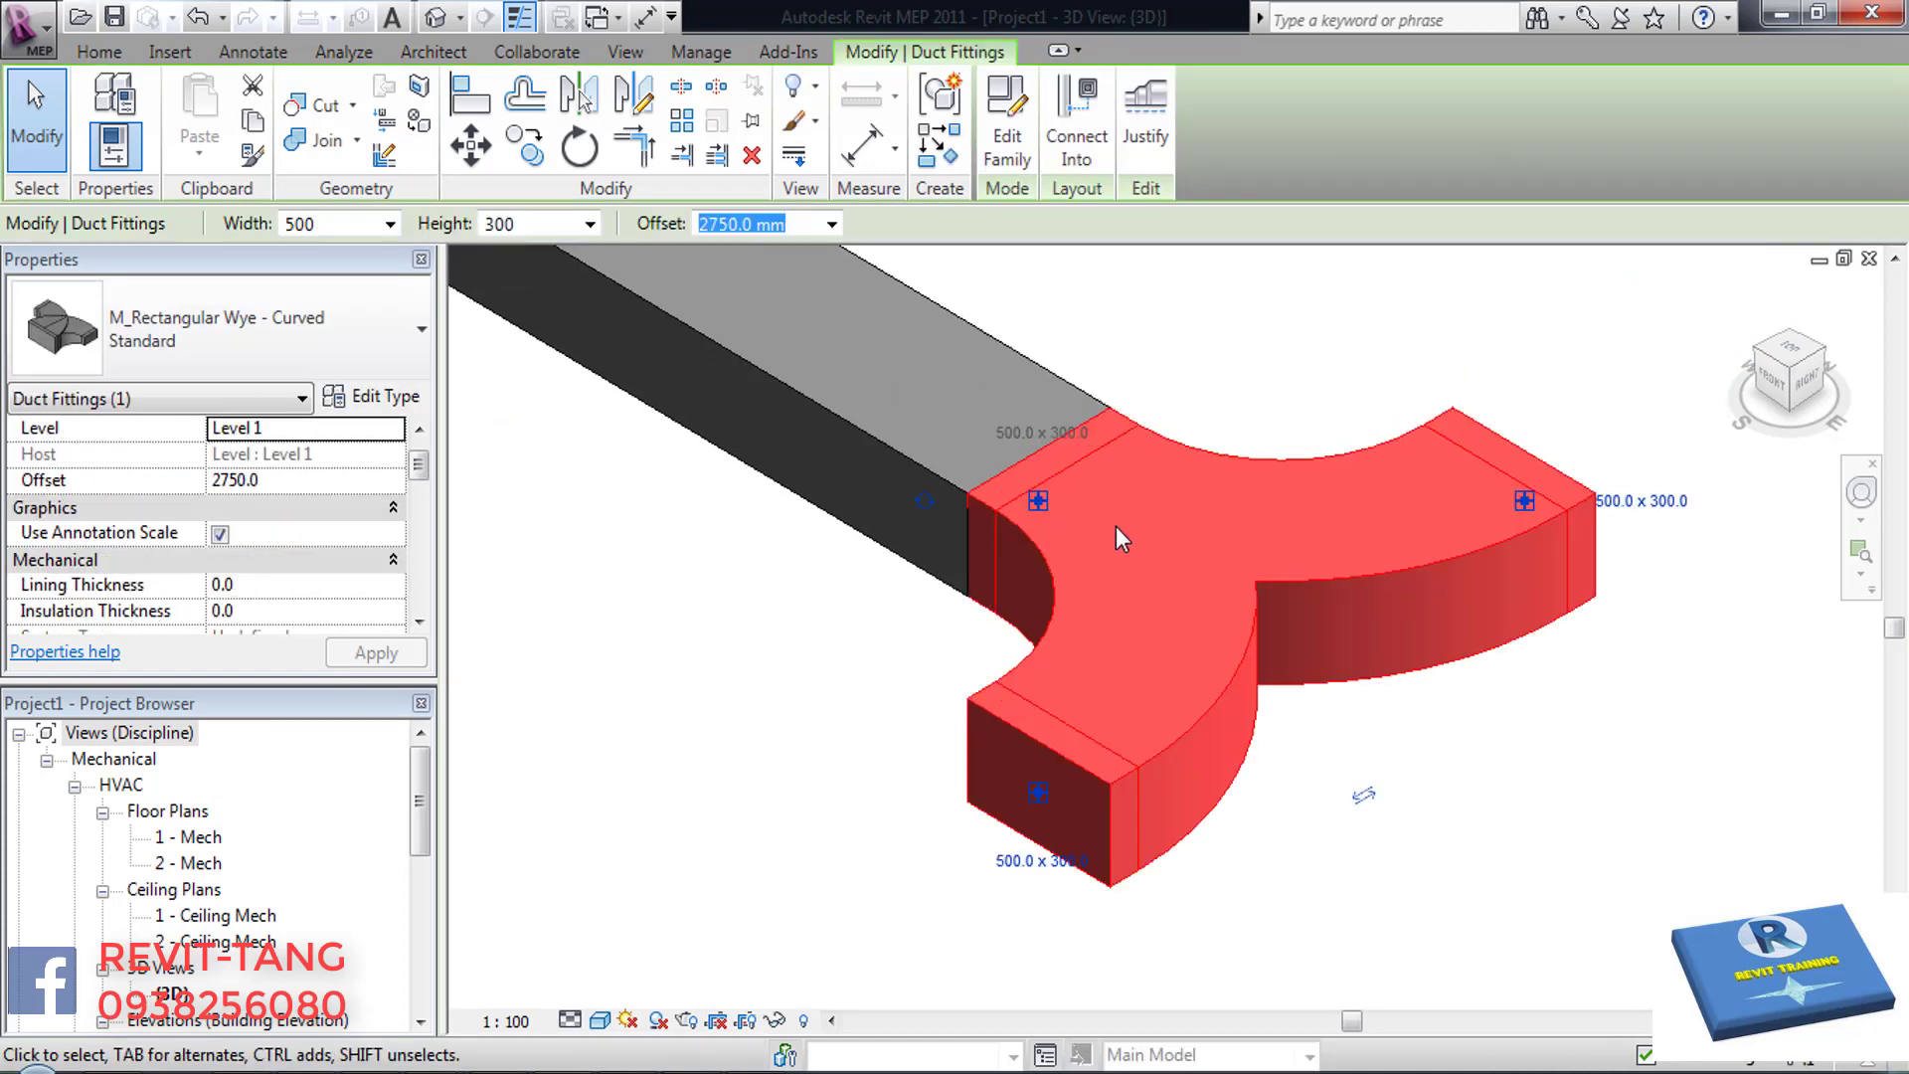
scroll(1116, 528, "up", 2)
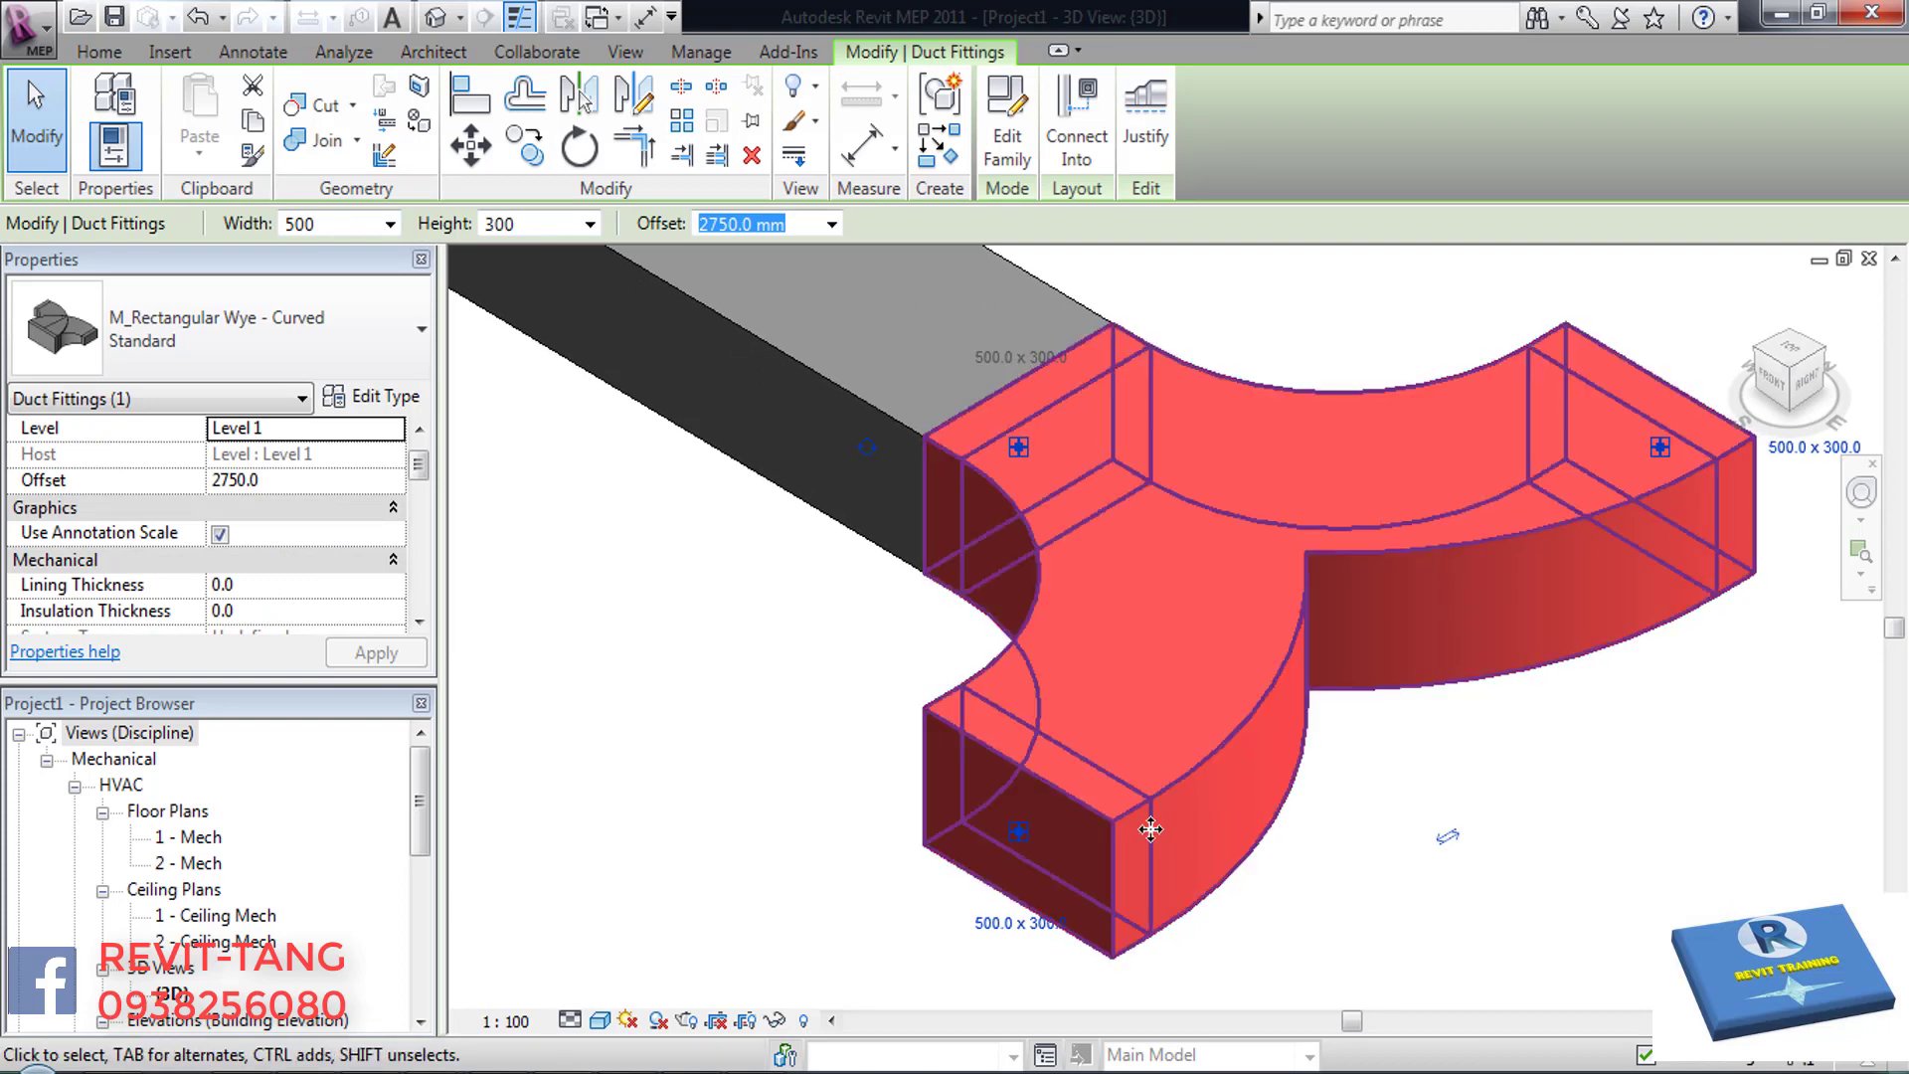
left_click(1007, 119)
- Join the main body with the branch box and the wye body using Join Geometry
middle_click_drag(1118, 760, 1042, 535)
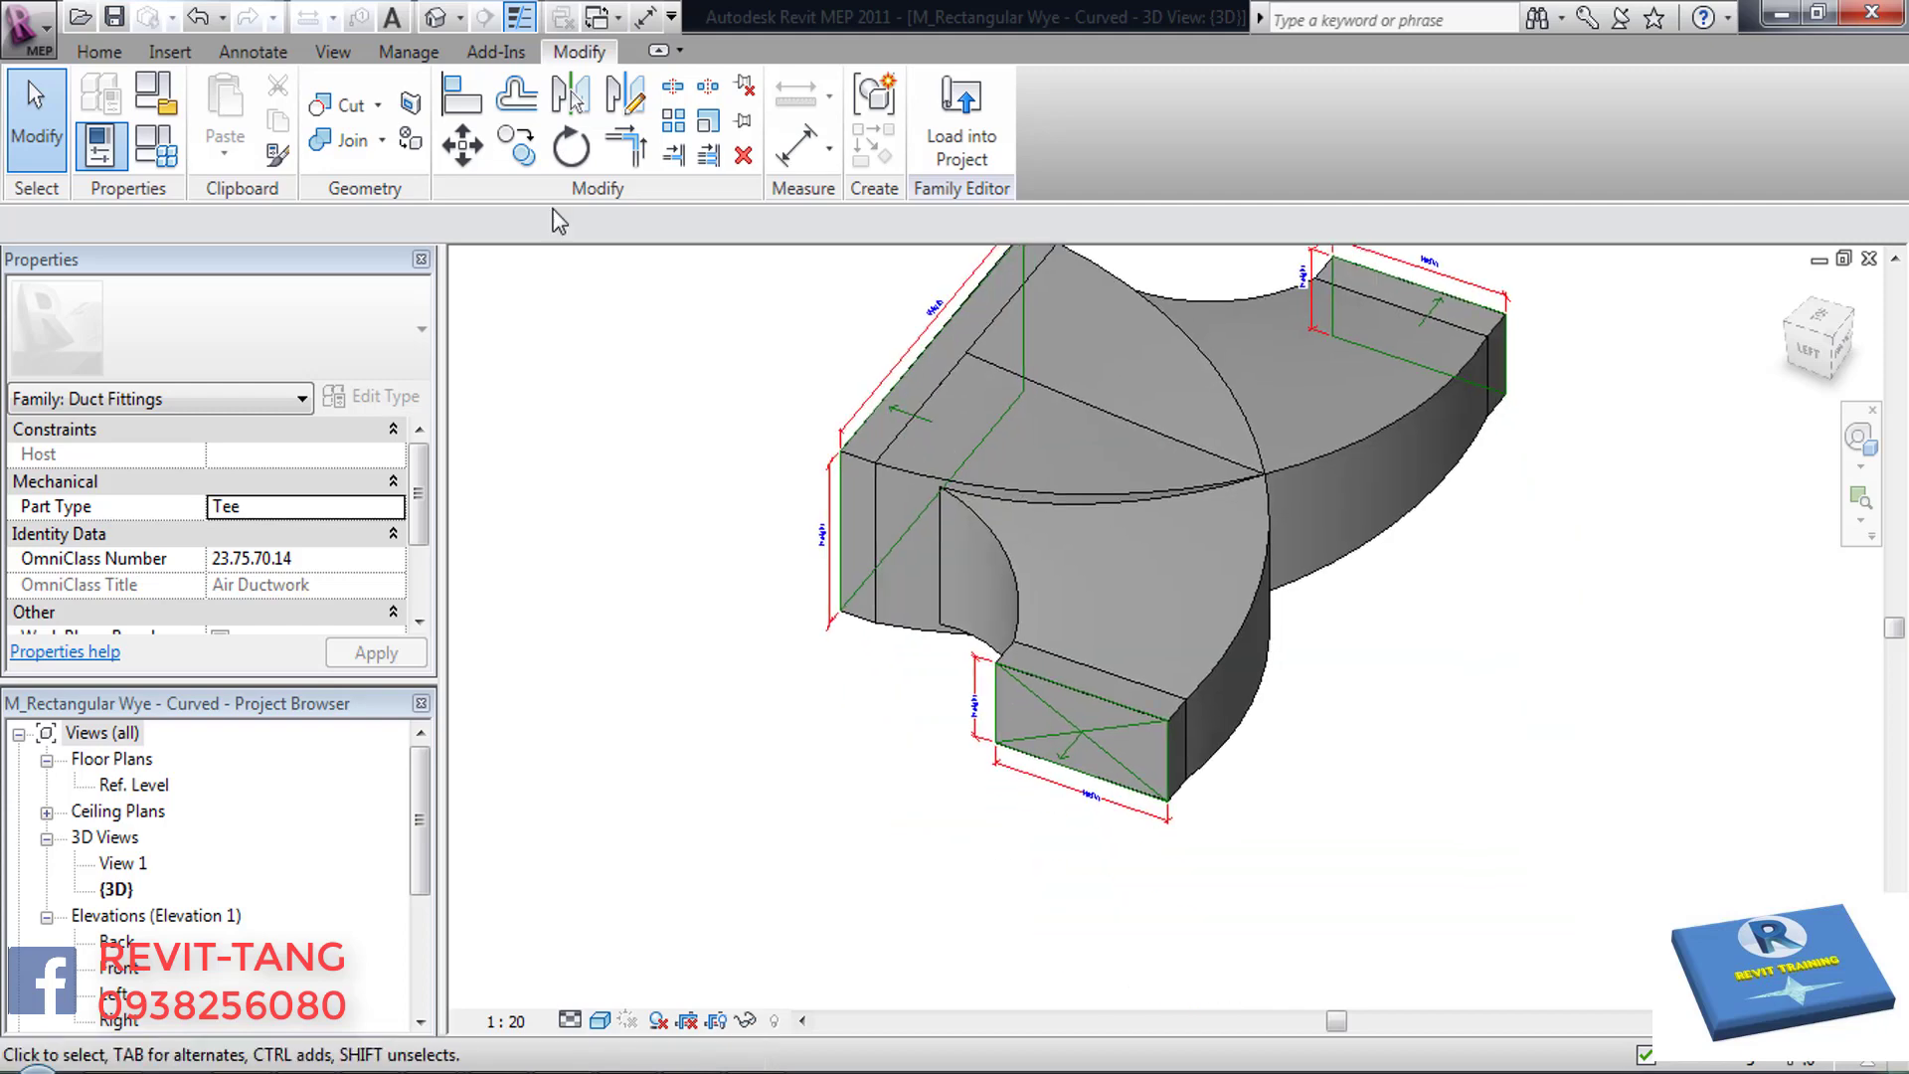
left_click(338, 141)
left_click(1211, 693)
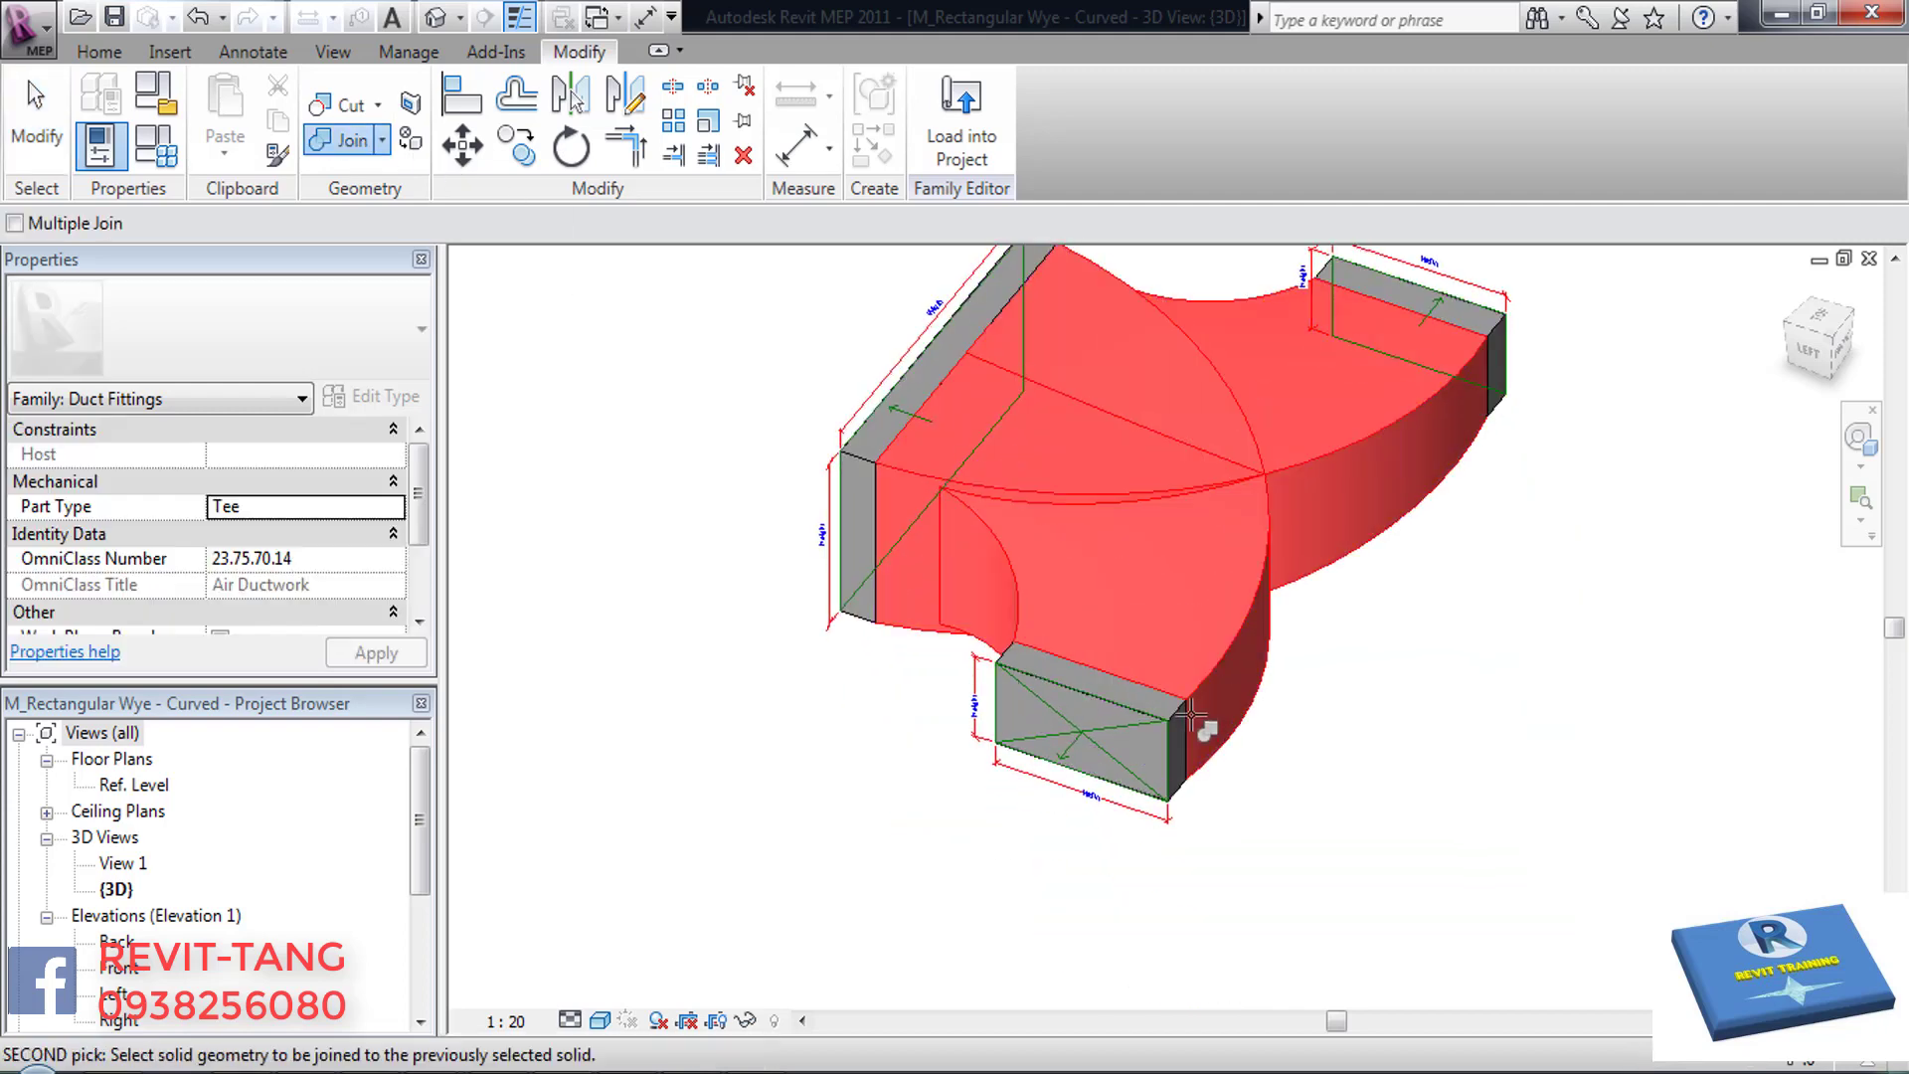
scroll(1209, 696, "up", 3)
left_click(1186, 701)
scroll(1186, 701, "down", 3)
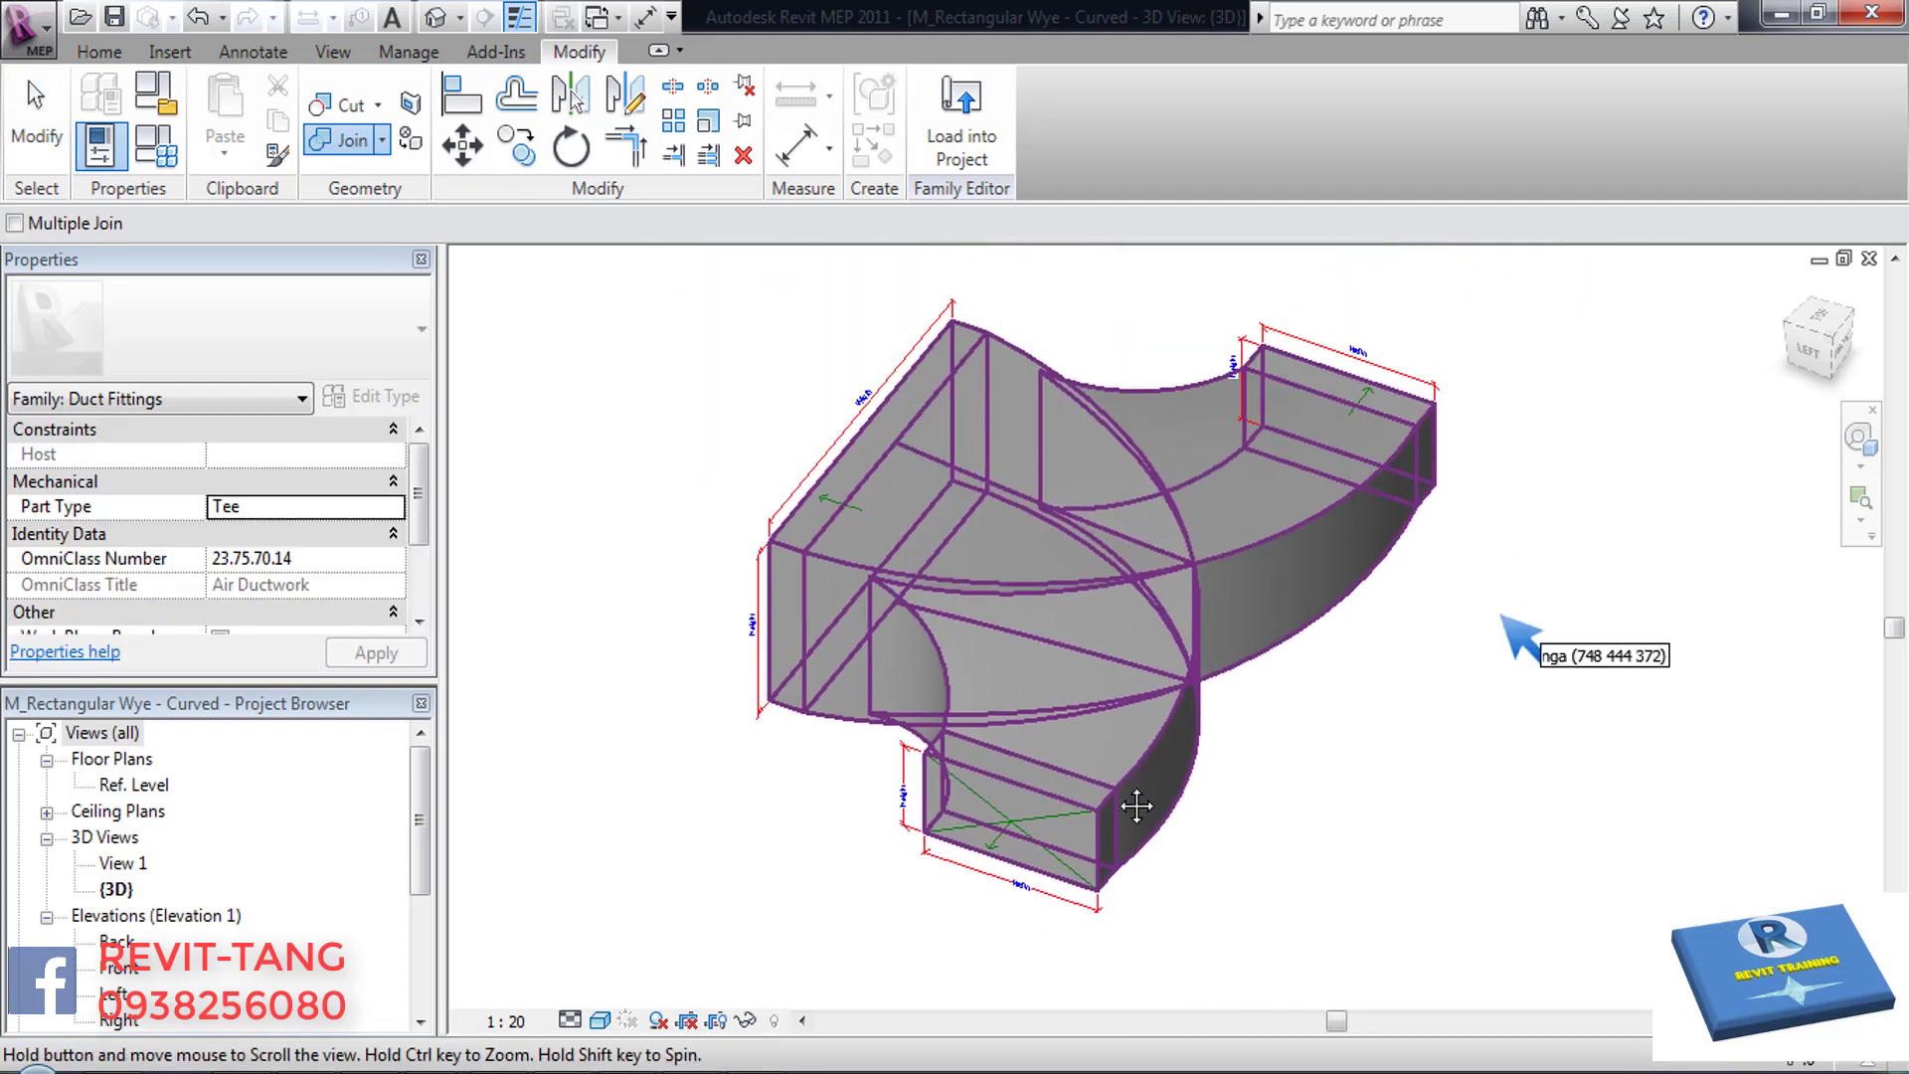
scroll(1209, 604, "up", 1)
left_click(1411, 447)
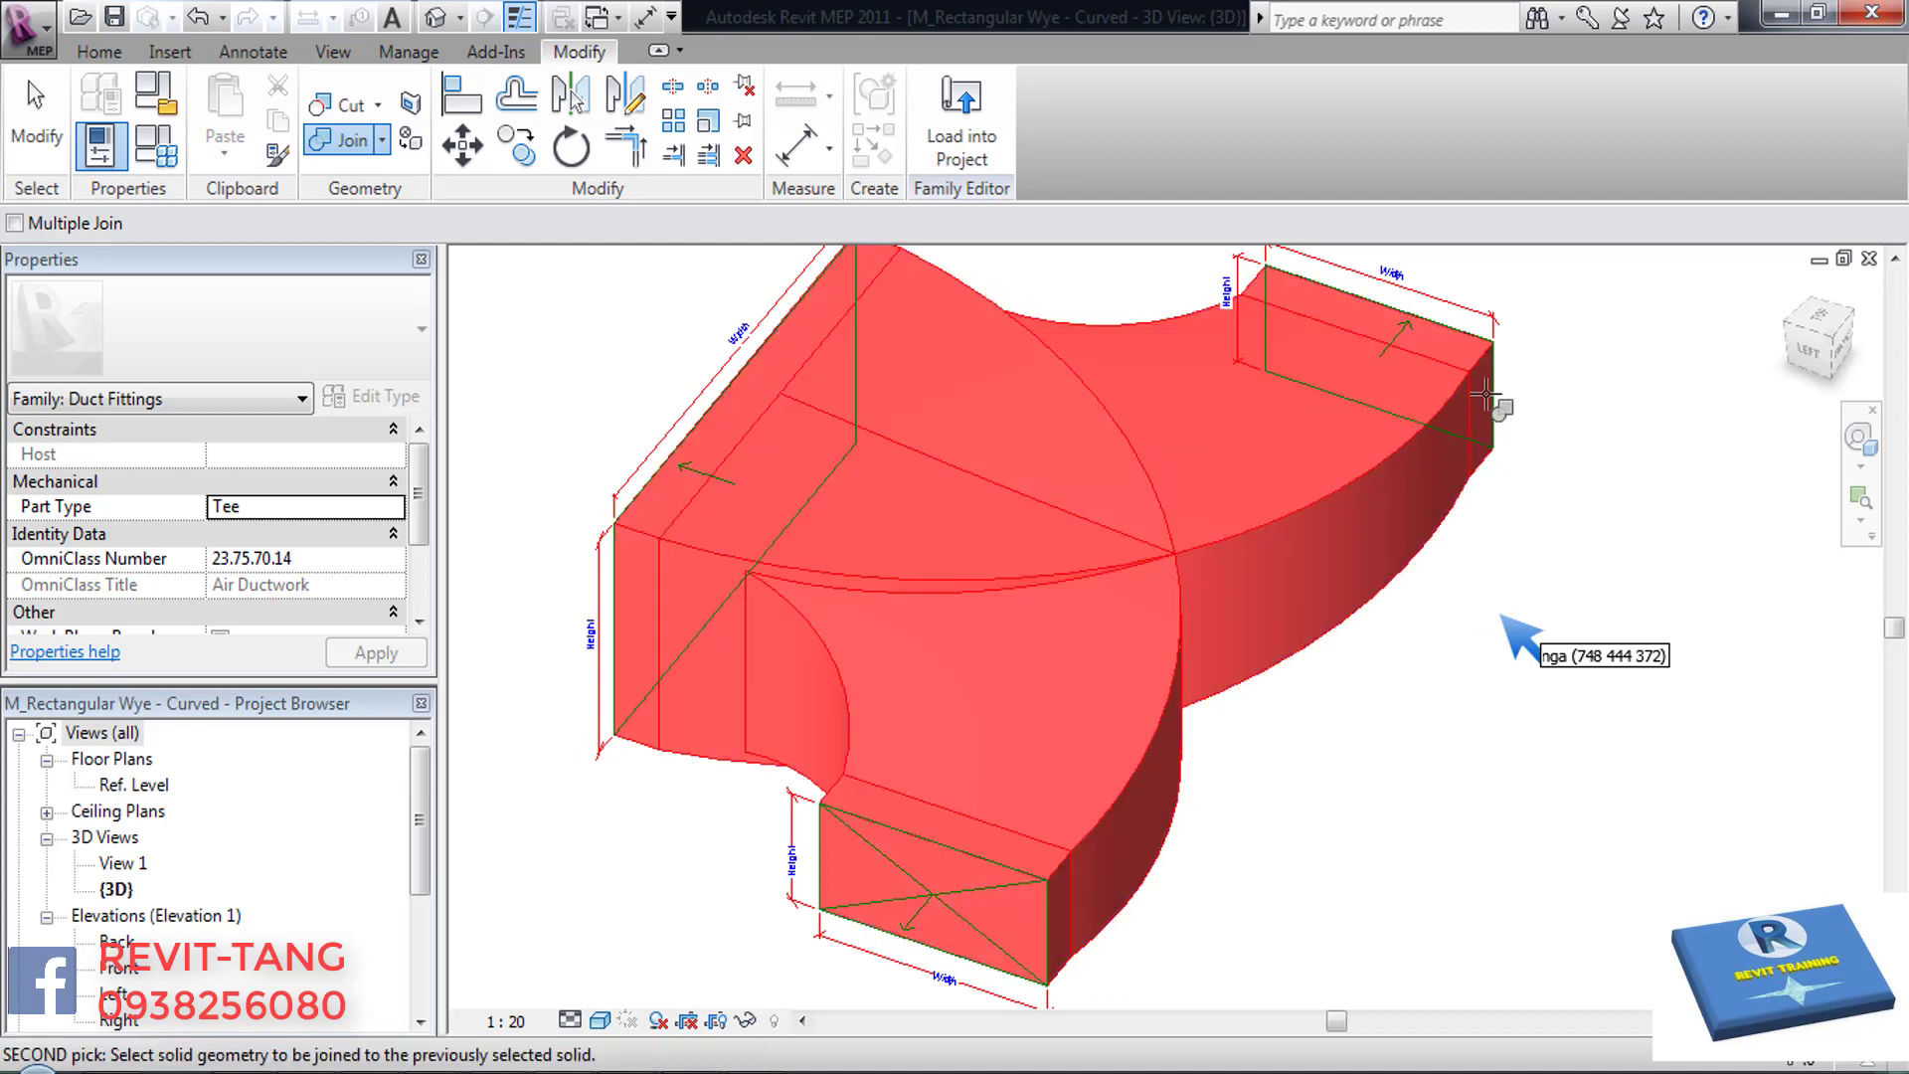
- Finish the joins, dismiss the load dialog, and orbit to inspect the merged wye from above
right_click(1179, 358)
left_click(1243, 375)
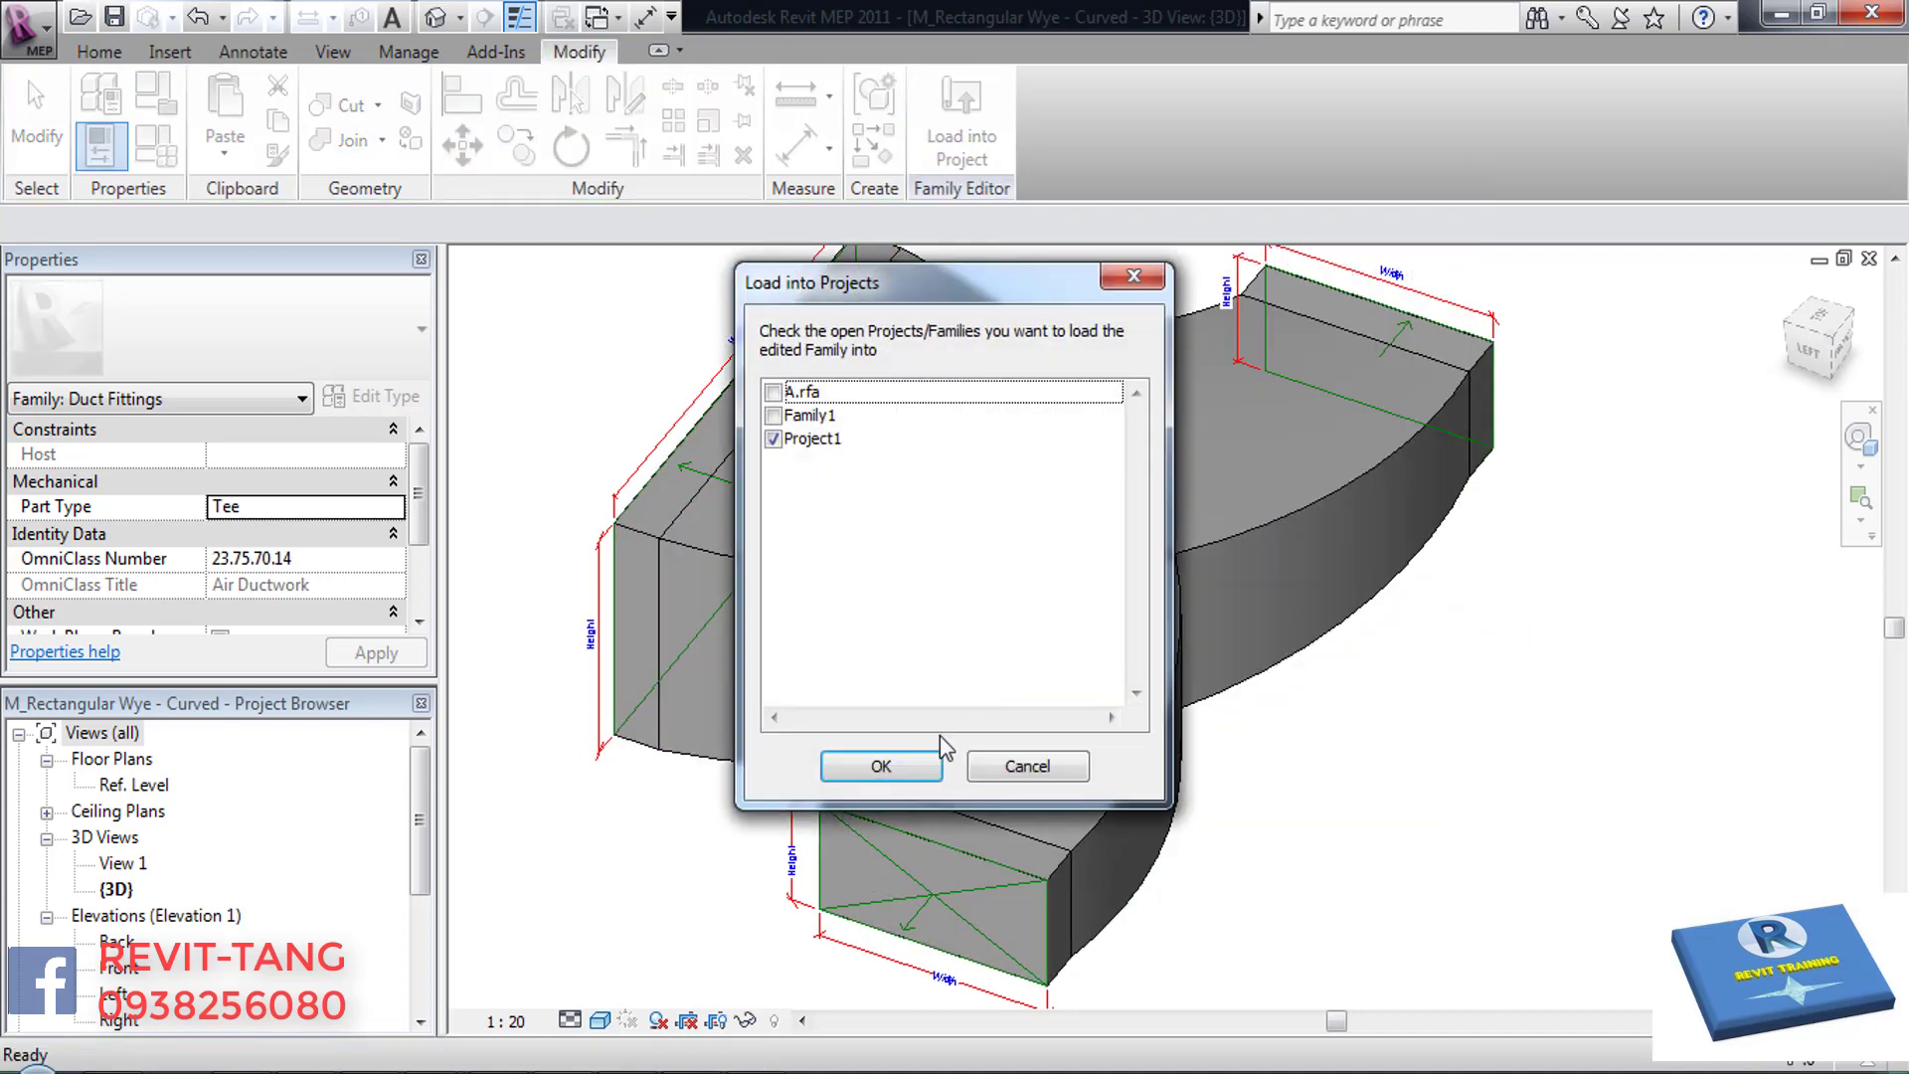
left_click(1059, 771)
scroll(1041, 874, "up", 2)
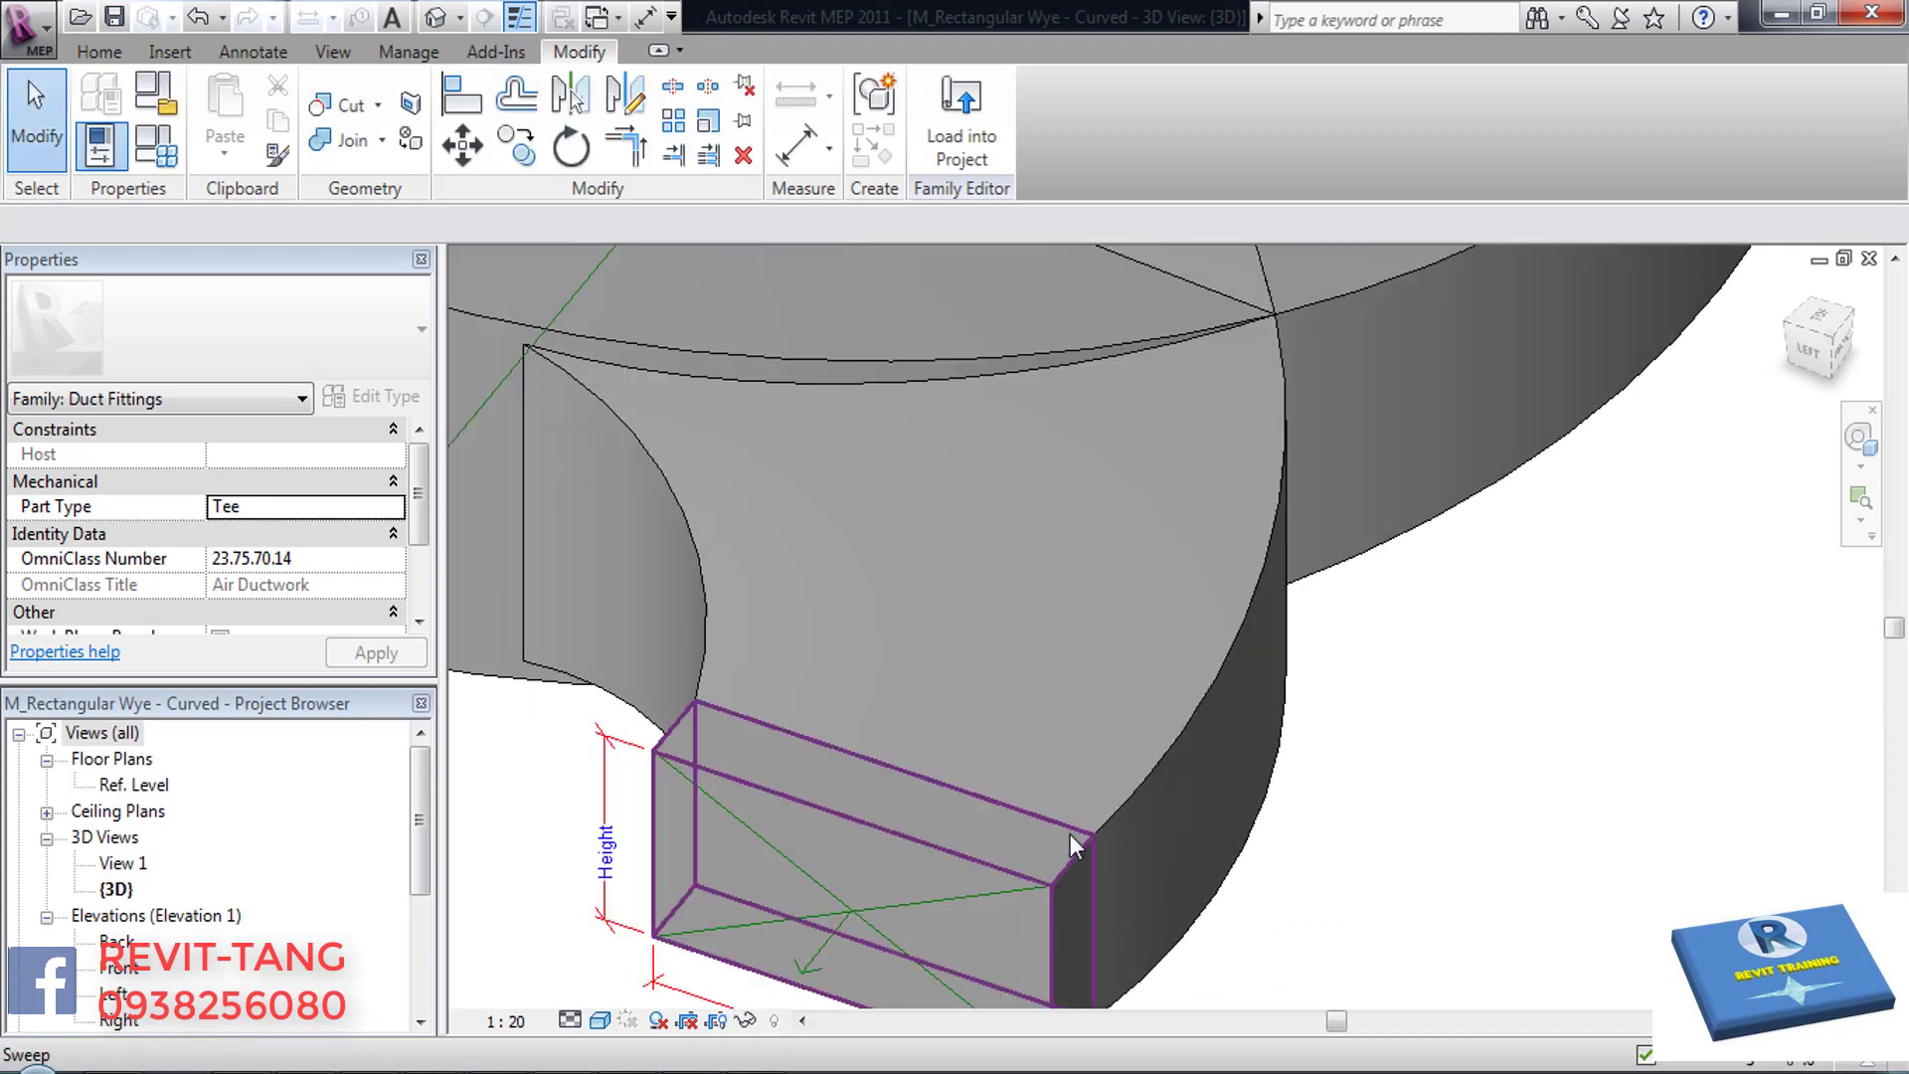
scroll(1056, 537, "down", 3)
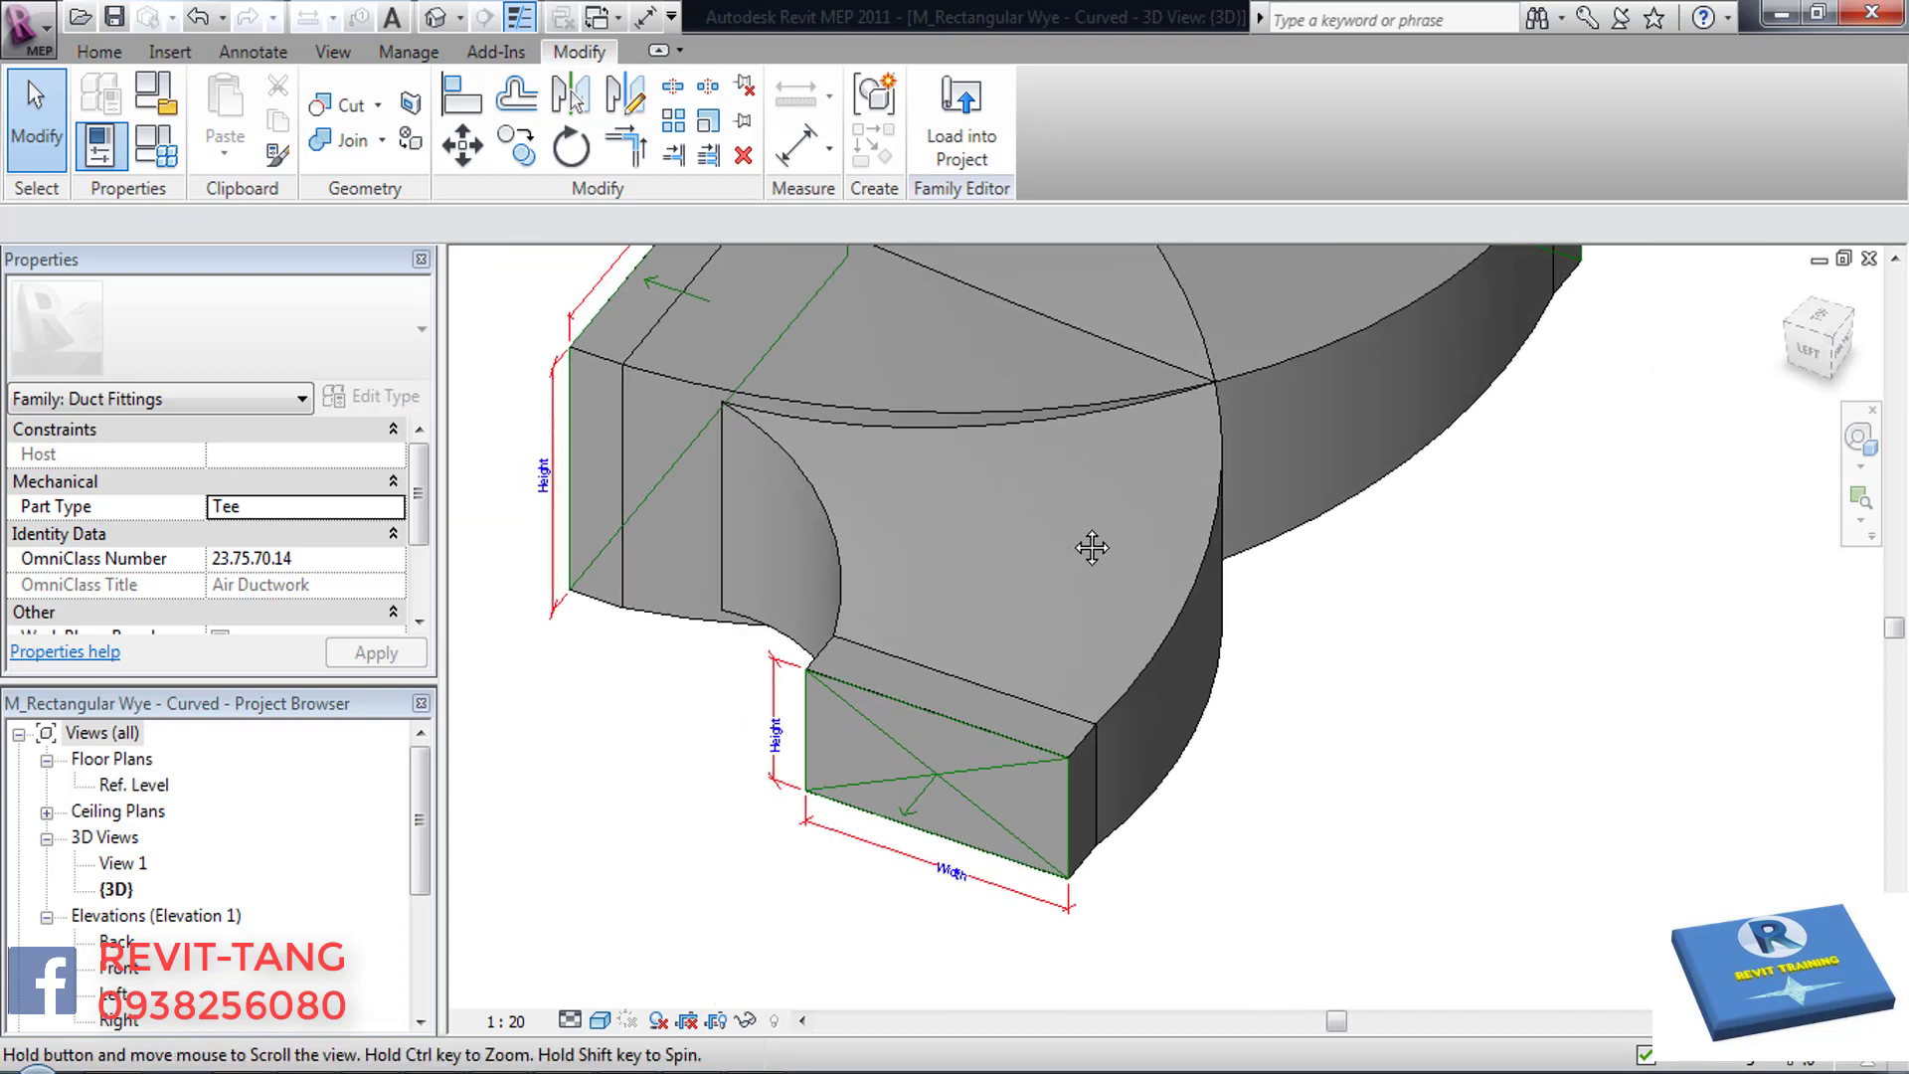
middle_click_drag(1071, 507, 1019, 629, "shift")
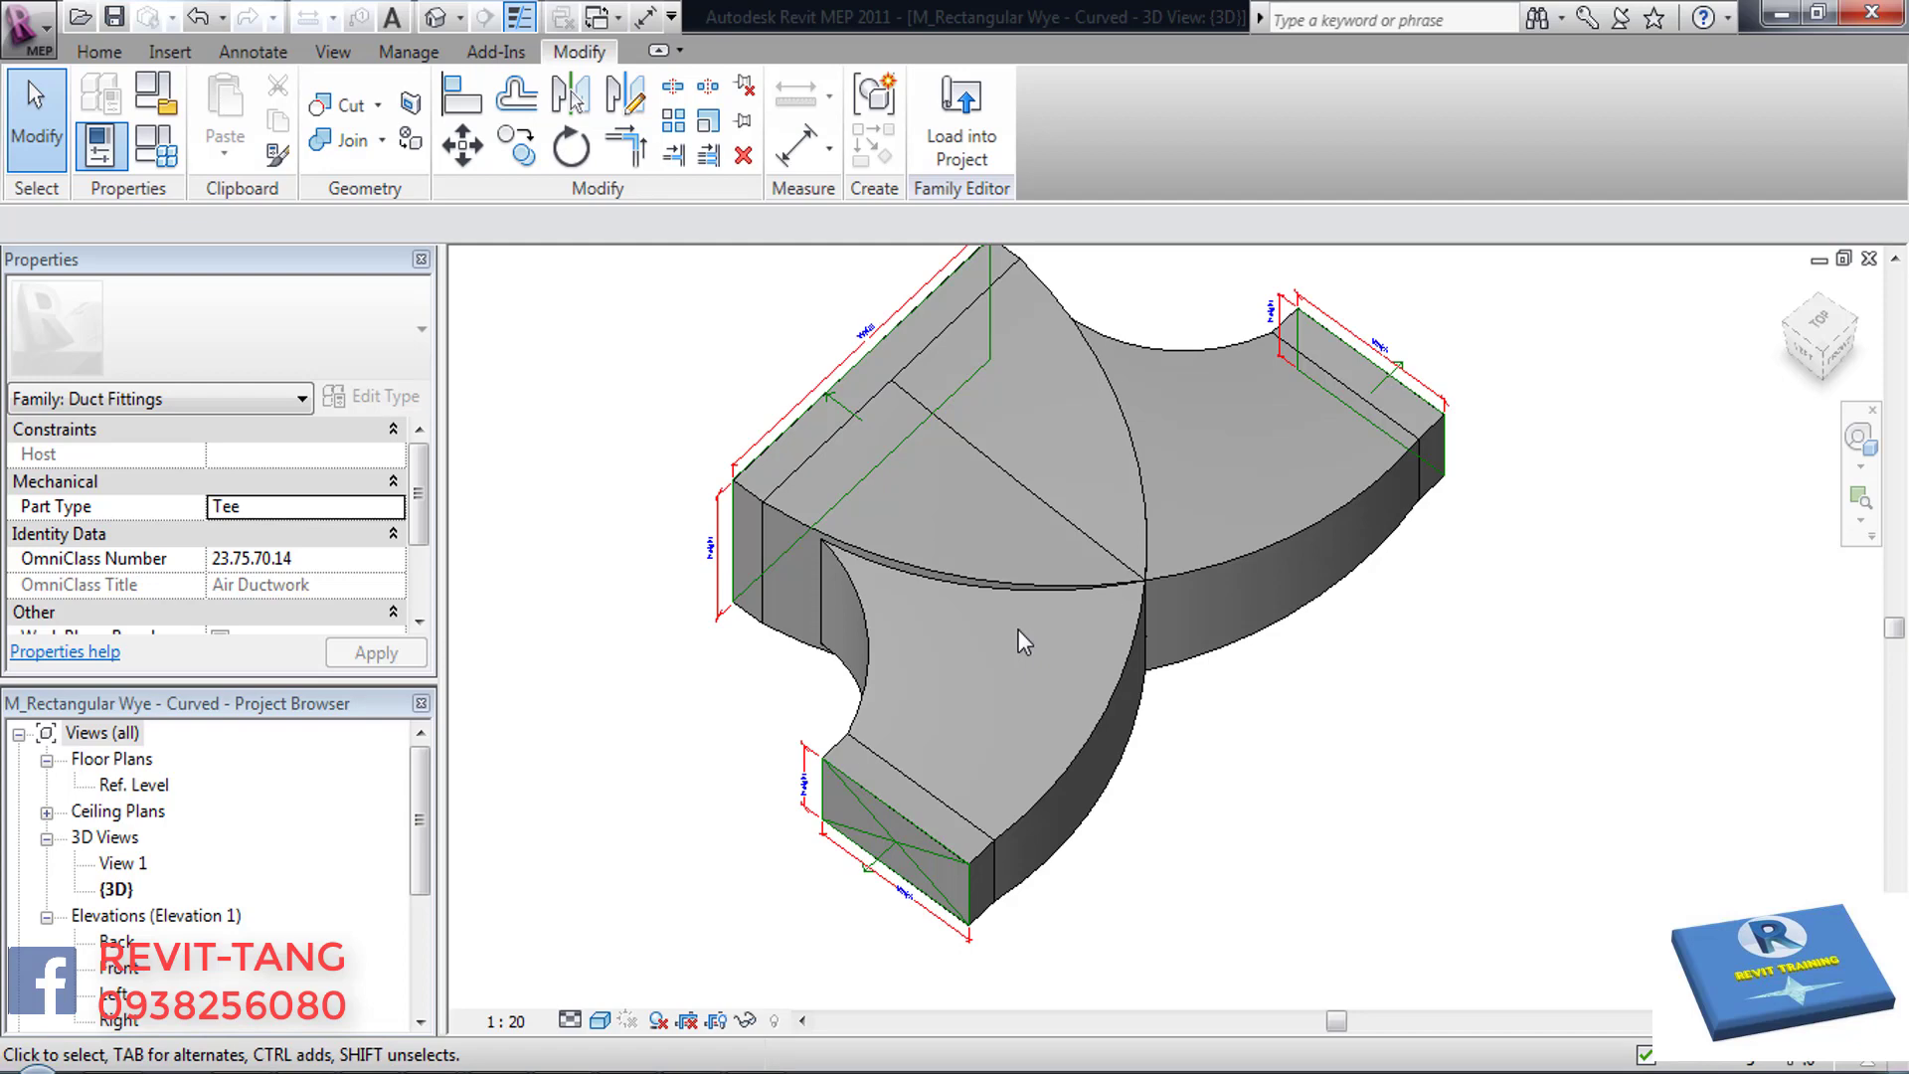
- Load the joined wye into Project1 with overwrite, then select it to check W1 500, H1 300
left_click(1003, 177)
left_click(875, 775)
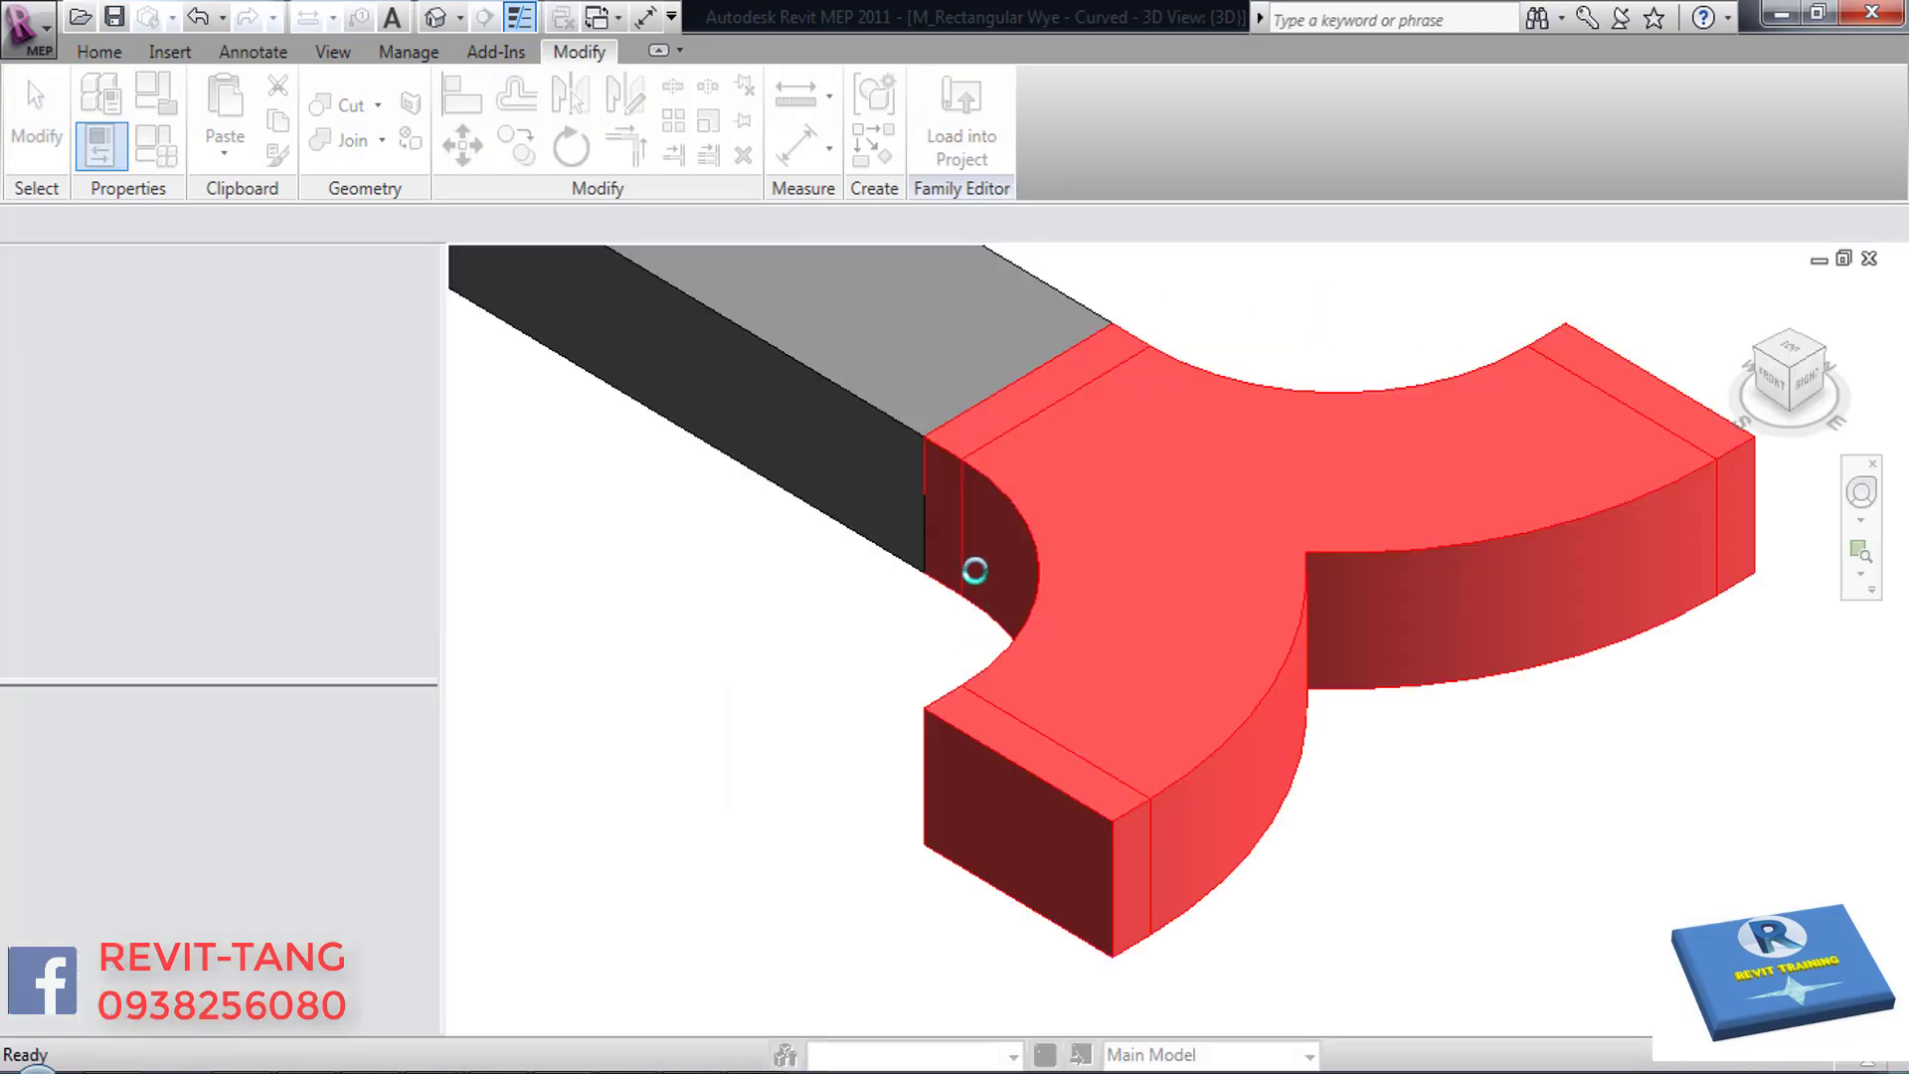
left_click(926, 561)
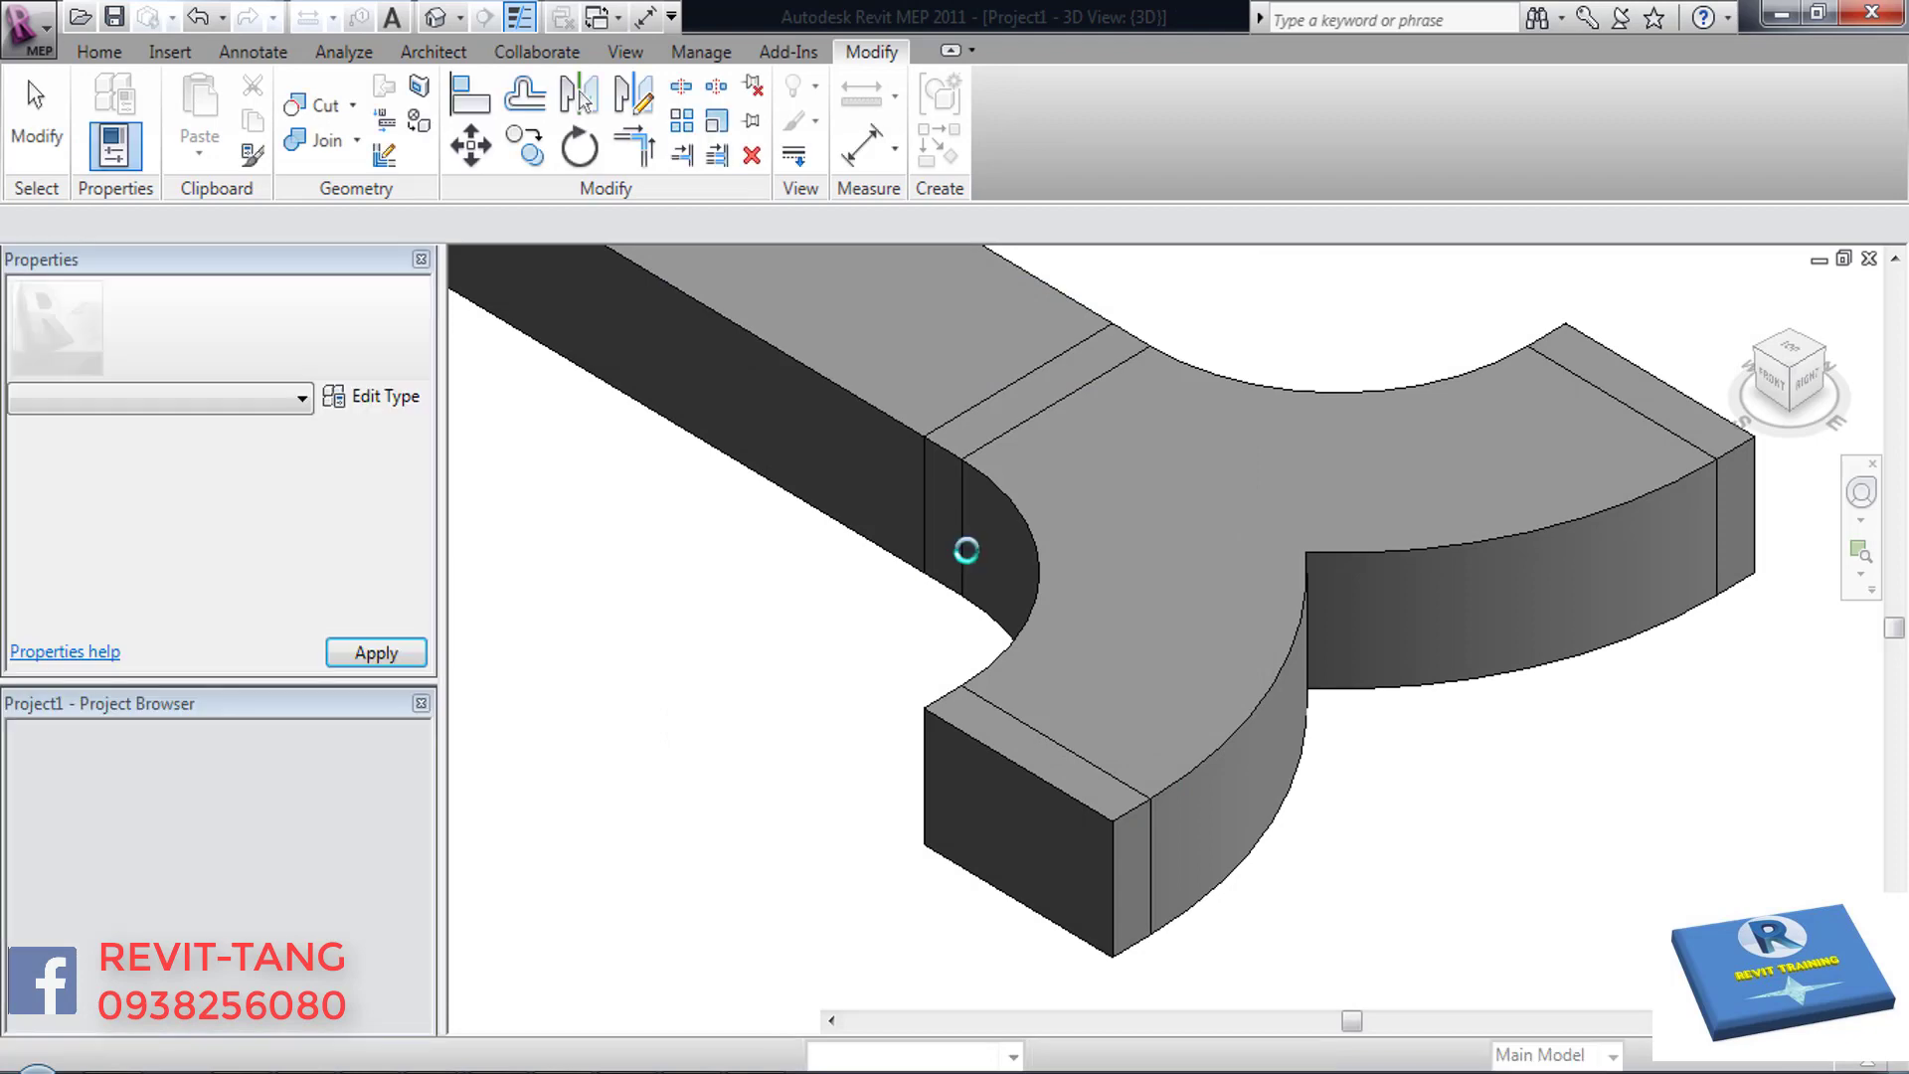
left_click(1108, 712)
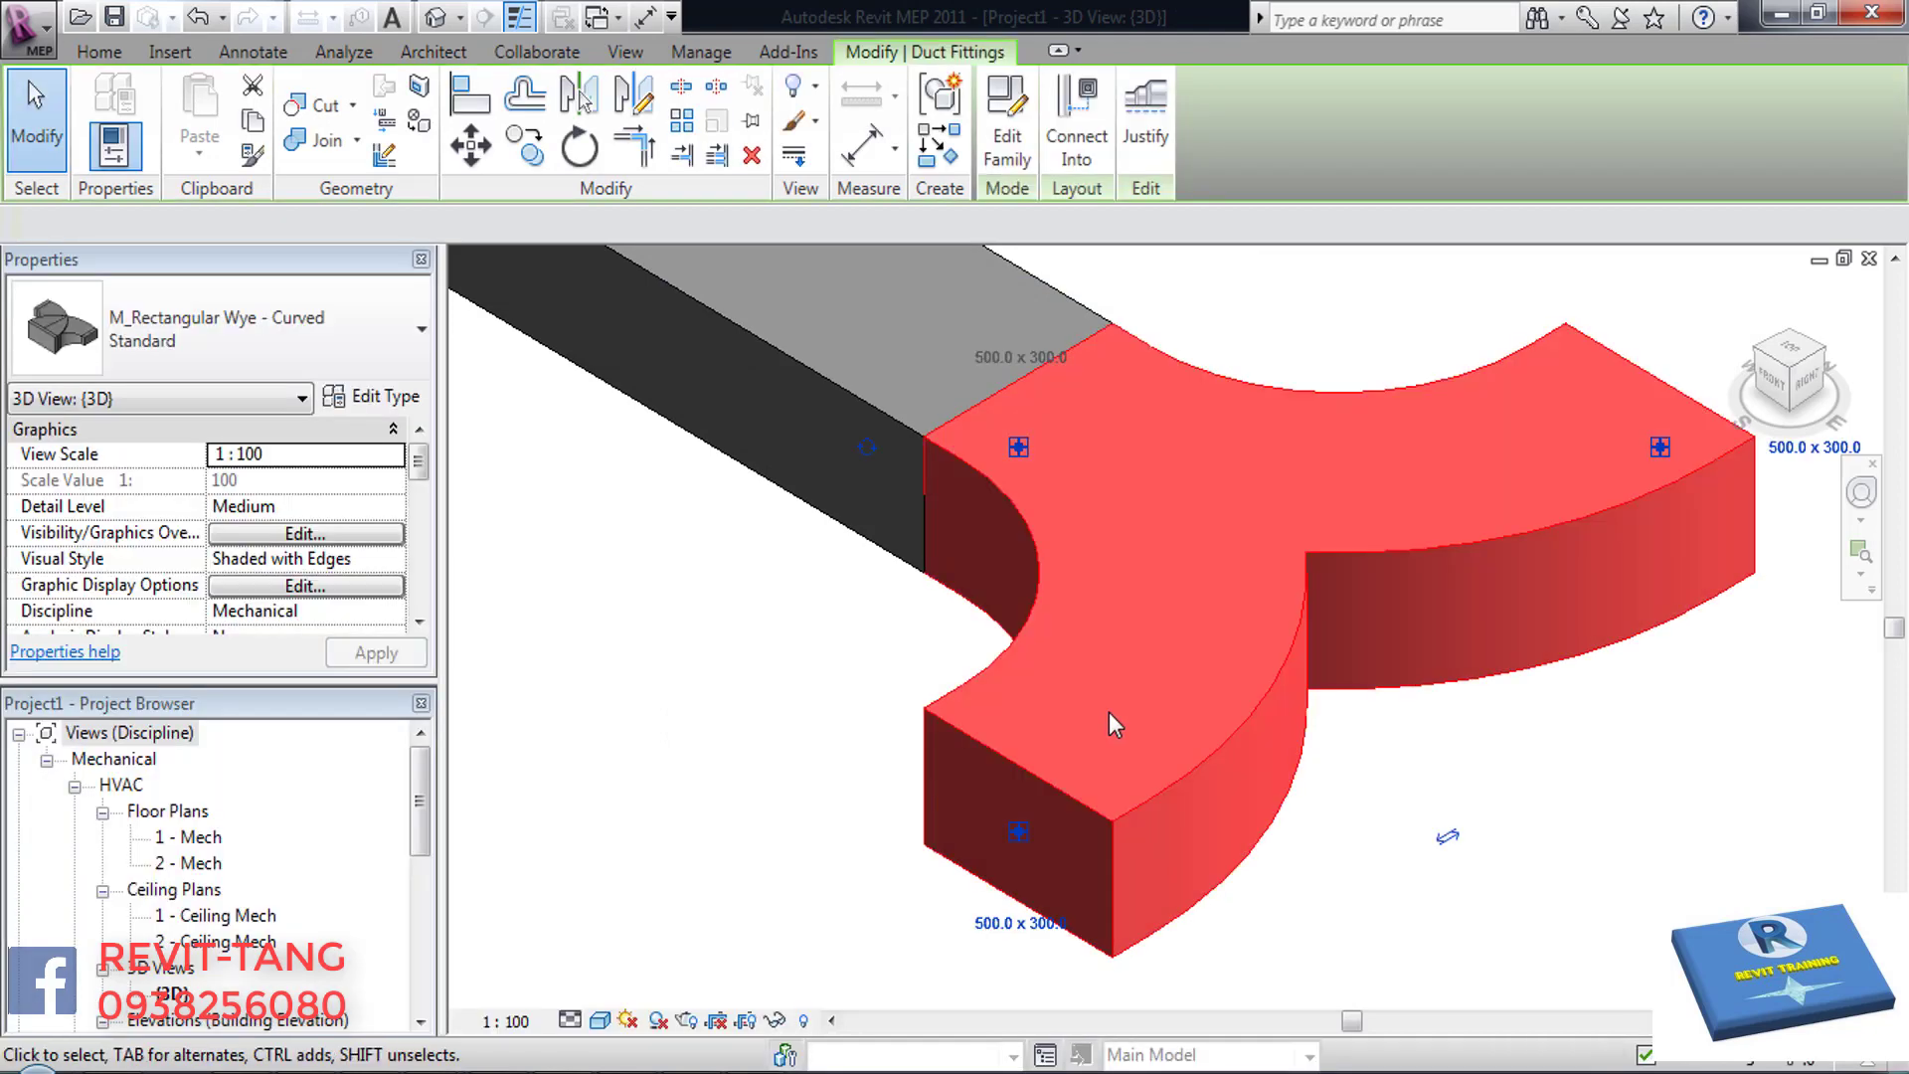
key("Escape")
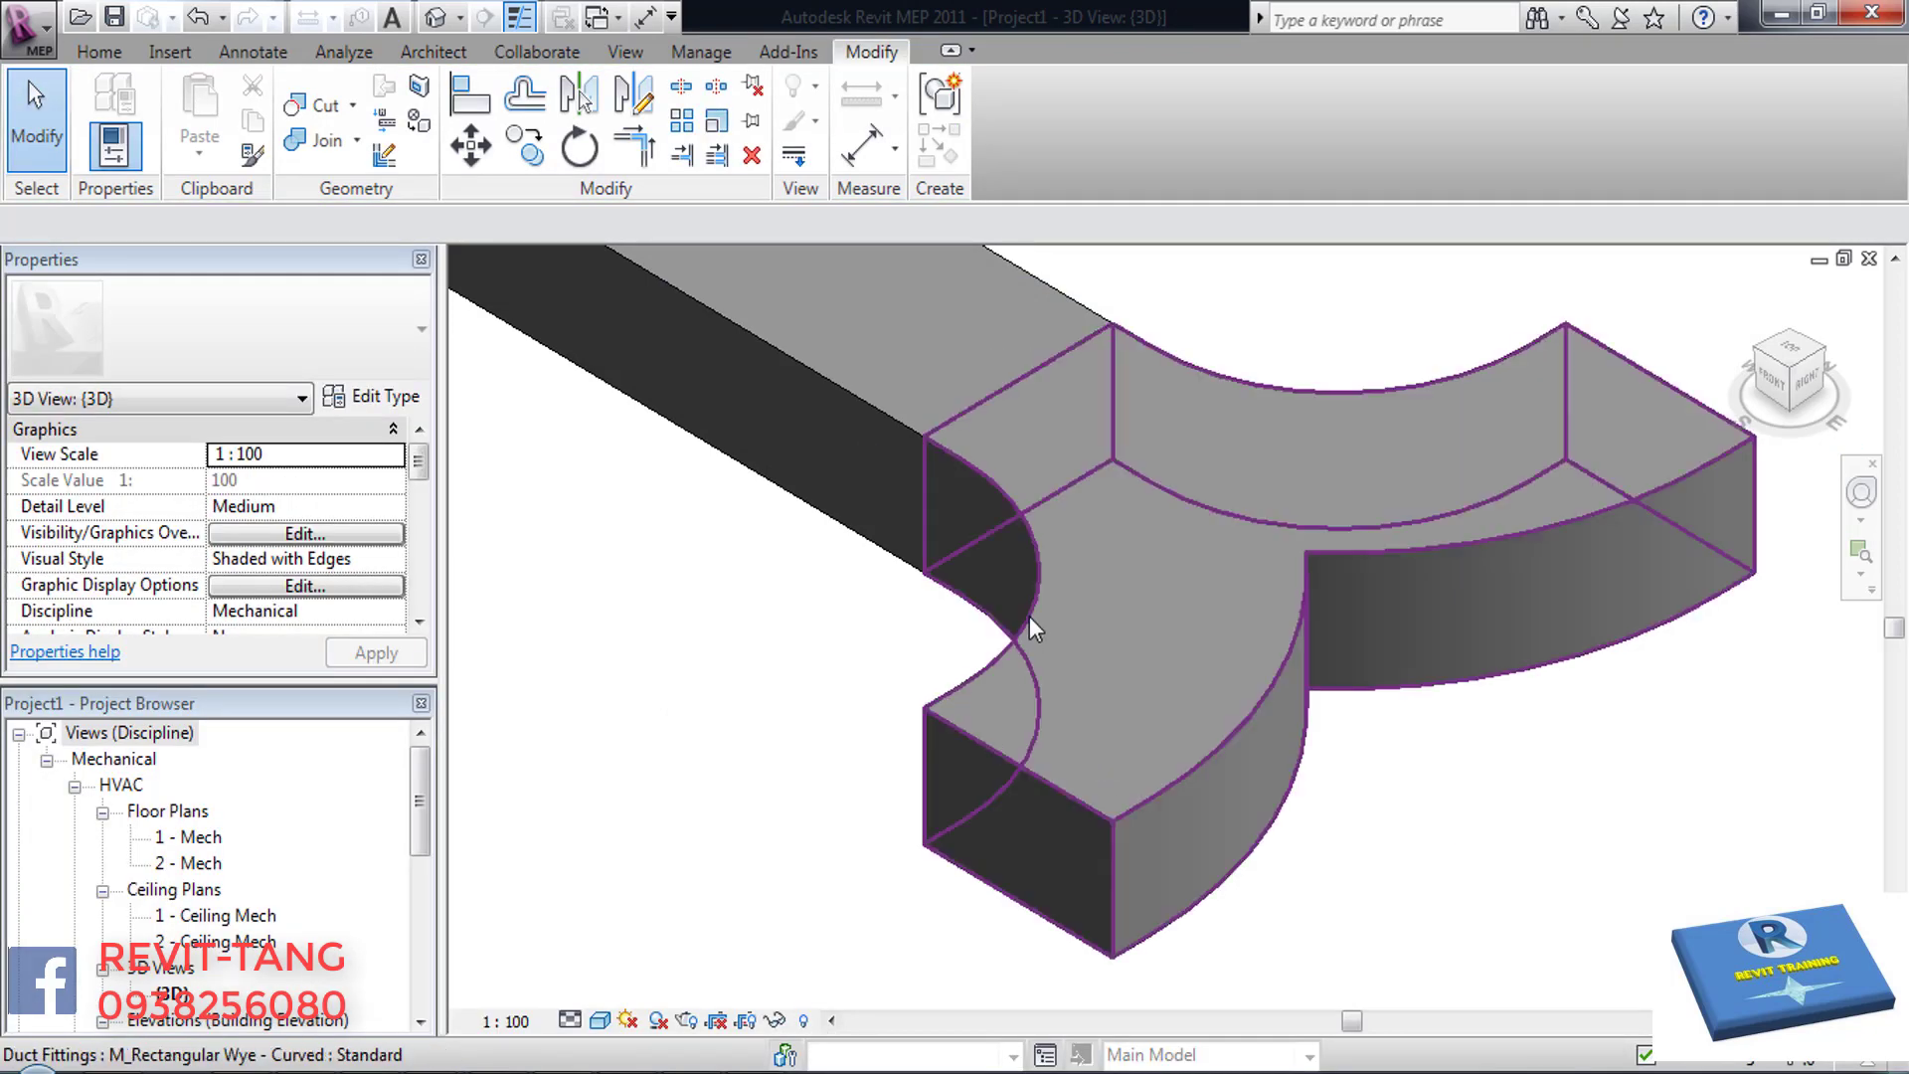
left_click(1029, 618)
left_click_drag(430, 467, 413, 601)
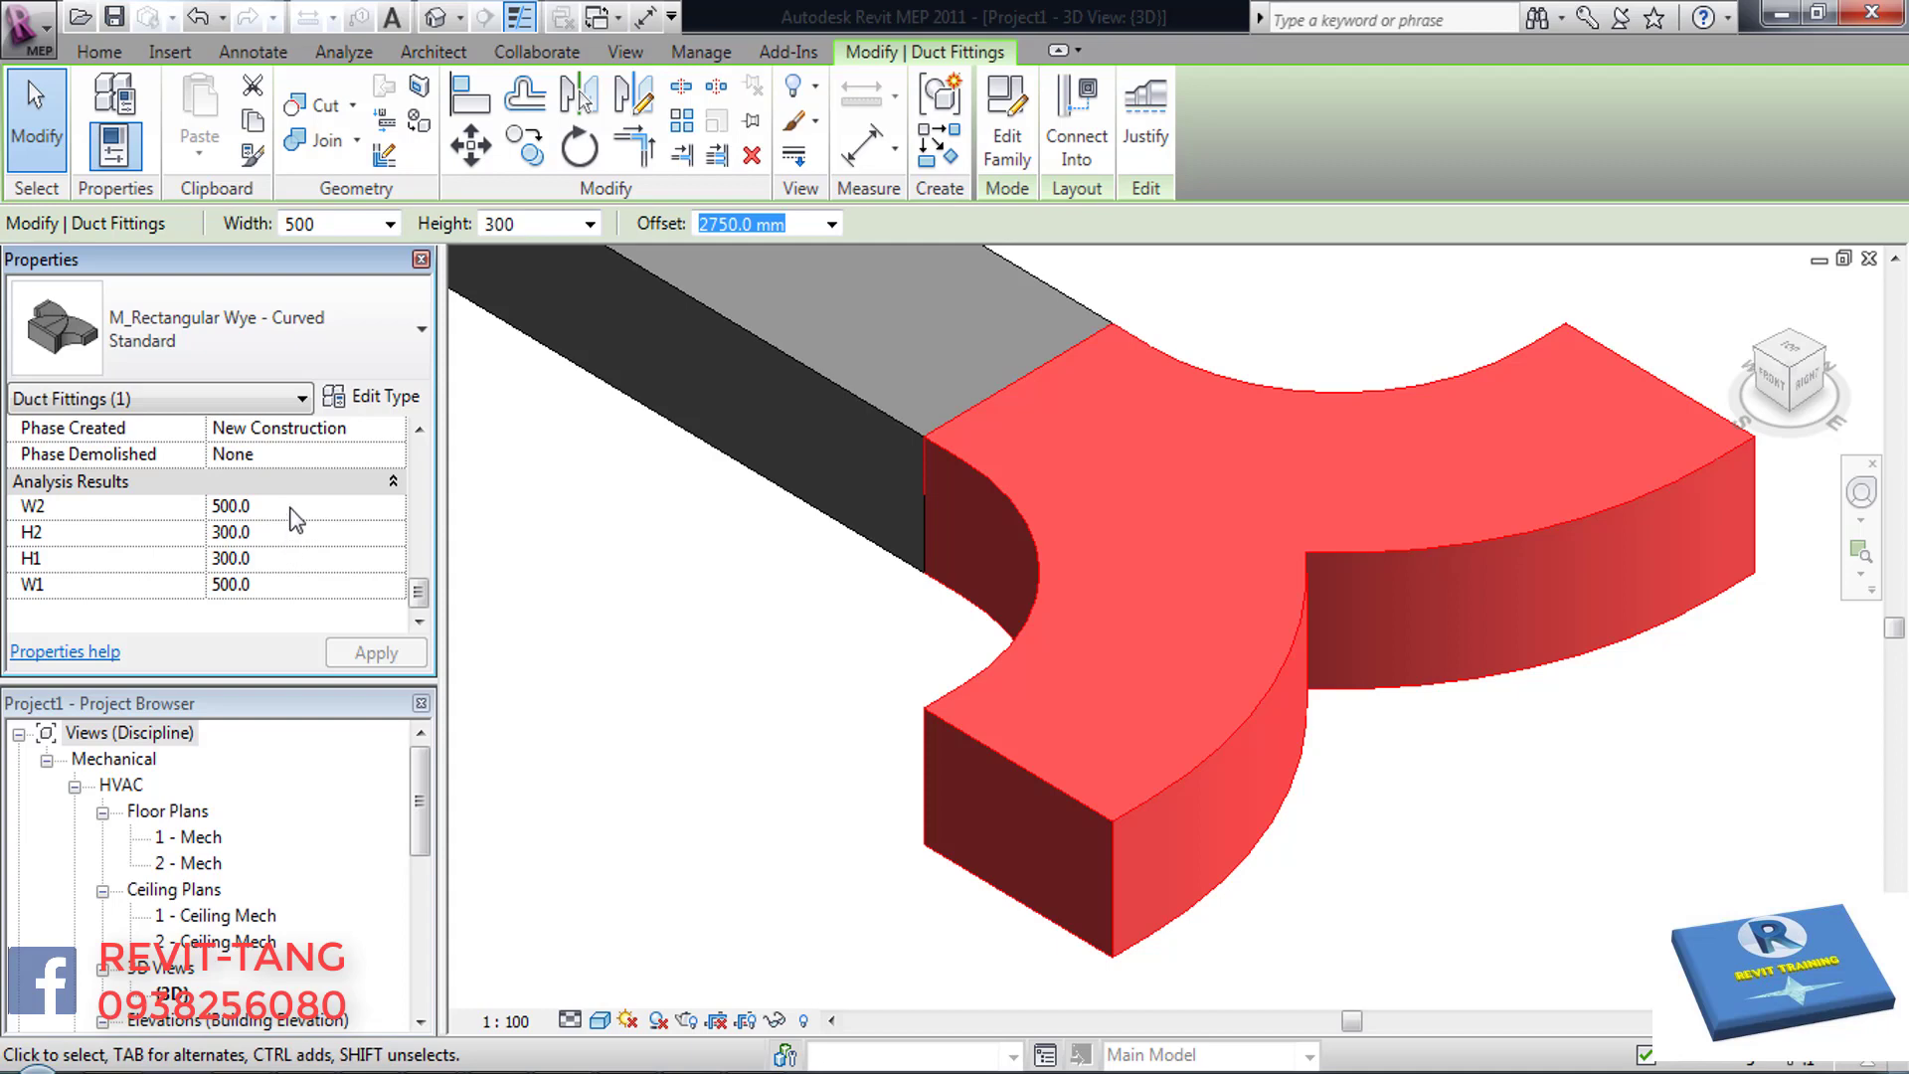
left_click(292, 507)
type("400")
left_click(294, 527)
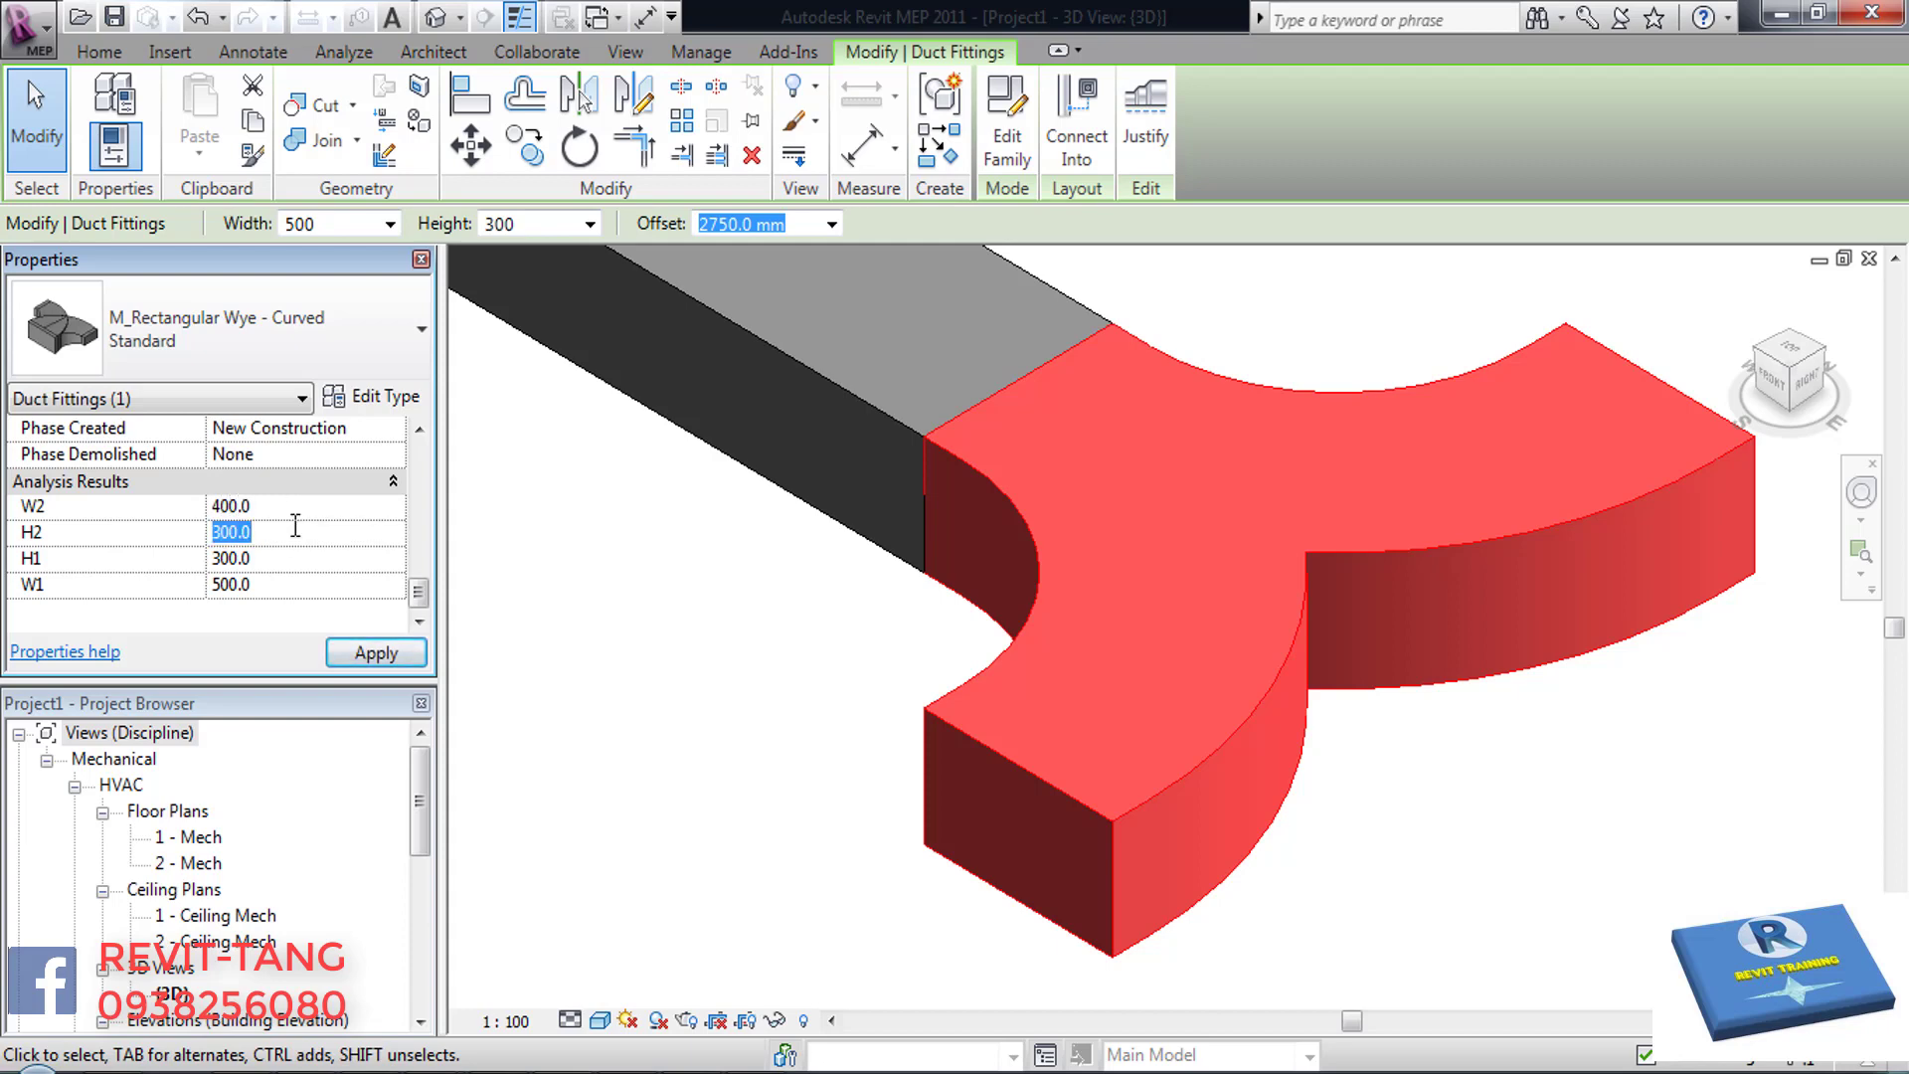
type("250")
left_click(369, 653)
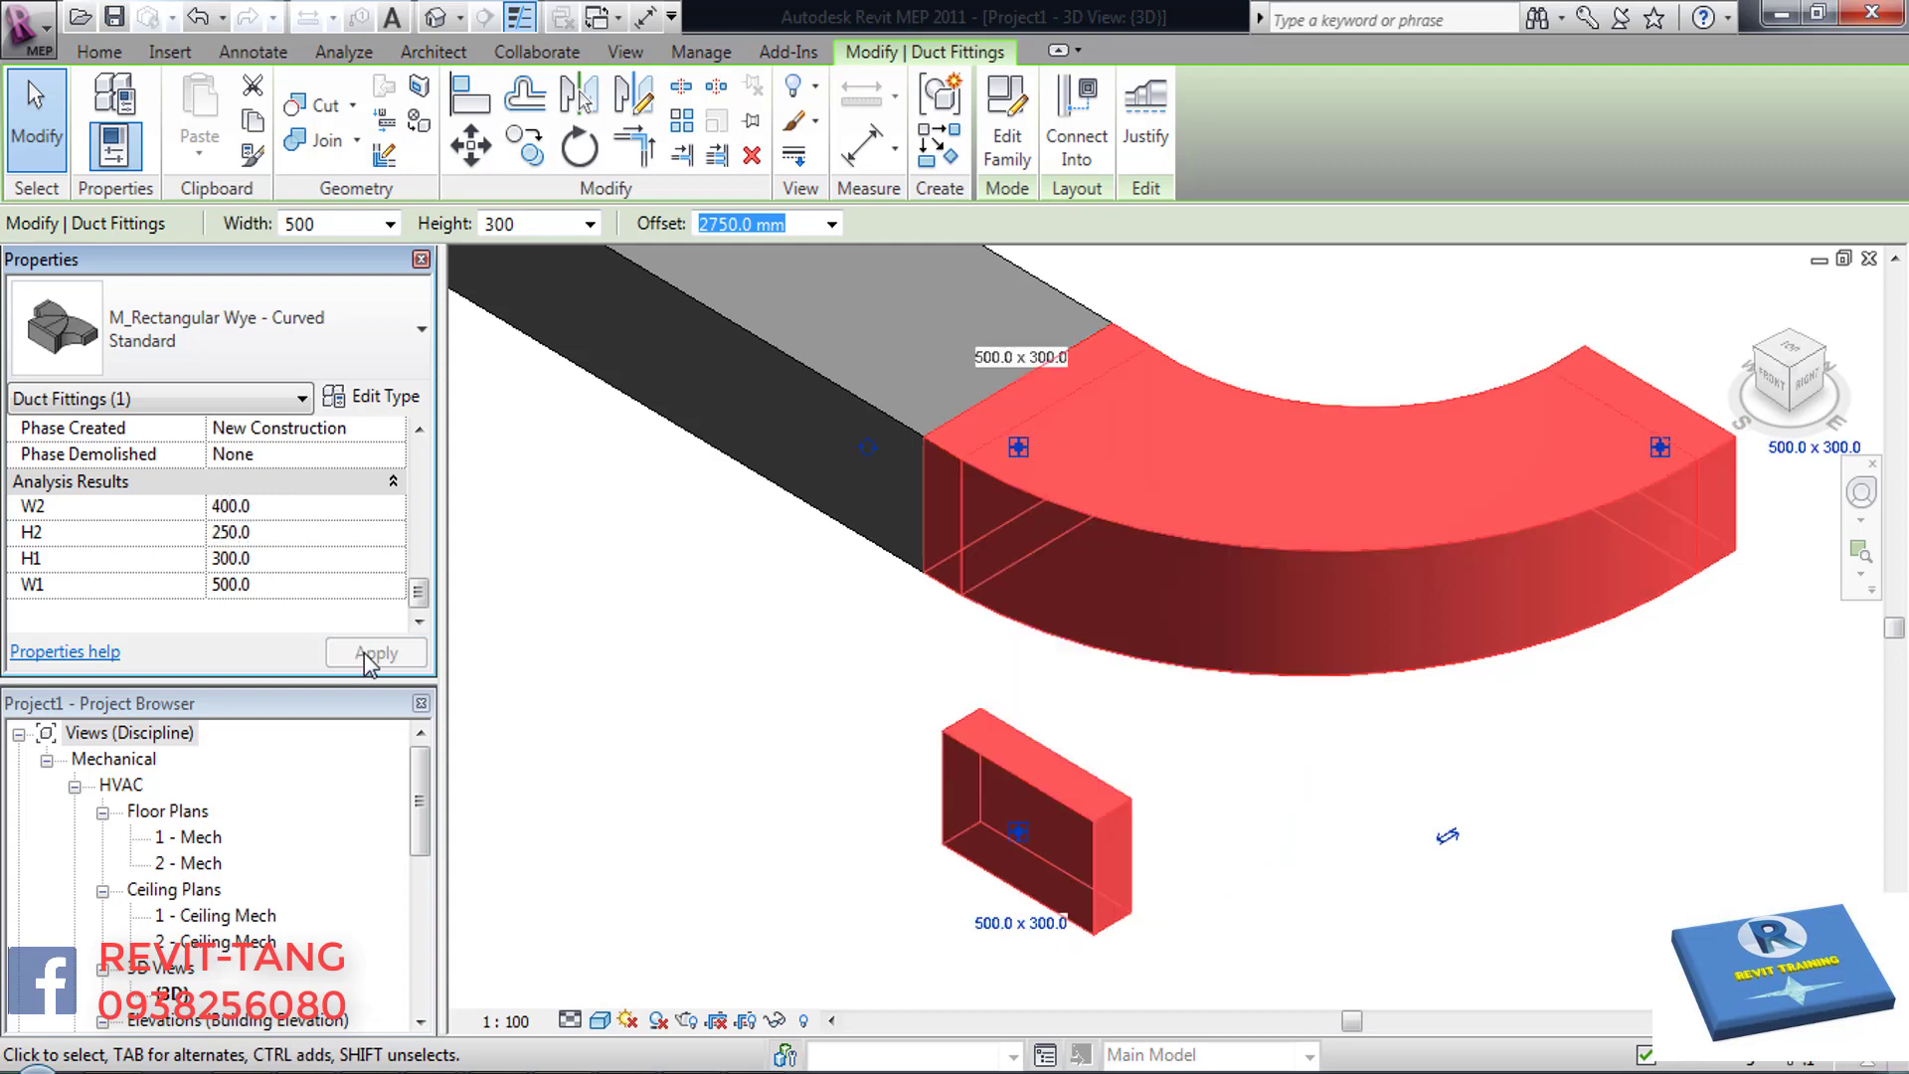
left_click(623, 618)
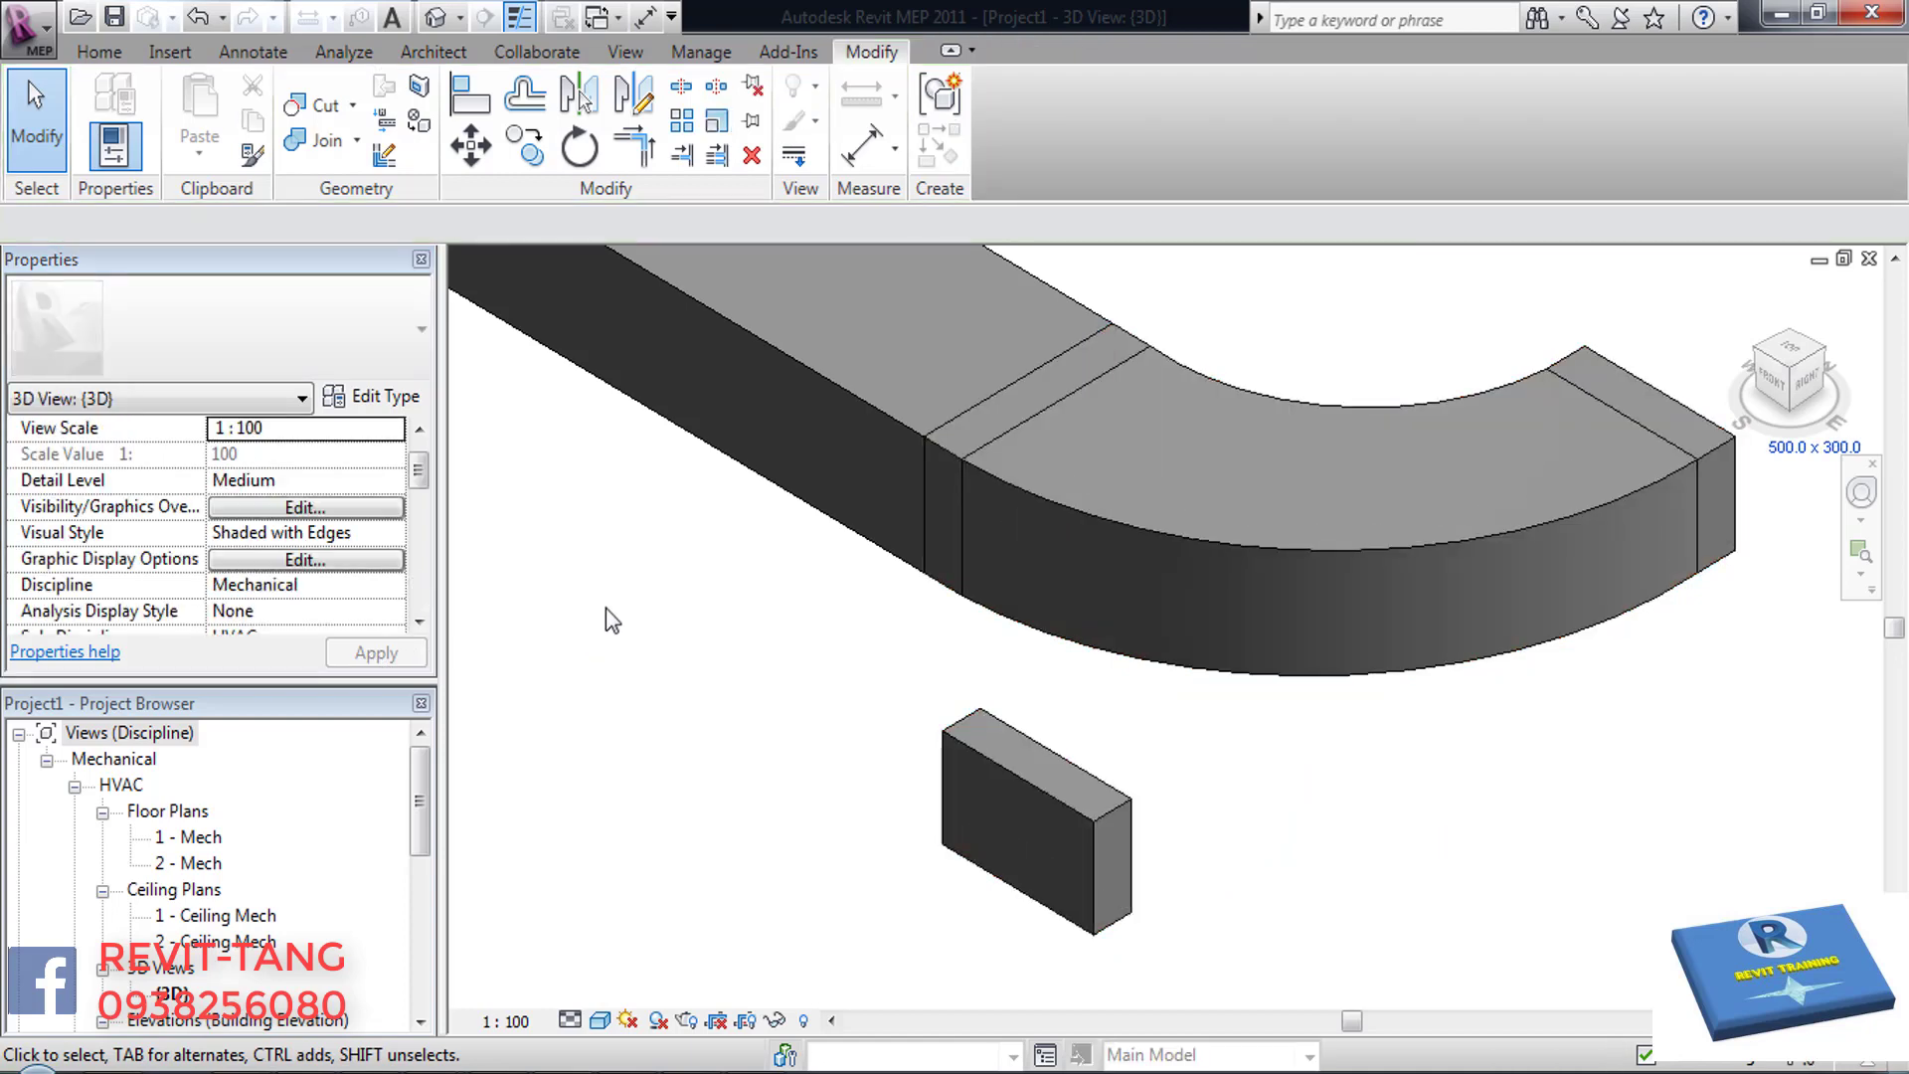
left_click(198, 20)
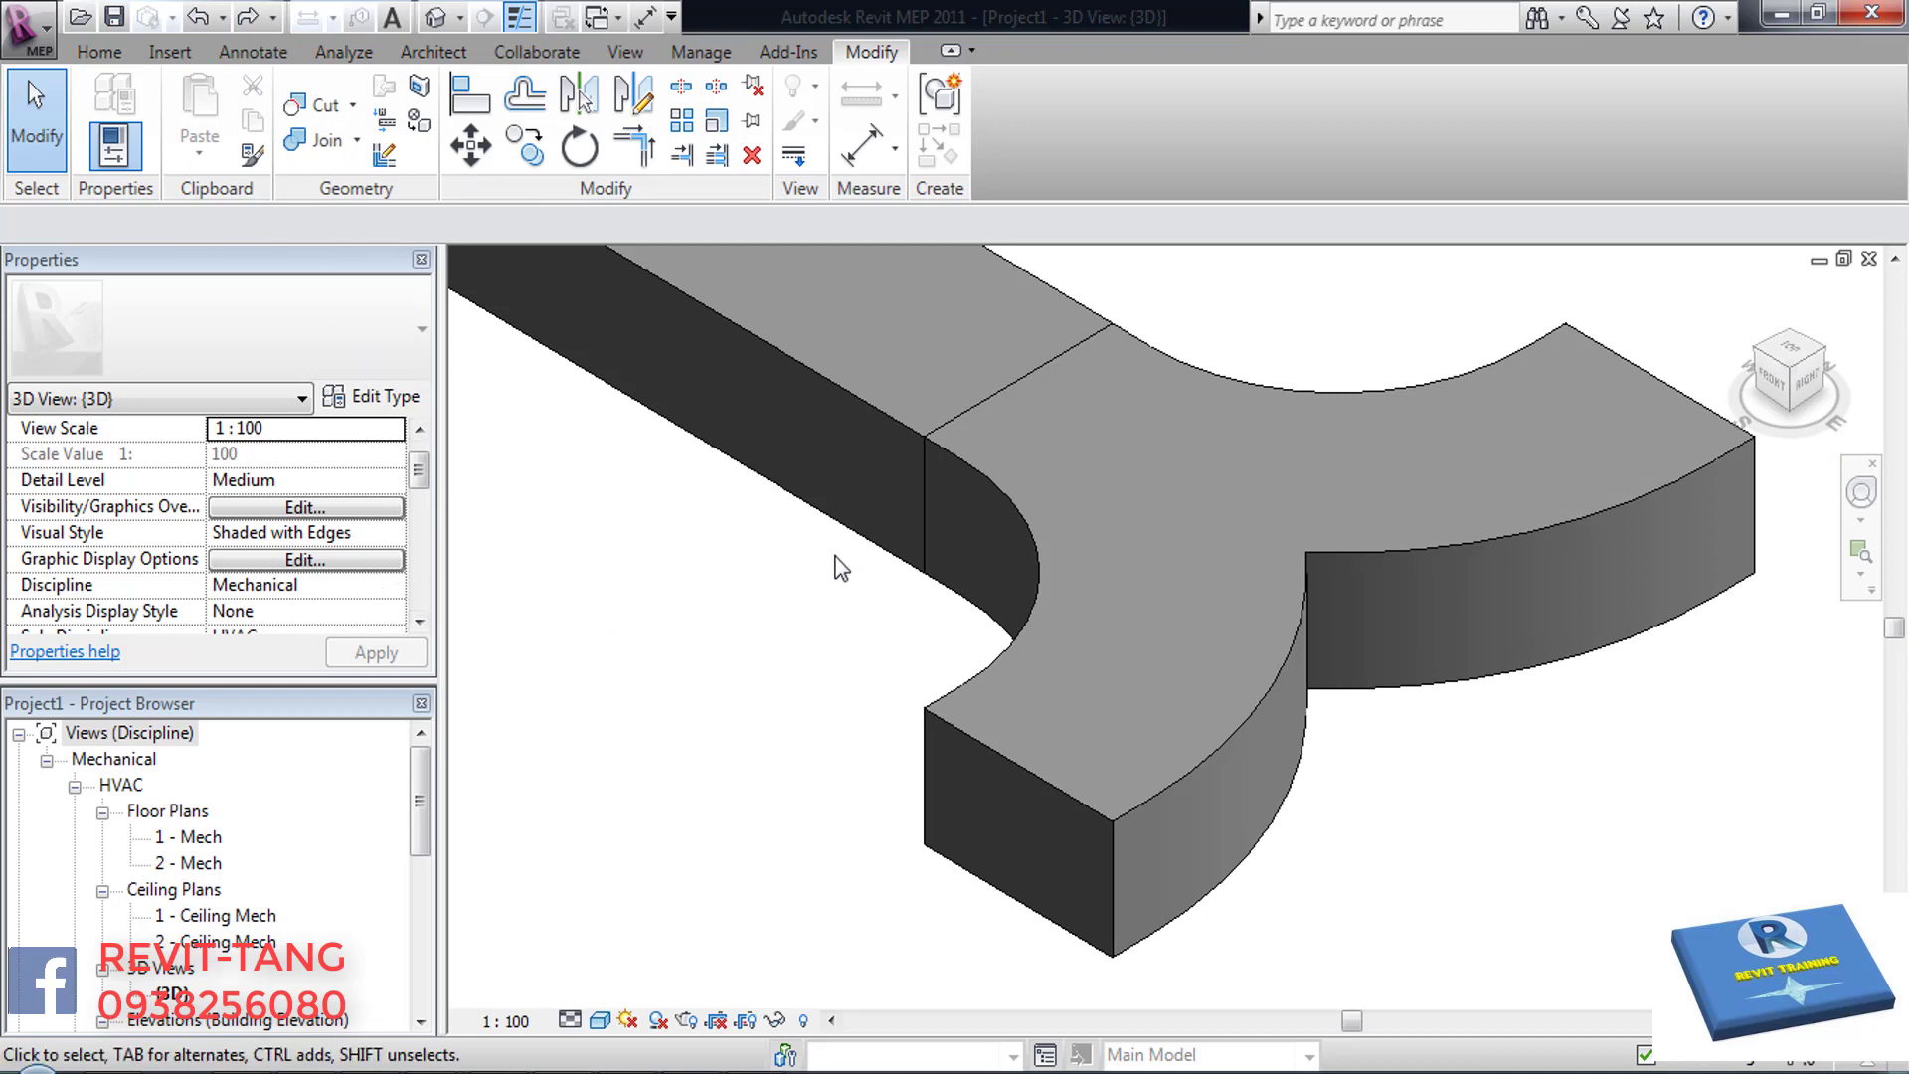
scroll(840, 567, "down", 2)
middle_click_drag(840, 562, 854, 654)
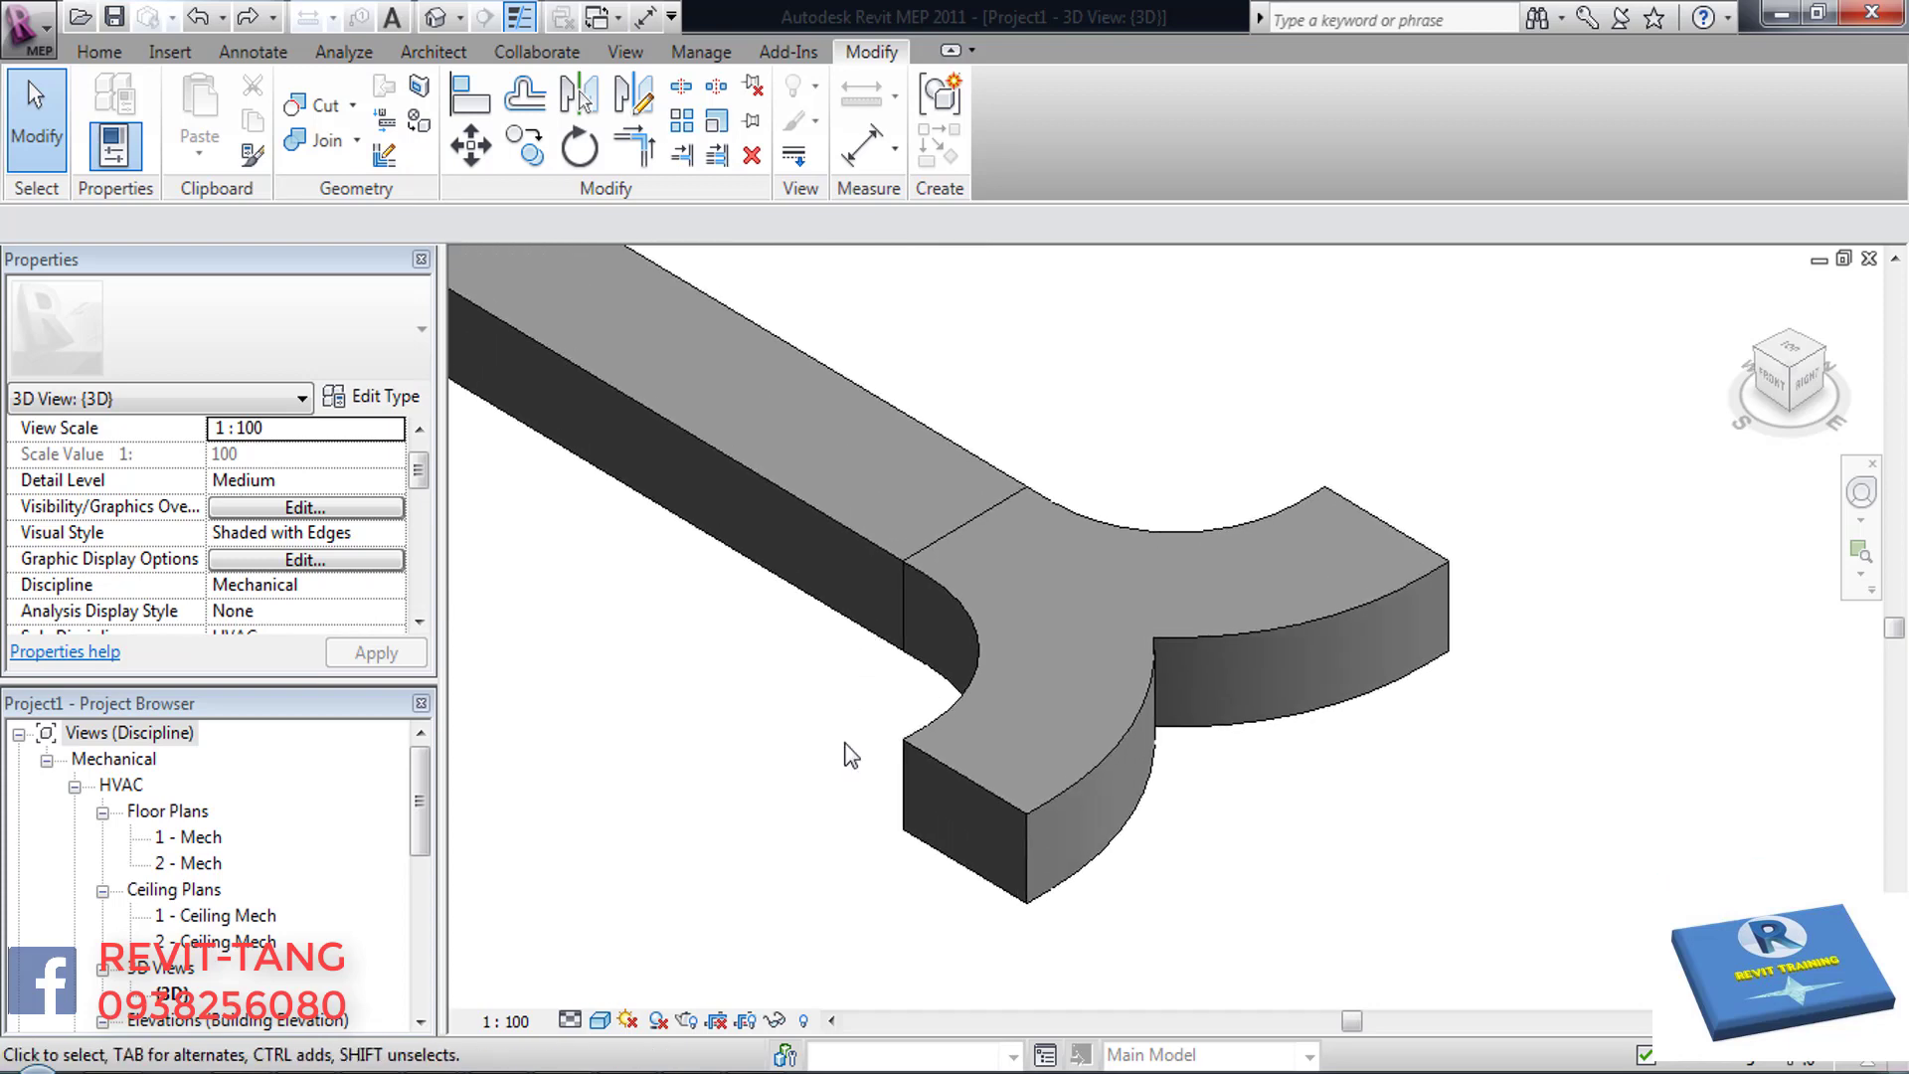